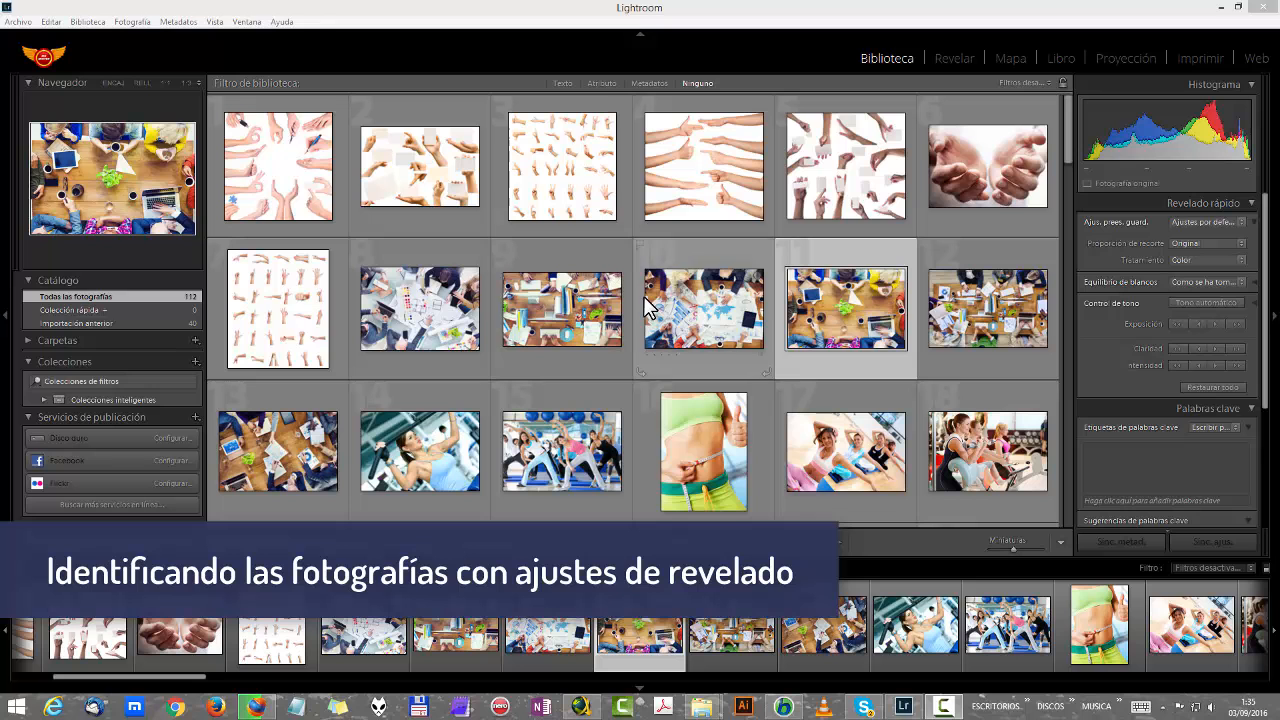
# Step: Browse the library grid and select the motion-blurred sepia street crowd photo (29)
pyautogui.scroll(-2, 812, 288)
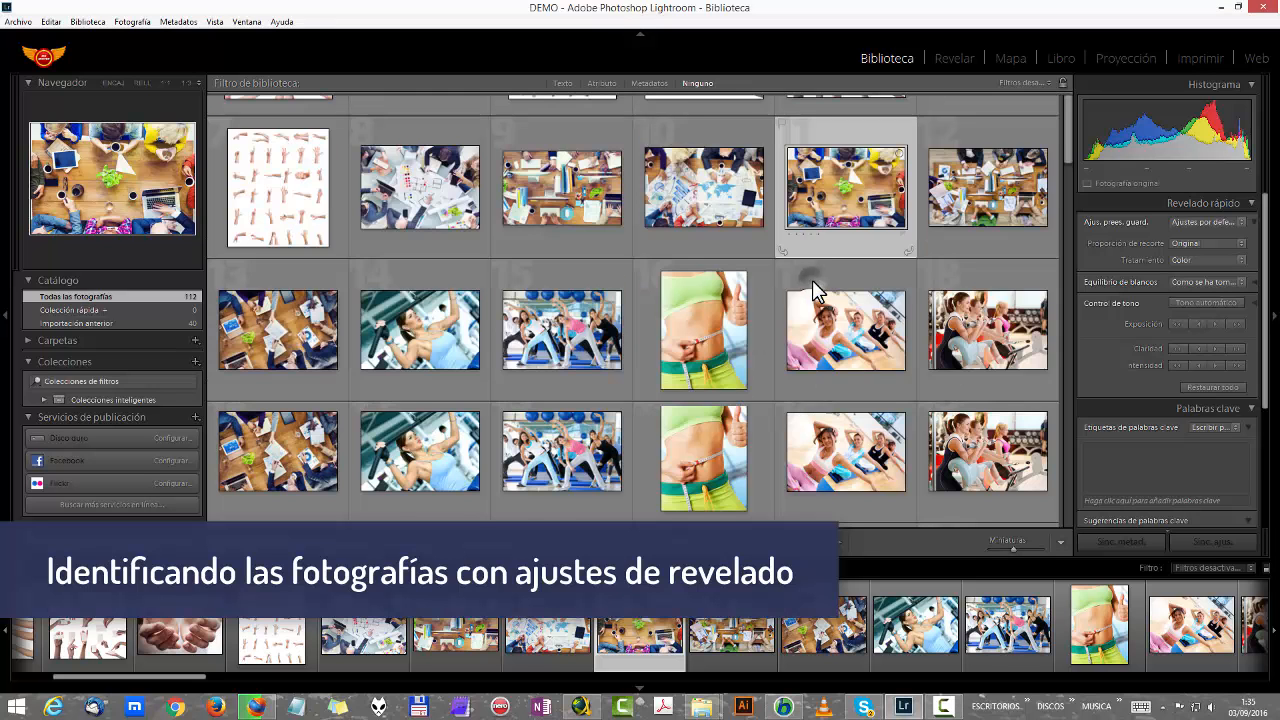
pyautogui.scroll(-7, 812, 282)
pyautogui.scroll(2, 814, 294)
pyautogui.scroll(-2, 814, 294)
pyautogui.scroll(2, 820, 300)
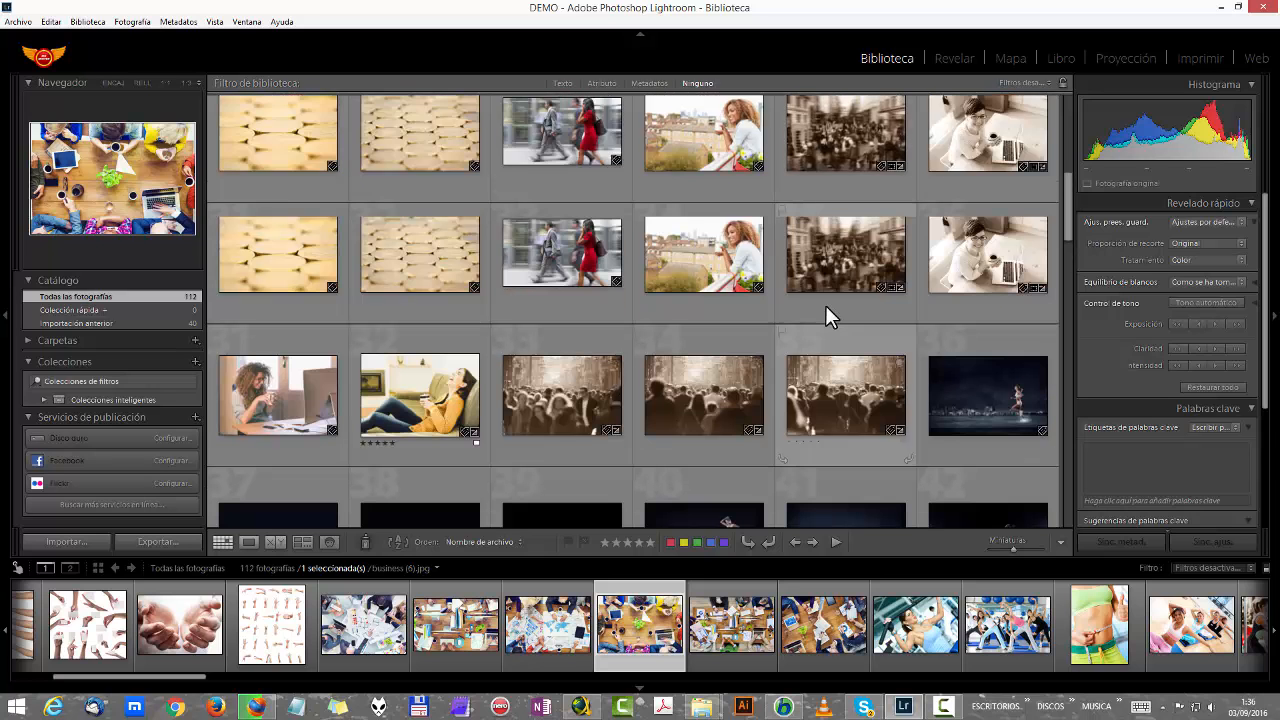
pyautogui.click(848, 289)
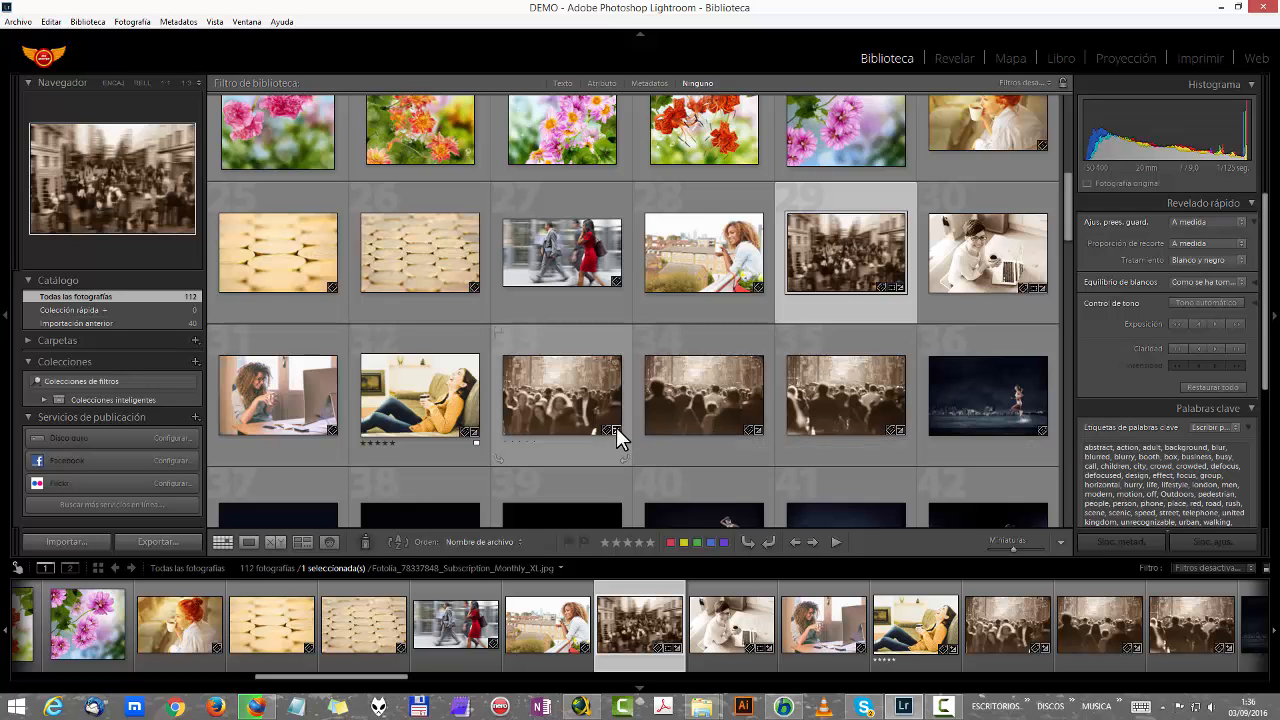
# Step: View the blurred sepia street photo in loupe view, inspect it at 1:1, and return it to fit size
pyautogui.doubleClick(894, 278)
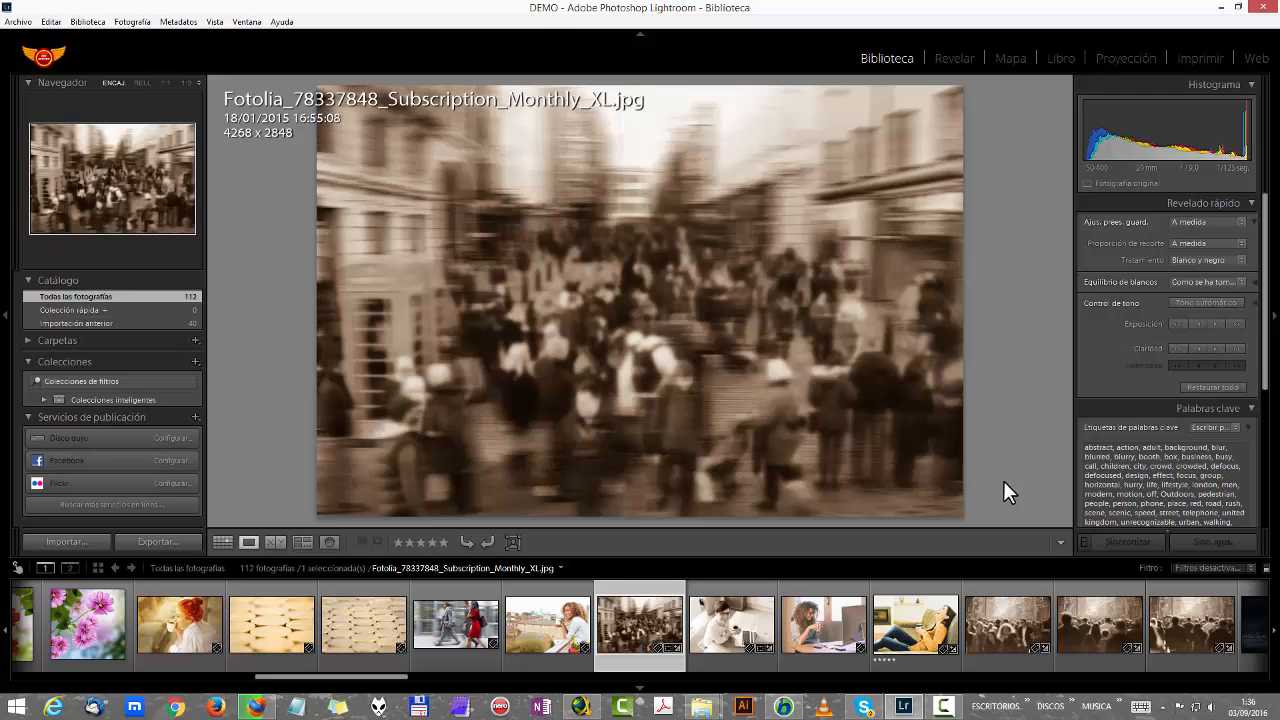
pyautogui.click(789, 276)
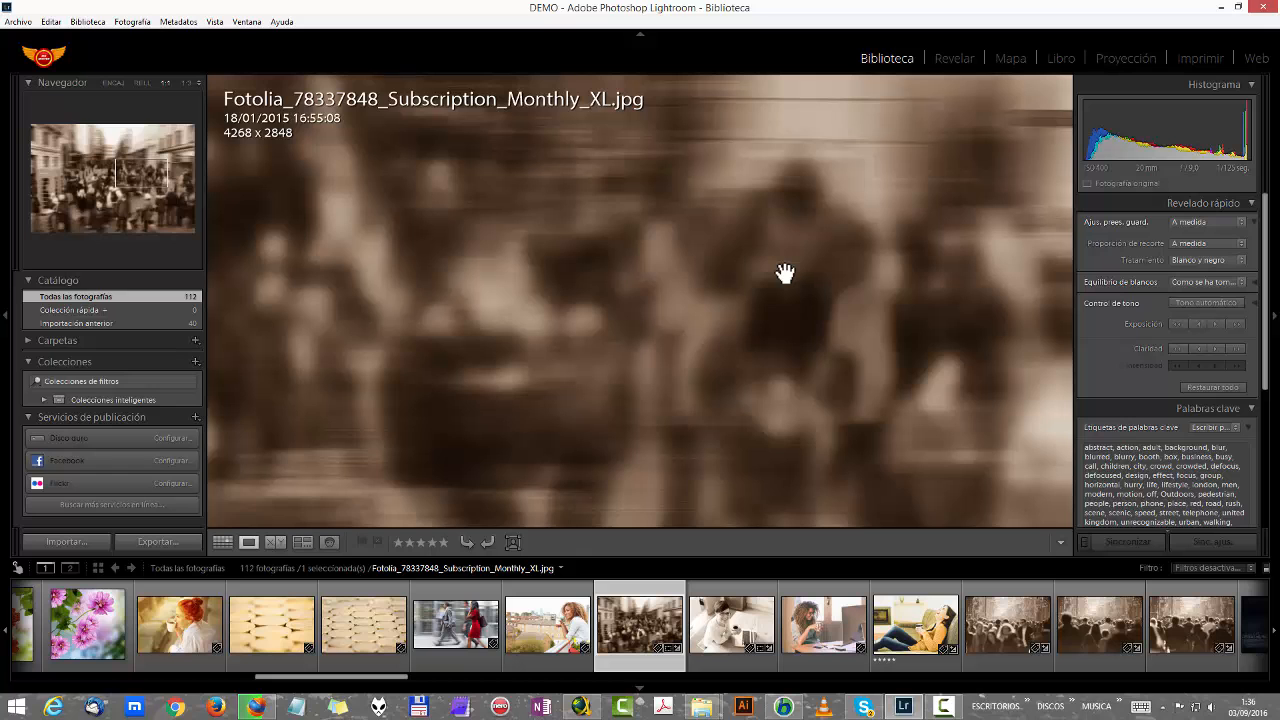
pyautogui.click(785, 273)
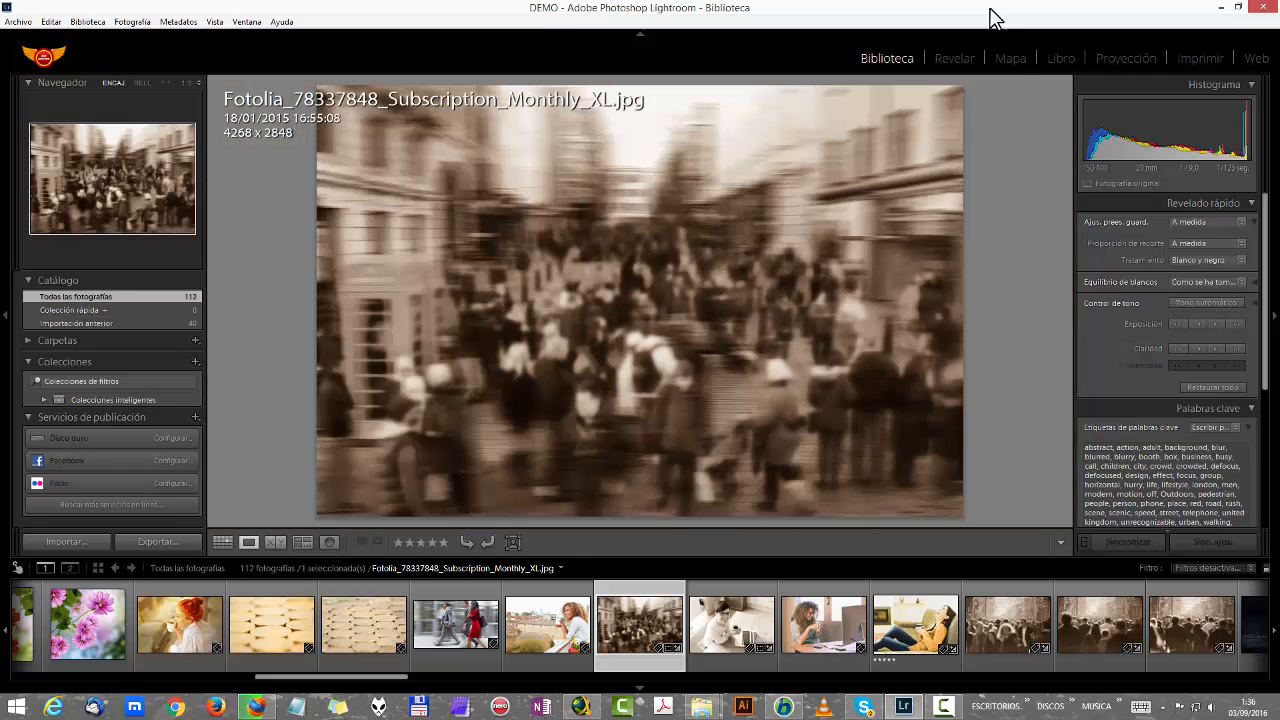
# Step: View the blurred sepia street photo in the Develop module and browse the other photos in the filmstrip
pyautogui.click(951, 60)
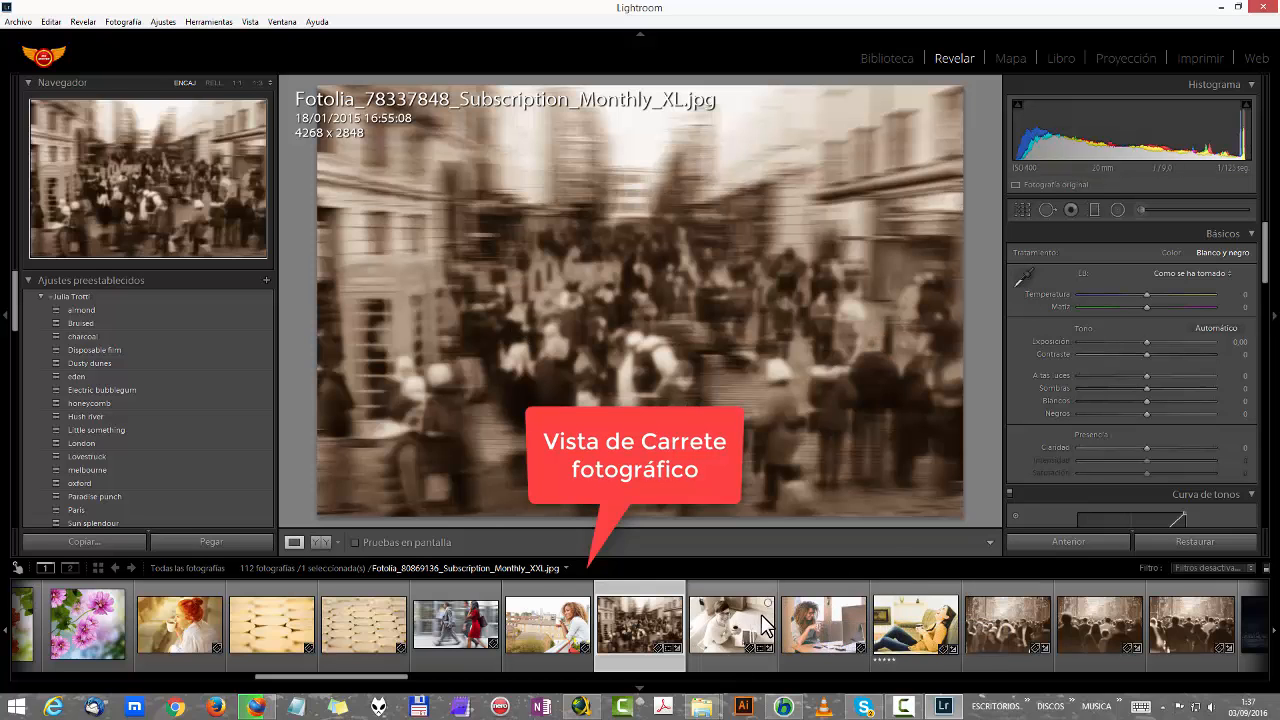
pyautogui.scroll(-3, 750, 625)
pyautogui.scroll(6, 760, 625)
pyautogui.scroll(-5, 762, 617)
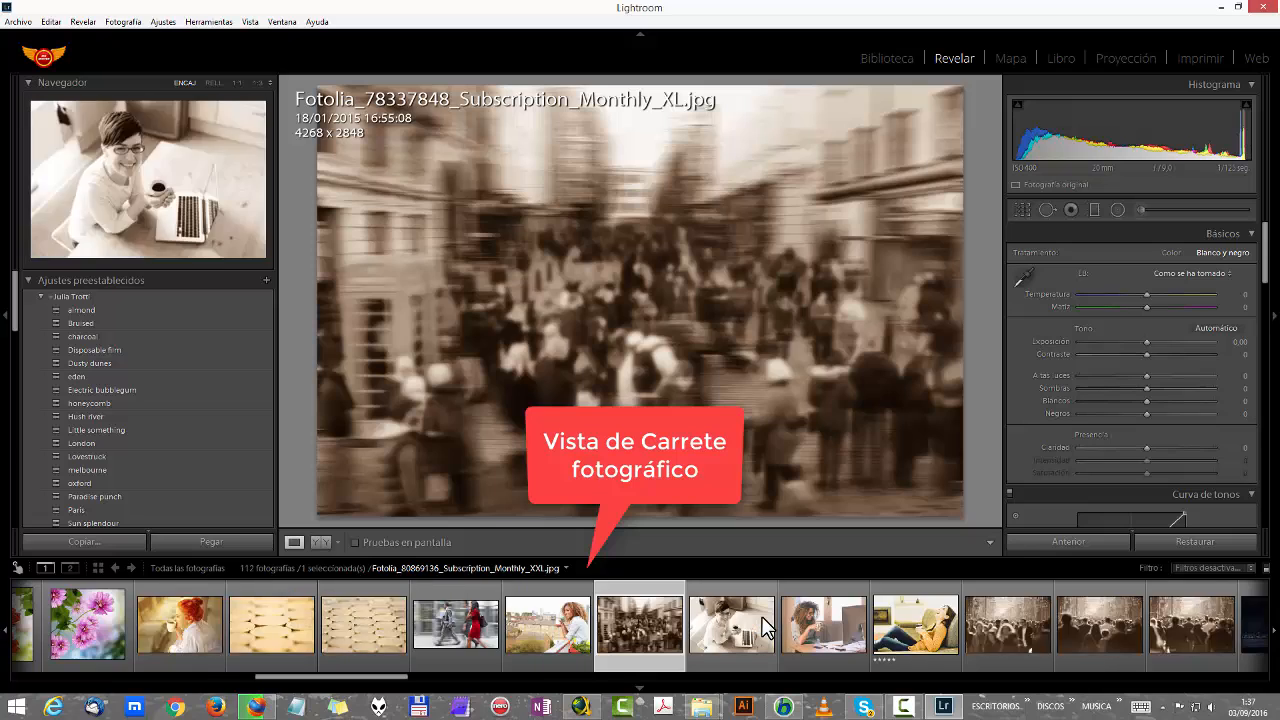
pyautogui.scroll(6, 762, 617)
pyautogui.scroll(-8, 762, 620)
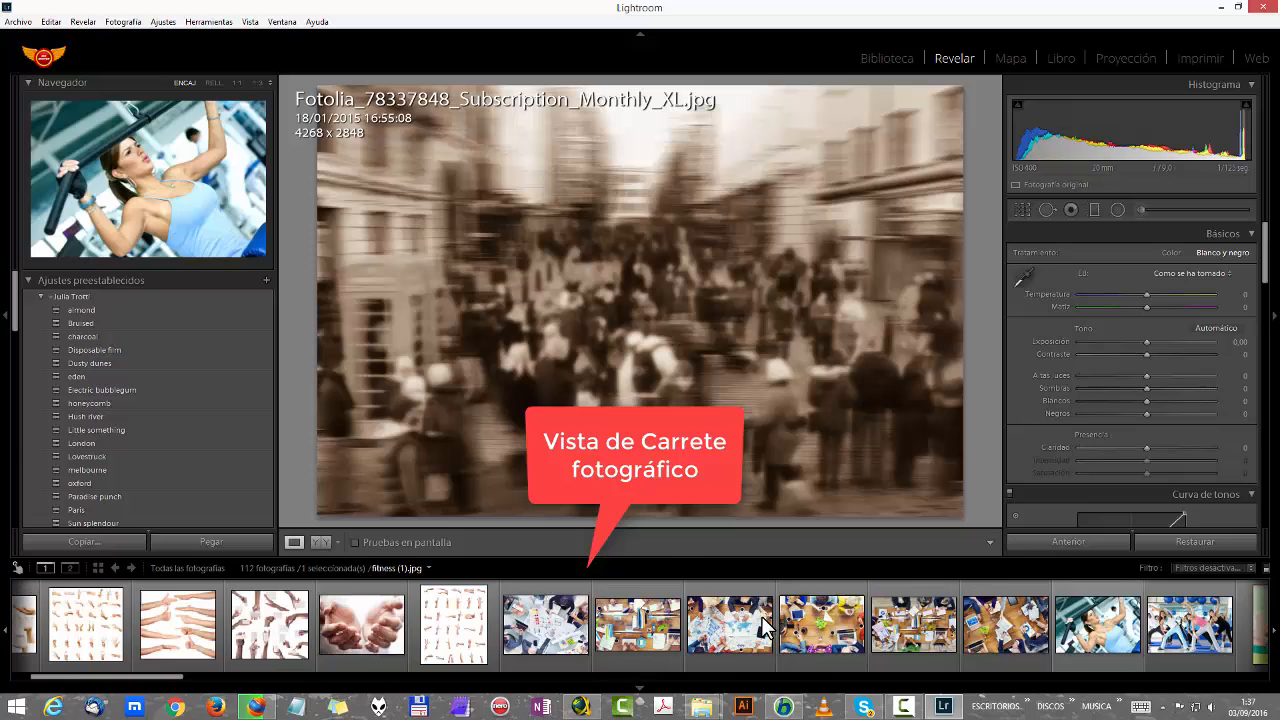
pyautogui.scroll(4, 764, 624)
pyautogui.scroll(-8, 762, 625)
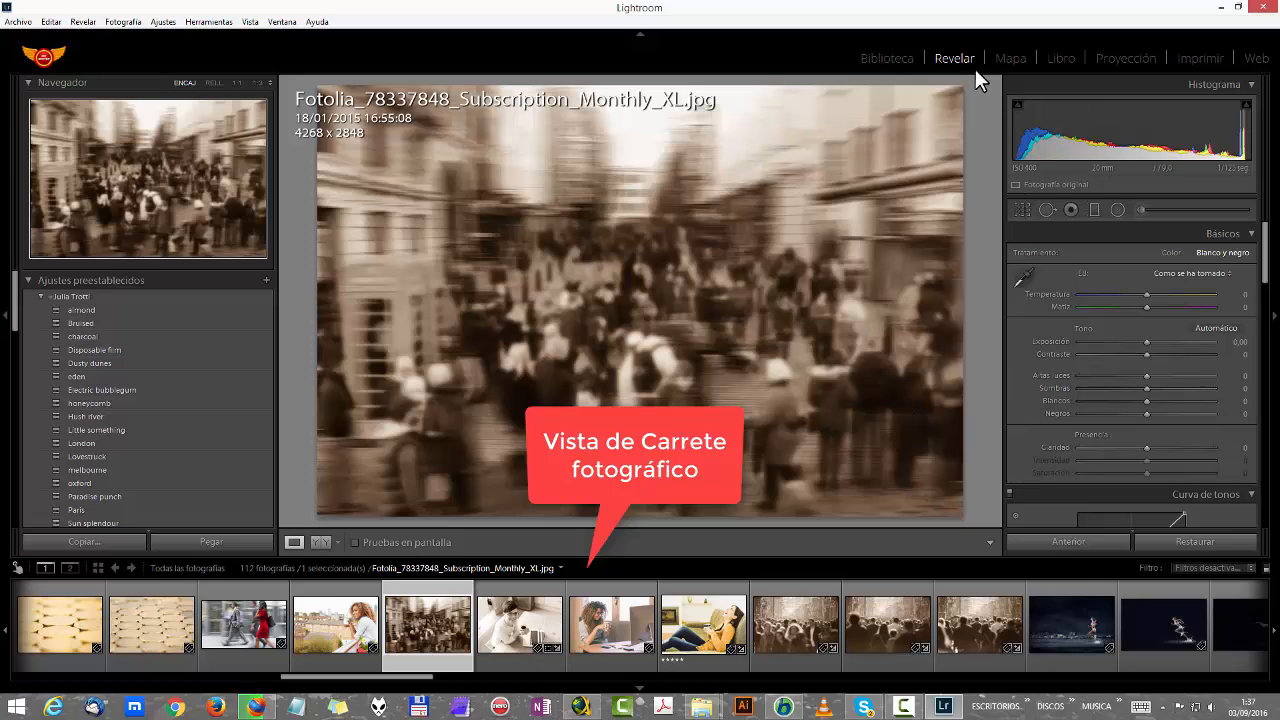
# Step: Return to the Library grid and preview the photo of the woman with a mug on a balcony in loupe view
pyautogui.click(886, 60)
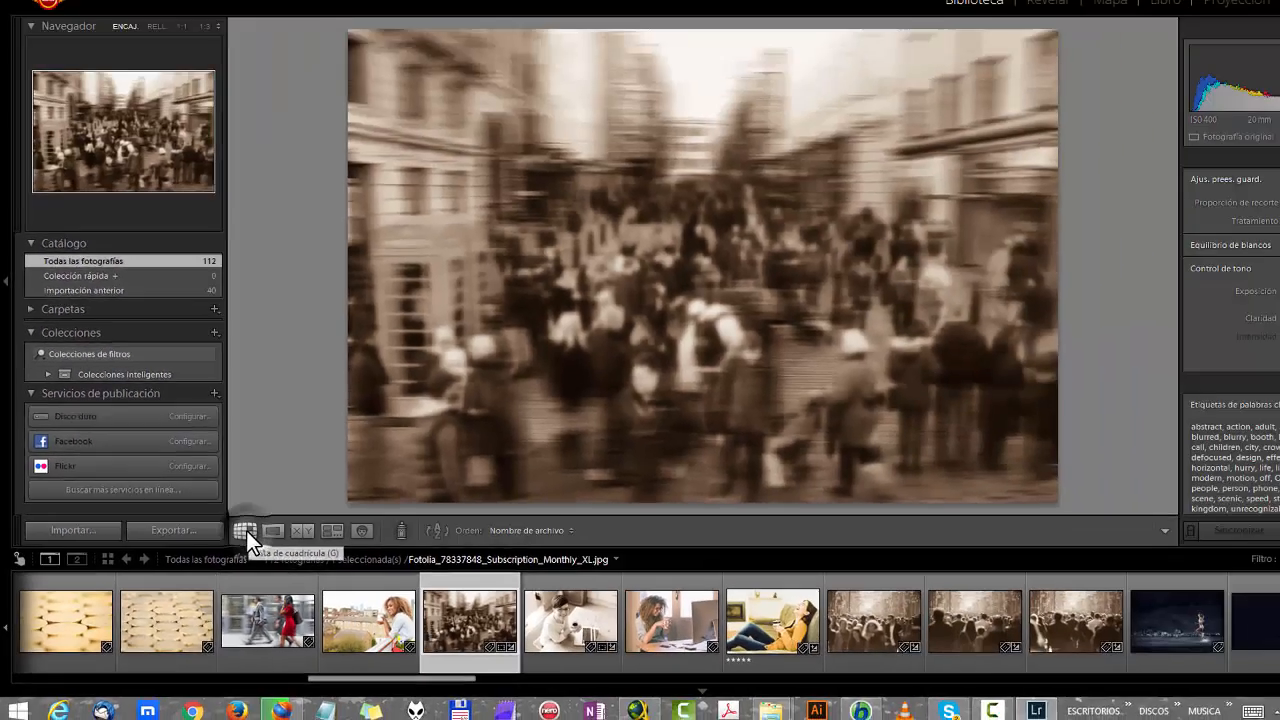
pyautogui.click(245, 530)
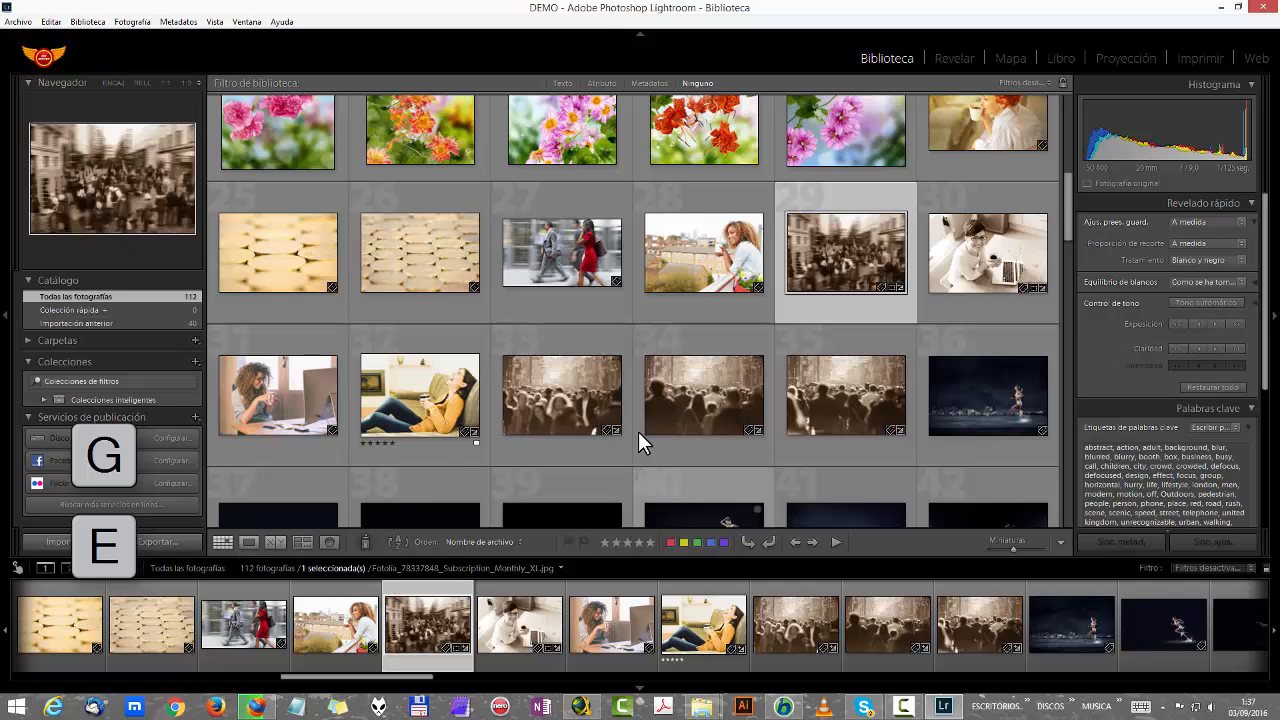
pyautogui.click(663, 312)
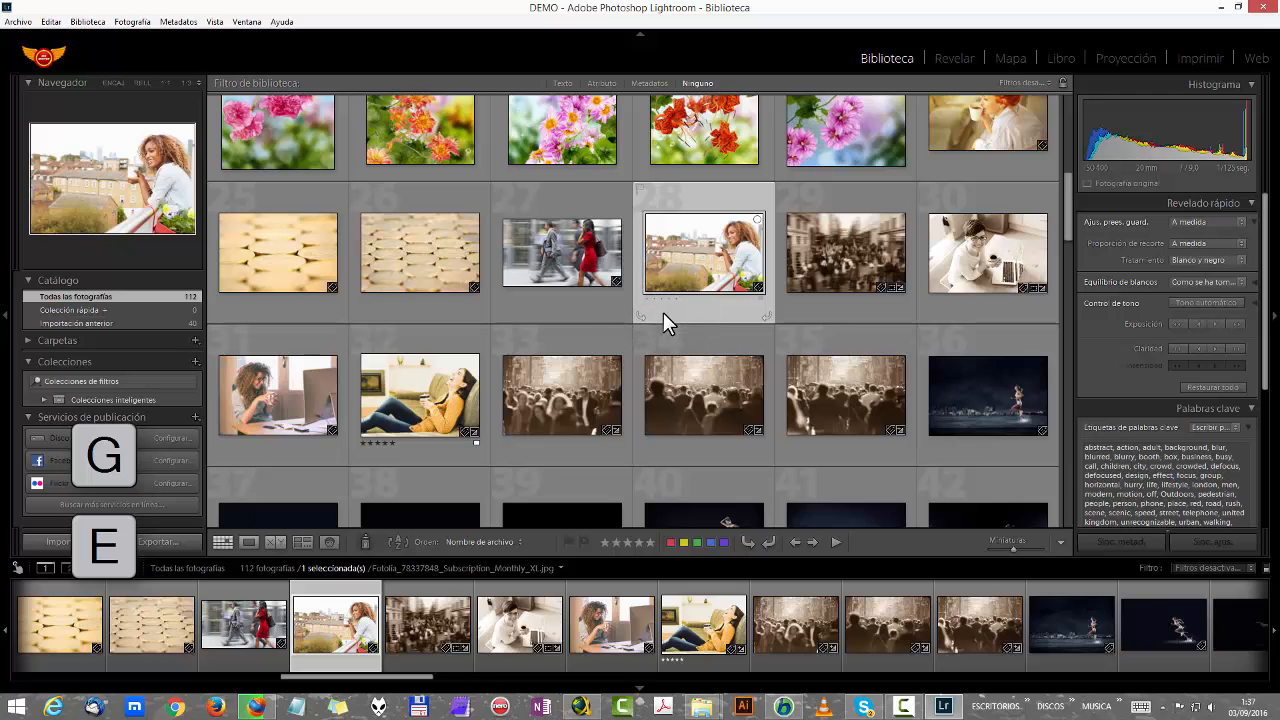
pyautogui.press('e')
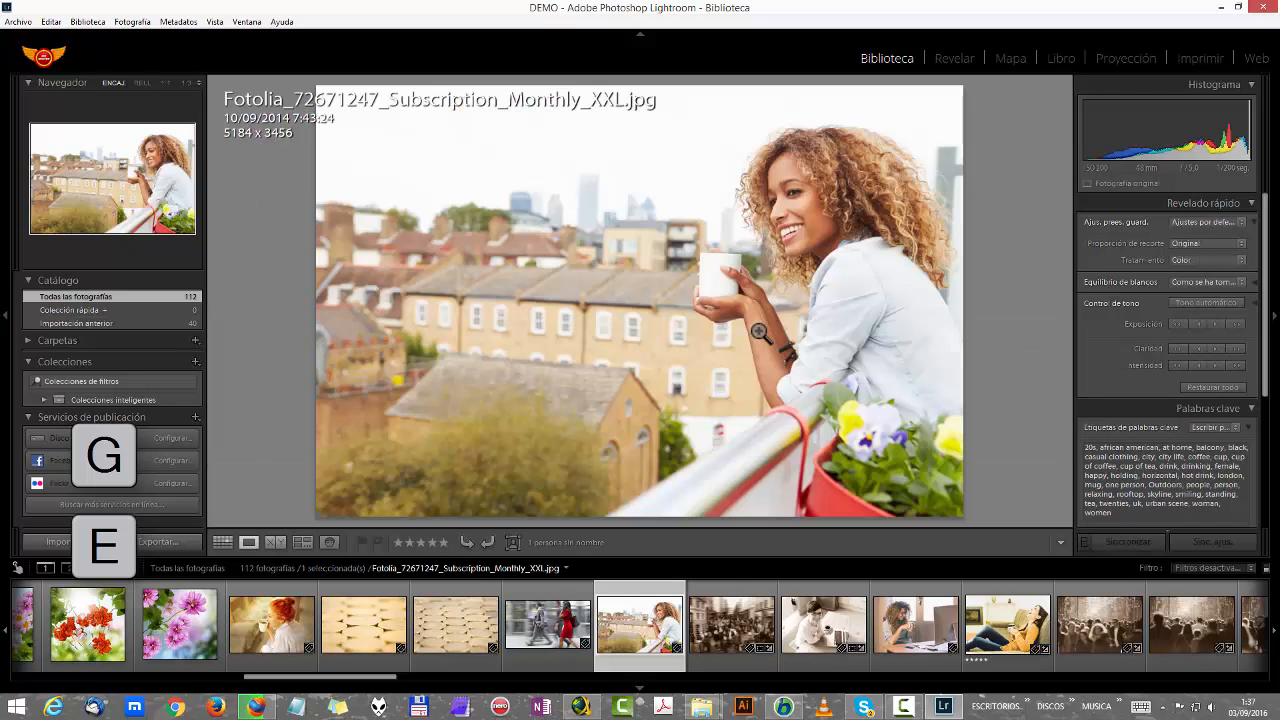
pyautogui.press('g')
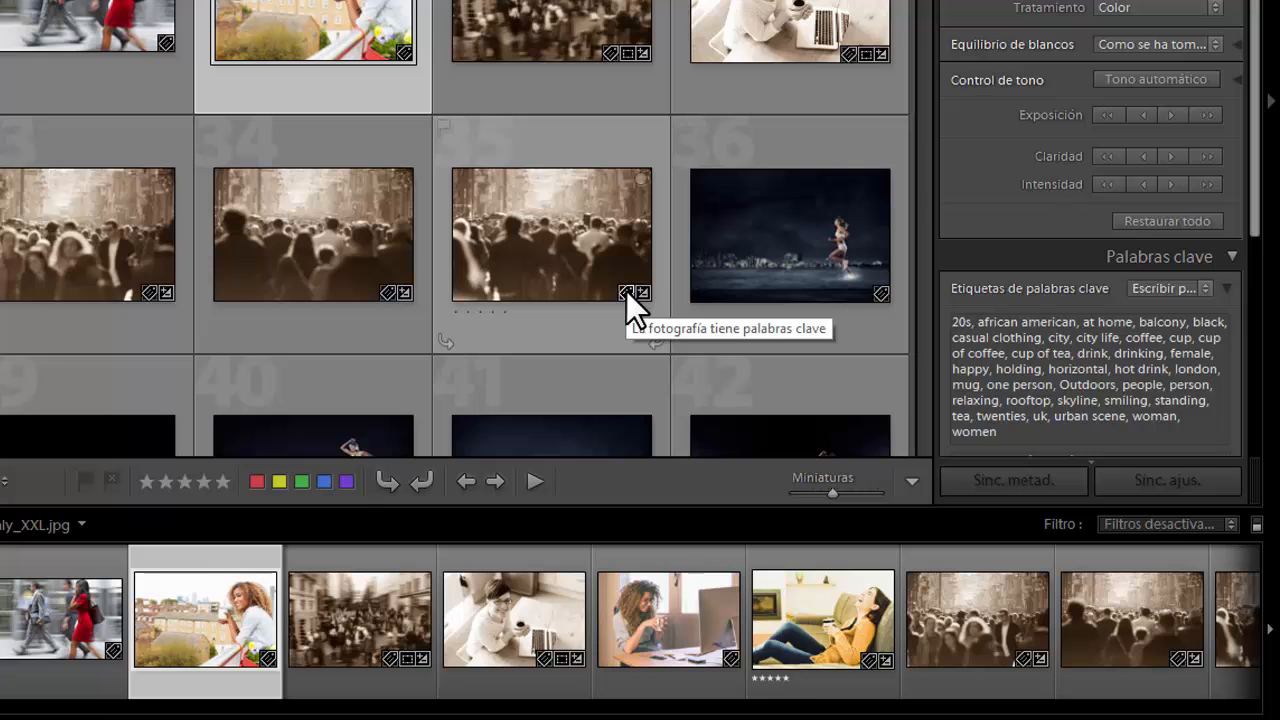
# Step: Apply the Sun splendour preset from the +Julia Trotti group to the gym photo of the woman lifting a bar (14)
pyautogui.click(575, 240)
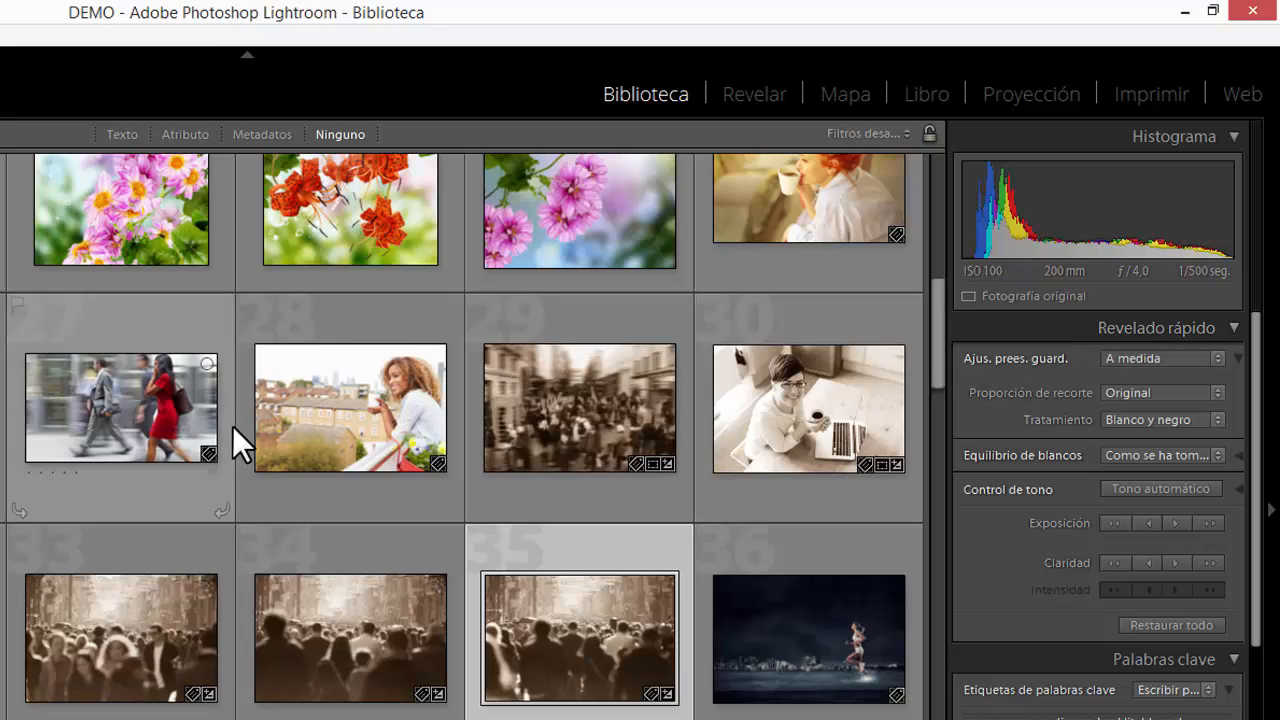
pyautogui.scroll(3, 200, 440)
pyautogui.scroll(-3, 240, 480)
pyautogui.scroll(3, 239, 467)
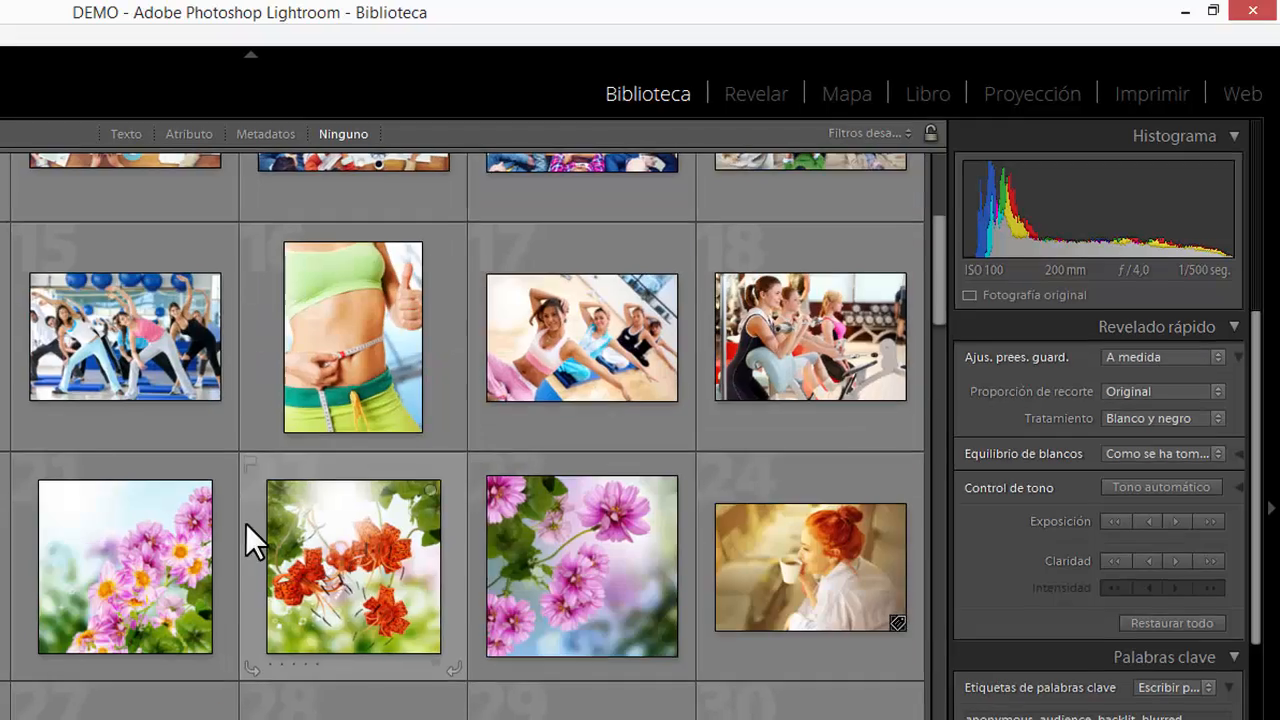
pyautogui.scroll(1, 243, 524)
pyautogui.click(428, 322)
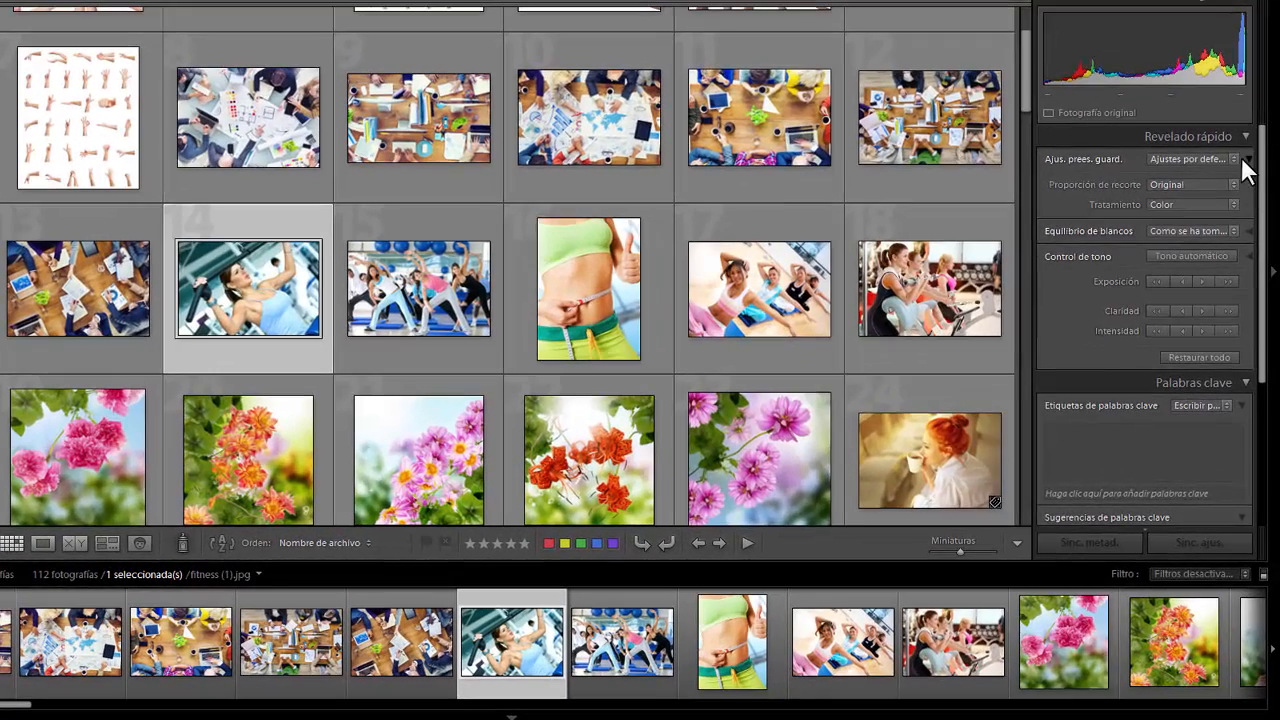
pyautogui.click(1238, 213)
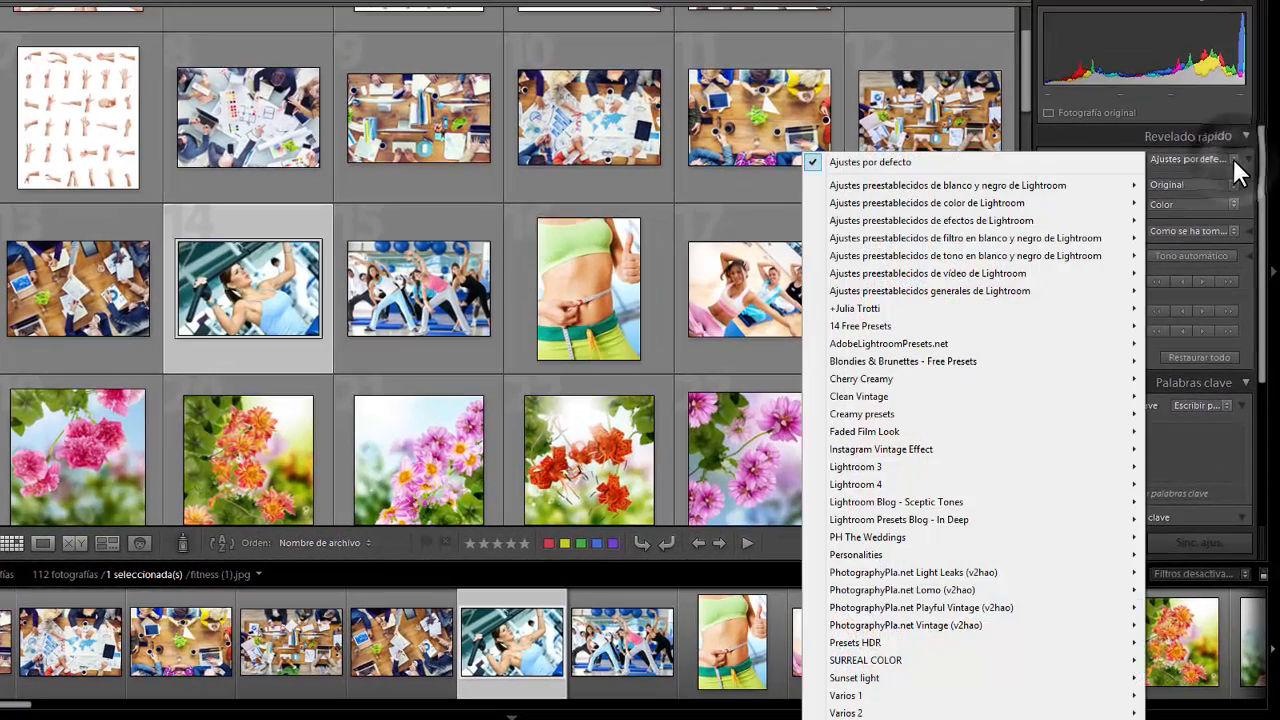
pyautogui.moveTo(940, 313)
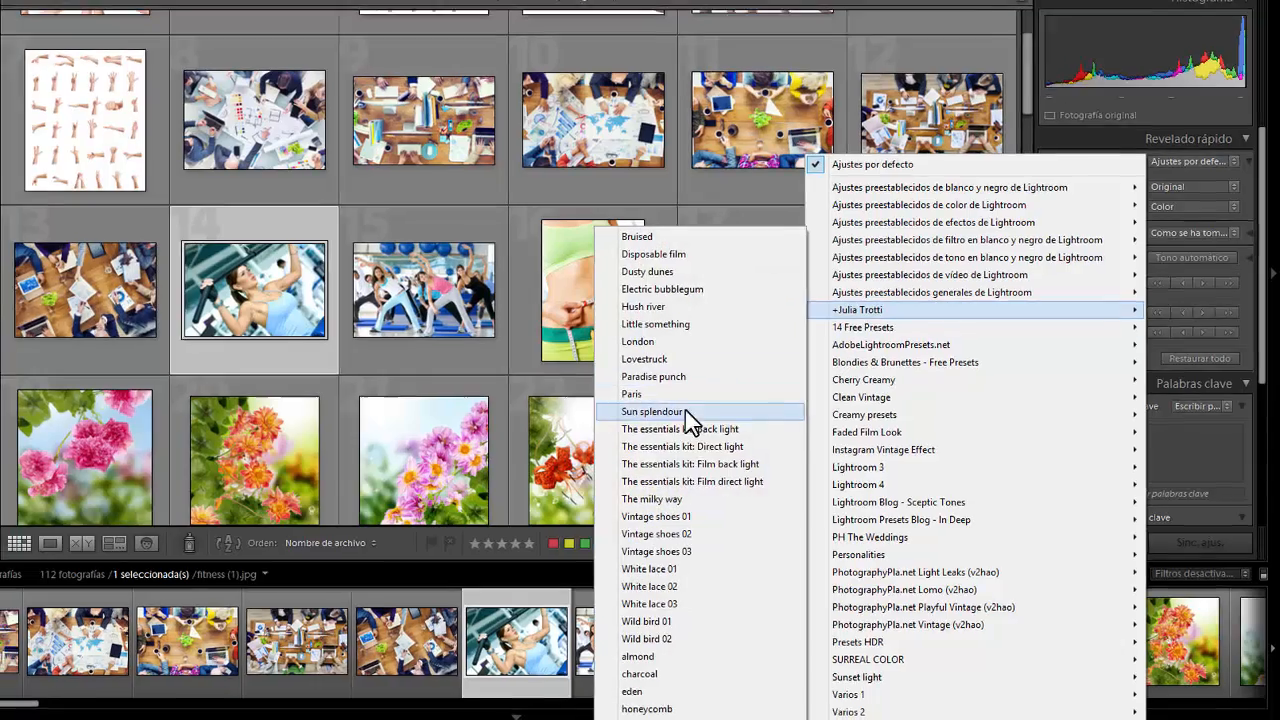
pyautogui.click(680, 411)
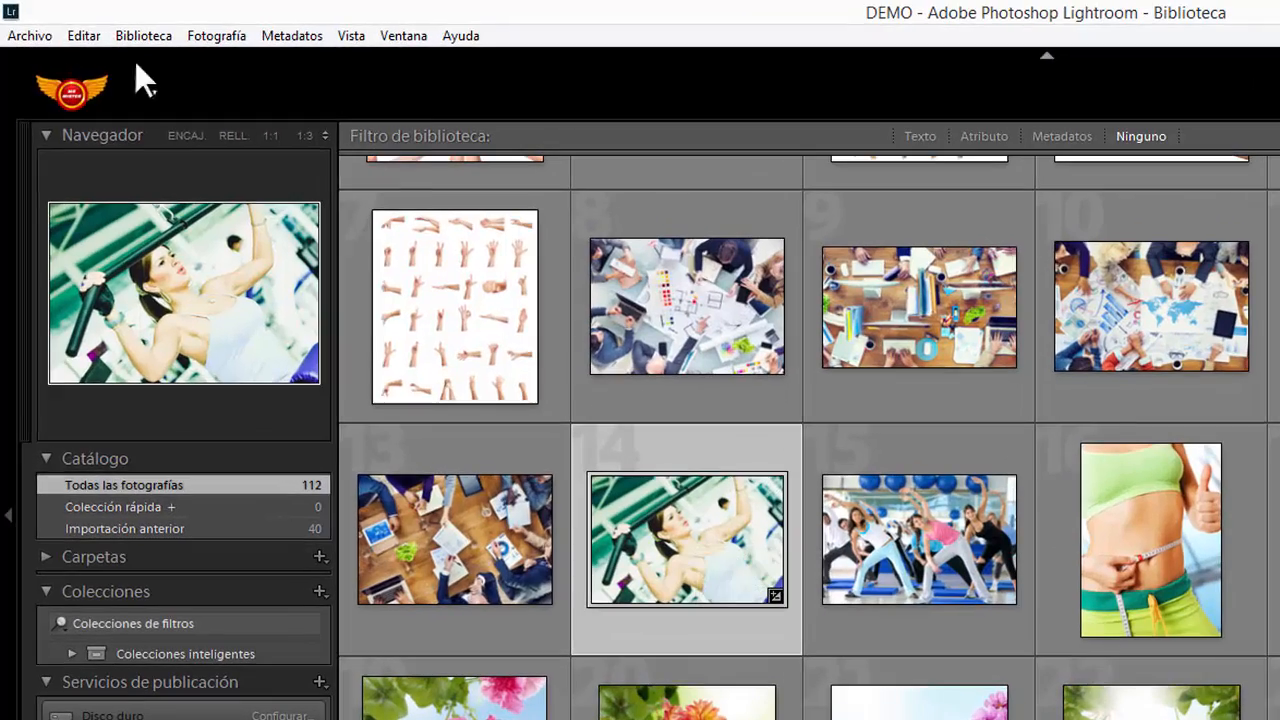
# Step: Undo the Sun splendour preset on the gym photo
pyautogui.click(92, 40)
pyautogui.click(97, 61)
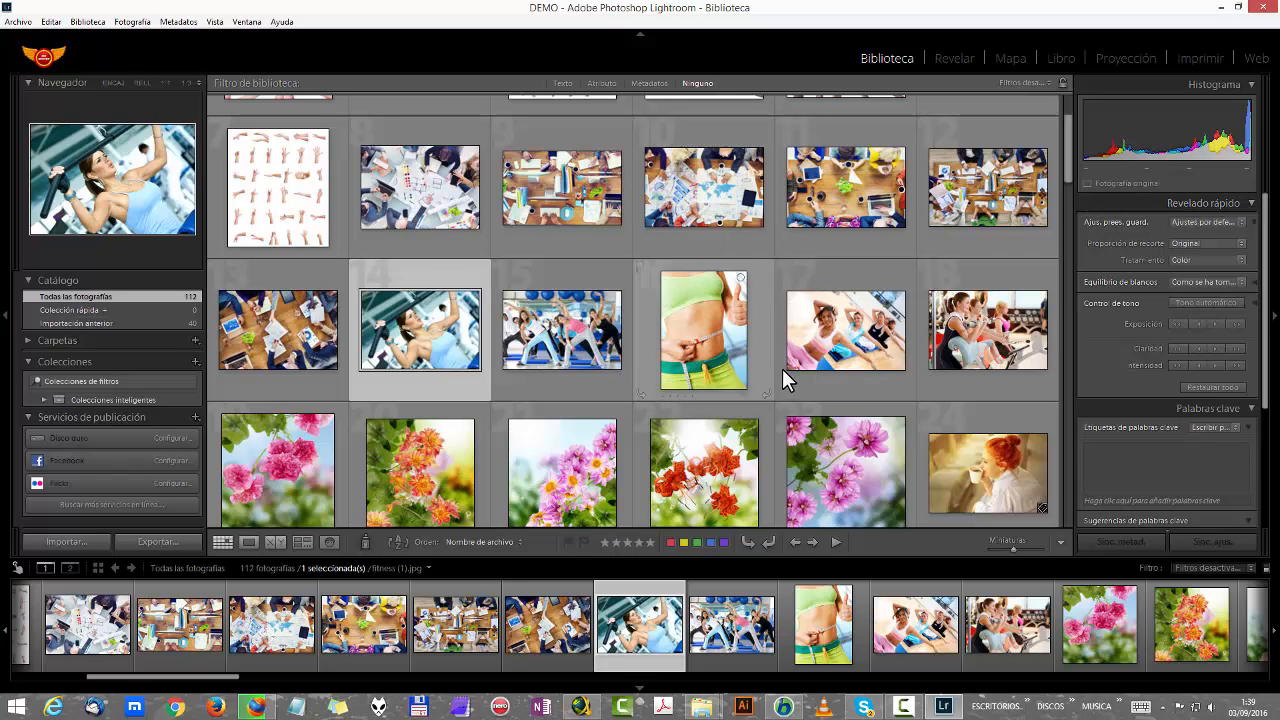
# Step: Inspect the sepia crowd photo 33 in the Develop module and compare it with the woman-at-desk photo 31 in the Library grid
pyautogui.scroll(-3, 760, 360)
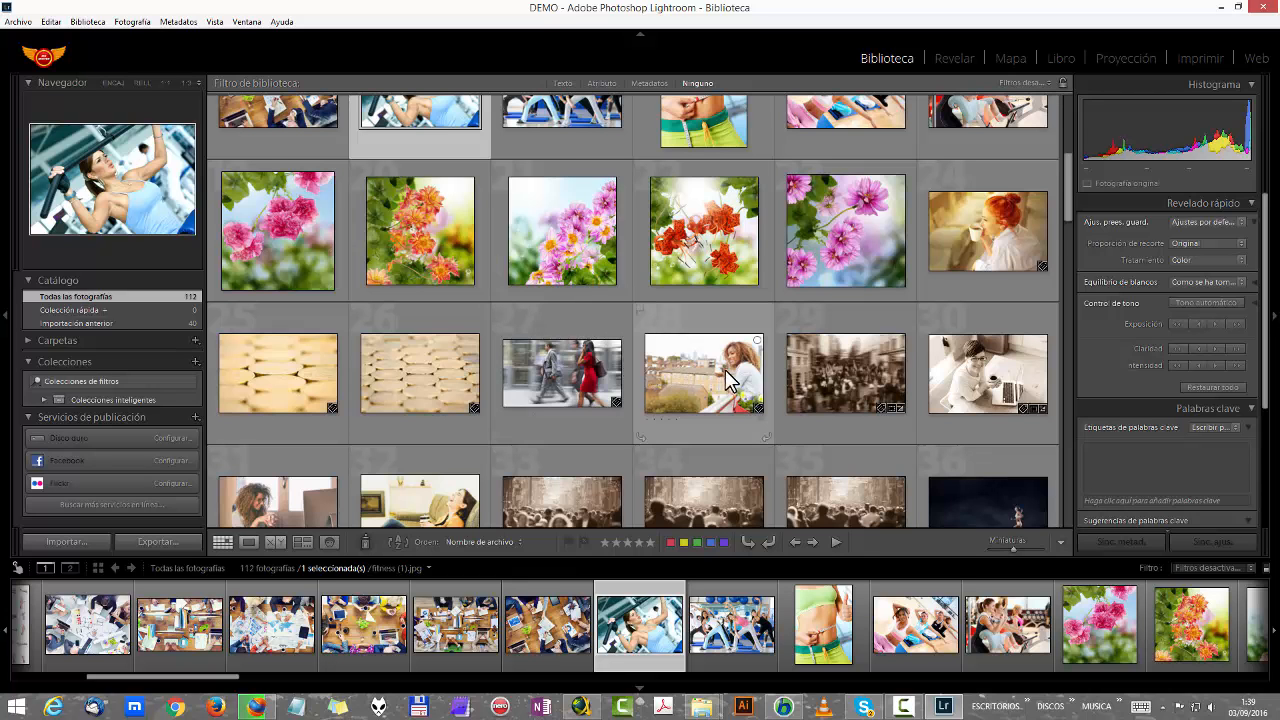
pyautogui.scroll(-3, 743, 368)
pyautogui.scroll(-1, 747, 357)
pyautogui.scroll(2, 747, 357)
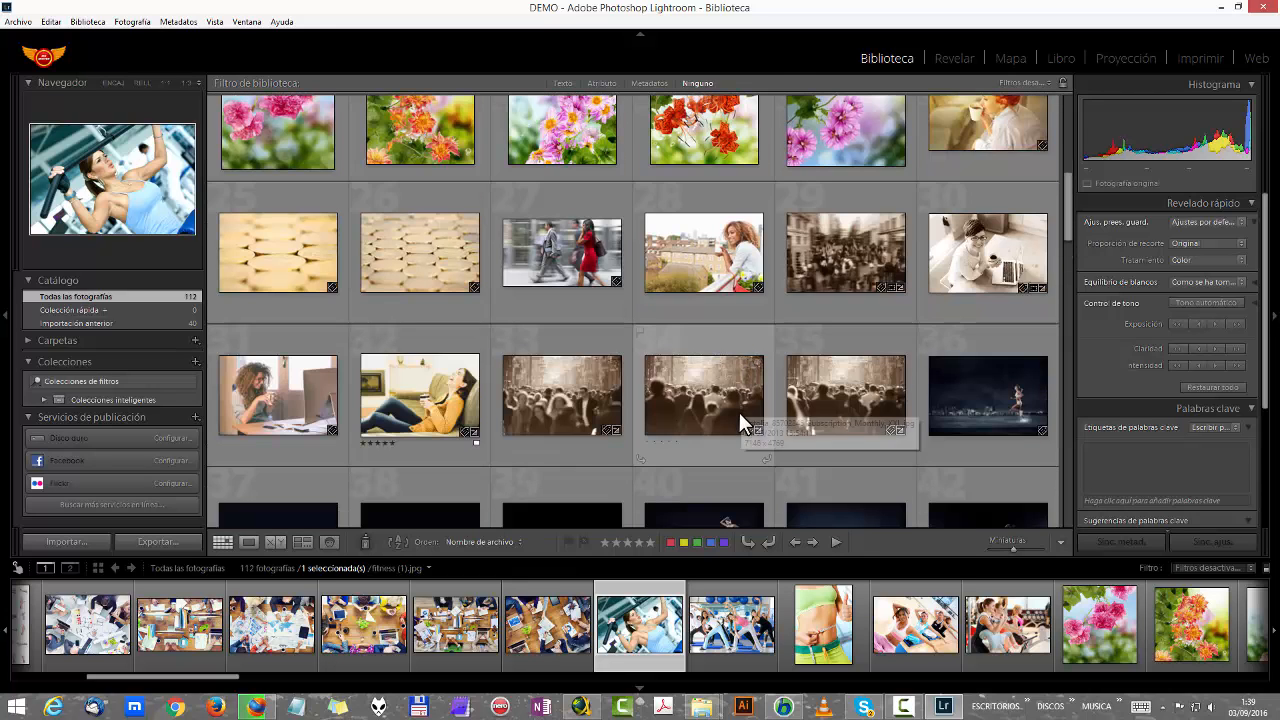
pyautogui.scroll(-1, 740, 411)
pyautogui.scroll(1, 770, 440)
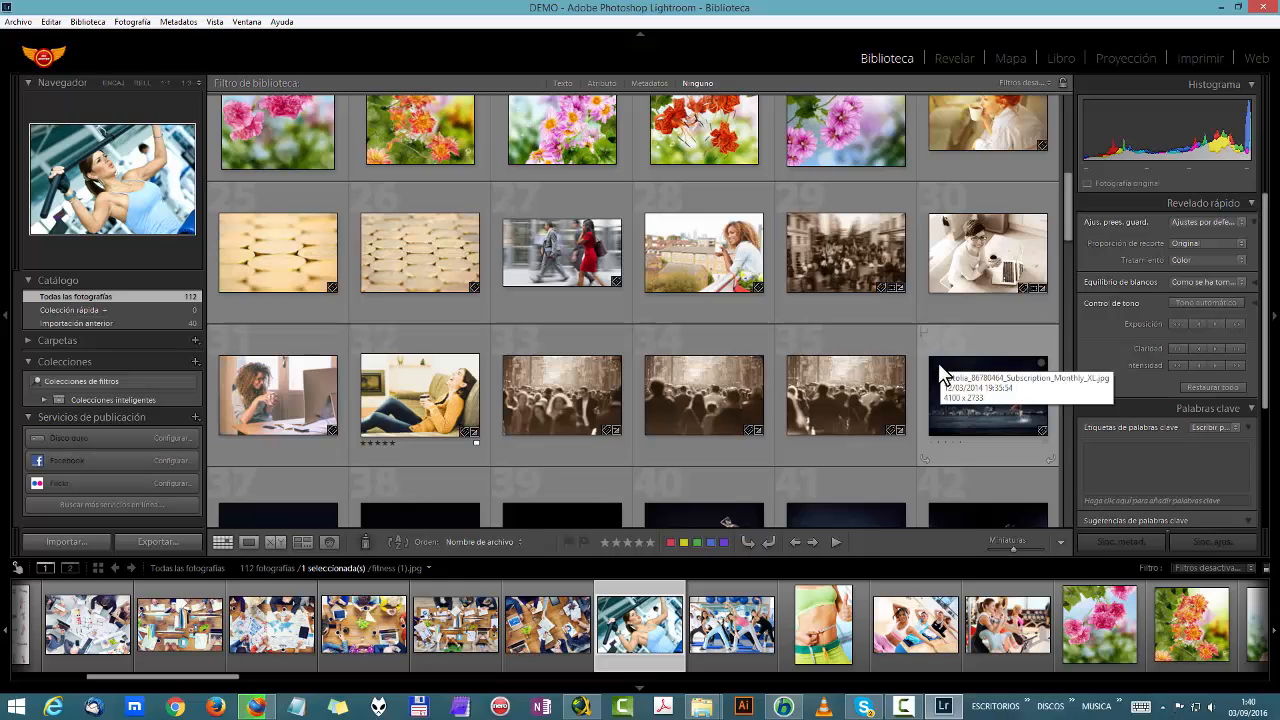
pyautogui.click(577, 401)
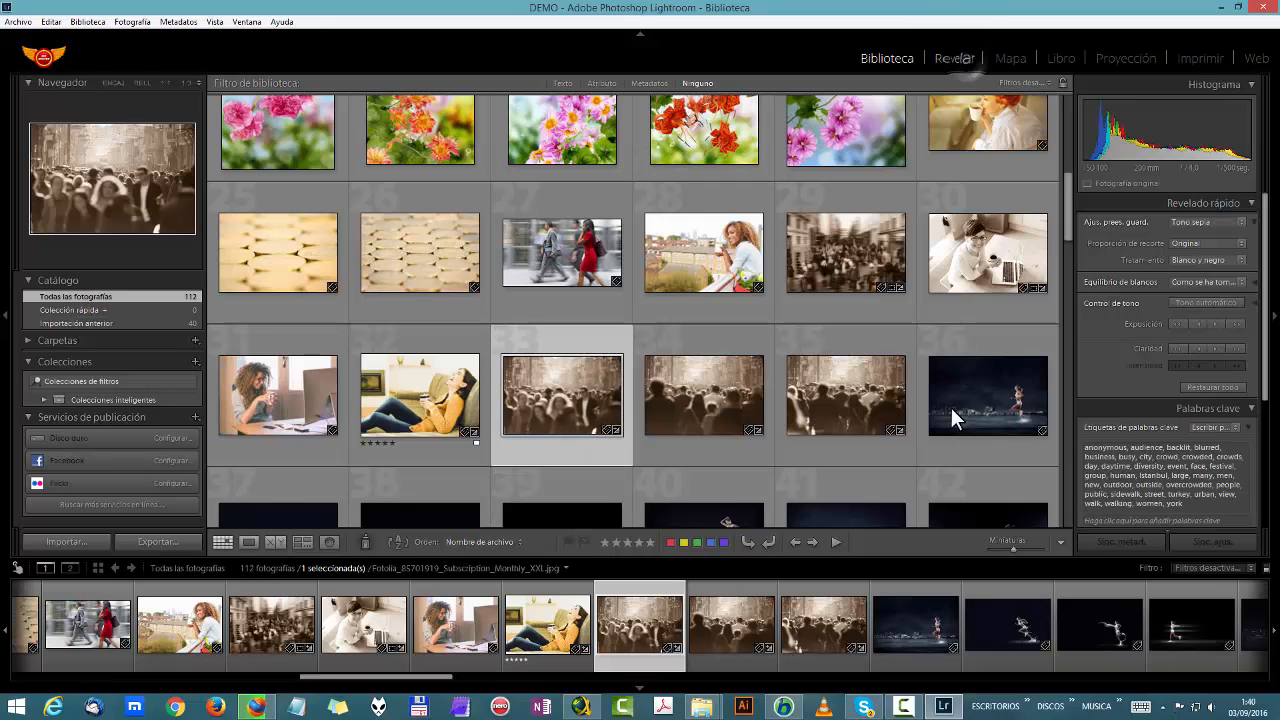
pyautogui.press('d')
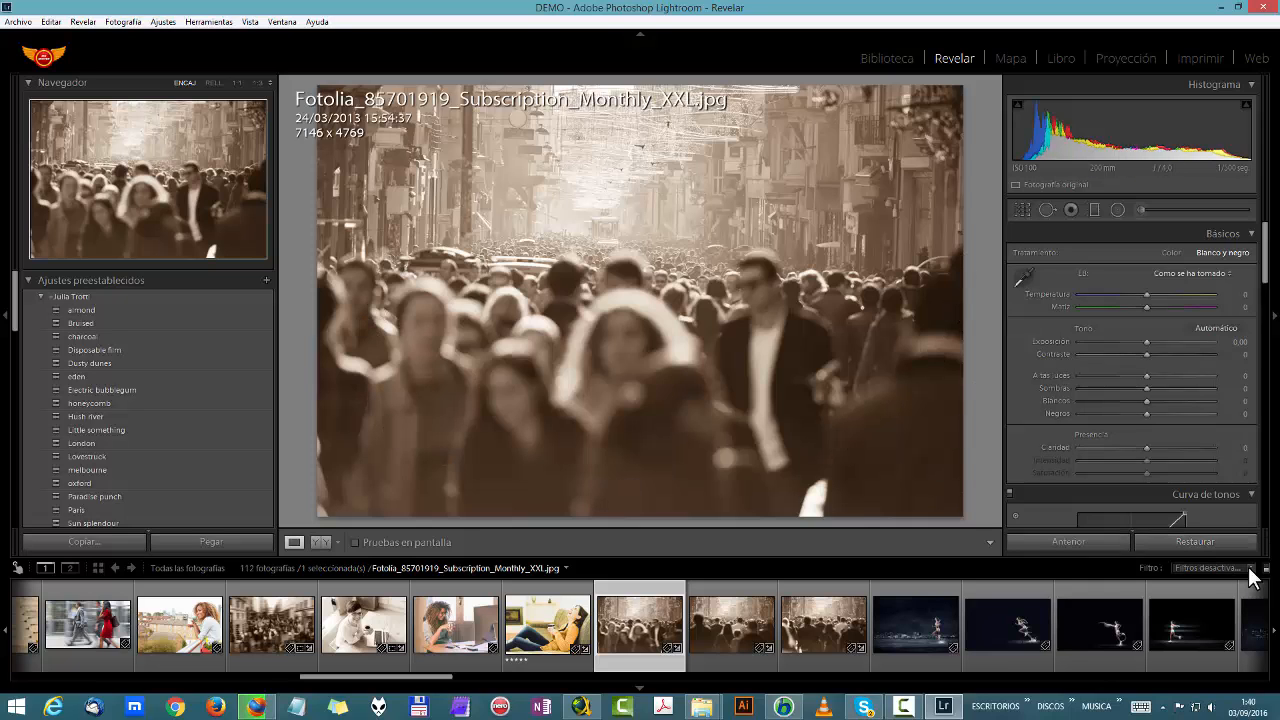
pyautogui.click(862, 61)
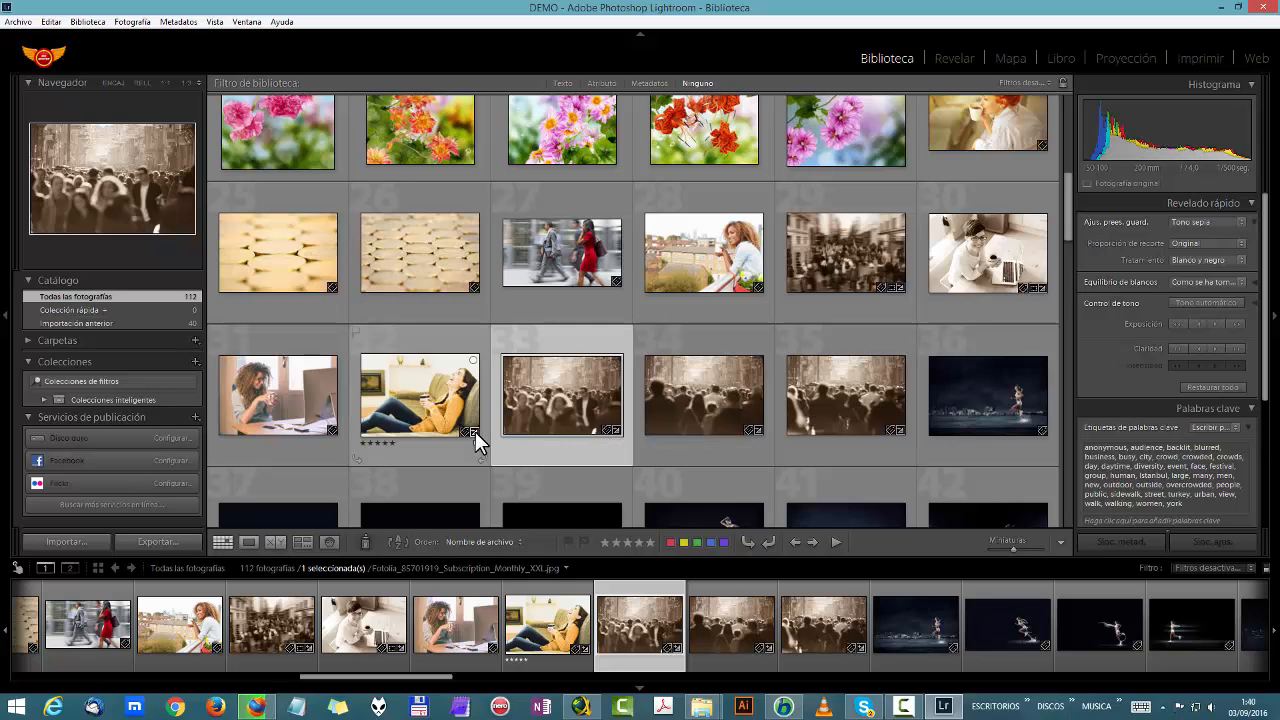
pyautogui.click(321, 408)
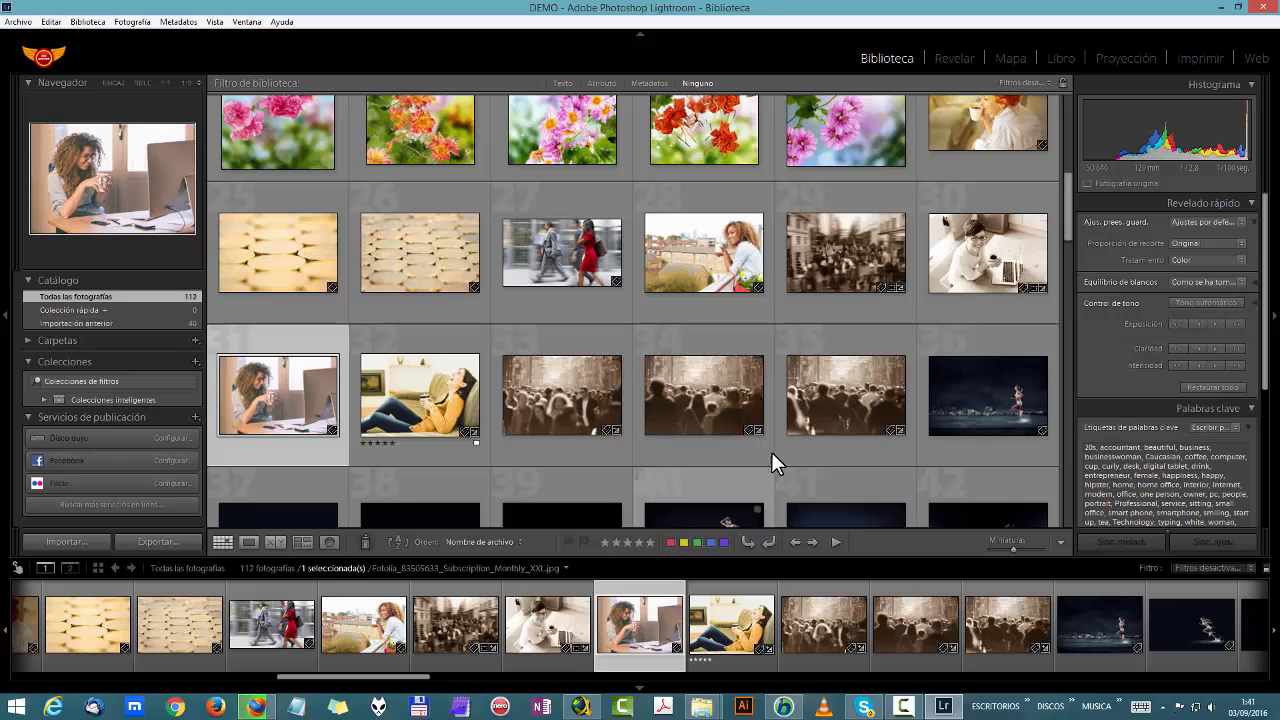
# Step: Reset all develop adjustments of the sepia crowd photo (33) in the Develop module
pyautogui.click(590, 410)
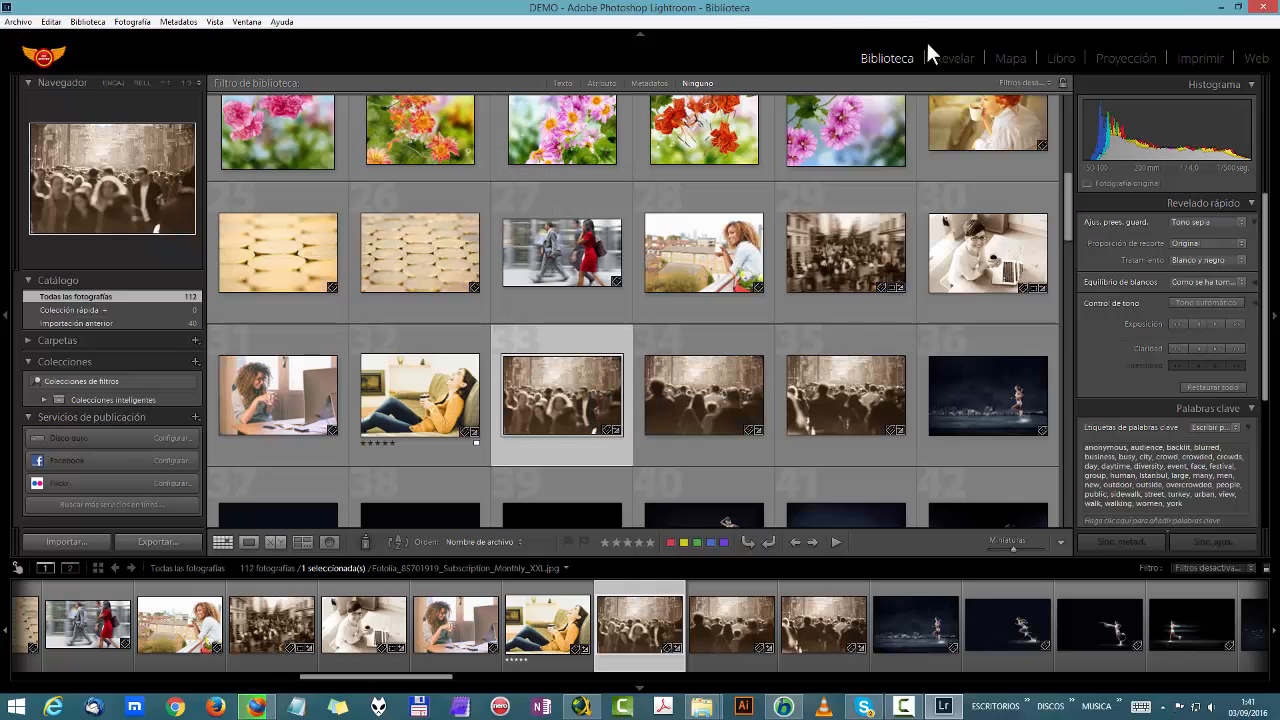
pyautogui.click(953, 67)
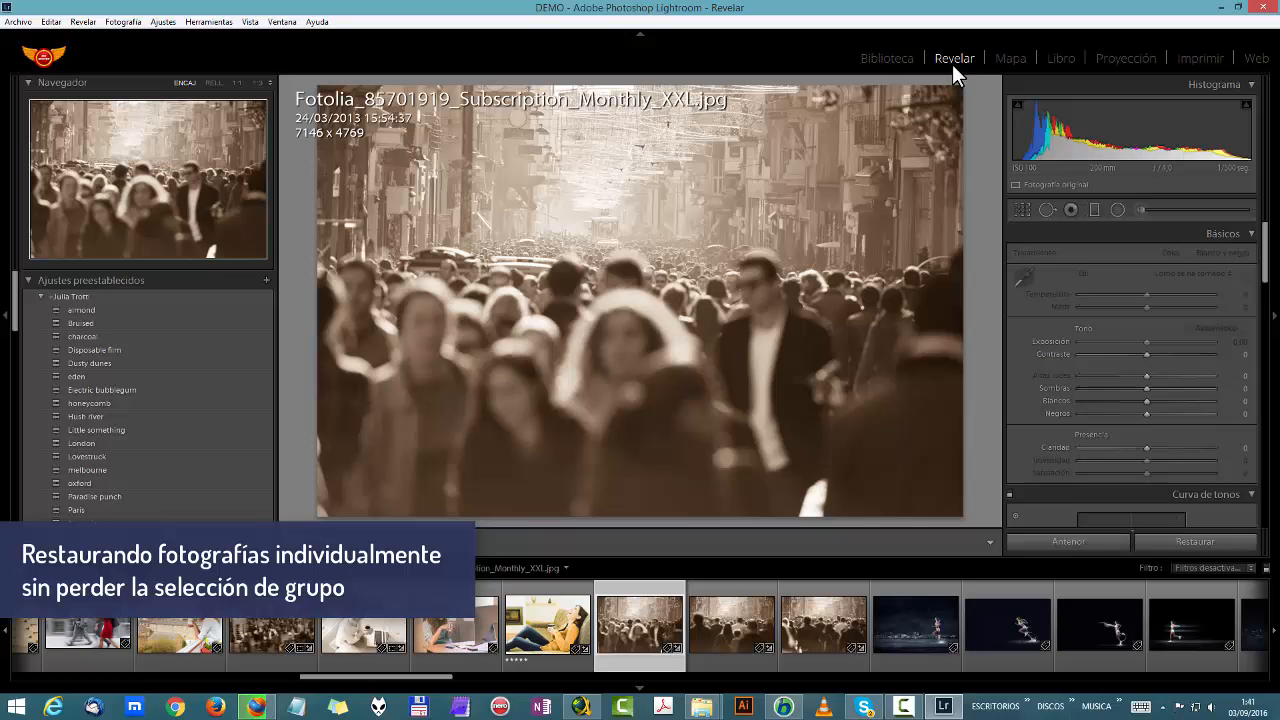
pyautogui.click(1215, 545)
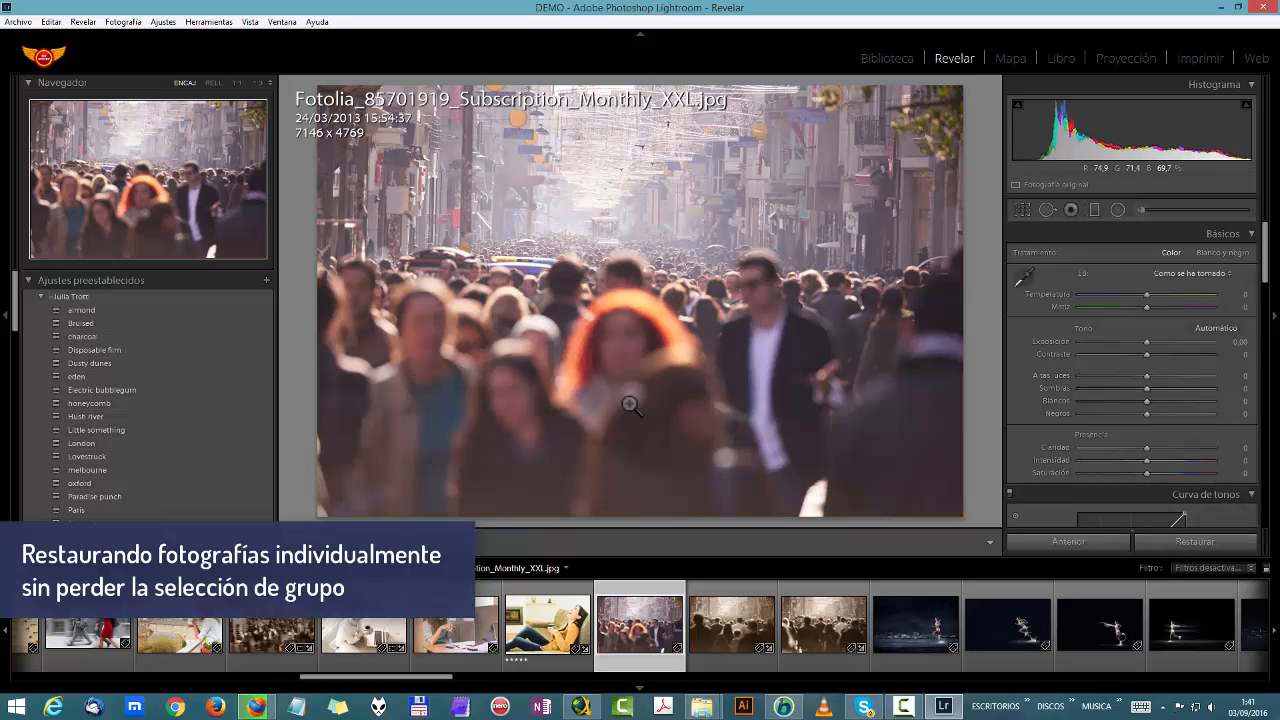
# Step: Return to the Library grid and select the sepia photos 29 and 35 together
pyautogui.click(871, 60)
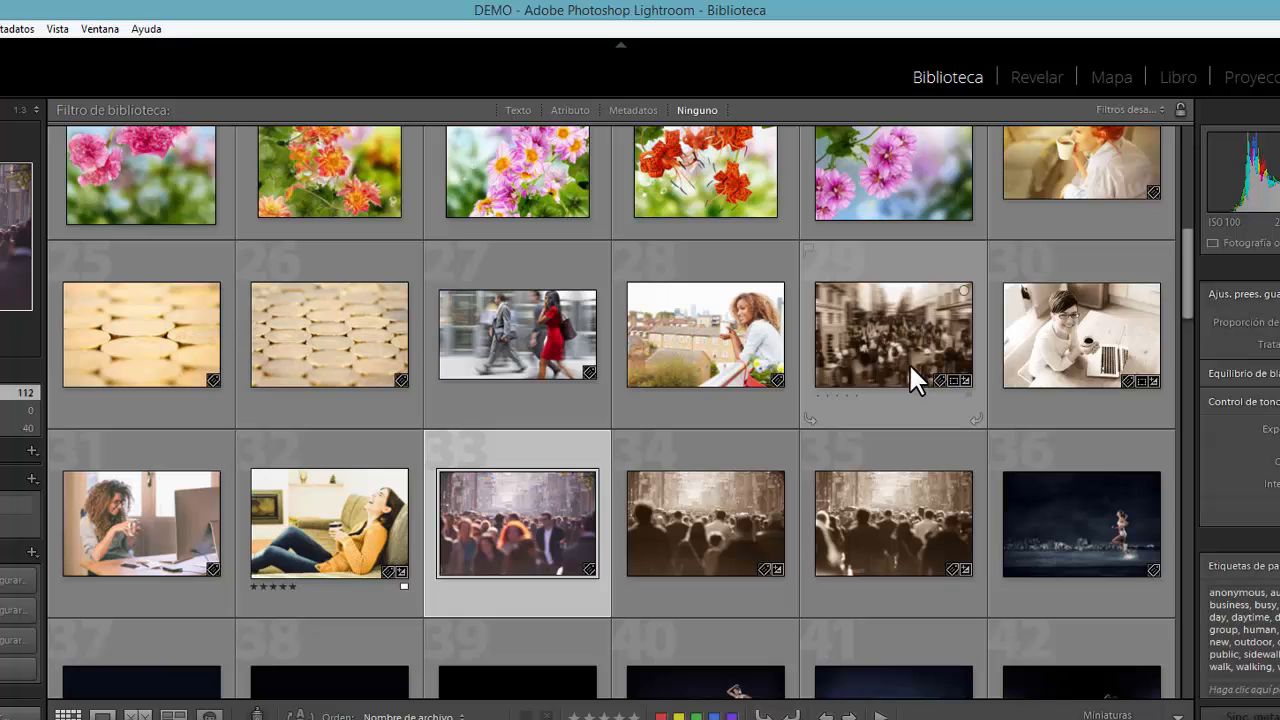
pyautogui.click(908, 339)
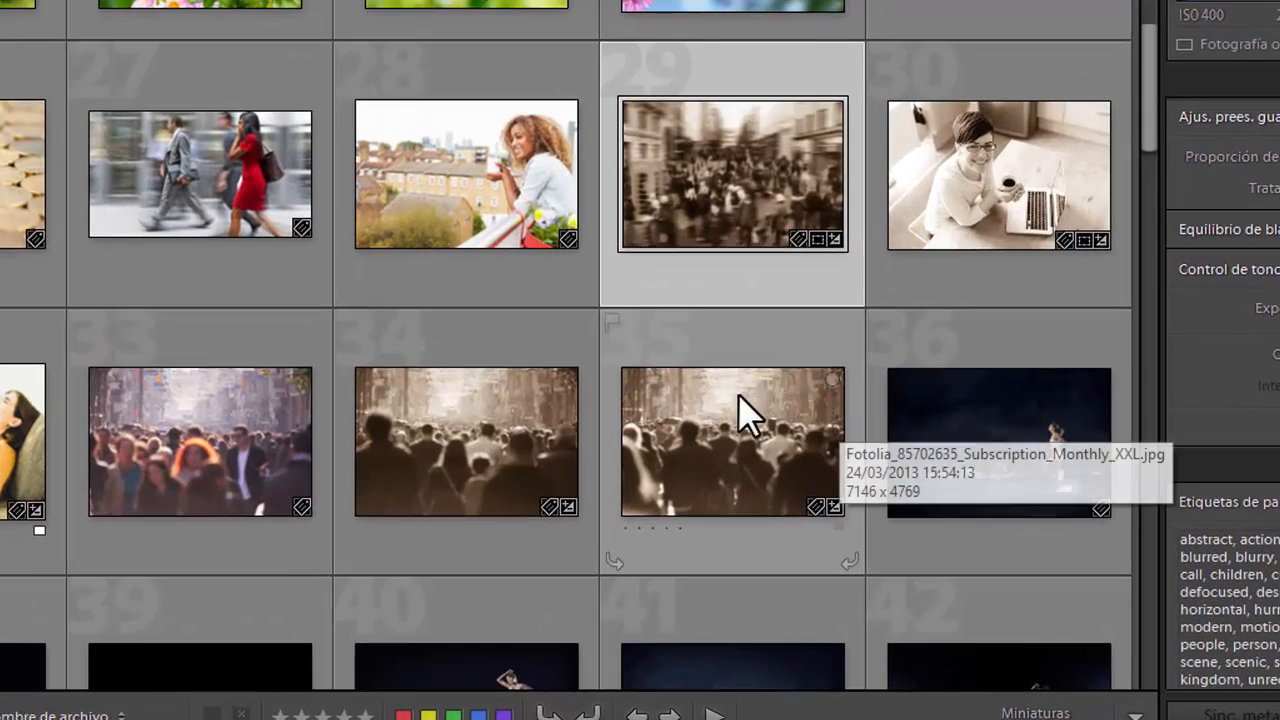
pyautogui.keyDown('ctrl'); pyautogui.click(736, 436); pyautogui.keyUp('ctrl')
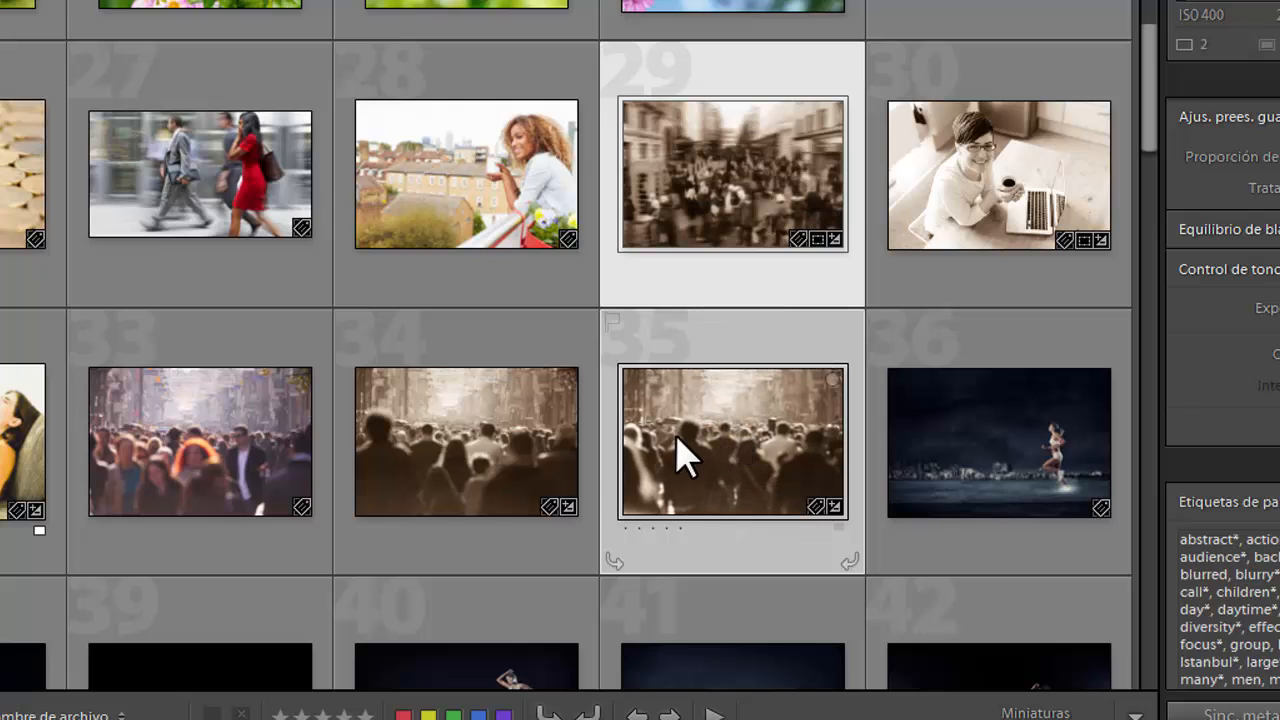
# Step: Add photos 34 and 30 to the selection, and reset the develop adjustments of the sepia street photo 29 in Develop
pyautogui.keyDown('ctrl'); pyautogui.click(428, 455); pyautogui.keyUp('ctrl')
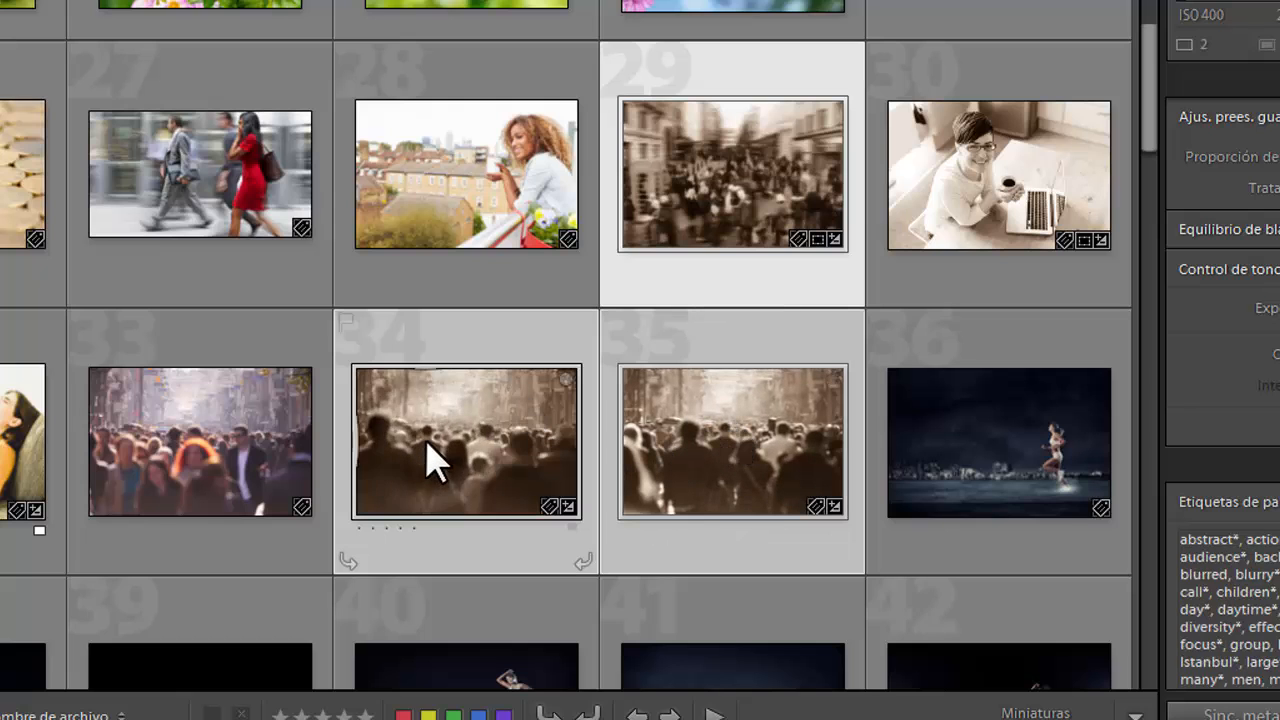
pyautogui.keyDown('ctrl'); pyautogui.click(1077, 165); pyautogui.keyUp('ctrl')
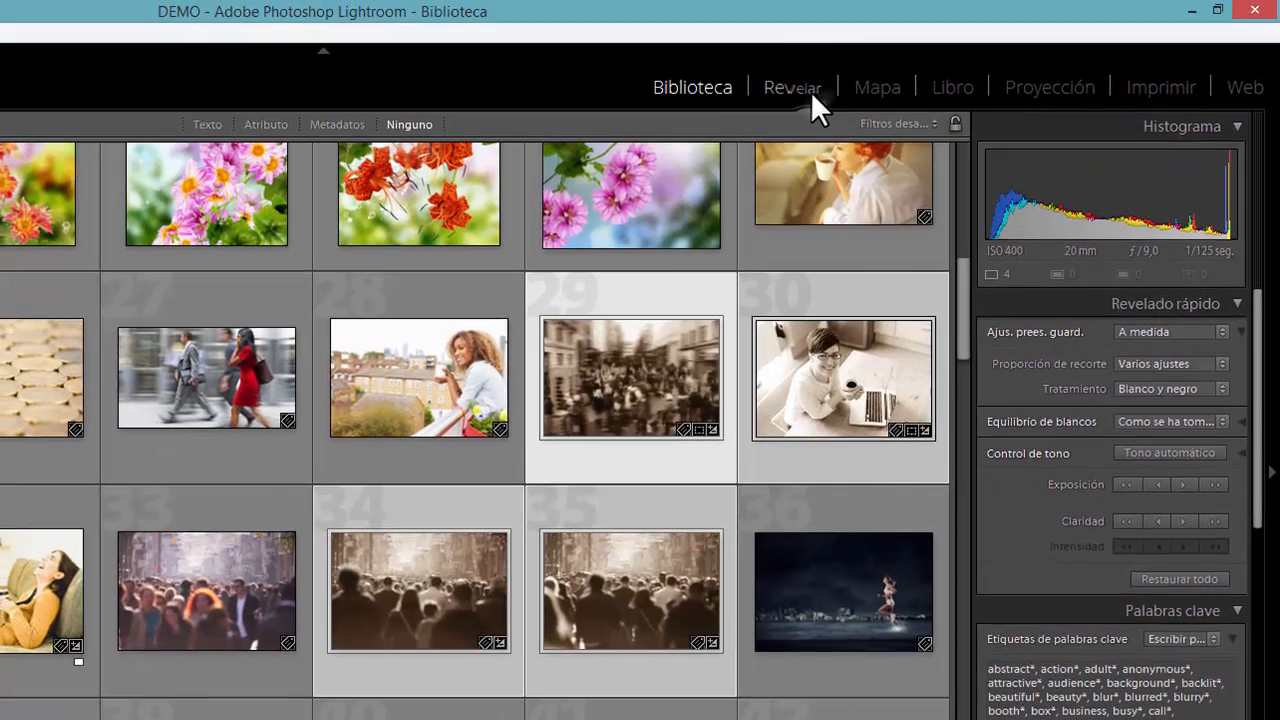
pyautogui.click(811, 91)
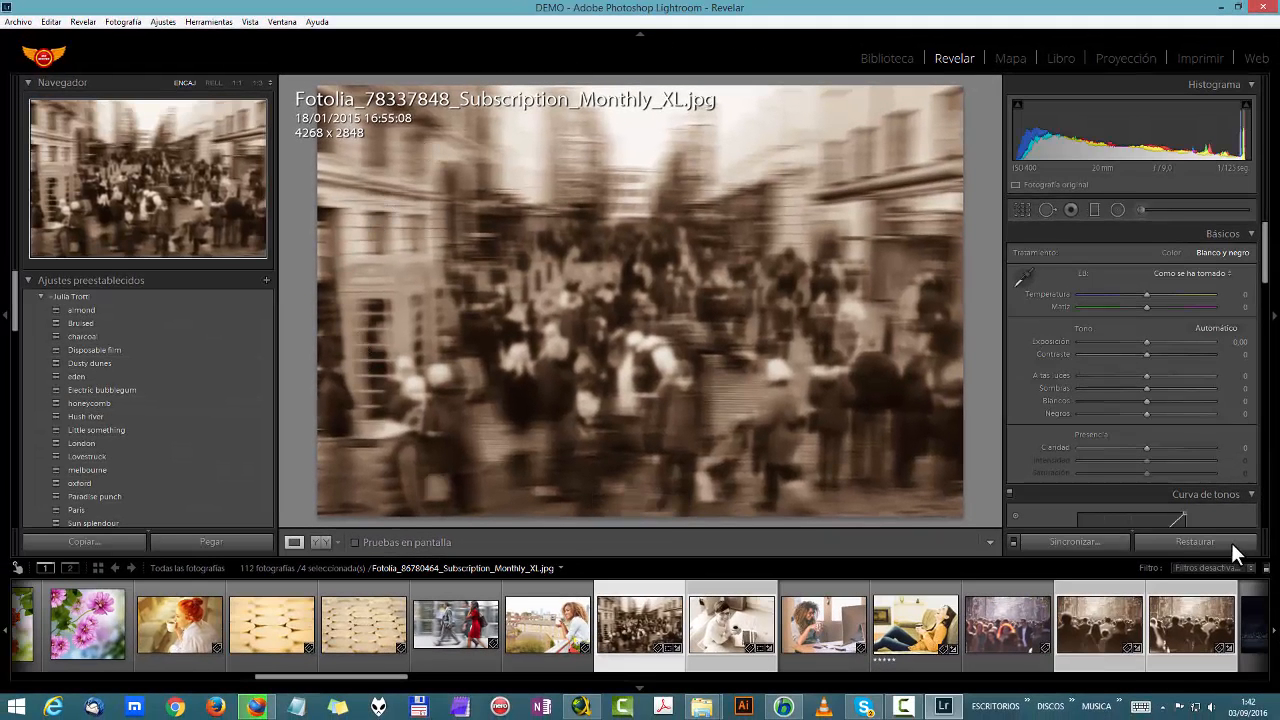
pyautogui.click(1204, 547)
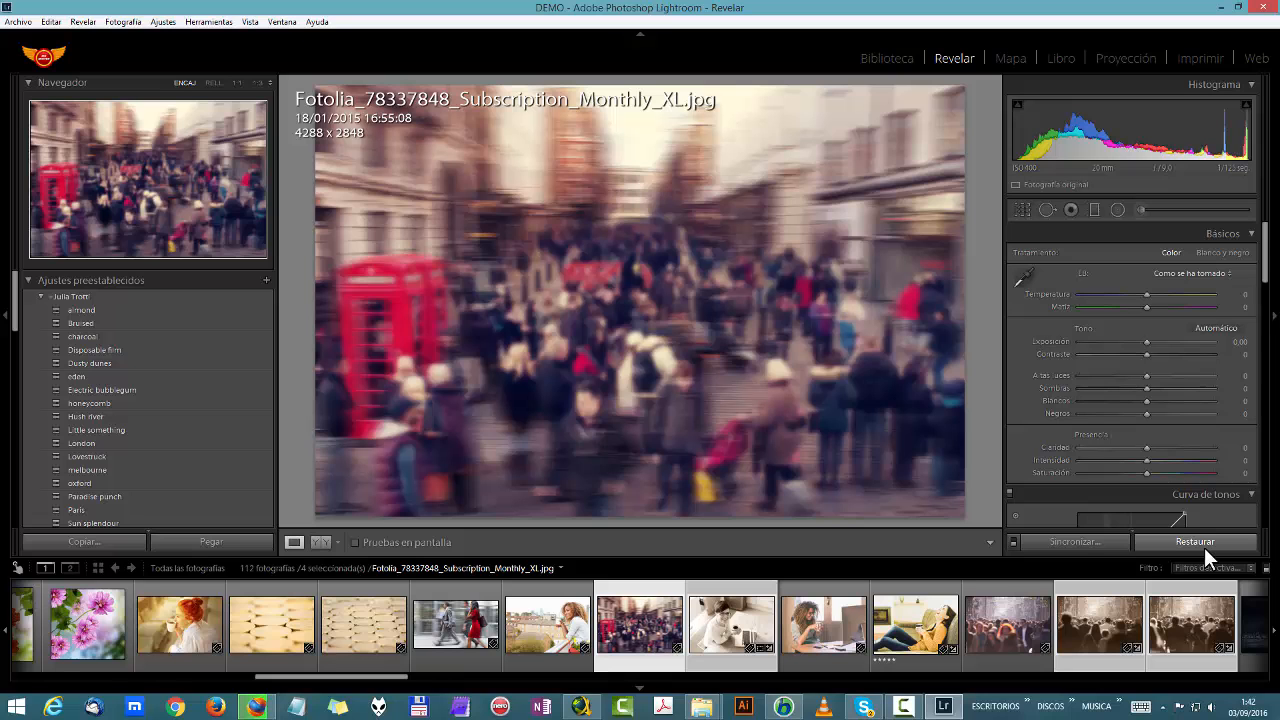
pyautogui.click(903, 64)
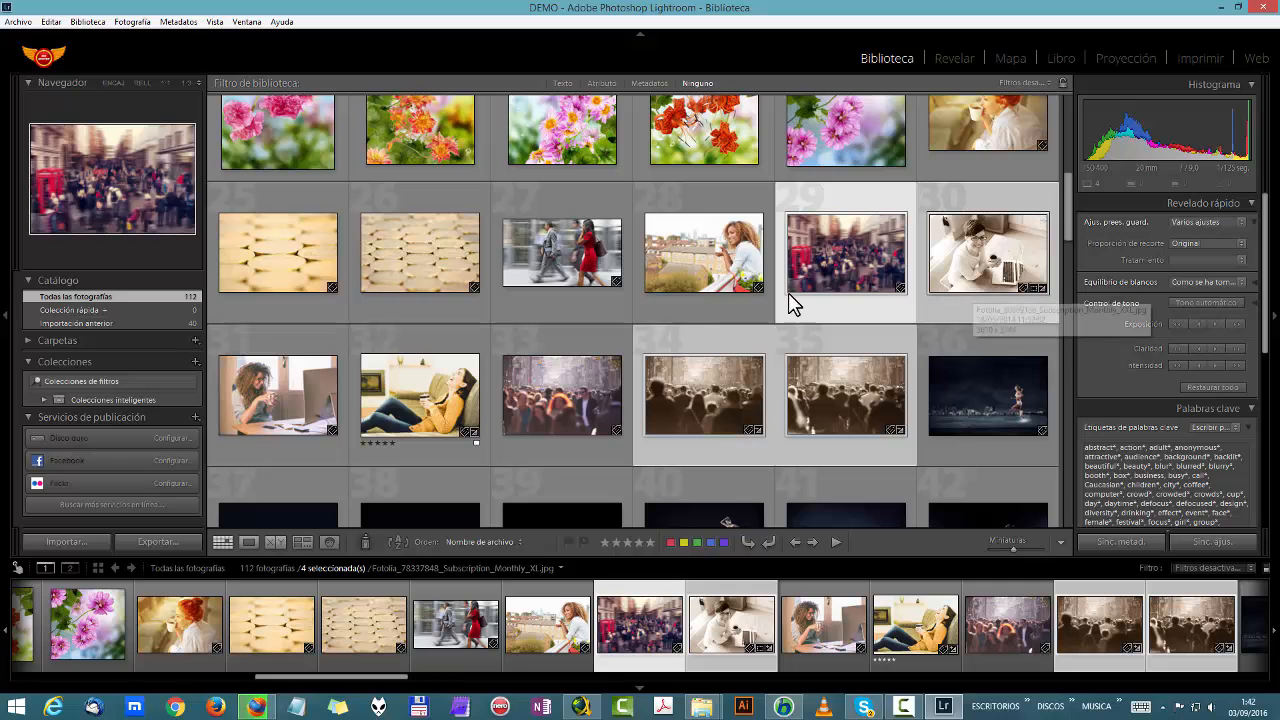
# Step: Reset the develop adjustments of the sepia crowd photo 34, and return to the Library grid
pyautogui.click(745, 408)
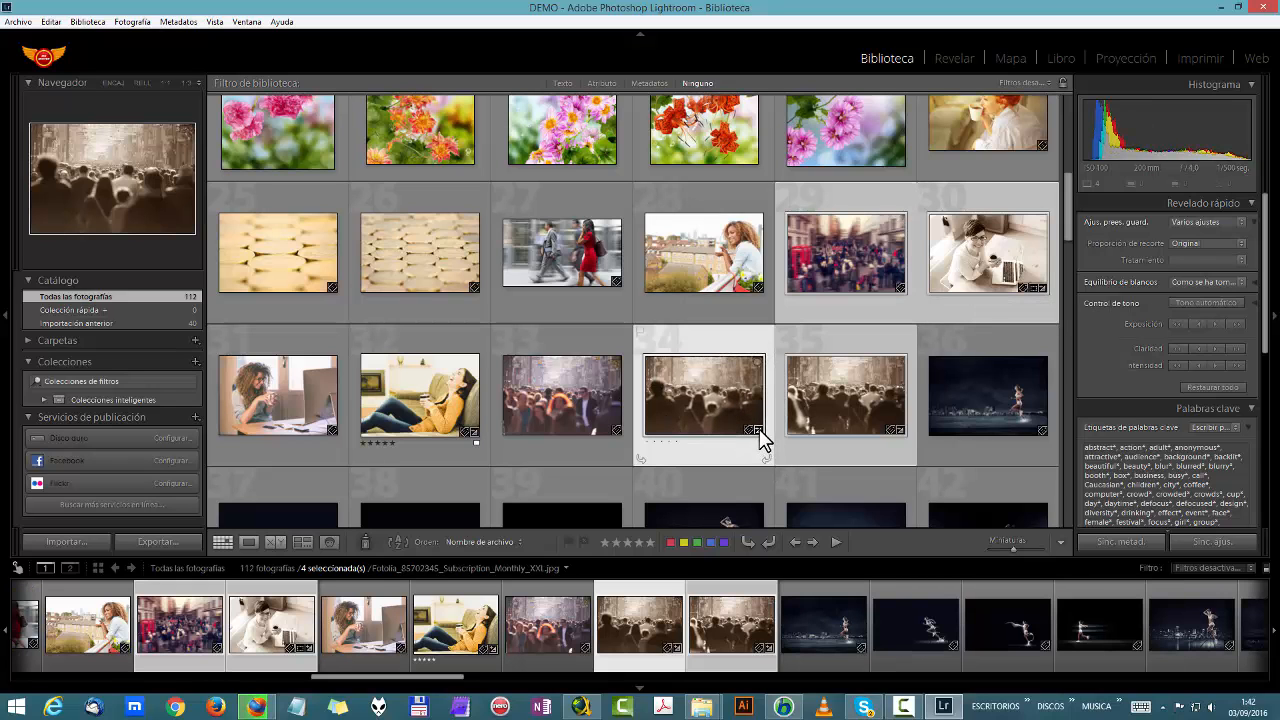
pyautogui.click(758, 433)
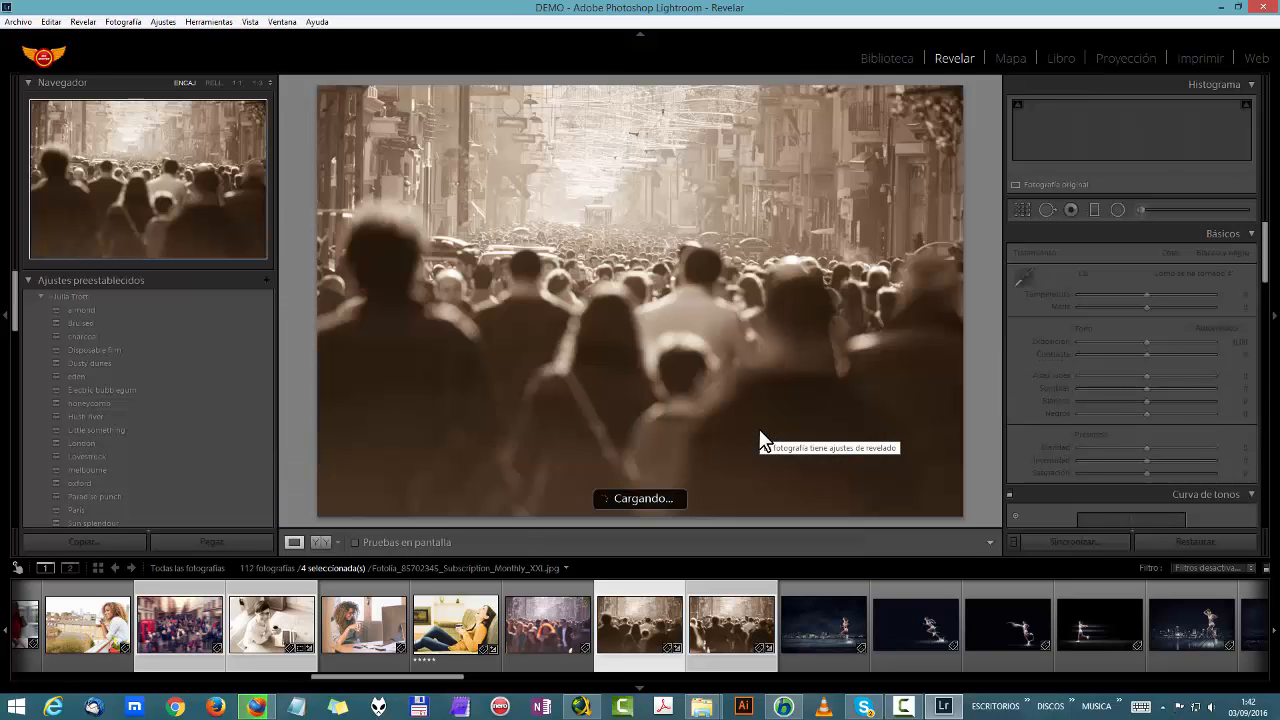
pyautogui.click(1176, 542)
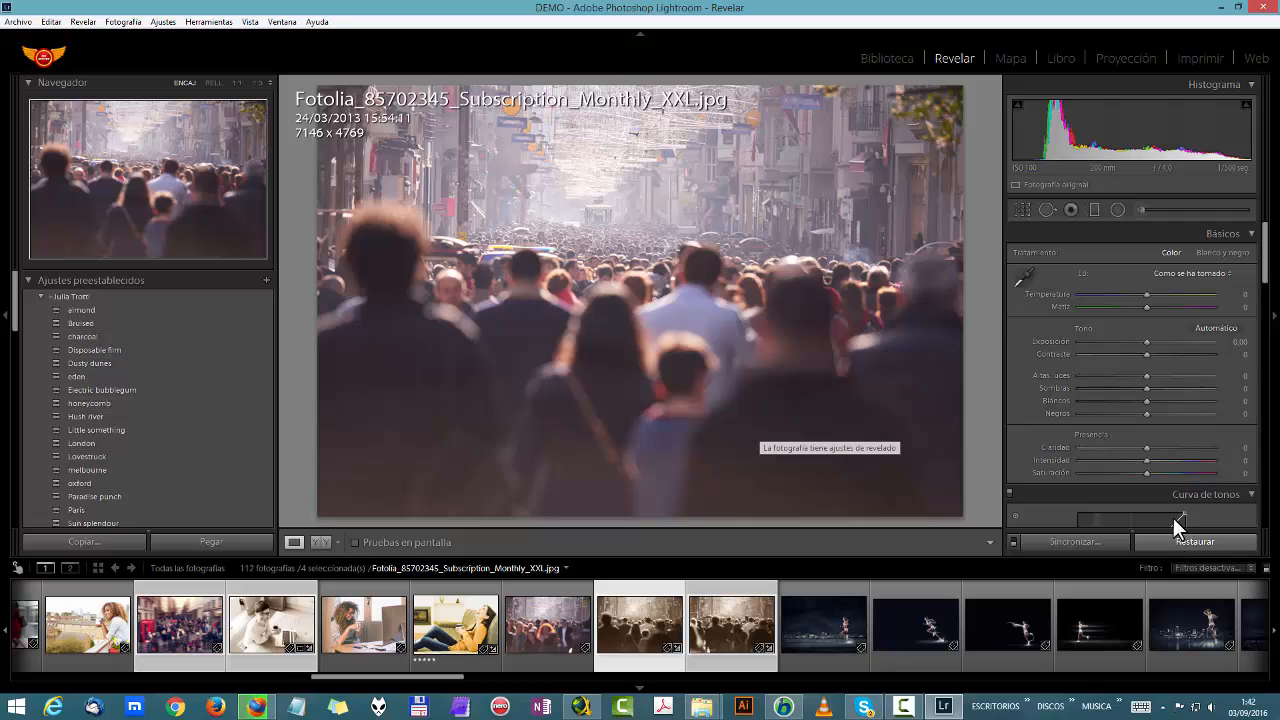
pyautogui.click(887, 59)
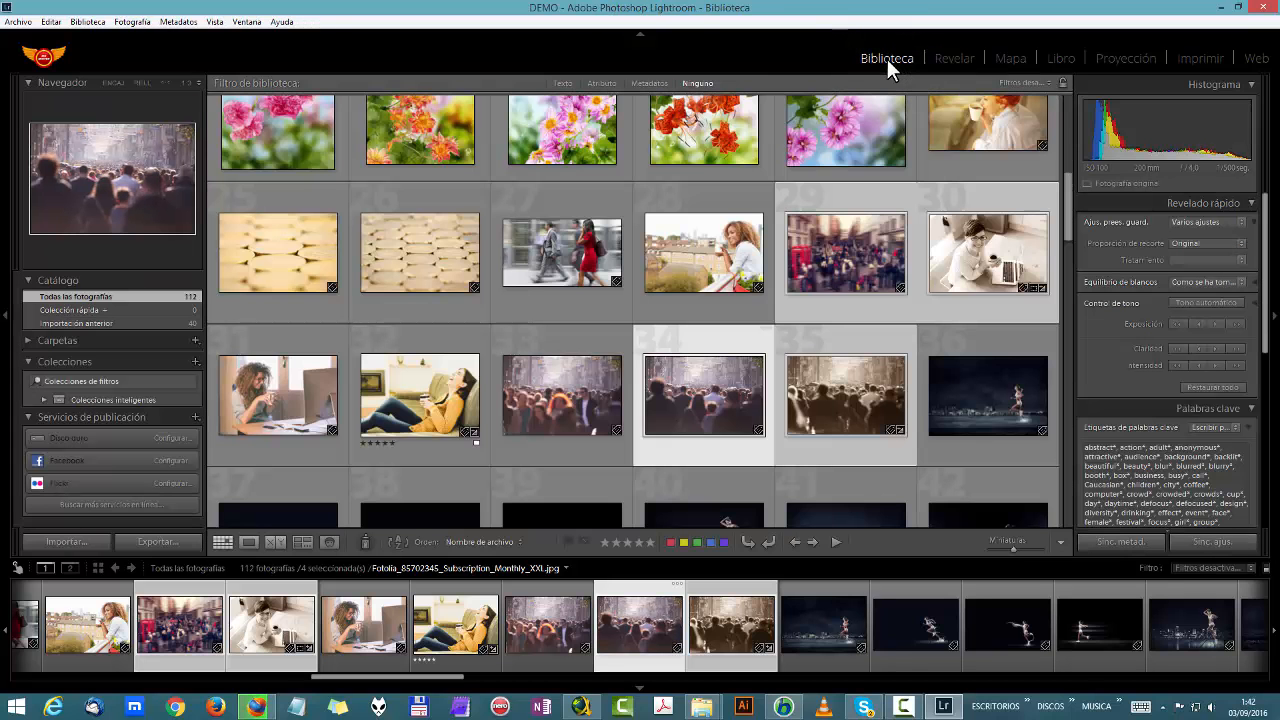
# Step: Restore the sepia crowd photo 35 to its original state in Develop, and return to the Library grid
pyautogui.press('d')
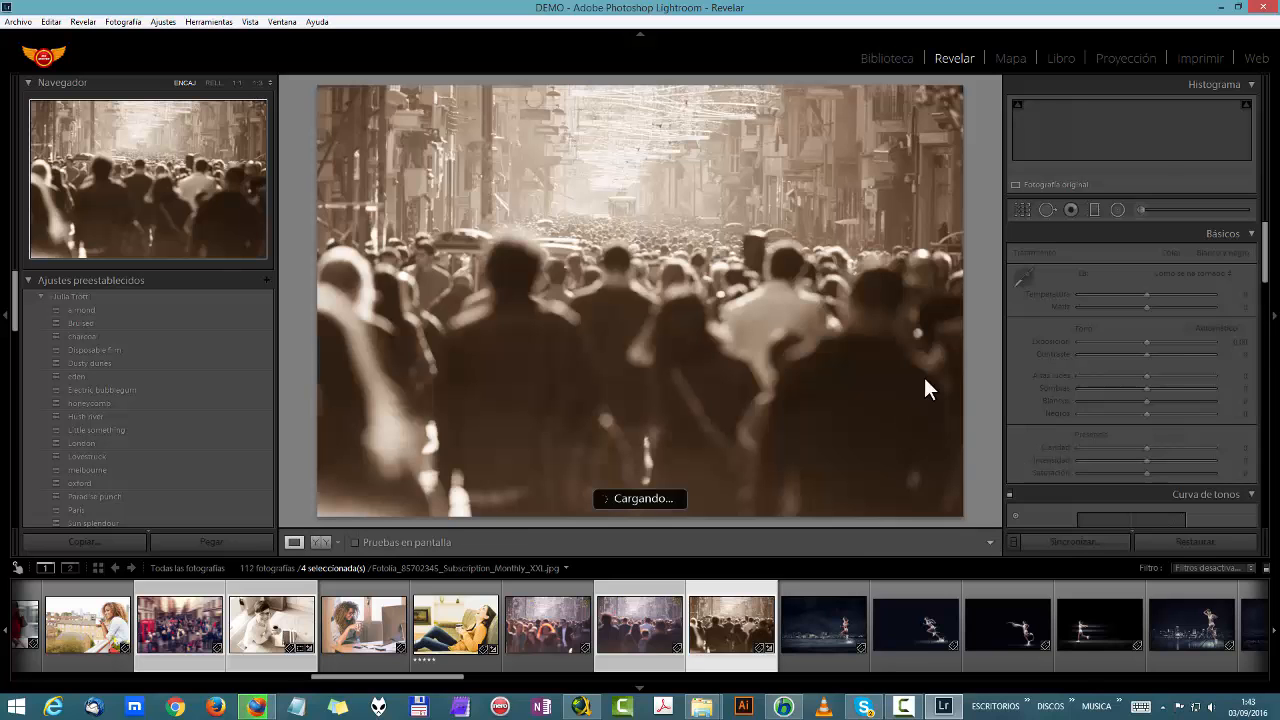
pyautogui.click(1187, 539)
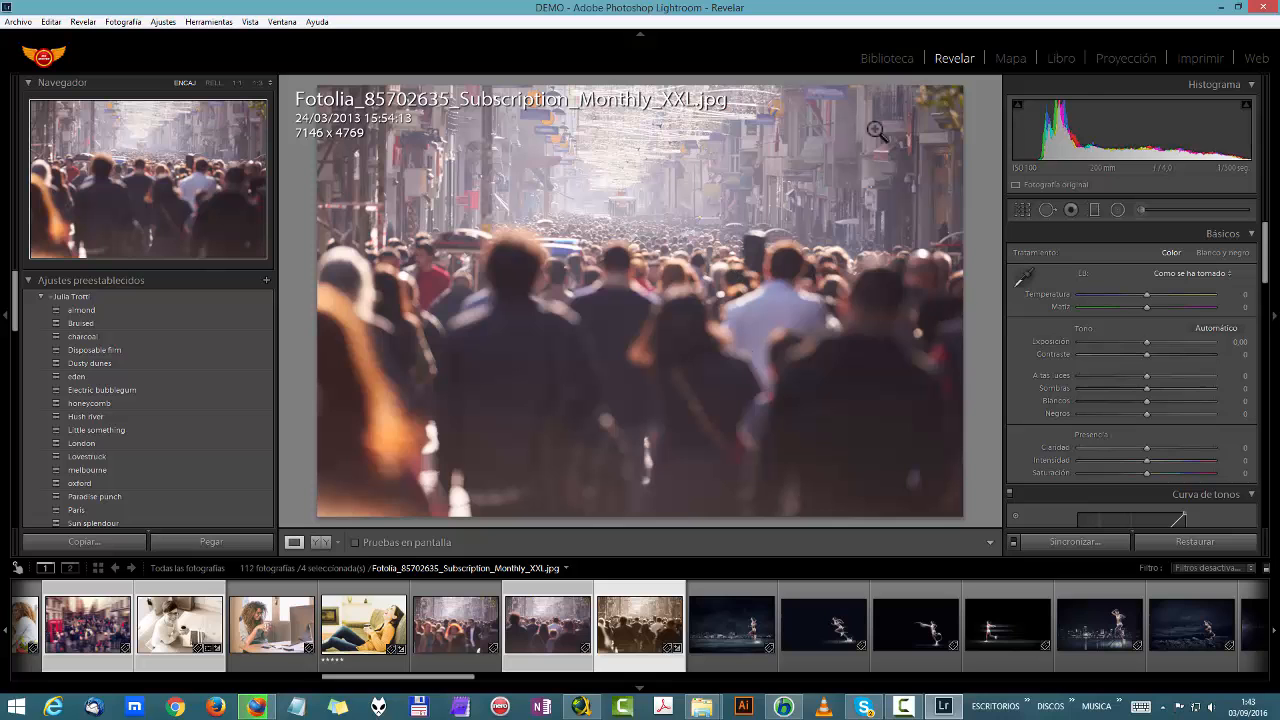
pyautogui.click(897, 60)
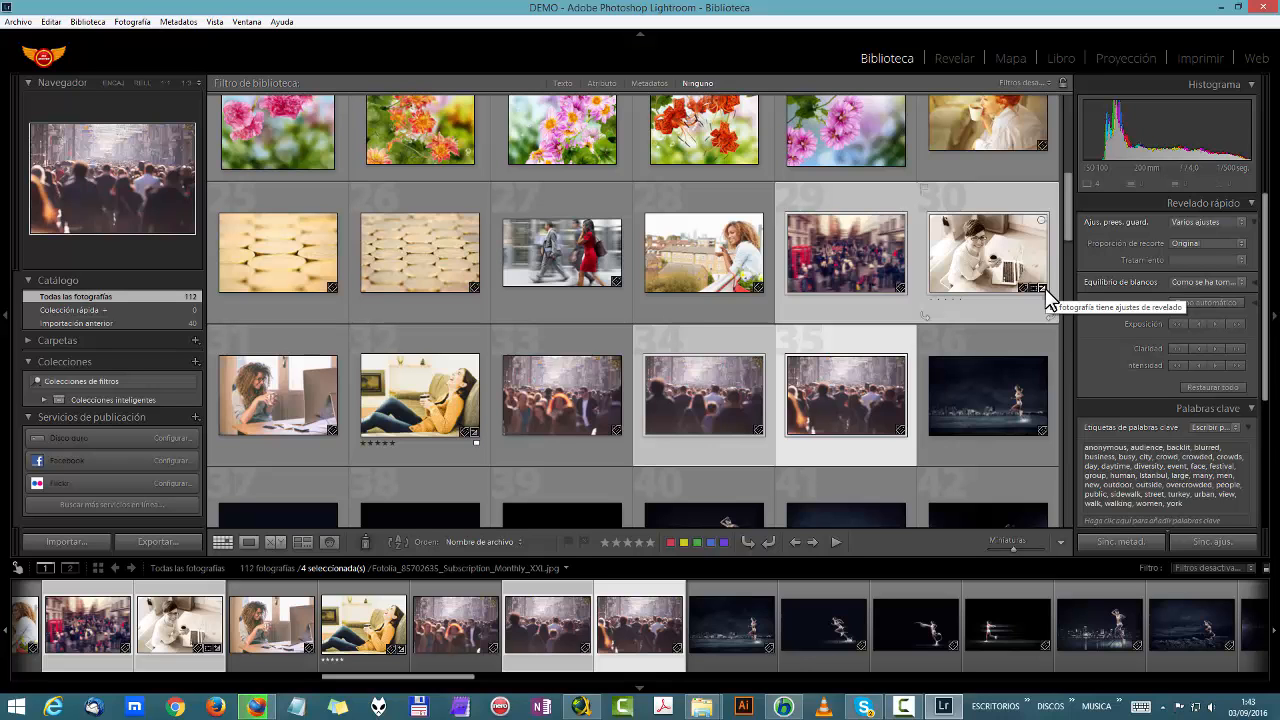
# Step: Reset the develop adjustments of photo 30, the woman with the laptop, and return to the Library grid
pyautogui.click(983, 258)
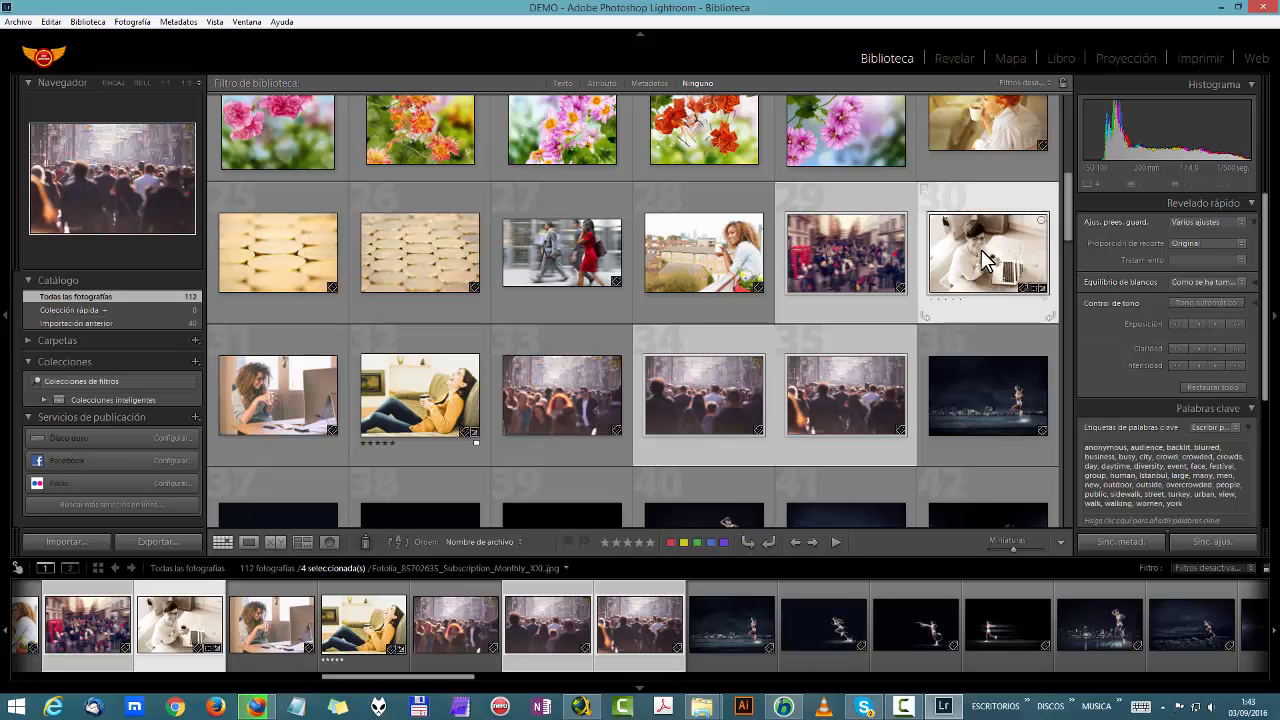
pyautogui.click(955, 55)
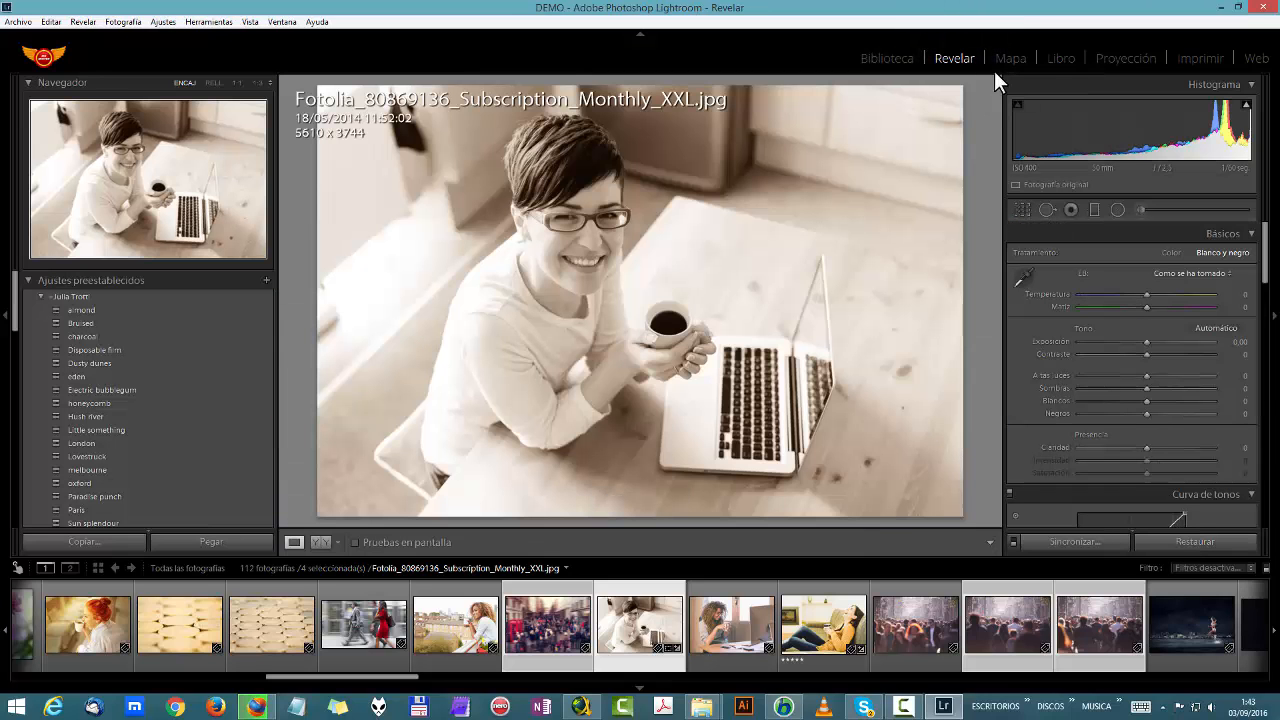
pyautogui.click(889, 62)
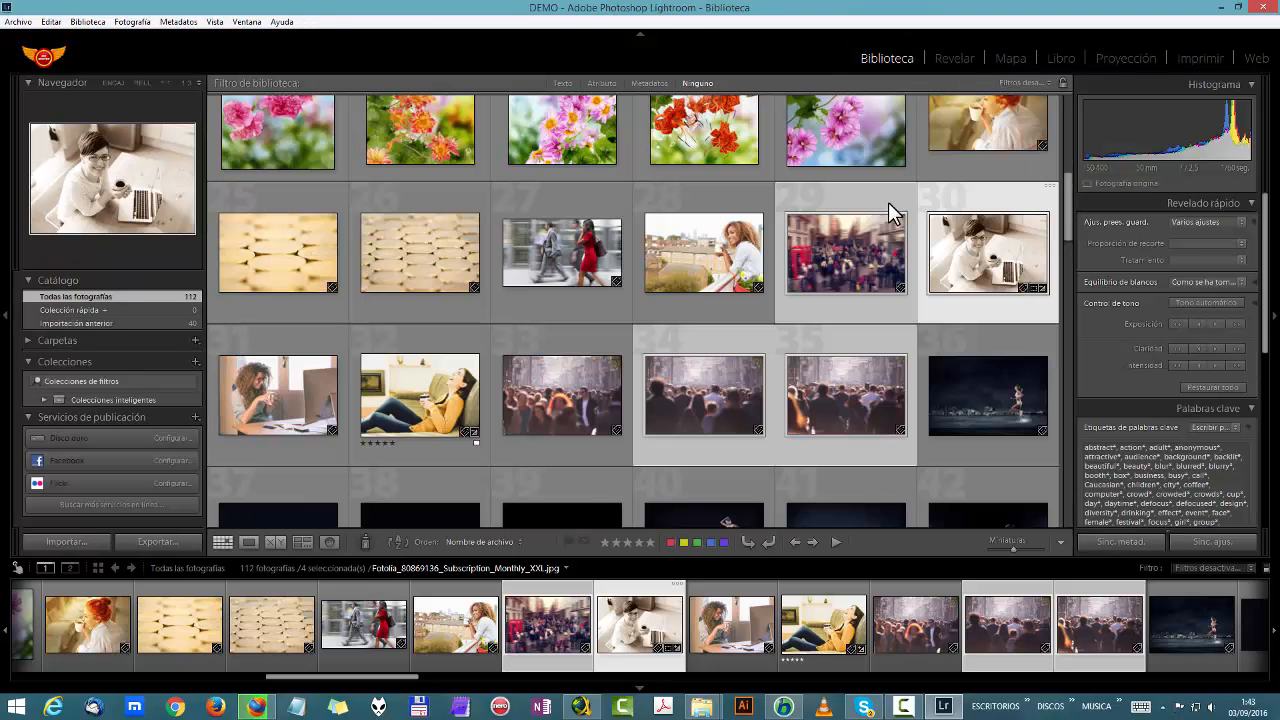
pyautogui.click(1040, 289)
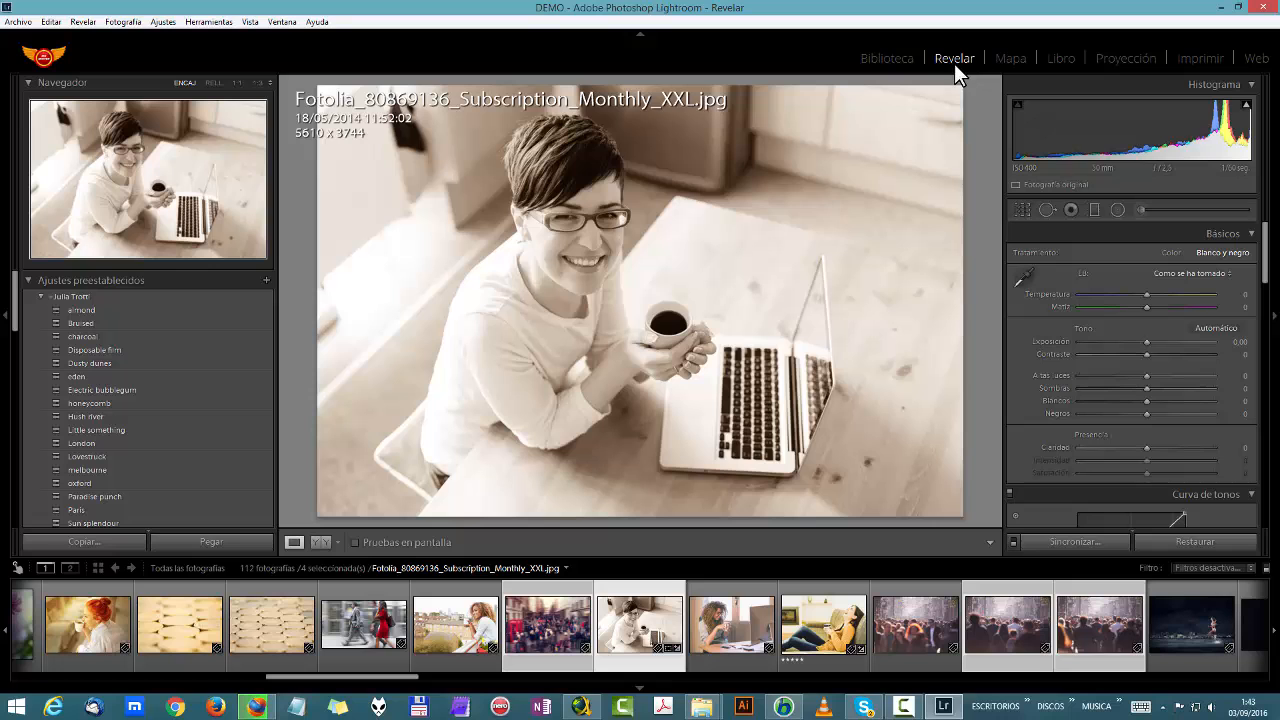
pyautogui.click(1194, 542)
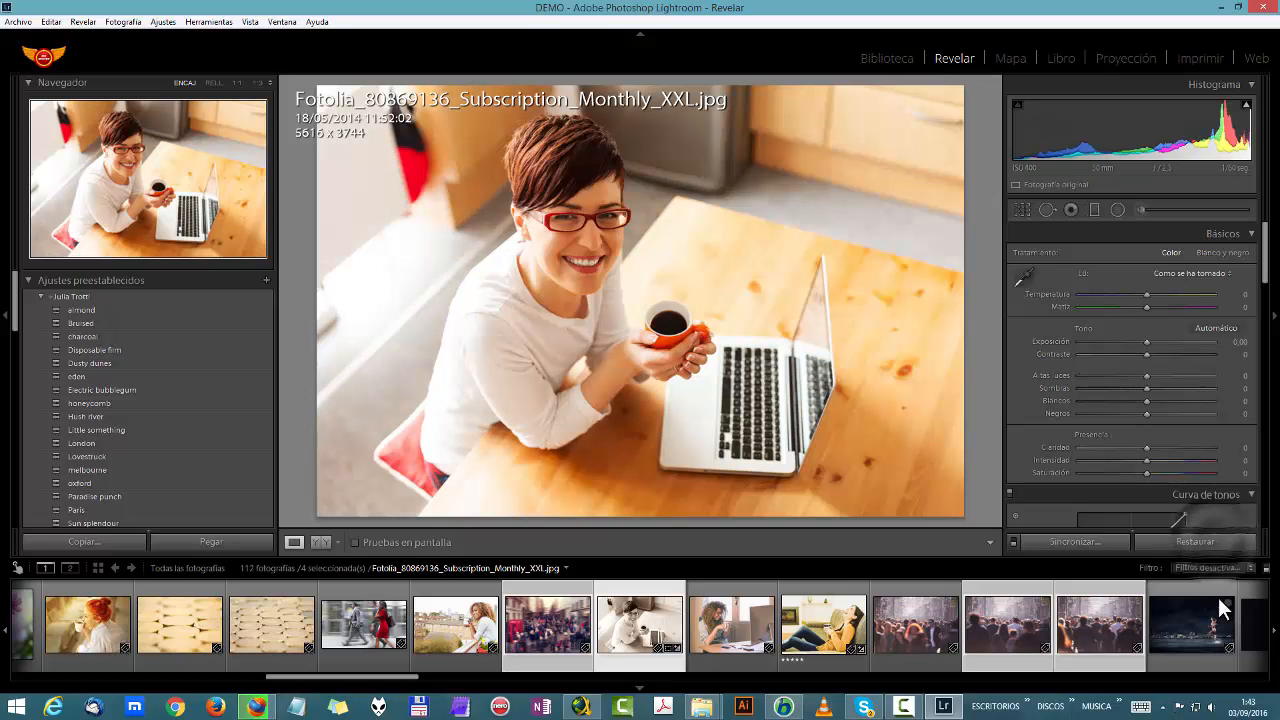
pyautogui.click(902, 58)
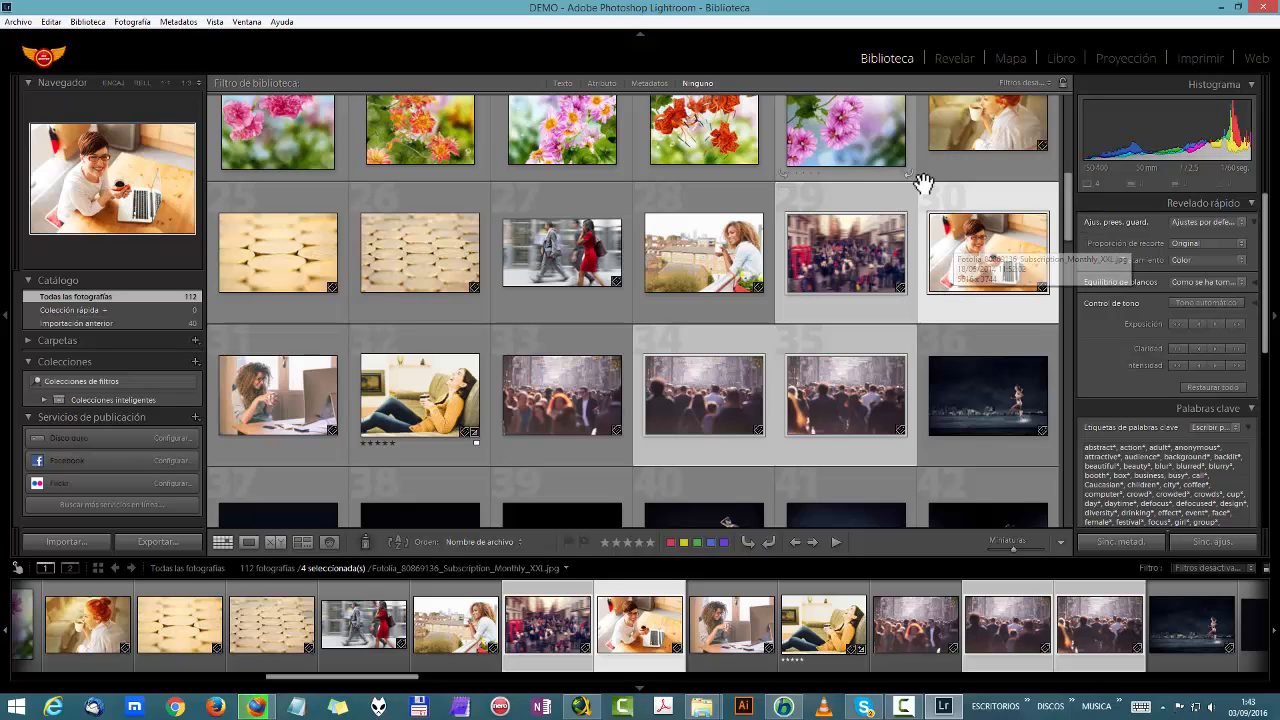
# Step: Restore photo 32, the laughing woman on the sofa, to its original state and return to the Library grid
pyautogui.click(476, 436)
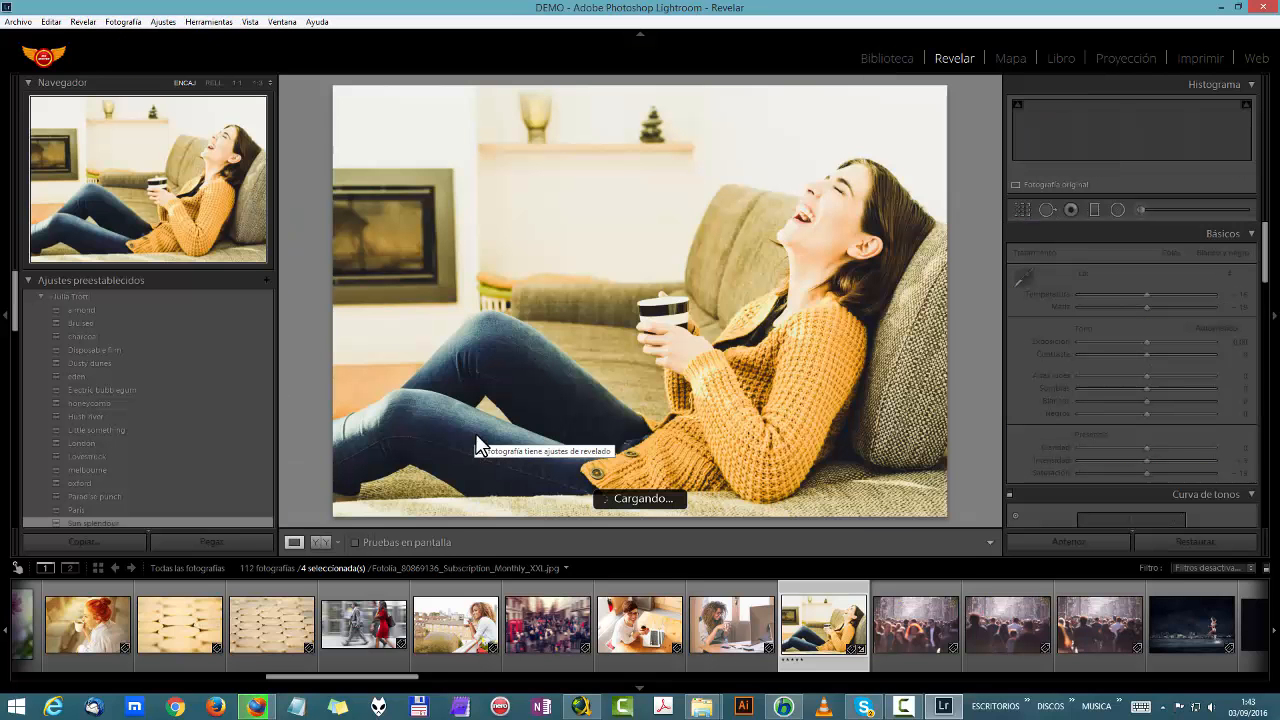
pyautogui.click(1180, 540)
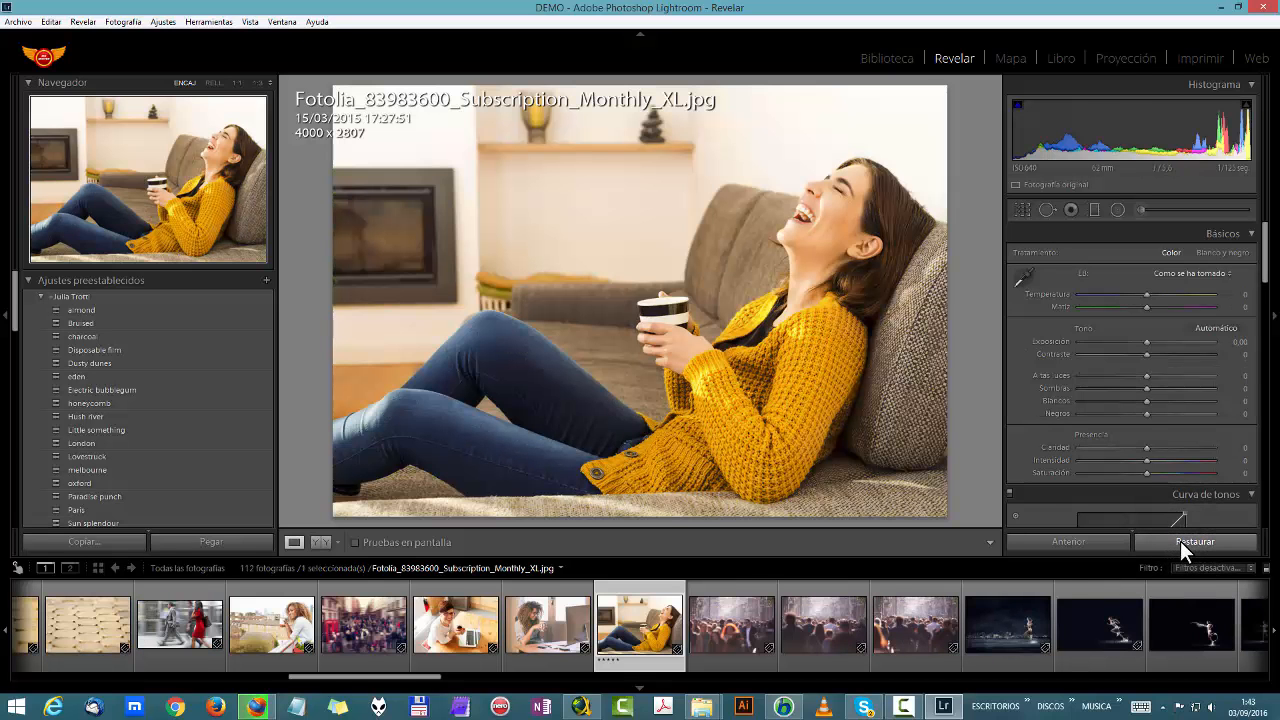
pyautogui.click(892, 58)
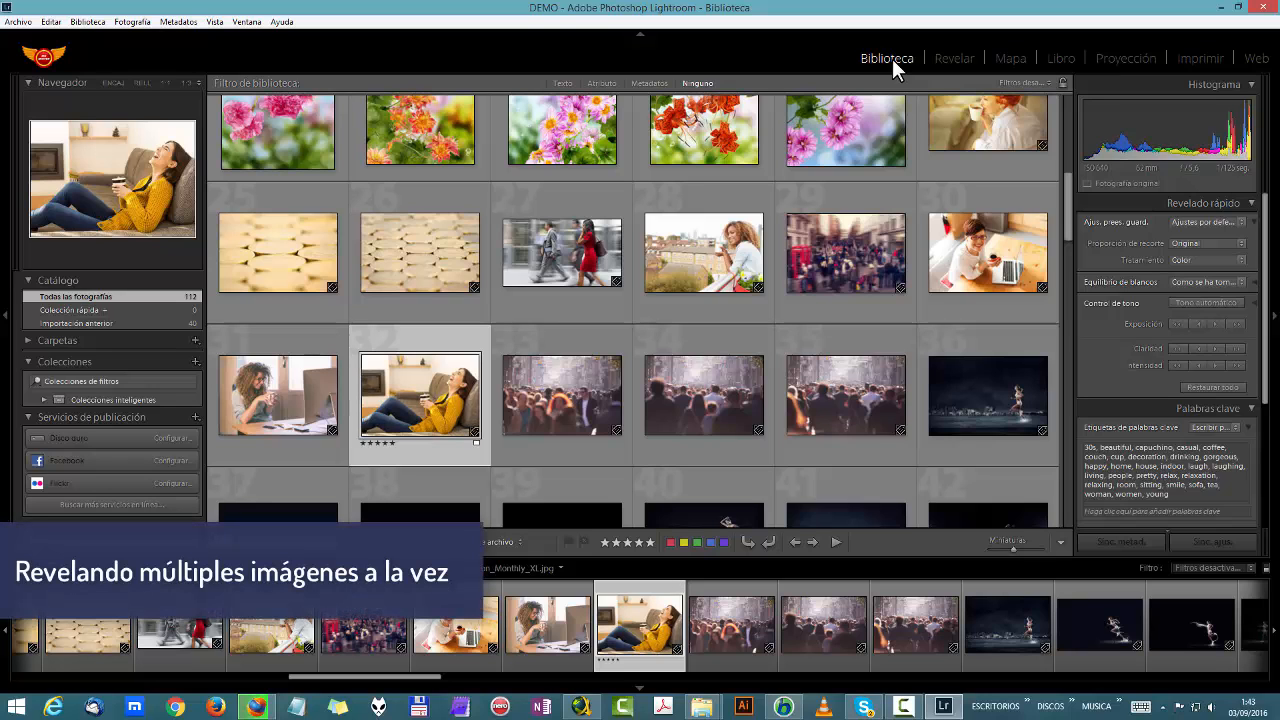
# Step: Select the consecutive range of photos 33 to 39 in the Library grid, and drop that selection again
pyautogui.click(575, 385)
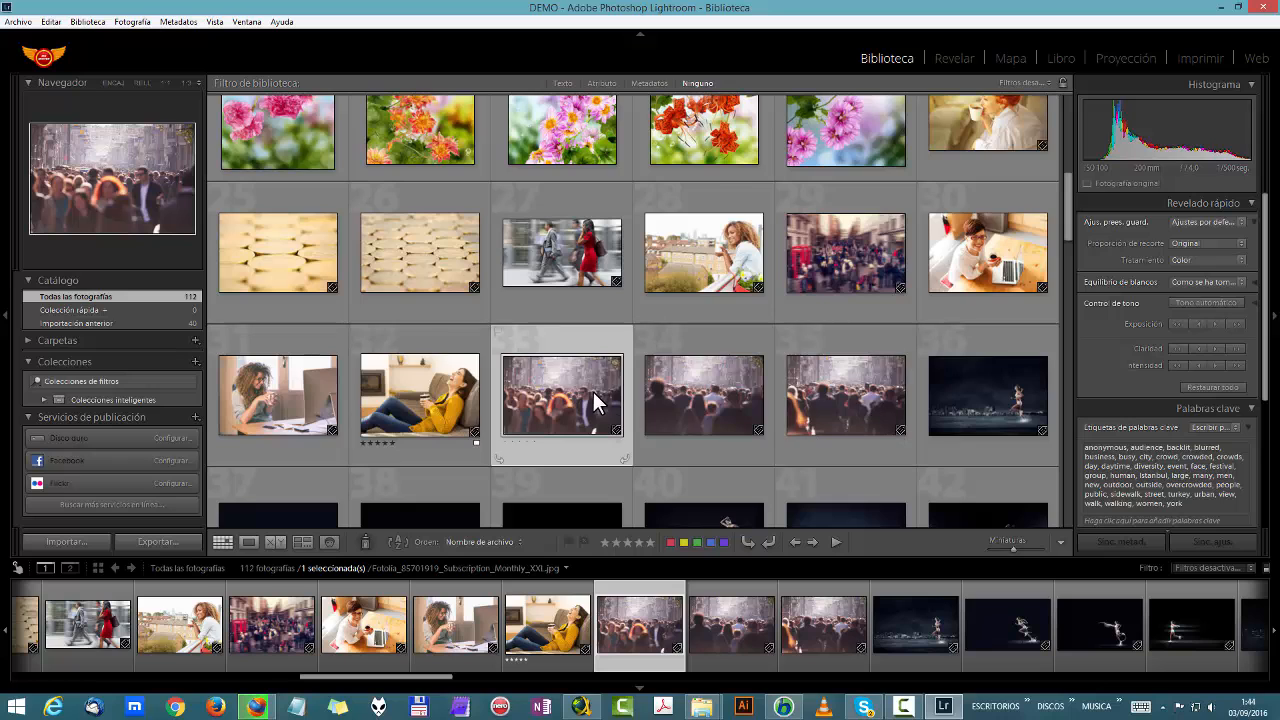
pyautogui.scroll(-1, 593, 391)
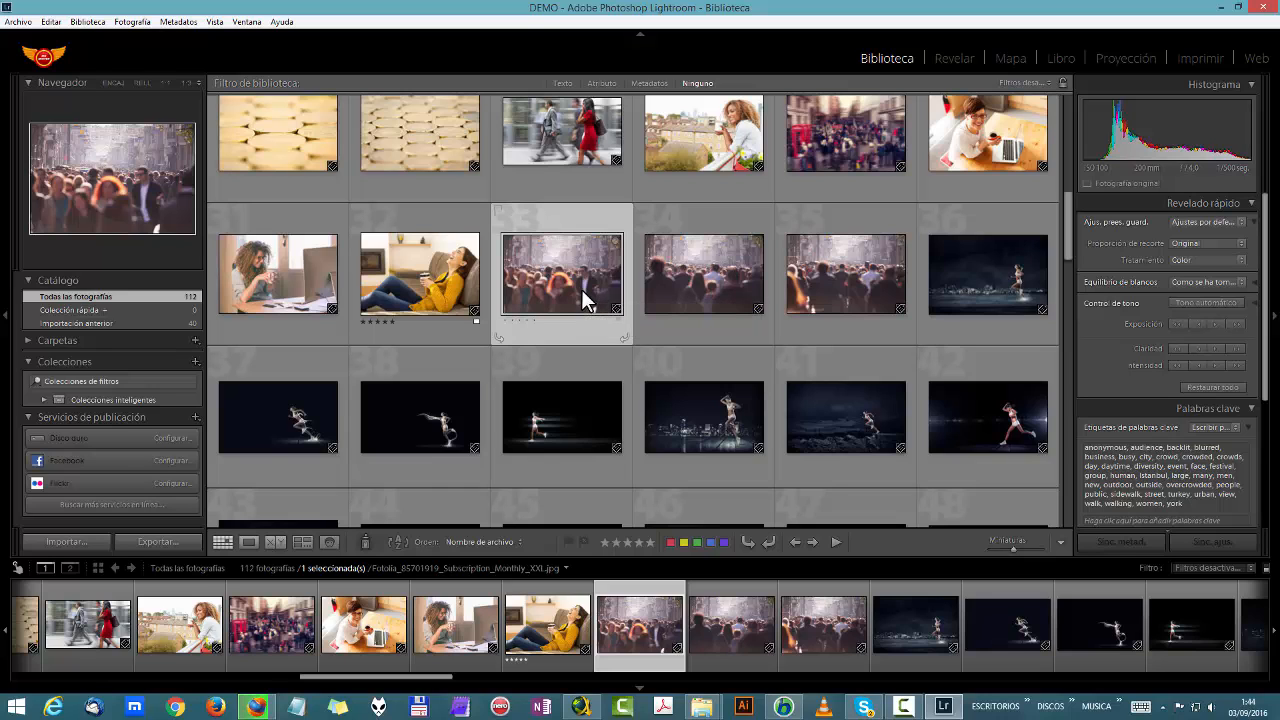
pyautogui.keyDown('shift'); pyautogui.click(544, 382); pyautogui.keyUp('shift')
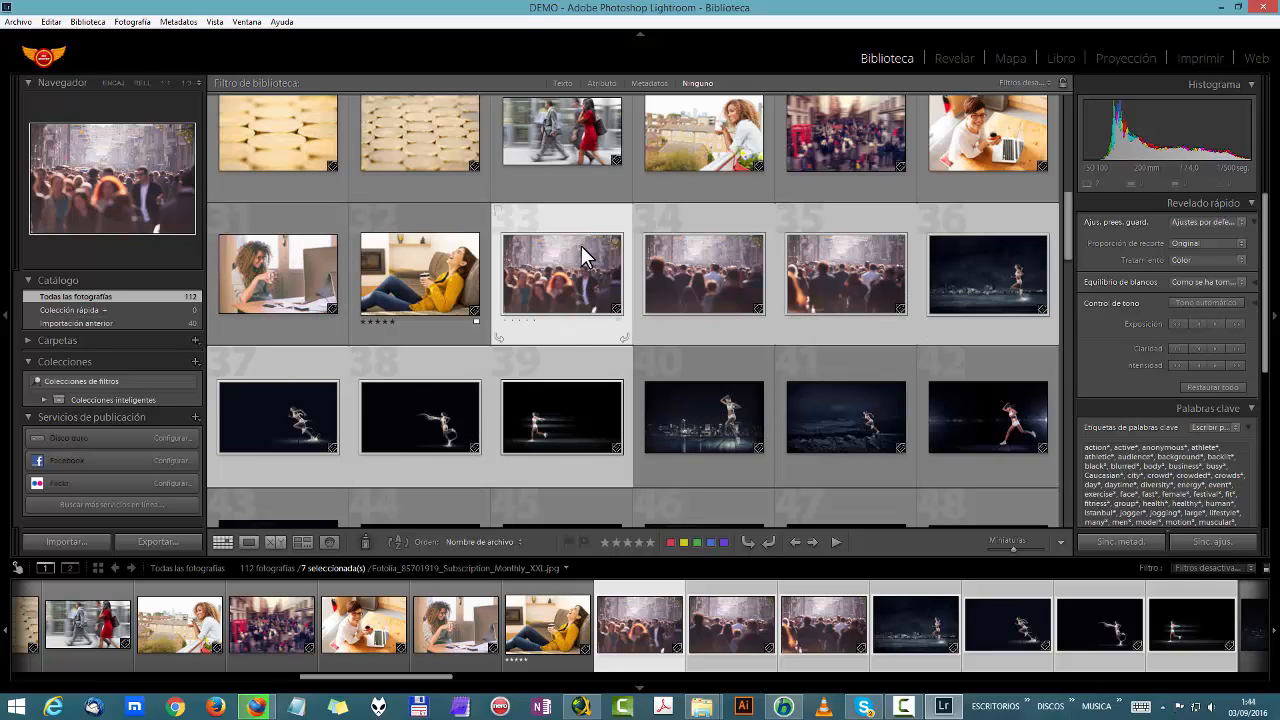
pyautogui.click(737, 150)
pyautogui.click(706, 325)
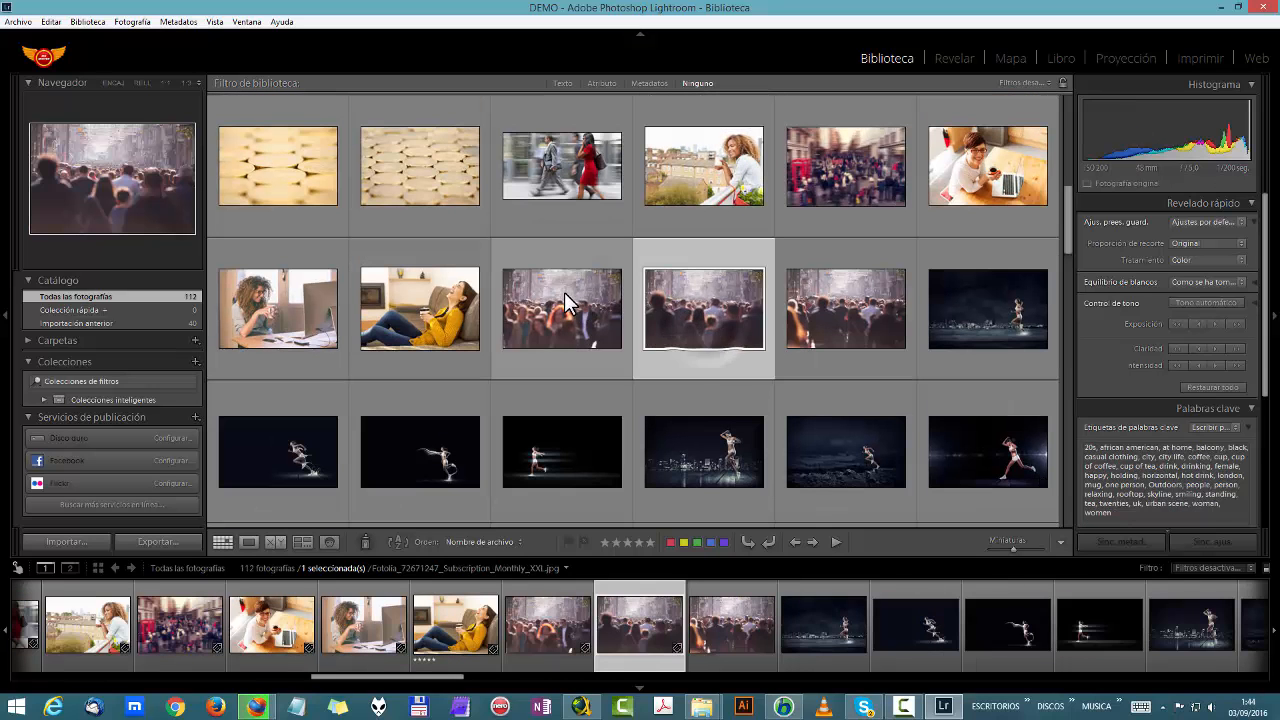
pyautogui.click(565, 302)
pyautogui.click(791, 286)
# Step: Select the three crowd photos 33, 34 and 35 together with the non-adjacent street photo 29
pyautogui.click(580, 288)
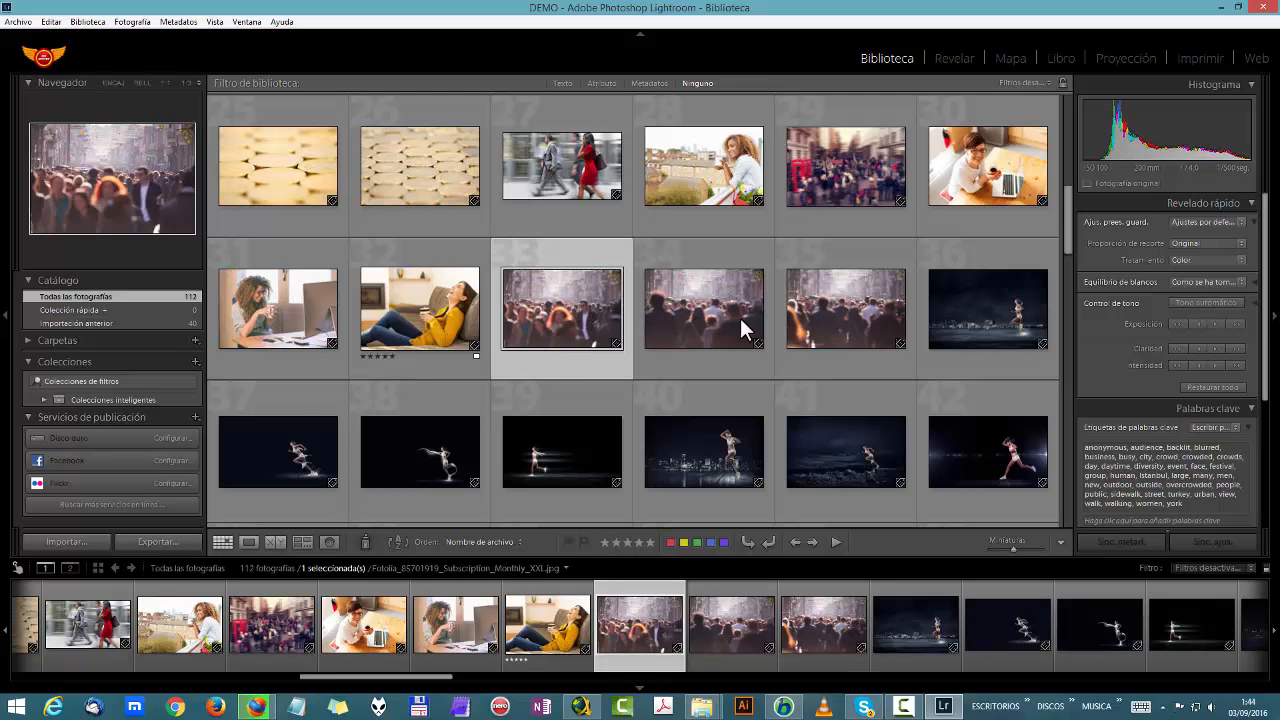
pyautogui.scroll(2, 777, 374)
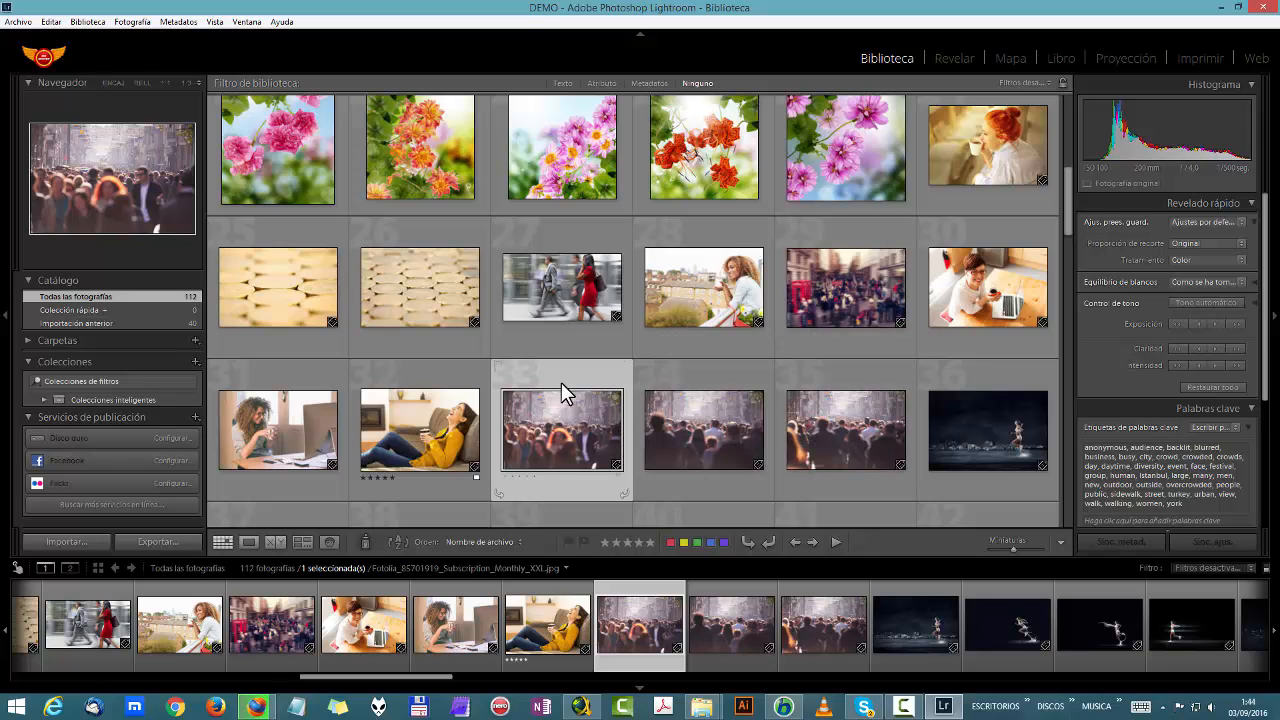
pyautogui.keyDown('ctrl'); pyautogui.click(689, 437); pyautogui.keyUp('ctrl')
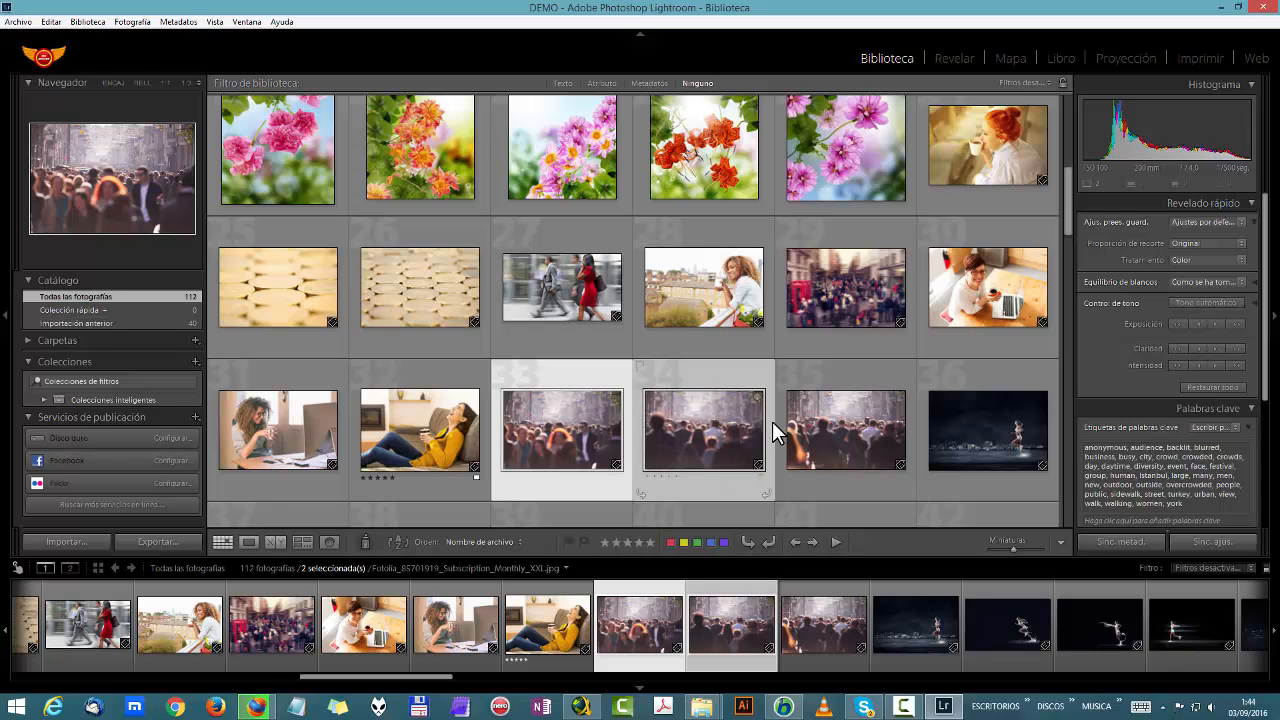
pyautogui.keyDown('ctrl'); pyautogui.click(814, 406); pyautogui.keyUp('ctrl')
pyautogui.keyDown('ctrl'); pyautogui.click(842, 307); pyautogui.keyUp('ctrl')
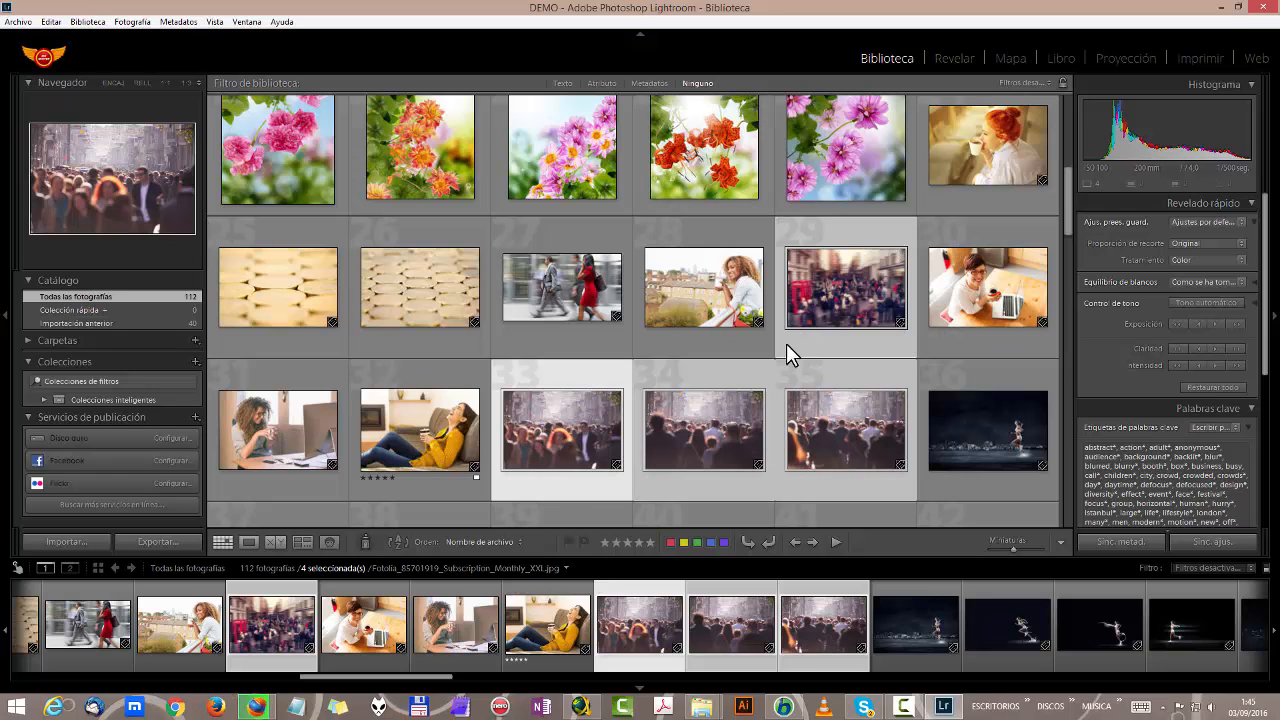
# Step: Open the four selected photos in the Develop module and look through the manual adjustments from Basic to Detail
pyautogui.click(950, 58)
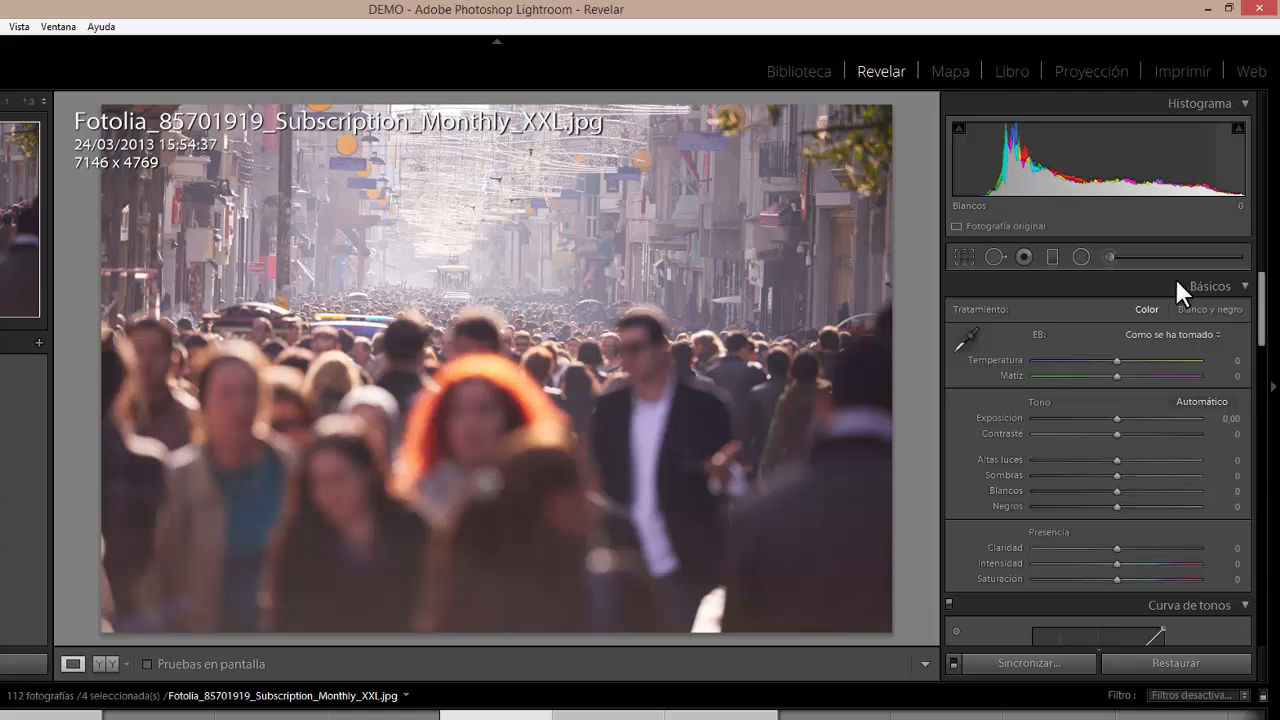
pyautogui.scroll(-2, 1126, 354)
pyautogui.scroll(-10, 1144, 357)
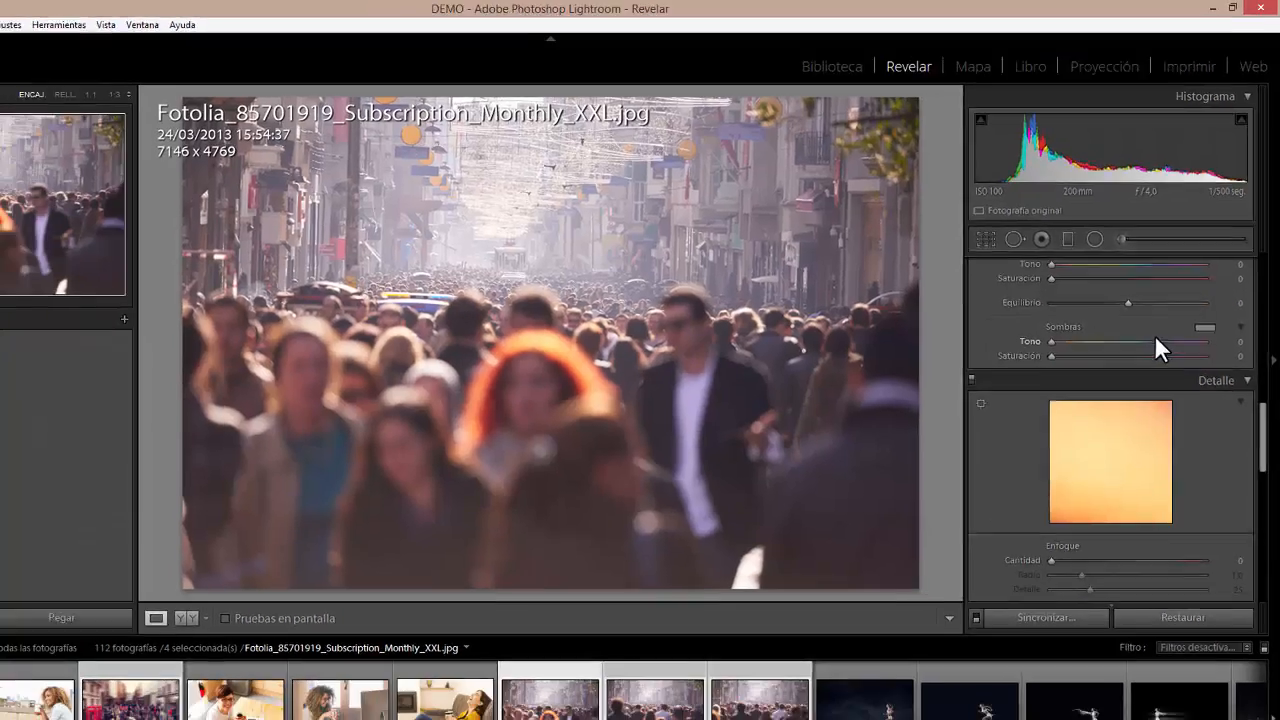
pyautogui.scroll(-2, 1155, 340)
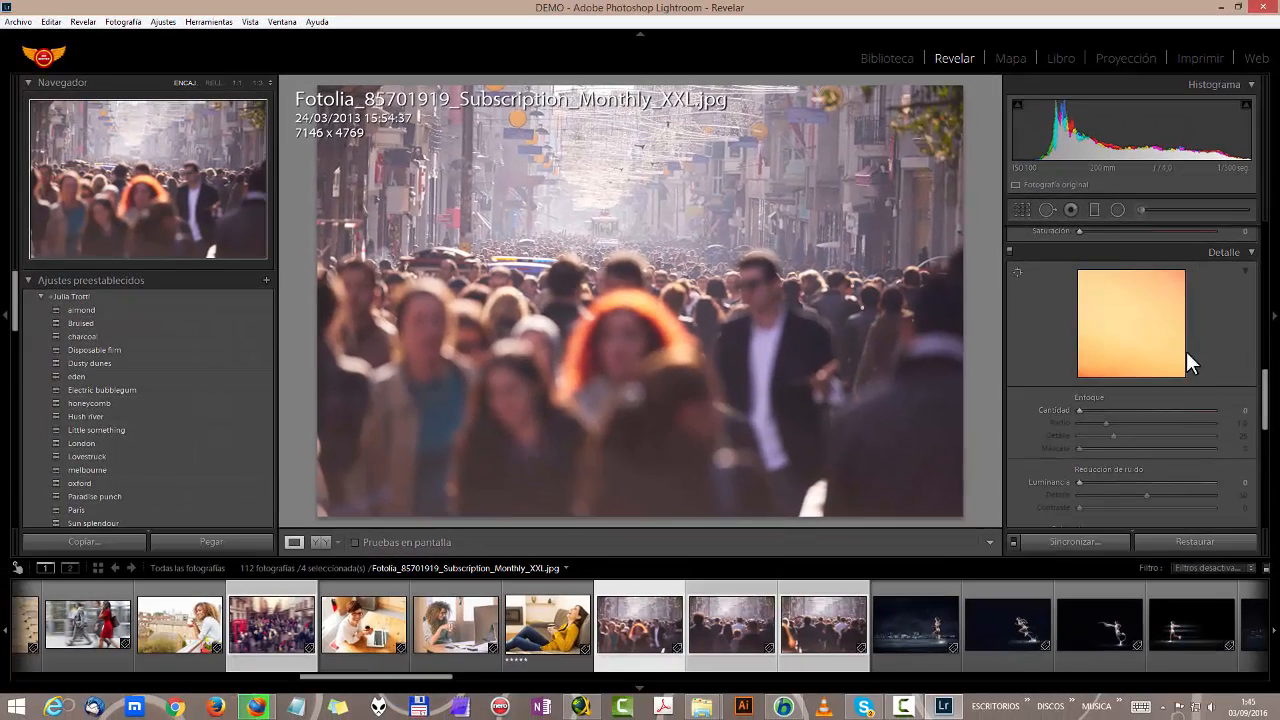
pyautogui.scroll(10, 1190, 421)
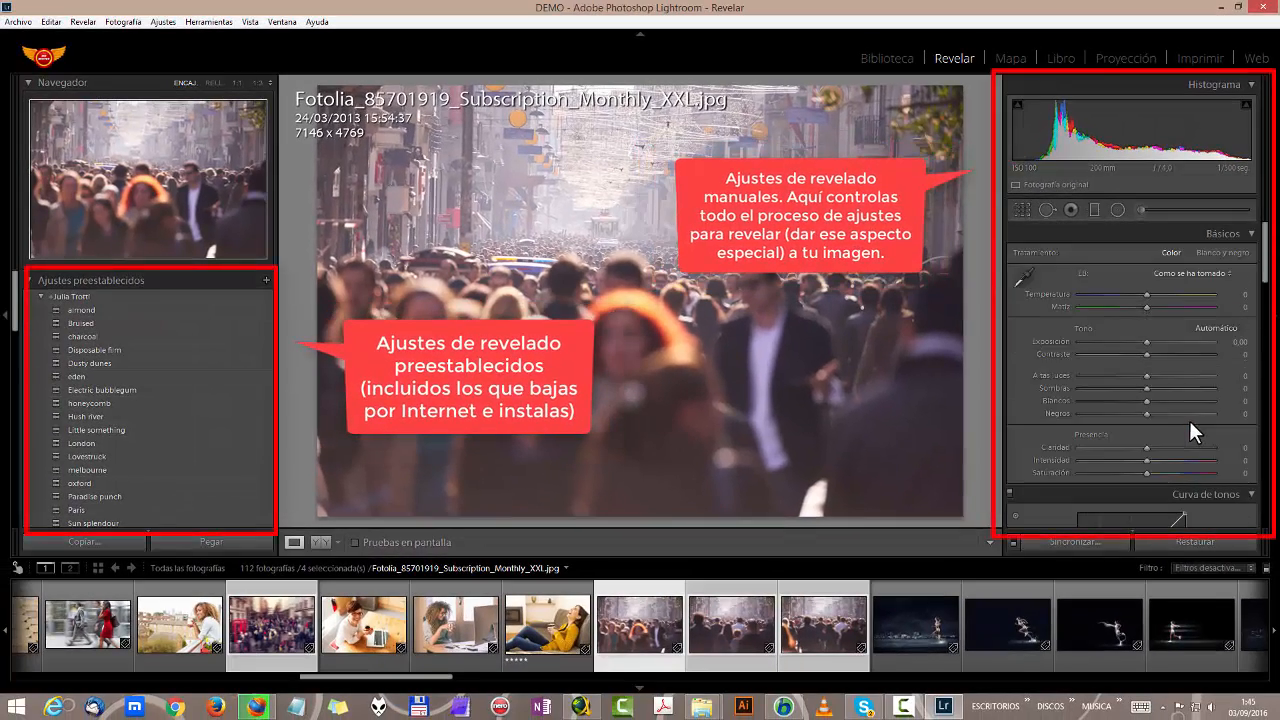
pyautogui.scroll(-4, 1189, 420)
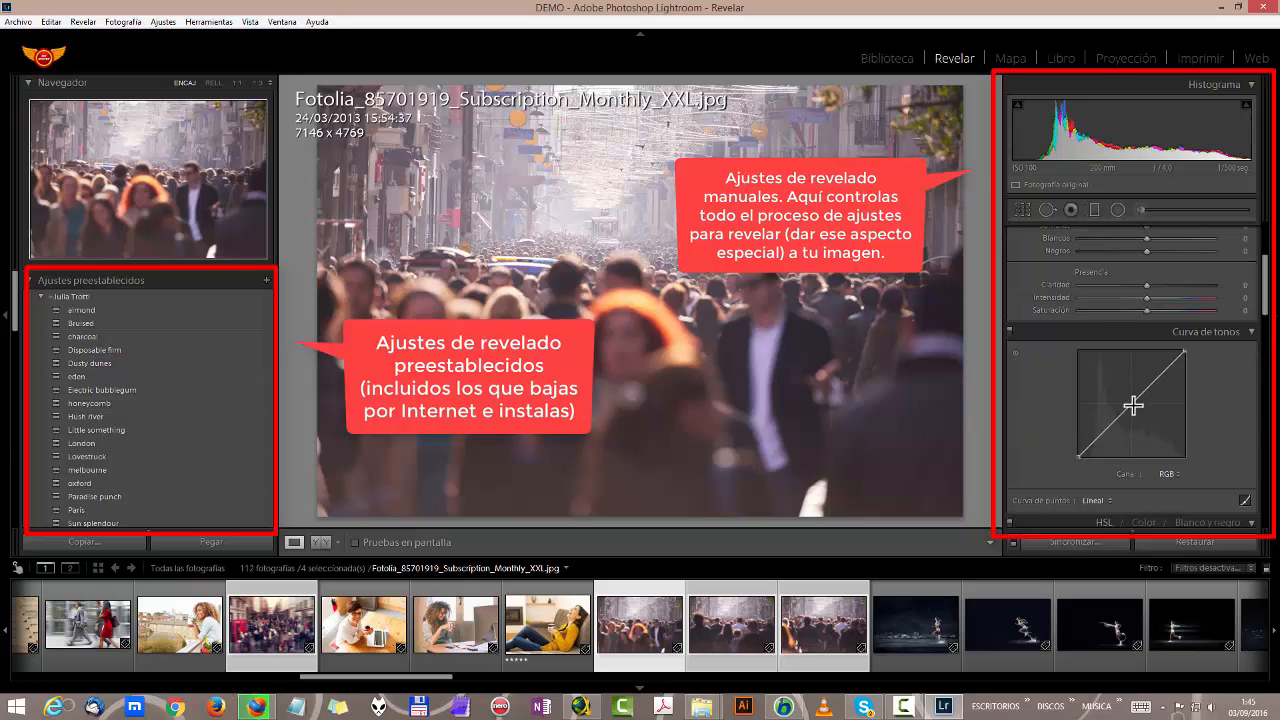
pyautogui.scroll(4, 1194, 323)
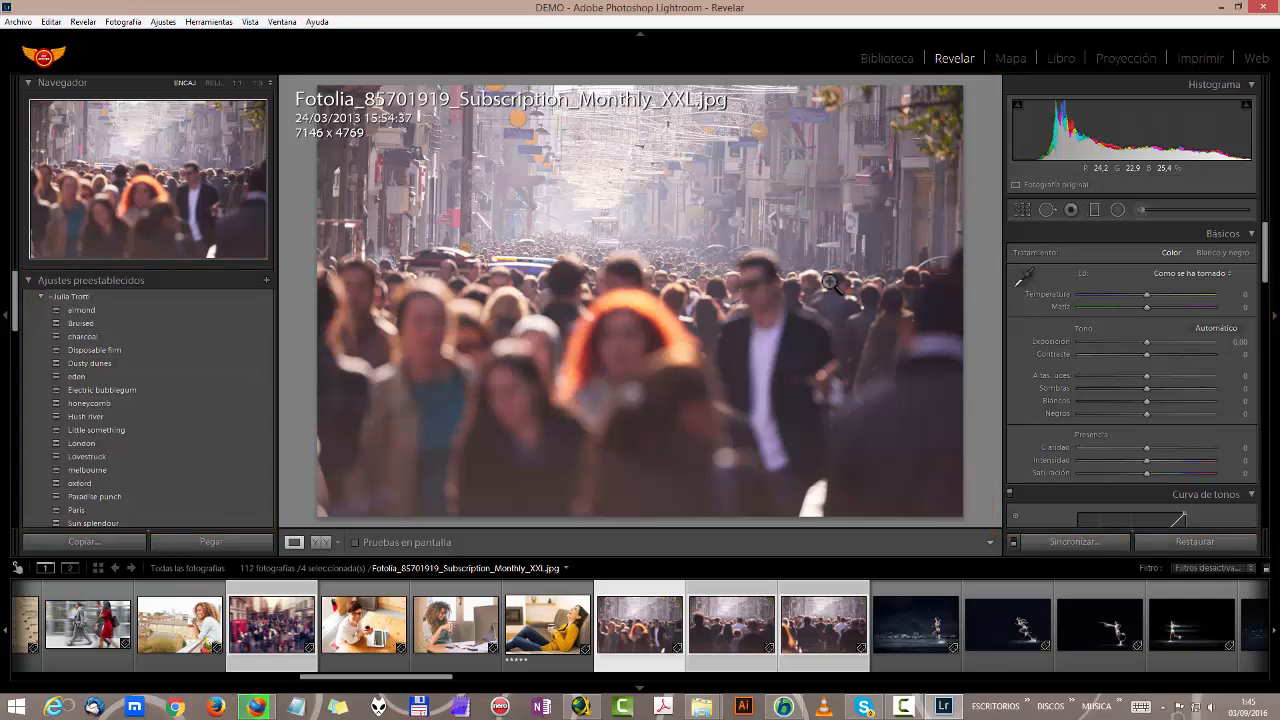
# Step: Hide the side panels of the Develop module and bring them back, two times over
pyautogui.press('Tab')
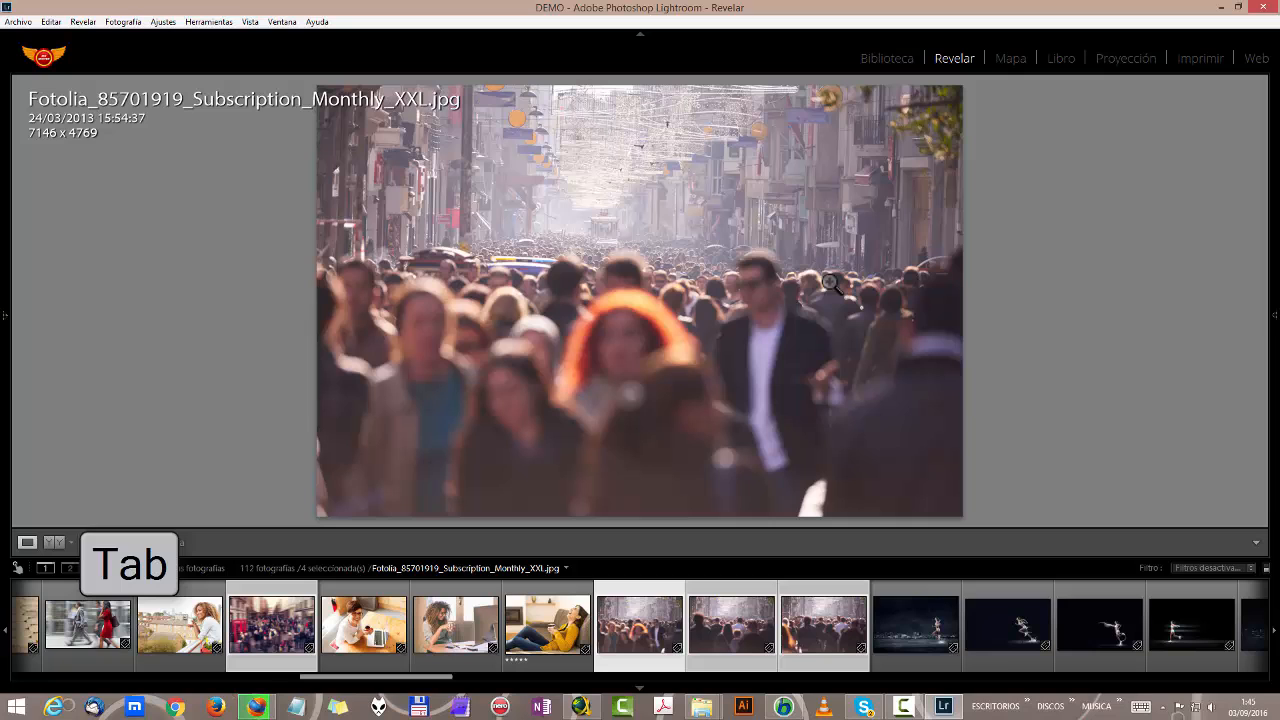
pyautogui.press('Tab')
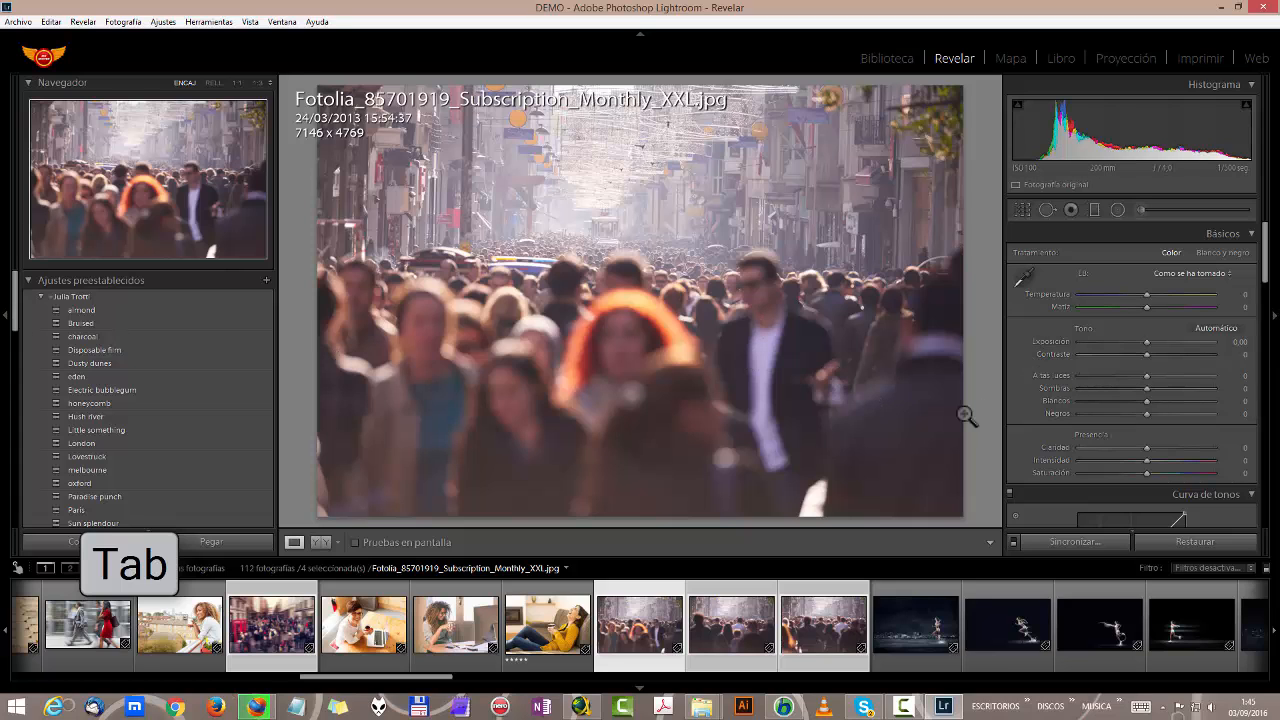
pyautogui.press('Tab')
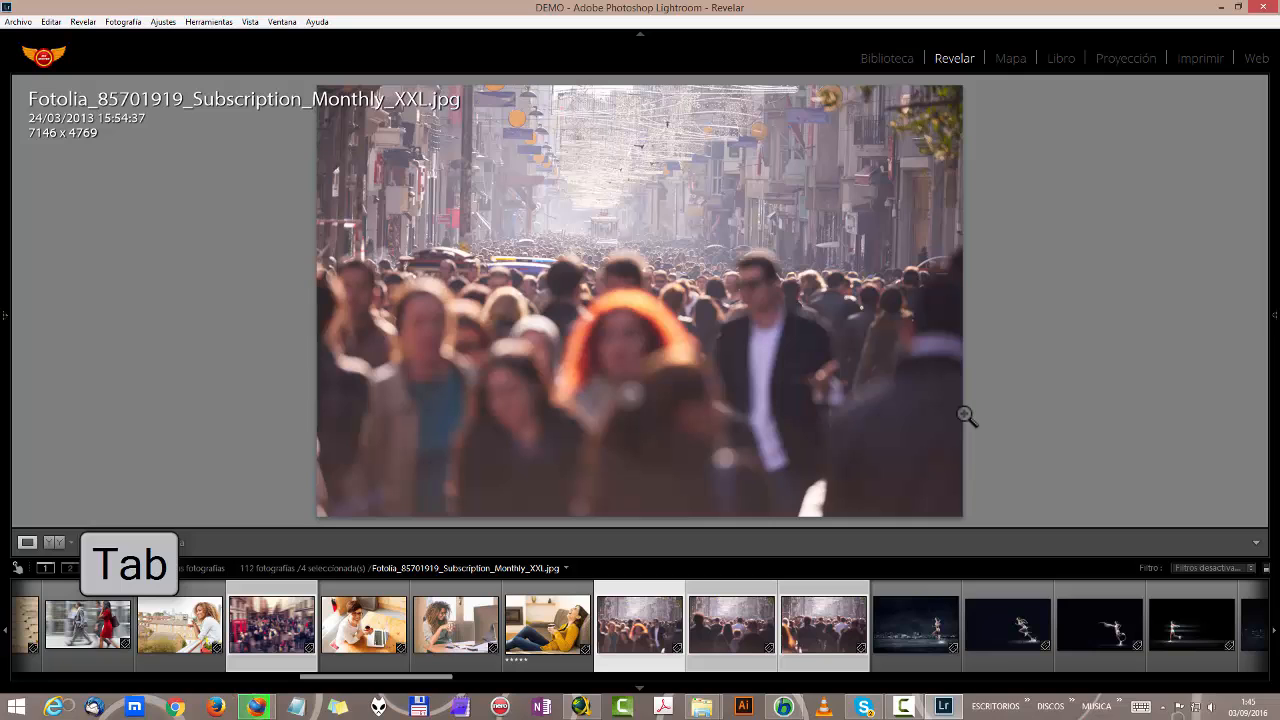
pyautogui.press('Tab')
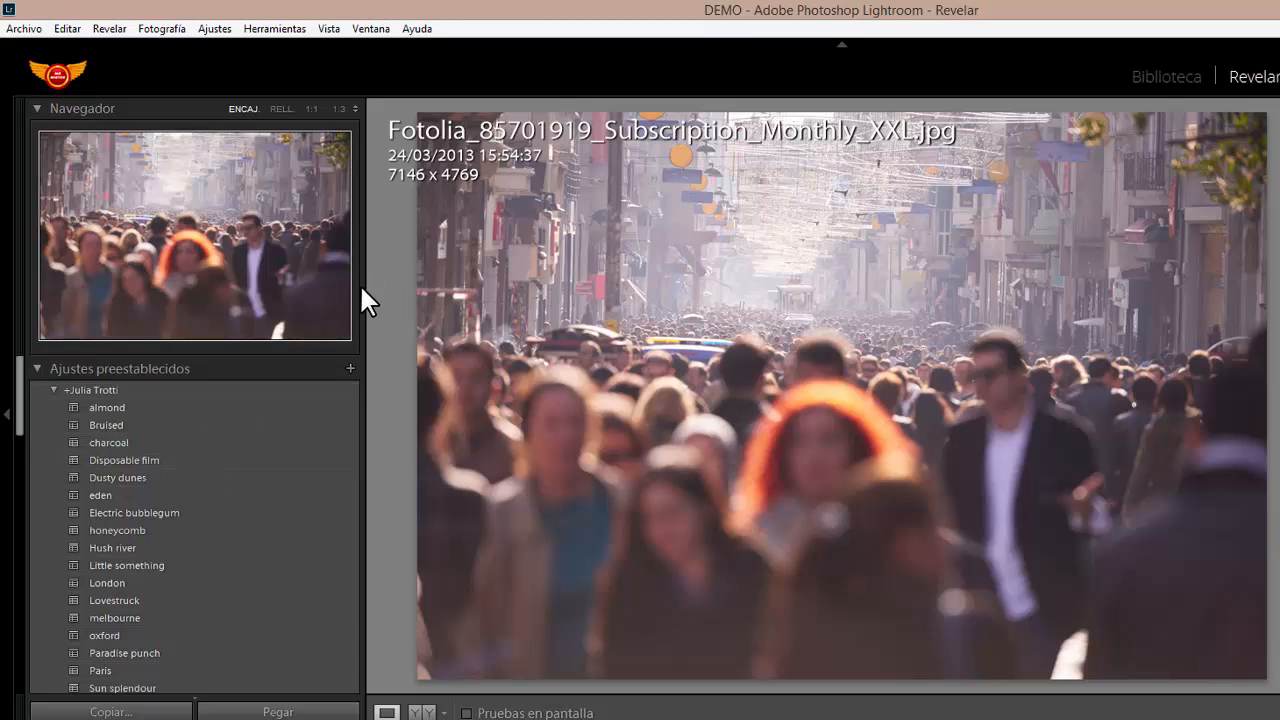
pyautogui.moveTo(366, 370)
pyautogui.mouseDown()
pyautogui.moveTo(430, 395)
pyautogui.moveTo(566, 364)
pyautogui.moveTo(390, 365)
pyautogui.mouseUp()
pyautogui.click(363, 336)
pyautogui.moveTo(360, 354); pyautogui.dragTo(452, 270)
pyautogui.click(365, 333)
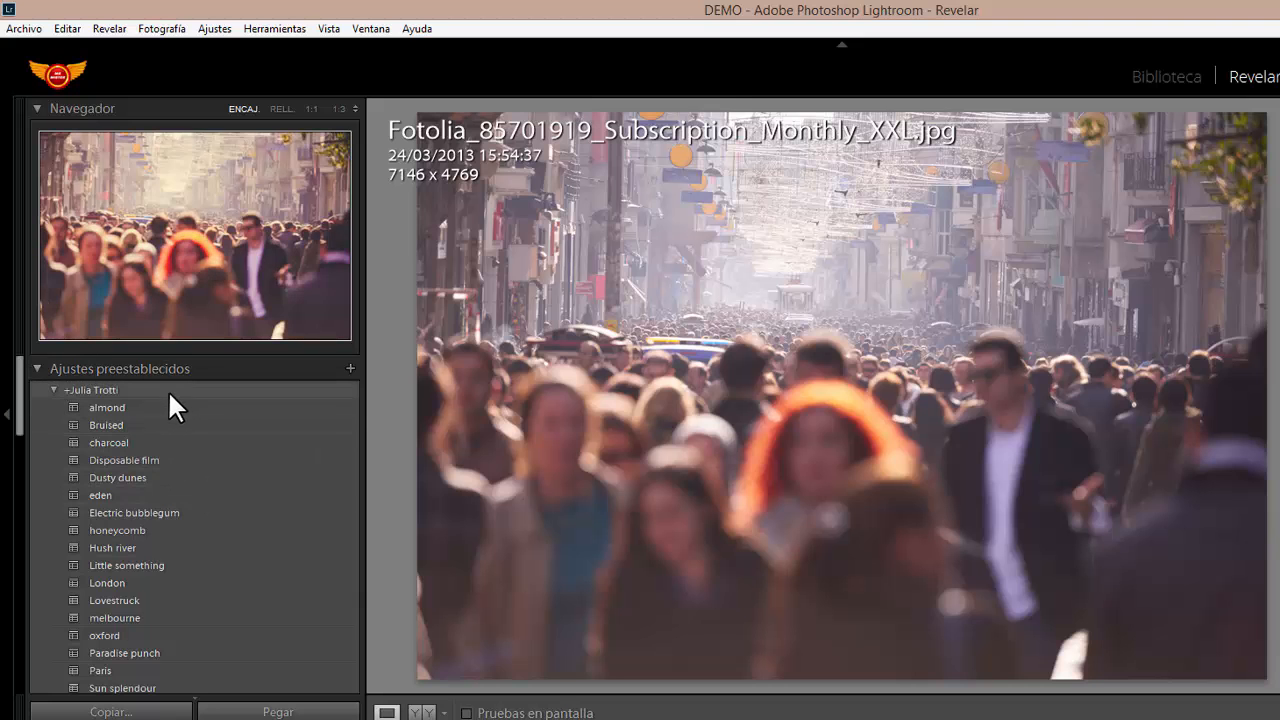
# Step: Browse the develop presets and apply the Paris preset to the active crowd photo with the red-haired woman
pyautogui.scroll(-15, 177, 450)
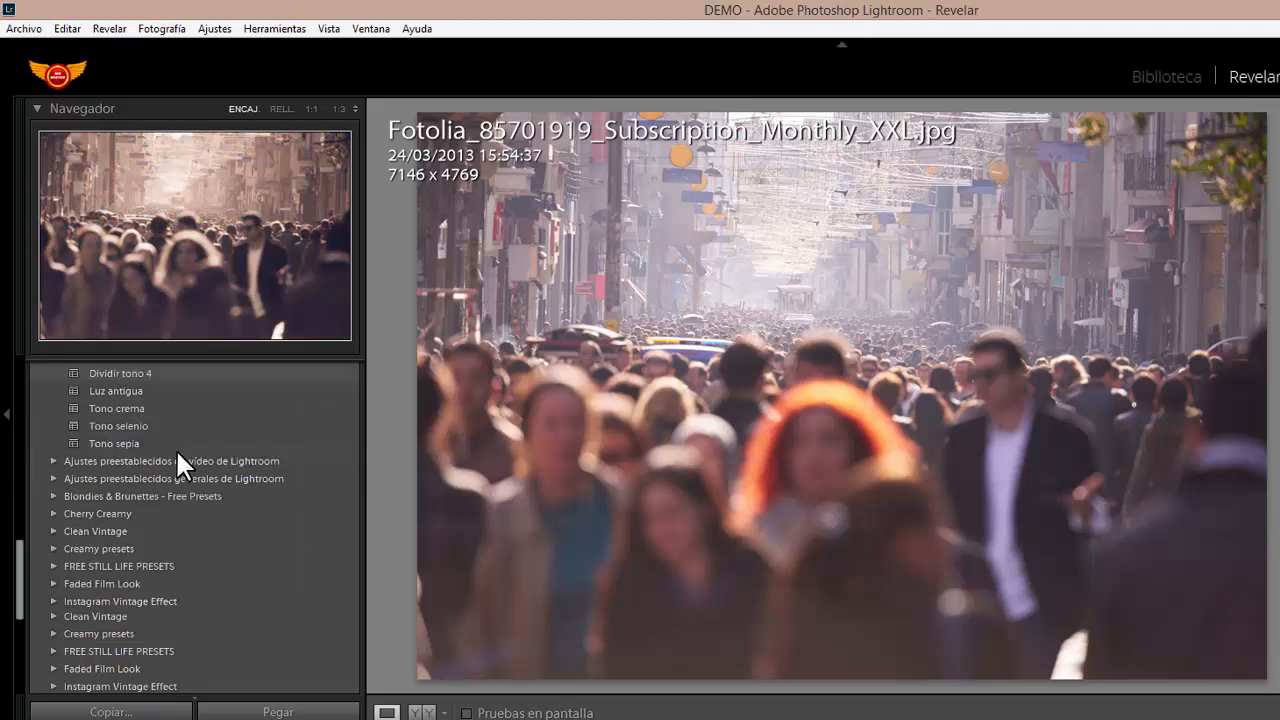
pyautogui.scroll(20, 175, 448)
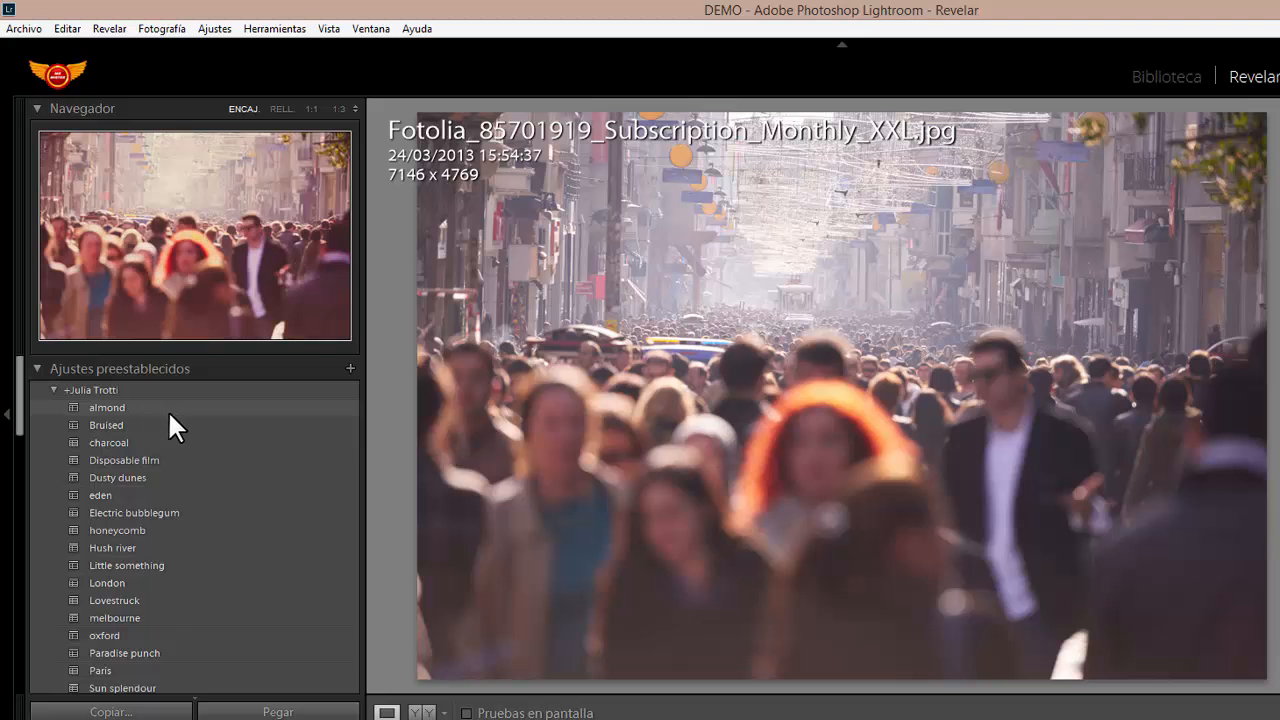
pyautogui.scroll(-4, 170, 410)
pyautogui.scroll(5, 194, 531)
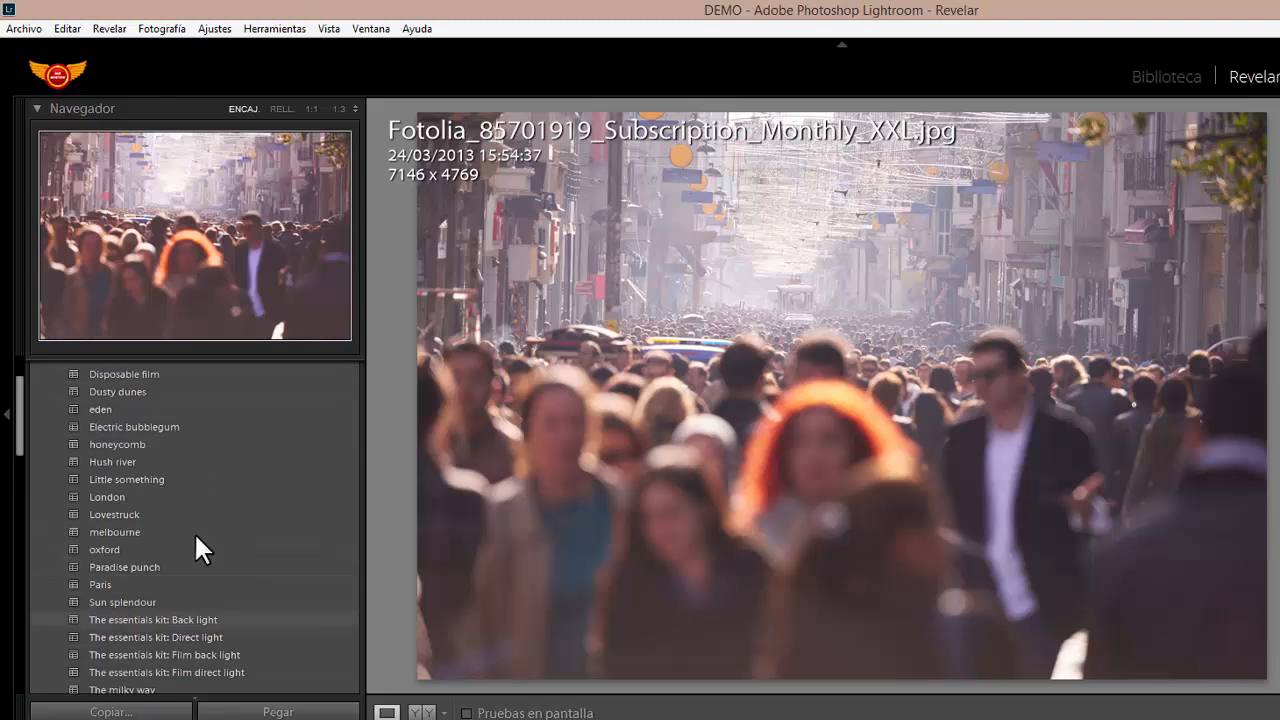
pyautogui.click(51, 387)
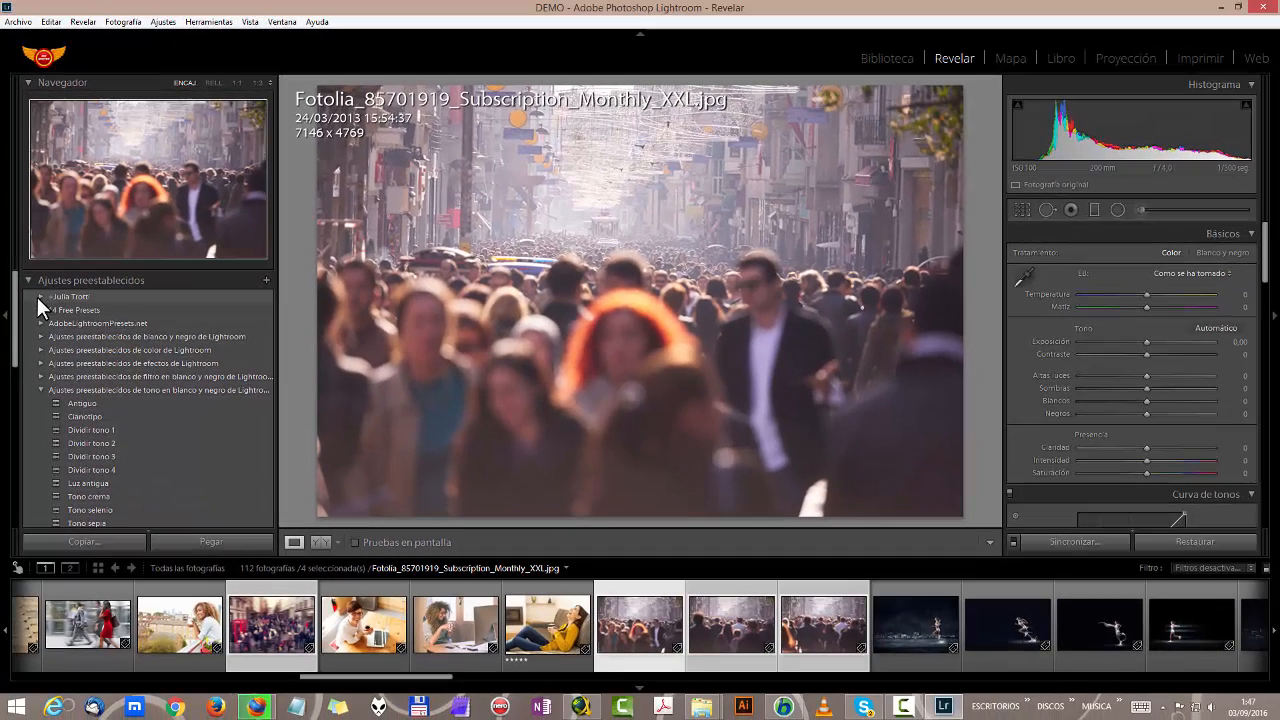
pyautogui.click(38, 296)
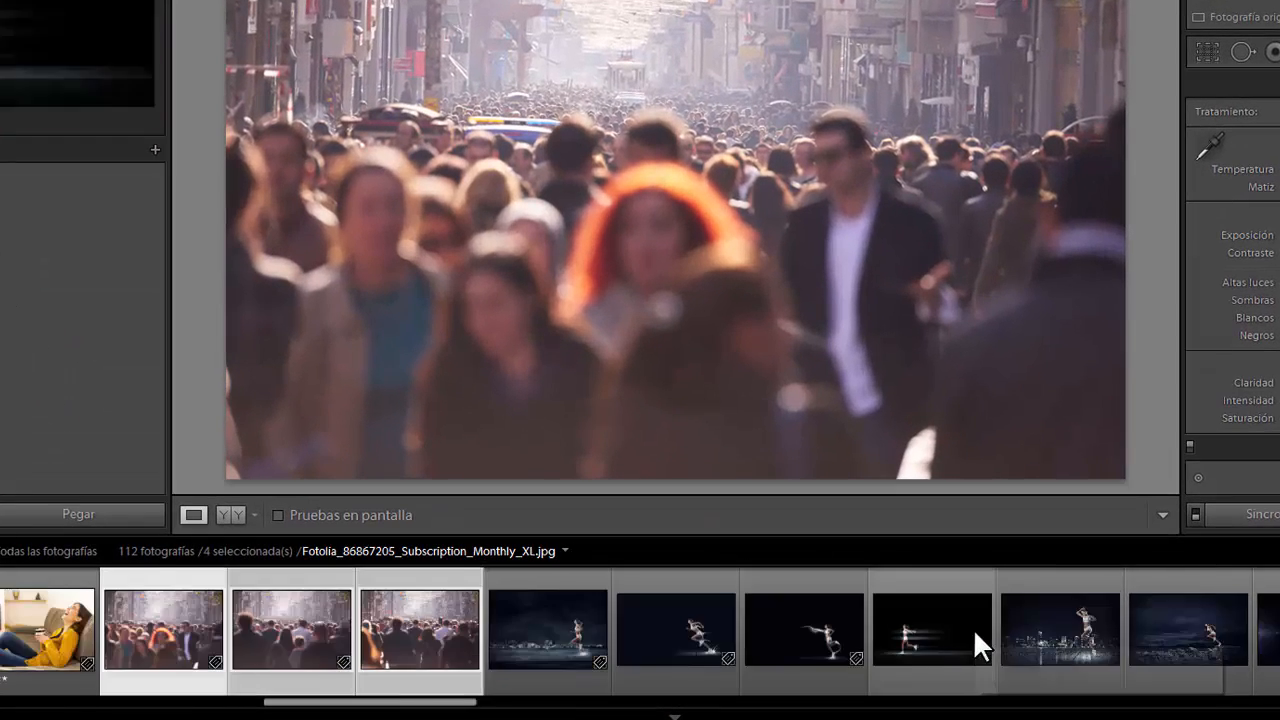
pyautogui.scroll(4, 973, 628)
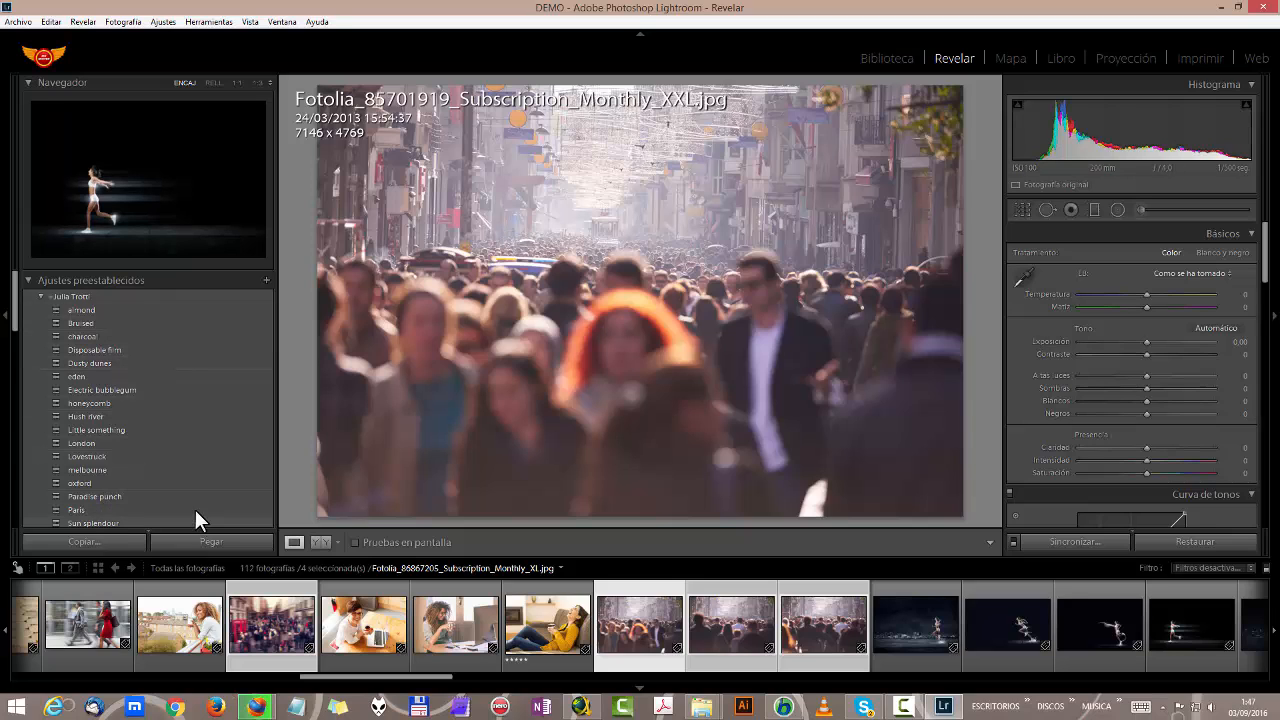
pyautogui.click(126, 509)
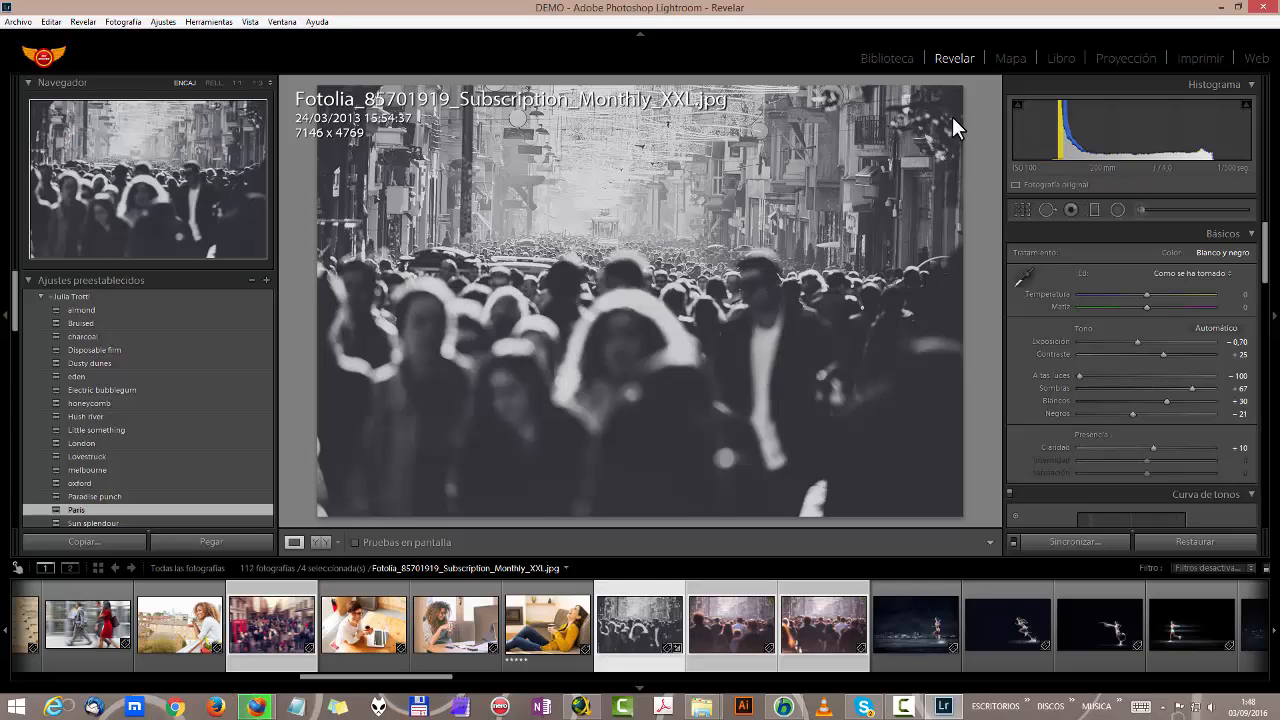
# Step: Return to the Library, check the other selected photos for the preset's effect, and view crowd photo 34 in Loupe before going back to the grid
pyautogui.click(875, 60)
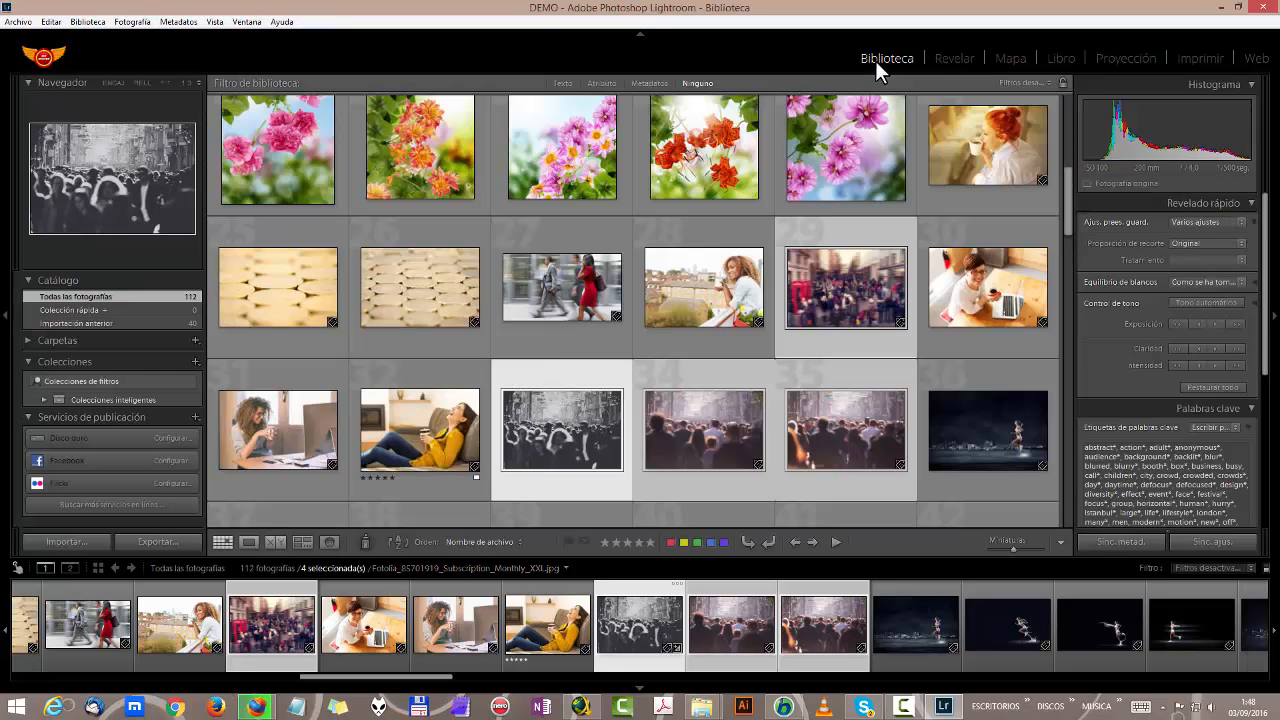
pyautogui.click(878, 430)
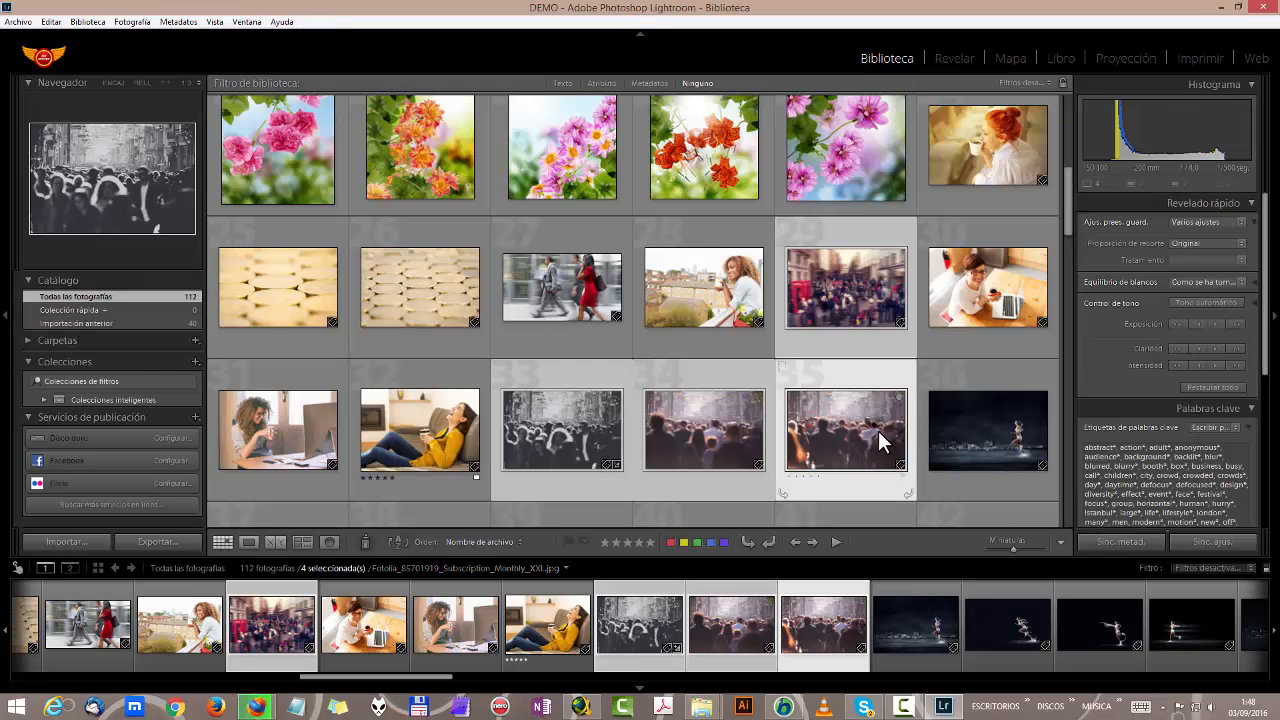
pyautogui.click(869, 301)
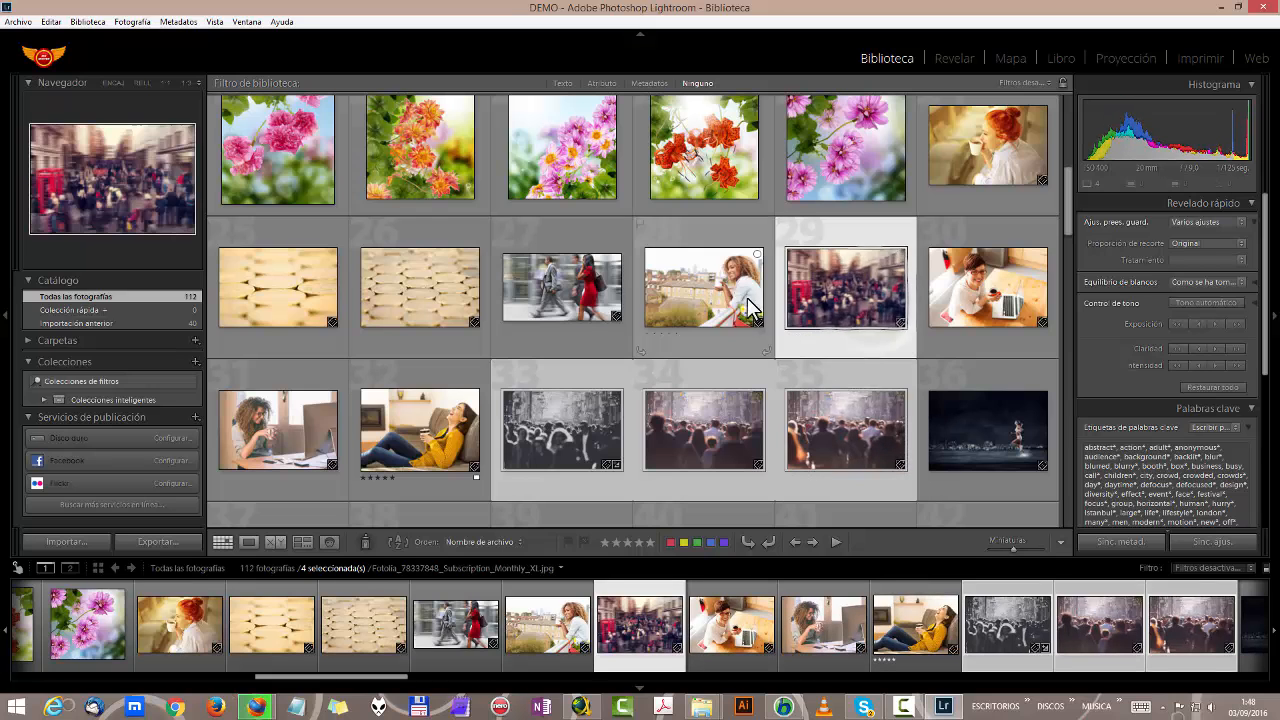
pyautogui.doubleClick(683, 402)
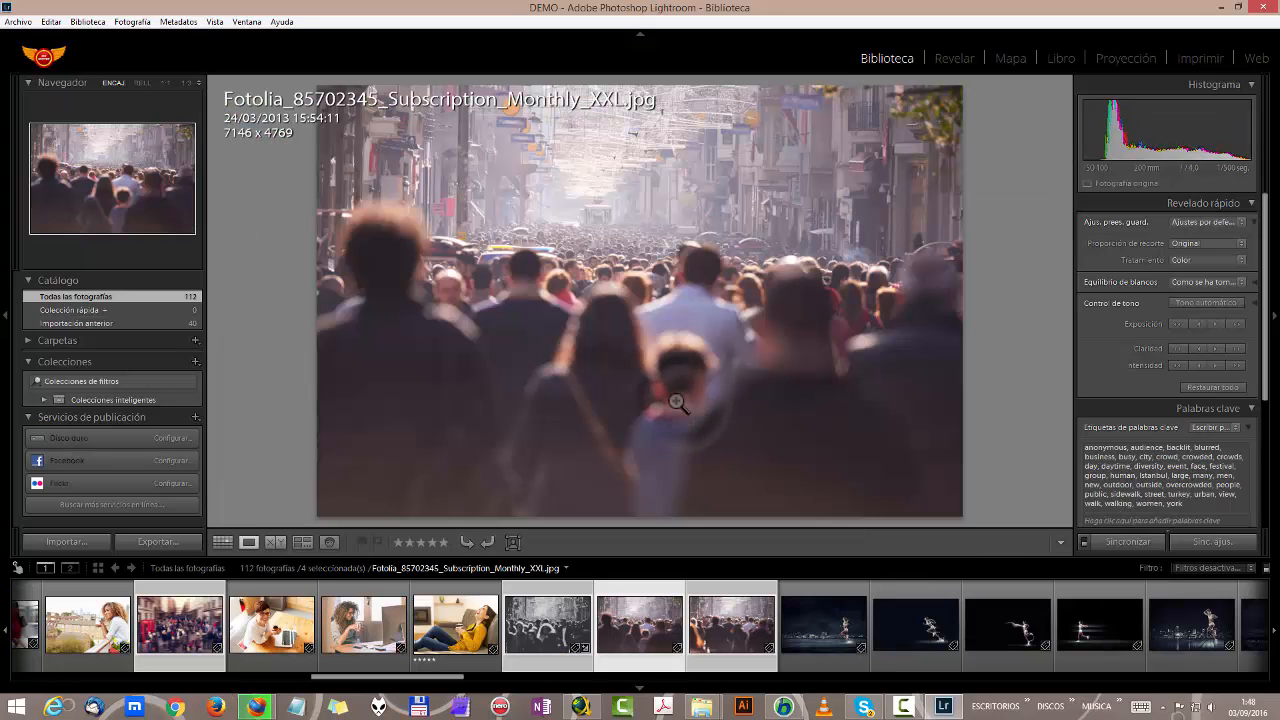
pyautogui.click(223, 542)
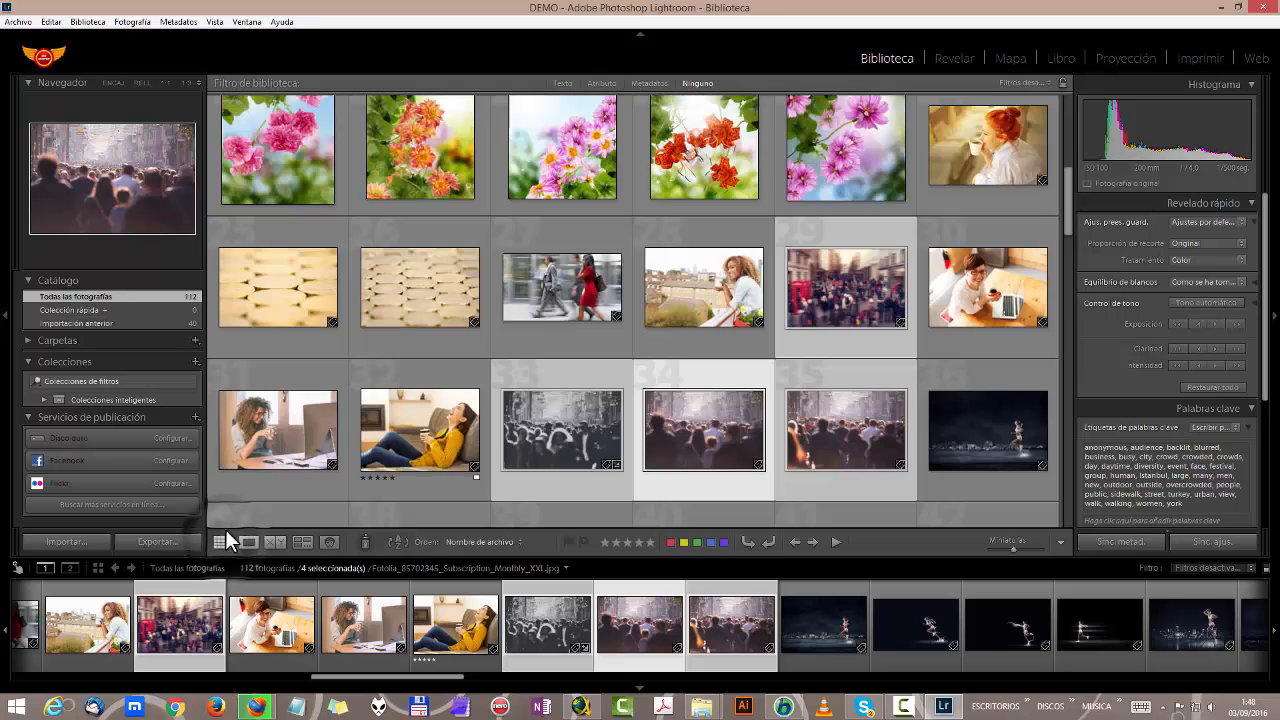
# Step: Drop the four-photo selection and select only the black-and-white crowd photo 33
pyautogui.click(943, 416)
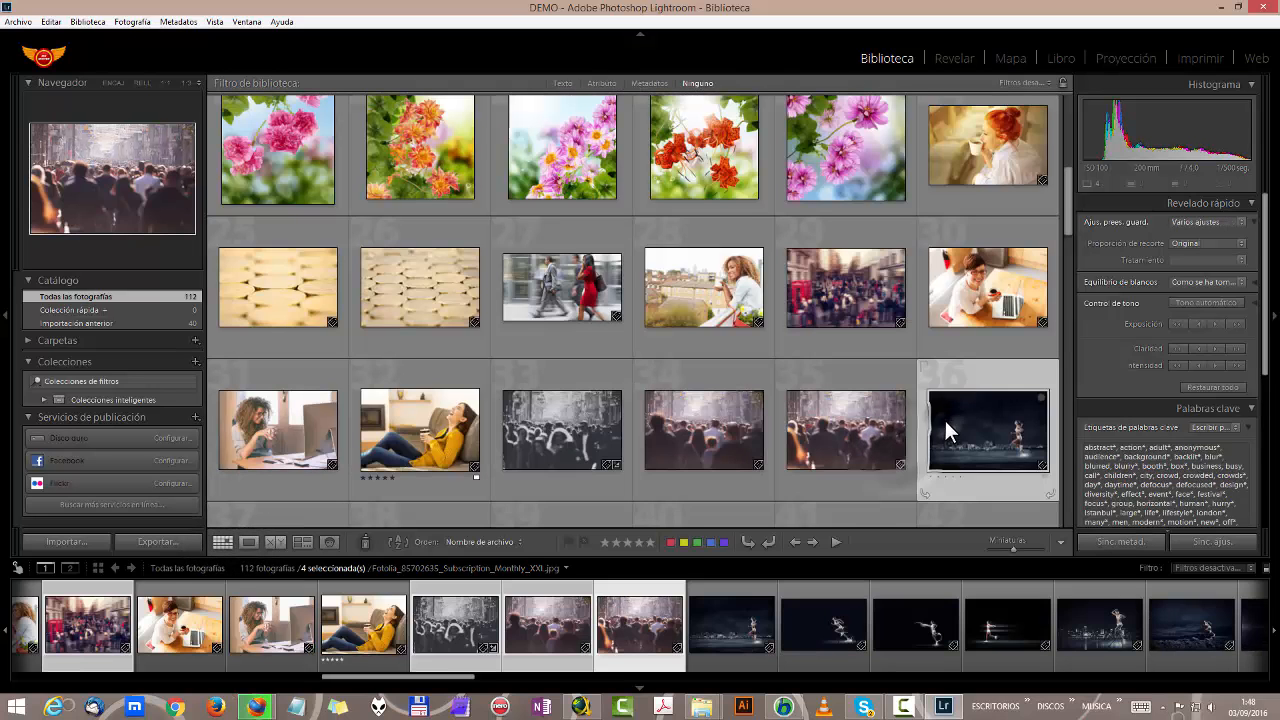
pyautogui.click(963, 307)
pyautogui.click(845, 320)
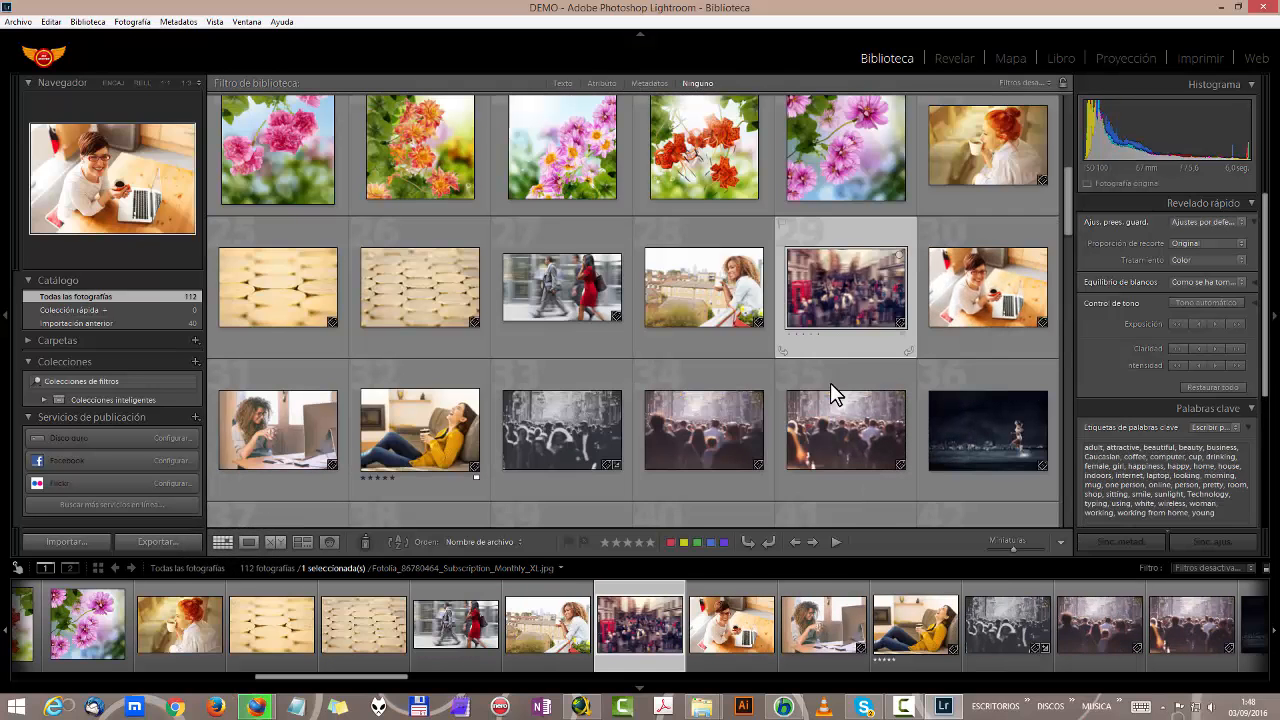
pyautogui.click(598, 444)
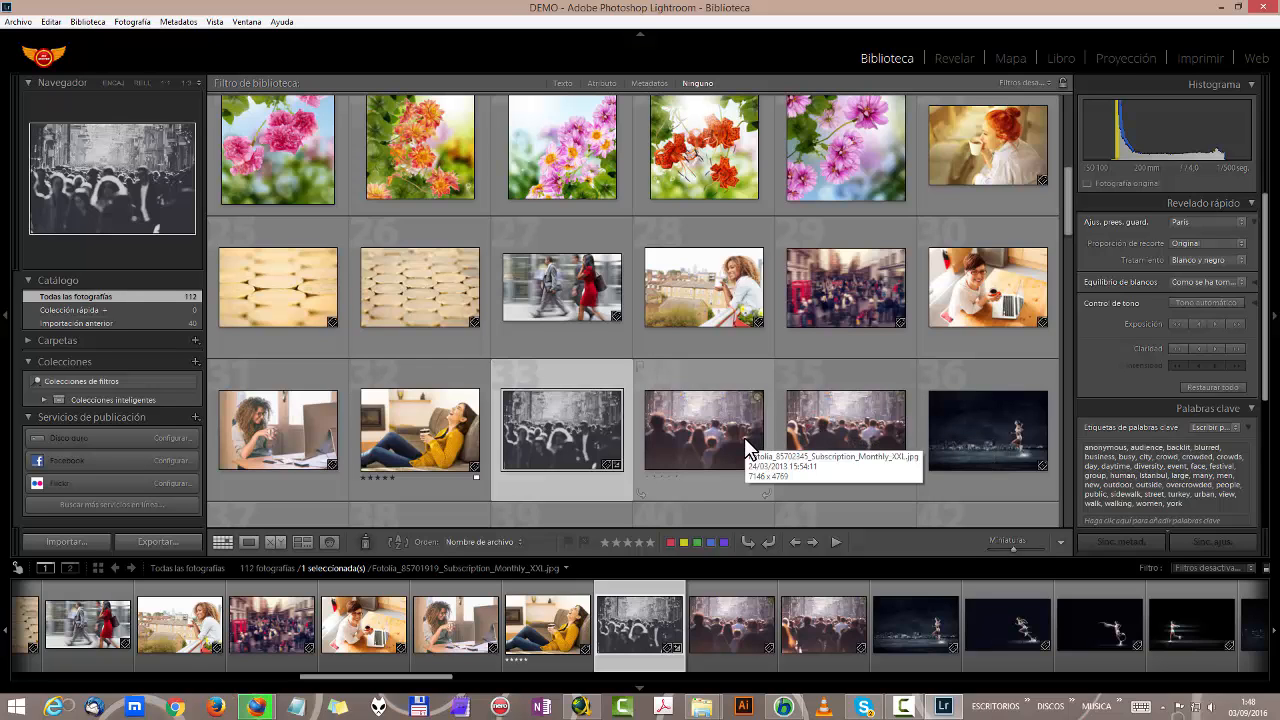
# Step: Select the unedited crowd photos 34 and 35 together with street photo 29
pyautogui.click(665, 436)
pyautogui.keyDown('ctrl'); pyautogui.click(829, 460); pyautogui.keyUp('ctrl')
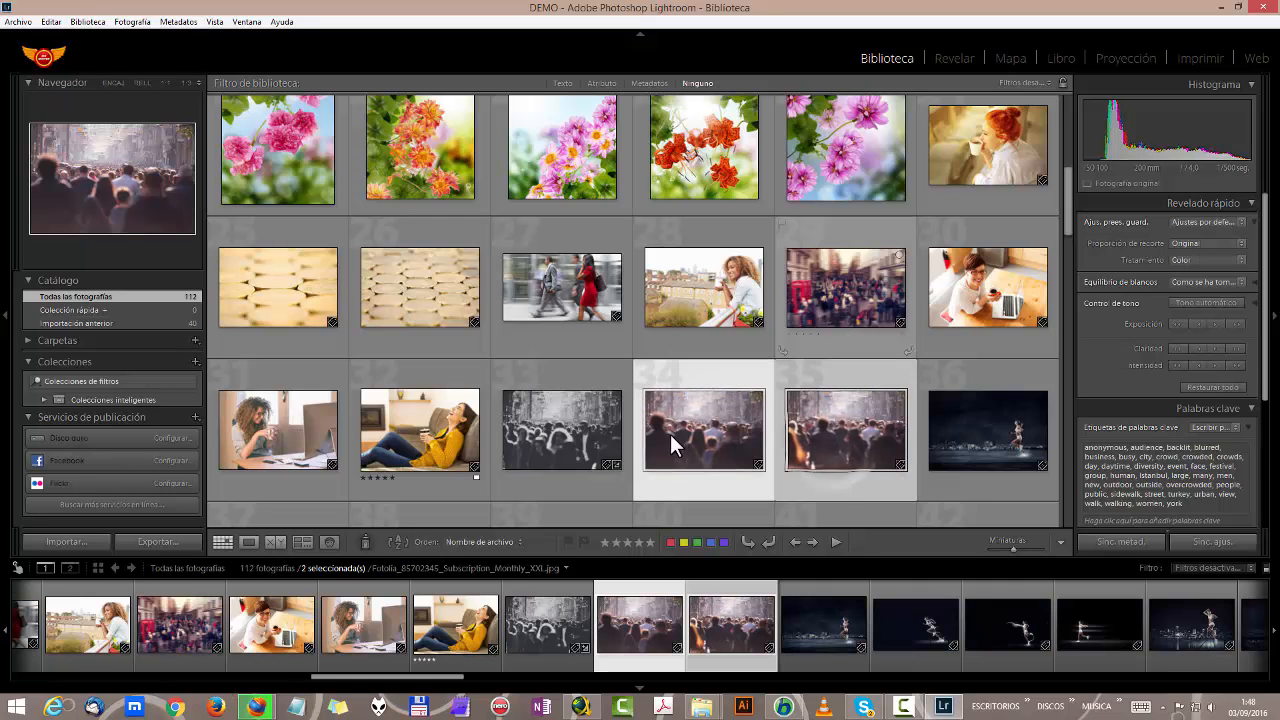
pyautogui.click(530, 428)
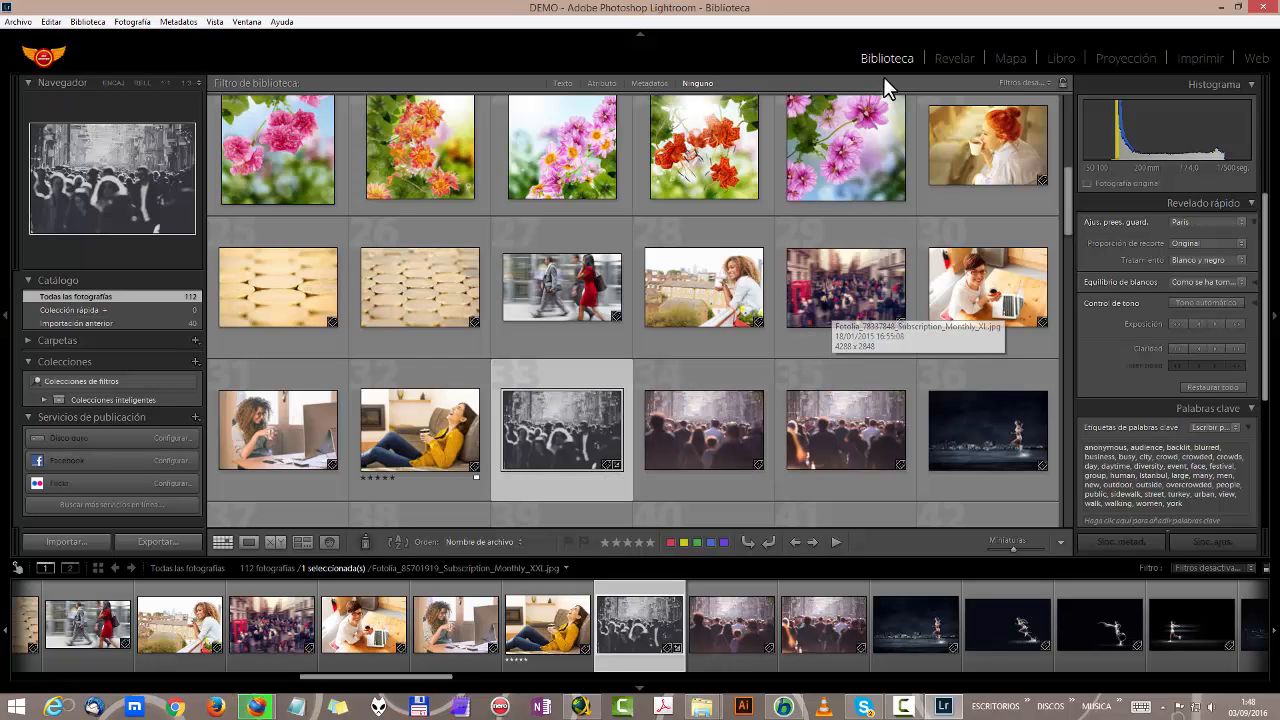
pyautogui.click(720, 422)
pyautogui.keyDown('ctrl'); pyautogui.click(826, 429); pyautogui.keyUp('ctrl')
pyautogui.keyDown('ctrl'); pyautogui.click(843, 322); pyautogui.keyUp('ctrl')
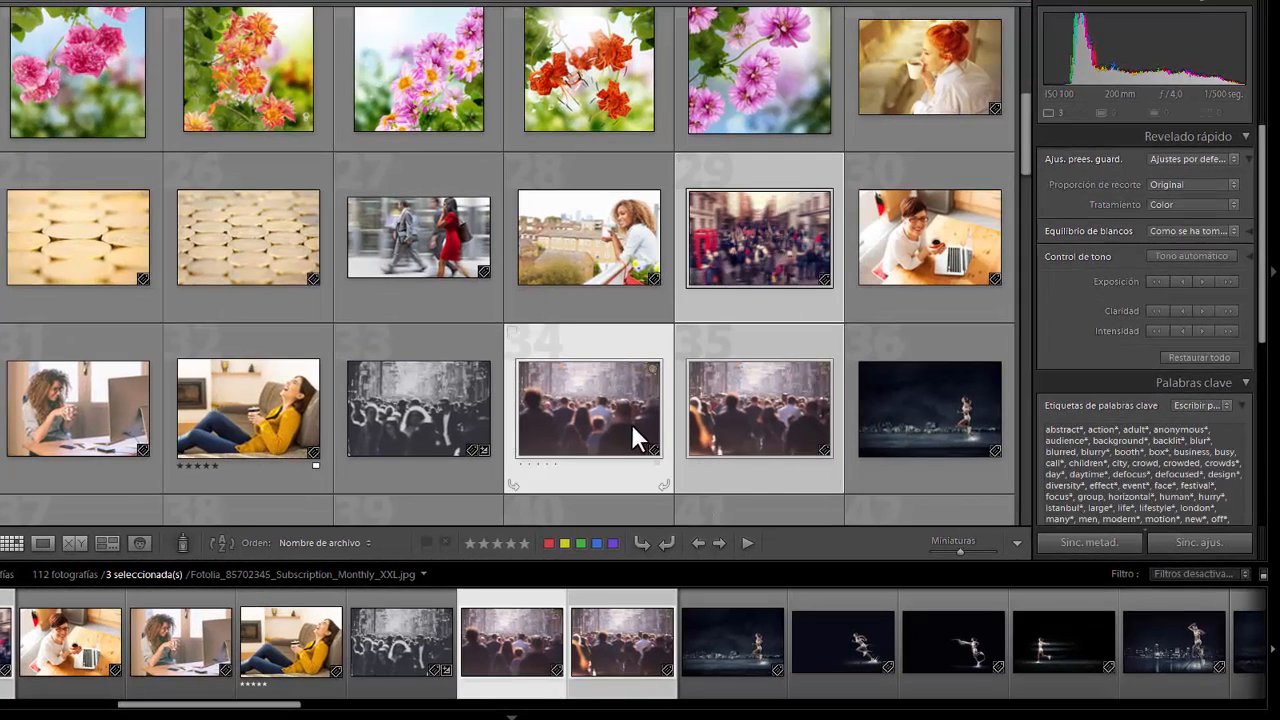
# Step: Look up the develop-settings commands offered for the three selected photos, and leave without choosing one
pyautogui.rightClick(726, 363)
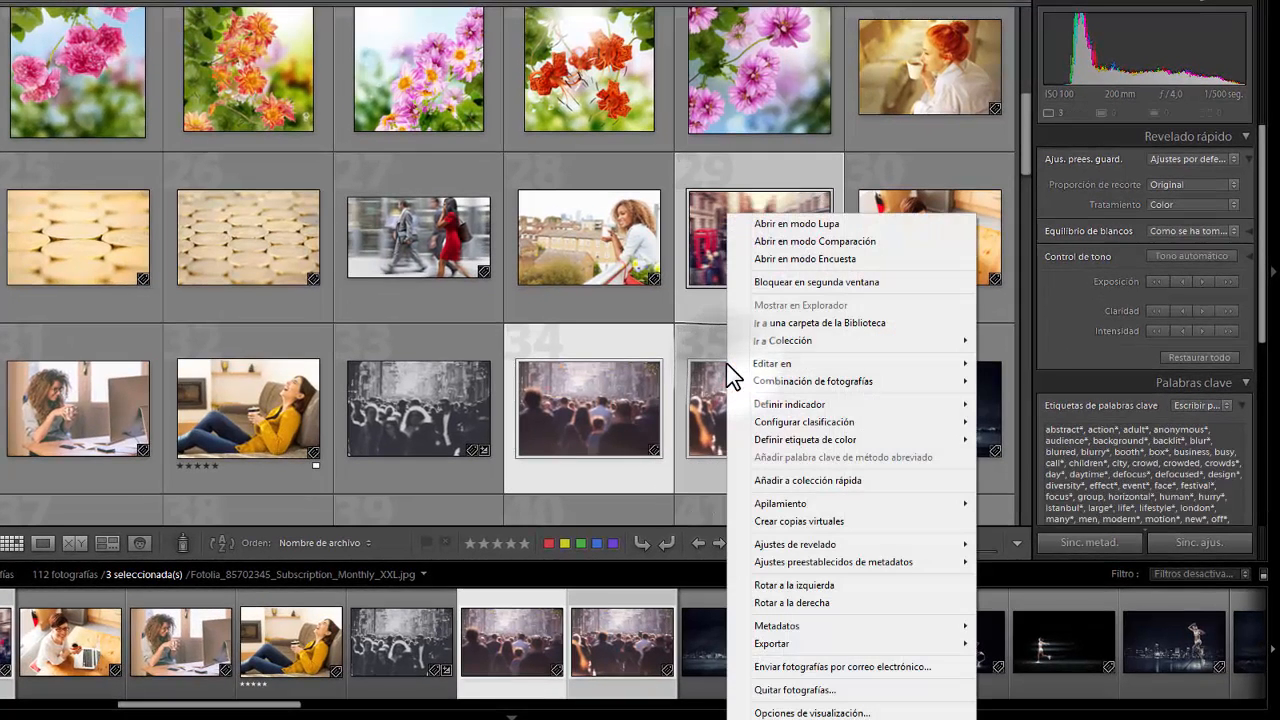
pyautogui.moveTo(829, 545)
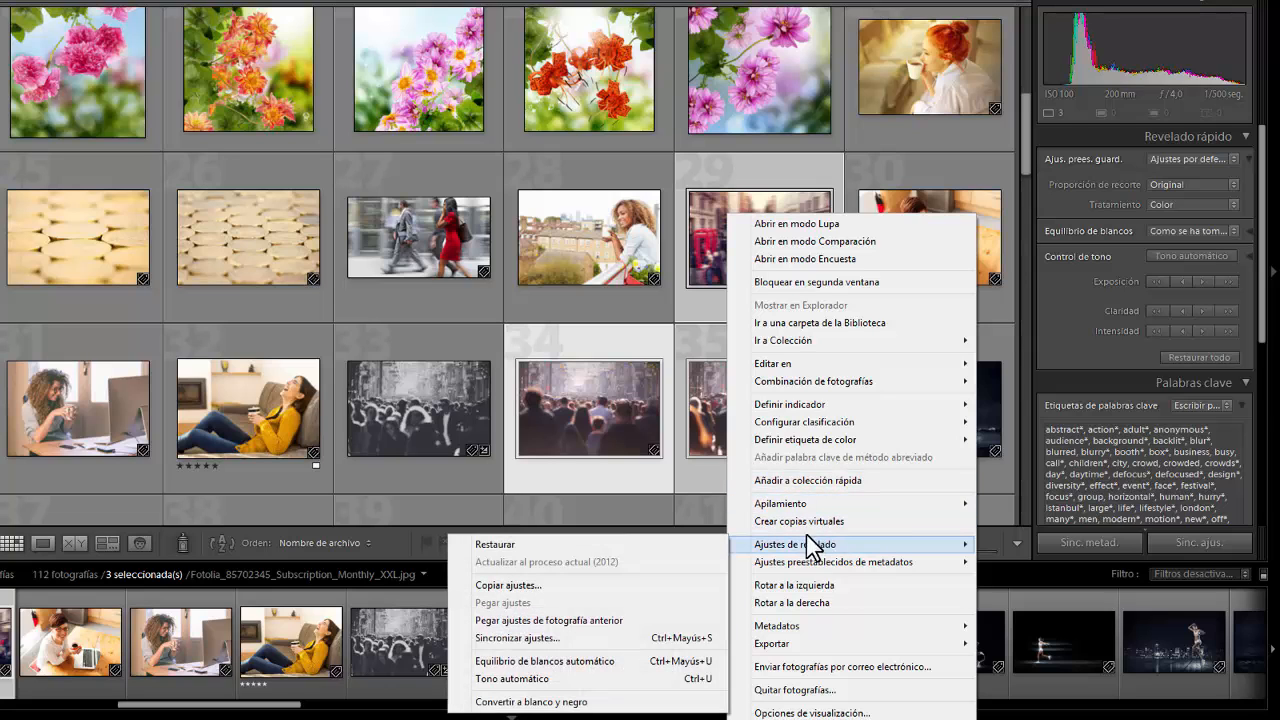
pyautogui.moveTo(807, 506)
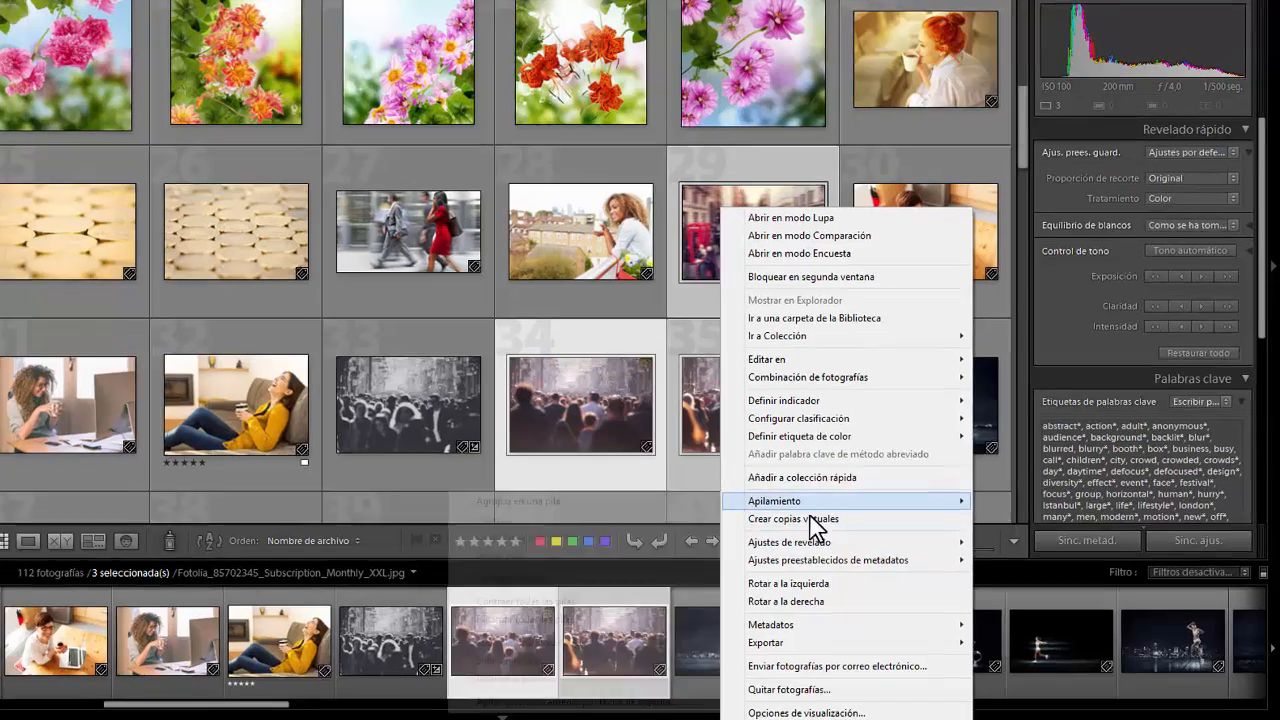
pyautogui.moveTo(820, 546)
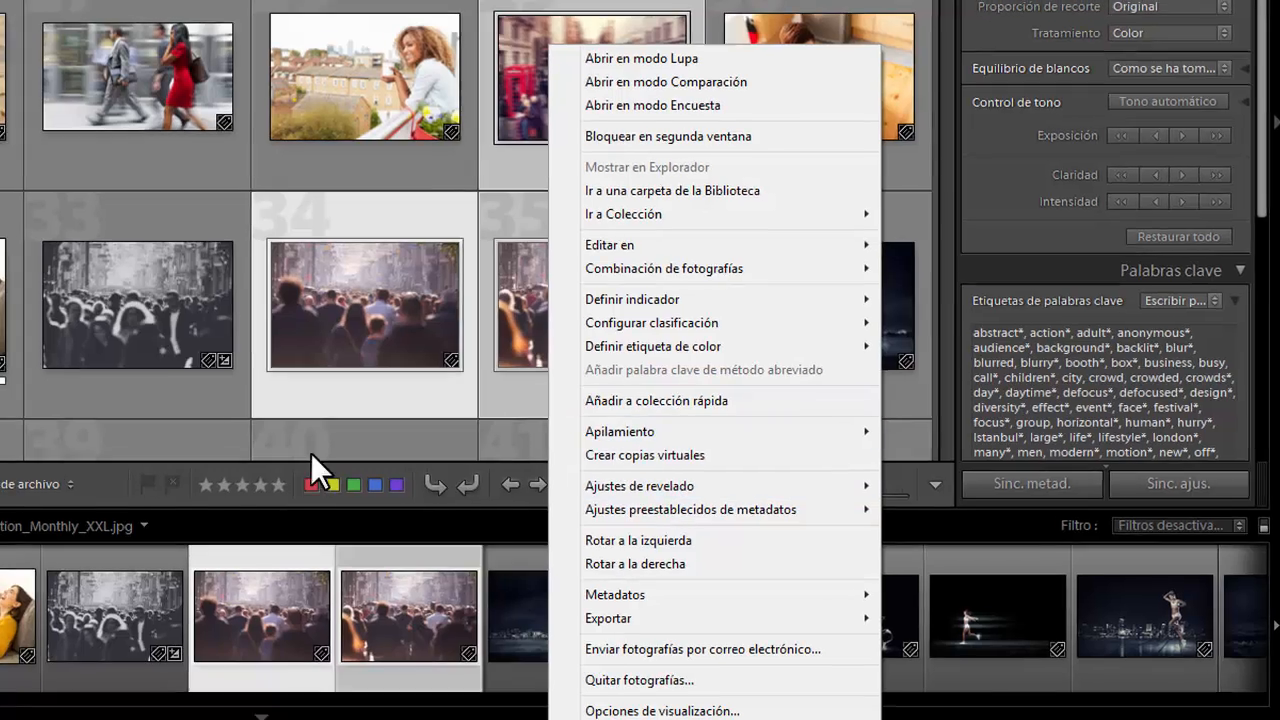
pyautogui.click(130, 322)
# Step: Open the Copy Settings dialog for black-and-white photo 33, review which adjustments are included, and cancel it
pyautogui.click(128, 343)
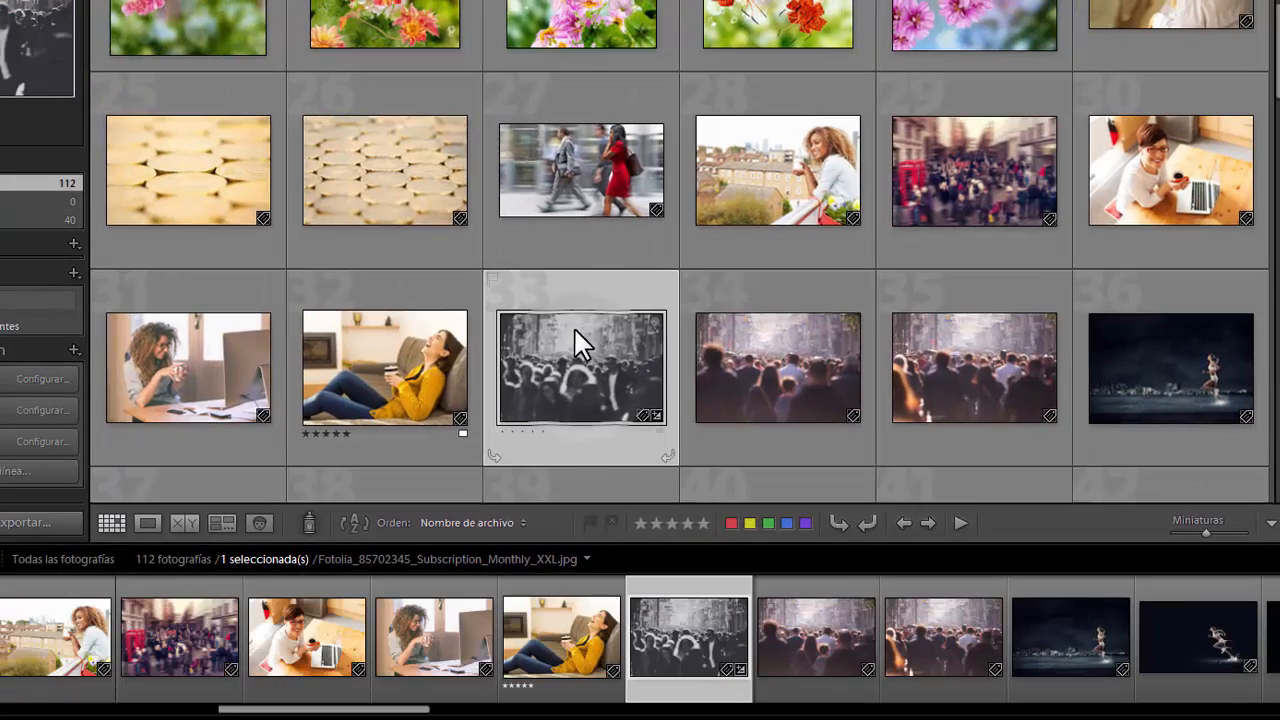
pyautogui.rightClick(578, 342)
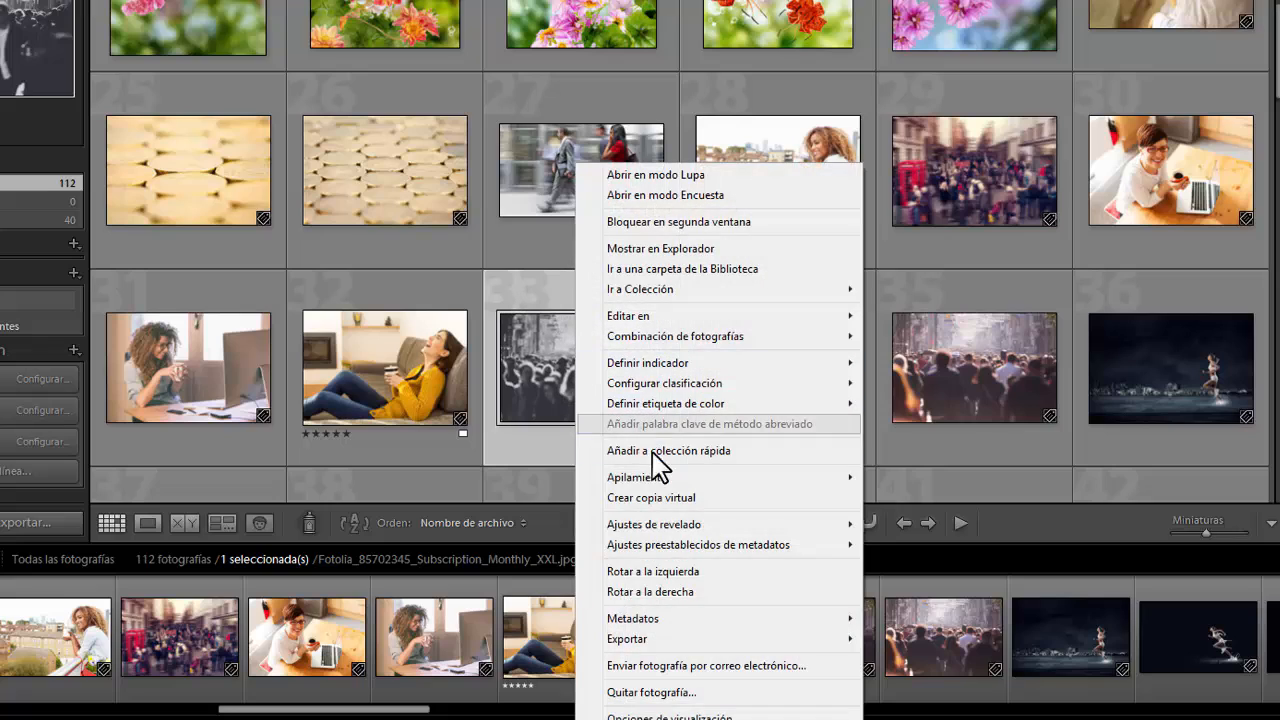
pyautogui.moveTo(672, 522)
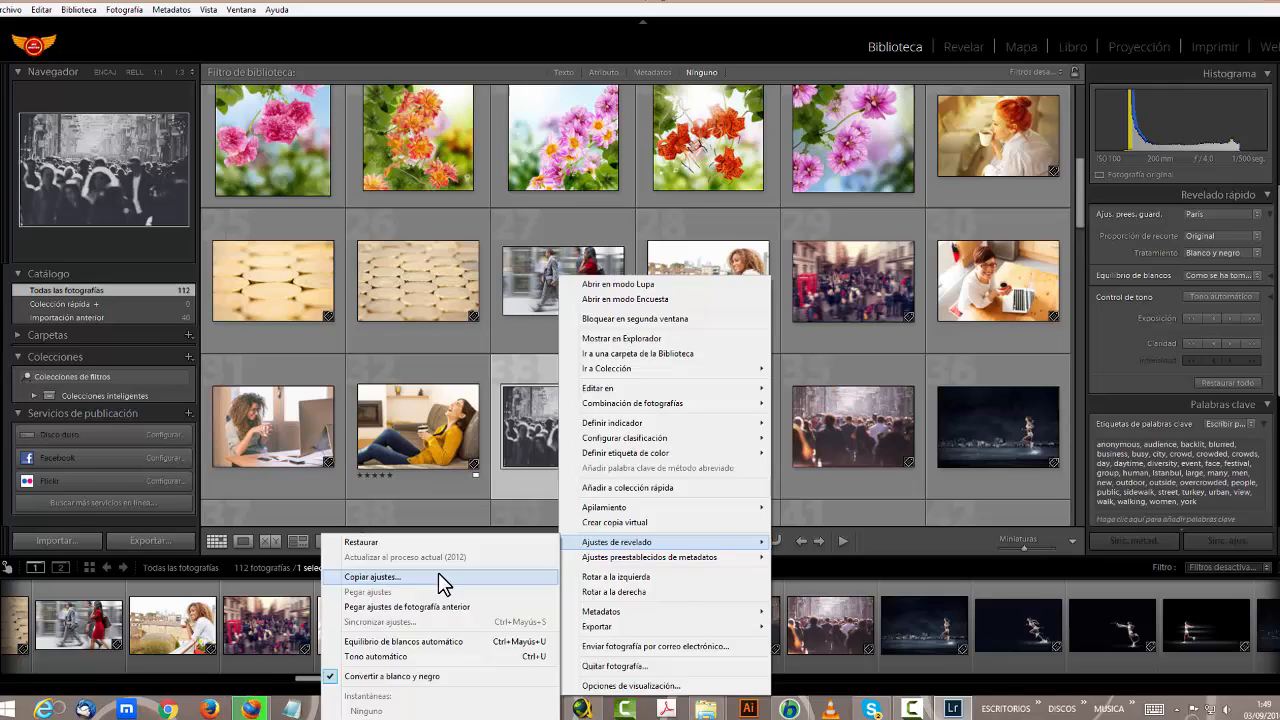
pyautogui.click(418, 572)
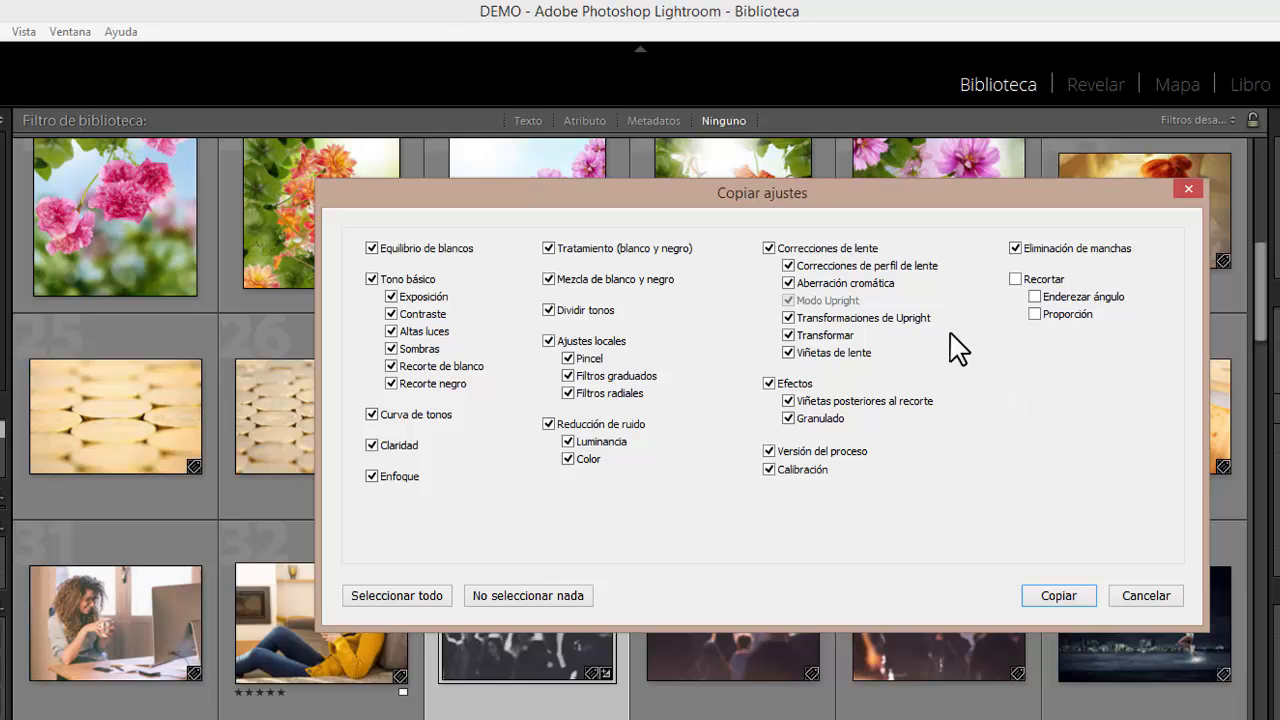
pyautogui.moveTo(829, 182); pyautogui.dragTo(768, 100)
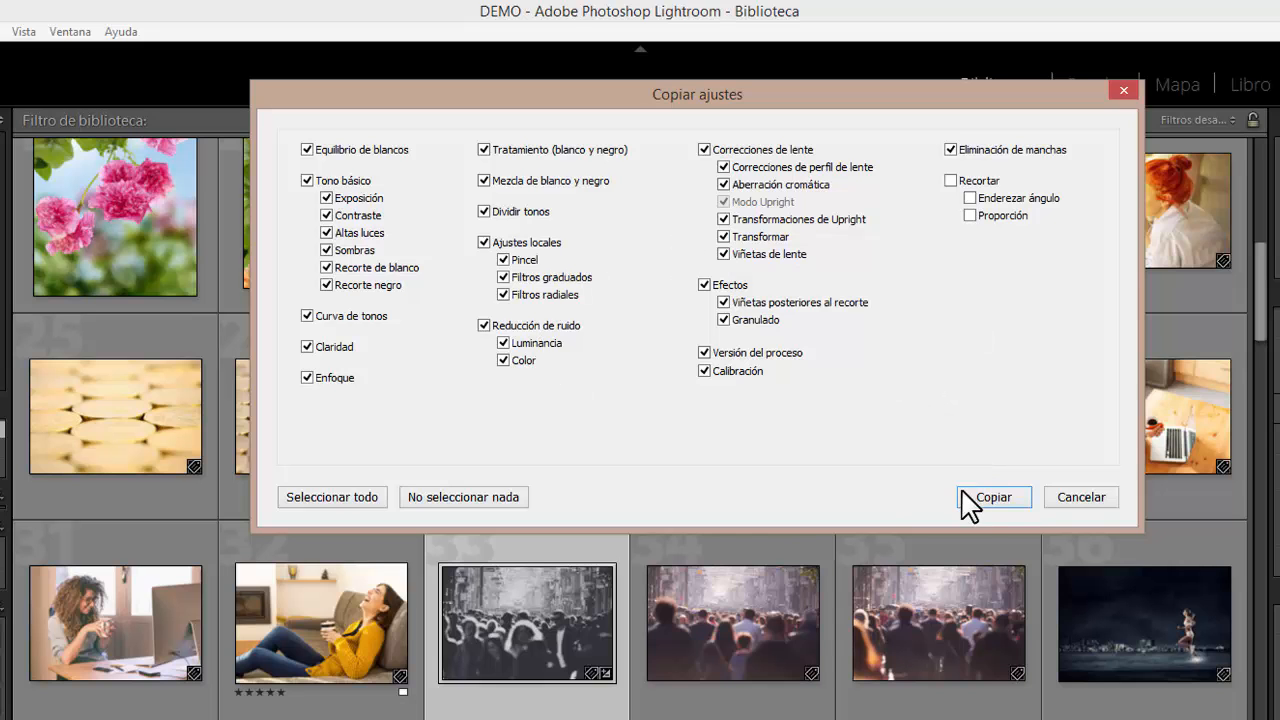
pyautogui.click(1077, 503)
# Step: Copy the develop settings of black-and-white crowd photo 33, keeping the included adjustments as offered
pyautogui.click(721, 658)
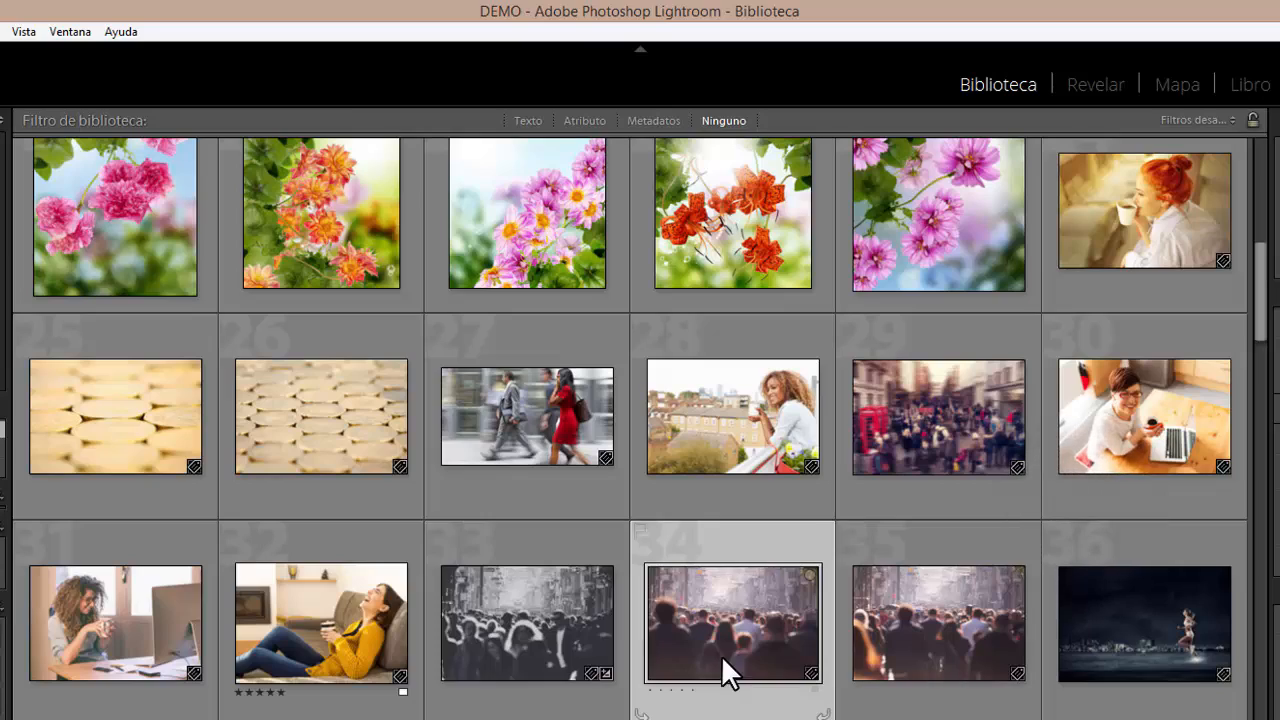
pyautogui.click(526, 620)
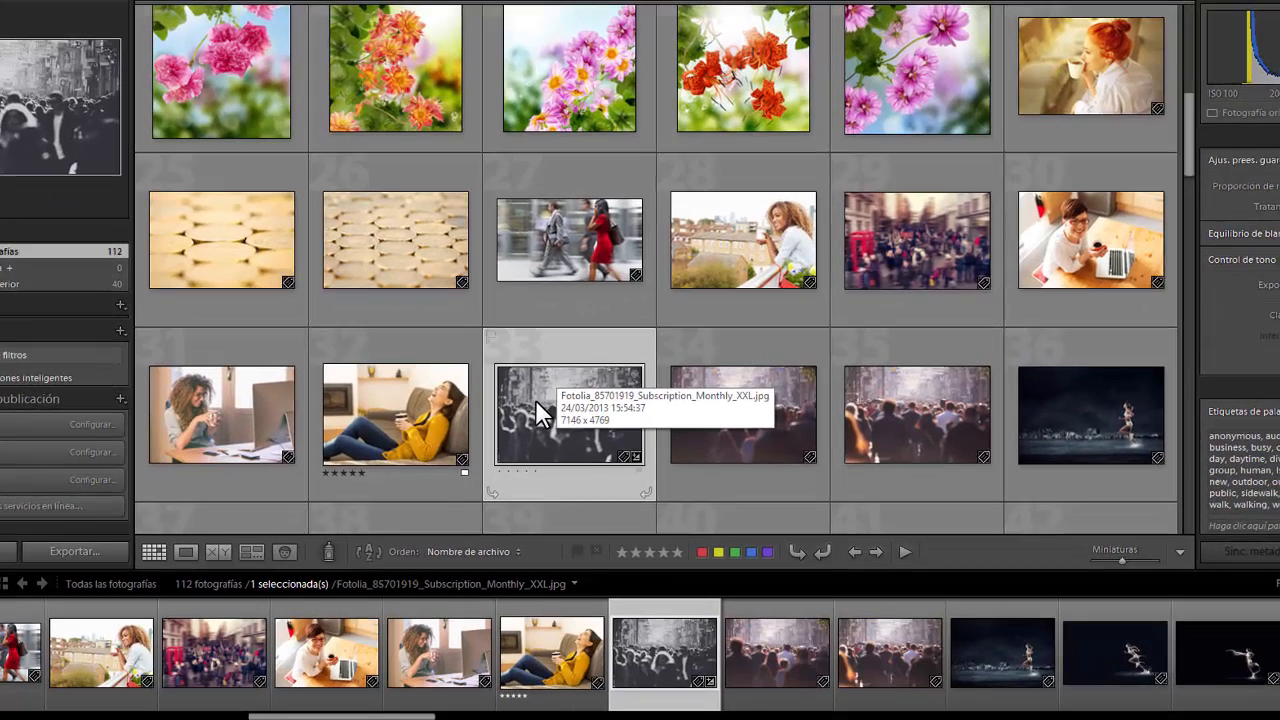
pyautogui.rightClick(540, 412)
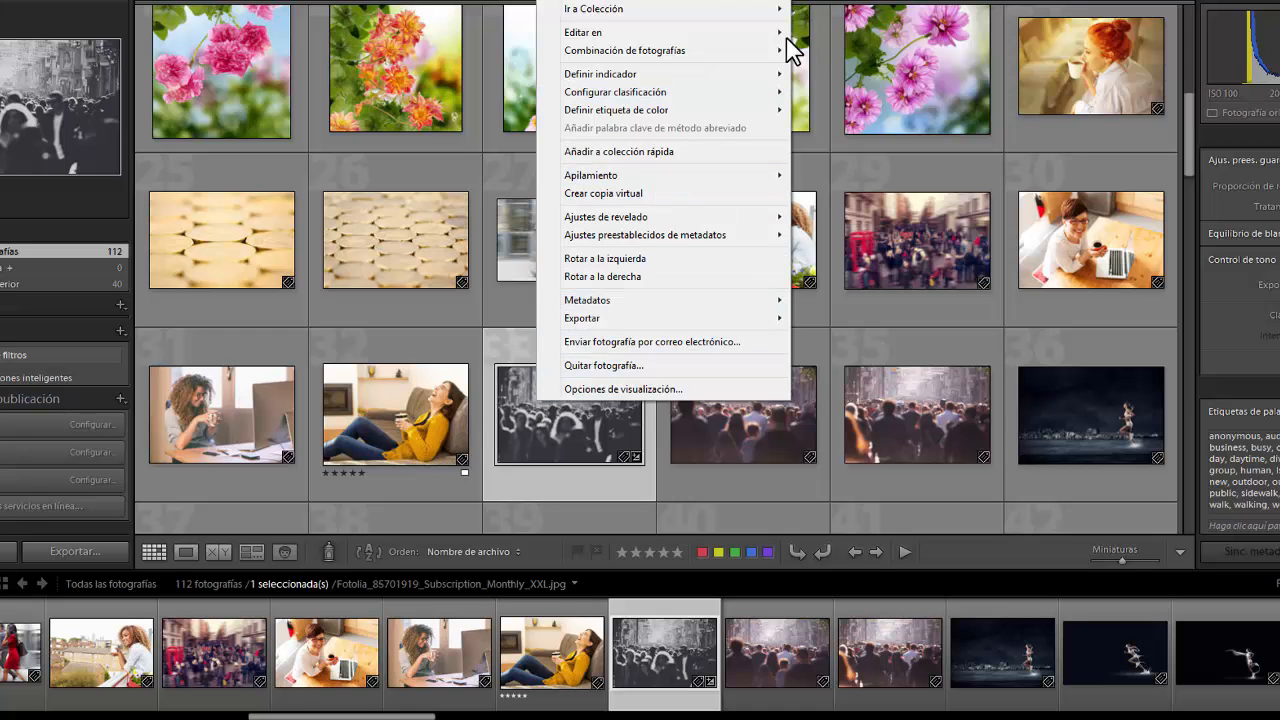
pyautogui.moveTo(652, 222)
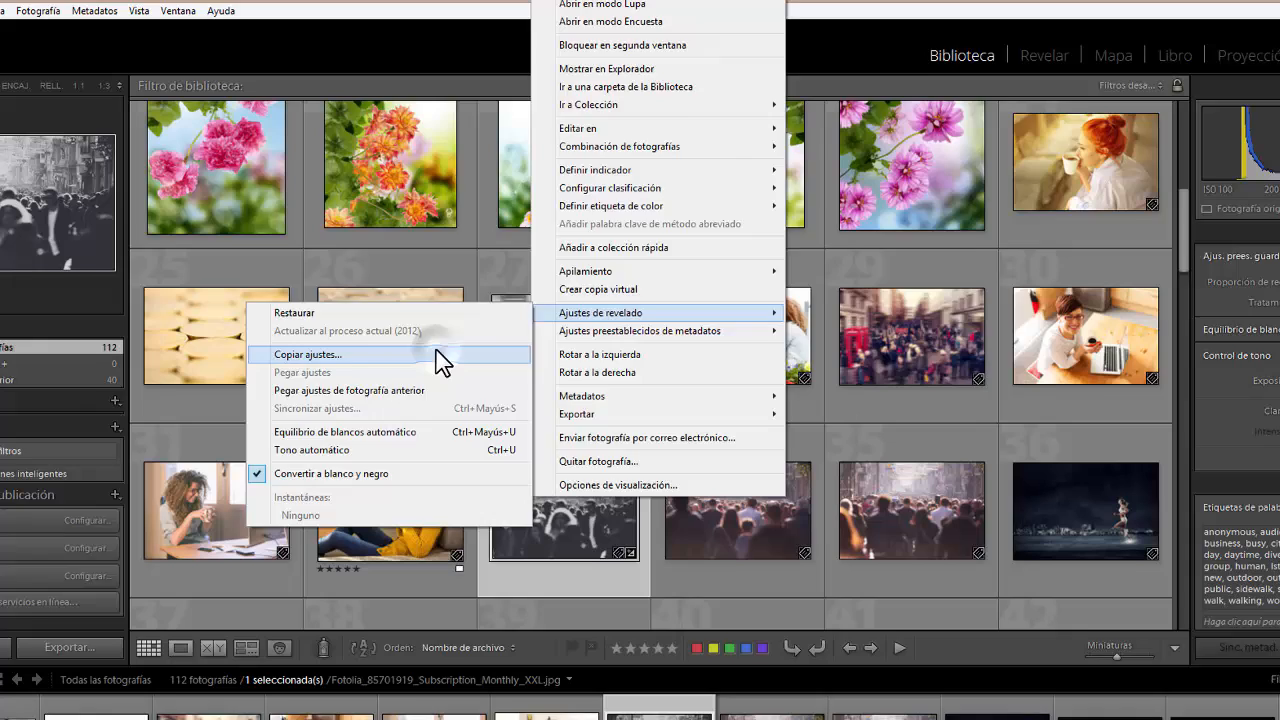
pyautogui.click(445, 258)
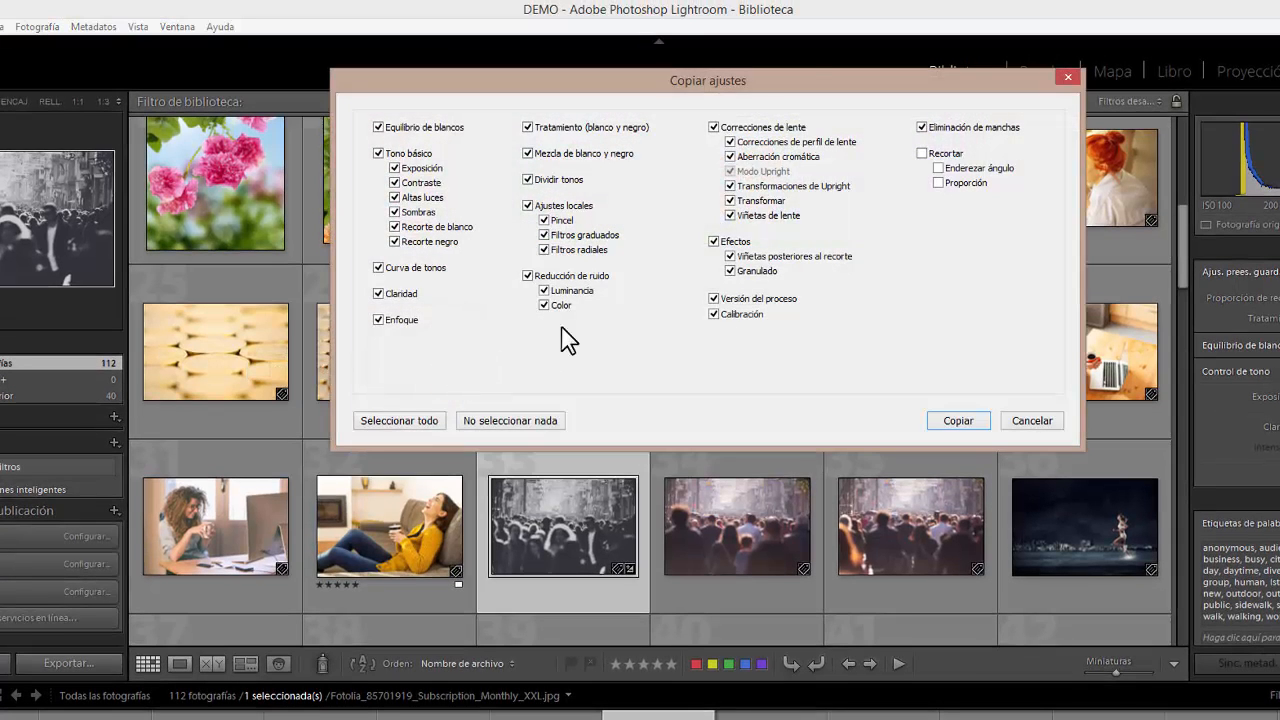
pyautogui.click(958, 421)
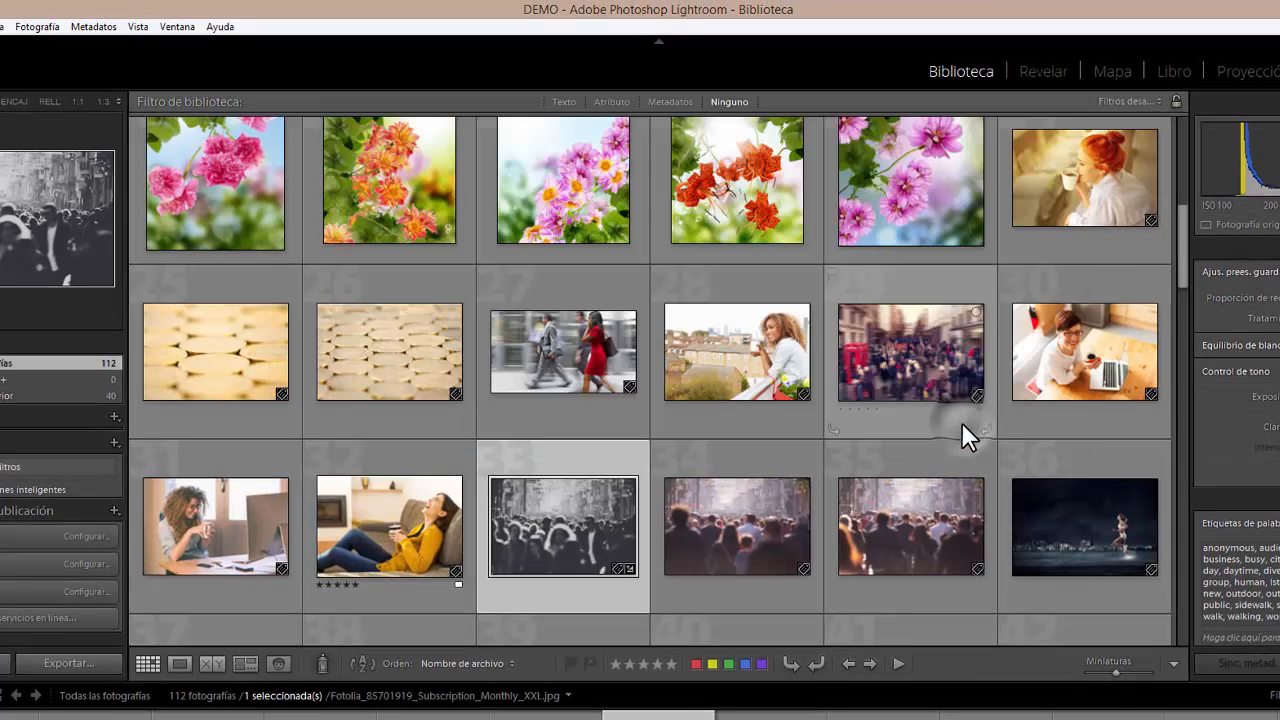
# Step: Paste the copied develop settings onto the unedited crowd photo 34
pyautogui.click(766, 500)
pyautogui.rightClick(768, 500)
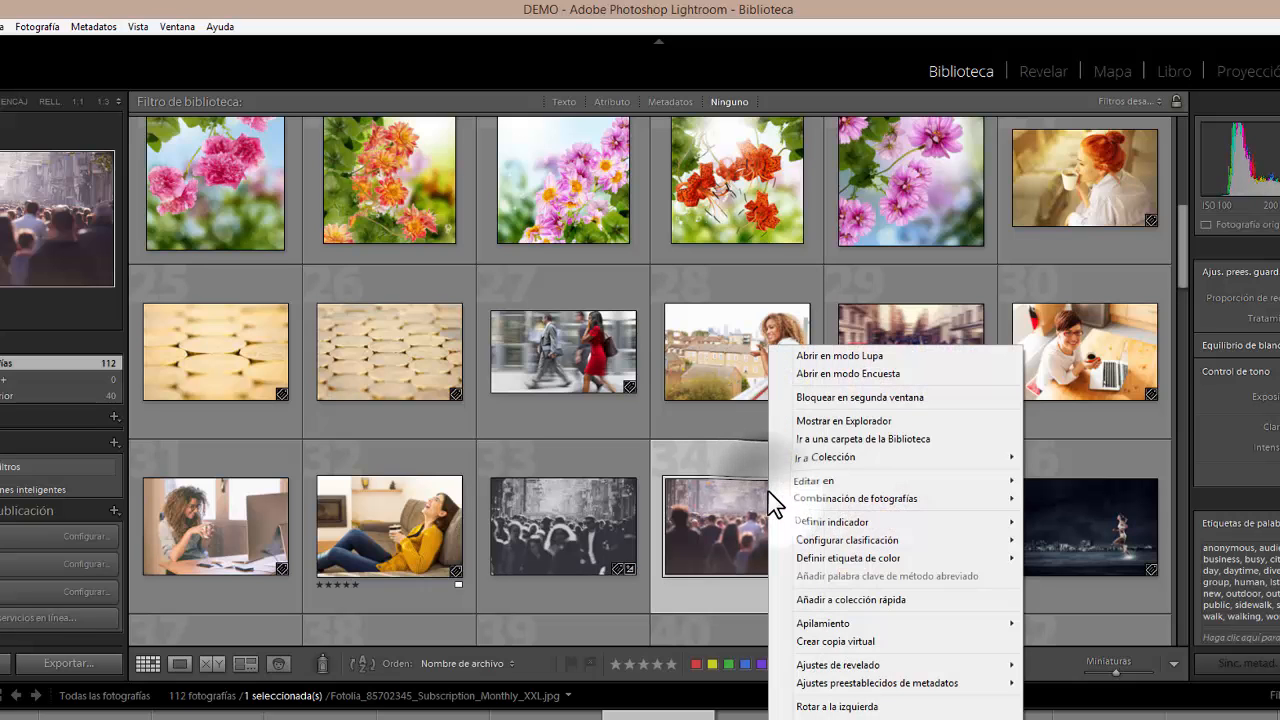
pyautogui.click(703, 475)
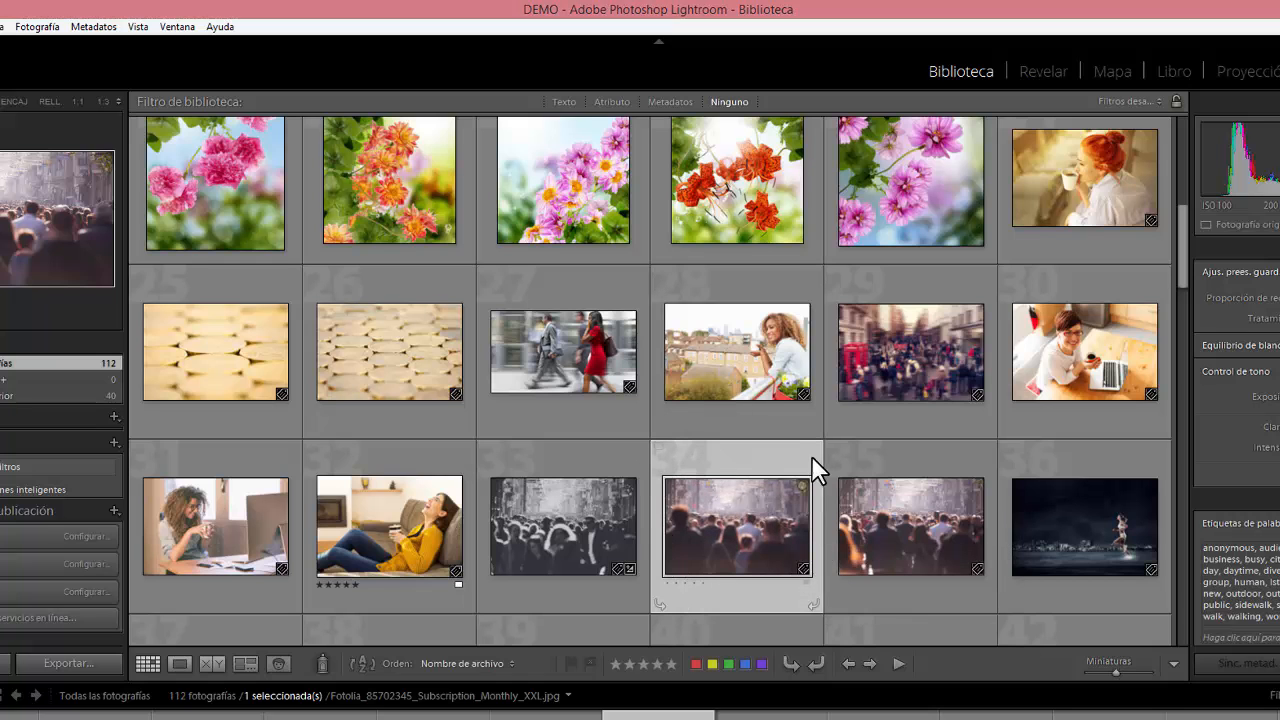
pyautogui.rightClick(740, 518)
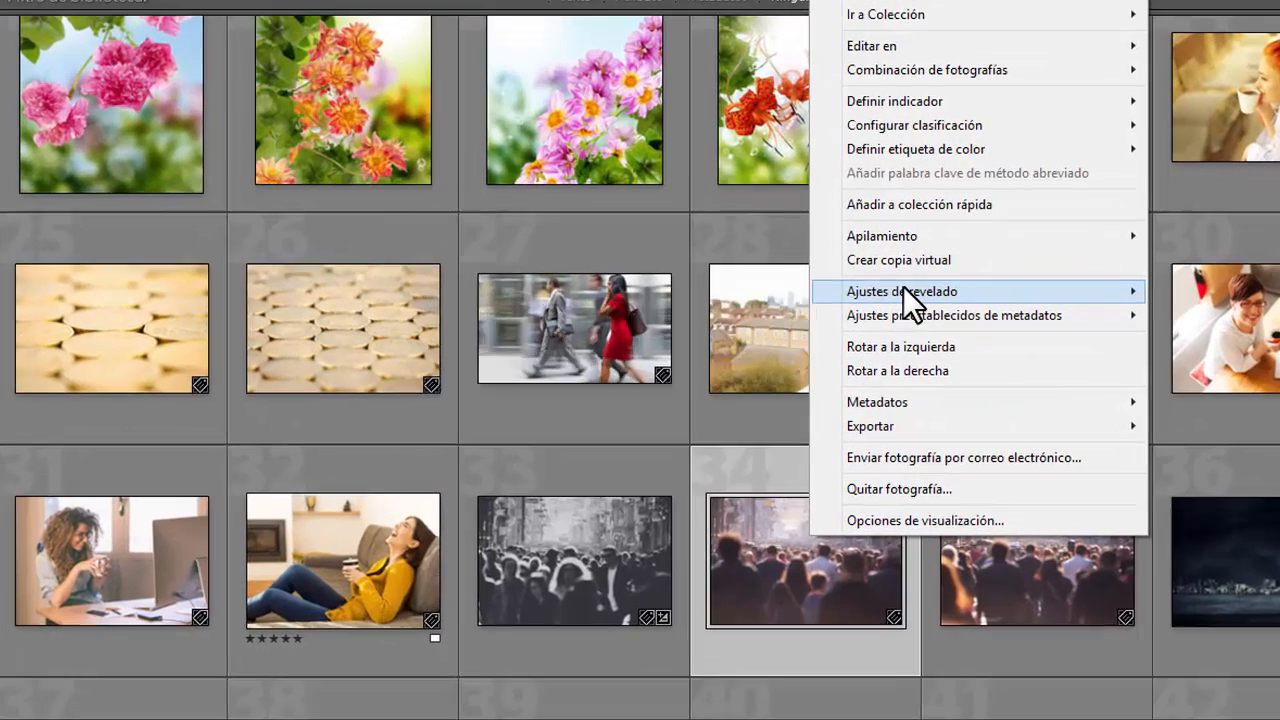
pyautogui.moveTo(805, 320)
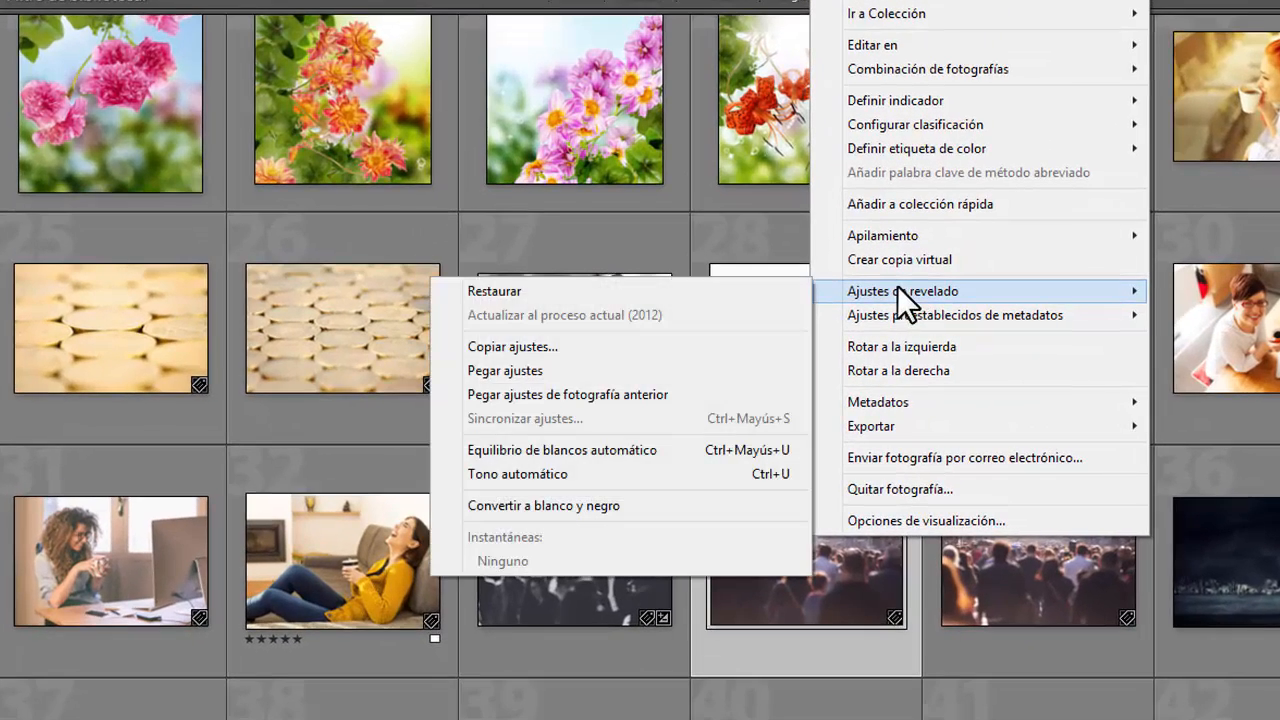
pyautogui.click(565, 371)
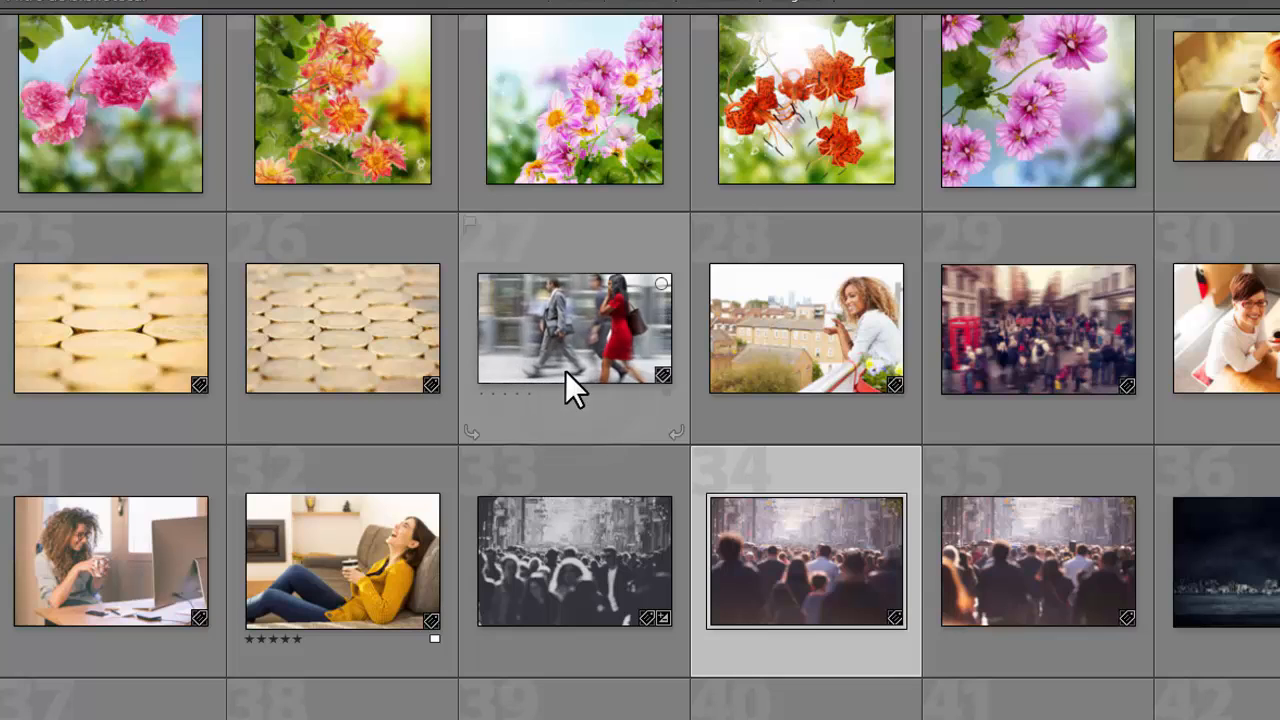
pyautogui.press('v')
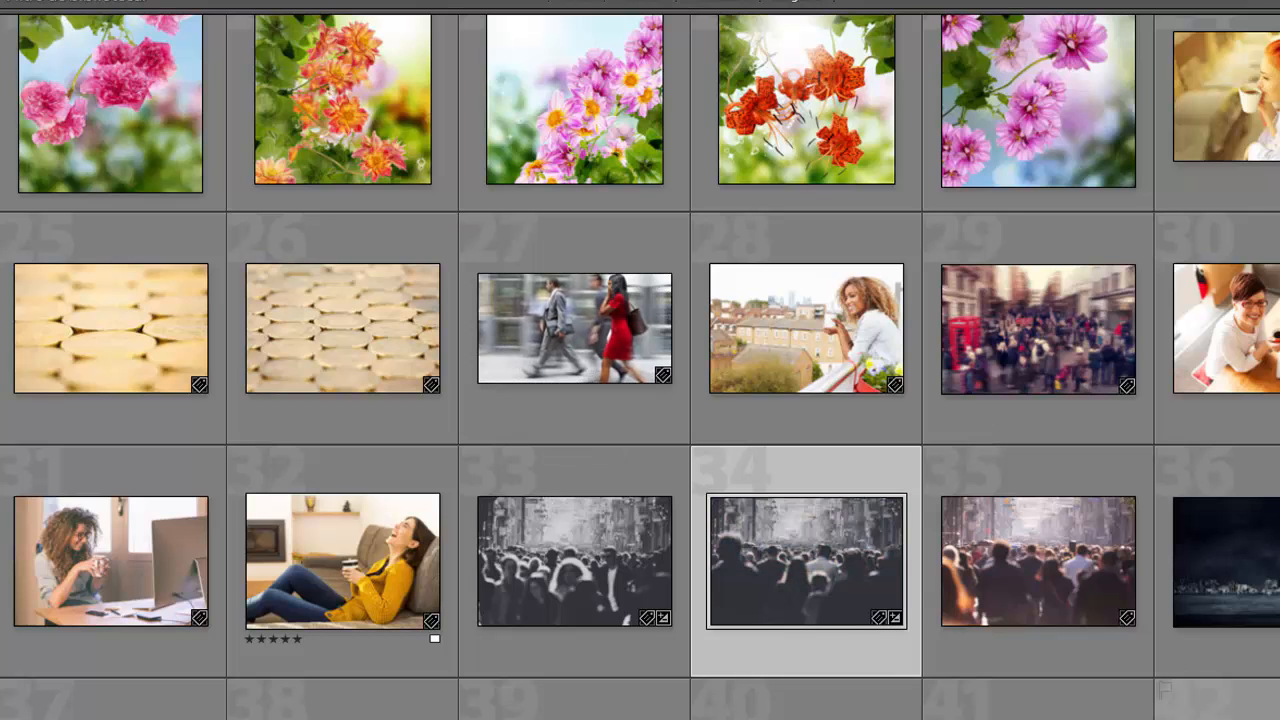
# Step: Select photos 29, 35, 30 and 32 together and paste the copied develop settings onto all of them
pyautogui.click(1044, 337)
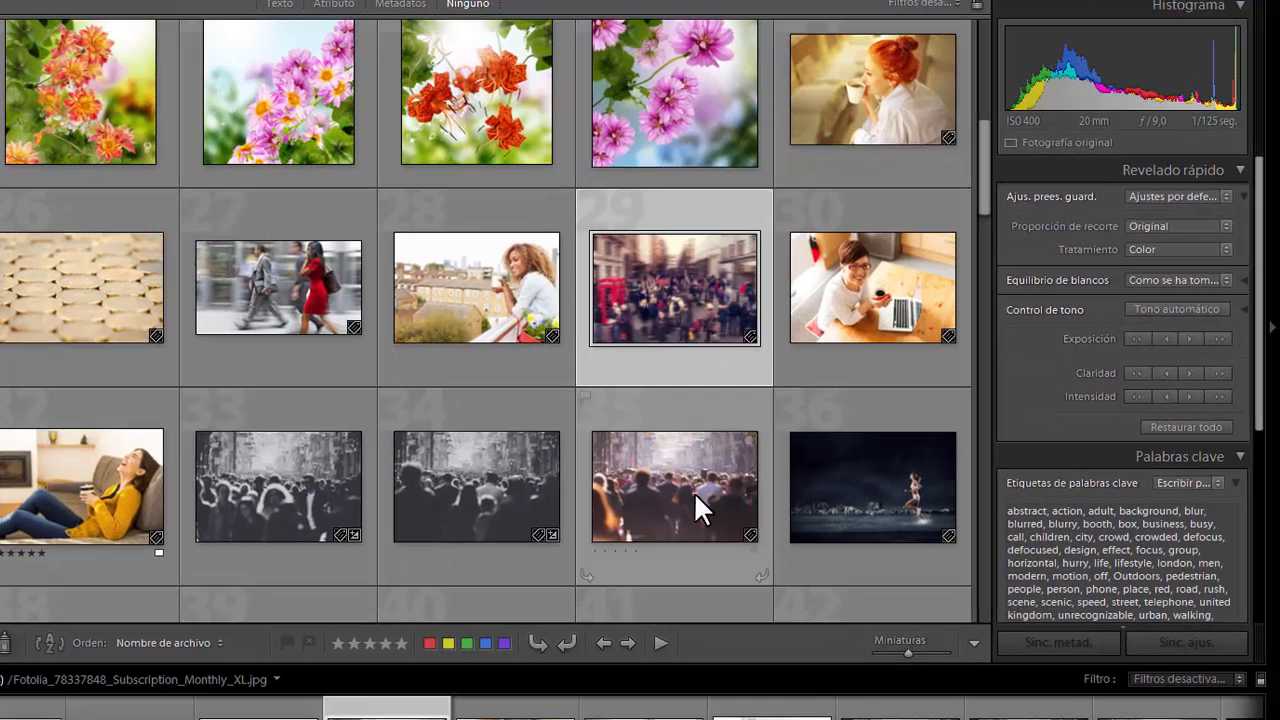
pyautogui.keyDown('ctrl'); pyautogui.click(694, 492); pyautogui.keyUp('ctrl')
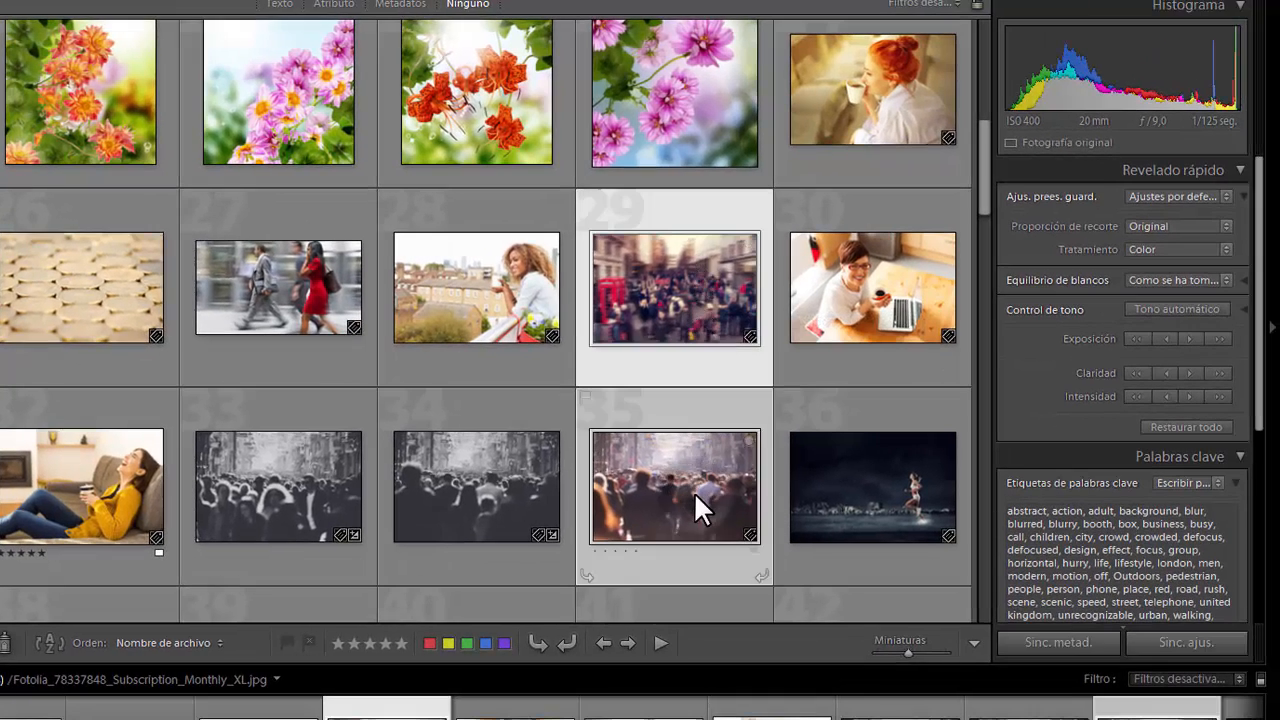
pyautogui.keyDown('ctrl'); pyautogui.click(897, 266); pyautogui.keyUp('ctrl')
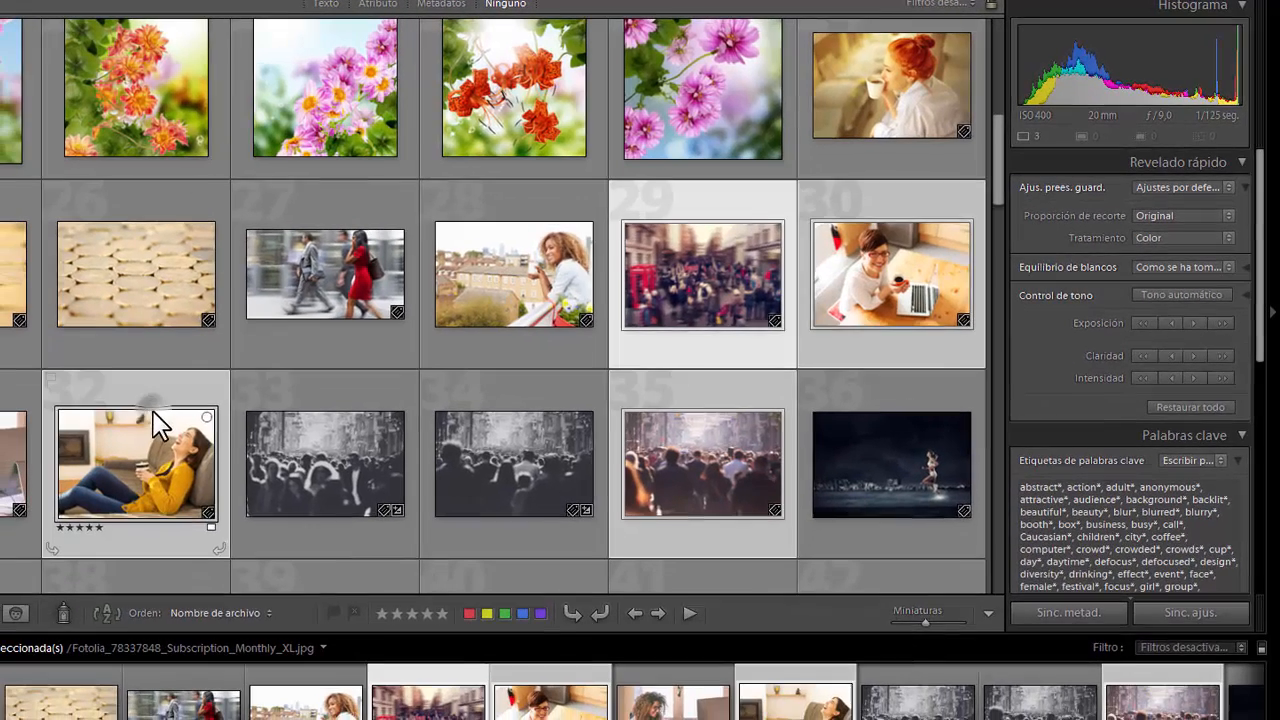
pyautogui.keyDown('ctrl'); pyautogui.click(101, 446); pyautogui.keyUp('ctrl')
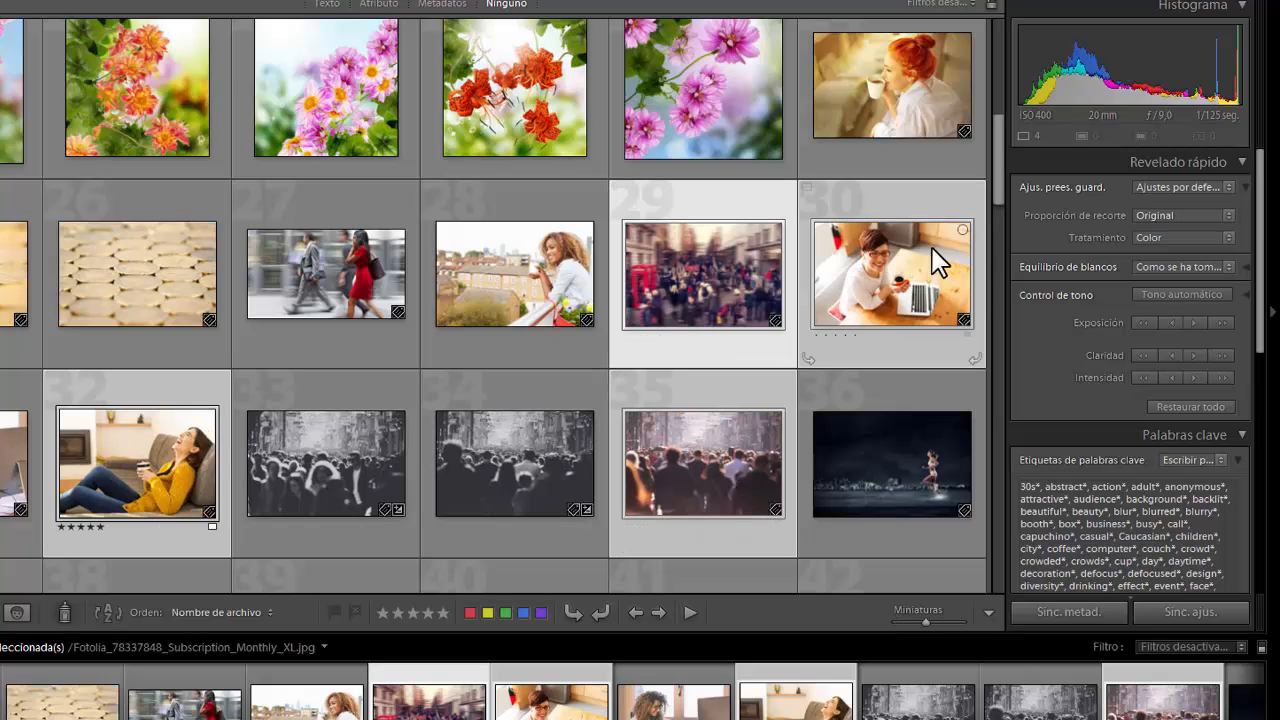
pyautogui.rightClick(695, 443)
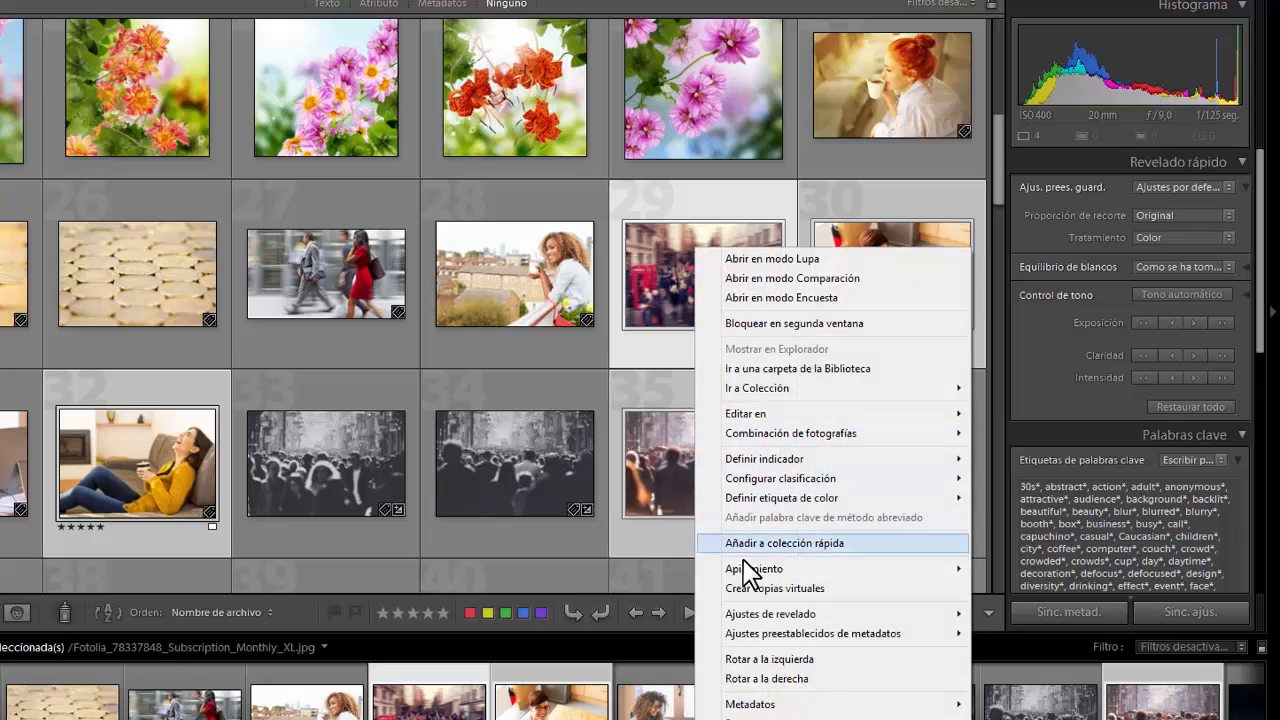
pyautogui.moveTo(791, 614)
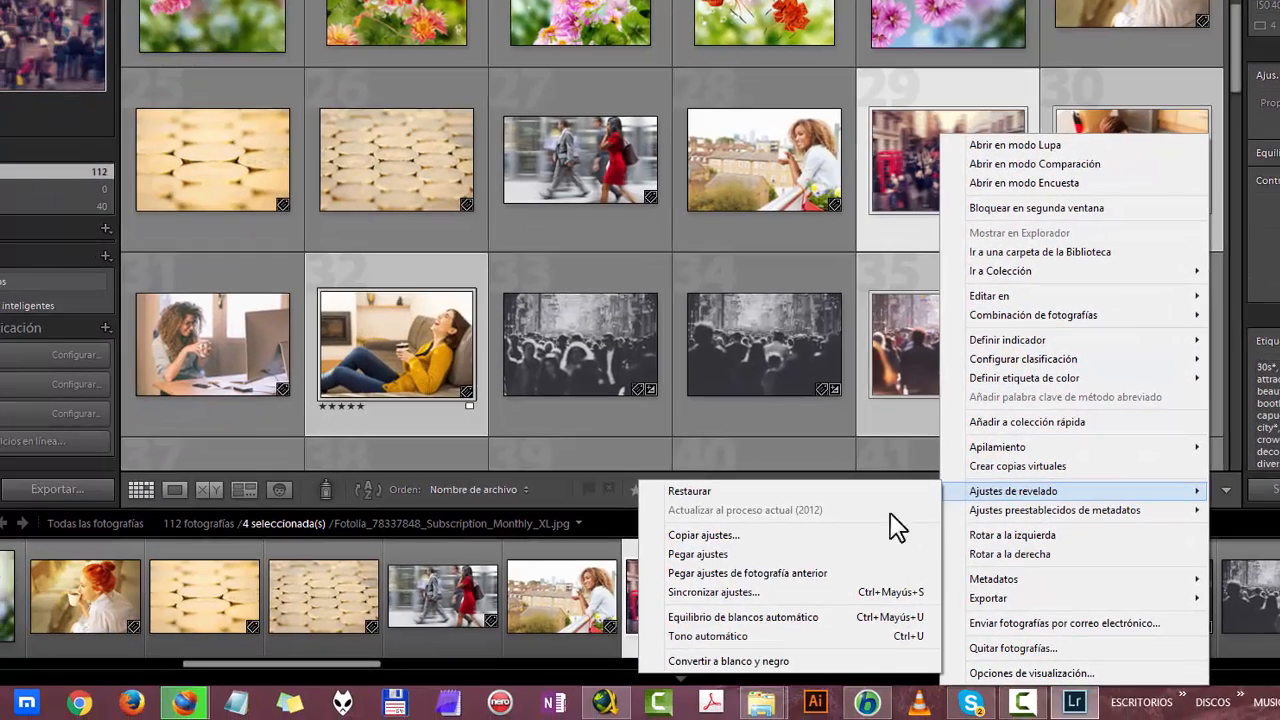
pyautogui.click(776, 556)
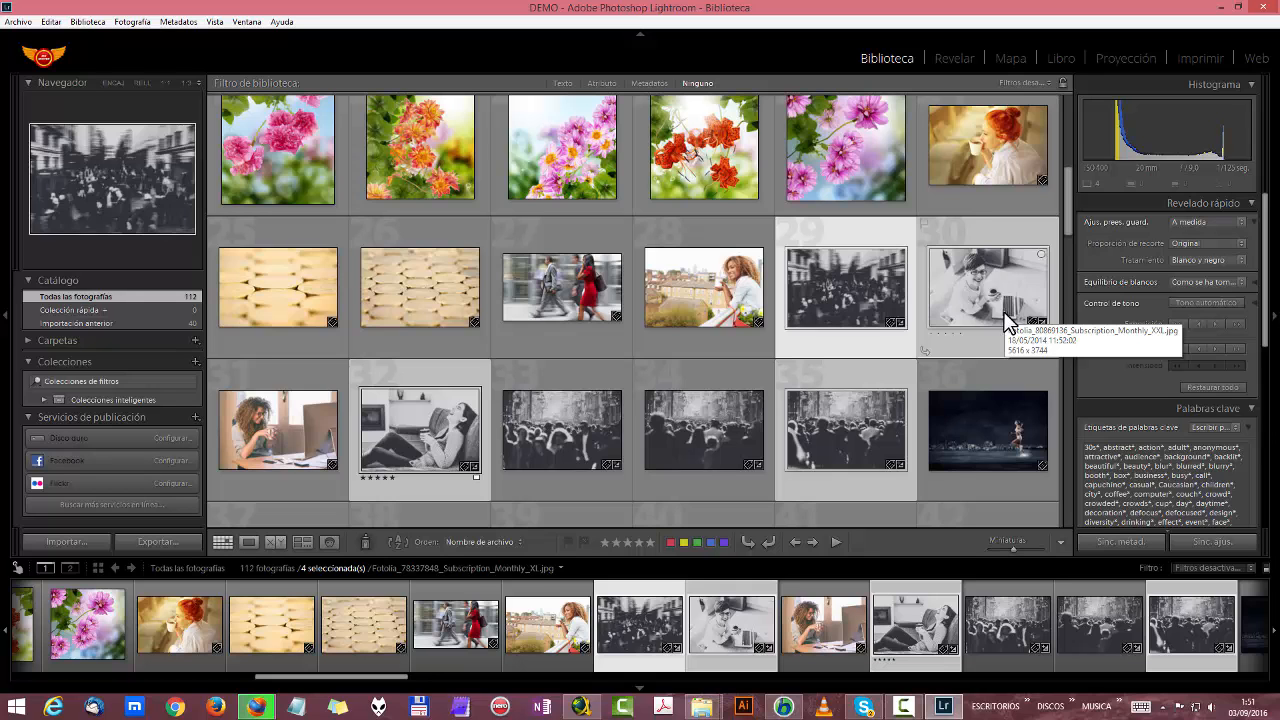
# Step: Preview the pasted black-and-white look on photos 30, 35 and 32 one after another
pyautogui.click(1006, 320)
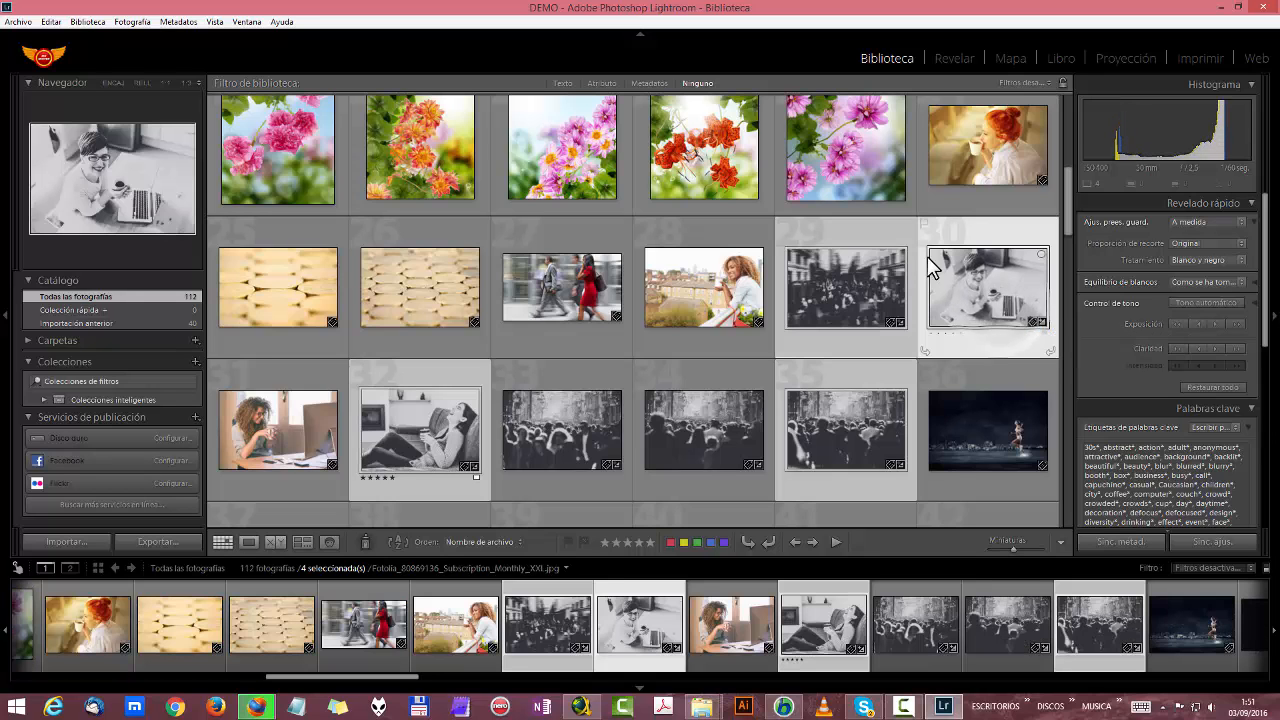
pyautogui.click(800, 425)
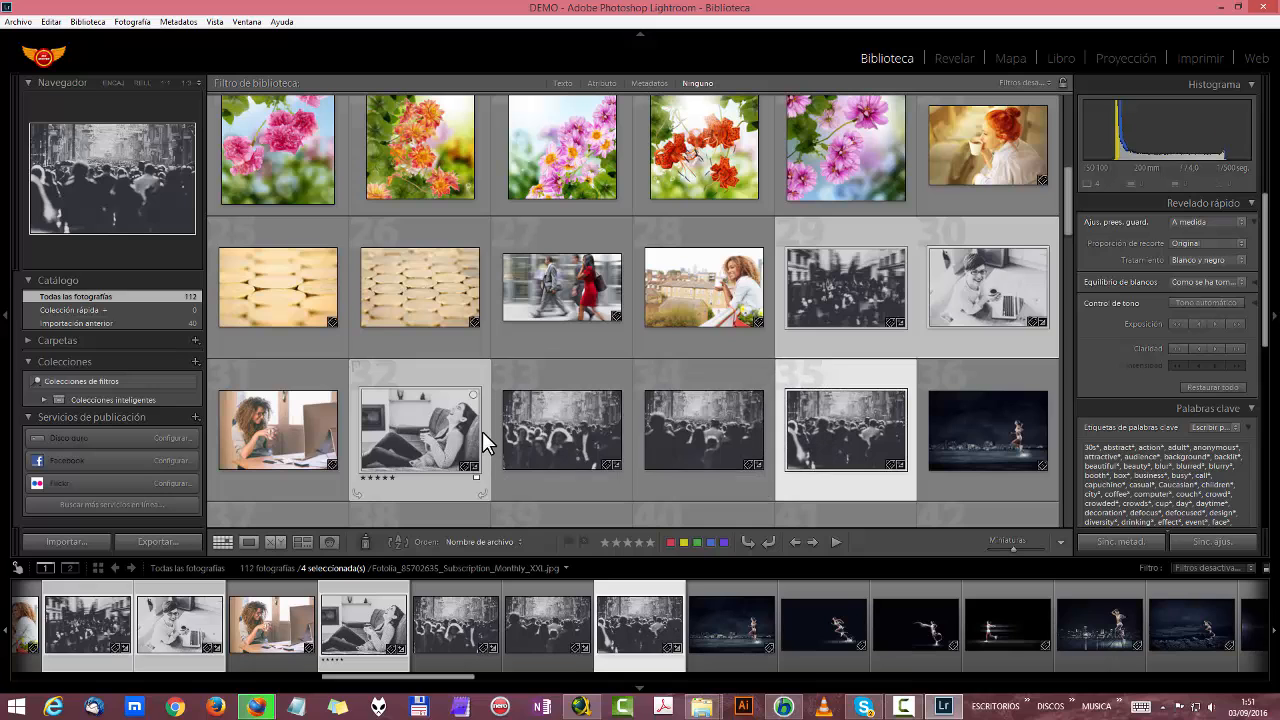
pyautogui.click(482, 430)
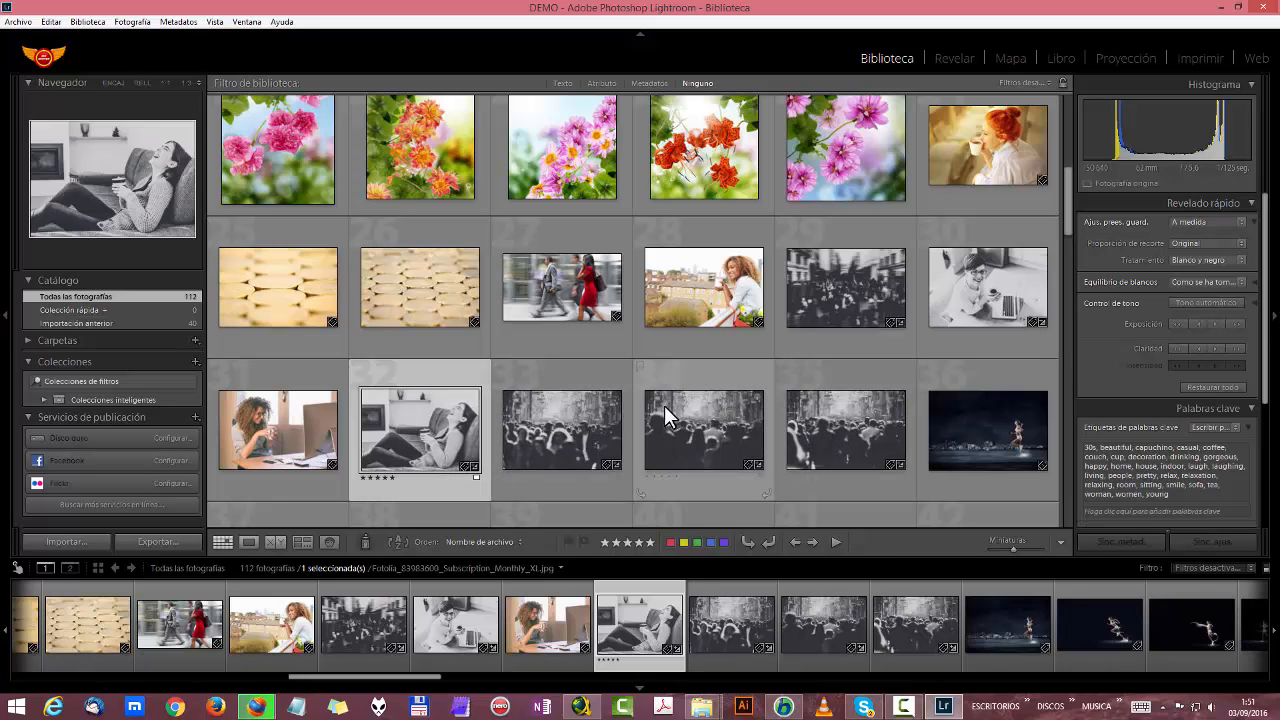
# Step: Select crowd photos 33, 34 and 35 with street photo 29 and reset their develop settings to the originals
pyautogui.click(576, 437)
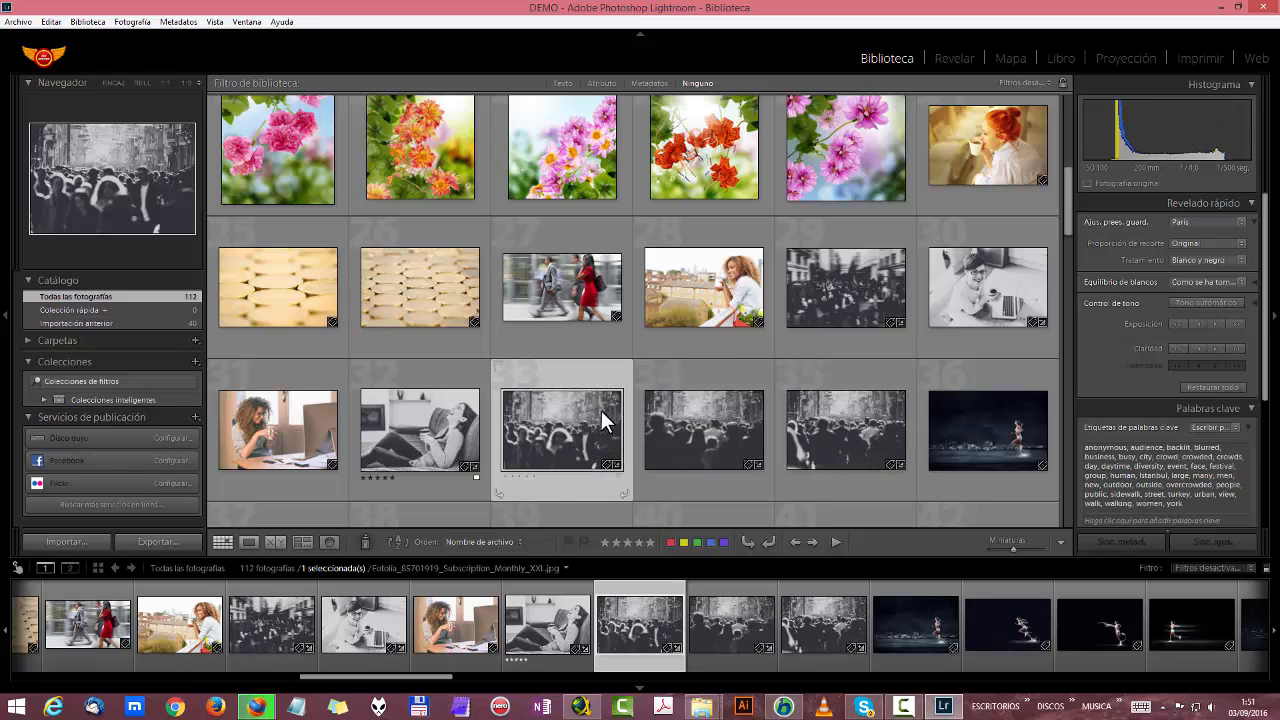
pyautogui.keyDown('ctrl'); pyautogui.click(700, 437); pyautogui.keyUp('ctrl')
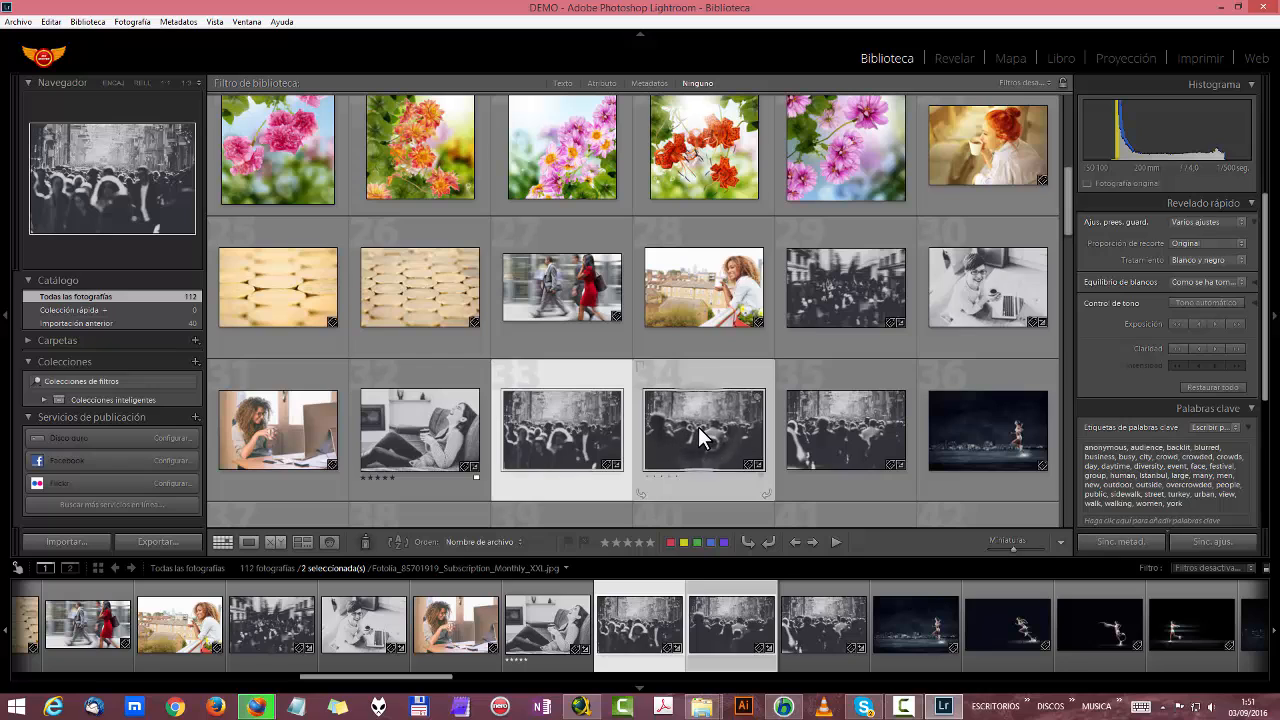
pyautogui.keyDown('ctrl'); pyautogui.click(838, 440); pyautogui.keyUp('ctrl')
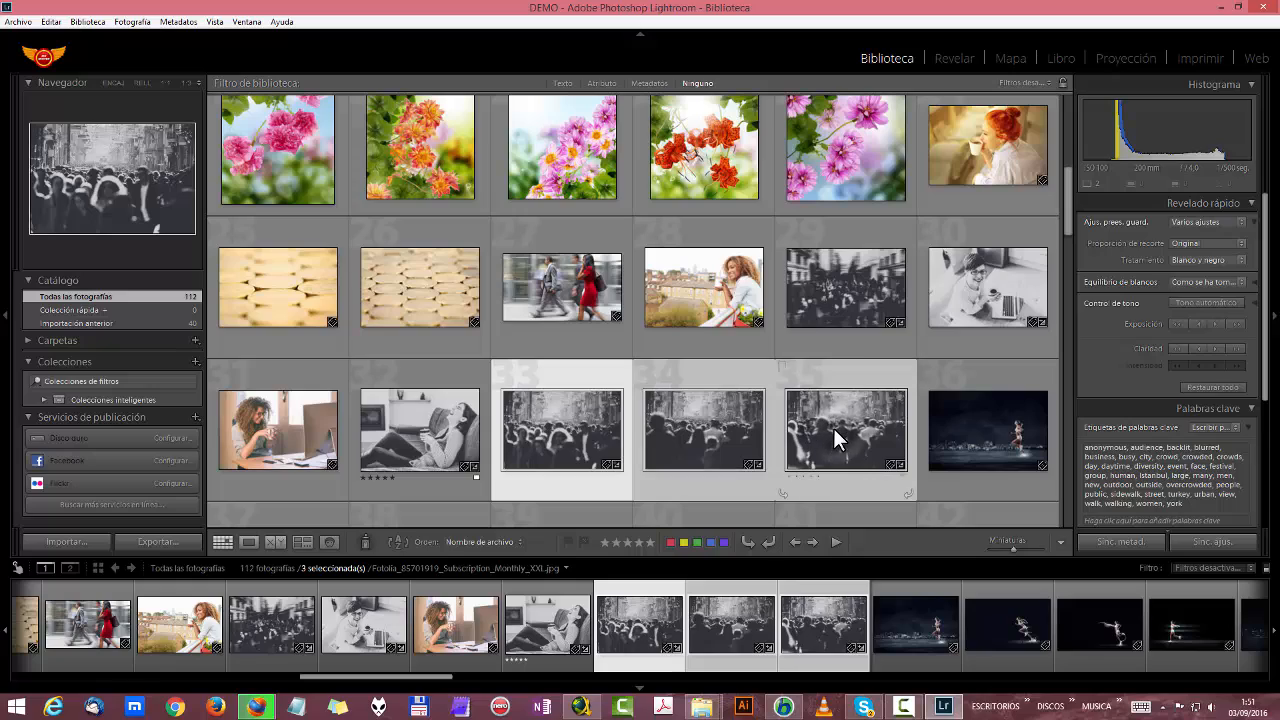
pyautogui.keyDown('ctrl'); pyautogui.click(845, 311); pyautogui.keyUp('ctrl')
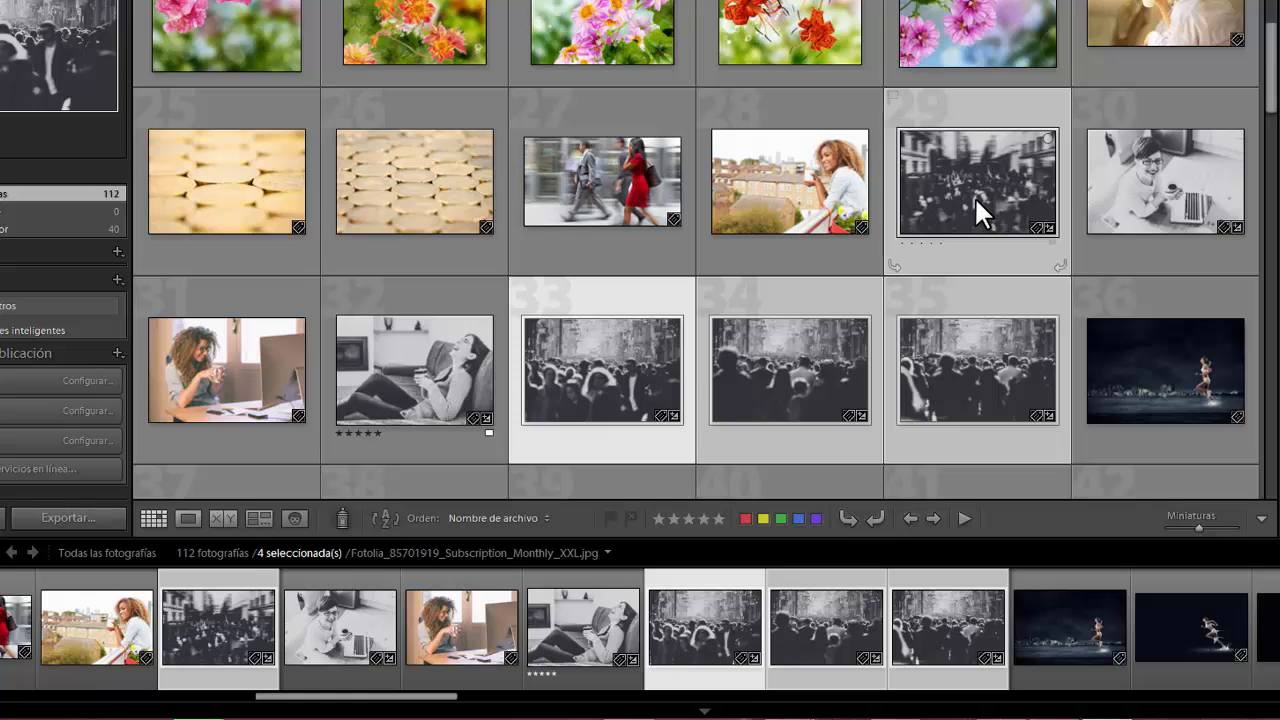
pyautogui.rightClick(974, 196)
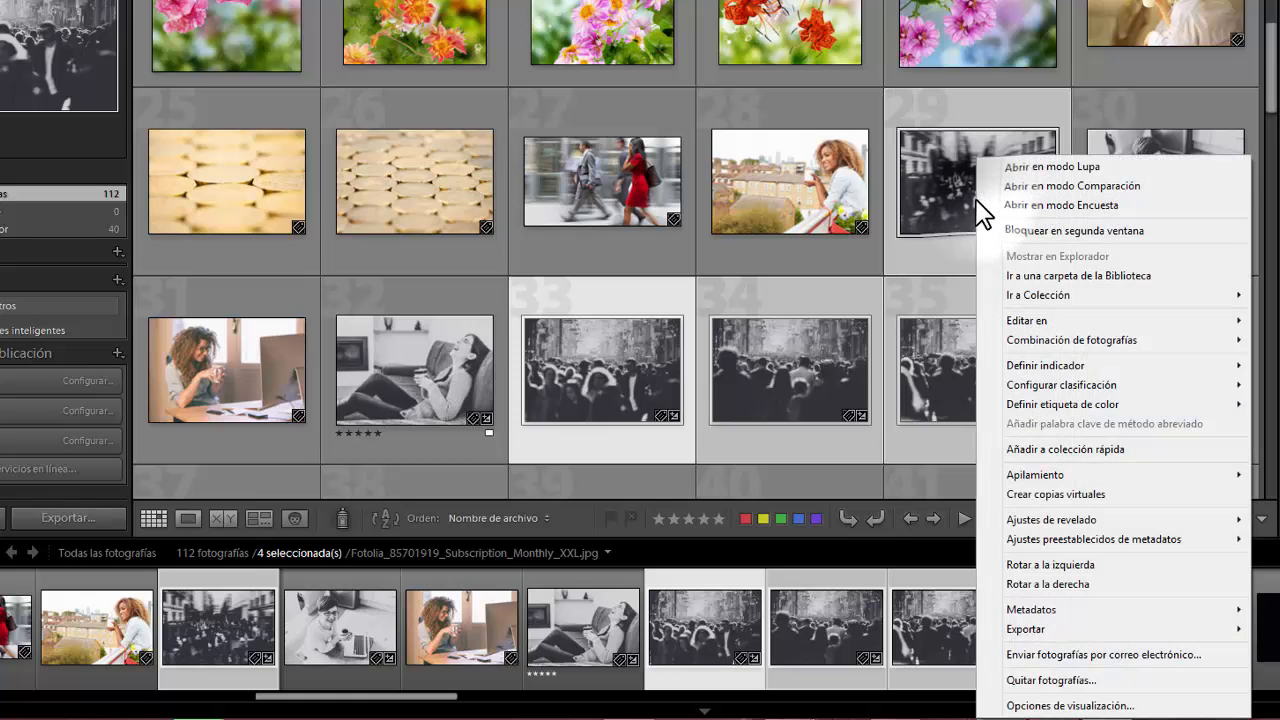
pyautogui.moveTo(1090, 528)
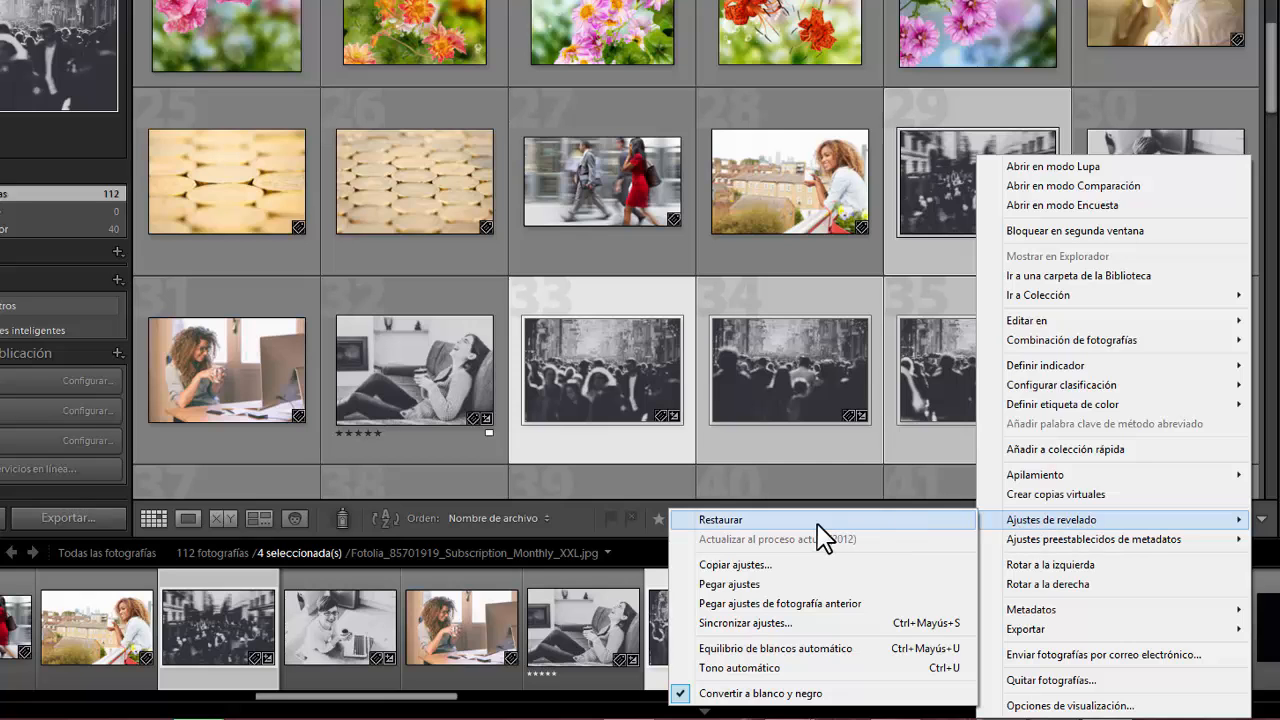
pyautogui.click(720, 520)
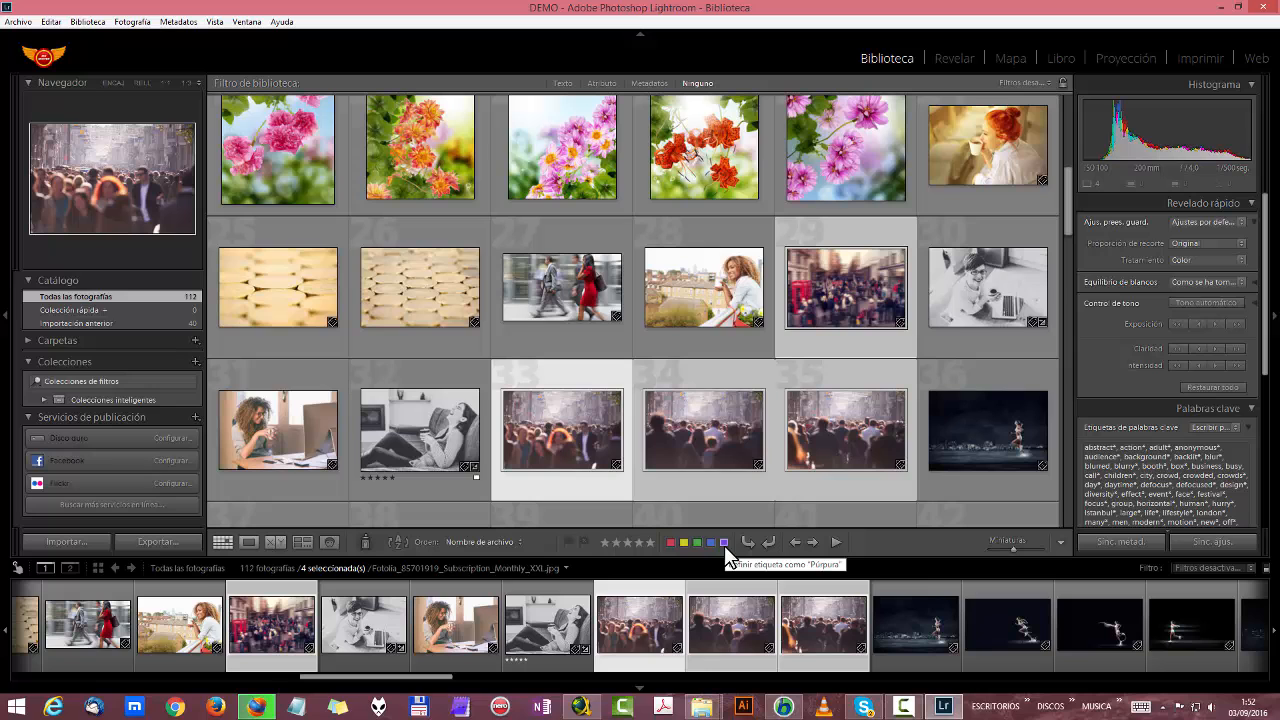
# Step: Preview the reset photos 35 and 29, and view crowd photo 33 in the Develop module
pyautogui.click(848, 415)
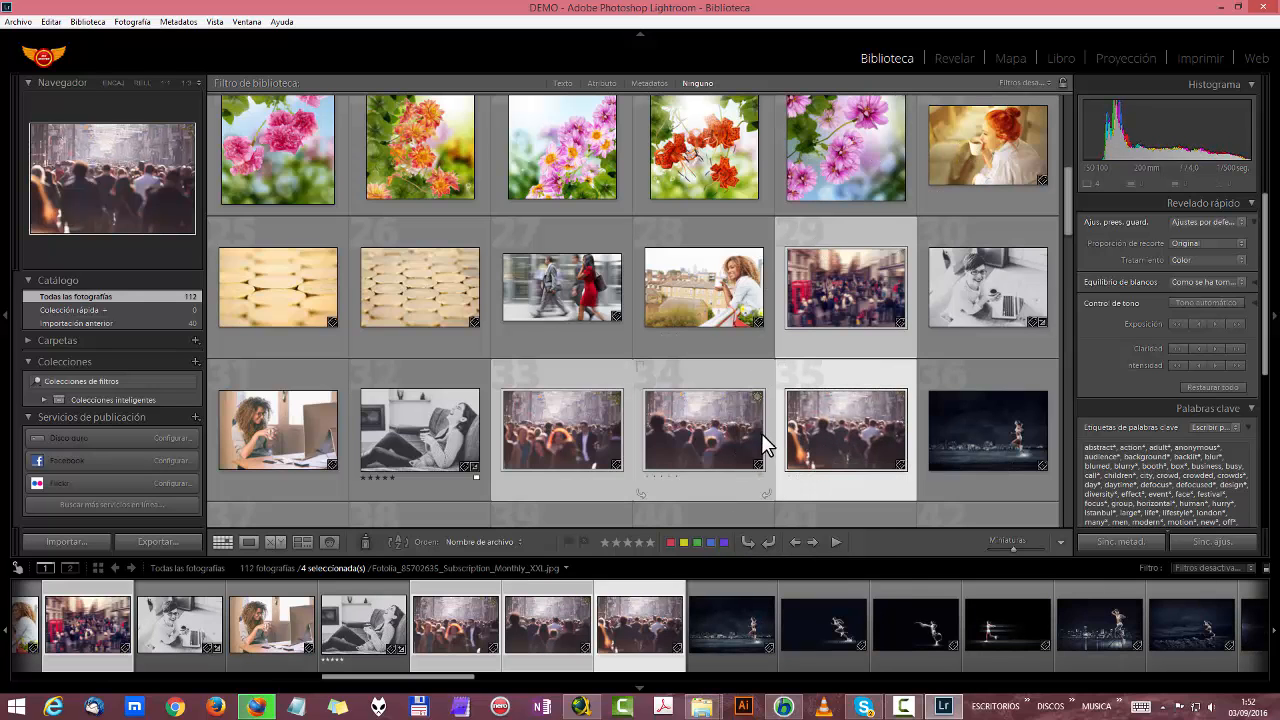
pyautogui.click(873, 289)
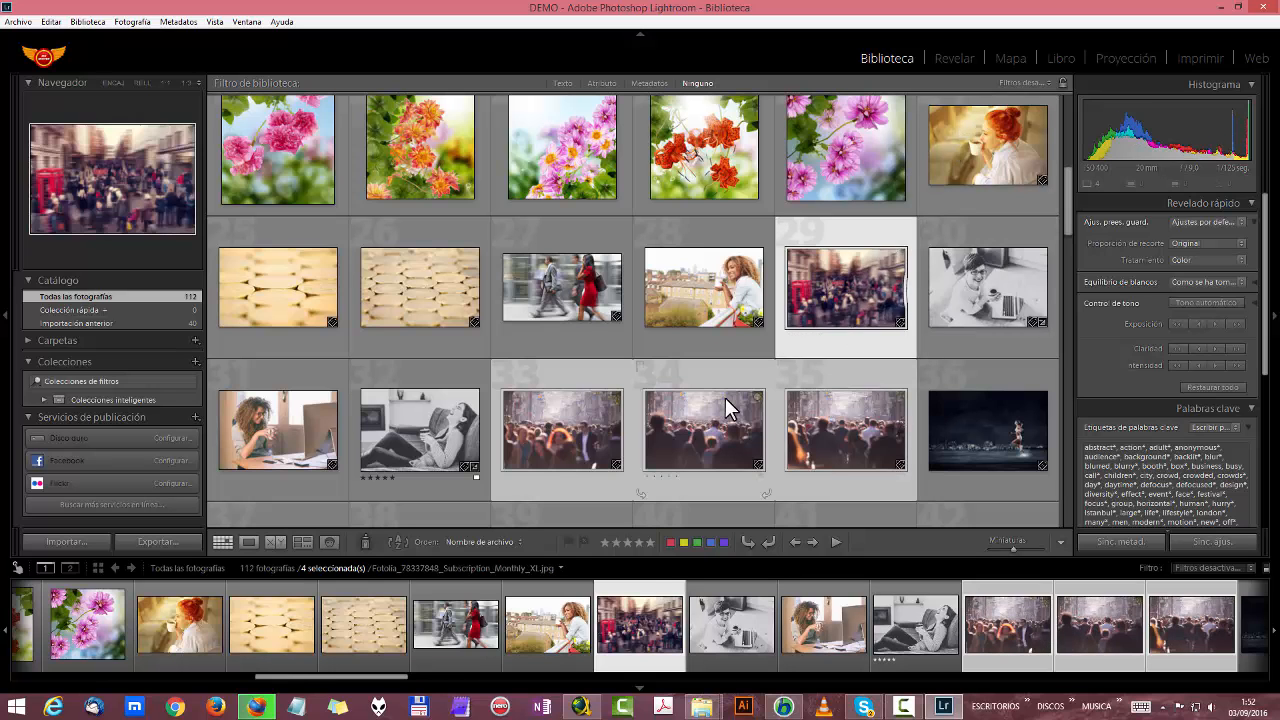
pyautogui.click(578, 445)
pyautogui.click(957, 64)
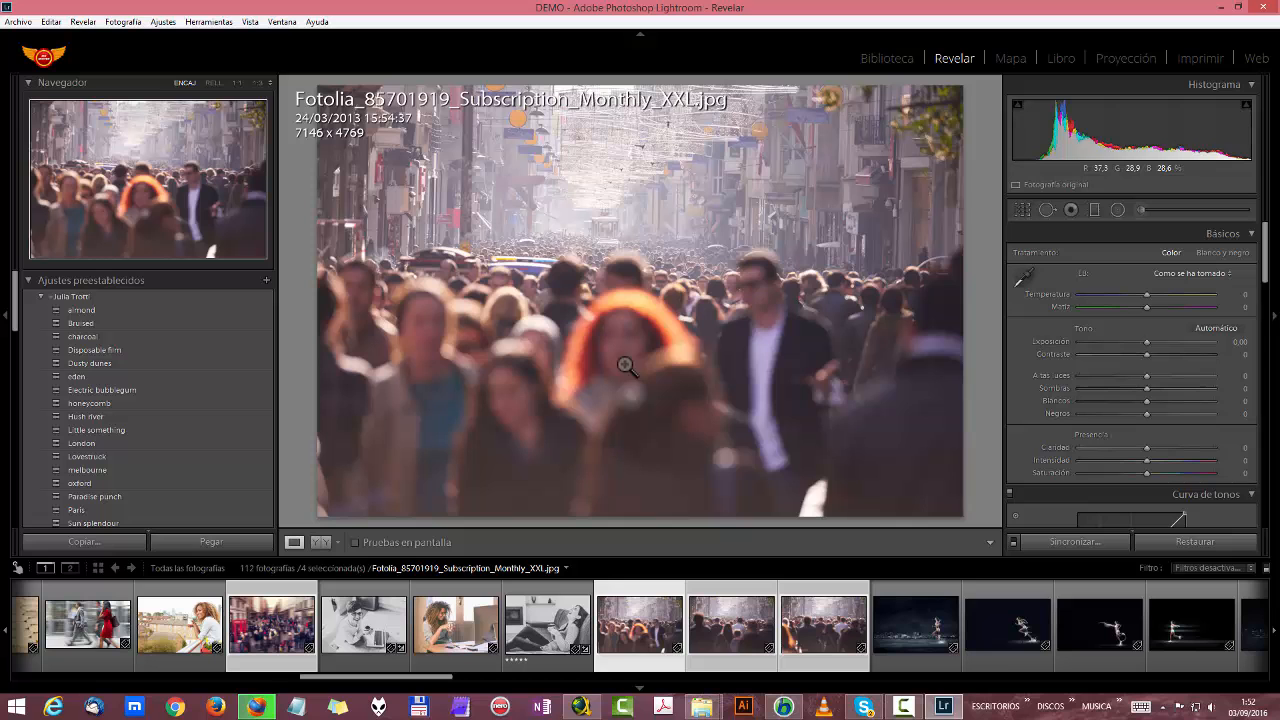
# Step: Return to the Library grid and select only black-and-white photo 30 of the woman with the laptop
pyautogui.click(899, 59)
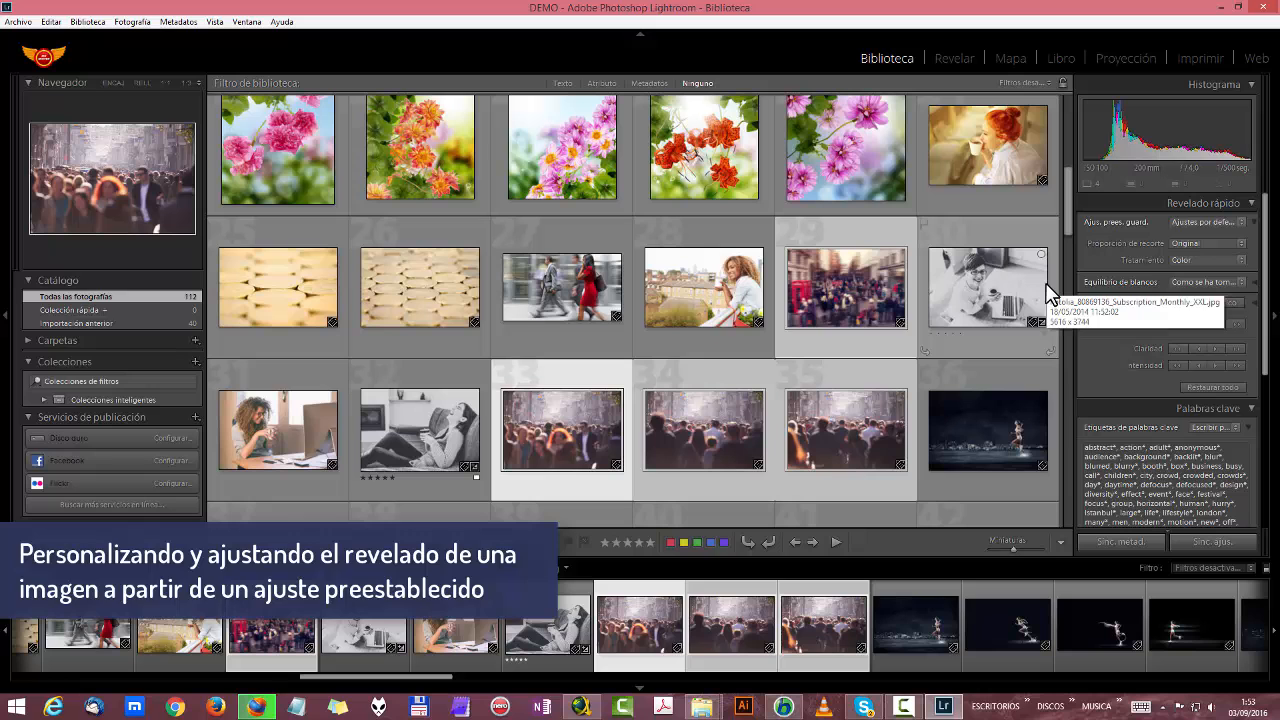
pyautogui.click(872, 285)
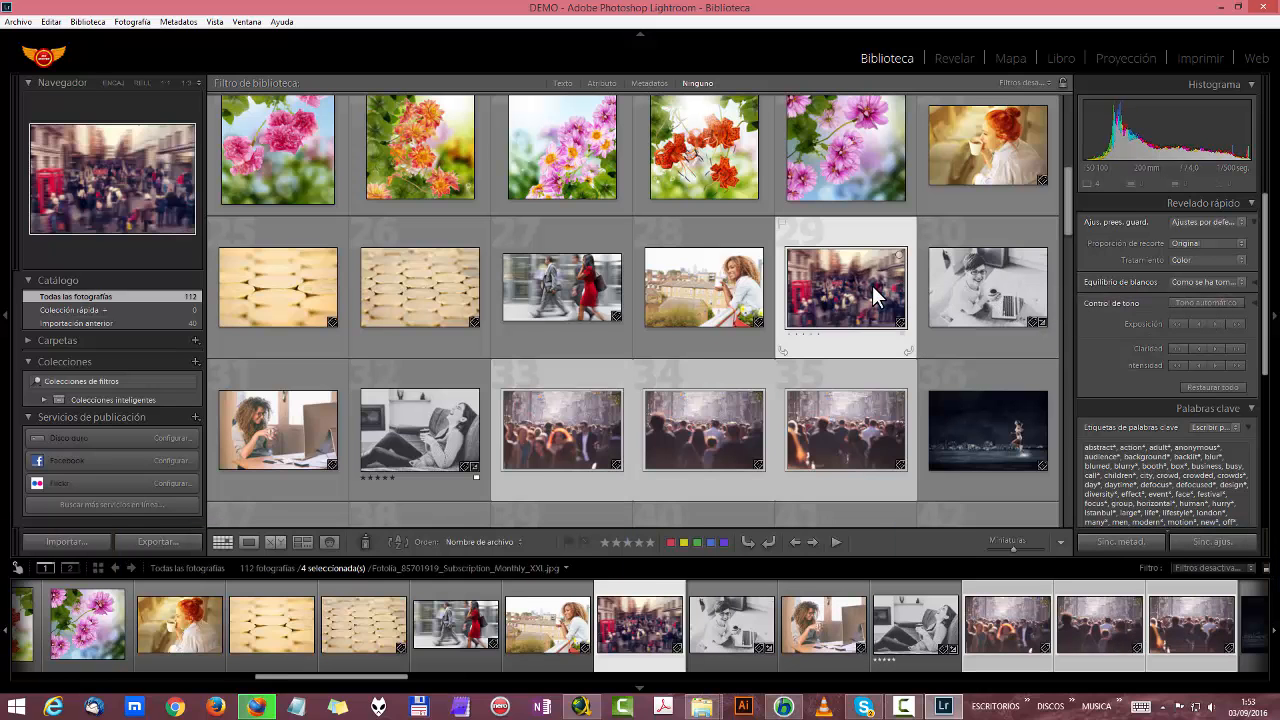
pyautogui.click(976, 315)
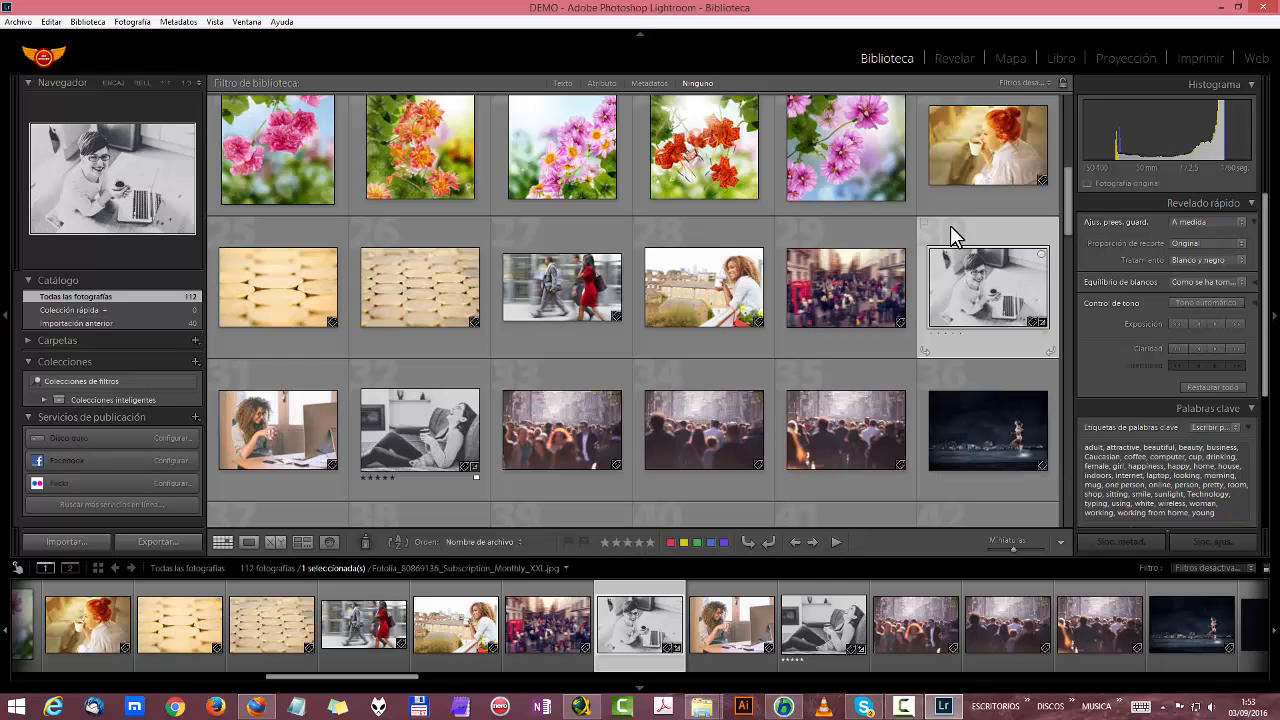
# Step: Open photo 30 in the Develop module and review its basic, tone curve, black-and-white mix and split toning settings
pyautogui.click(959, 63)
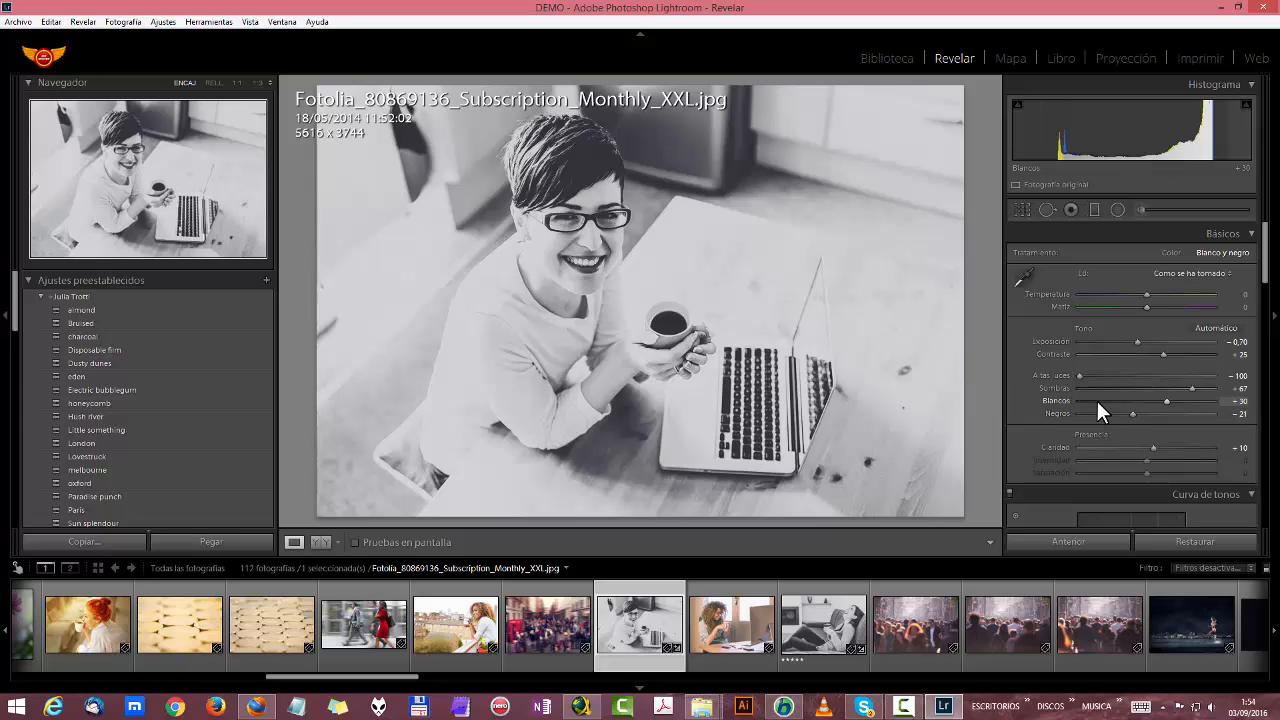
pyautogui.scroll(-1, 1215, 380)
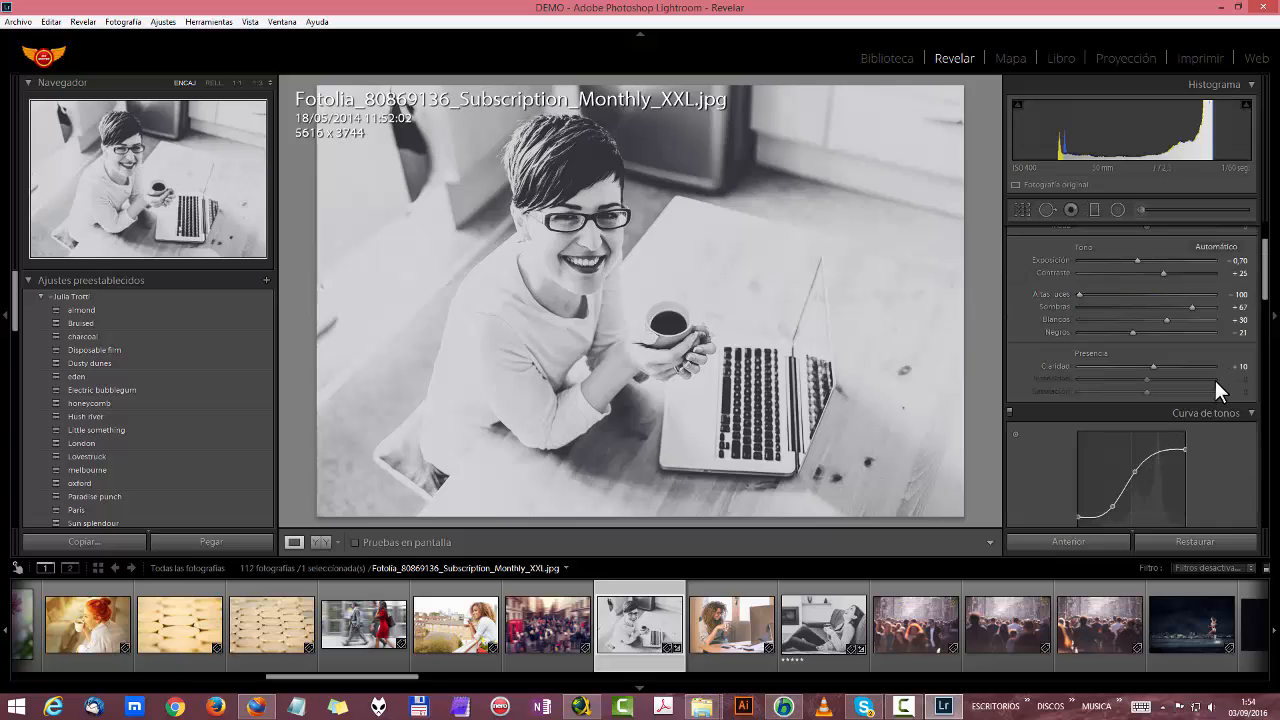
pyautogui.scroll(1, 1215, 380)
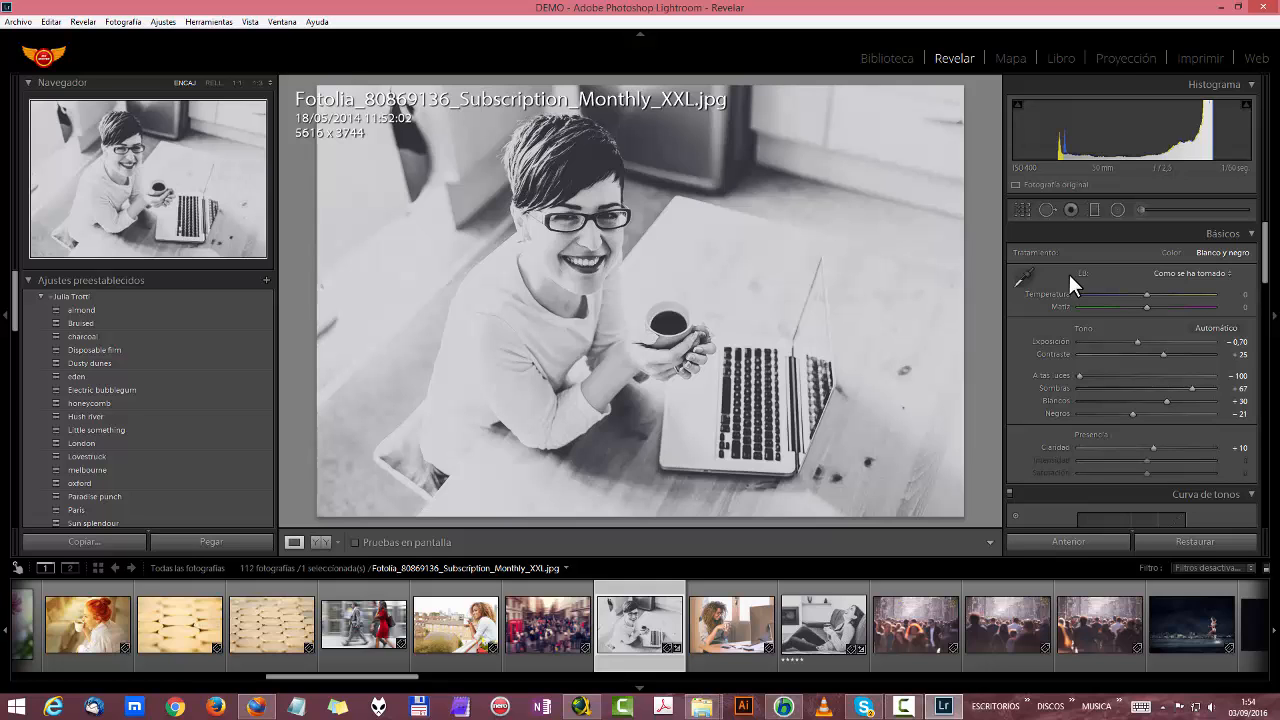
pyautogui.scroll(-3, 1075, 280)
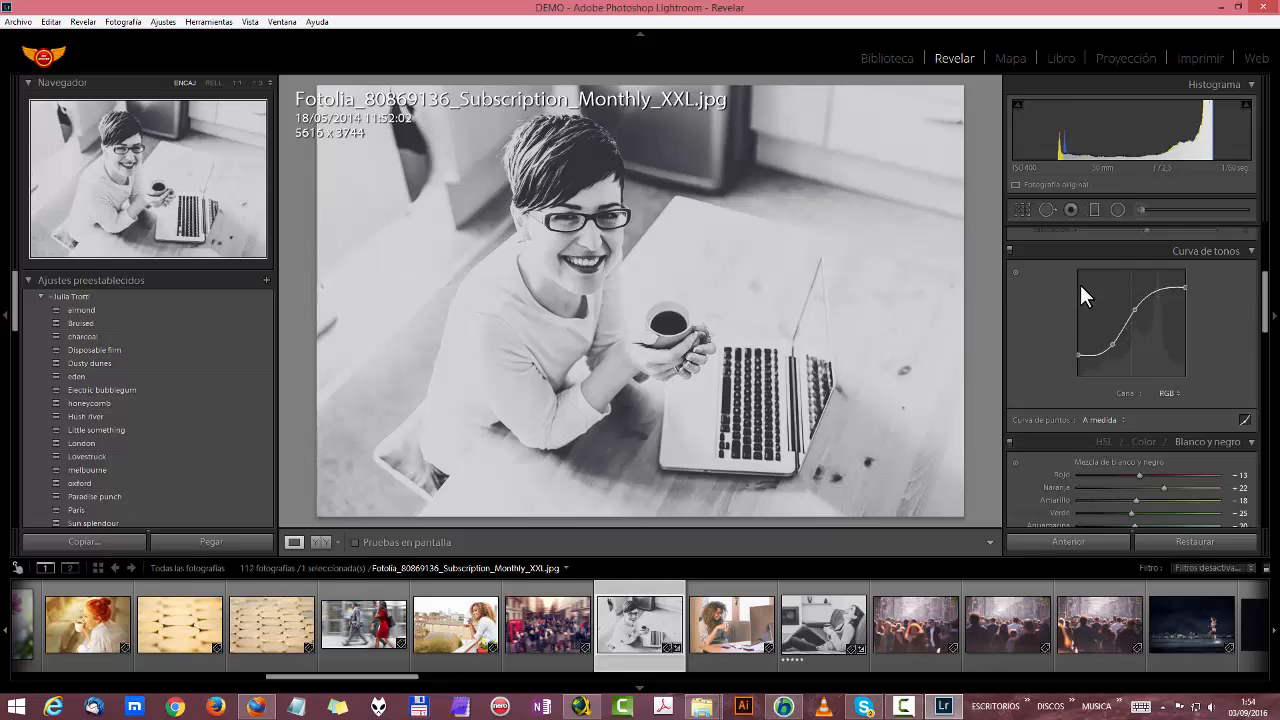
pyautogui.scroll(-4, 1080, 284)
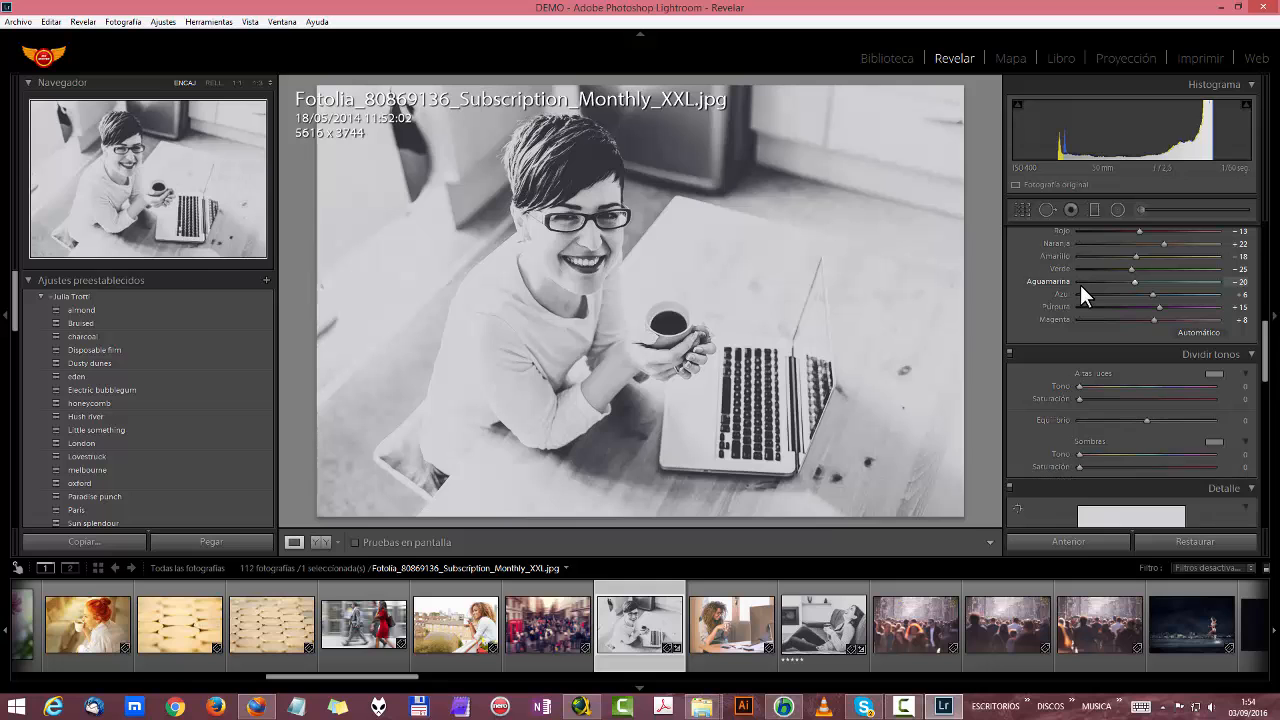
pyautogui.scroll(-4, 1115, 283)
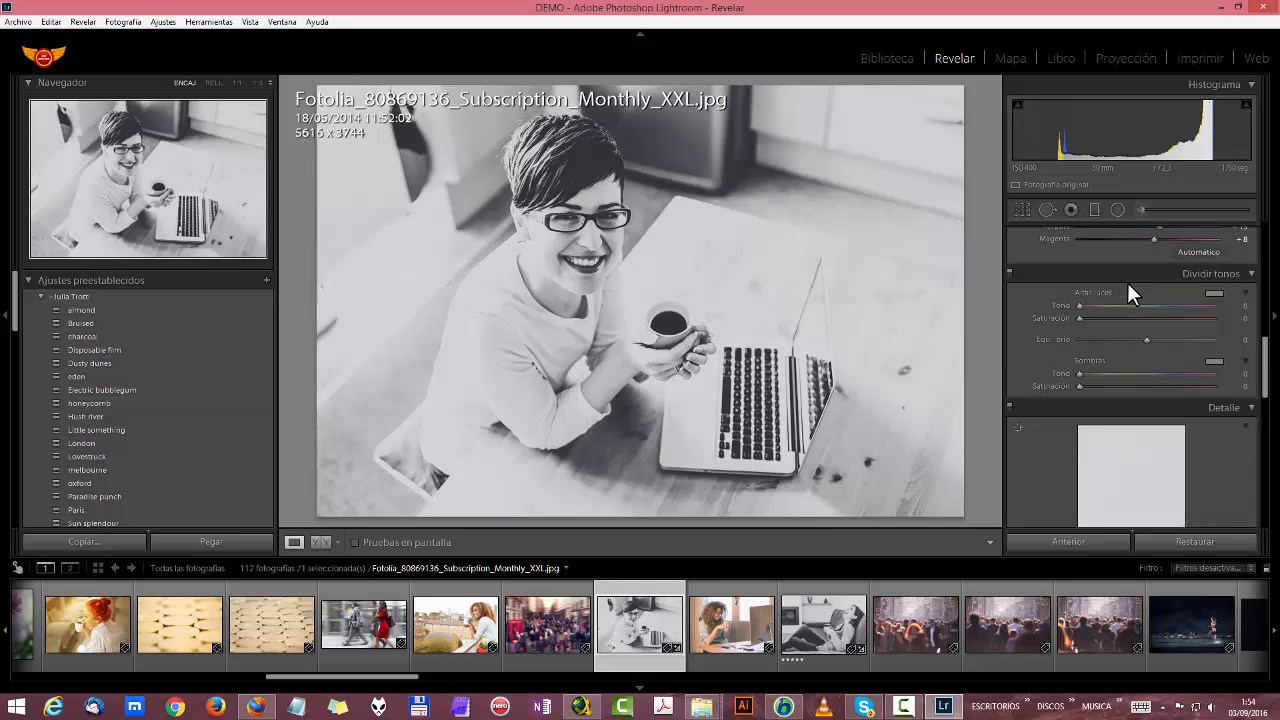
pyautogui.scroll(5, 1131, 295)
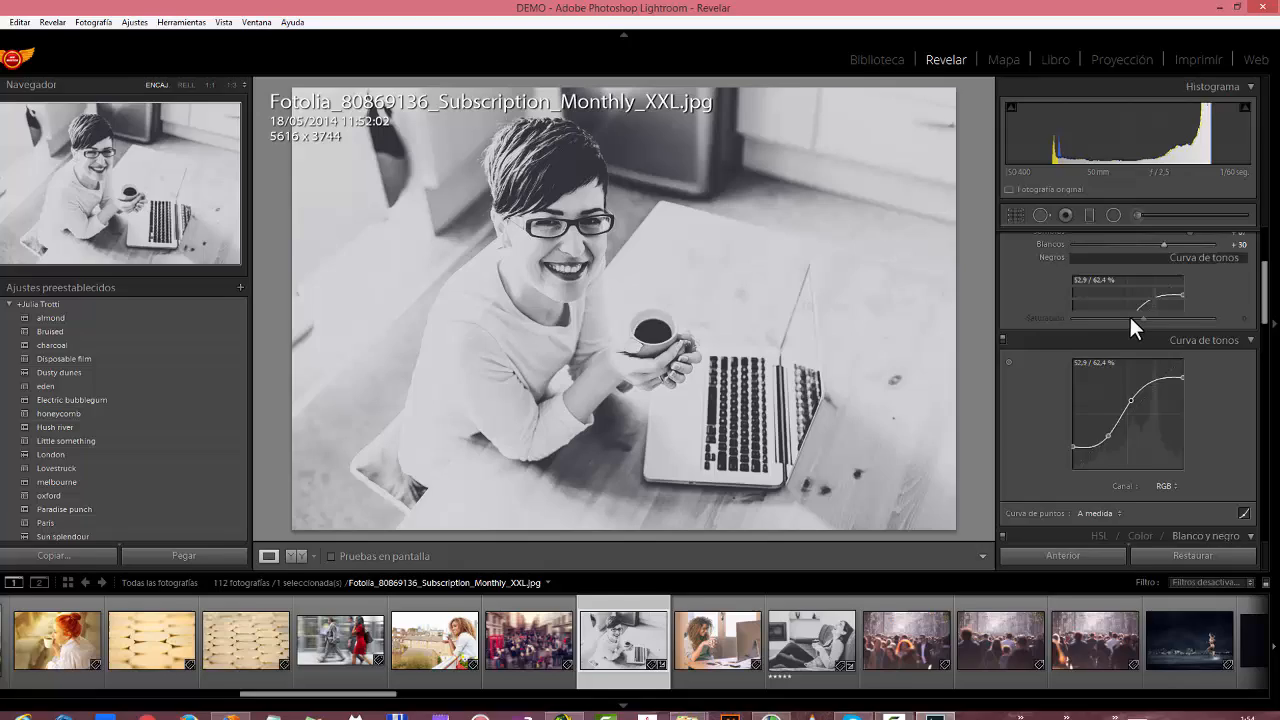
pyautogui.scroll(5, 1130, 317)
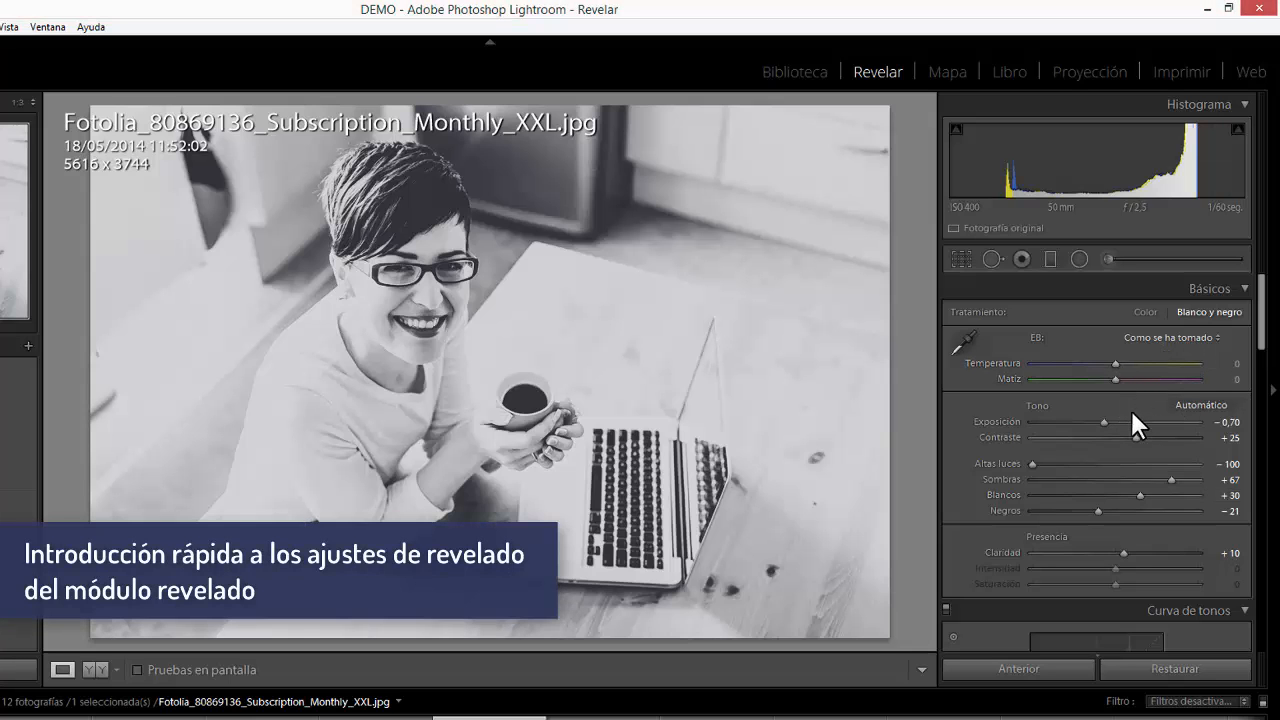
# Step: Set temperature to −20, tint to −26, exposure to −0.79, contrast to −20, shadows to +31, whites to −2 and blacks to +16
pyautogui.click(1115, 362)
pyautogui.moveTo(1115, 362); pyautogui.dragTo(1092, 430)
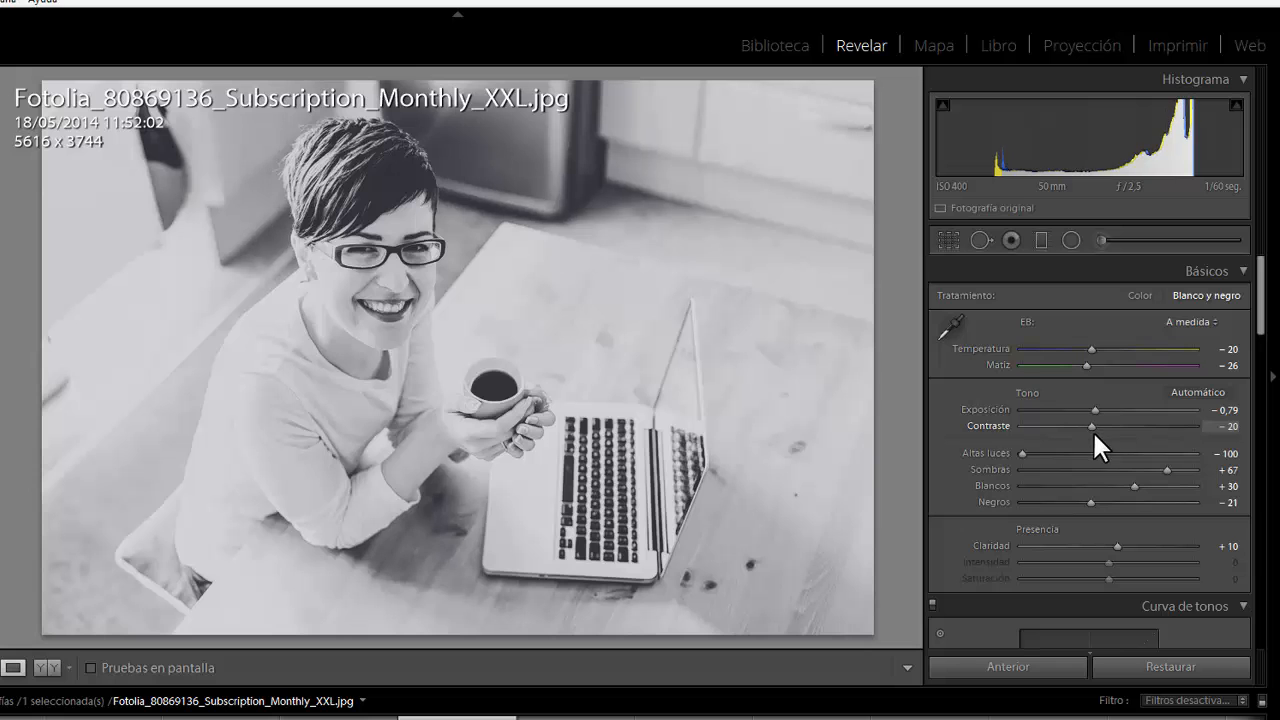
pyautogui.moveTo(1022, 453)
pyautogui.mouseDown()
pyautogui.moveTo(1091, 454)
pyautogui.moveTo(1020, 444)
pyautogui.mouseUp()
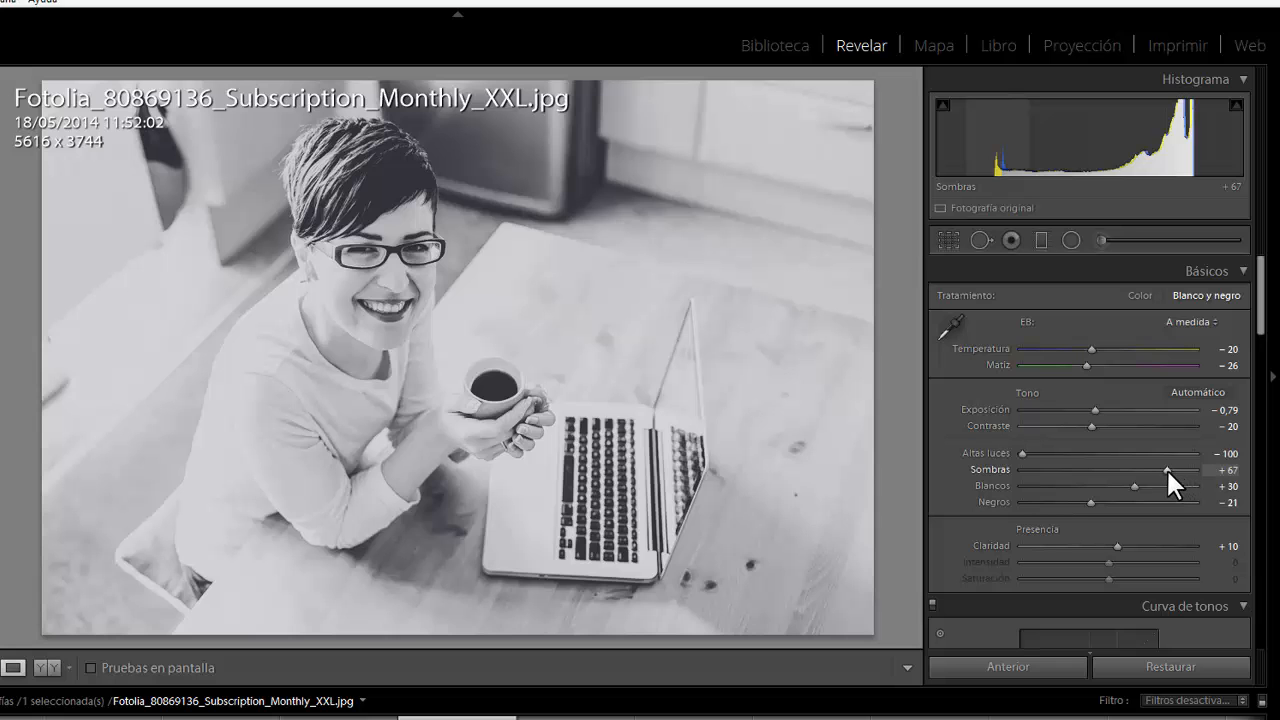
pyautogui.moveTo(1166, 467); pyautogui.dragTo(1123, 501)
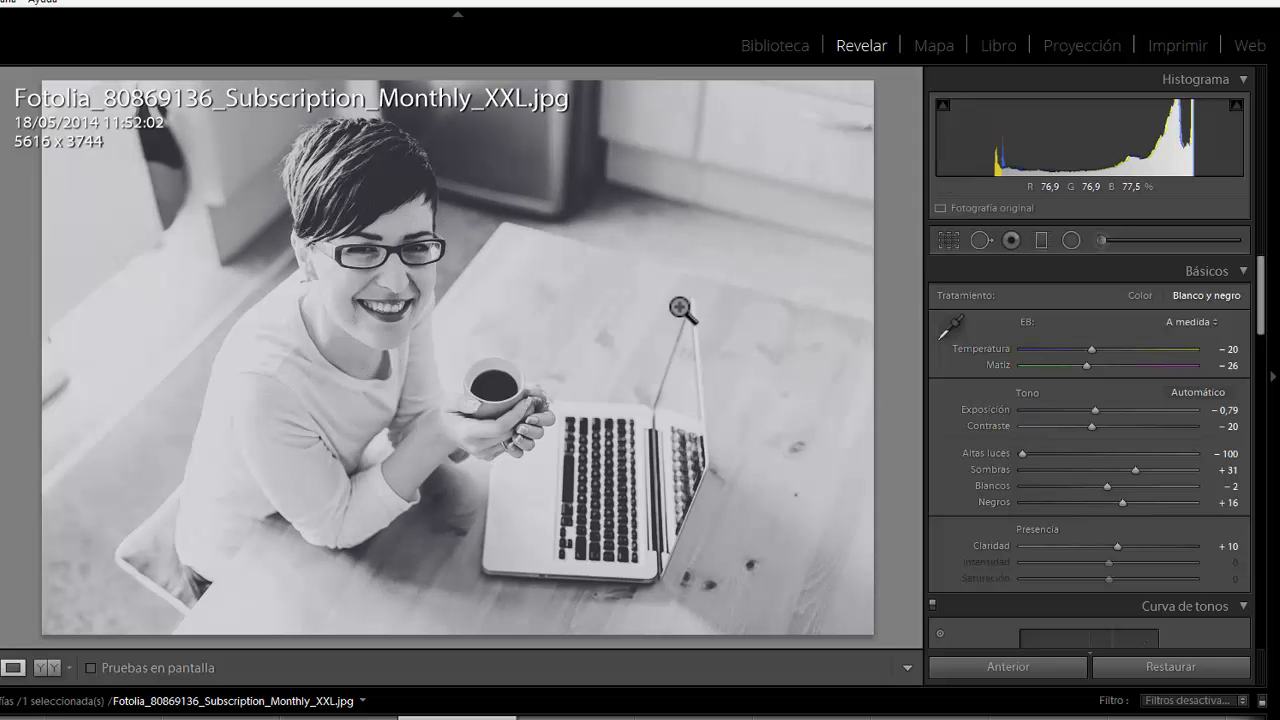
# Step: Try clarity at −39 and vibrance (Intensidad) at −51, reset vibrance to 0 and set clarity to +6
pyautogui.moveTo(1114, 545); pyautogui.dragTo(1073, 560)
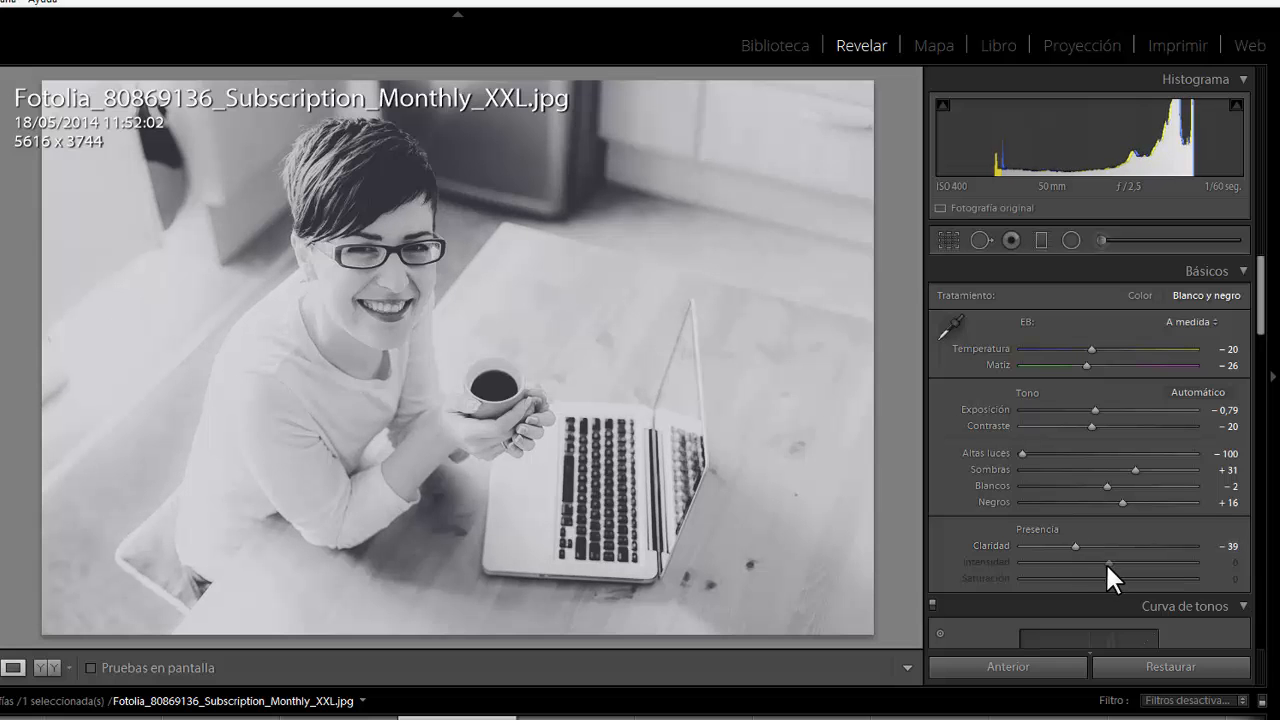
pyautogui.click(1109, 562)
pyautogui.moveTo(1109, 560); pyautogui.dragTo(1060, 562)
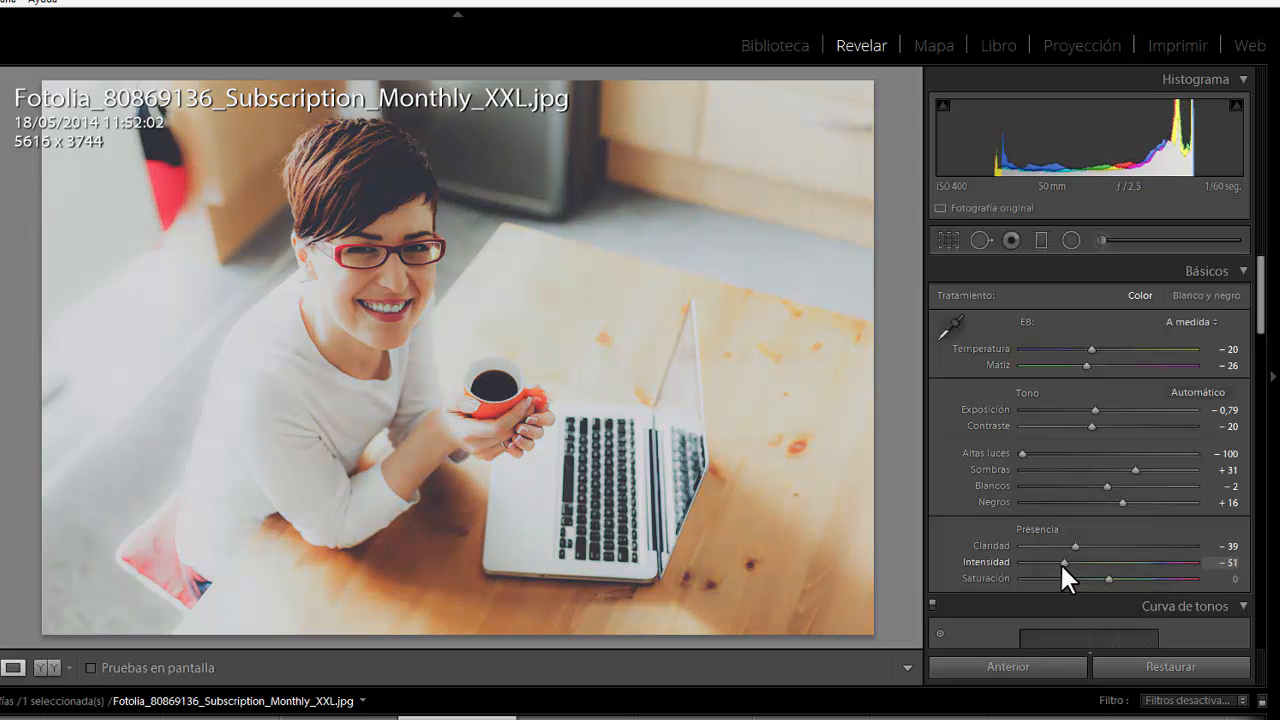
pyautogui.click(1226, 562)
pyautogui.write('0')
pyautogui.press('Return')
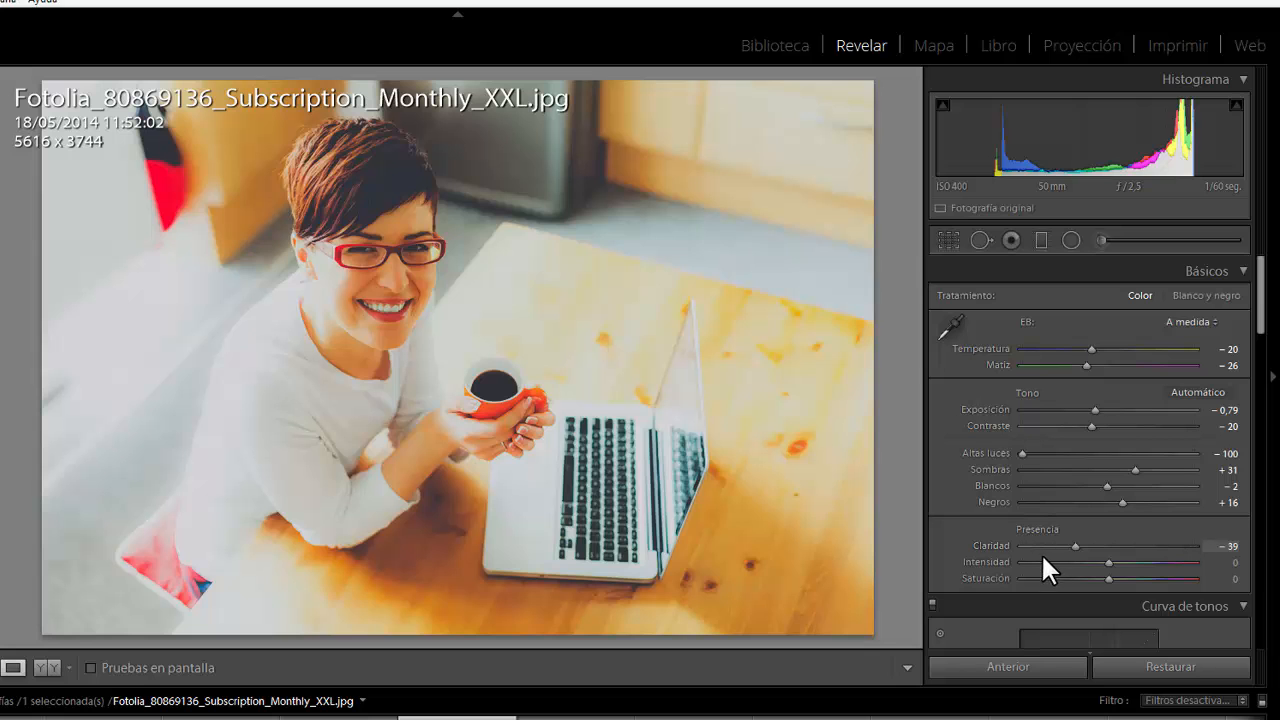
pyautogui.moveTo(1073, 545); pyautogui.dragTo(1122, 548)
# Step: Convert the photo to black and white and switch it back to colour with the HSL adjustments
pyautogui.scroll(-2, 1100, 450)
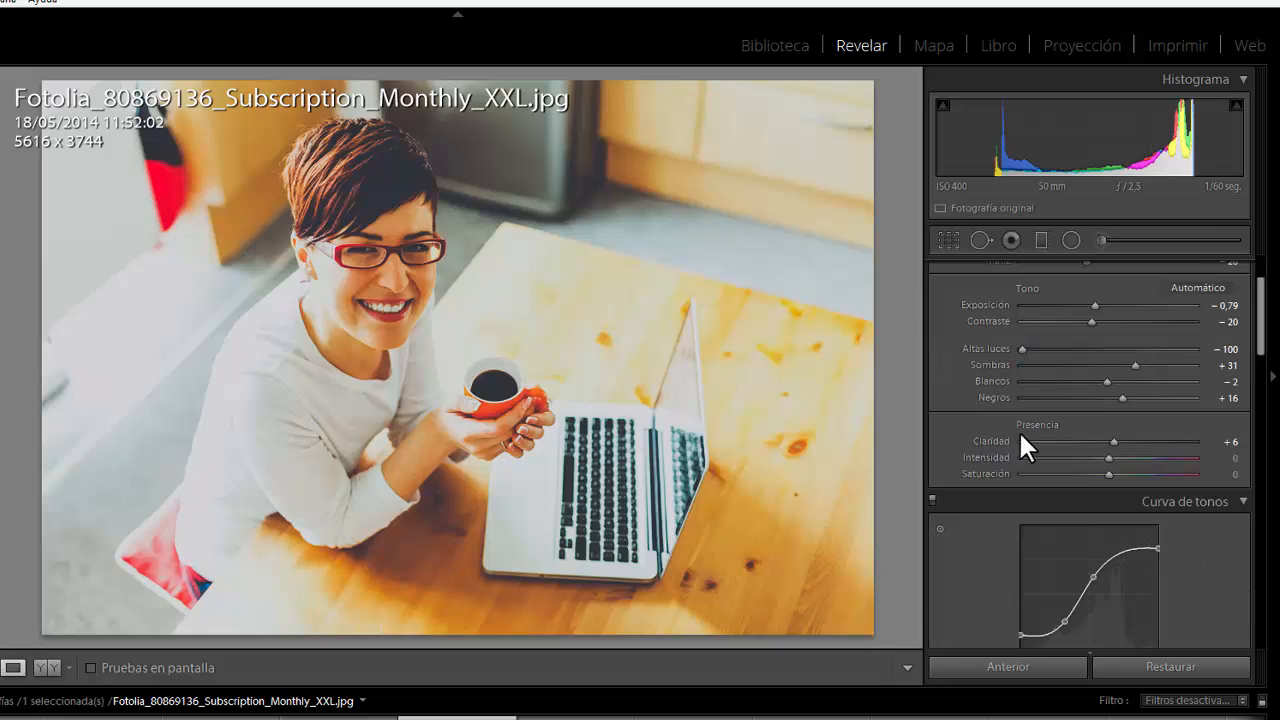
pyautogui.scroll(-5, 1212, 455)
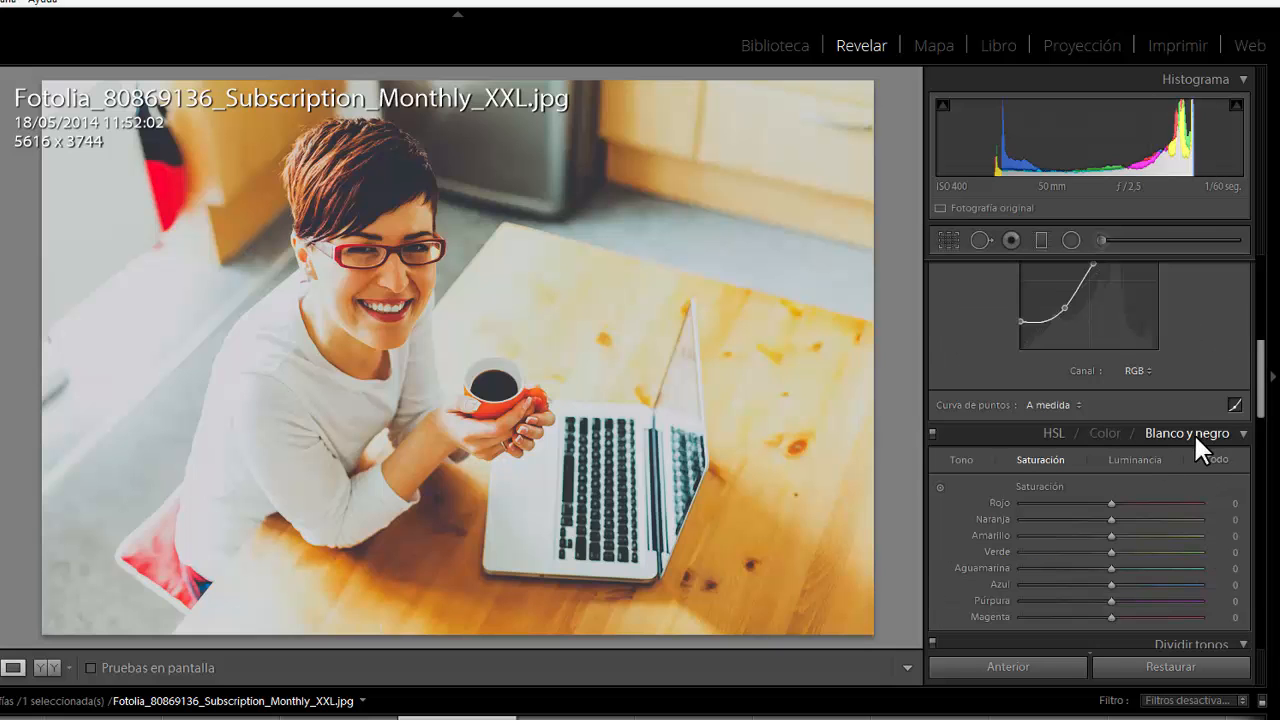
pyautogui.click(1193, 432)
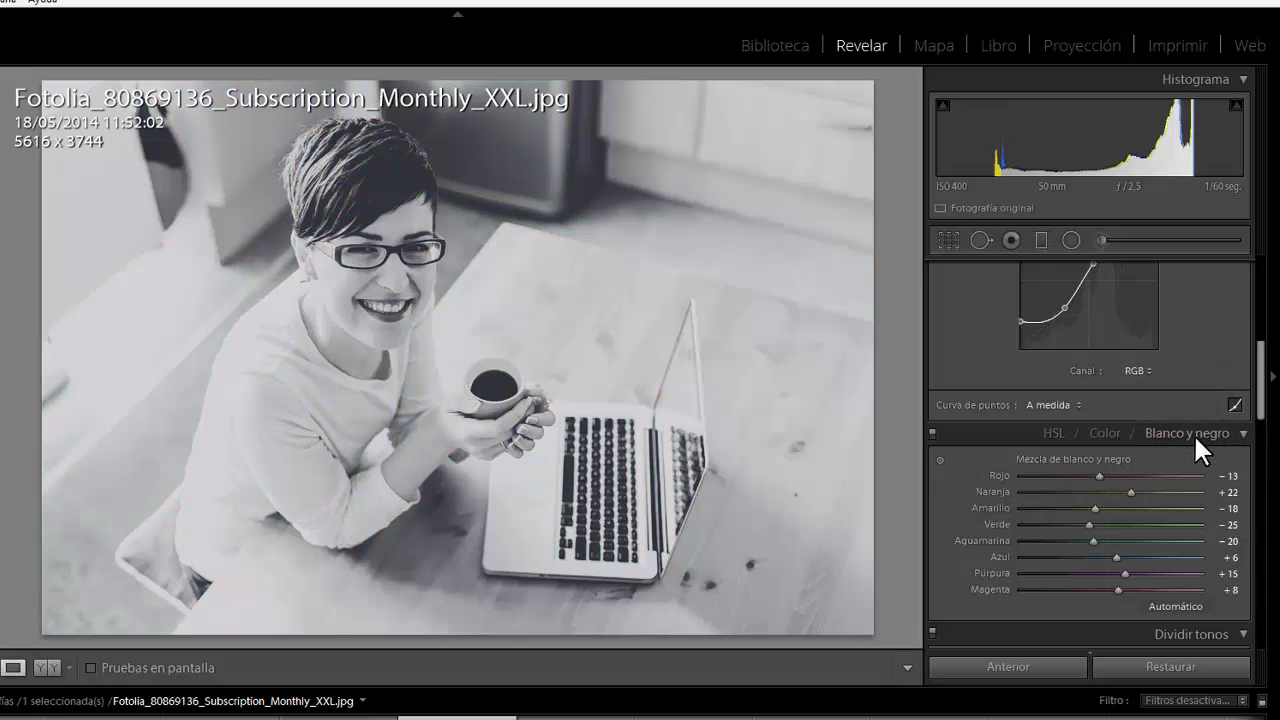
pyautogui.scroll(3, 1193, 435)
pyautogui.click(1057, 536)
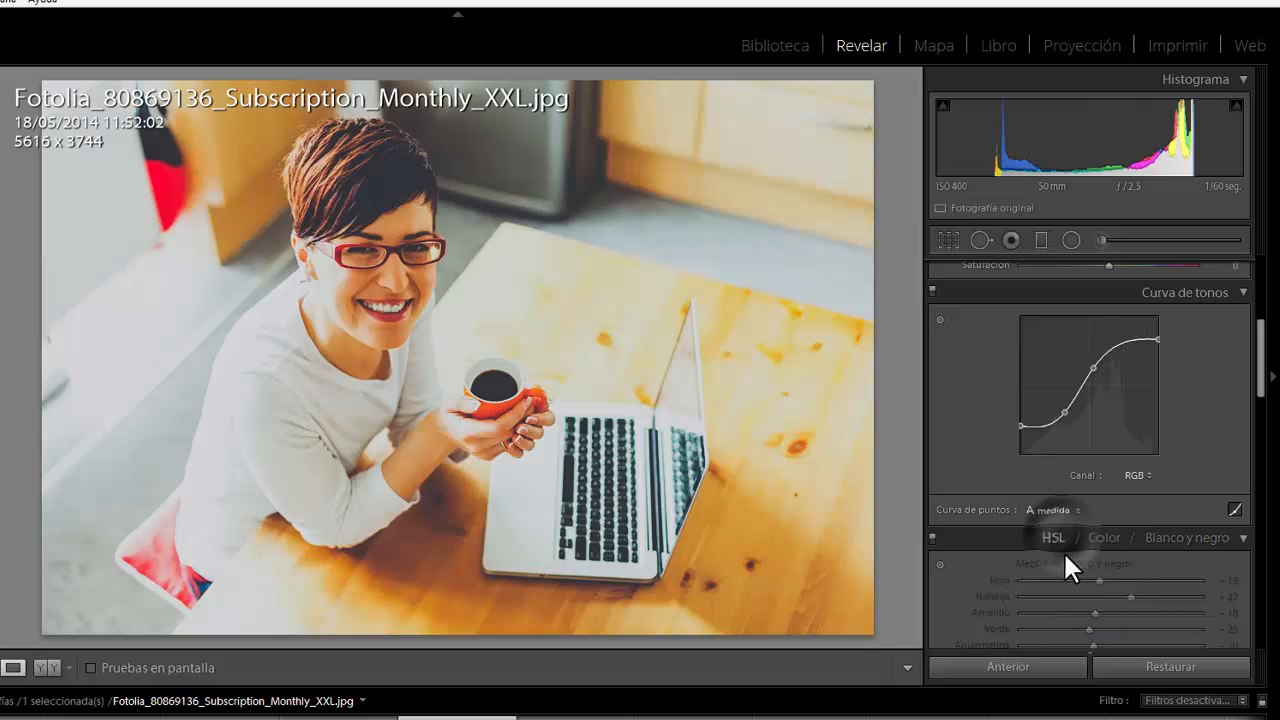
# Step: Set the saturation to +11 and convert the photo to black and white
pyautogui.scroll(2, 1063, 550)
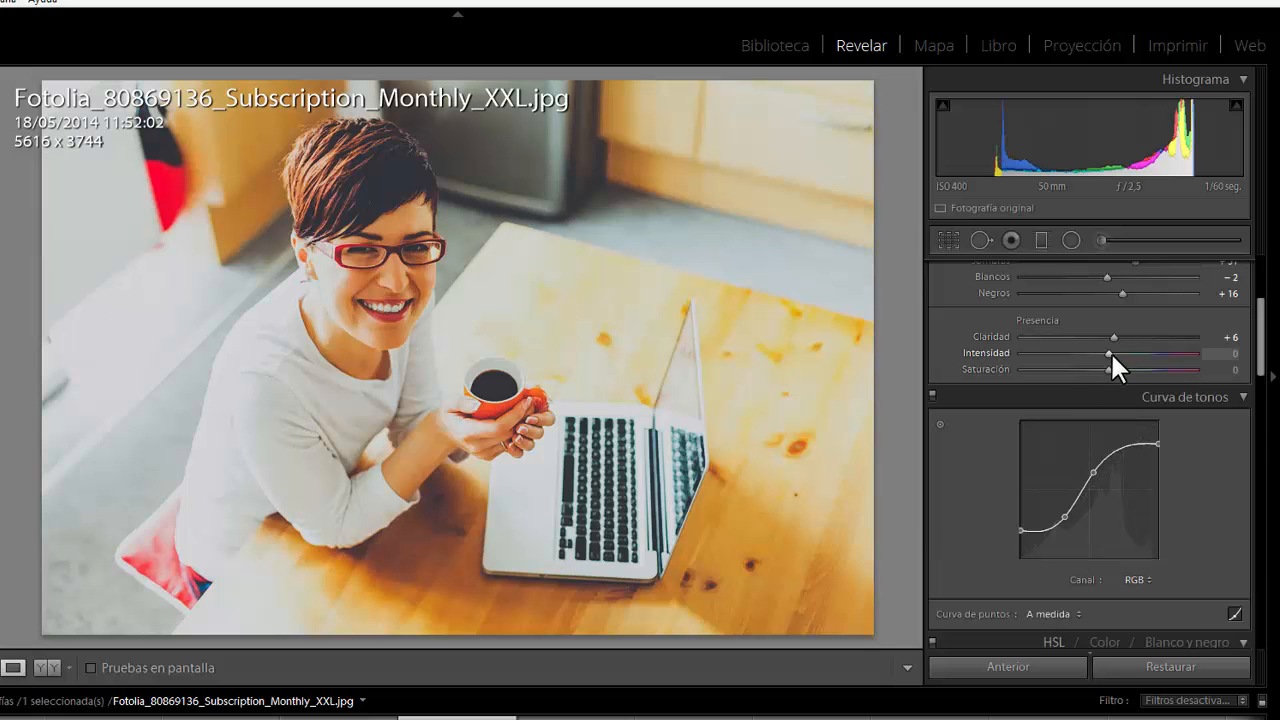
pyautogui.moveTo(1109, 353)
pyautogui.mouseDown()
pyautogui.moveTo(1121, 352)
pyautogui.moveTo(1090, 353)
pyautogui.moveTo(1118, 372)
pyautogui.mouseUp()
pyautogui.scroll(-3, 1113, 395)
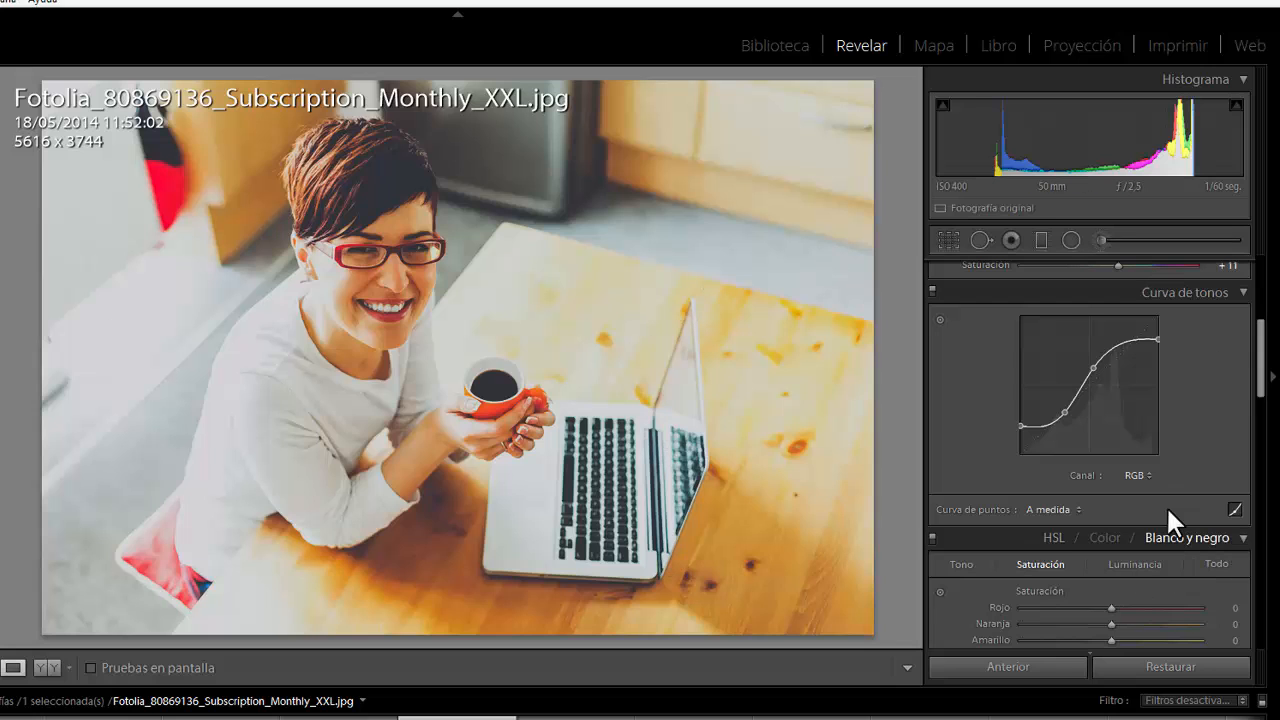
pyautogui.click(1186, 537)
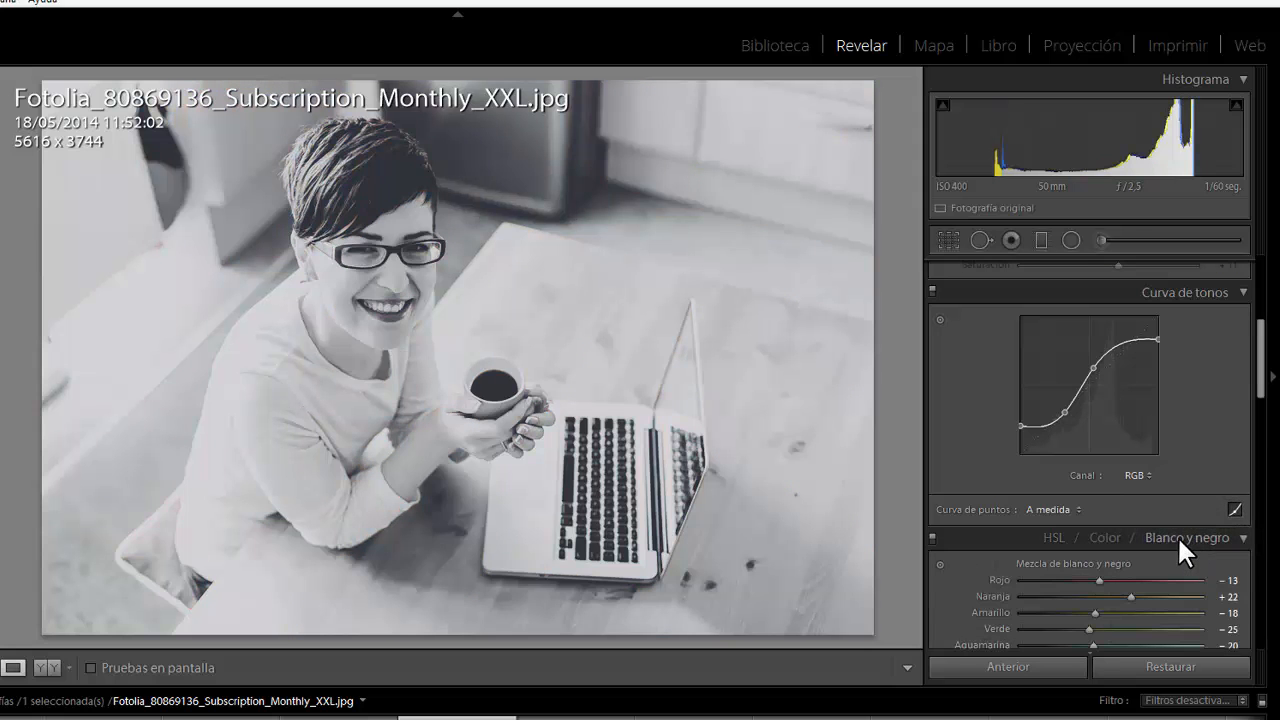
# Step: Set red to +11 and orange to +19 in the black-and-white mix
pyautogui.scroll(-3, 1177, 536)
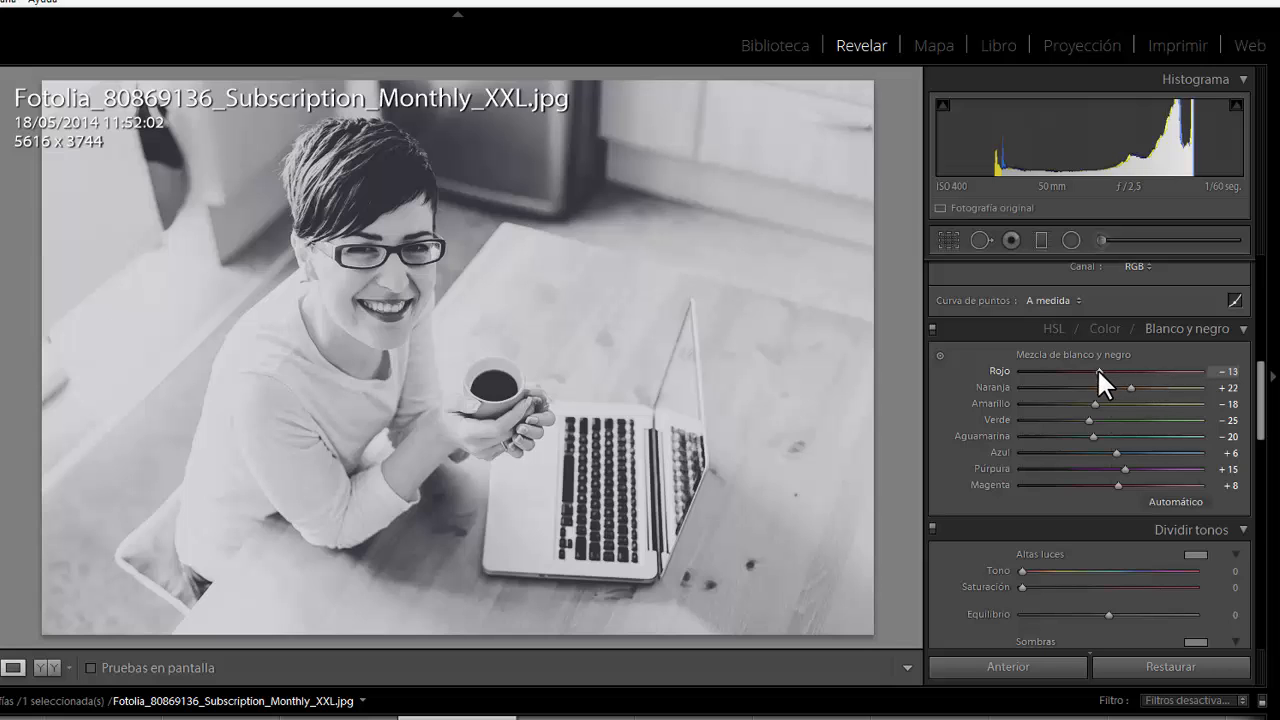
pyautogui.moveTo(1100, 371); pyautogui.dragTo(1128, 370)
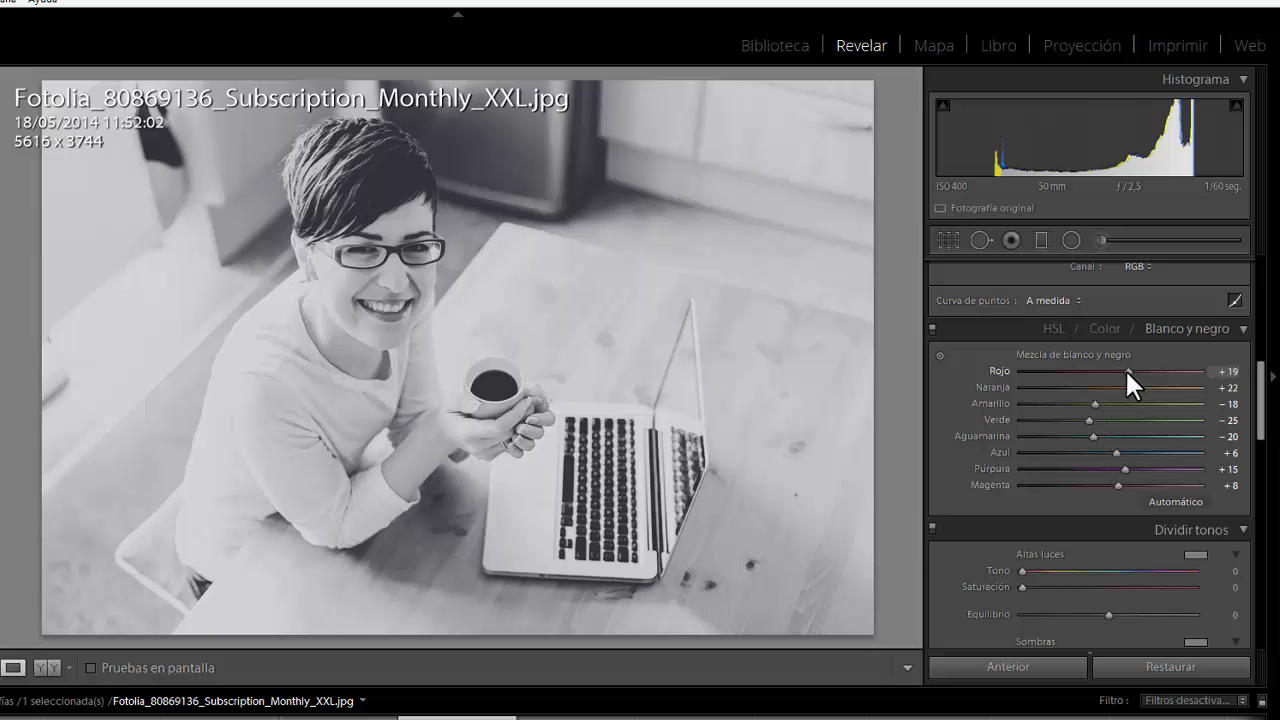
pyautogui.moveTo(1130, 384)
pyautogui.mouseDown()
pyautogui.moveTo(1153, 386)
pyautogui.moveTo(1127, 388)
pyautogui.mouseUp()
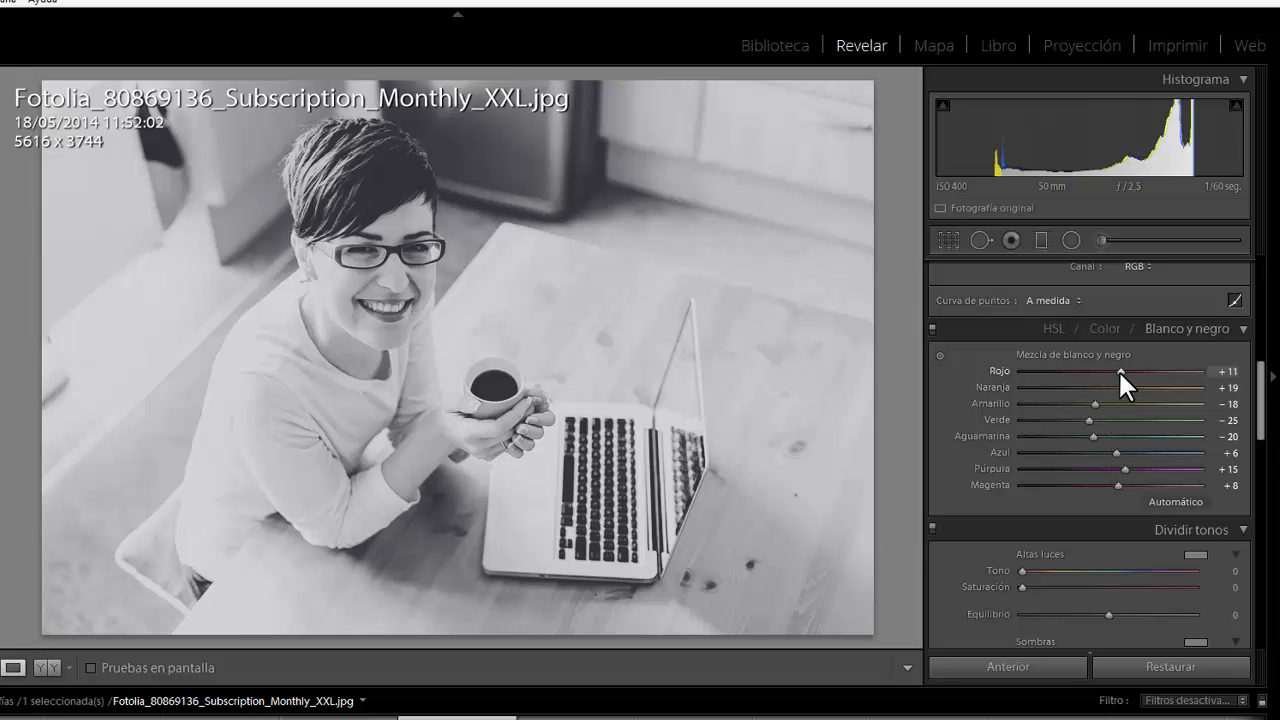
# Step: Compare the photo's reds in colour and in black and white, and raise red to +16 in the mix
pyautogui.click(1056, 327)
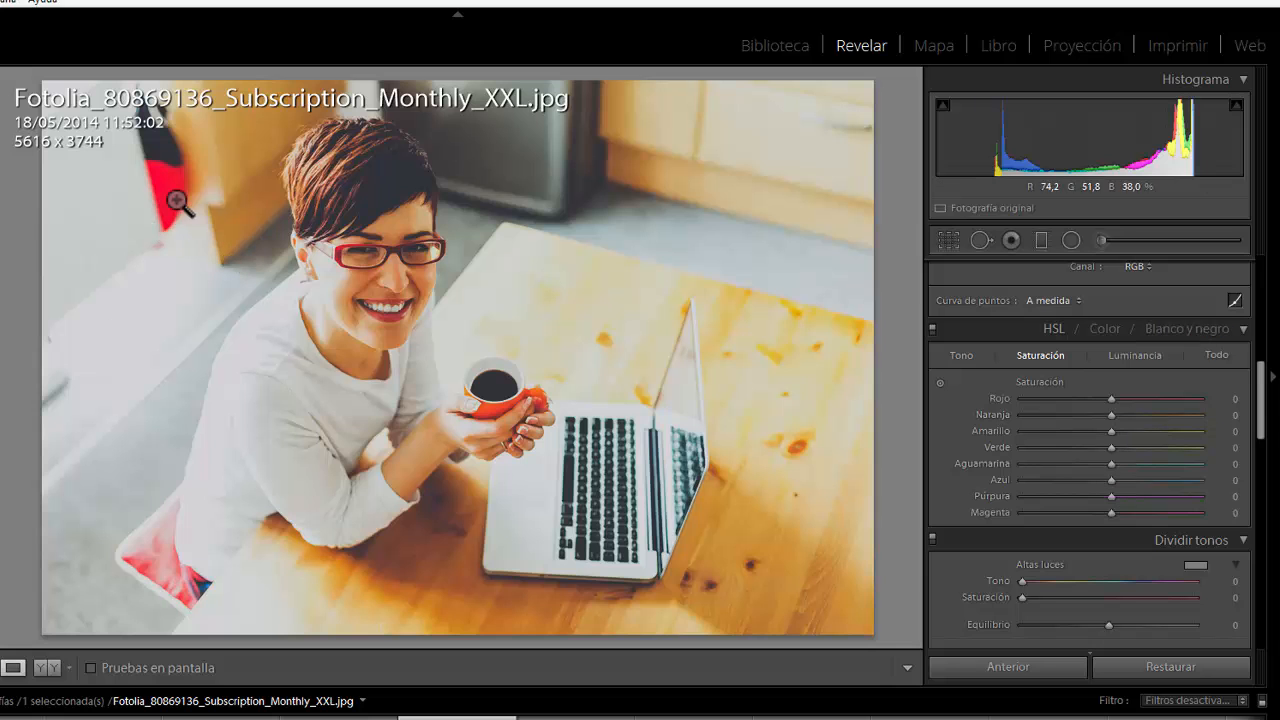
pyautogui.click(1188, 327)
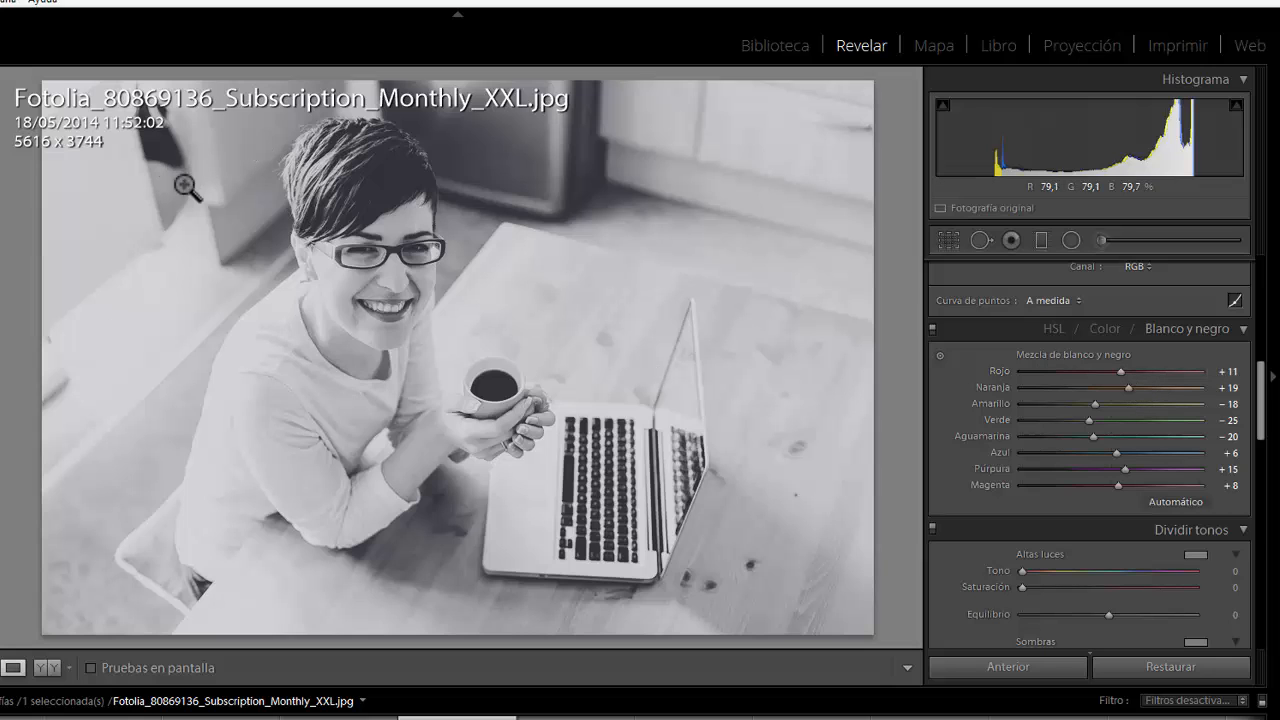
pyautogui.moveTo(1121, 368)
pyautogui.mouseDown()
pyautogui.moveTo(1151, 370)
pyautogui.moveTo(1071, 368)
pyautogui.moveTo(1127, 374)
pyautogui.mouseUp()
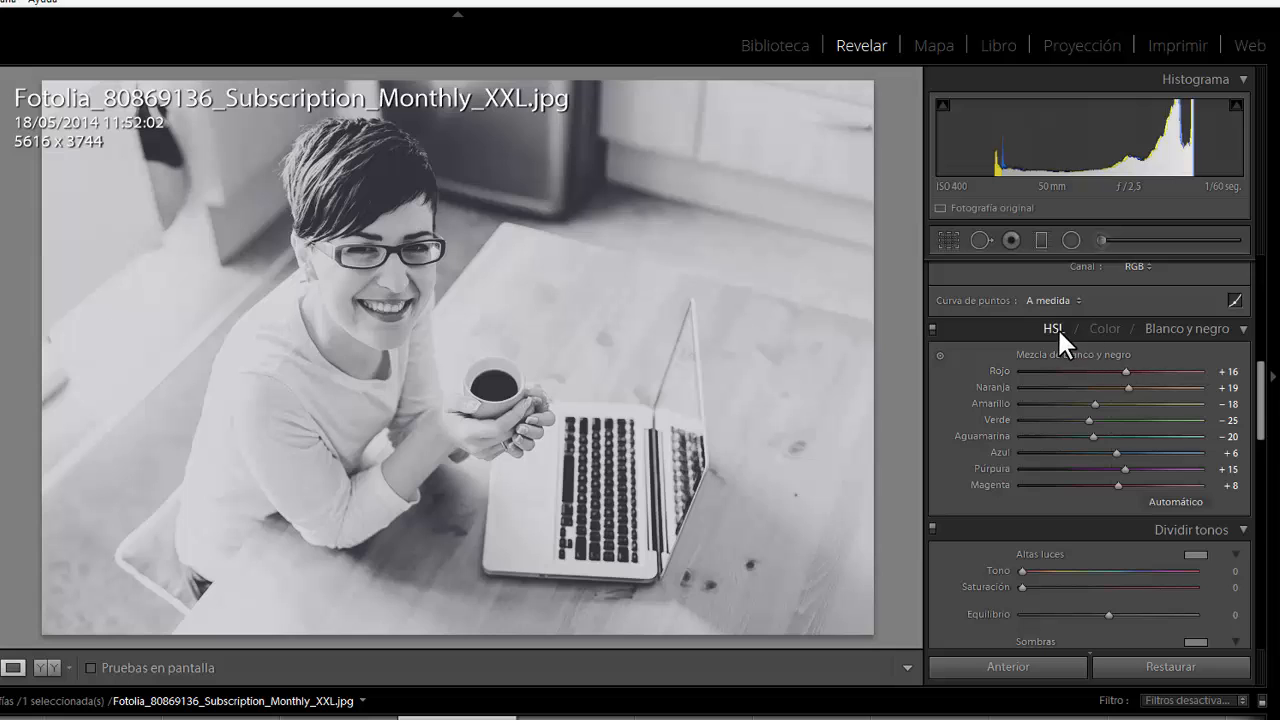
# Step: Check the colour version again and set the black-and-white mix to red +11, orange +12, yellow −29, green −26 and aqua −23
pyautogui.click(1055, 327)
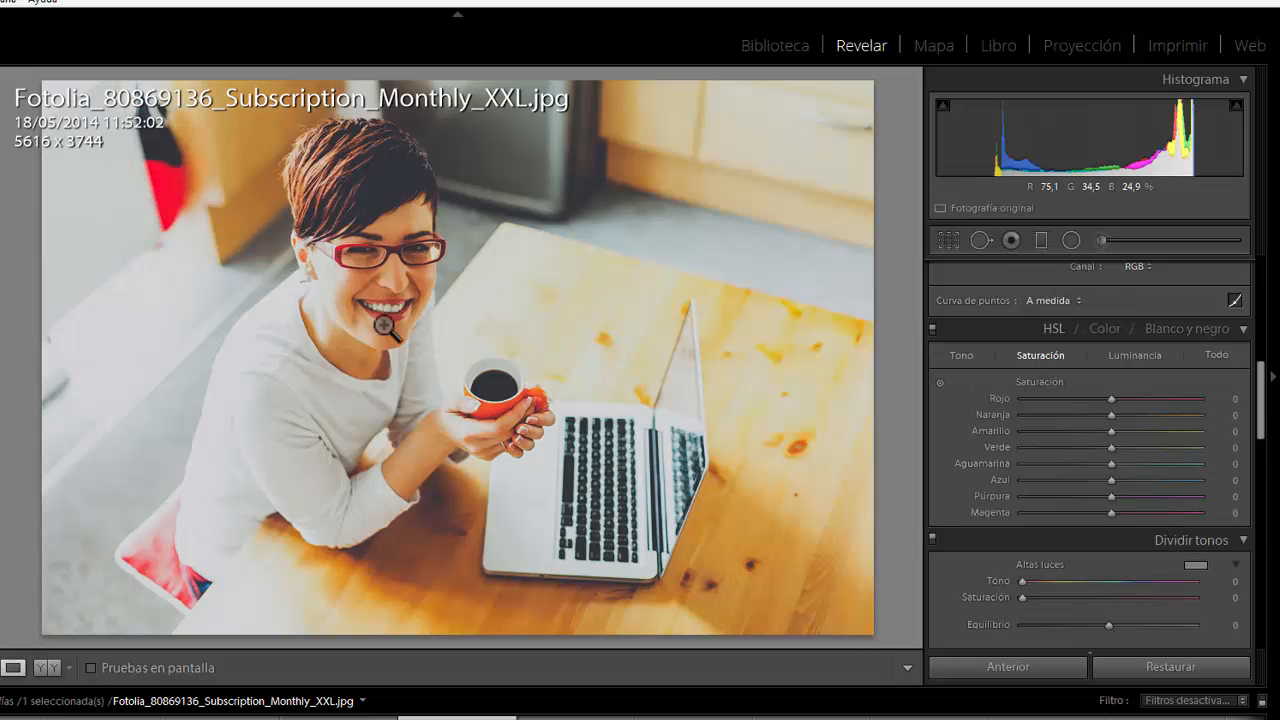
pyautogui.click(1169, 328)
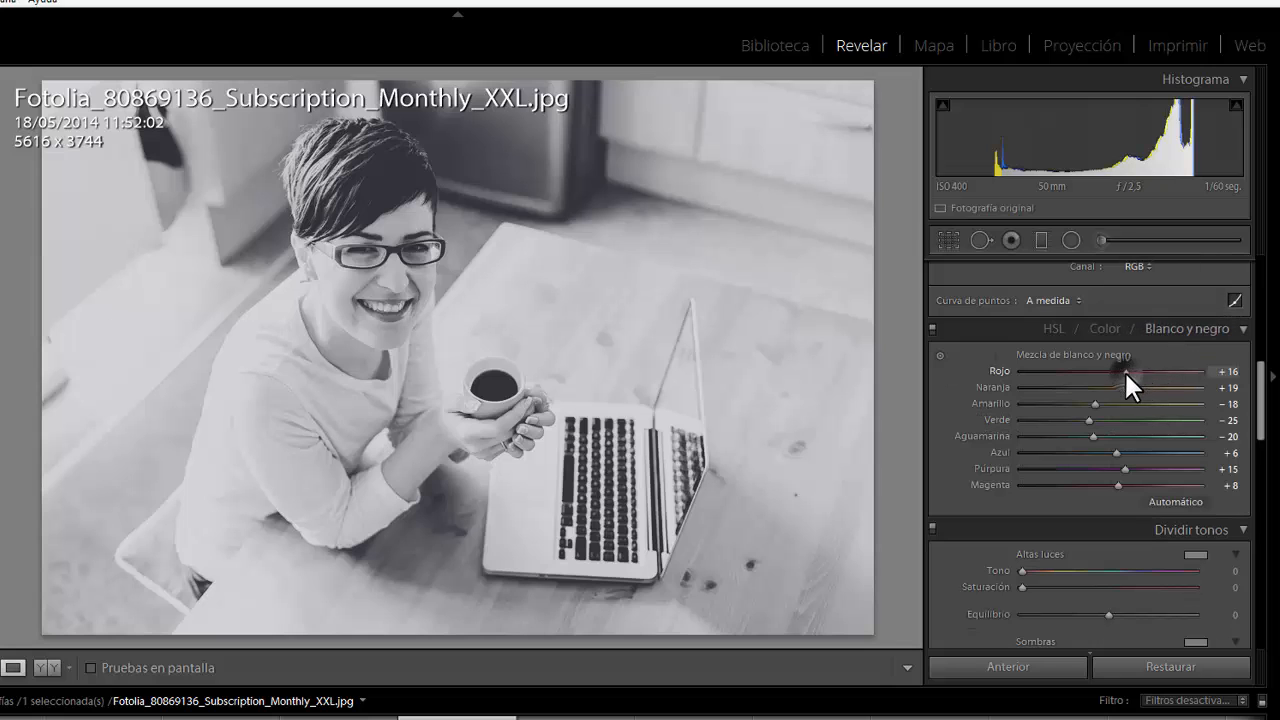
pyautogui.moveTo(1124, 370); pyautogui.dragTo(1090, 434)
# Step: Split-tone the photo with highlights at hue 41 and saturation 31, and shadows at hue 212 and saturation 31
pyautogui.scroll(-2, 1098, 444)
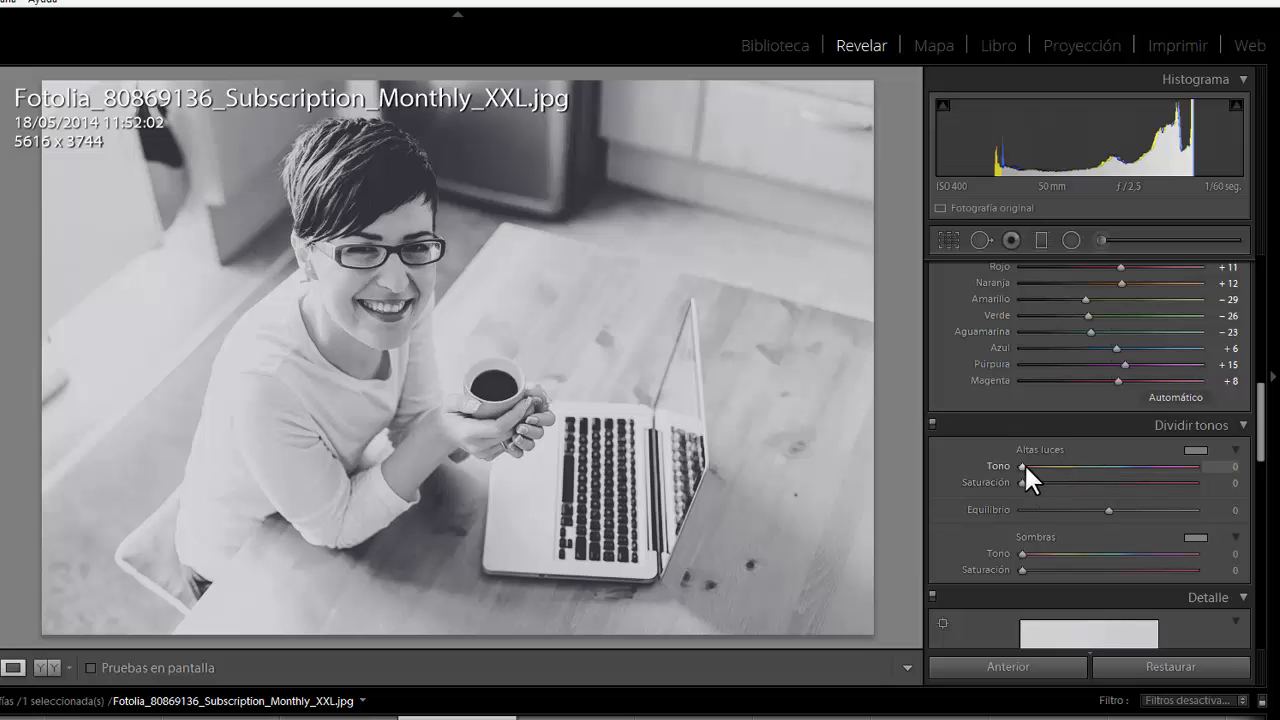
pyautogui.moveTo(1024, 462)
pyautogui.mouseDown()
pyautogui.moveTo(1053, 468)
pyautogui.moveTo(1022, 470)
pyautogui.moveTo(1042, 486)
pyautogui.moveTo(1030, 483)
pyautogui.moveTo(1063, 490)
pyautogui.moveTo(1030, 491)
pyautogui.moveTo(1027, 477)
pyautogui.mouseUp()
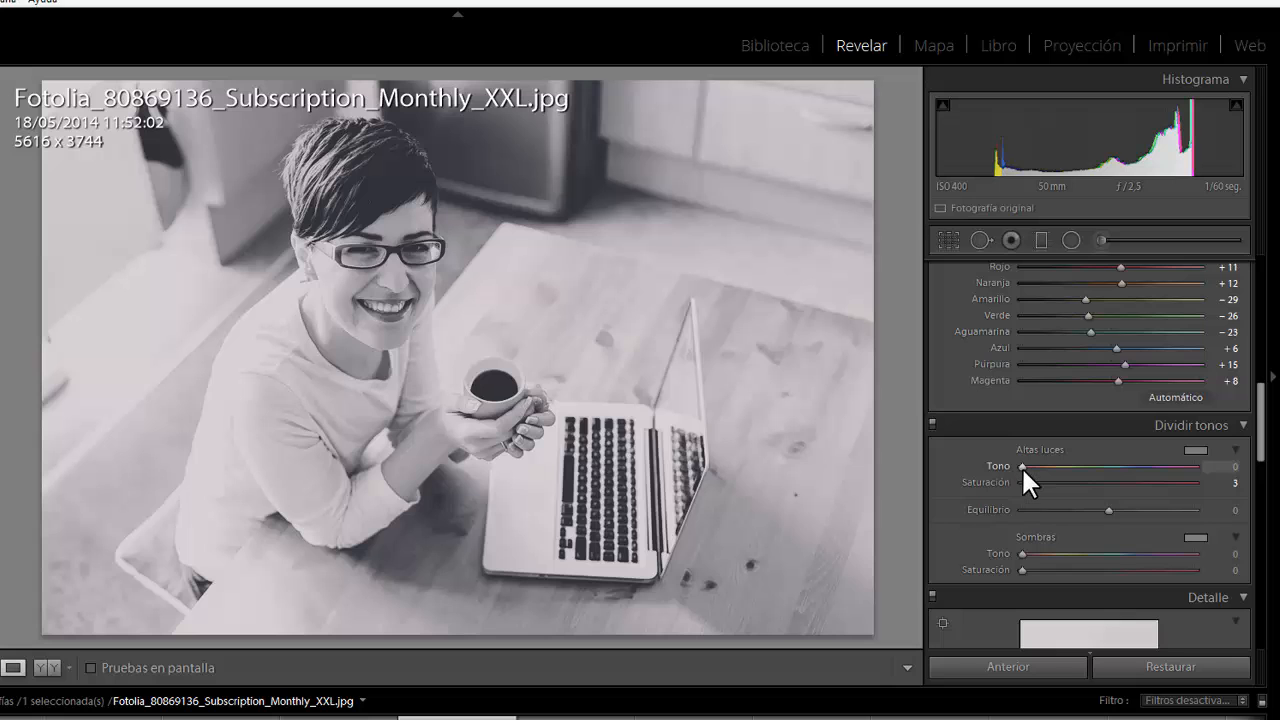
pyautogui.moveTo(1023, 463); pyautogui.dragTo(1140, 478)
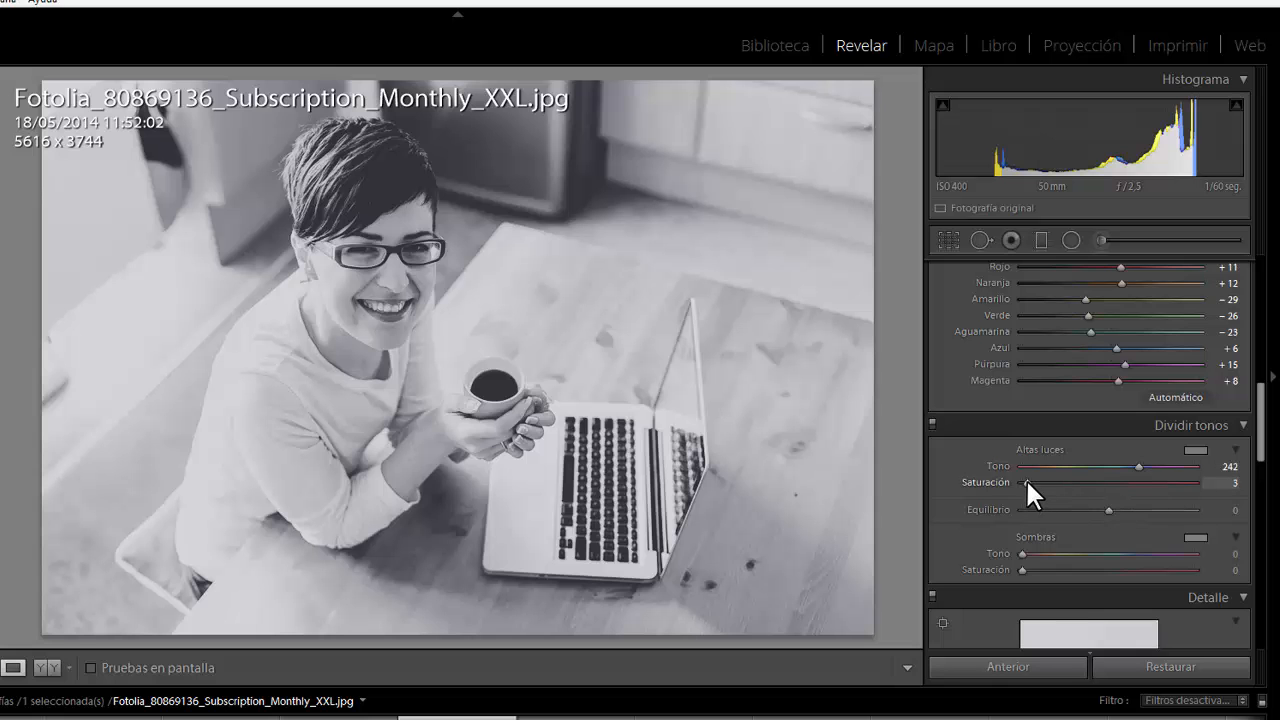
pyautogui.moveTo(1030, 482)
pyautogui.mouseDown()
pyautogui.moveTo(1181, 491)
pyautogui.moveTo(1054, 480)
pyautogui.moveTo(1137, 466)
pyautogui.moveTo(1043, 465)
pyautogui.mouseUp()
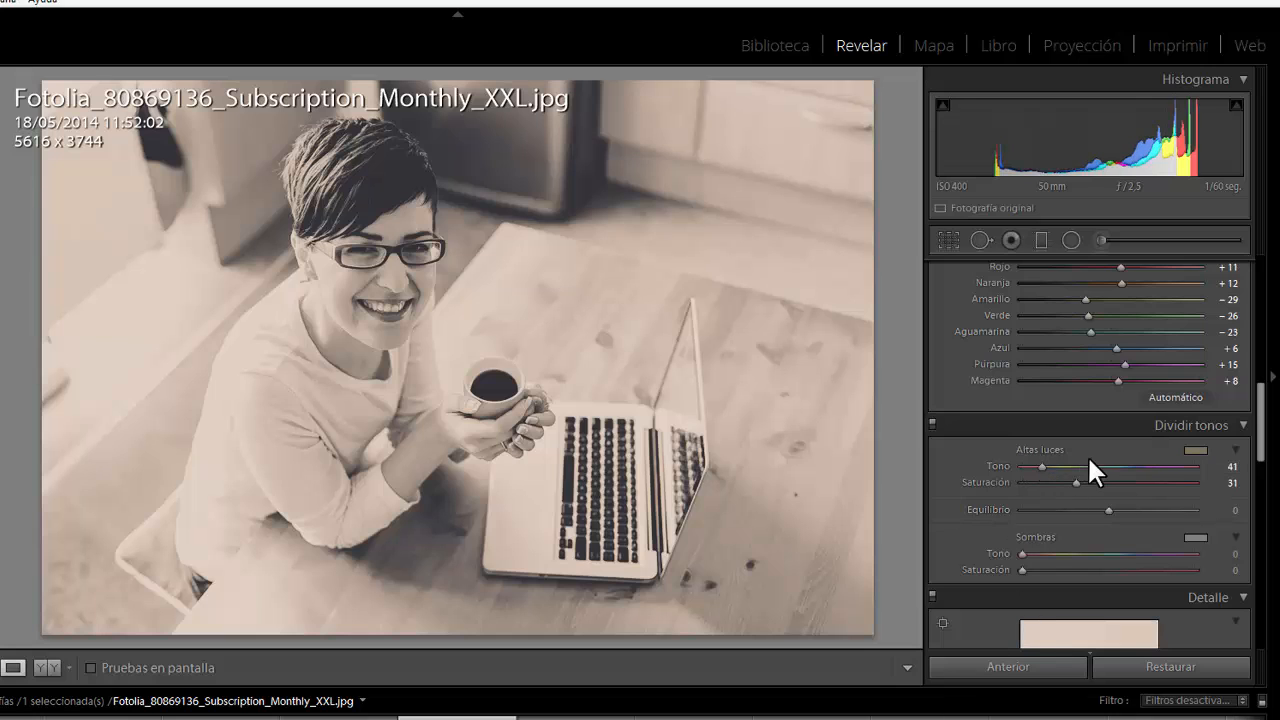
pyautogui.scroll(-2, 1151, 471)
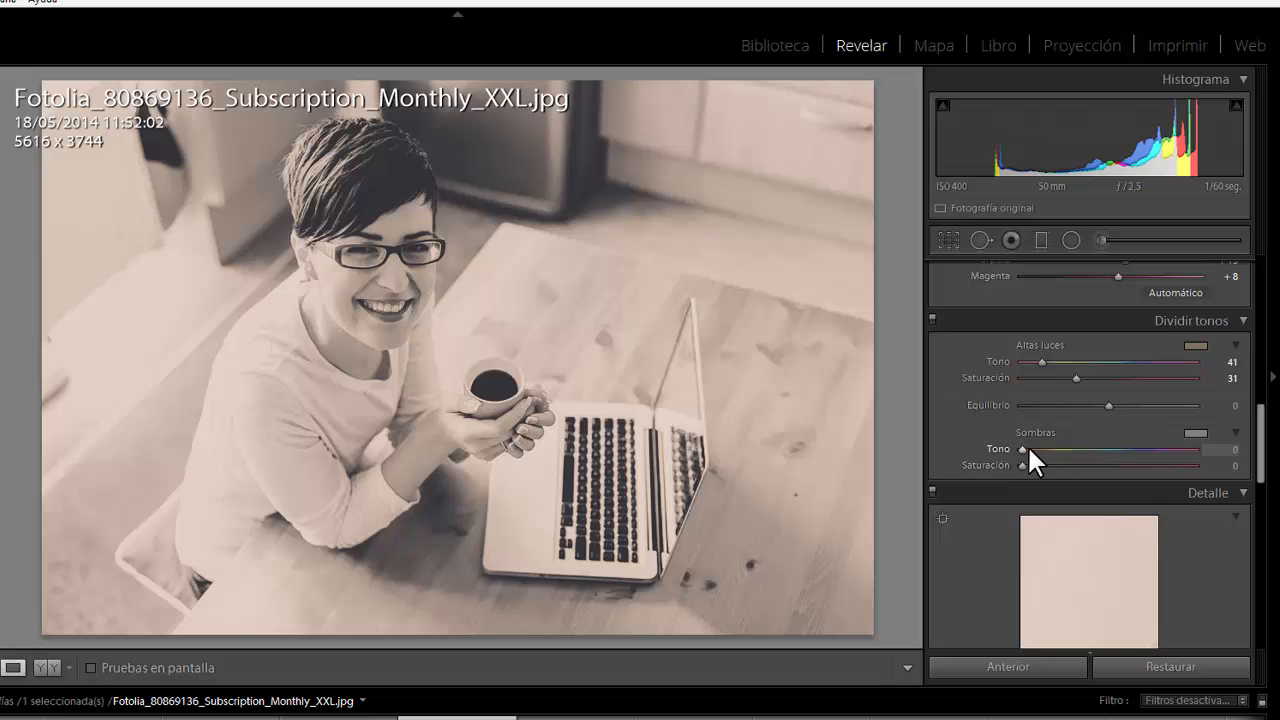
pyautogui.moveTo(1020, 463); pyautogui.dragTo(1126, 460)
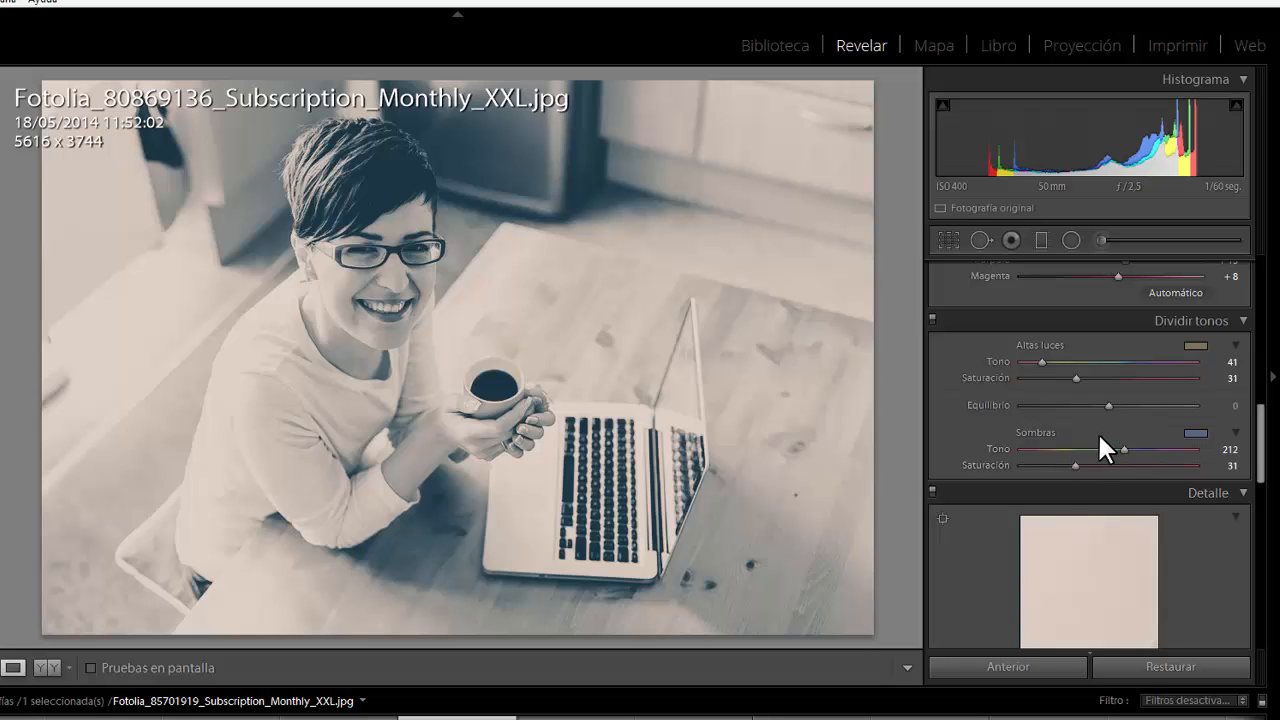
# Step: Set the sharpening amount to 97 and the sharpening detail to 35 for the laptop photo
pyautogui.scroll(-2, 1098, 432)
pyautogui.scroll(-2, 1137, 451)
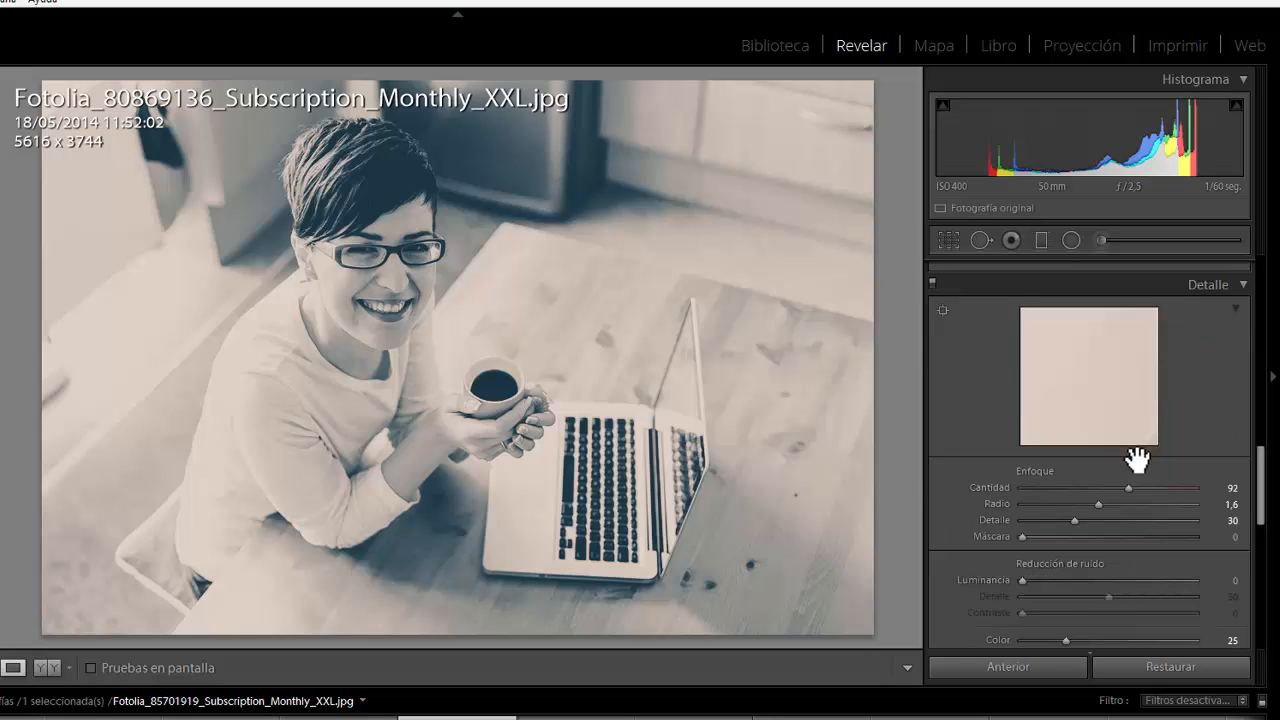
pyautogui.moveTo(1127, 487); pyautogui.dragTo(1034, 543)
# Step: Set luminance noise reduction to 10, with its detail at 47 and its contrast at 4
pyautogui.scroll(-3, 1049, 538)
pyautogui.click(1021, 476)
pyautogui.moveTo(1020, 477)
pyautogui.mouseDown()
pyautogui.moveTo(1066, 486)
pyautogui.moveTo(1040, 488)
pyautogui.mouseUp()
pyautogui.click(1104, 493)
pyautogui.moveTo(1099, 494); pyautogui.dragTo(1104, 494)
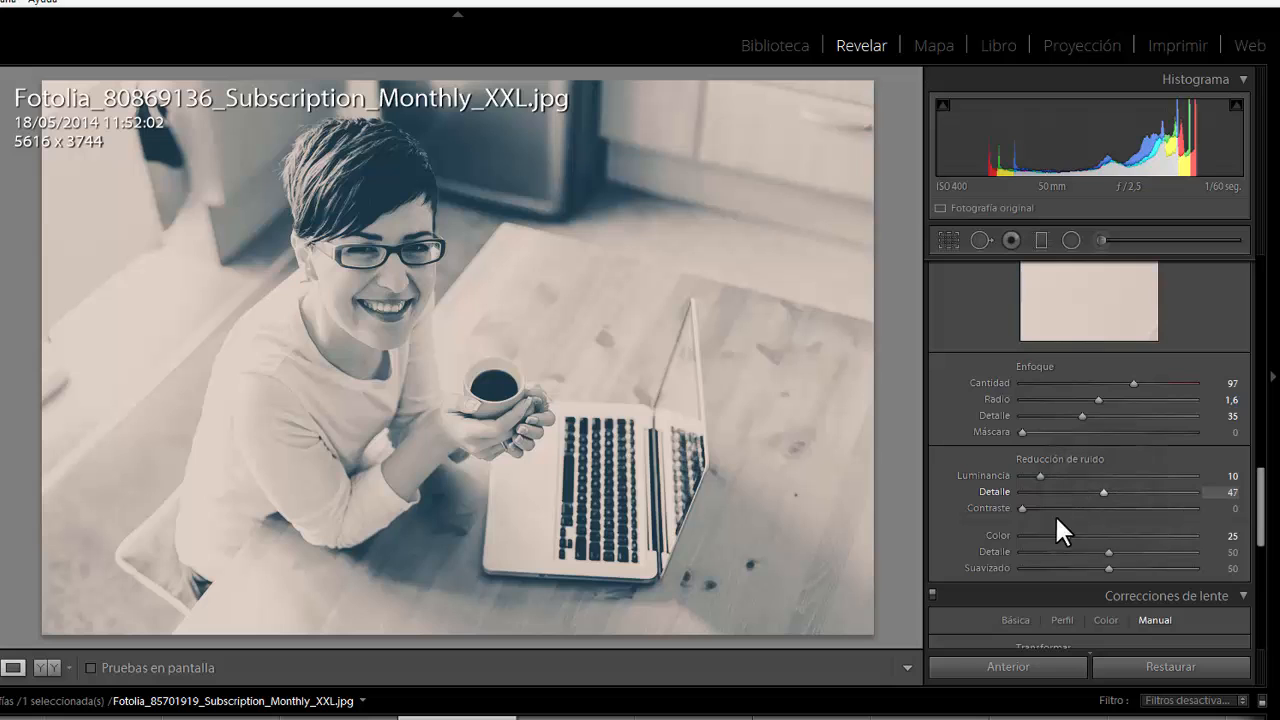
pyautogui.moveTo(1023, 508)
pyautogui.mouseDown()
pyautogui.moveTo(1101, 511)
pyautogui.moveTo(1026, 506)
pyautogui.mouseUp()
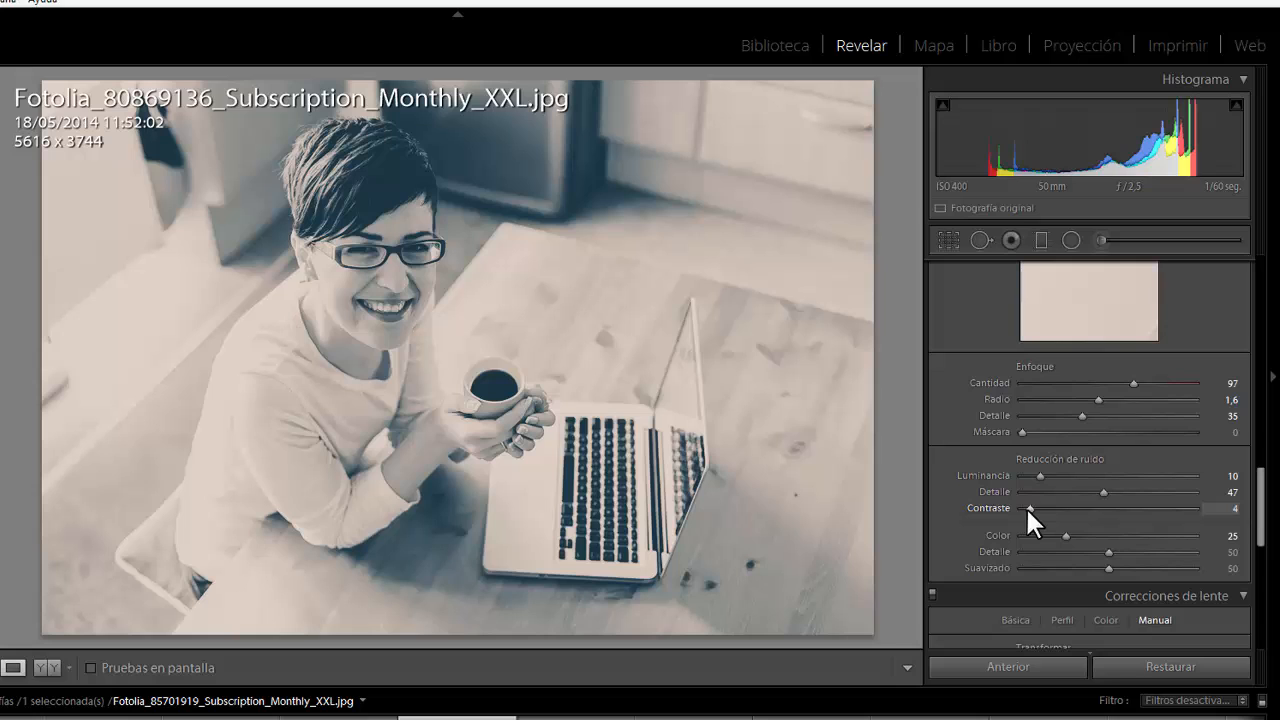
# Step: Set color noise reduction to 32, with its detail at 51 and its smoothness at 45
pyautogui.scroll(-2, 1060, 466)
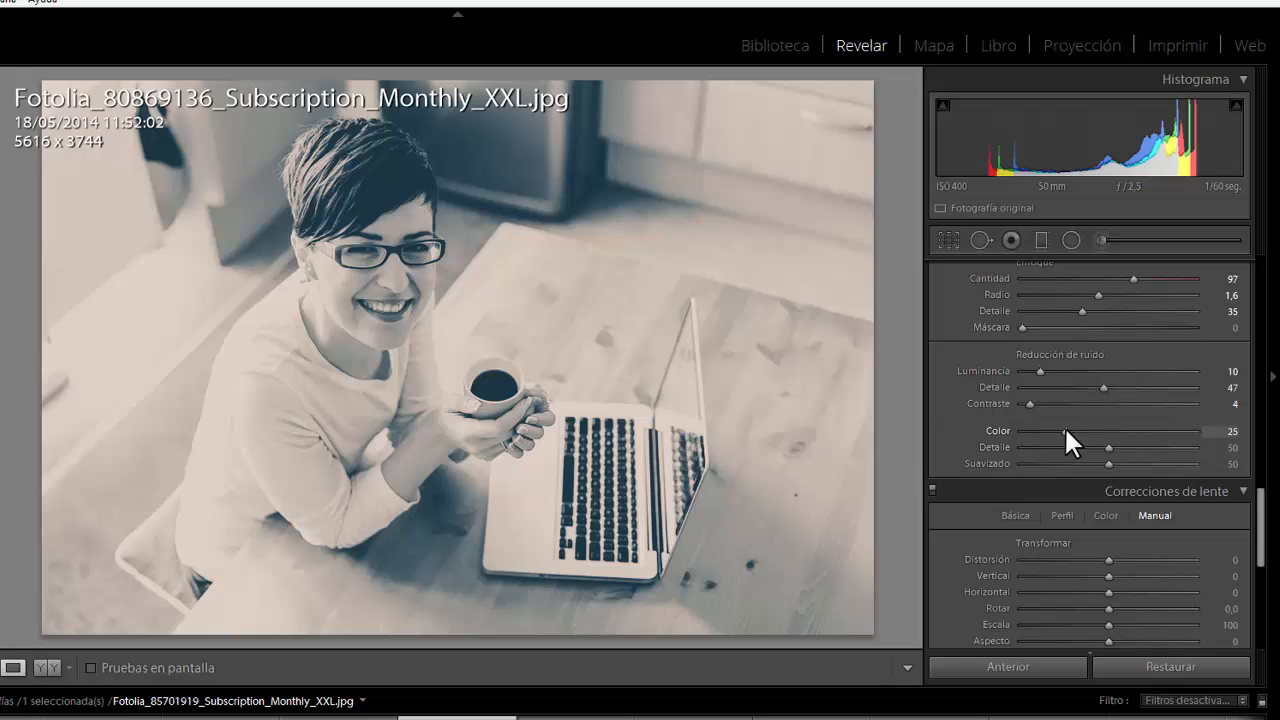
pyautogui.moveTo(1075, 429)
pyautogui.mouseDown()
pyautogui.moveTo(1102, 432)
pyautogui.moveTo(1076, 437)
pyautogui.mouseUp()
pyautogui.scroll(3, 1112, 425)
pyautogui.scroll(-2, 1135, 355)
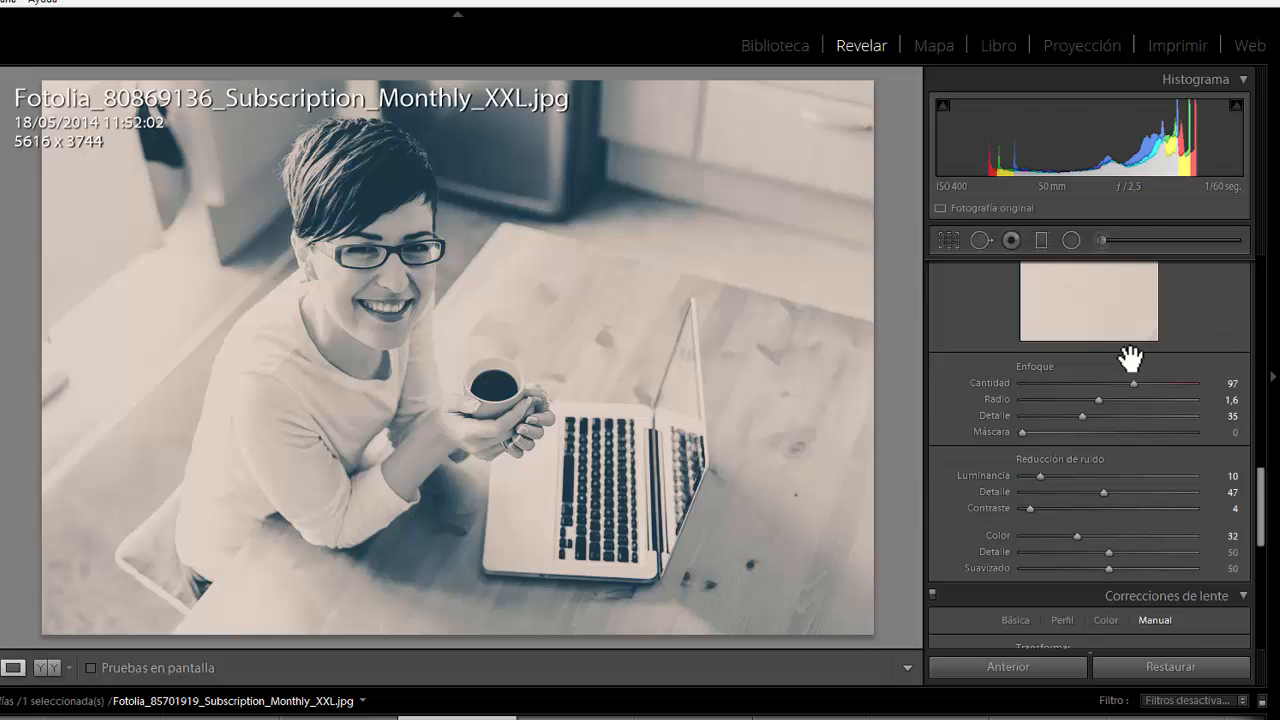
pyautogui.moveTo(1110, 551); pyautogui.dragTo(1050, 560)
# Step: Try a manual lens distortion correction of +22 on the laptop photo and undo it
pyautogui.scroll(-4, 1128, 500)
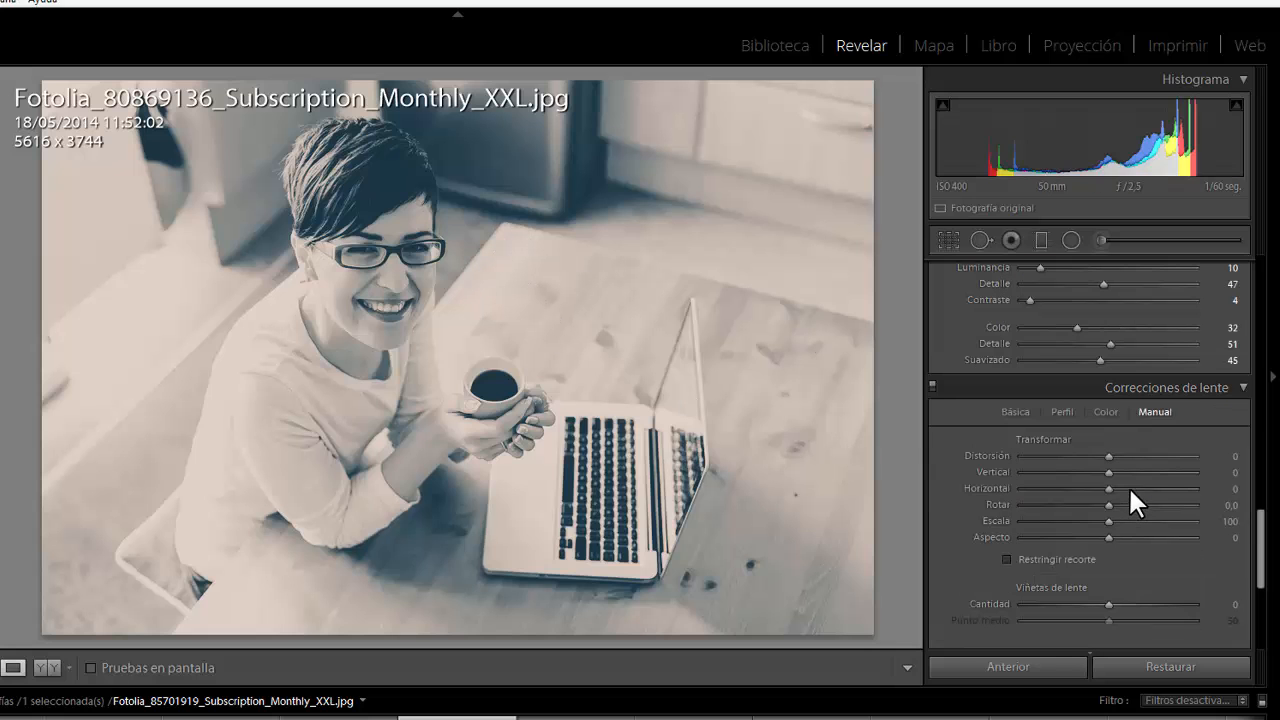
pyautogui.click(1120, 460)
pyautogui.moveTo(1113, 456)
pyautogui.mouseDown()
pyautogui.moveTo(1127, 458)
pyautogui.moveTo(1080, 449)
pyautogui.moveTo(1131, 475)
pyautogui.moveTo(1122, 467)
pyautogui.mouseUp()
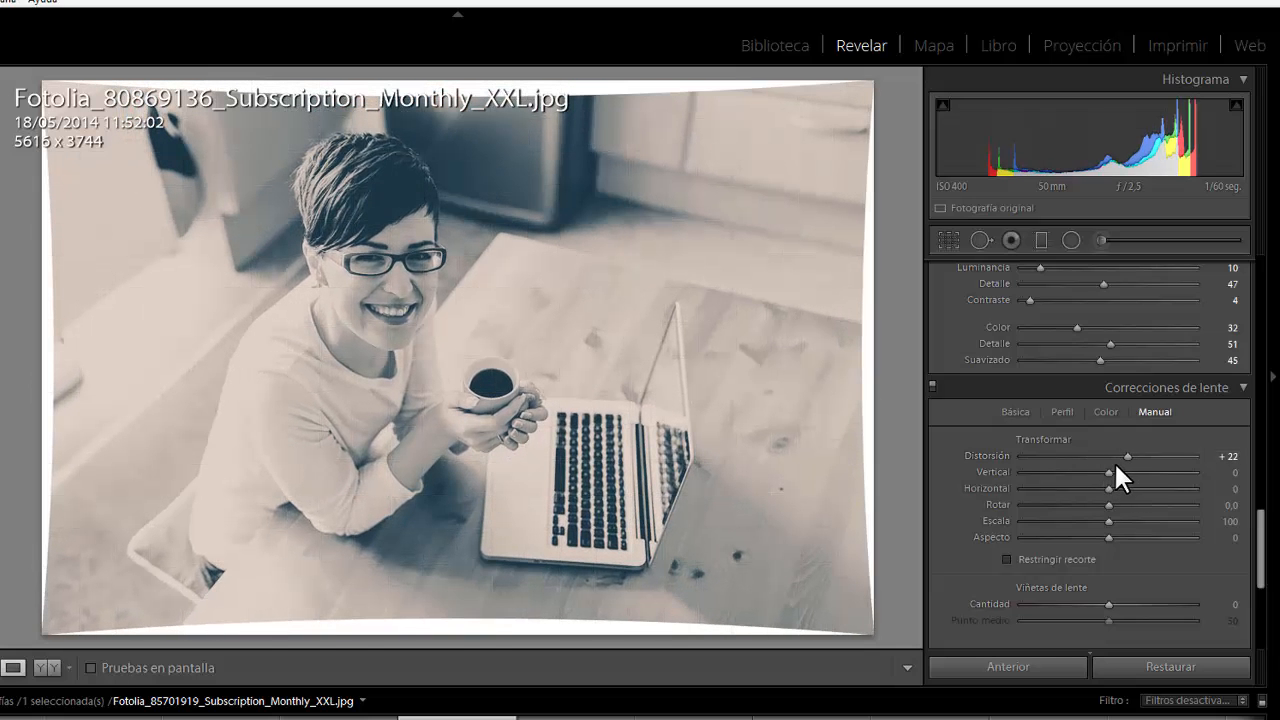
pyautogui.hotkey('ctrl', 'z')
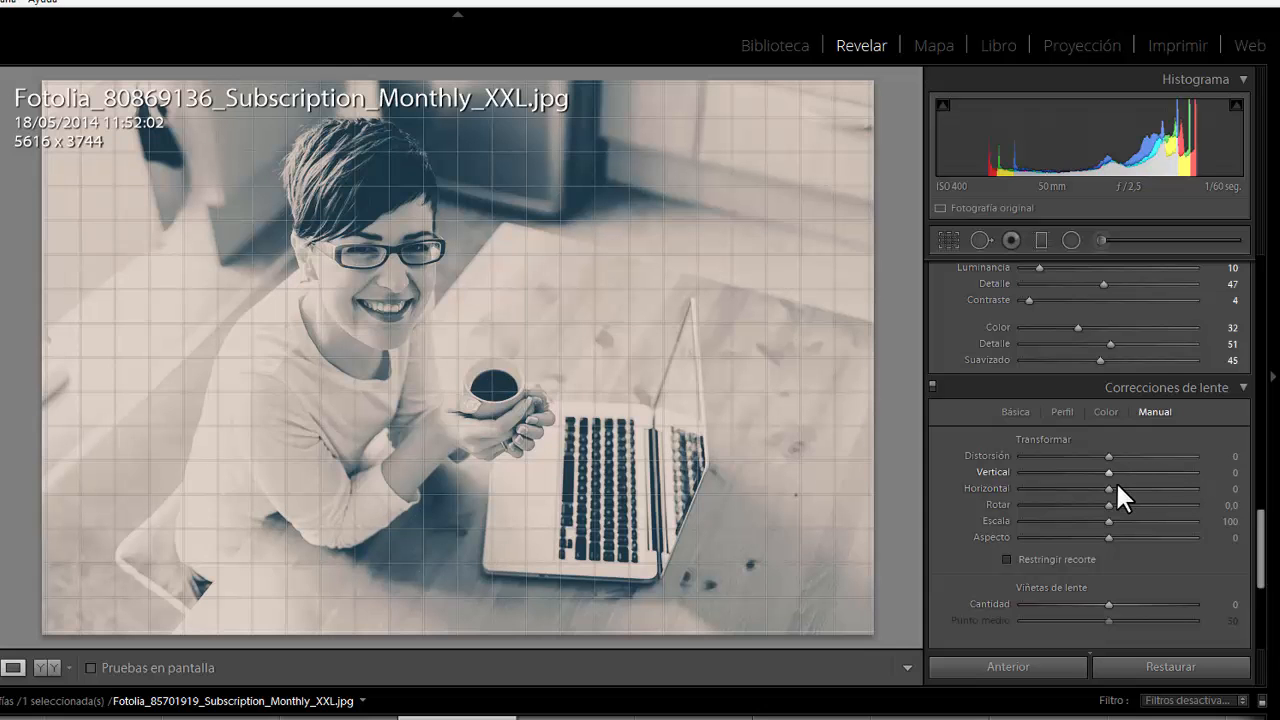
# Step: Set the manual lens correction's scale to 101 and aspect to −1, and its lens vignette to amount +27 and midpoint 52
pyautogui.moveTo(1106, 487)
pyautogui.mouseDown()
pyautogui.moveTo(1145, 506)
pyautogui.moveTo(1066, 501)
pyautogui.moveTo(1105, 512)
pyautogui.mouseUp()
pyautogui.moveTo(1108, 519); pyautogui.dragTo(1106, 557)
pyautogui.scroll(-3, 1106, 557)
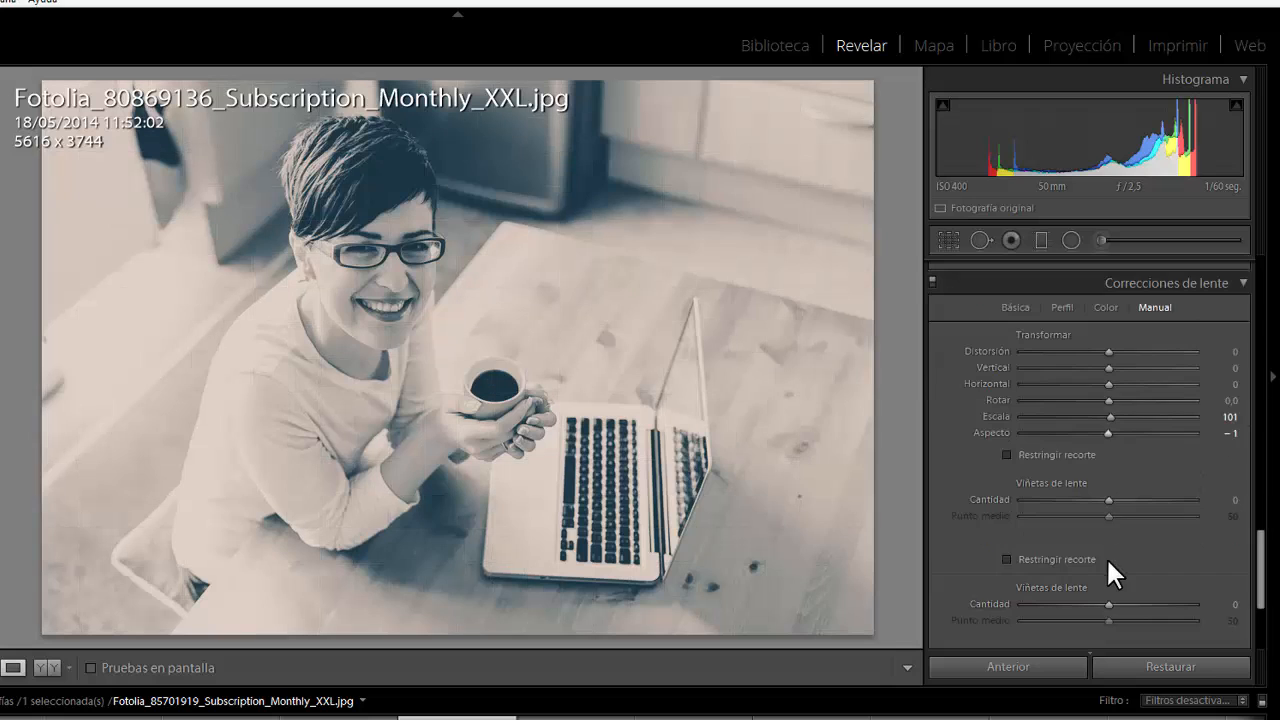
pyautogui.moveTo(1108, 501)
pyautogui.mouseDown()
pyautogui.moveTo(1133, 496)
pyautogui.moveTo(1140, 515)
pyautogui.moveTo(1113, 517)
pyautogui.moveTo(1127, 500)
pyautogui.mouseUp()
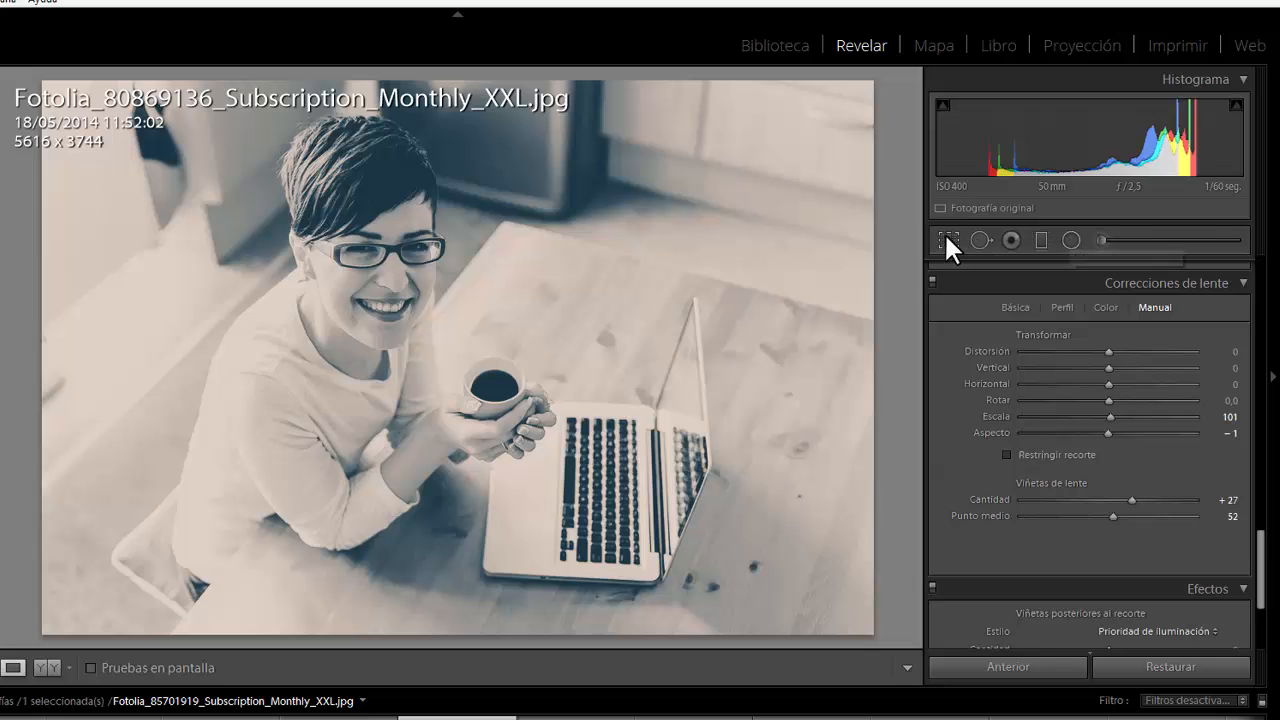
# Step: Set the post-crop vignette to amount +35, midpoint 51 and roundness −9, and raise the lens vignette amount to +51
pyautogui.scroll(-2, 1219, 520)
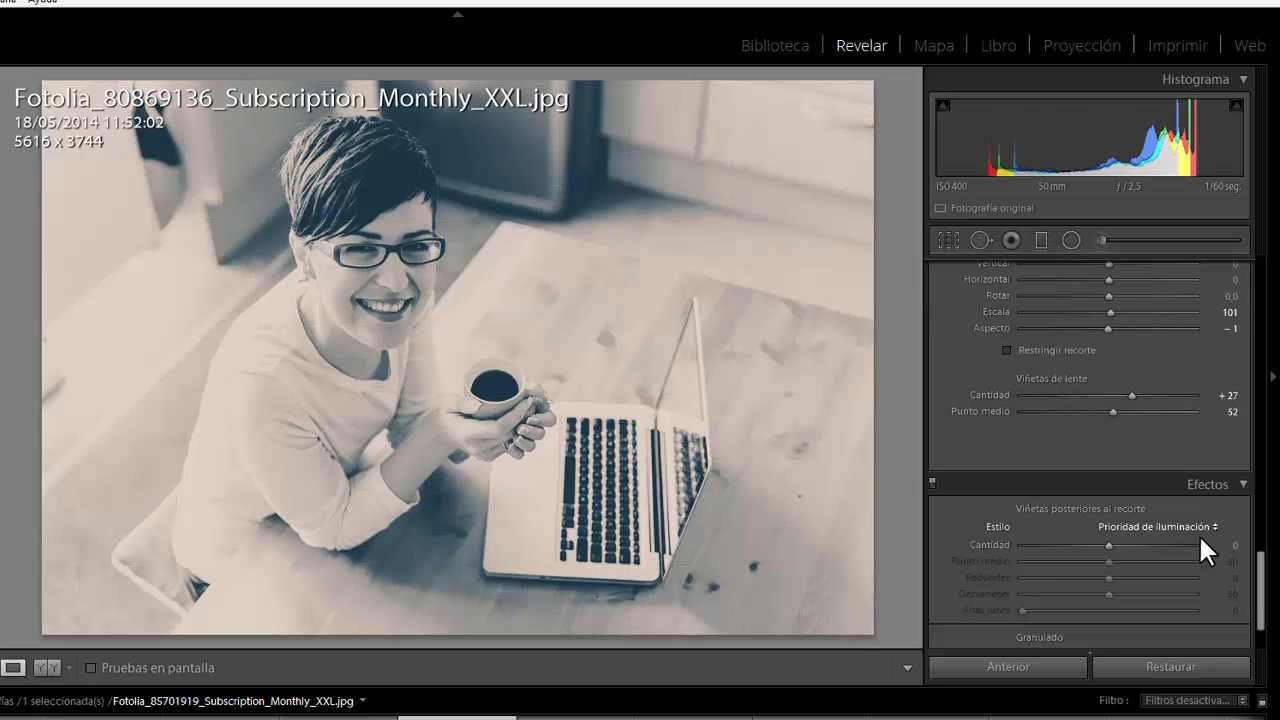
pyautogui.moveTo(1109, 543)
pyautogui.mouseDown()
pyautogui.moveTo(1170, 547)
pyautogui.moveTo(1121, 548)
pyautogui.mouseUp()
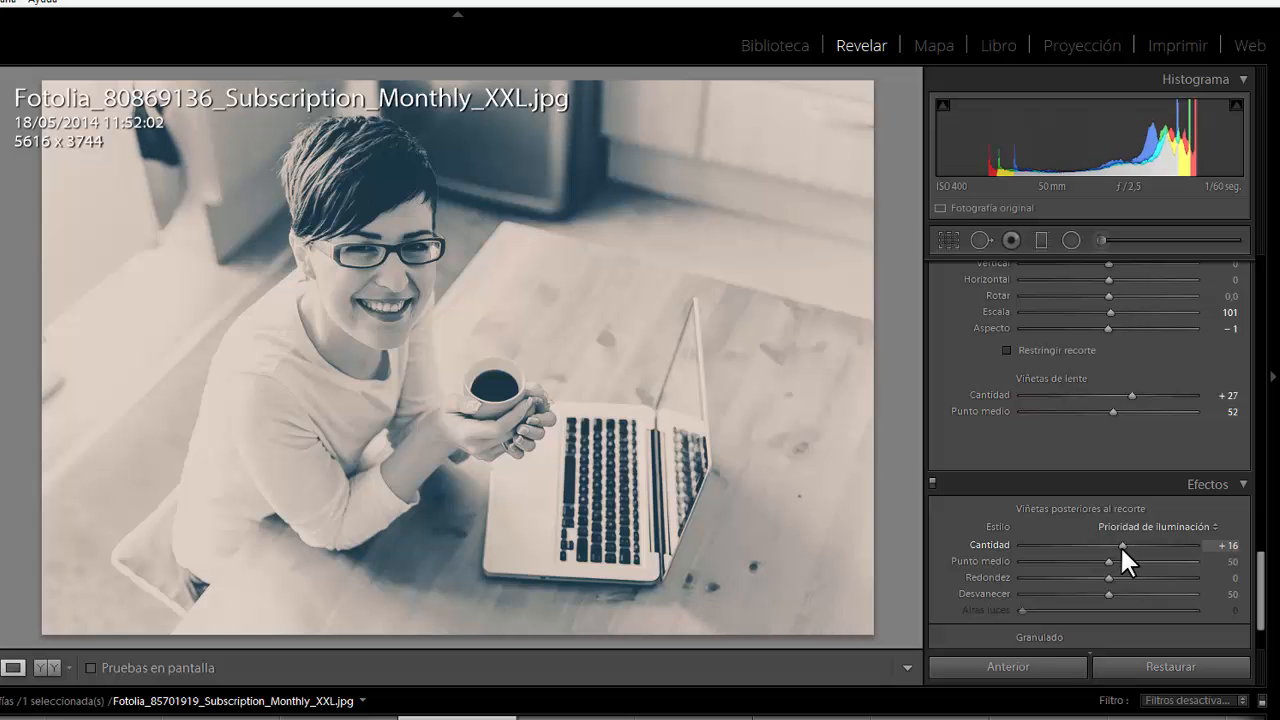
pyautogui.moveTo(1133, 394)
pyautogui.mouseDown()
pyautogui.moveTo(1081, 396)
pyautogui.moveTo(1142, 406)
pyautogui.moveTo(1072, 396)
pyautogui.moveTo(1152, 402)
pyautogui.mouseUp()
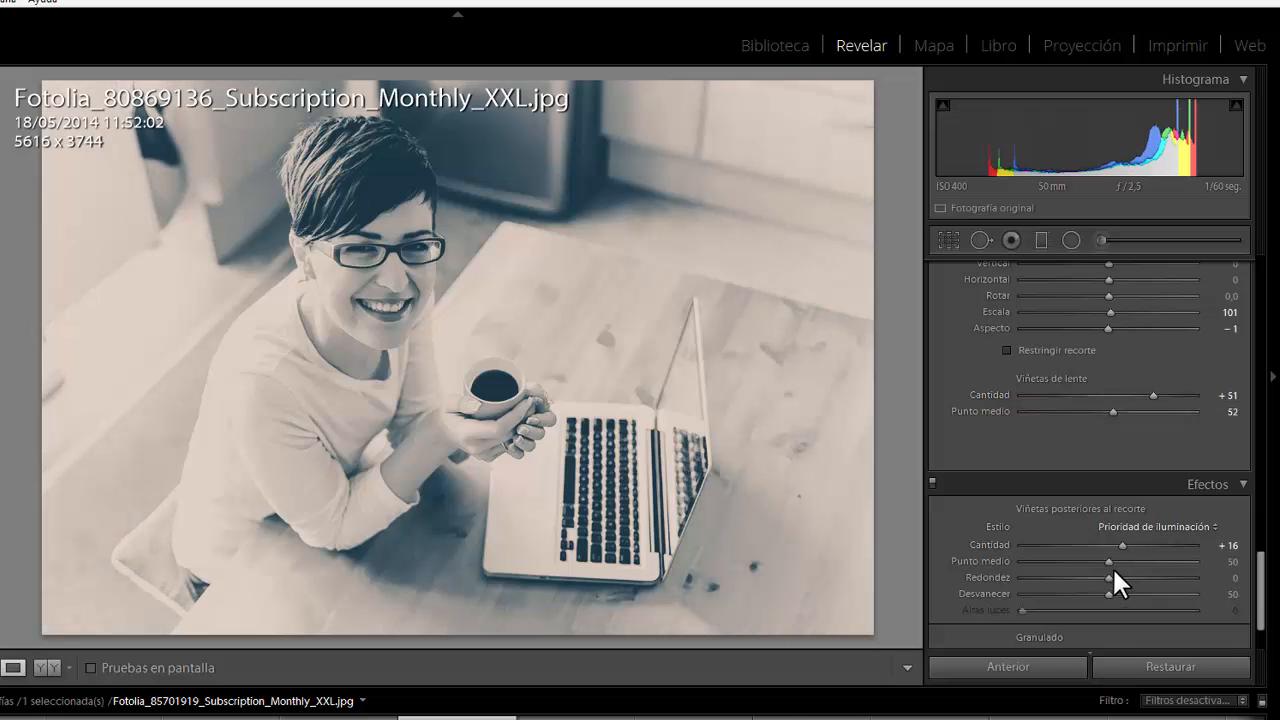
pyautogui.moveTo(1108, 560); pyautogui.dragTo(1109, 596)
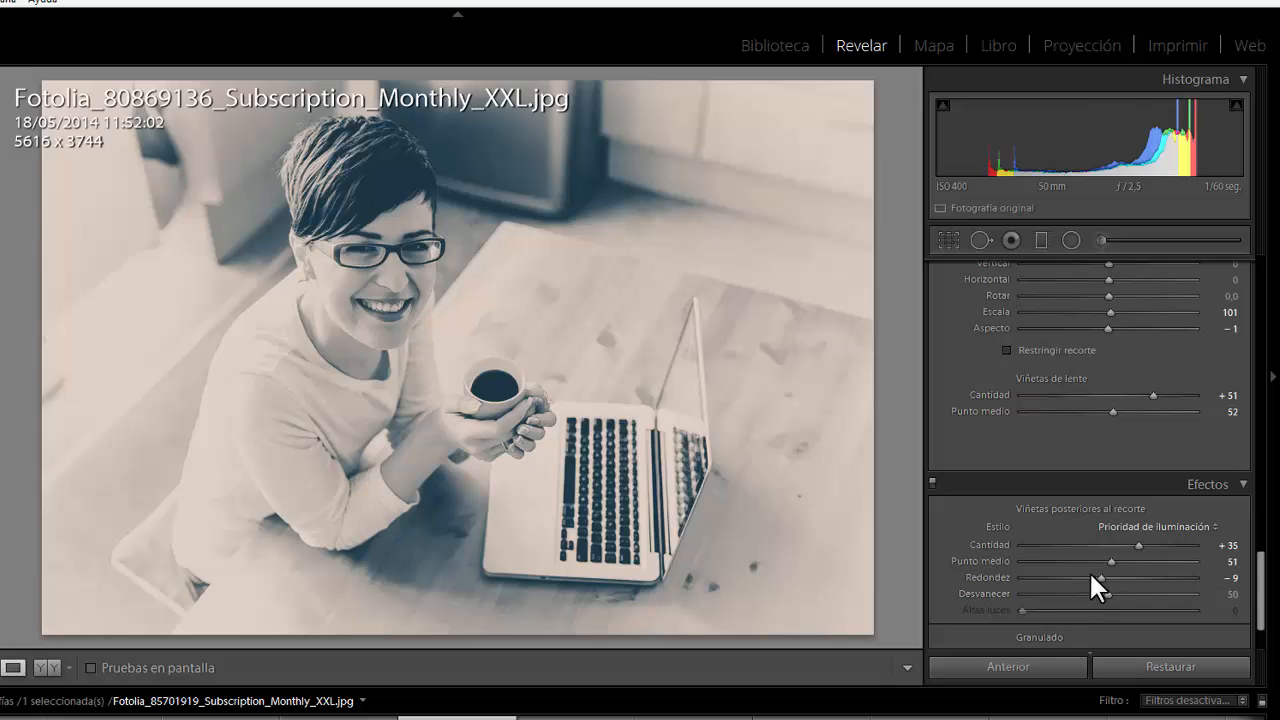
# Step: Try film grain at amount 76 with varied size and roughness, and bring all three grain values back to 0
pyautogui.scroll(-2, 1090, 569)
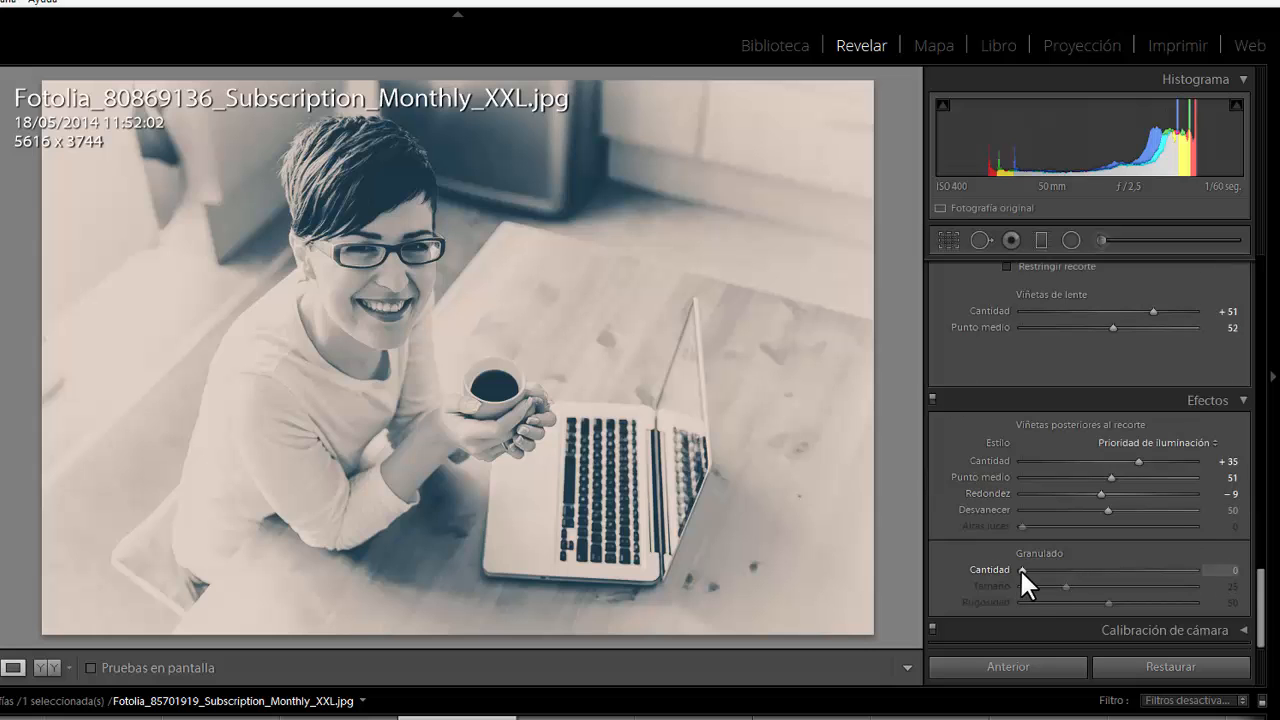
pyautogui.moveTo(1021, 570); pyautogui.dragTo(1158, 588)
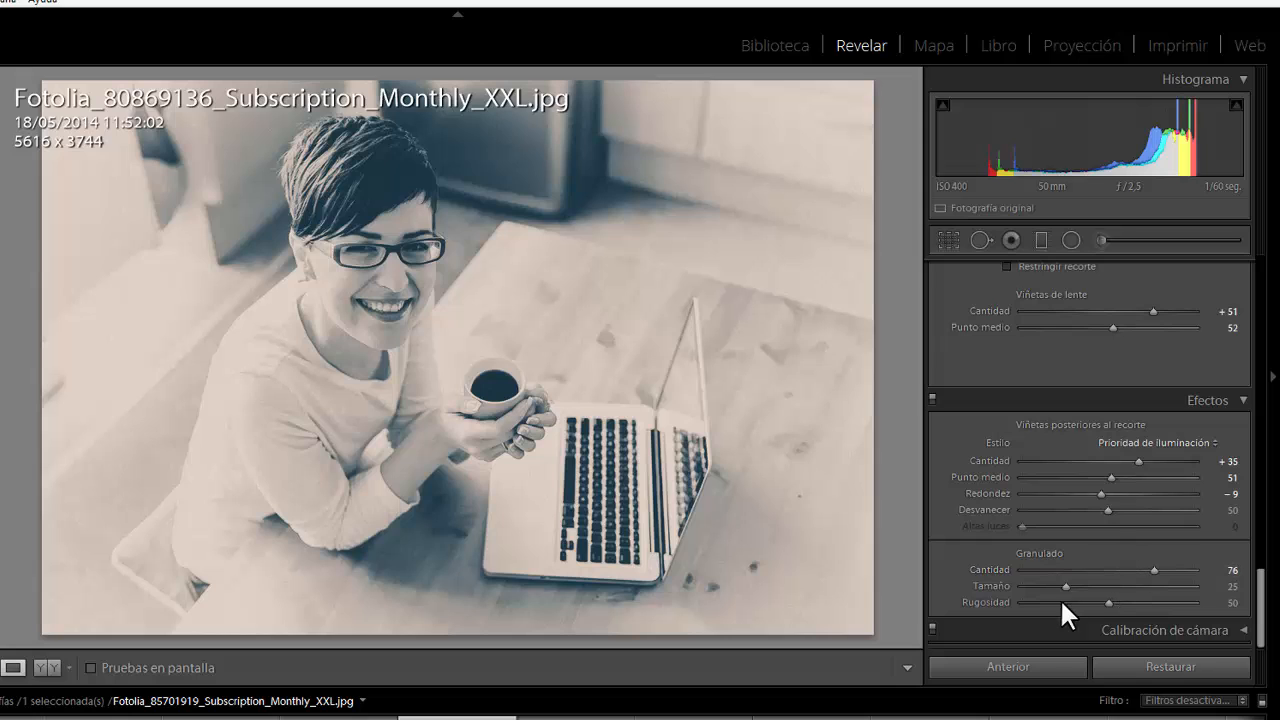
pyautogui.moveTo(1065, 586); pyautogui.dragTo(1035, 602)
pyautogui.moveTo(1138, 586); pyautogui.dragTo(1004, 599)
pyautogui.moveTo(1151, 565); pyautogui.dragTo(1010, 573)
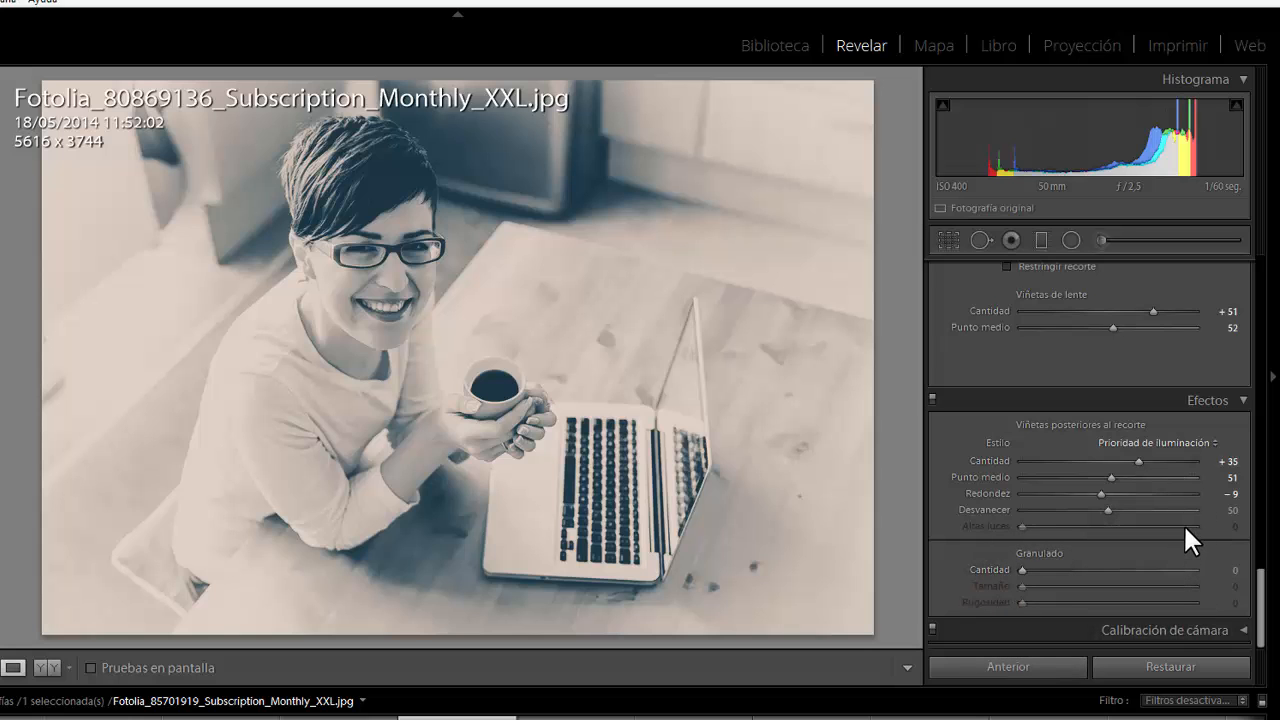
# Step: Reset the develop settings of the laptop photo and the black-and-white sofa photo together from the Library grid
pyautogui.scroll(4, 1144, 476)
pyautogui.scroll(15, 1144, 476)
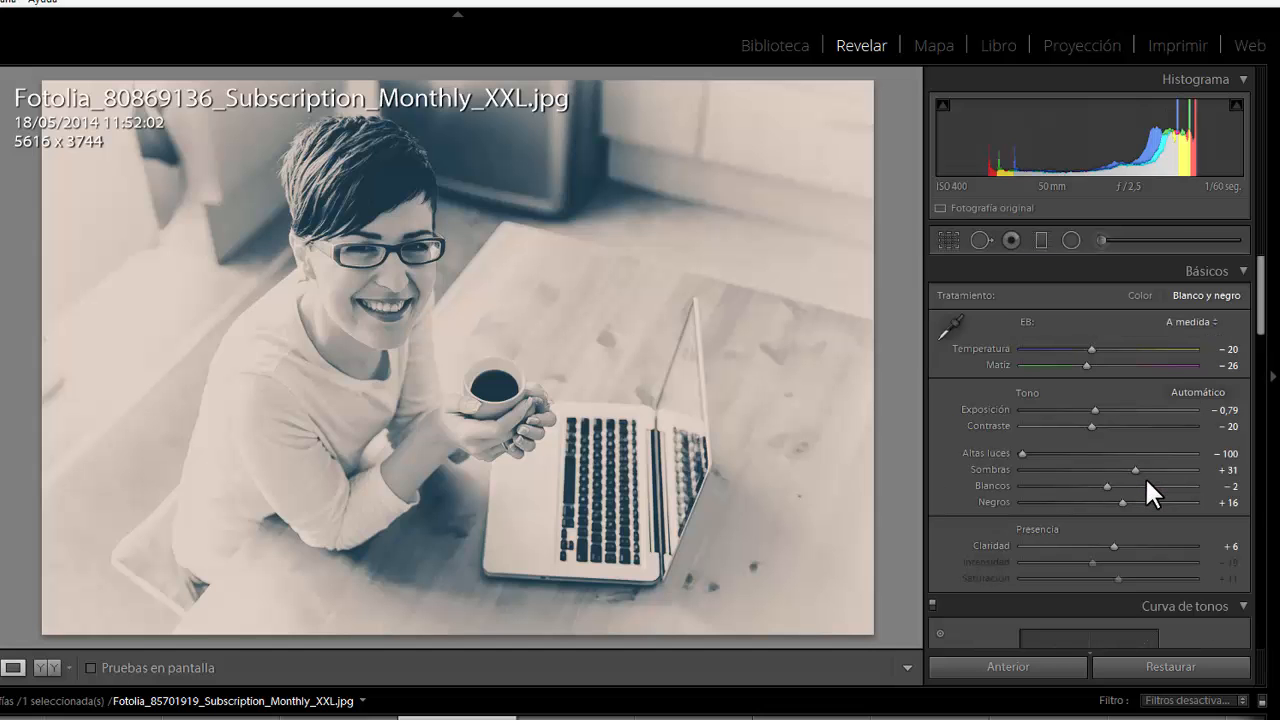
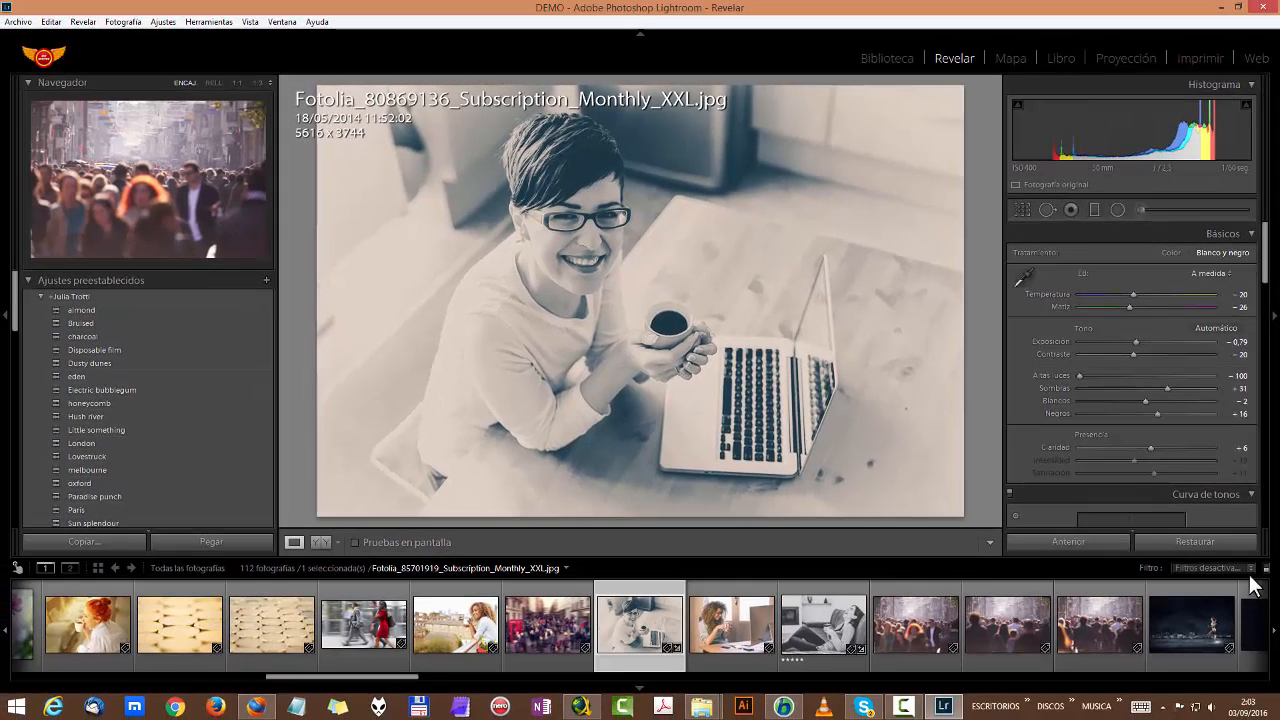
pyautogui.click(897, 62)
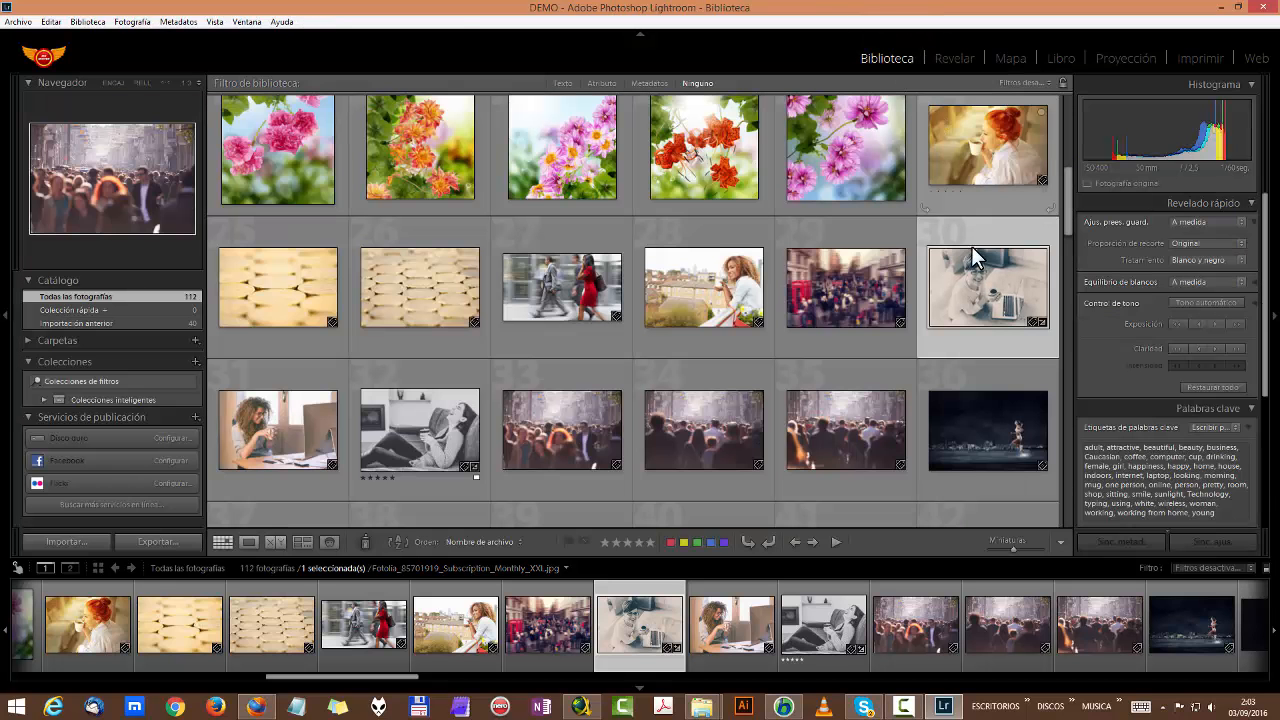
pyautogui.rightClick(1012, 278)
pyautogui.click(1005, 268)
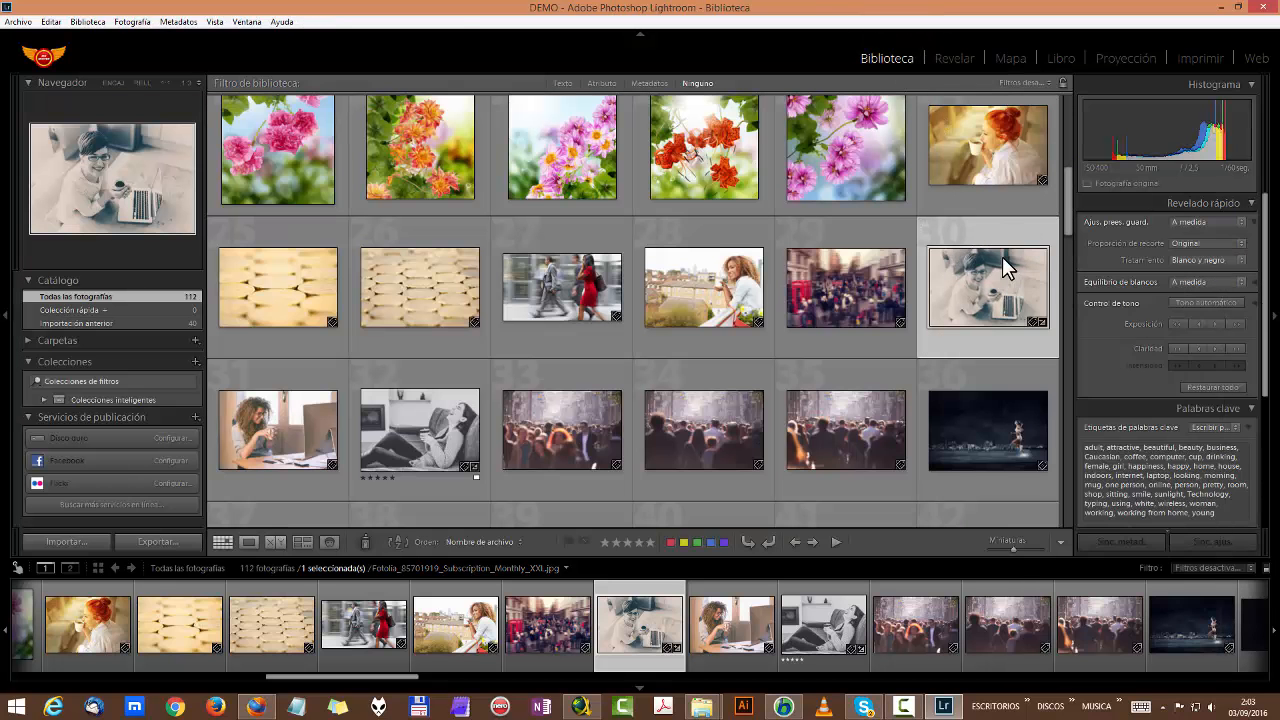
pyautogui.click(420, 462)
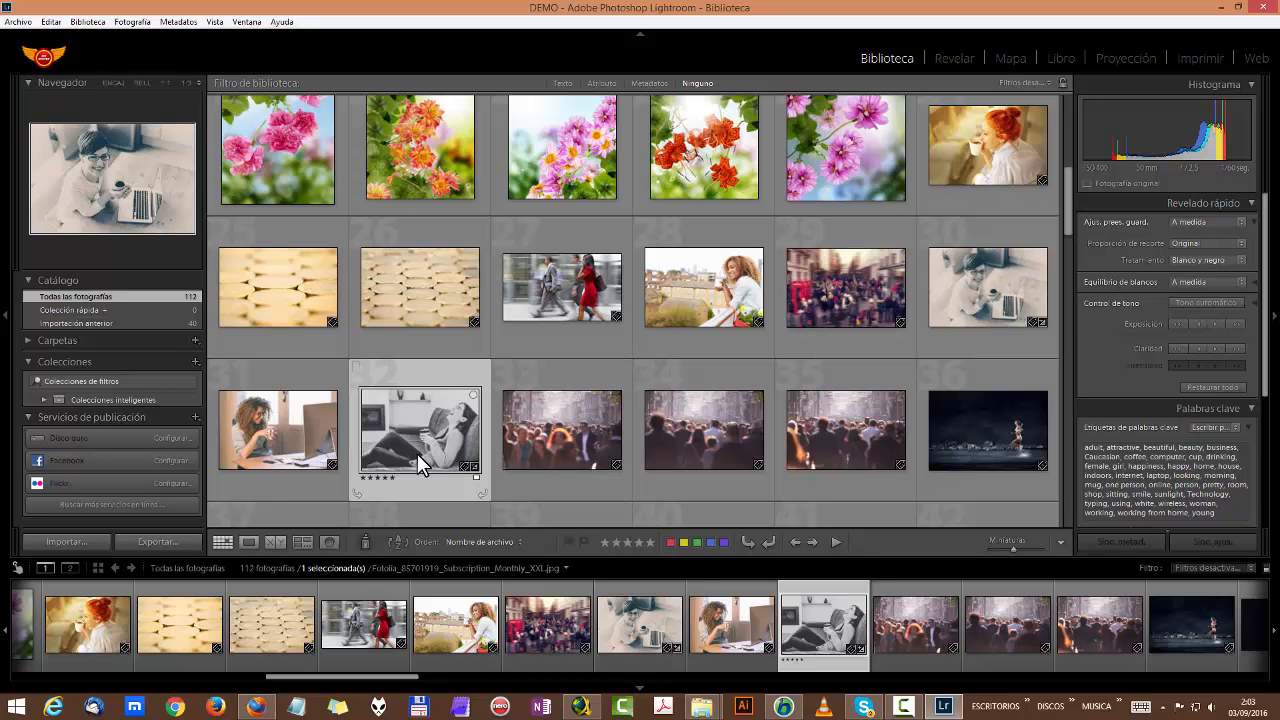
pyautogui.click(988, 292)
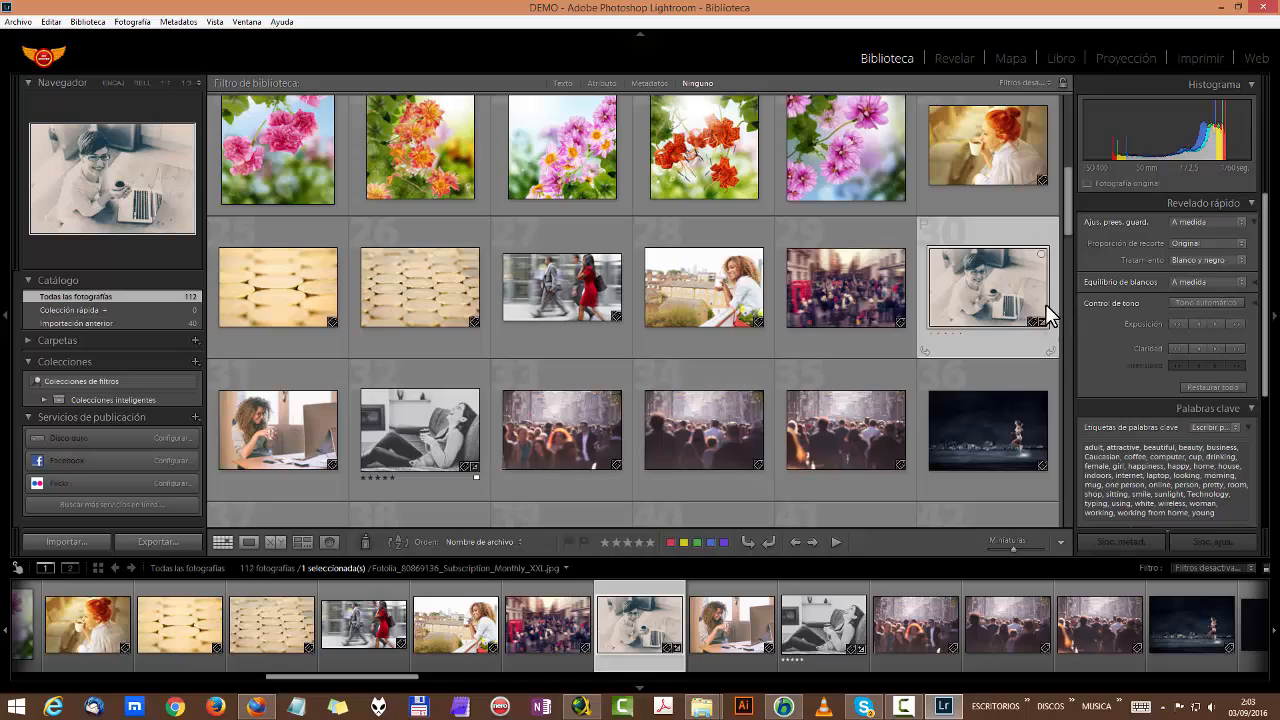
pyautogui.keyDown('ctrl'); pyautogui.click(414, 418); pyautogui.keyUp('ctrl')
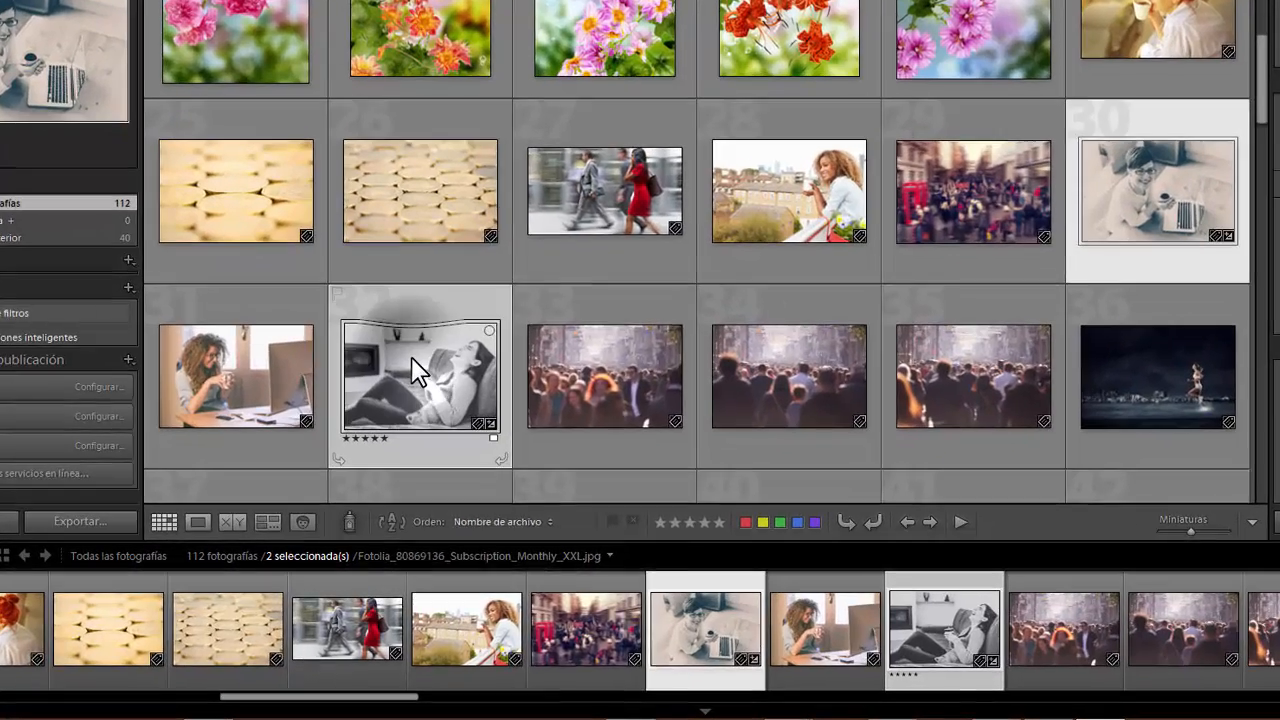
pyautogui.rightClick(418, 394)
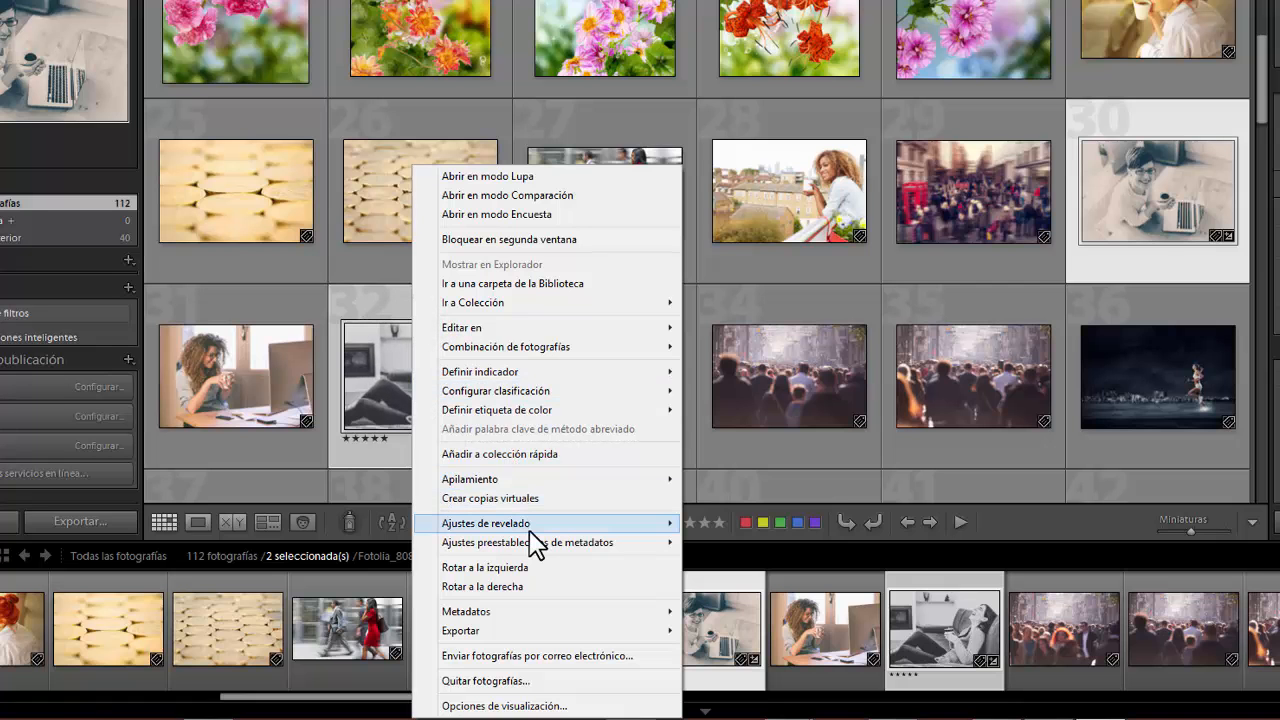
pyautogui.moveTo(530, 525)
pyautogui.click(290, 524)
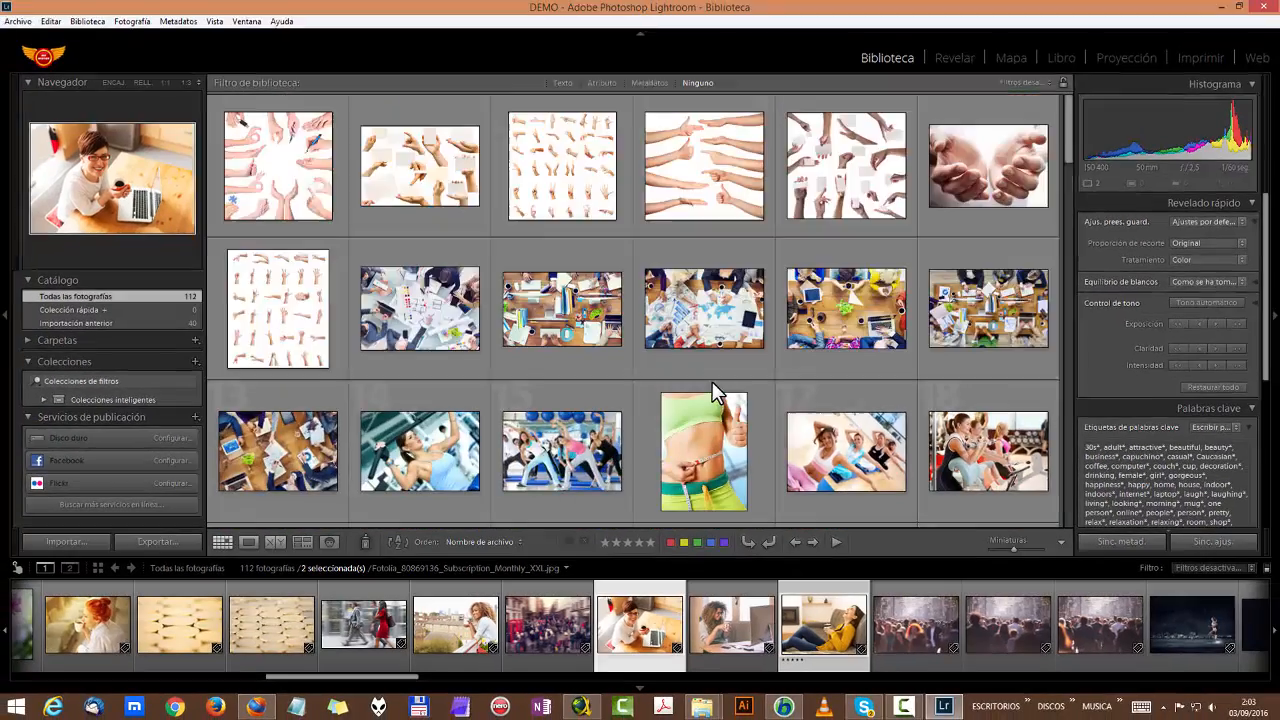
# Step: Look through the Library grid and check the laptop photo and the sofa photo after the reset
pyautogui.scroll(-10, 758, 360)
pyautogui.scroll(3, 711, 381)
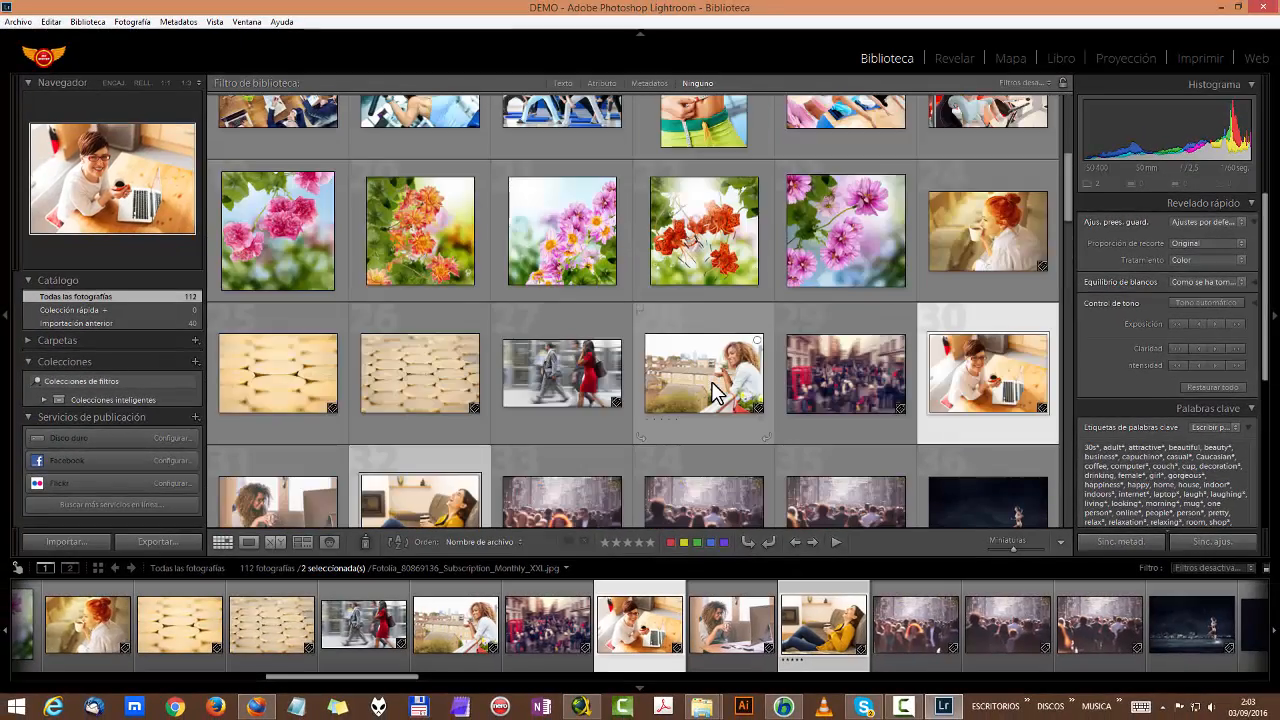
pyautogui.scroll(-5, 711, 381)
pyautogui.scroll(-3, 711, 381)
pyautogui.scroll(5, 711, 381)
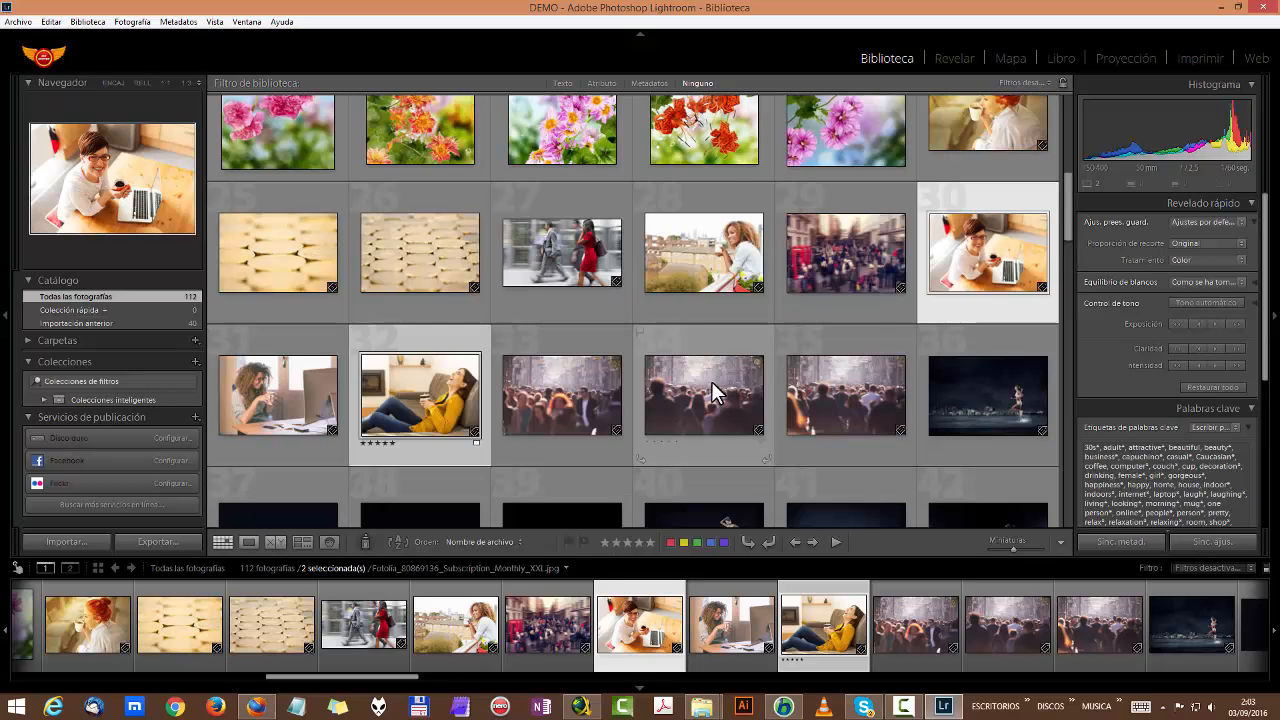
pyautogui.scroll(-2, 711, 381)
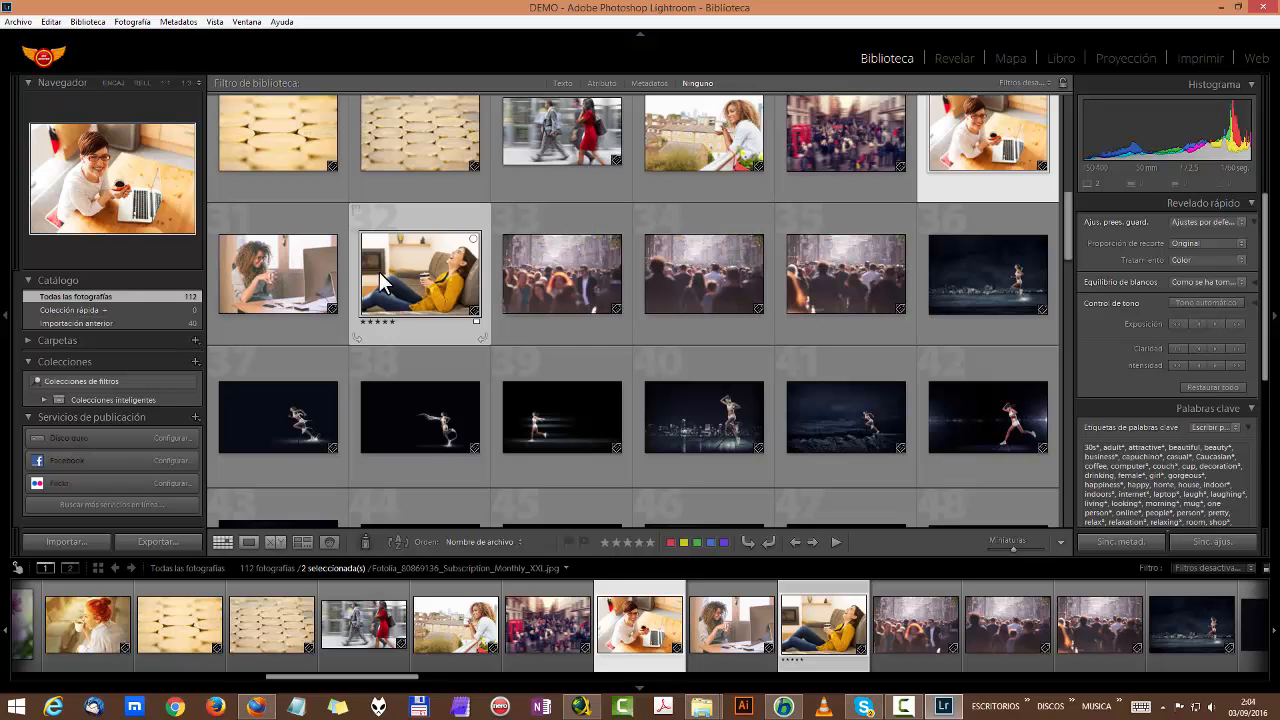
pyautogui.scroll(2, 641, 318)
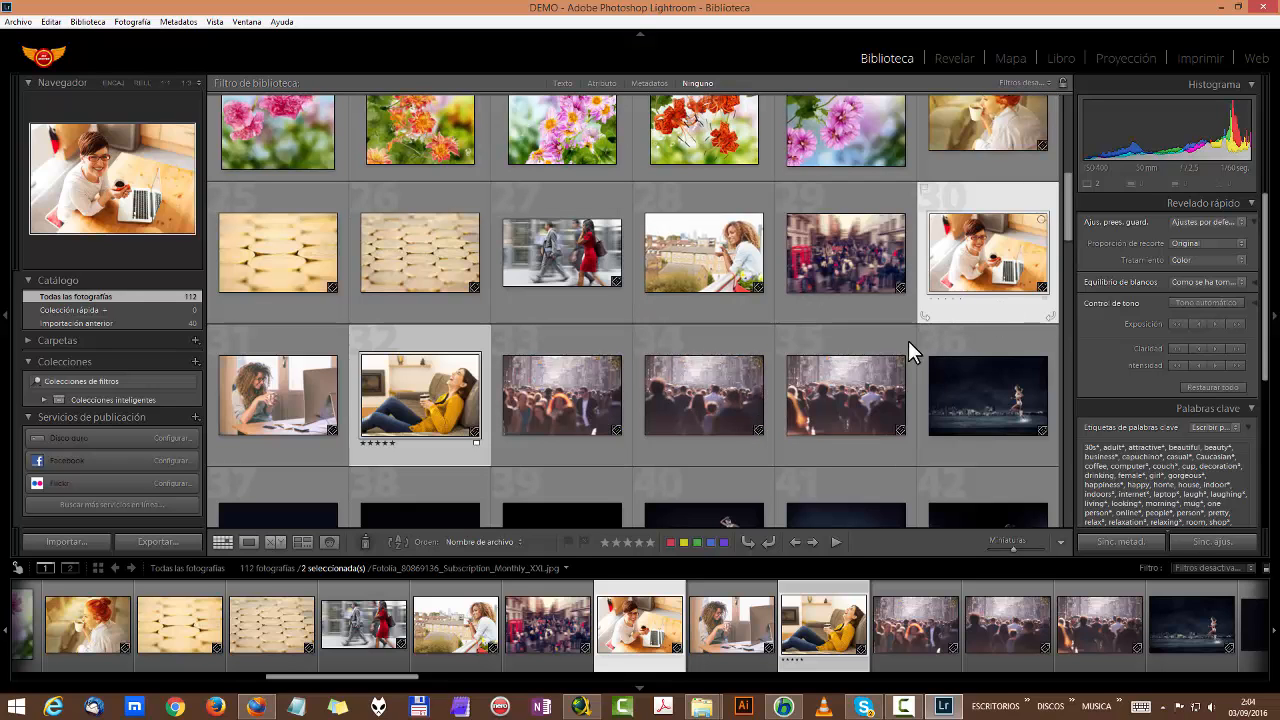
# Step: Select the three adjacent street crowd photos, numbers 33 to 35 in the Library grid
pyautogui.click(572, 398)
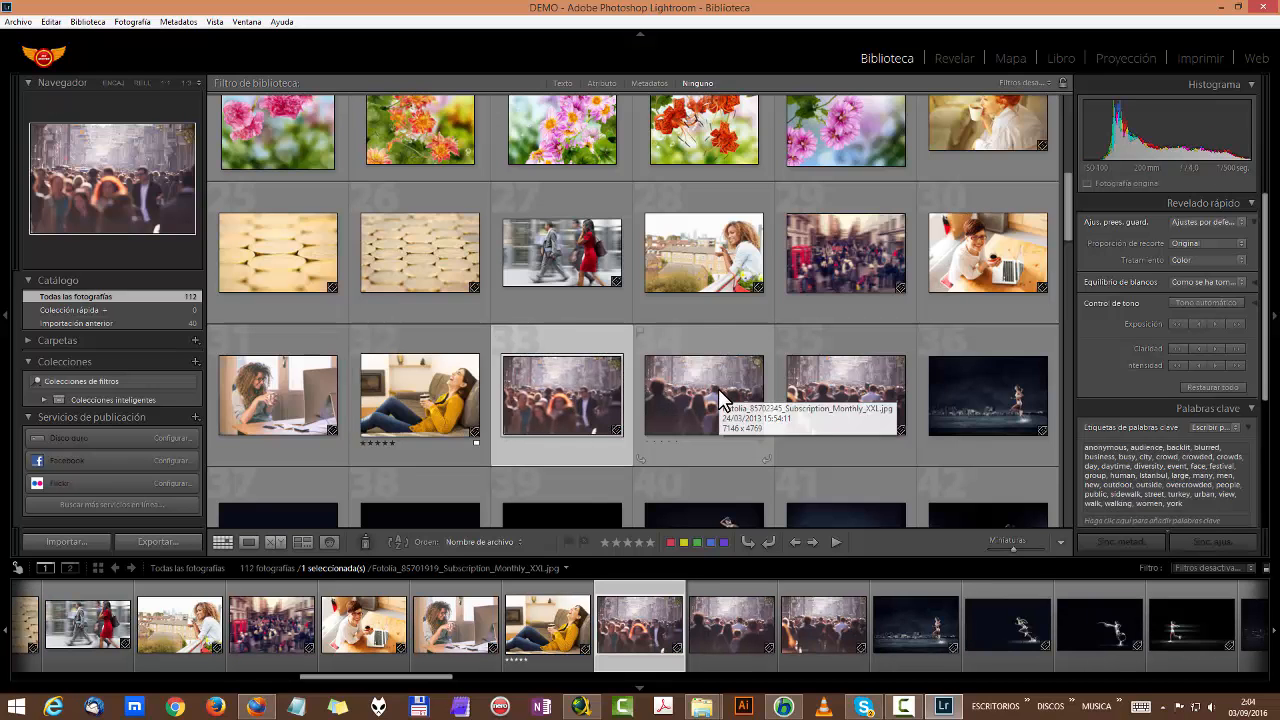
pyautogui.keyDown('ctrl'); pyautogui.click(690, 402); pyautogui.keyUp('ctrl')
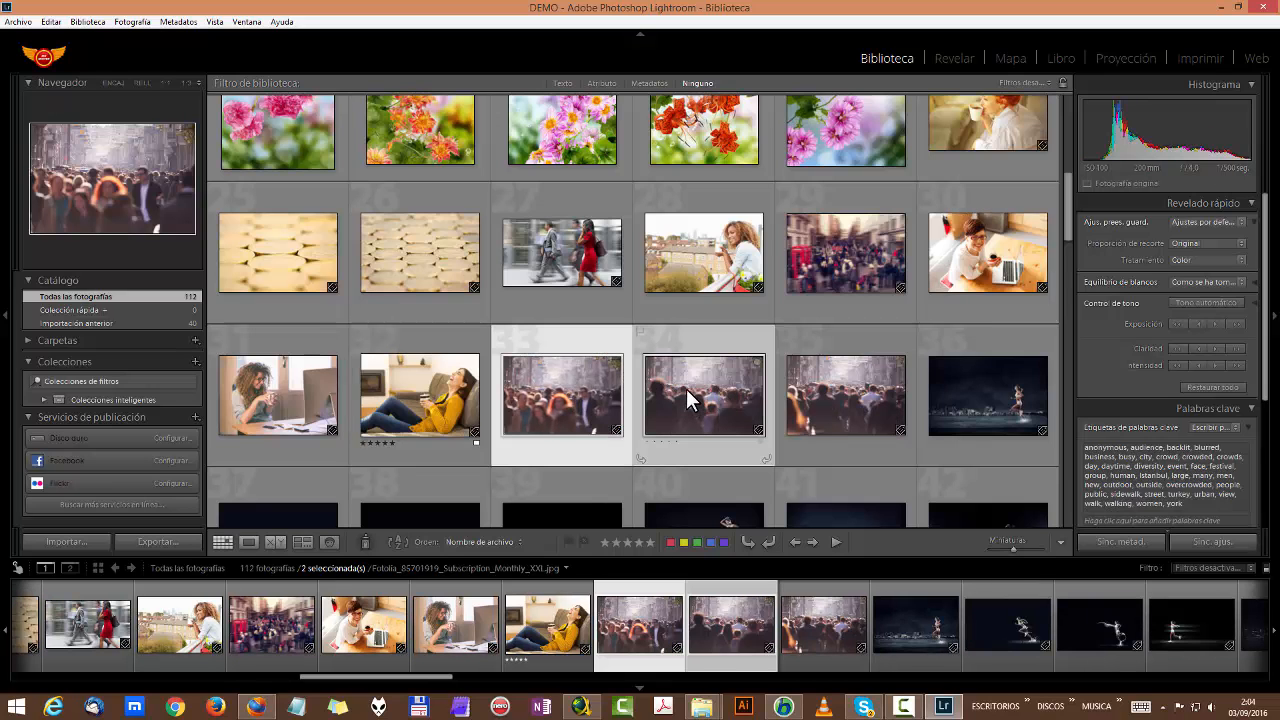
pyautogui.click(566, 343)
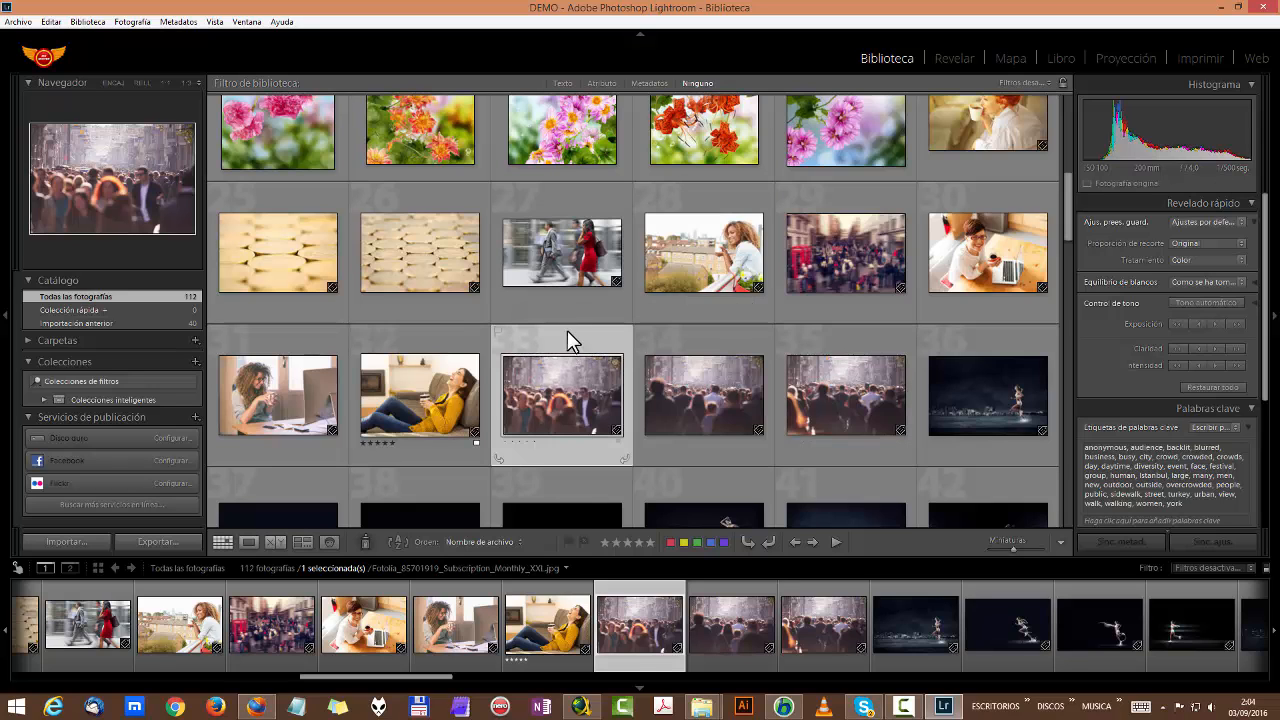
pyautogui.keyDown('ctrl'); pyautogui.click(679, 361); pyautogui.keyUp('ctrl')
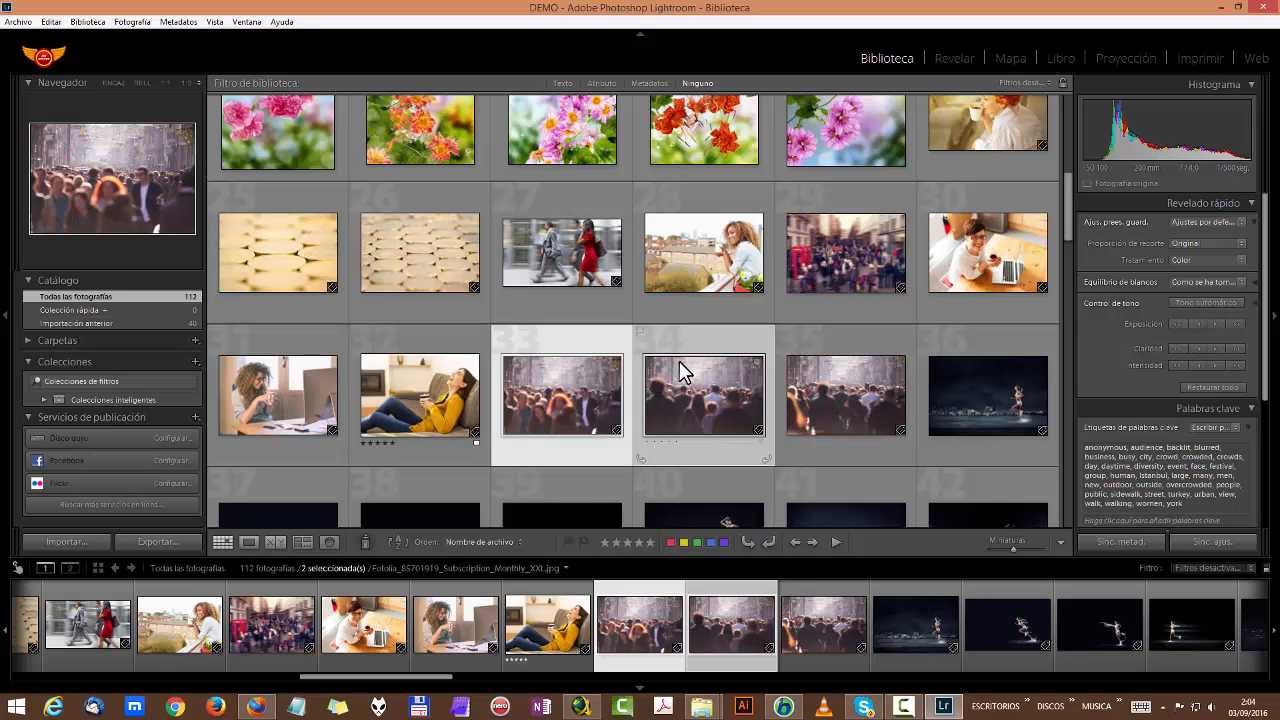
pyautogui.keyDown('ctrl'); pyautogui.click(850, 385); pyautogui.keyUp('ctrl')
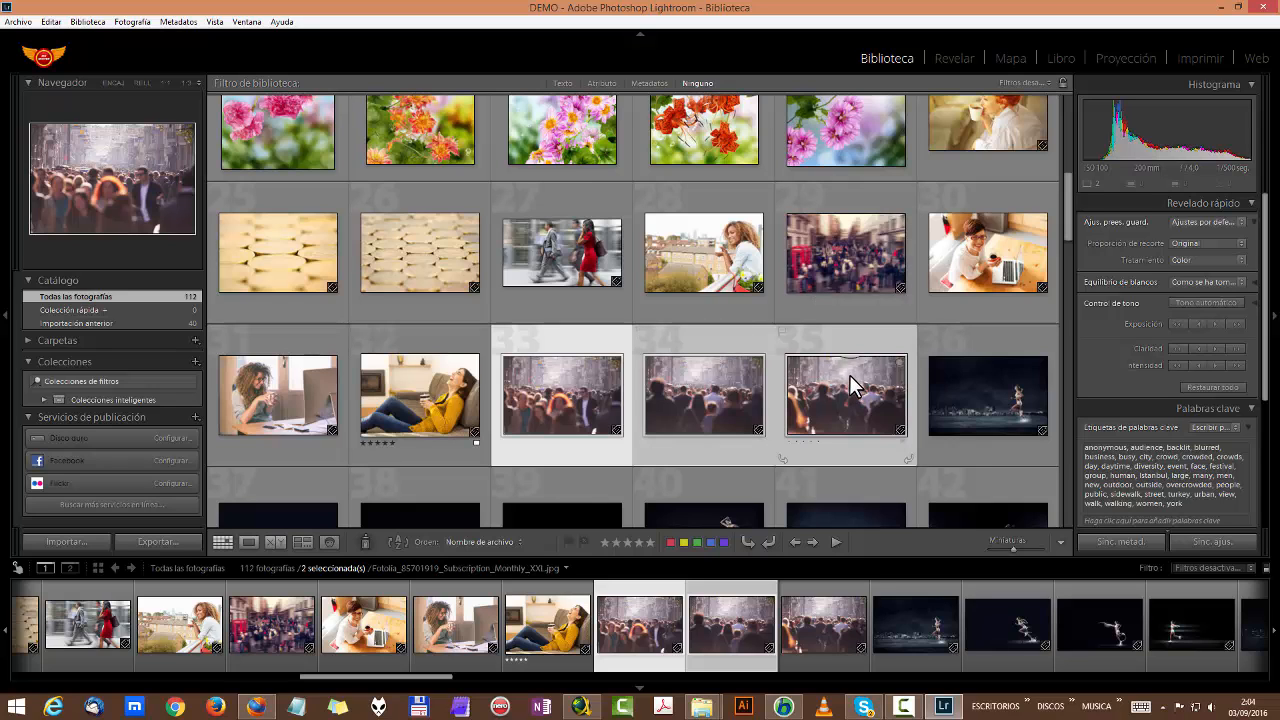
# Step: Add the blurred street crowd photo, number 29, to the selected crowd photos 33 to 35 in the Library grid
pyautogui.keyDown('ctrl'); pyautogui.click(843, 262); pyautogui.keyUp('ctrl')
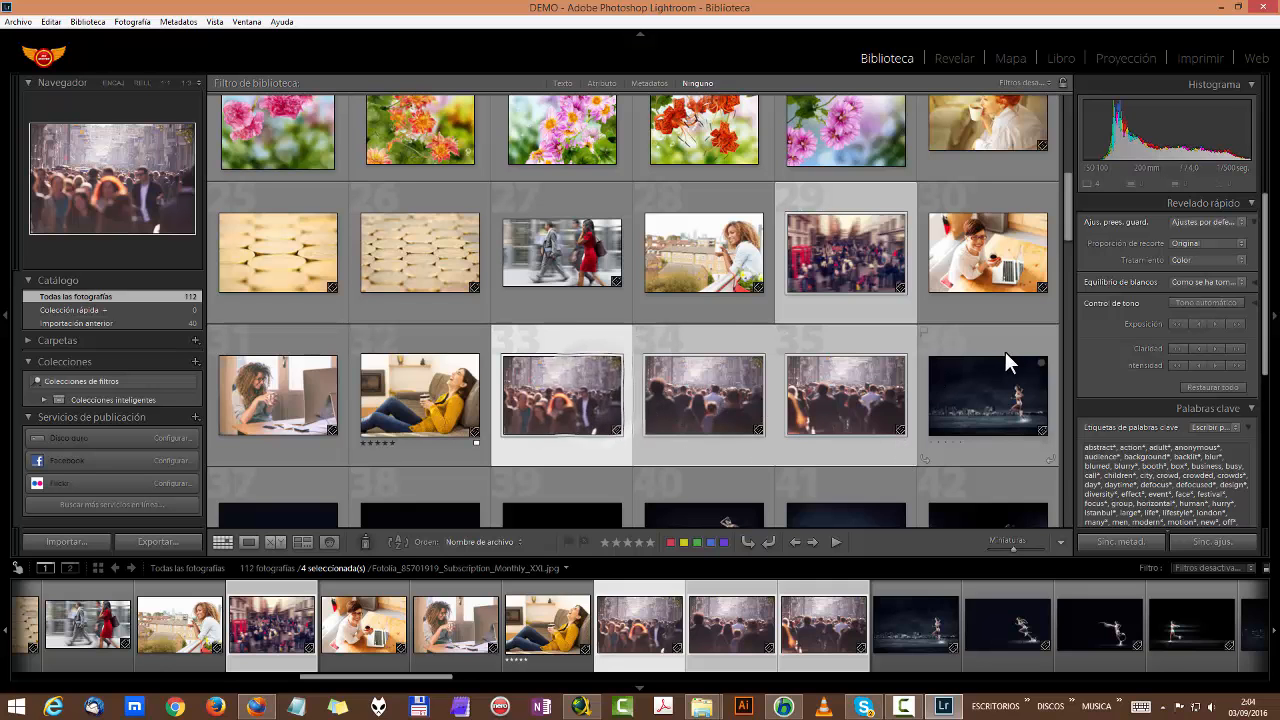
pyautogui.scroll(2, 990, 360)
pyautogui.scroll(2, 970, 365)
pyautogui.scroll(-4, 970, 365)
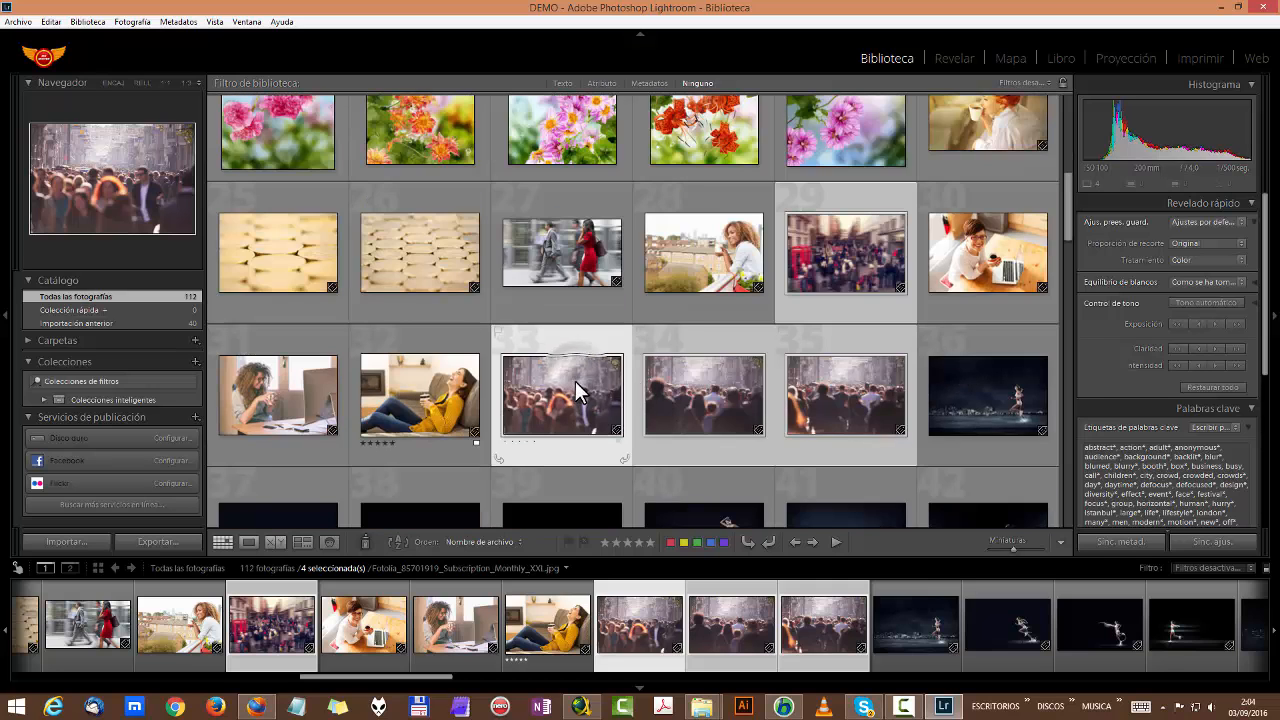
# Step: View the active crowd photo 33 enlarged in Loupe view and in the Develop module, and return to the Library grid
pyautogui.doubleClick(575, 381)
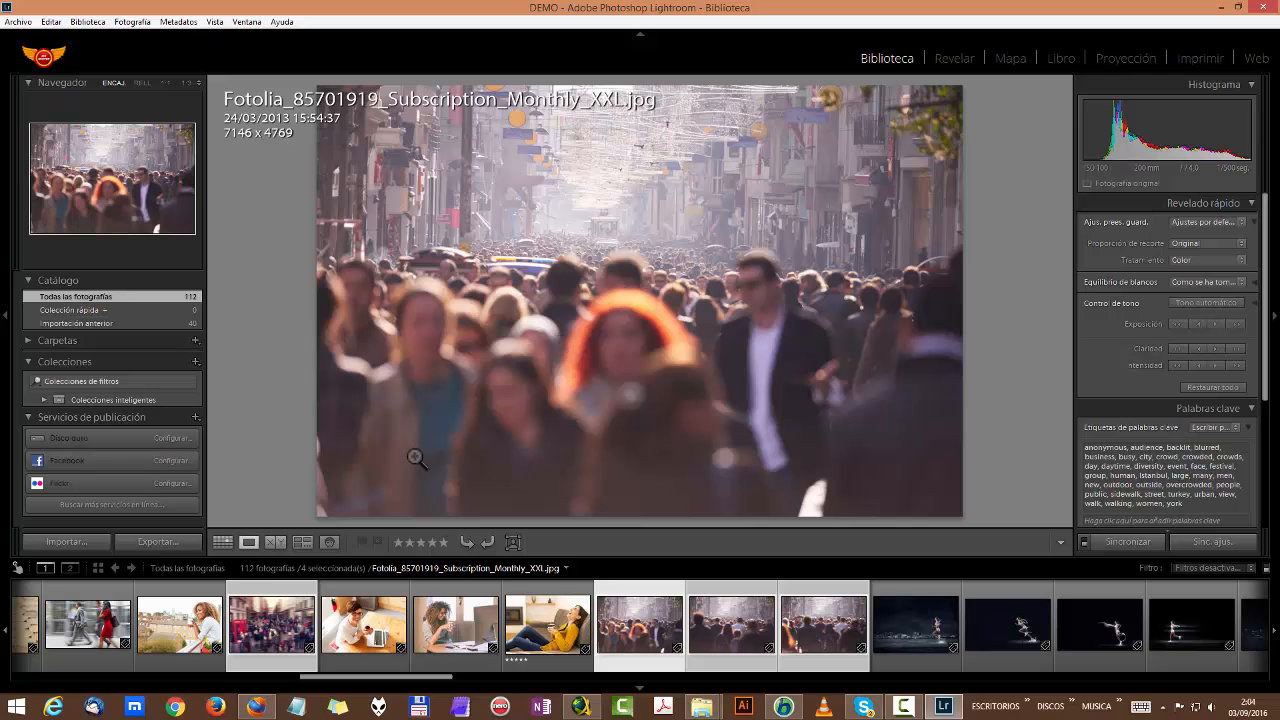
pyautogui.click(225, 544)
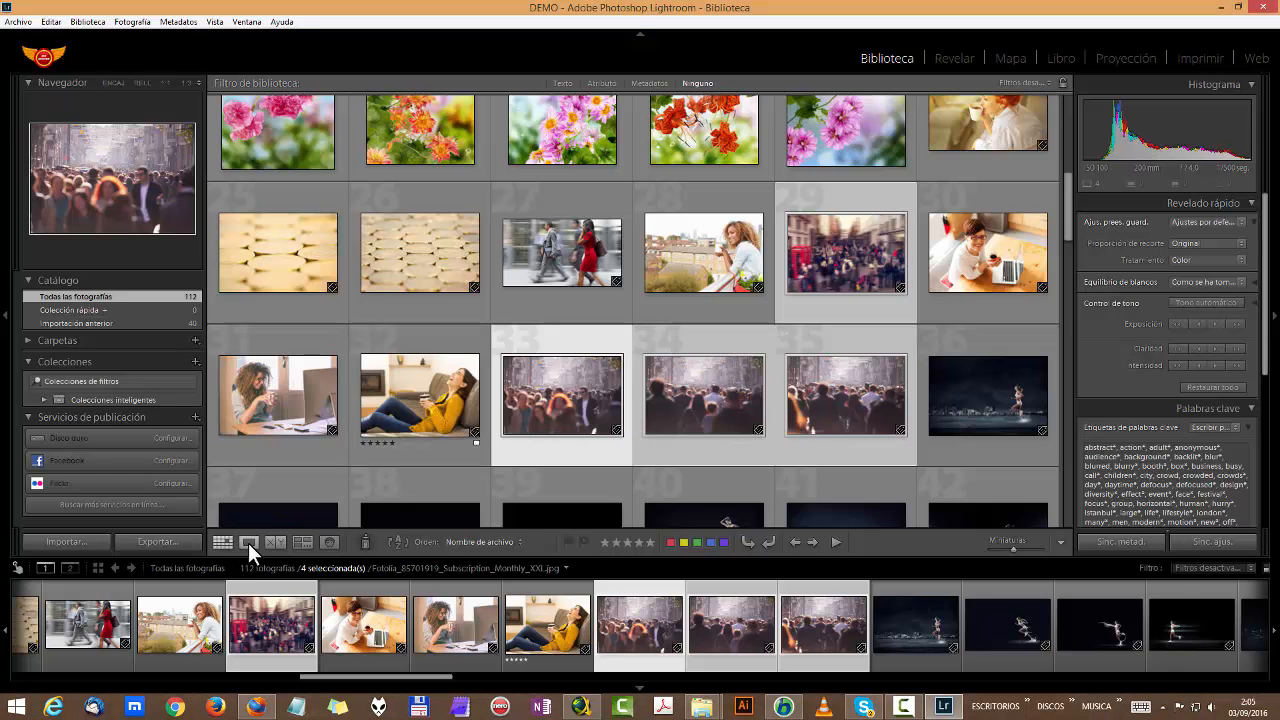
pyautogui.click(953, 60)
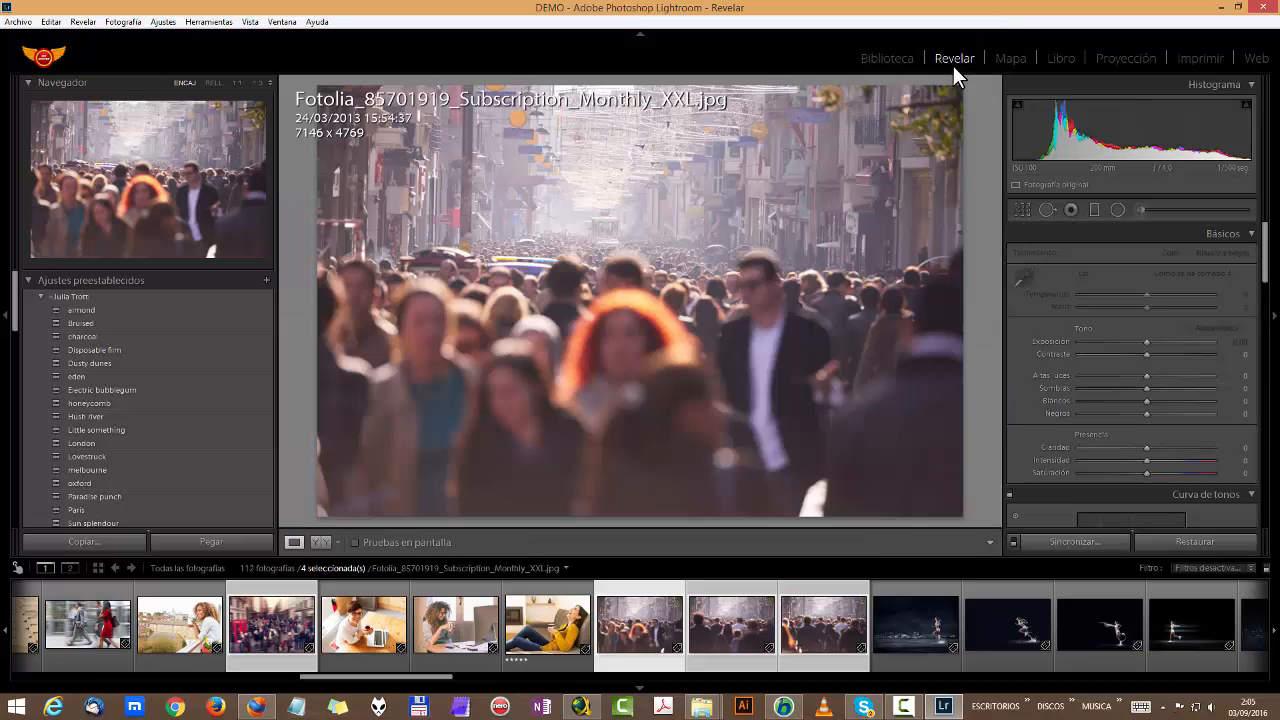
pyautogui.click(871, 61)
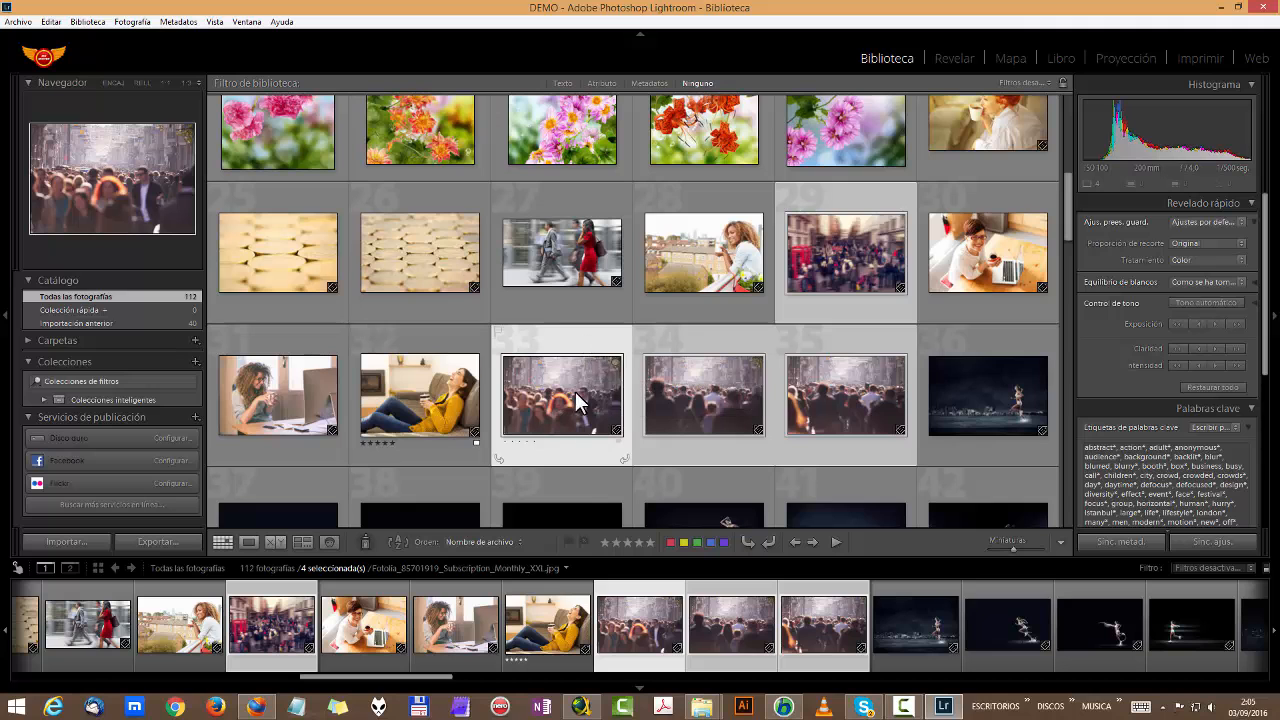
# Step: Apply the Paris preset to crowd photo 33 in the Develop module and return to the Library
pyautogui.click(955, 58)
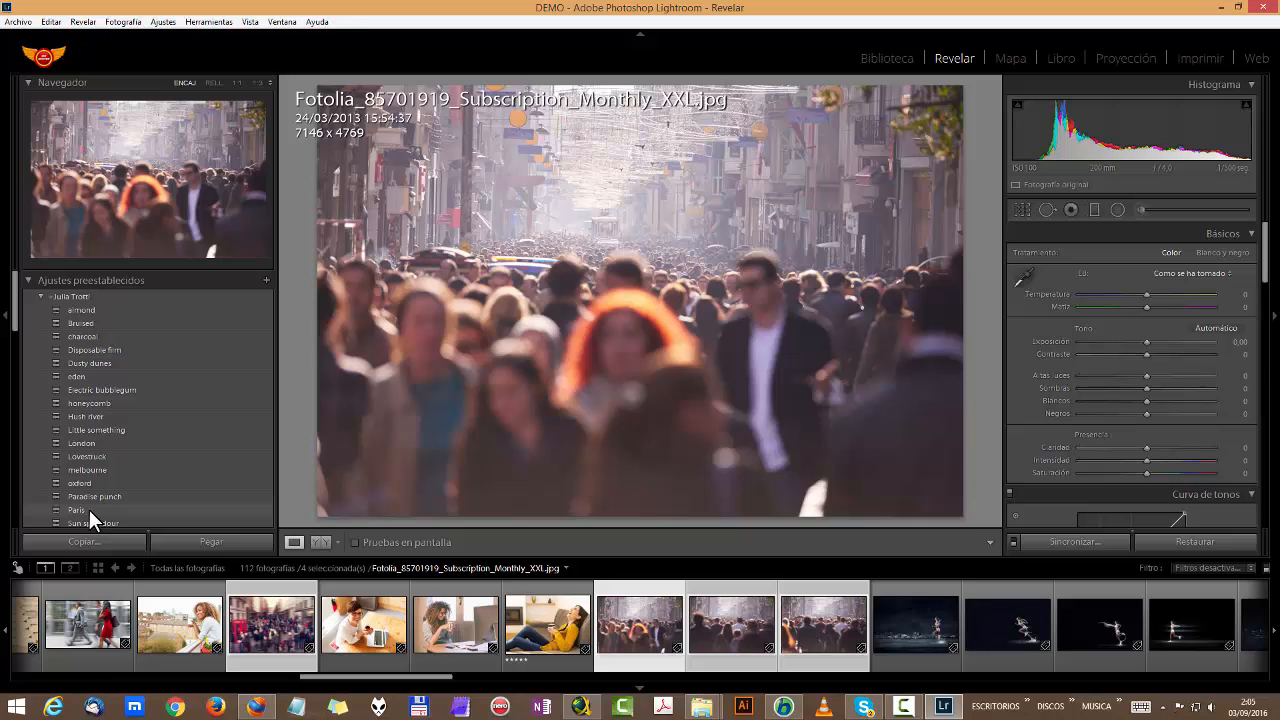
pyautogui.click(89, 509)
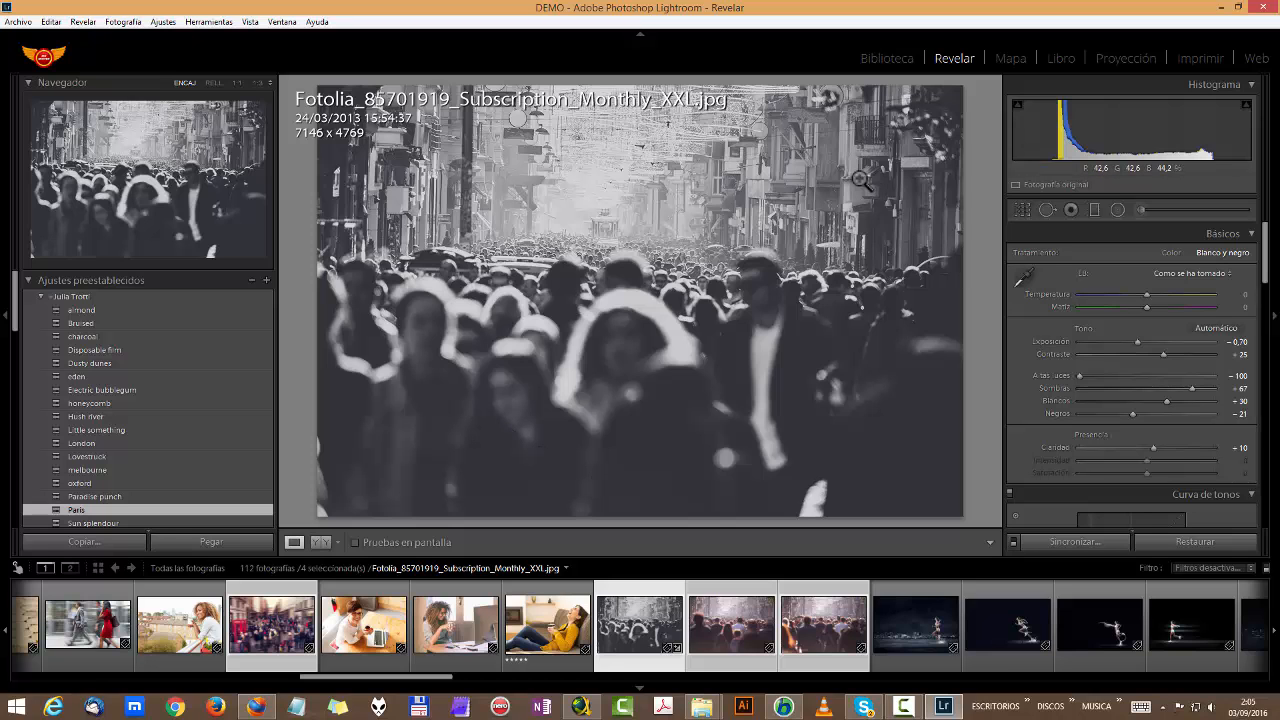
pyautogui.click(905, 60)
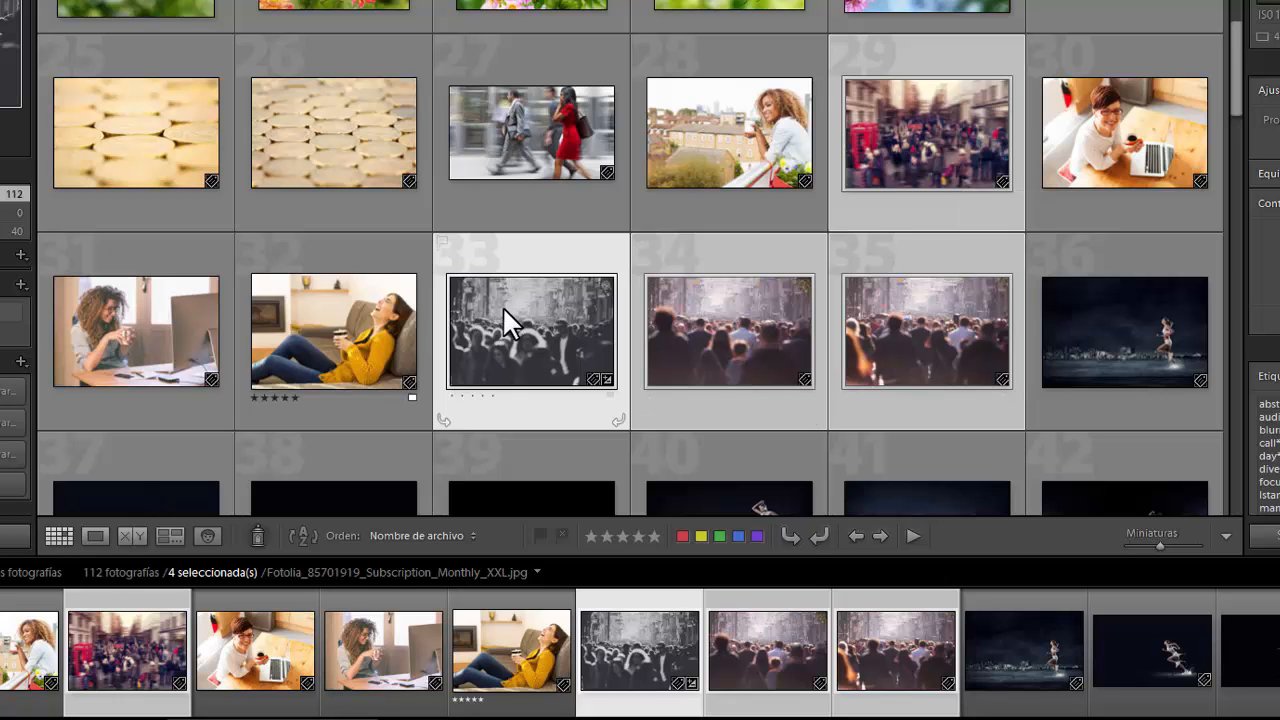
# Step: Copy the develop settings of the black-and-white crowd photo 33, keeping the checked setting groups and leaving Recortar unchecked
pyautogui.moveTo(504, 310)
pyautogui.rightClick(540, 308)
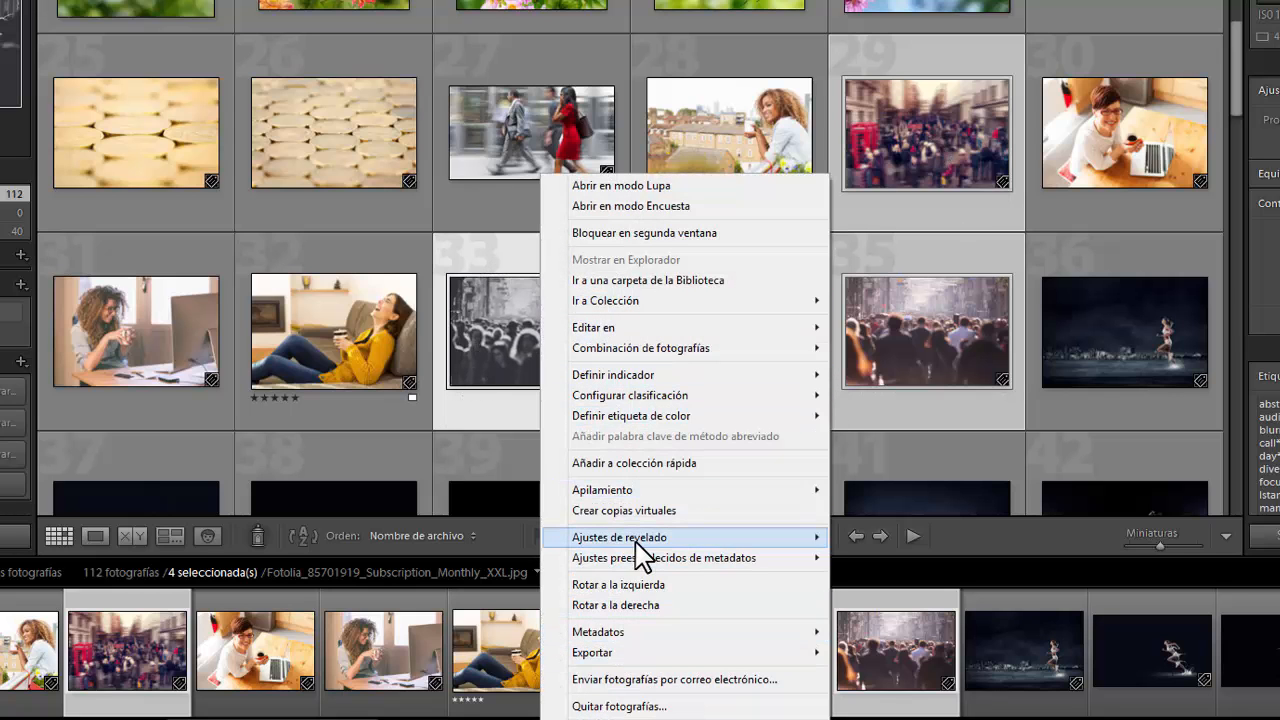
pyautogui.moveTo(637, 545)
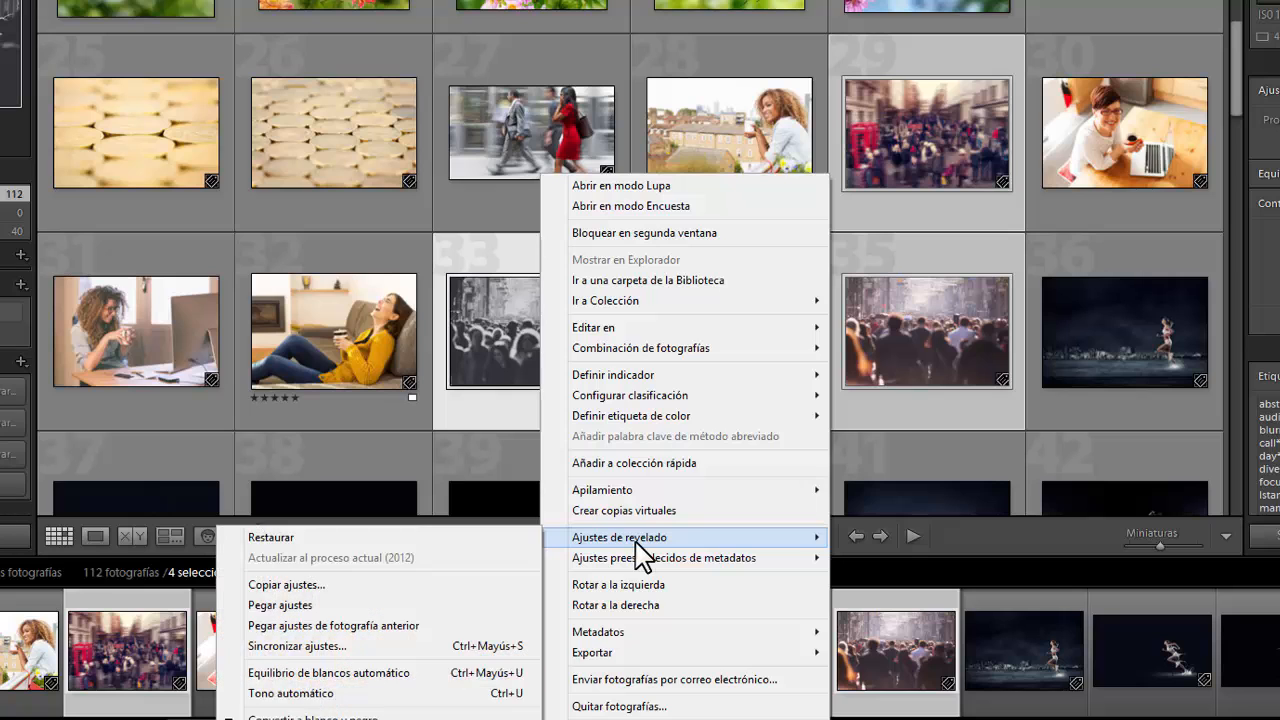
pyautogui.click(385, 586)
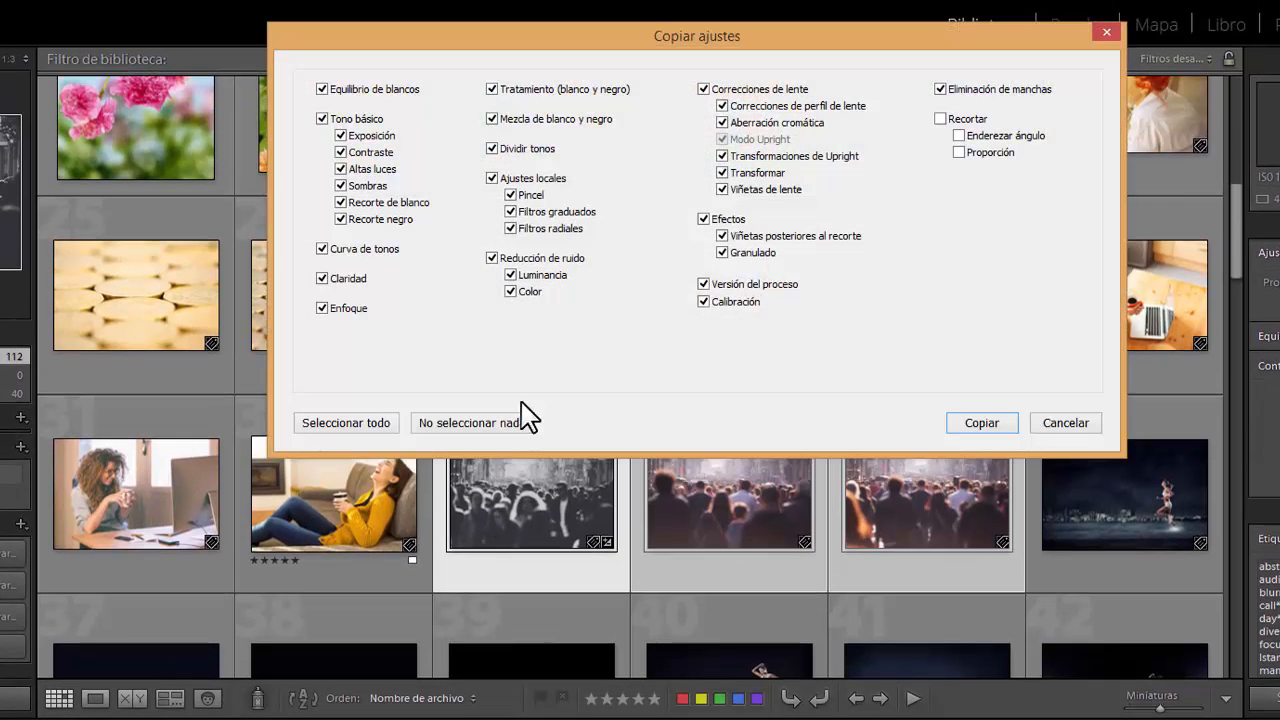
pyautogui.click(951, 420)
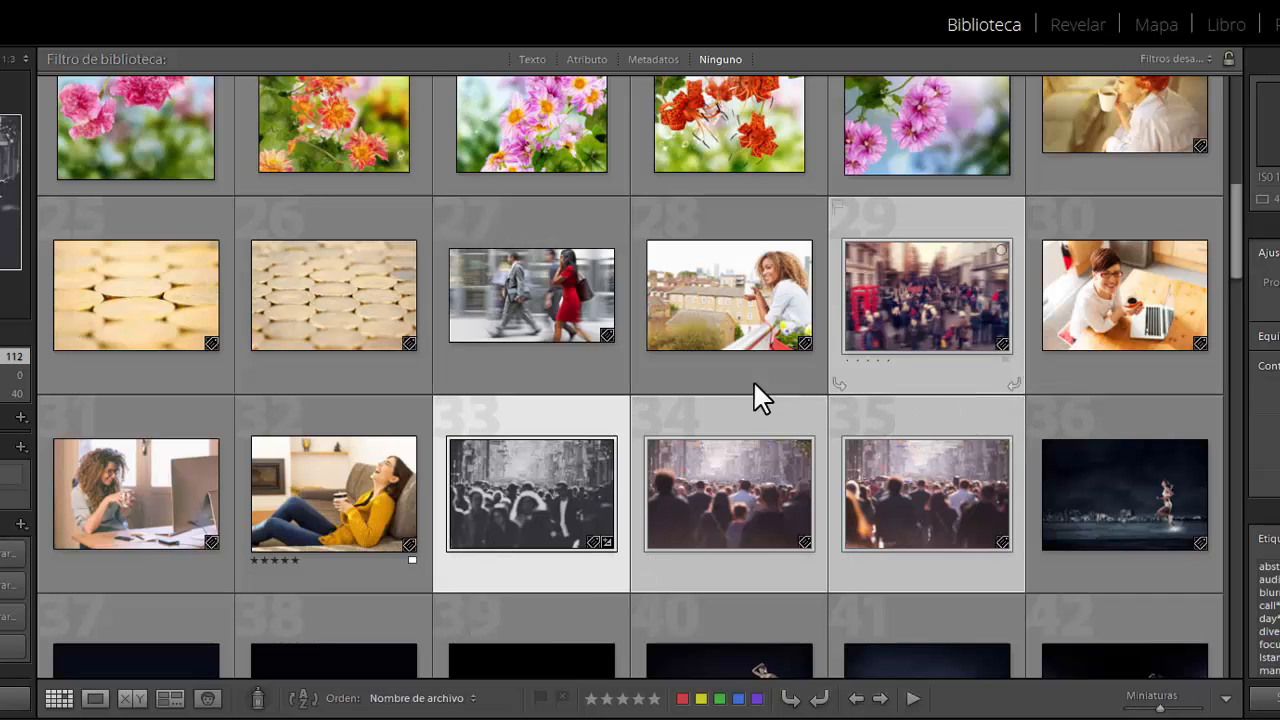
# Step: Remove photo 33 from the selection and paste the copied develop settings onto crowd photos 29, 34 and 35
pyautogui.keyDown('ctrl'); pyautogui.click(574, 463); pyautogui.keyUp('ctrl')
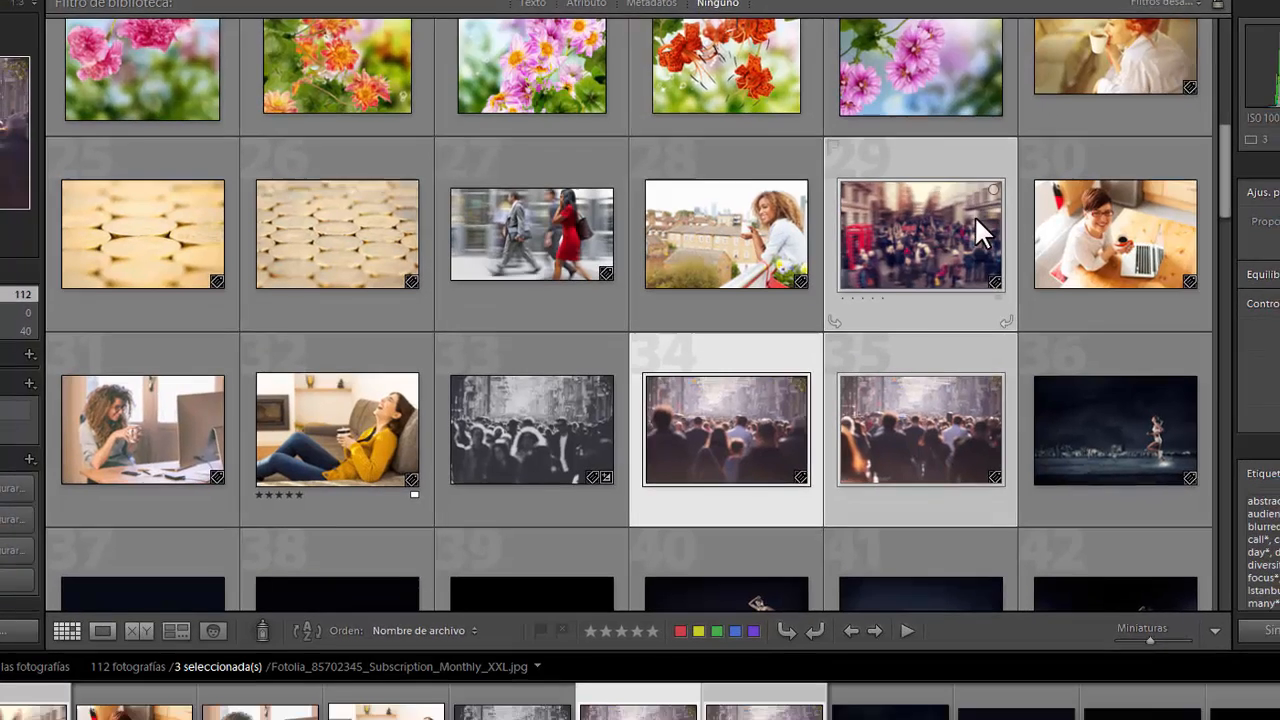
pyautogui.rightClick(919, 316)
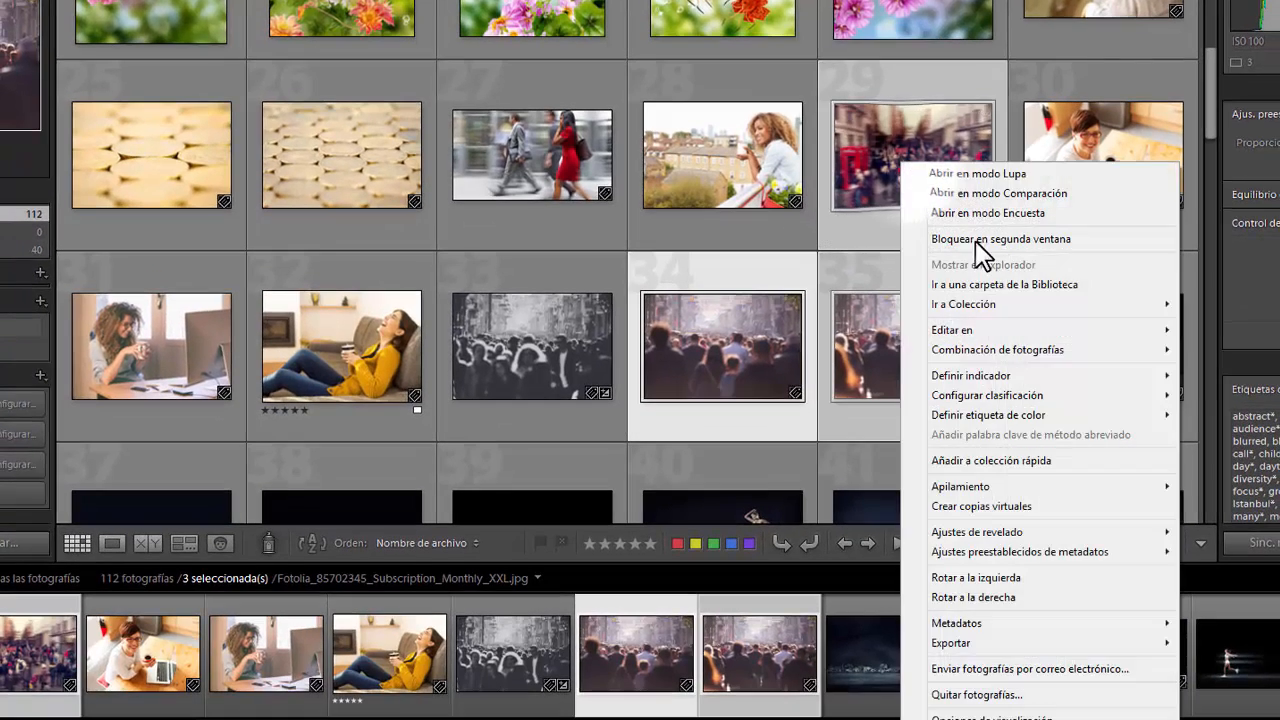
pyautogui.moveTo(1005, 540)
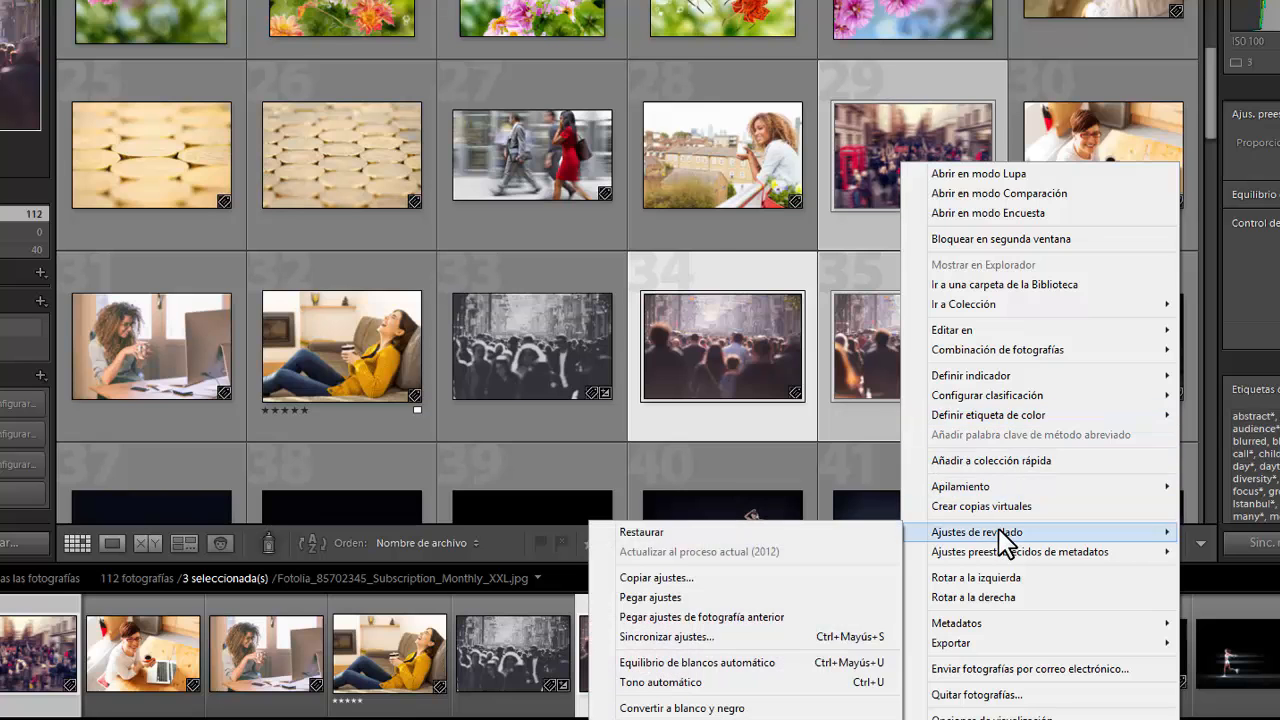
pyautogui.rightClick(705, 309)
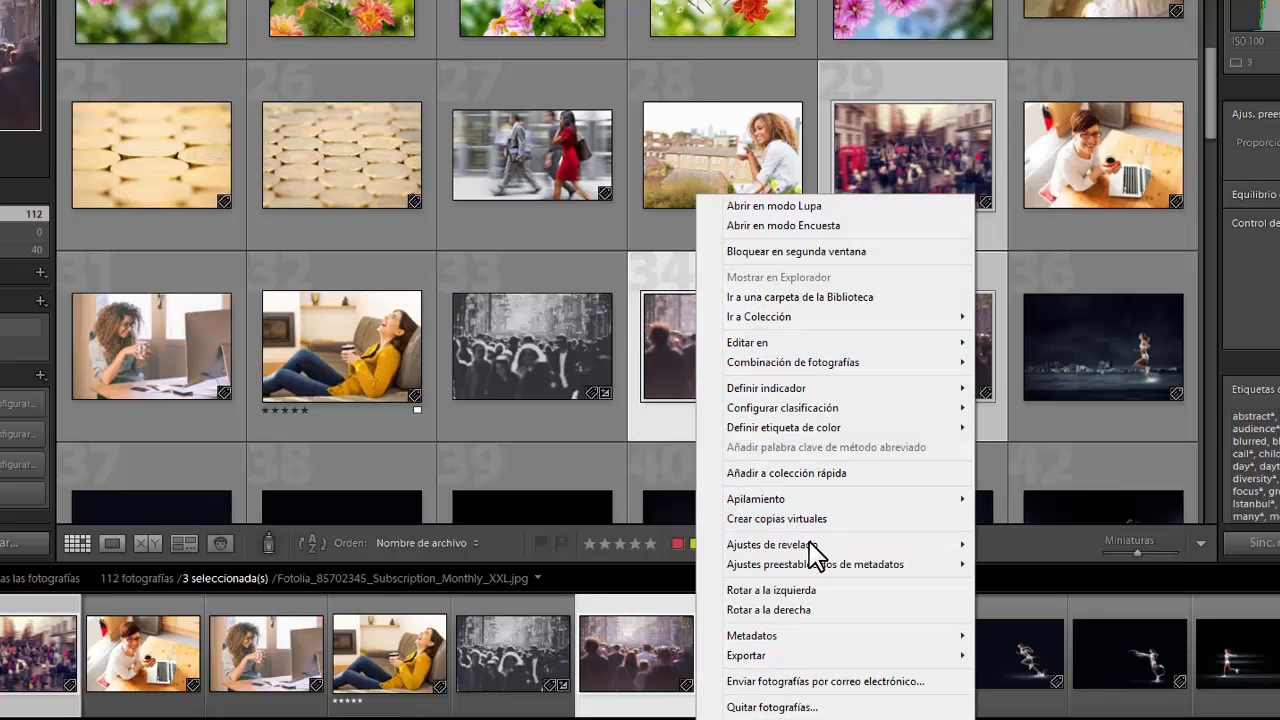
pyautogui.moveTo(814, 546)
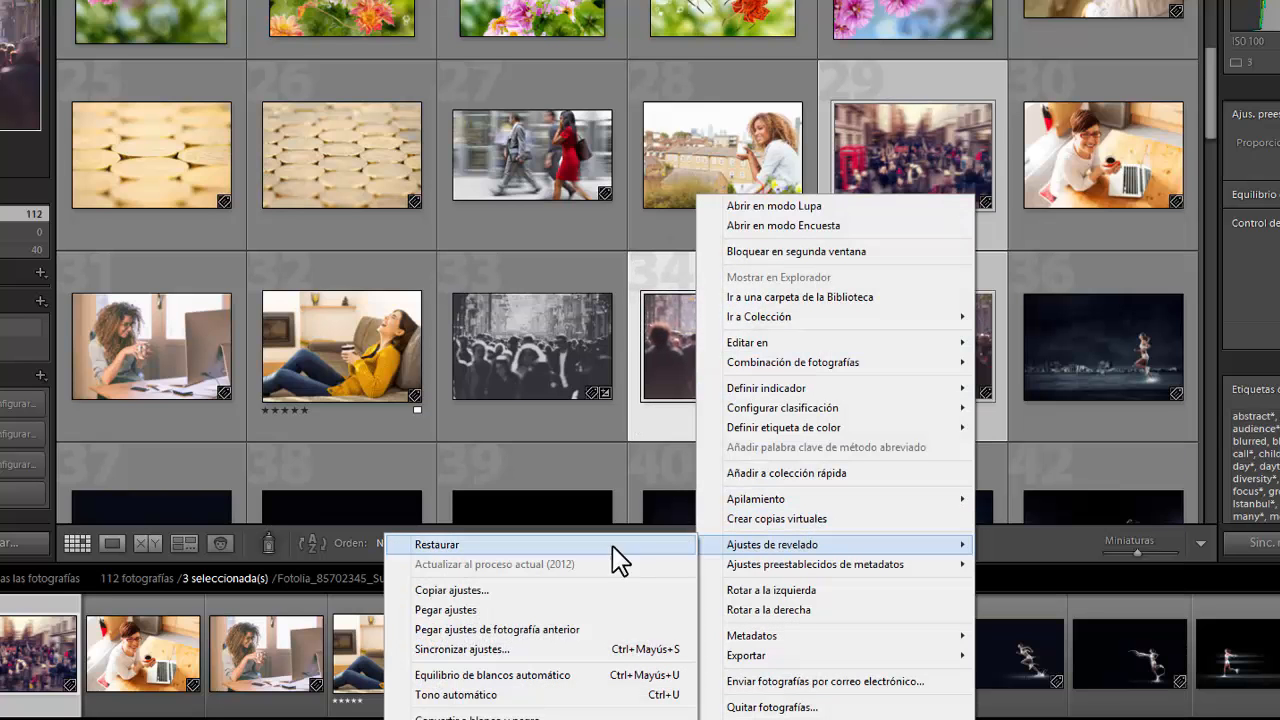
pyautogui.click(551, 611)
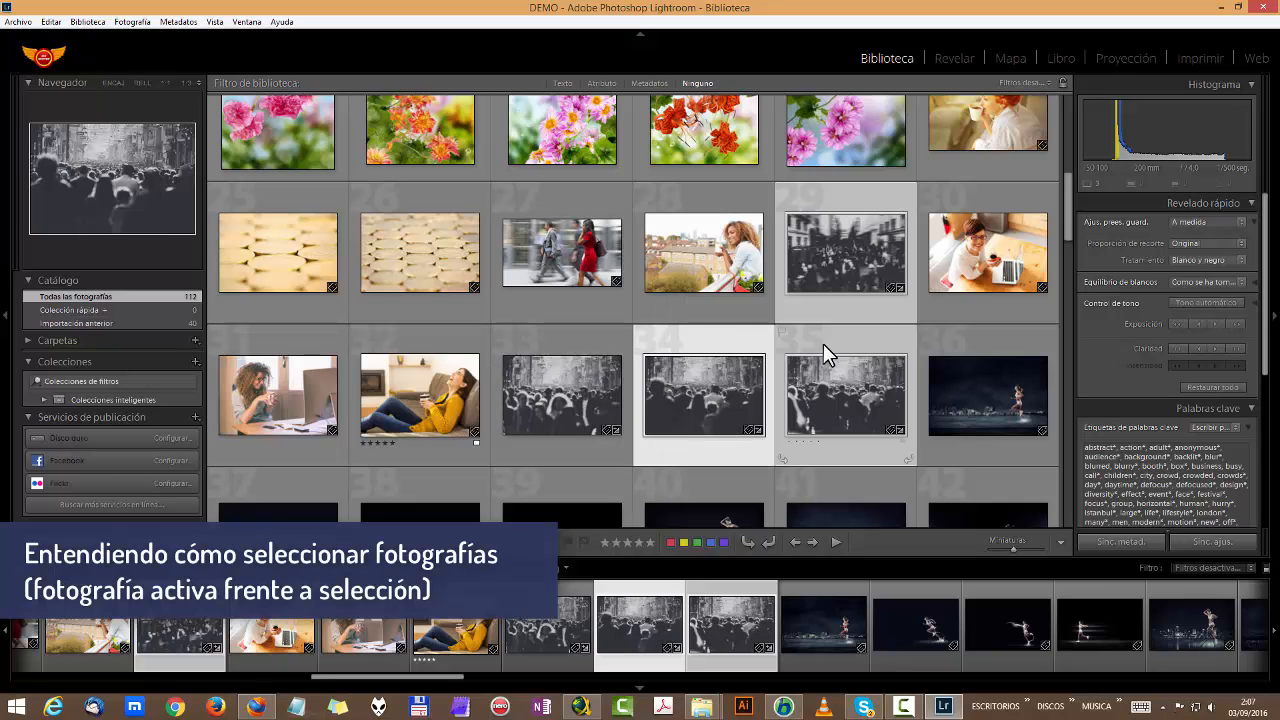
# Step: Select crowd photos 33, 34, 35 and 29 with 33 as the active photo, and check it in Loupe view
pyautogui.click(827, 296)
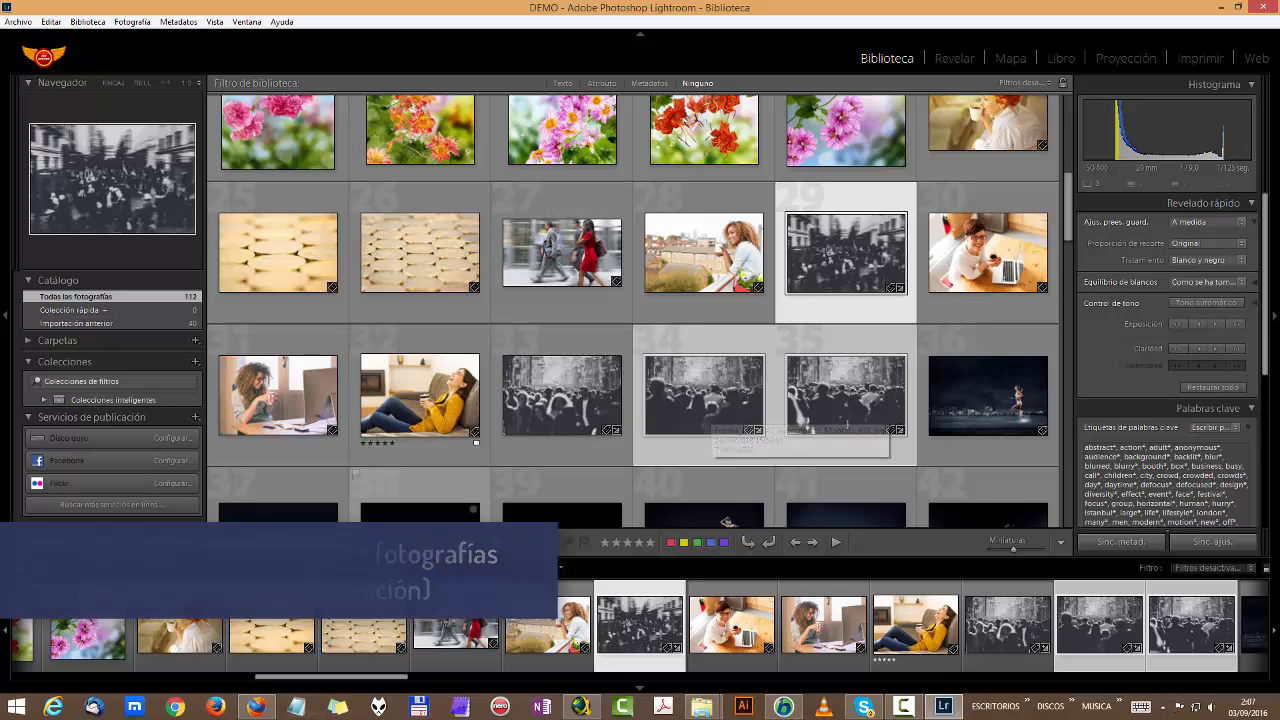
pyautogui.click(555, 410)
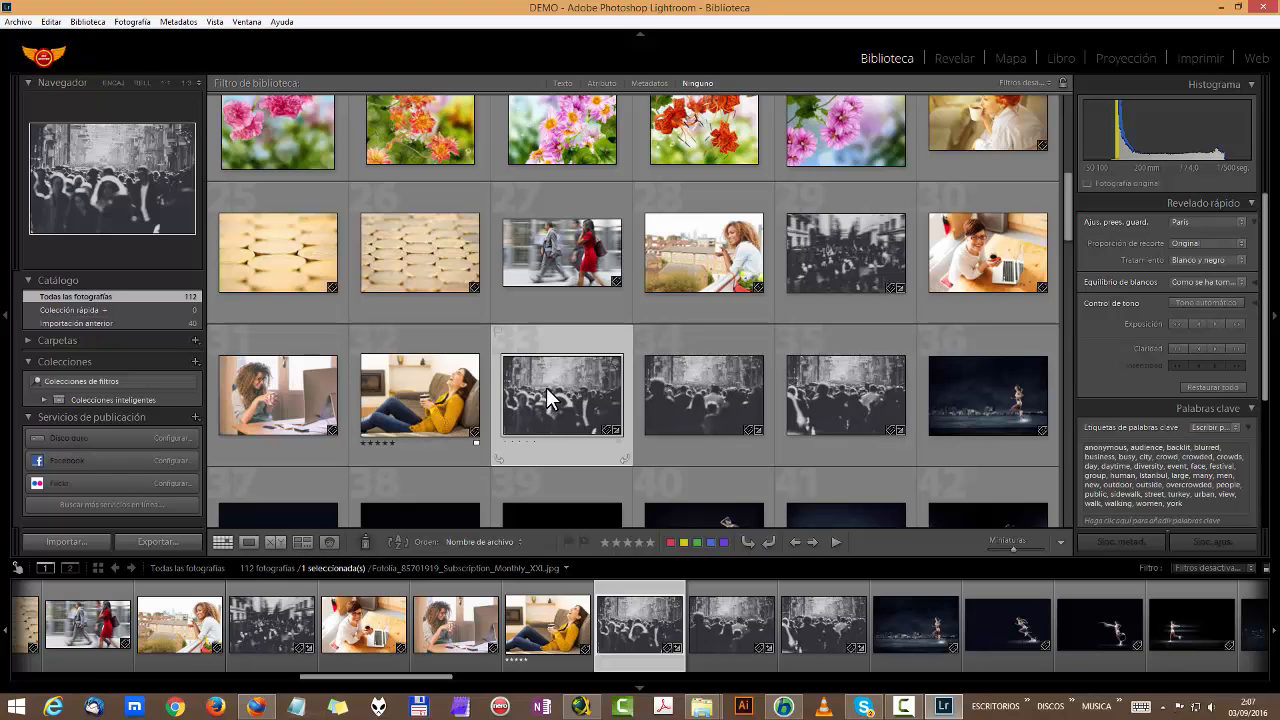
pyautogui.keyDown('ctrl'); pyautogui.click(713, 395); pyautogui.keyUp('ctrl')
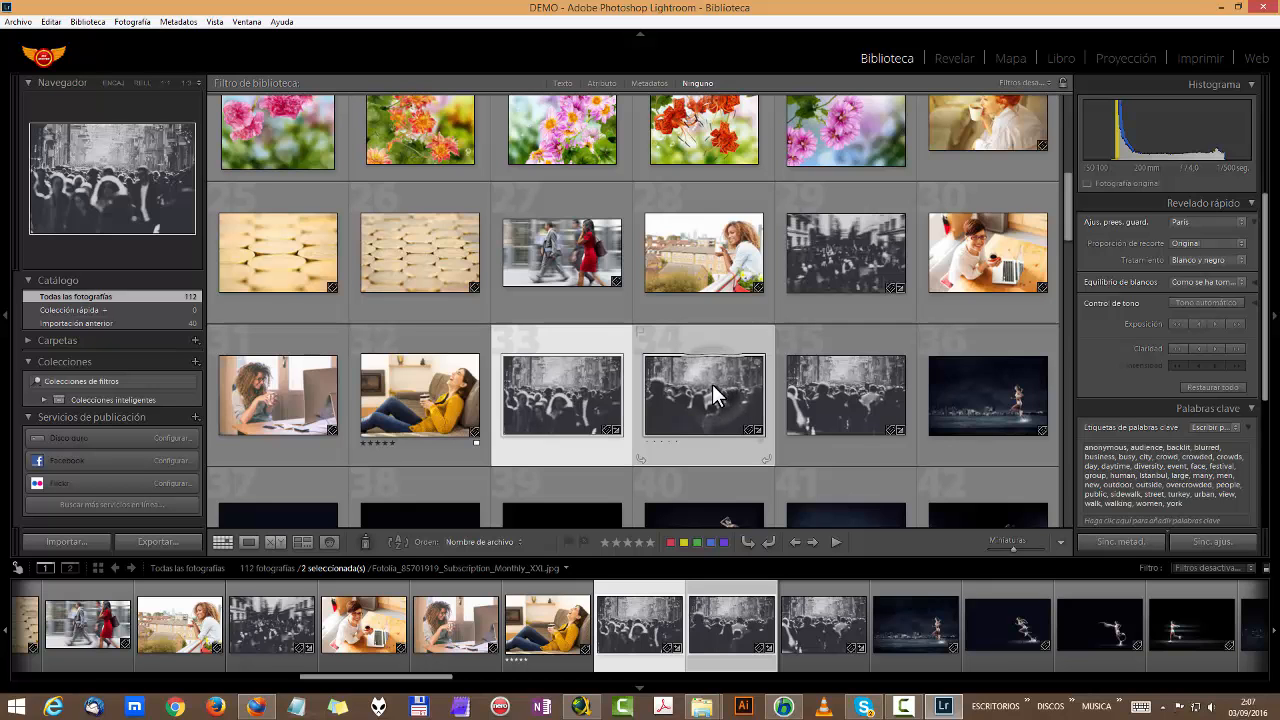
pyautogui.keyDown('ctrl'); pyautogui.click(815, 389); pyautogui.keyUp('ctrl')
pyautogui.keyDown('ctrl'); pyautogui.click(843, 276); pyautogui.keyUp('ctrl')
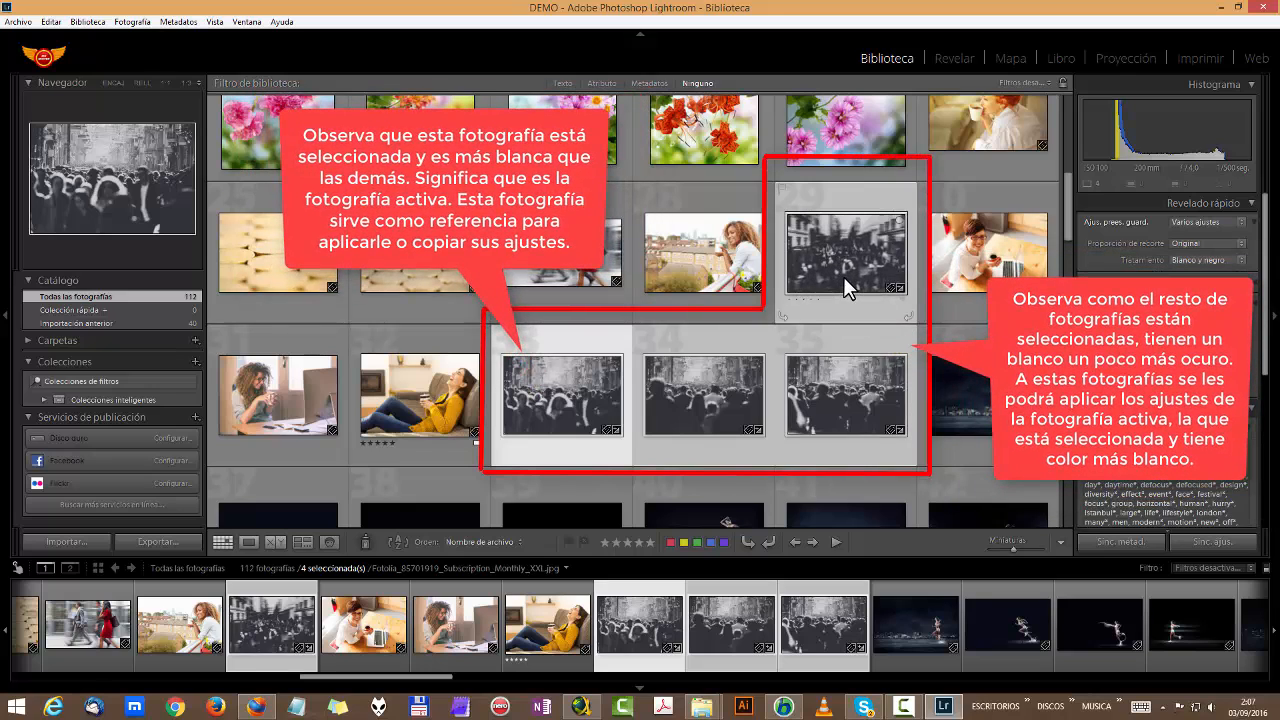
pyautogui.click(249, 542)
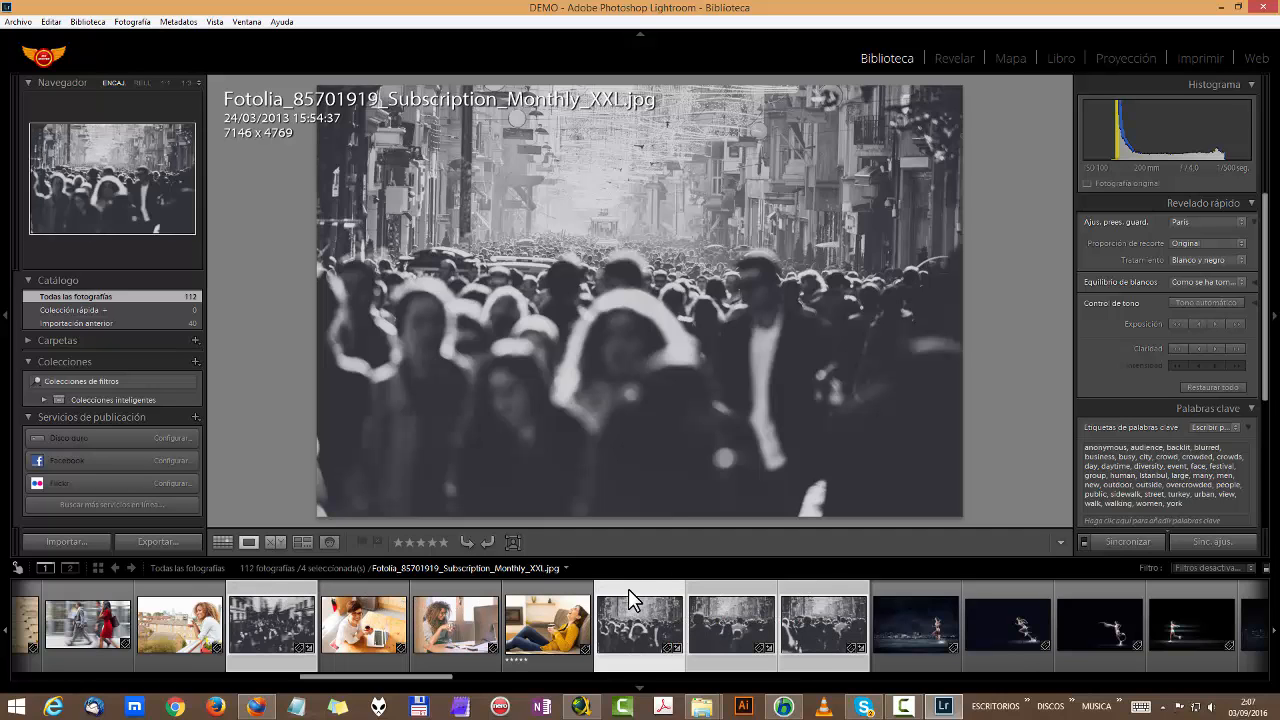
pyautogui.click(223, 543)
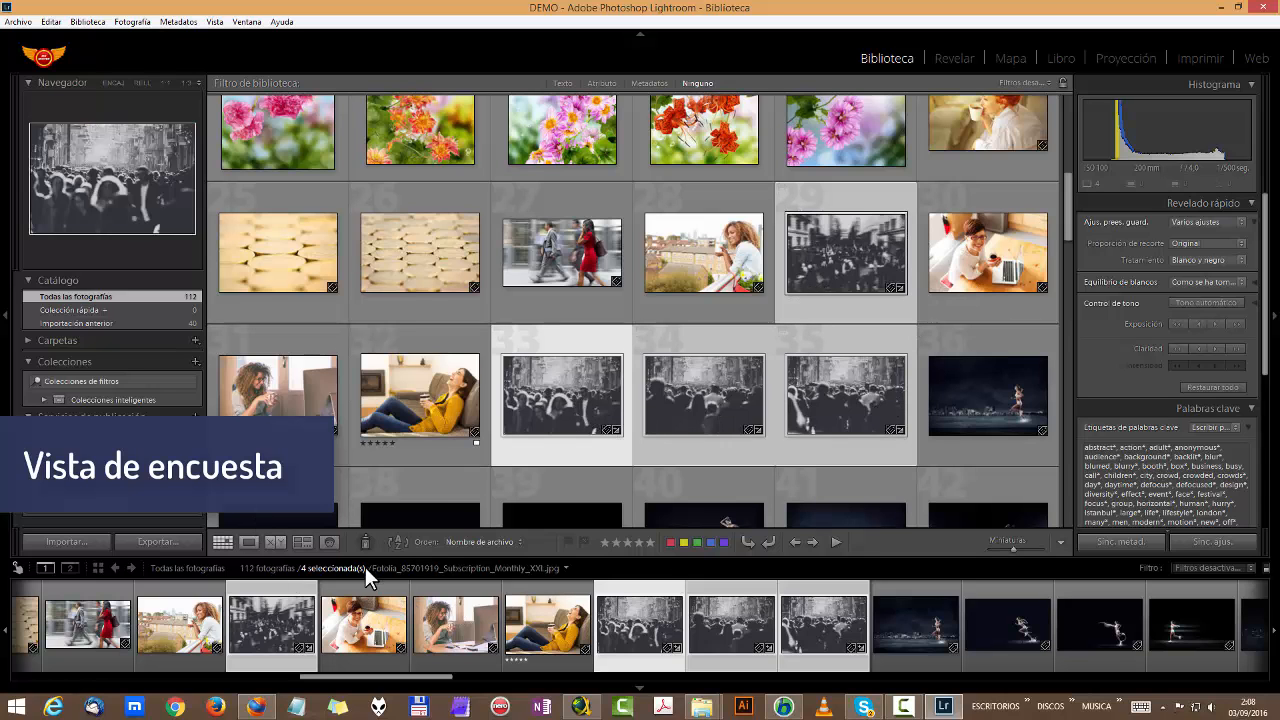
# Step: Compare the four crowd photos in Survey view, drop photos 33 and 29 from the selection, and return to the grid
pyautogui.click(301, 542)
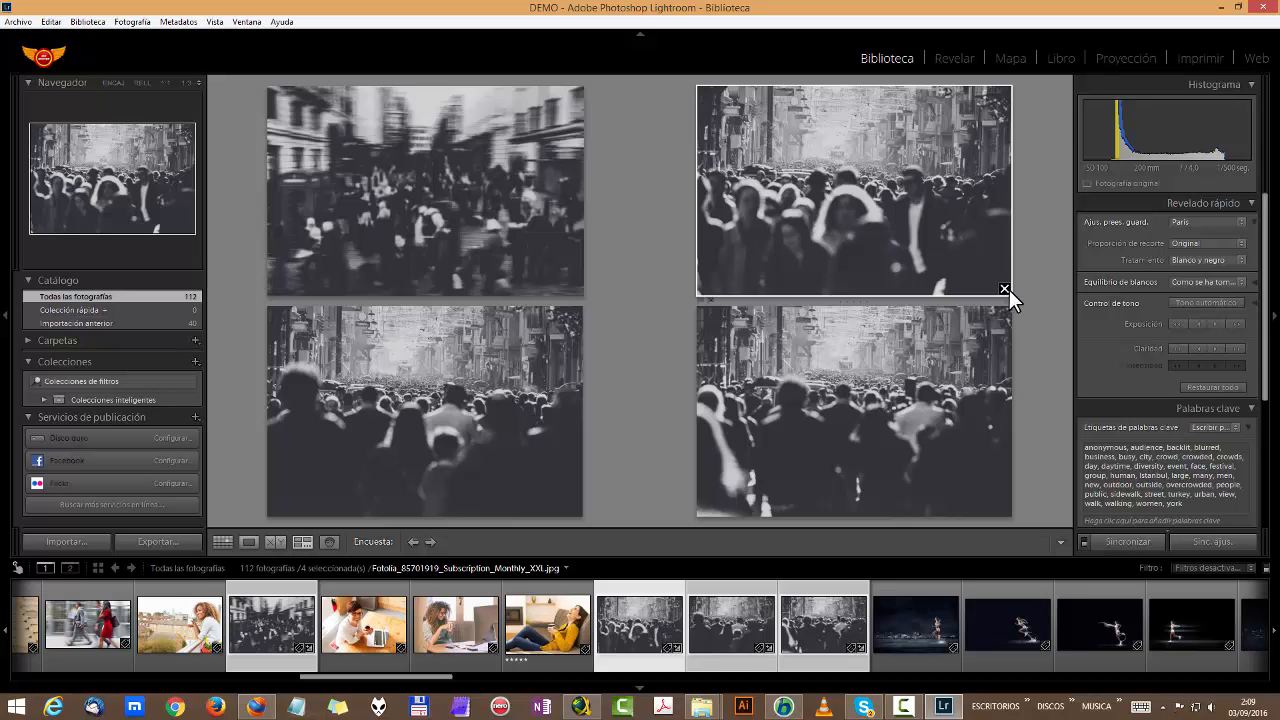
pyautogui.click(1005, 290)
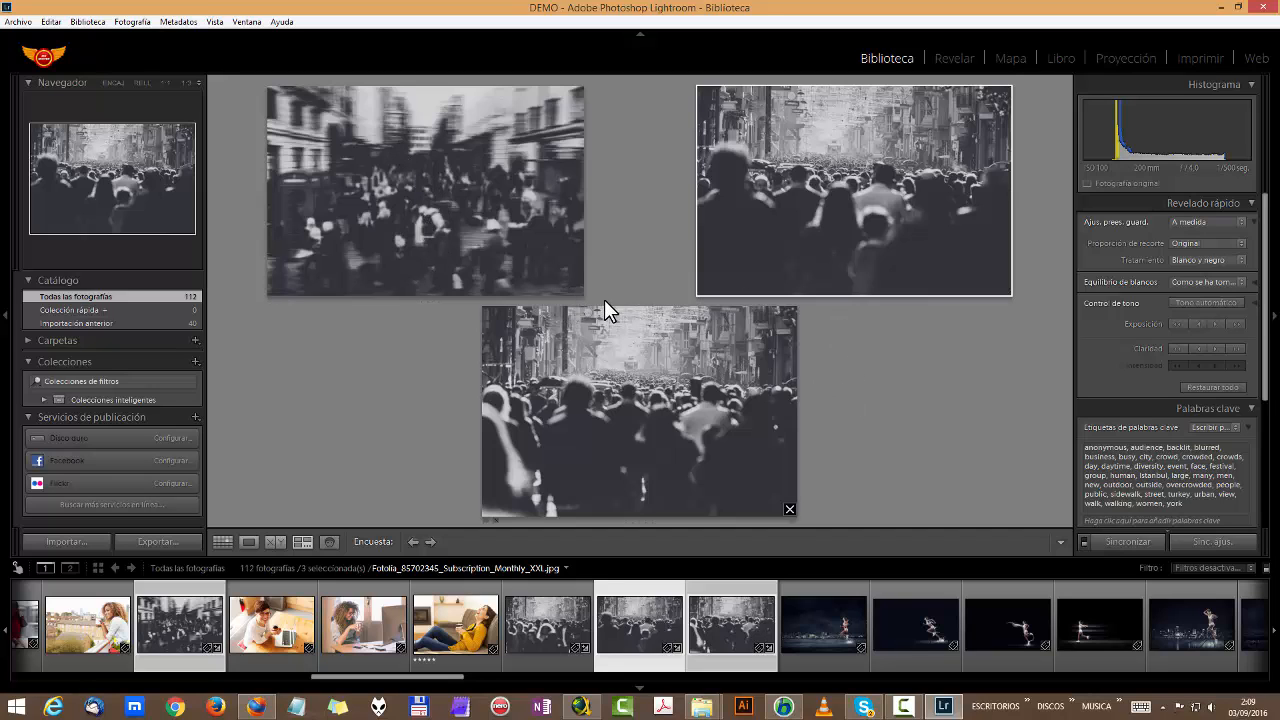
pyautogui.click(577, 289)
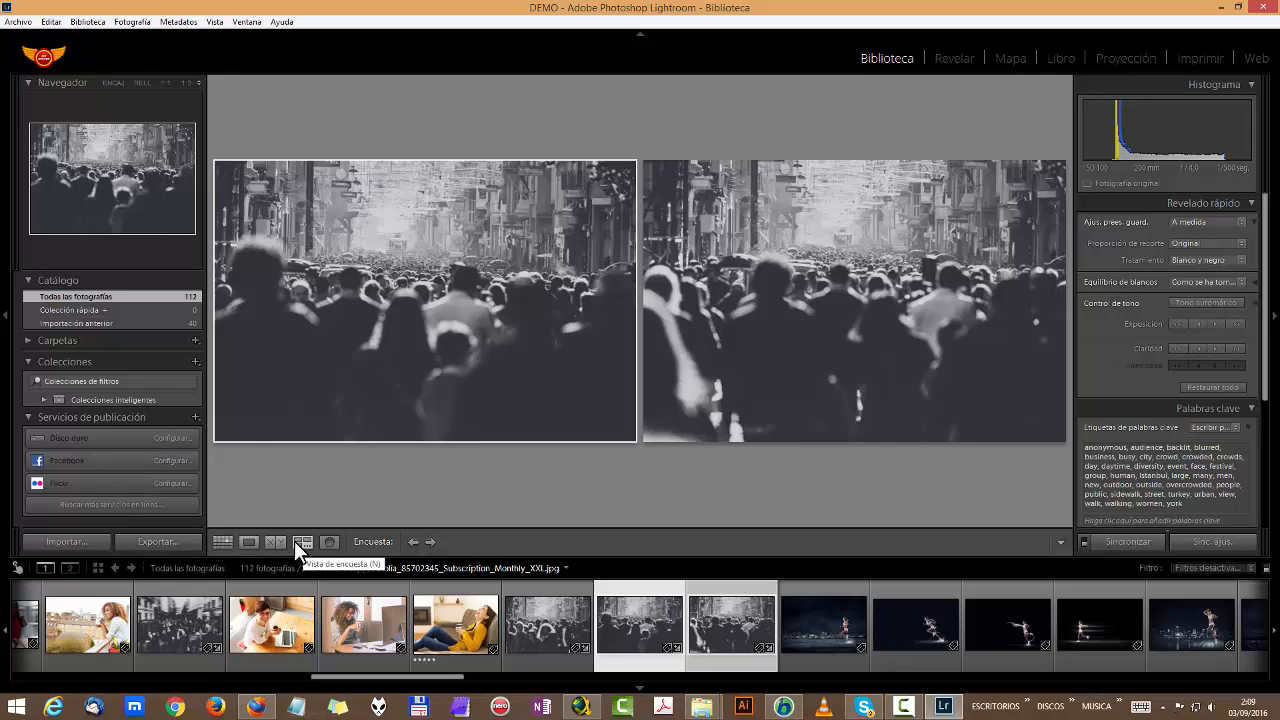
pyautogui.click(223, 543)
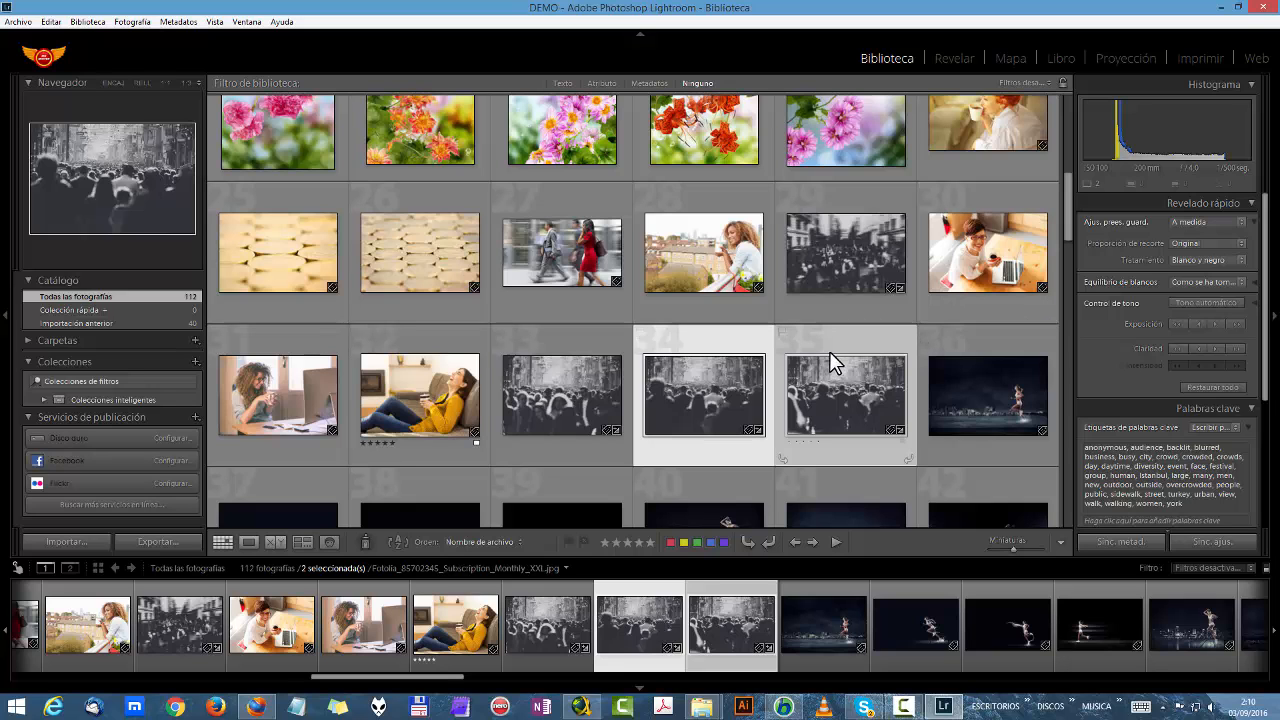
# Step: Select the adjacent crowd photos 33 to 35, starting from 33, and add photo 29 to the selection
pyautogui.click(564, 364)
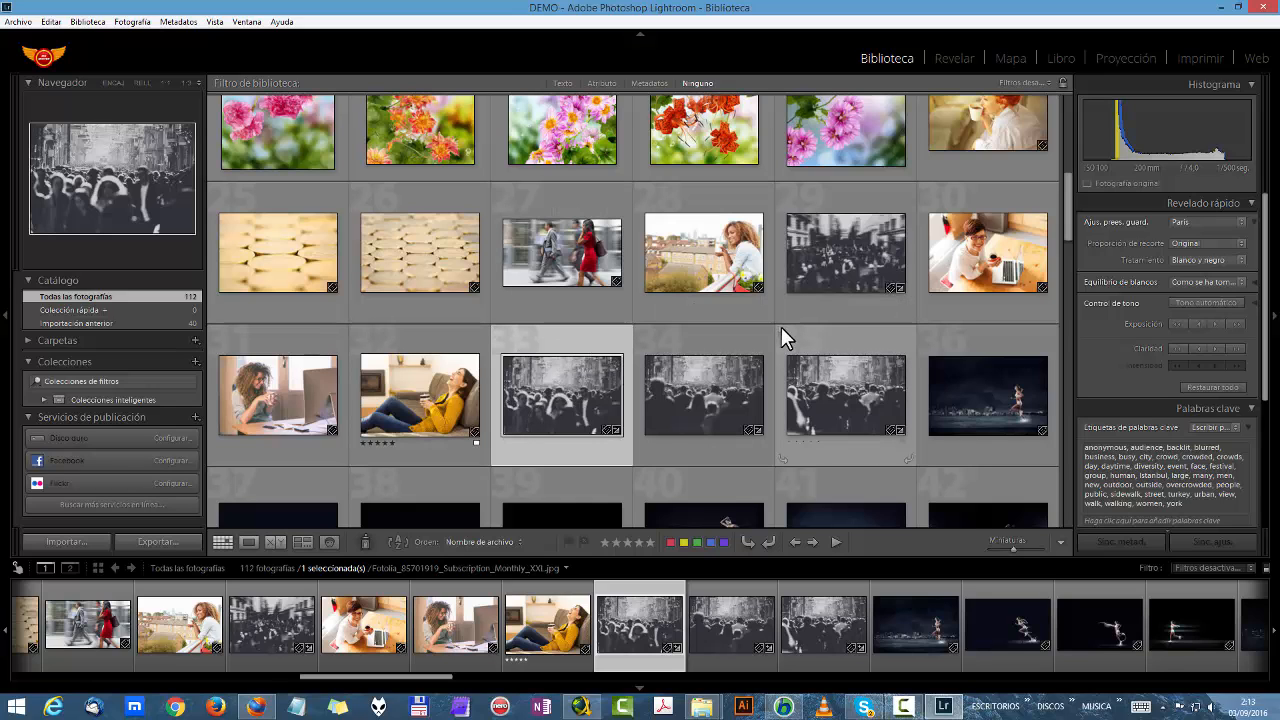
pyautogui.keyDown('shift'); pyautogui.click(714, 342); pyautogui.keyUp('shift')
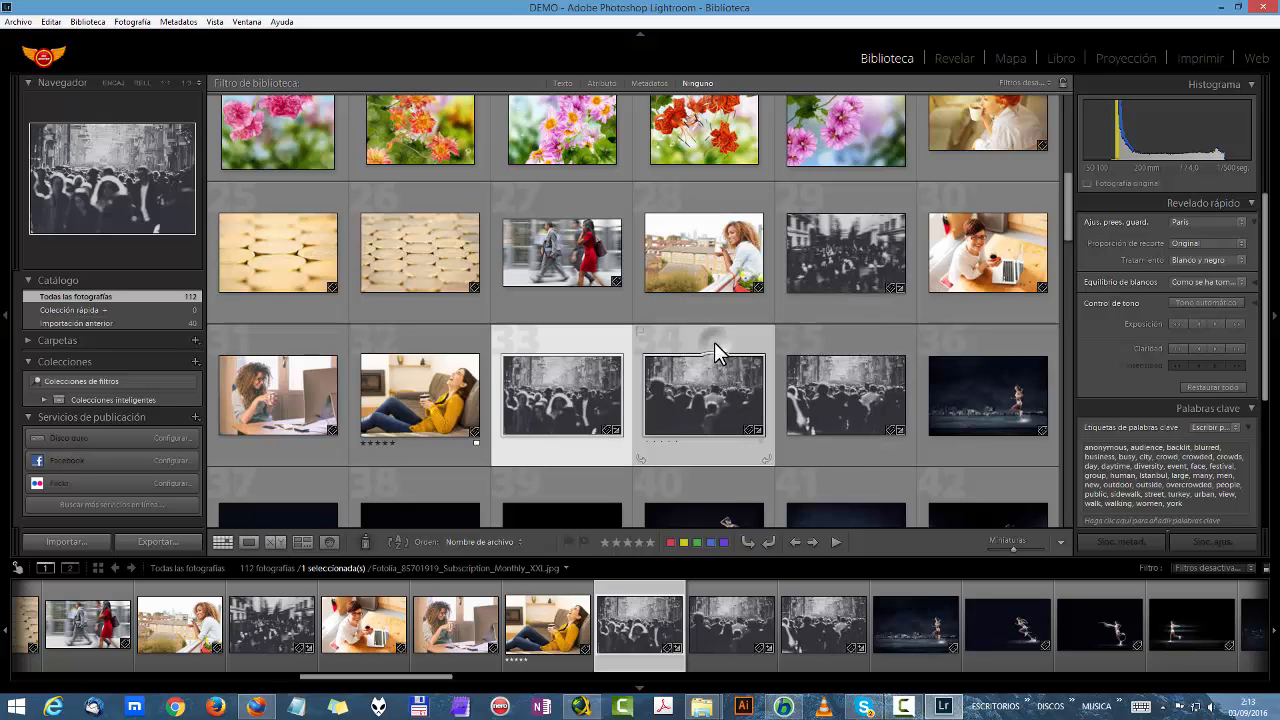
pyautogui.keyDown('shift'); pyautogui.click(810, 338); pyautogui.keyUp('shift')
pyautogui.keyDown('ctrl'); pyautogui.click(822, 258); pyautogui.keyUp('ctrl')
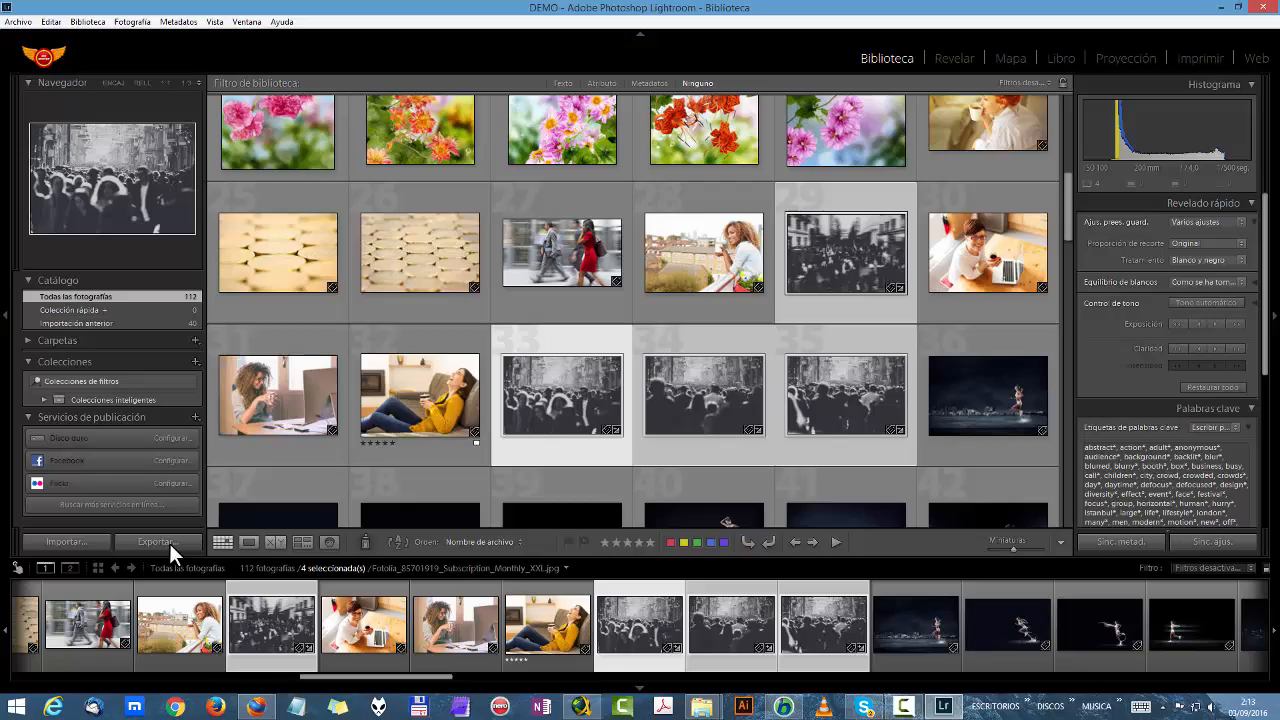
# Step: Open the export settings for the four selected photos and review the built-in presets for DNG, full-size JPEG, e-mail and e-mail (hard drive)
pyautogui.click(158, 541)
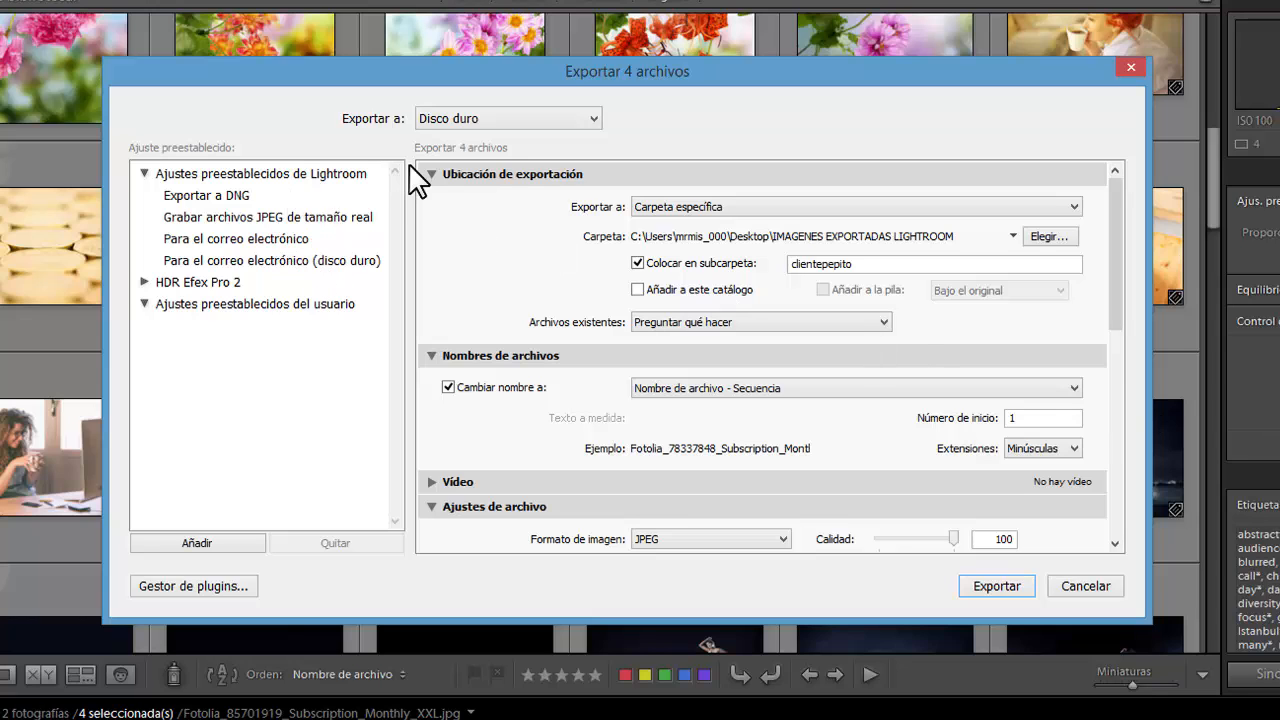
pyautogui.click(248, 198)
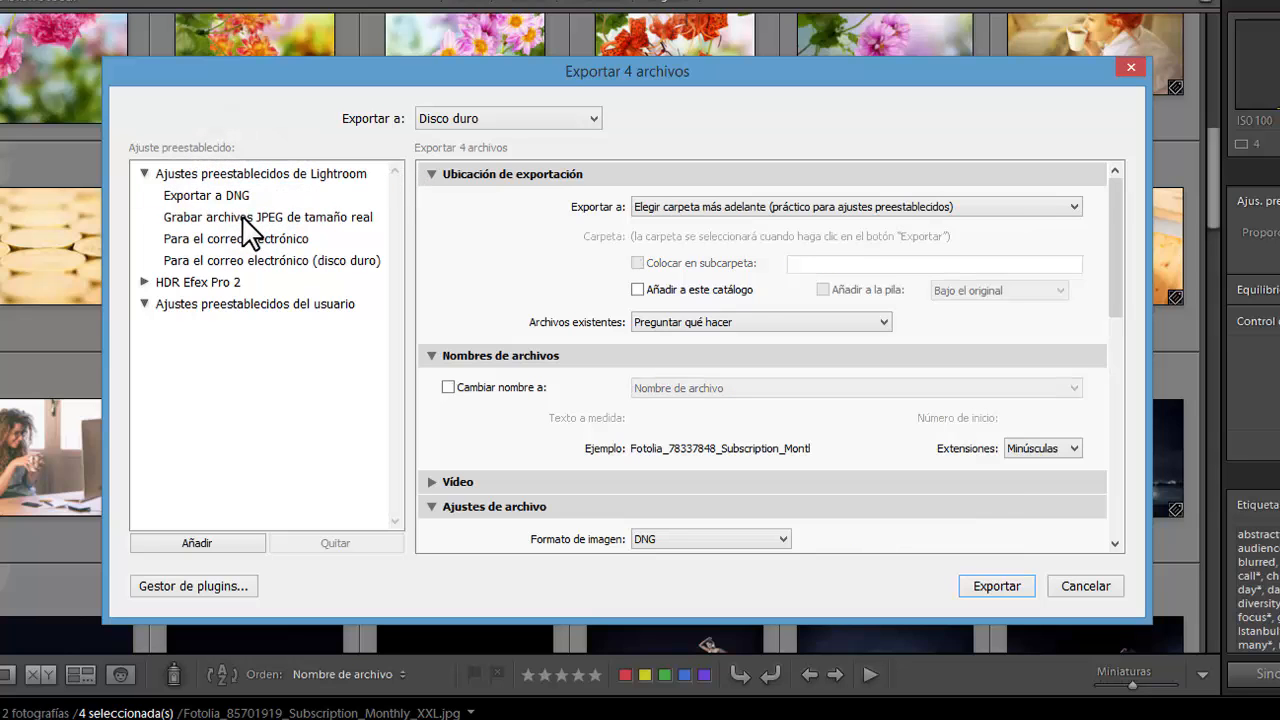
pyautogui.click(252, 174)
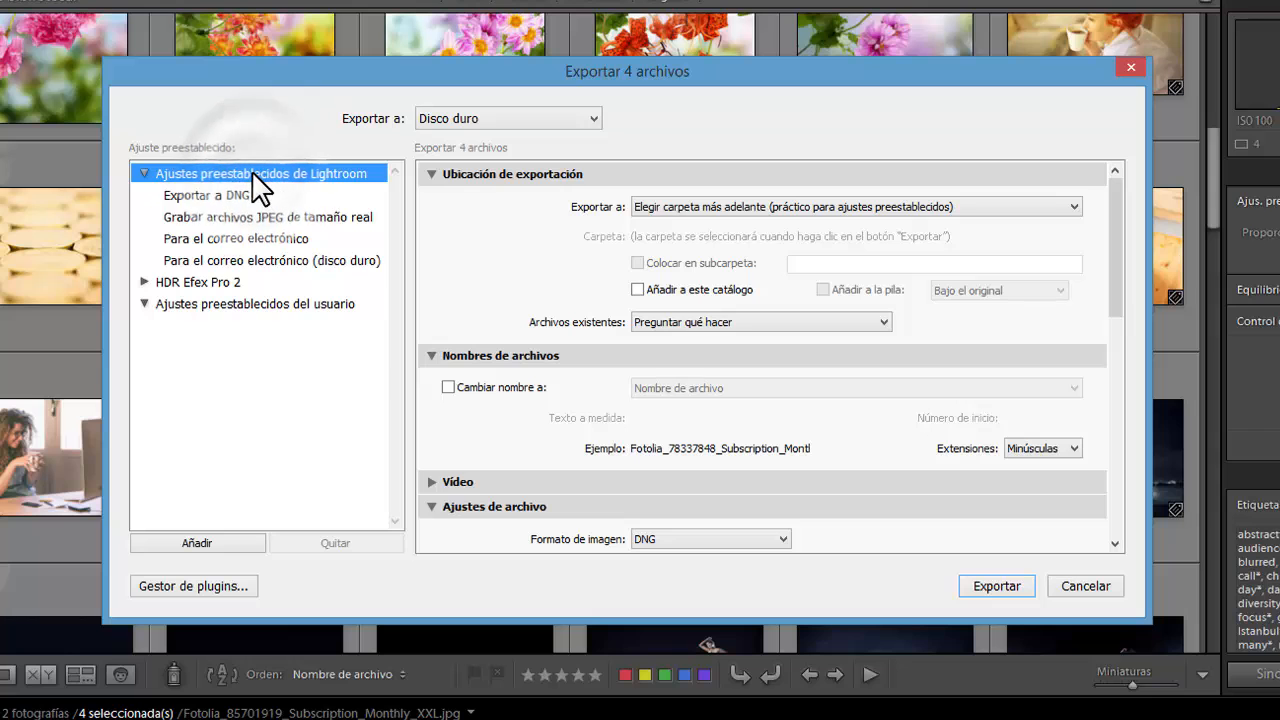
pyautogui.click(249, 199)
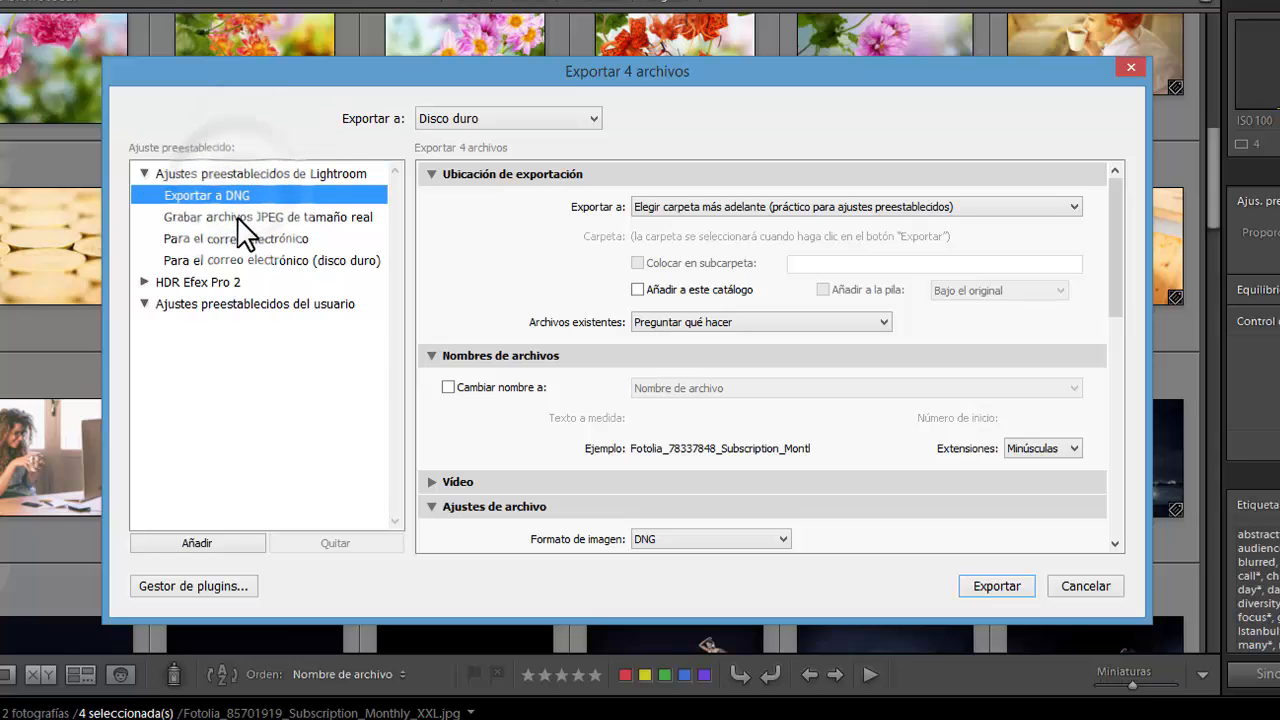
pyautogui.click(238, 218)
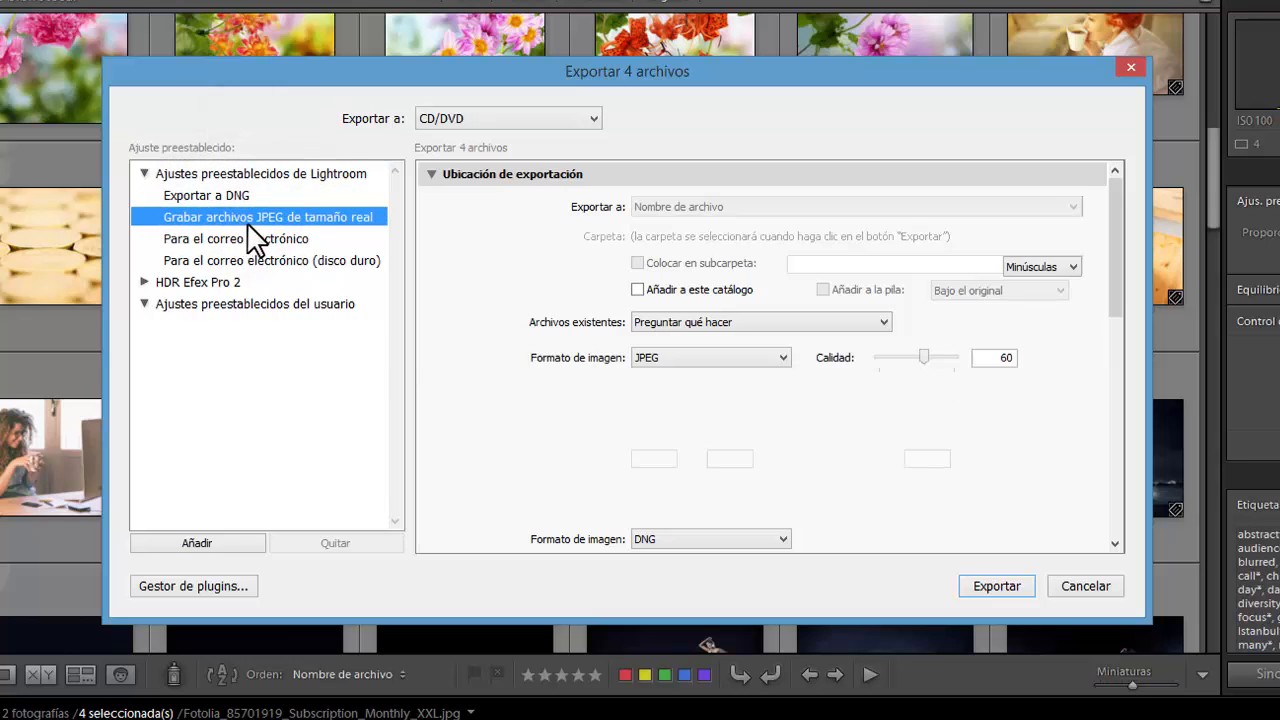
pyautogui.click(287, 240)
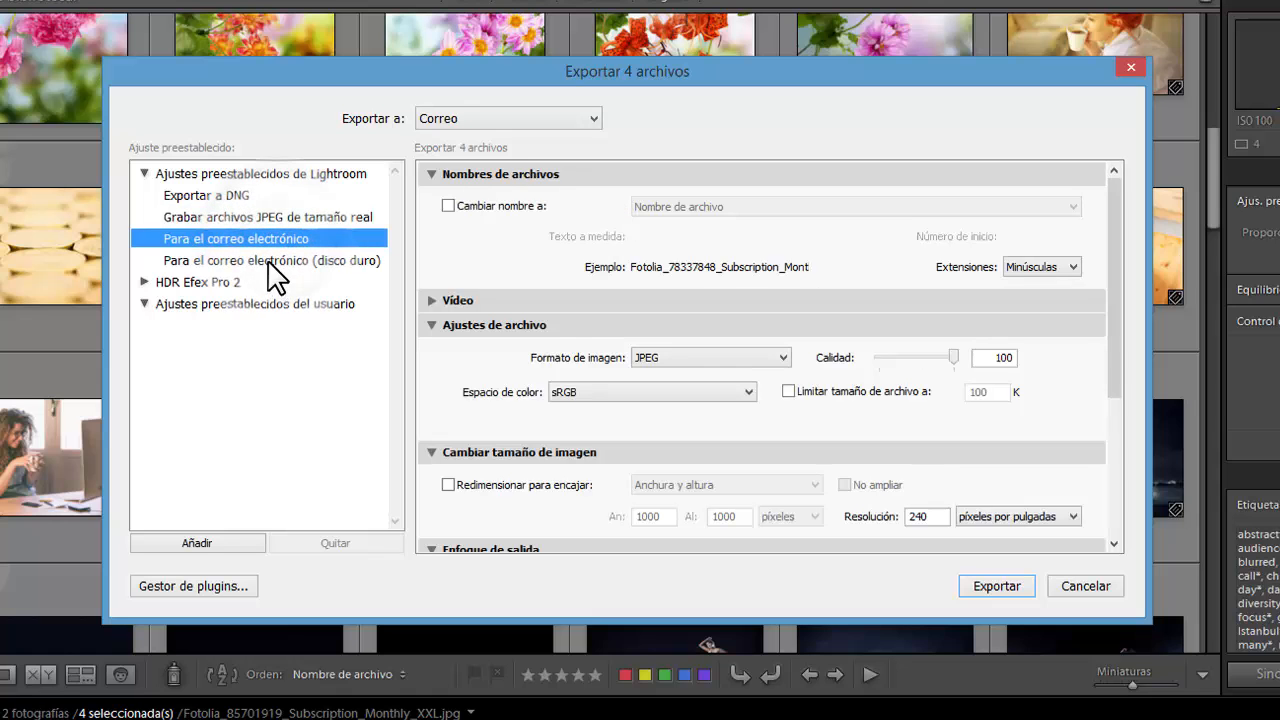
pyautogui.click(251, 259)
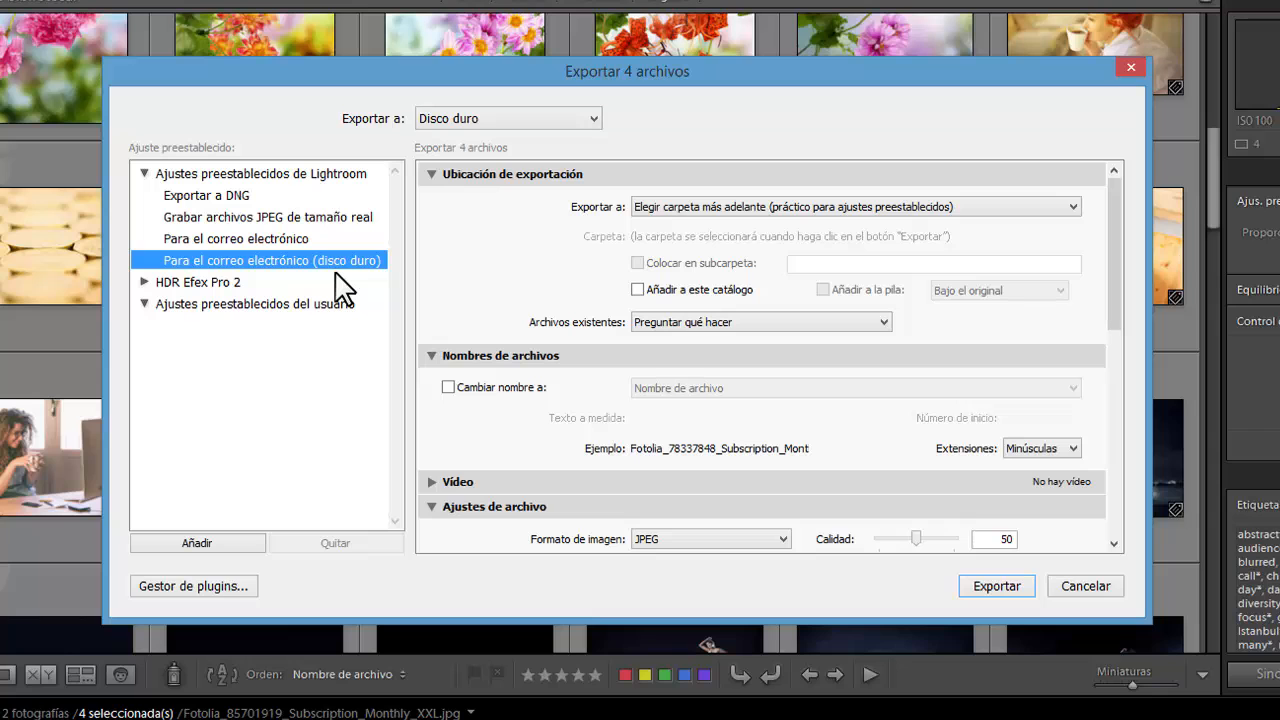
# Step: Expand the HDR Efex Pro 2 preset group, review its preset's export settings, and check the user and Lightroom preset groups
pyautogui.click(144, 282)
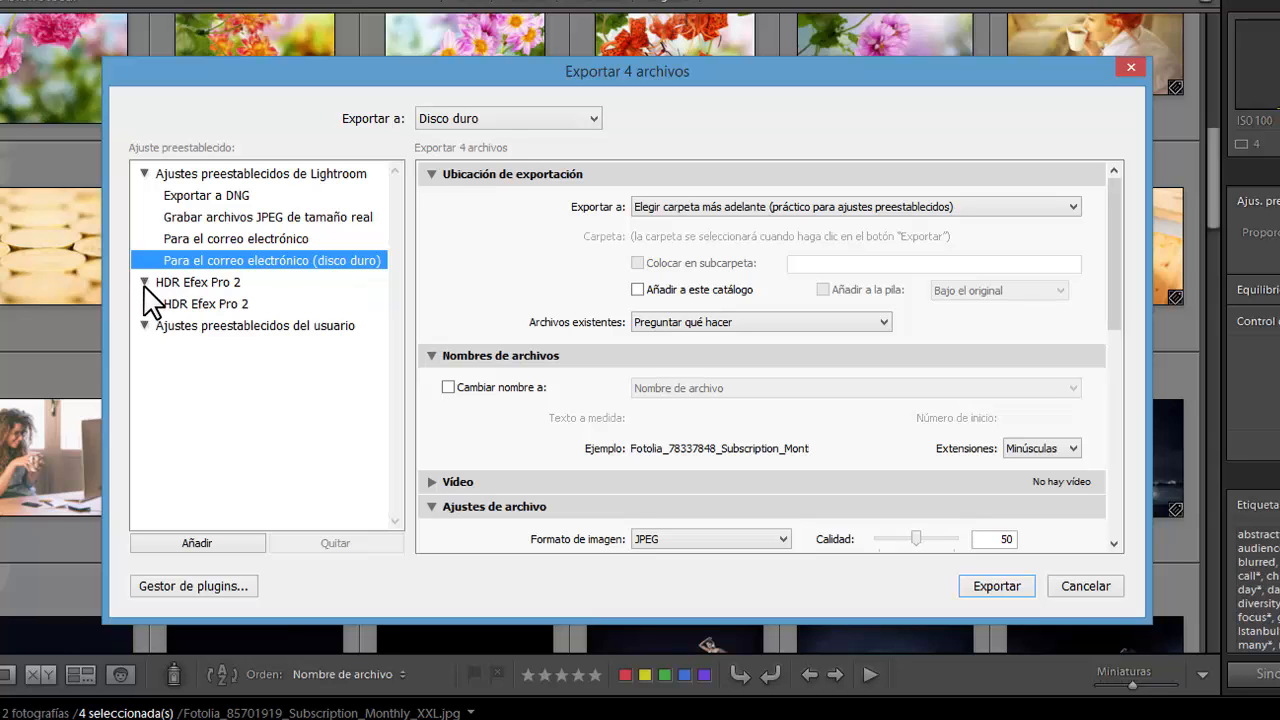
pyautogui.click(218, 305)
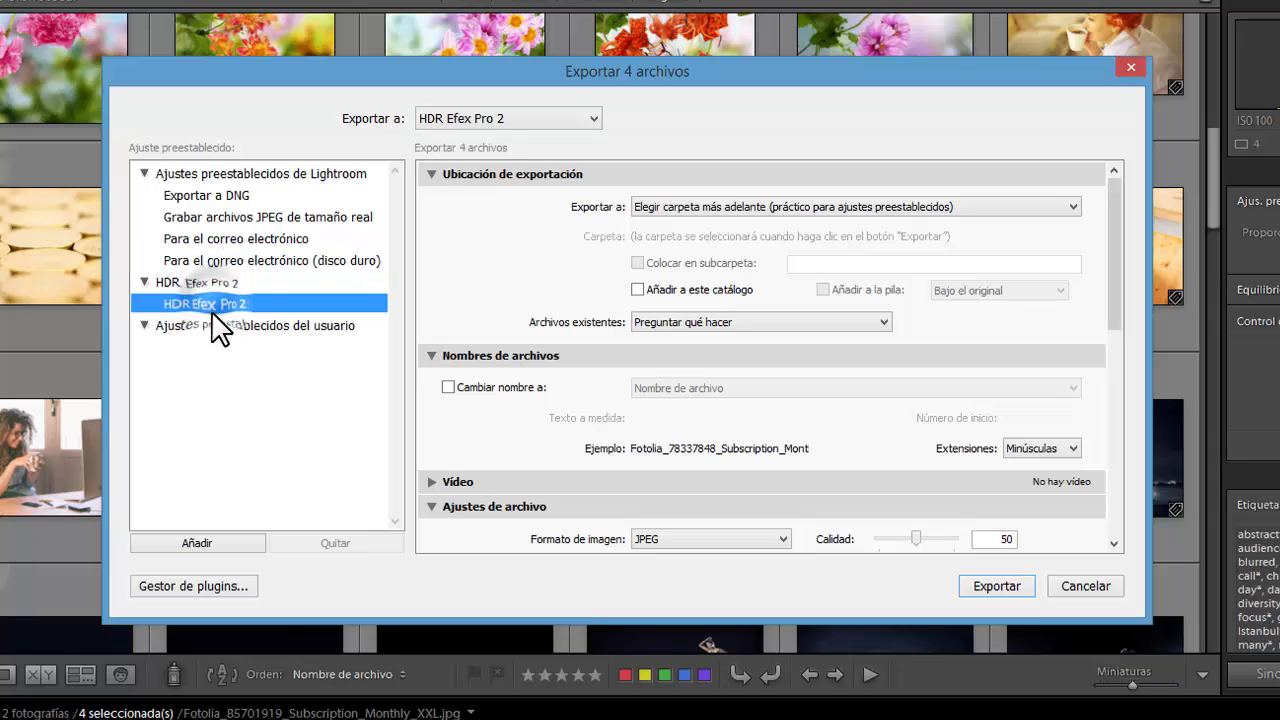
pyautogui.click(165, 328)
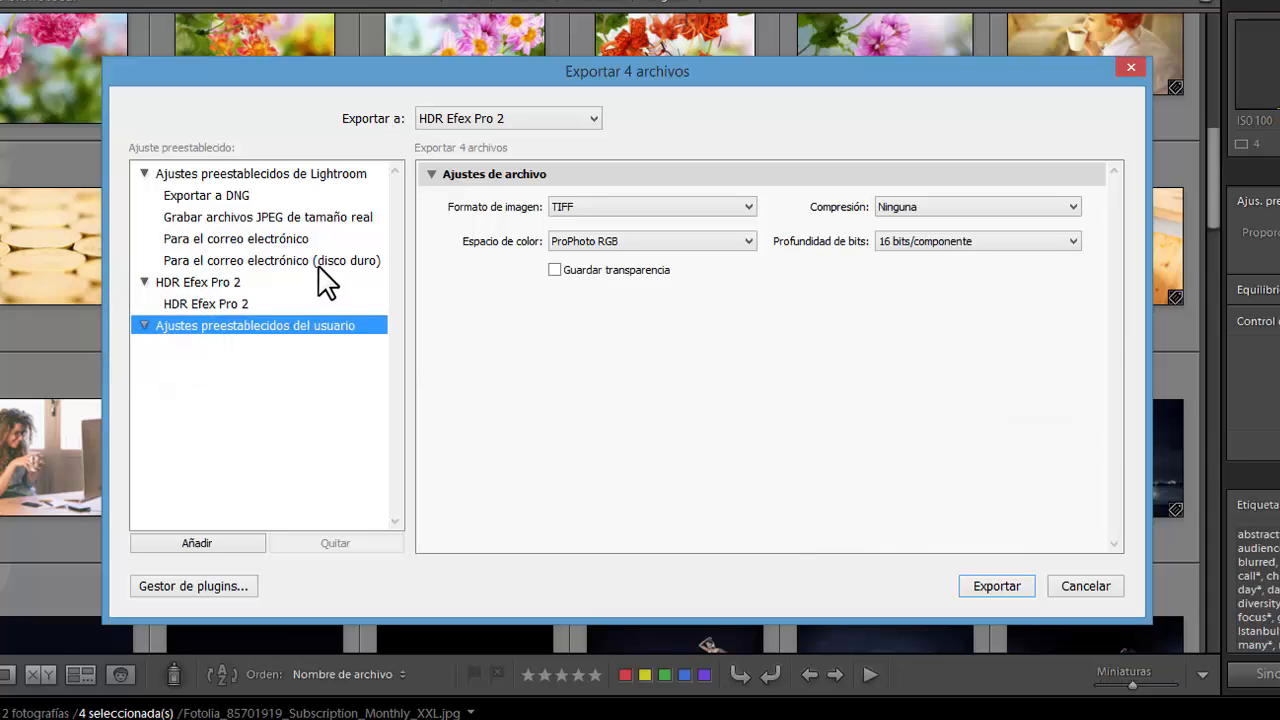
pyautogui.click(303, 173)
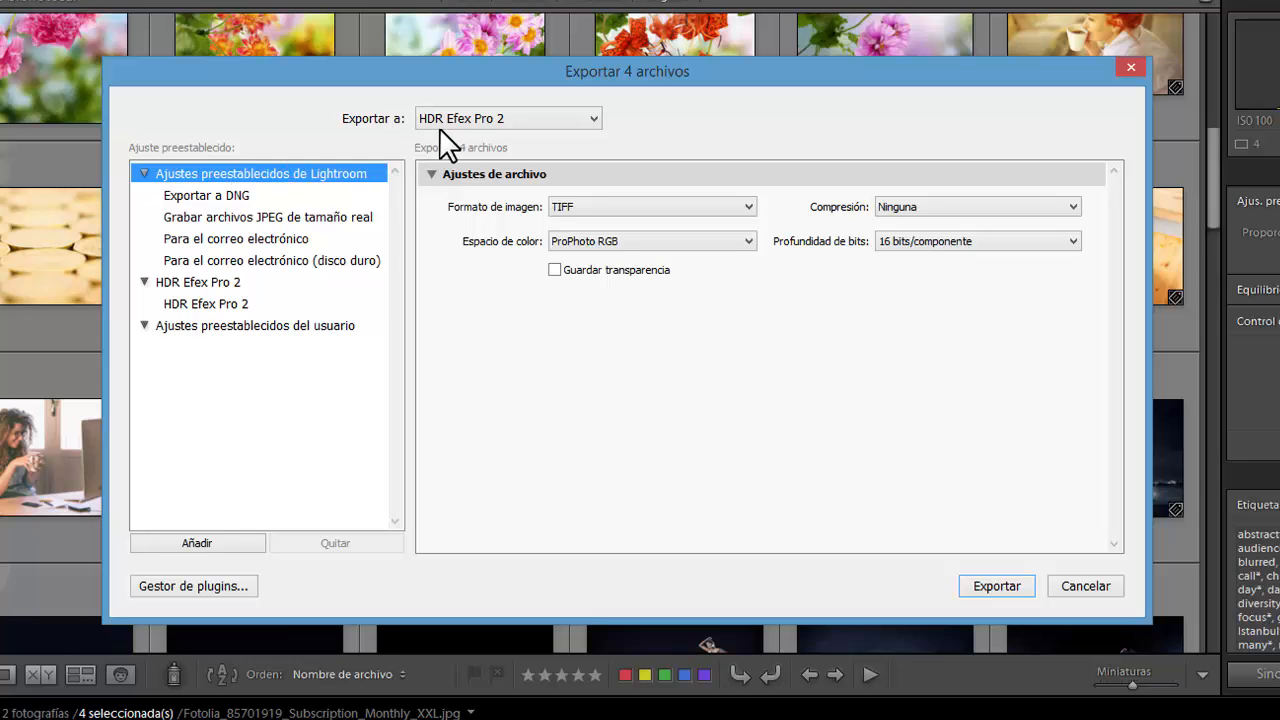
# Step: Compare the export settings of the built-in presets for DNG, full-size JPEG, e-mail and e-mail to hard disk
pyautogui.click(190, 197)
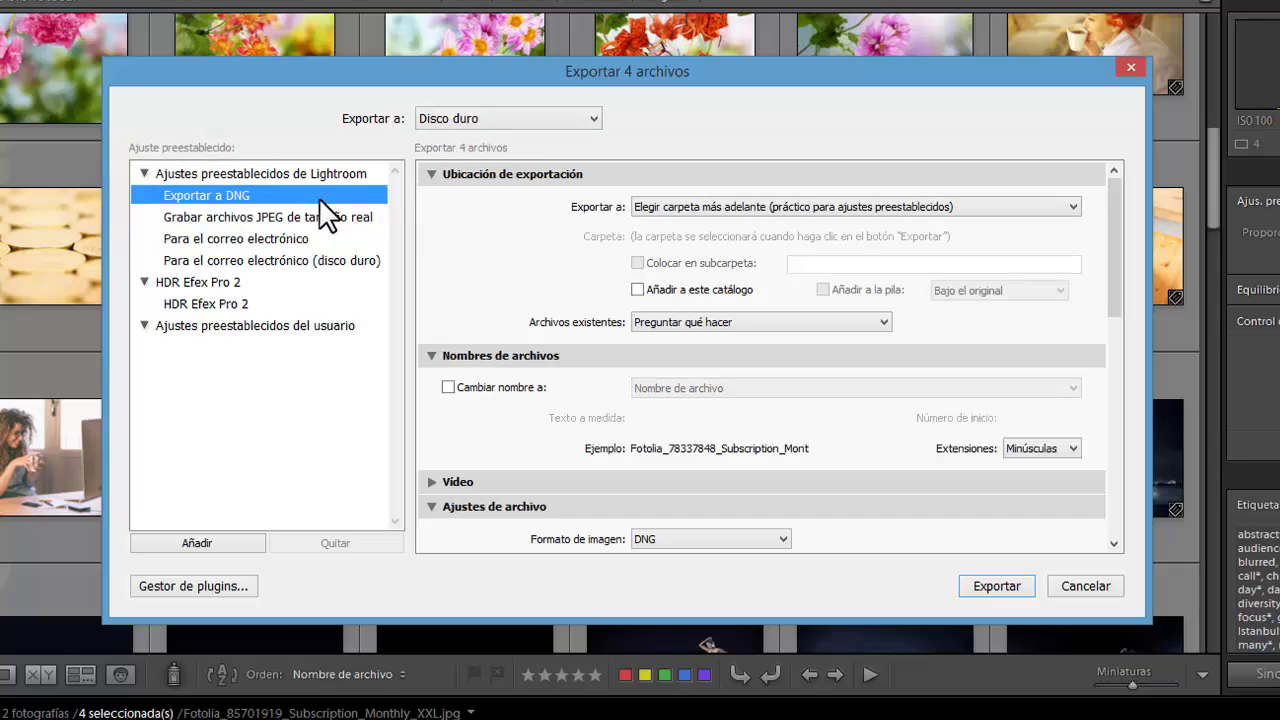
pyautogui.click(280, 217)
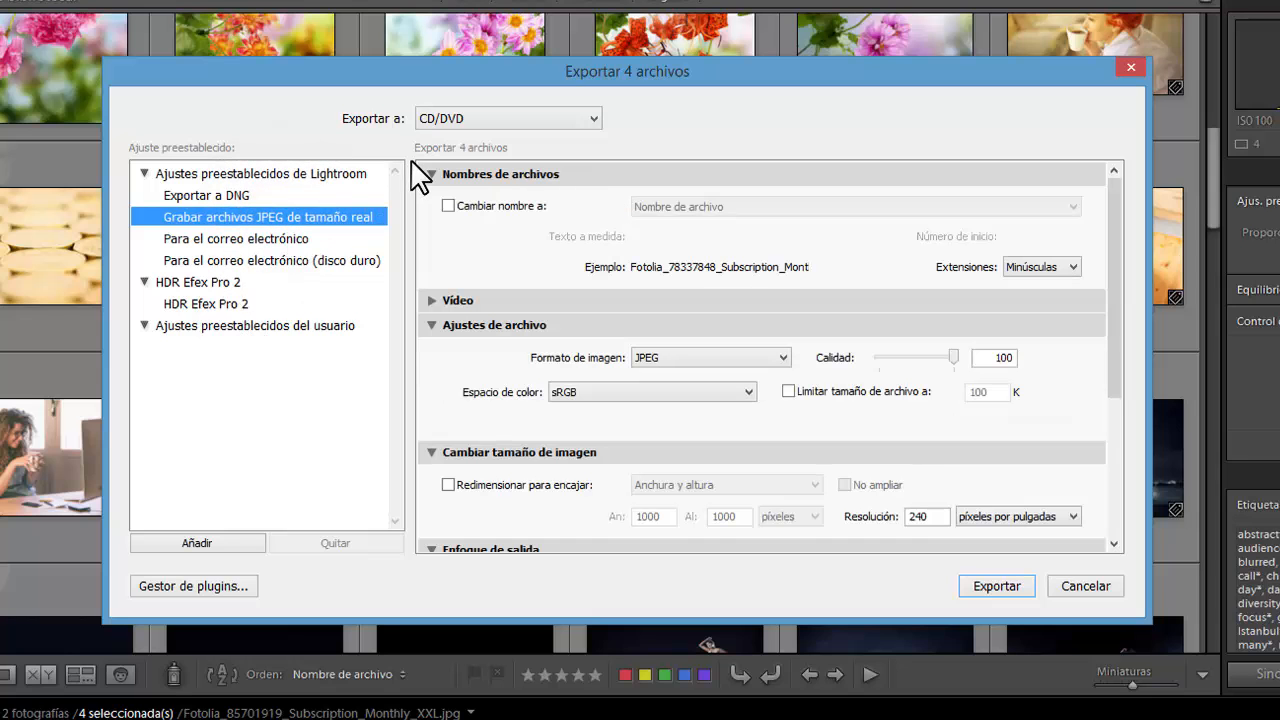
pyautogui.click(277, 240)
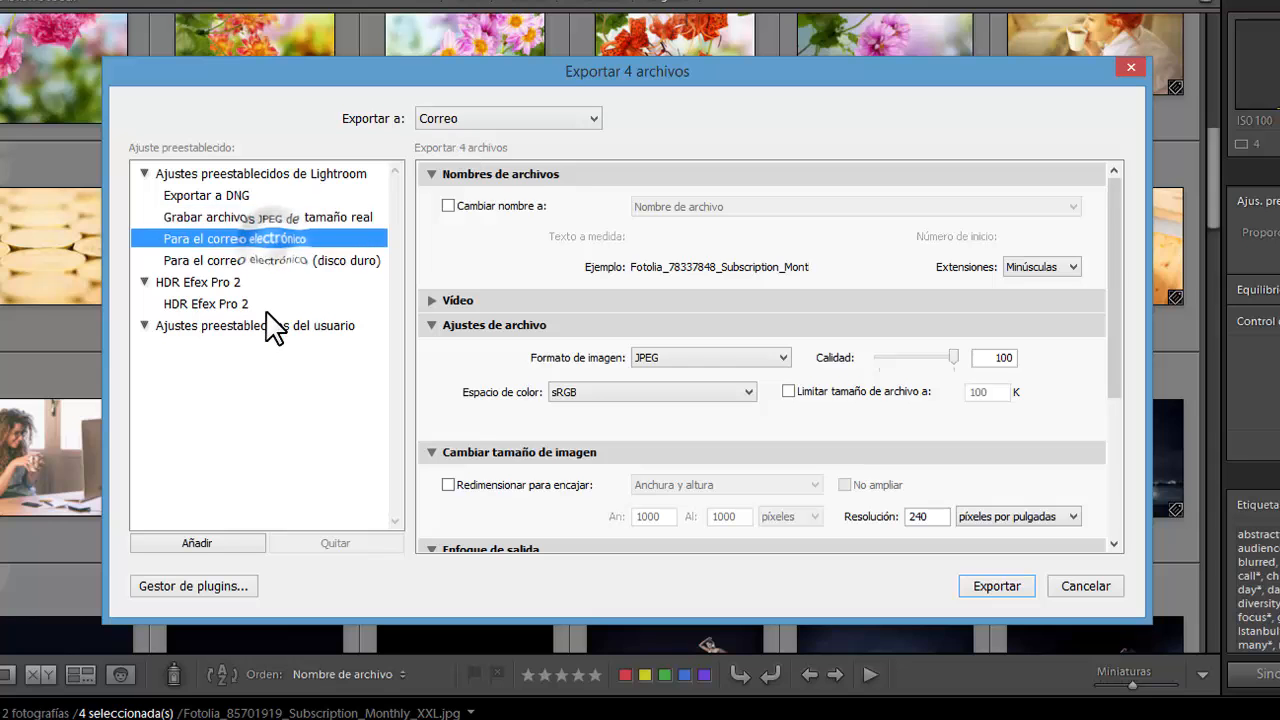
pyautogui.click(508, 118)
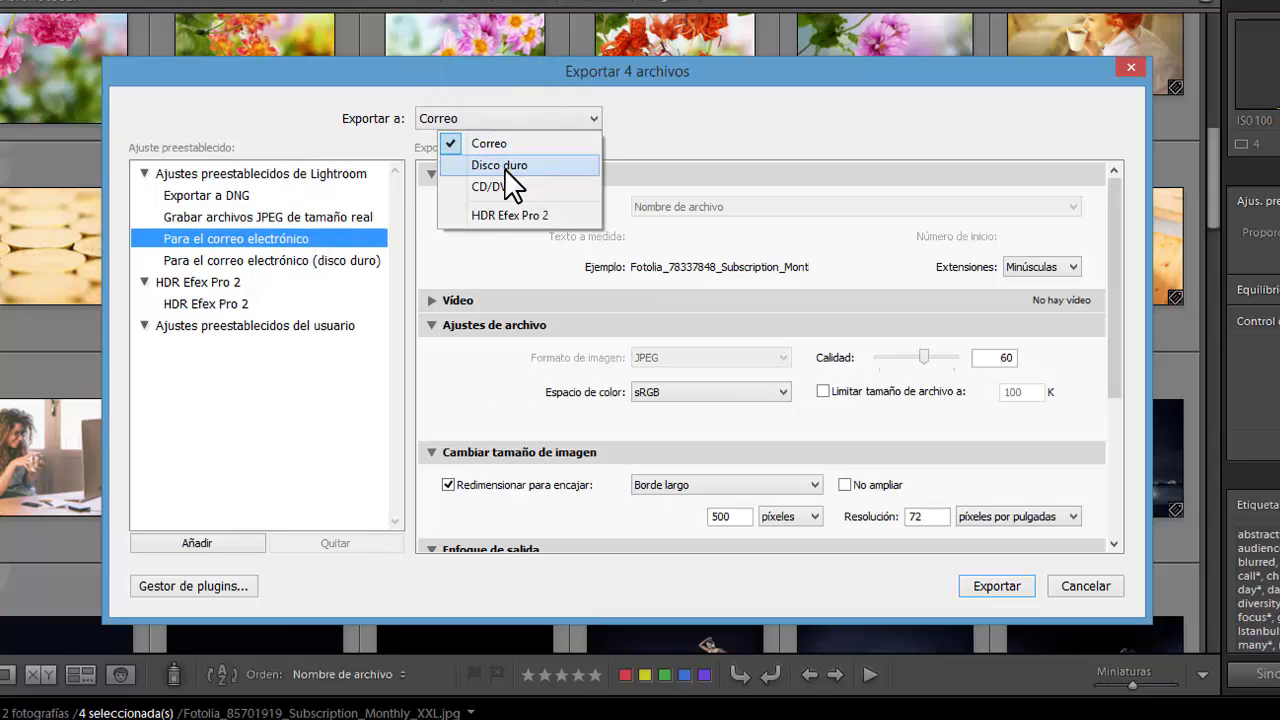
pyautogui.click(263, 268)
pyautogui.click(258, 262)
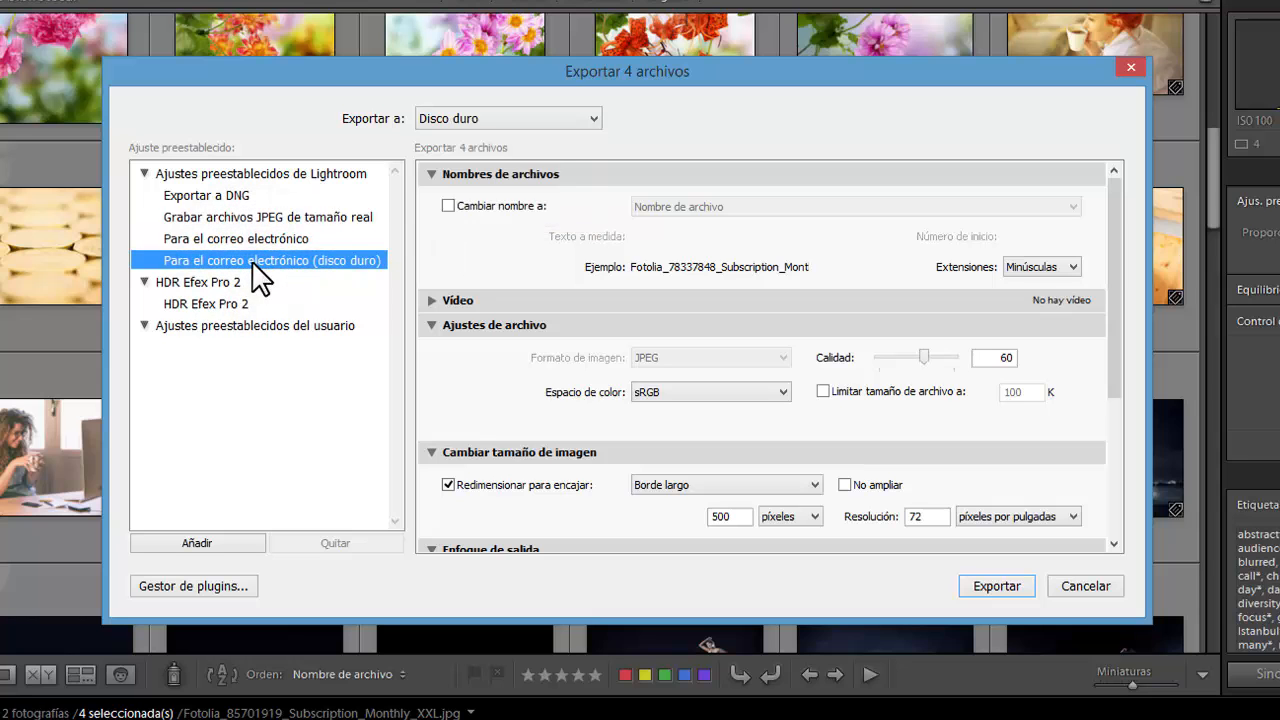
pyautogui.click(258, 196)
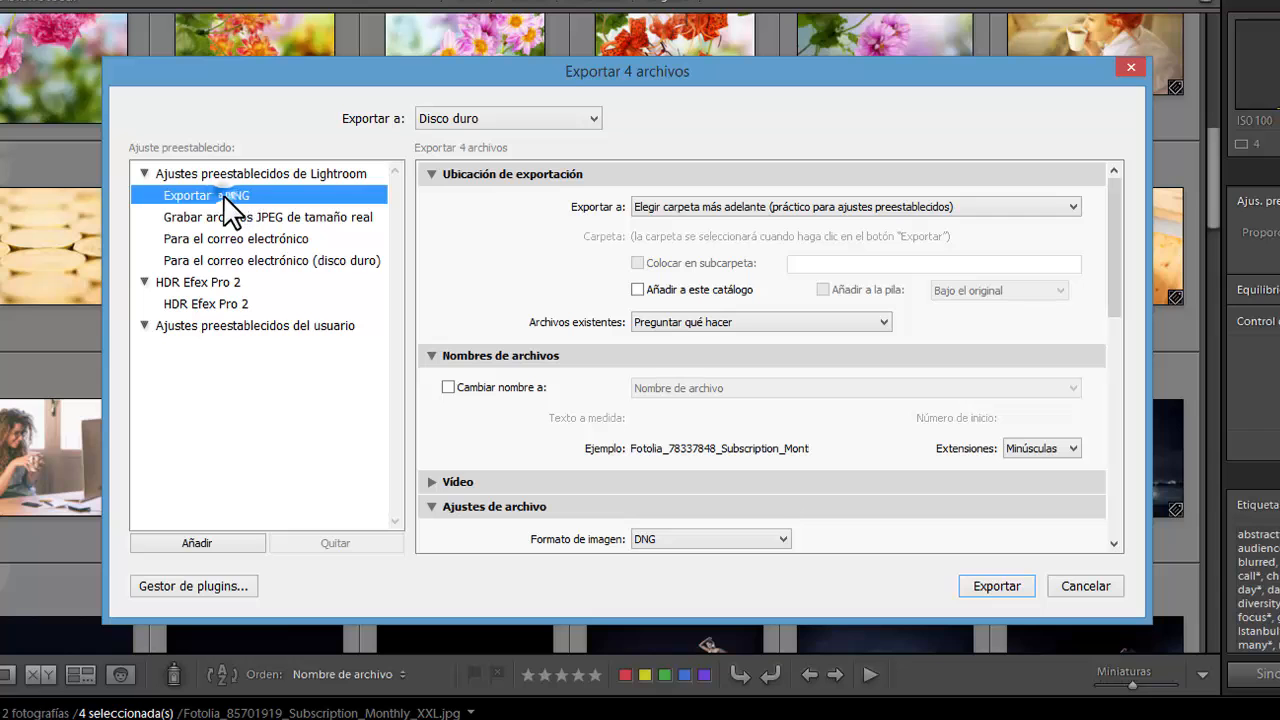
pyautogui.click(238, 218)
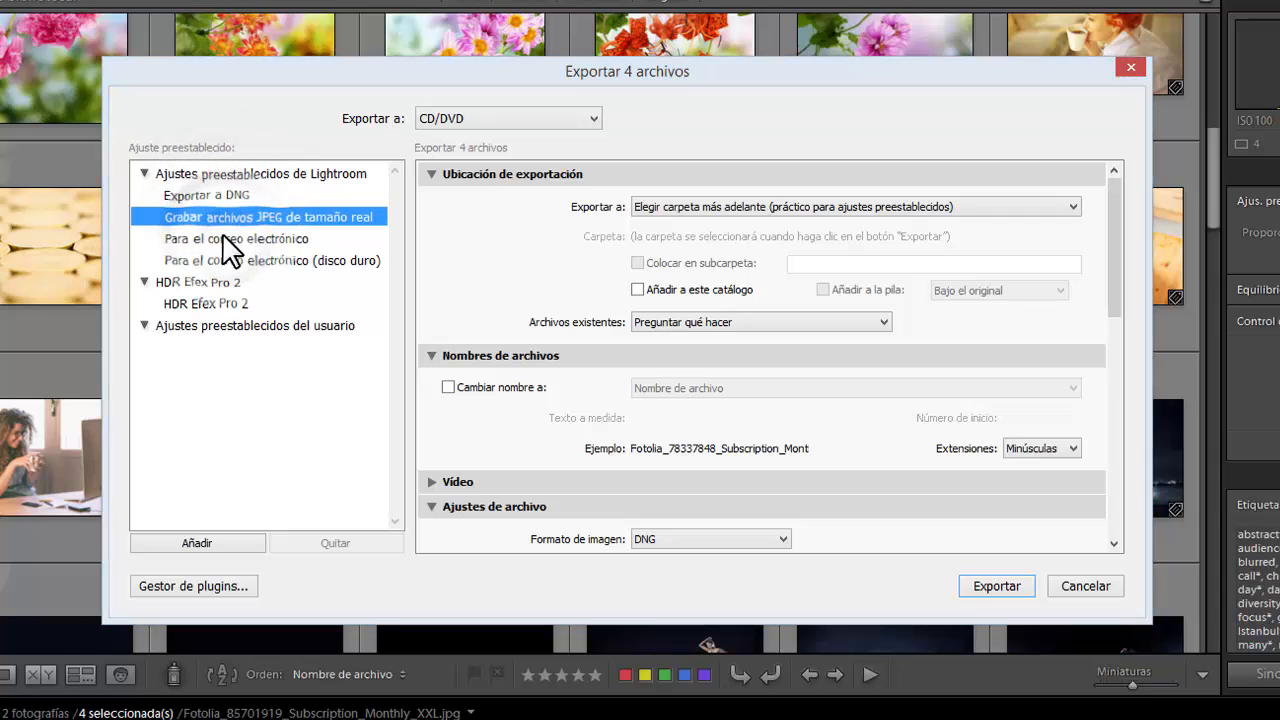
pyautogui.click(222, 240)
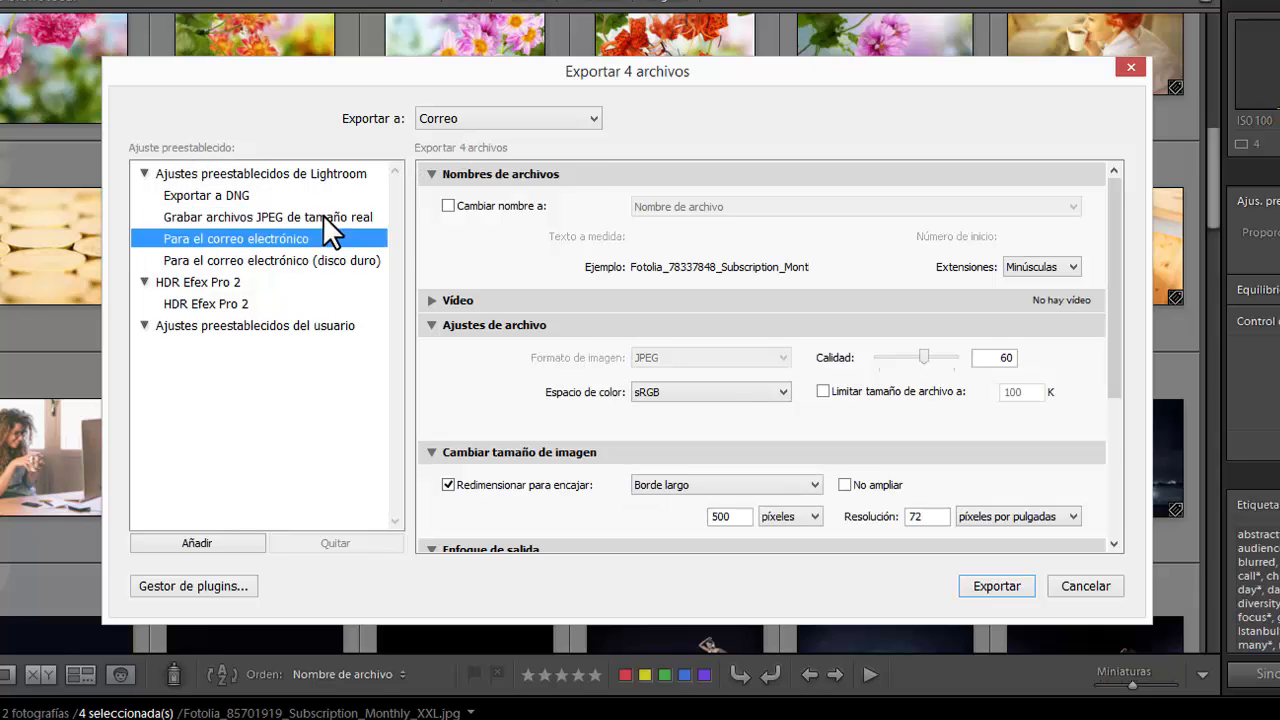
# Step: Check the export destinations available besides Correo, and close the export dialog without exporting
pyautogui.click(454, 122)
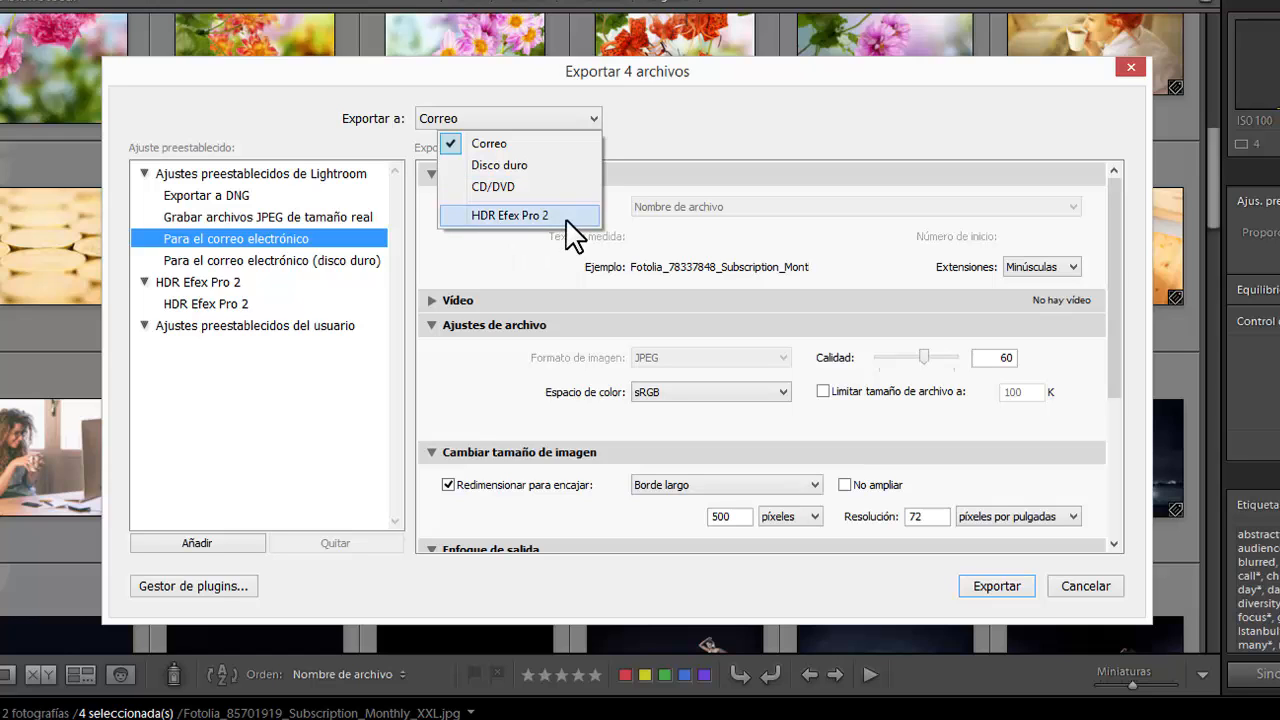
pyautogui.click(686, 132)
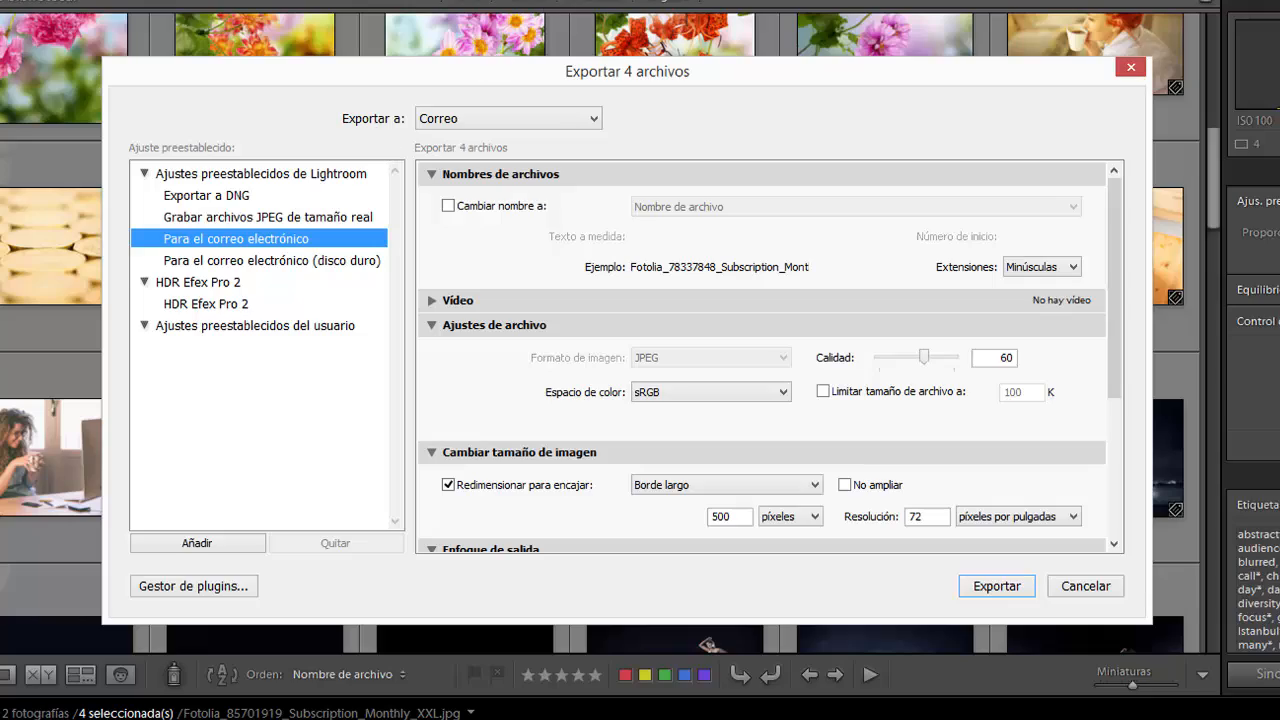
pyautogui.click(1080, 586)
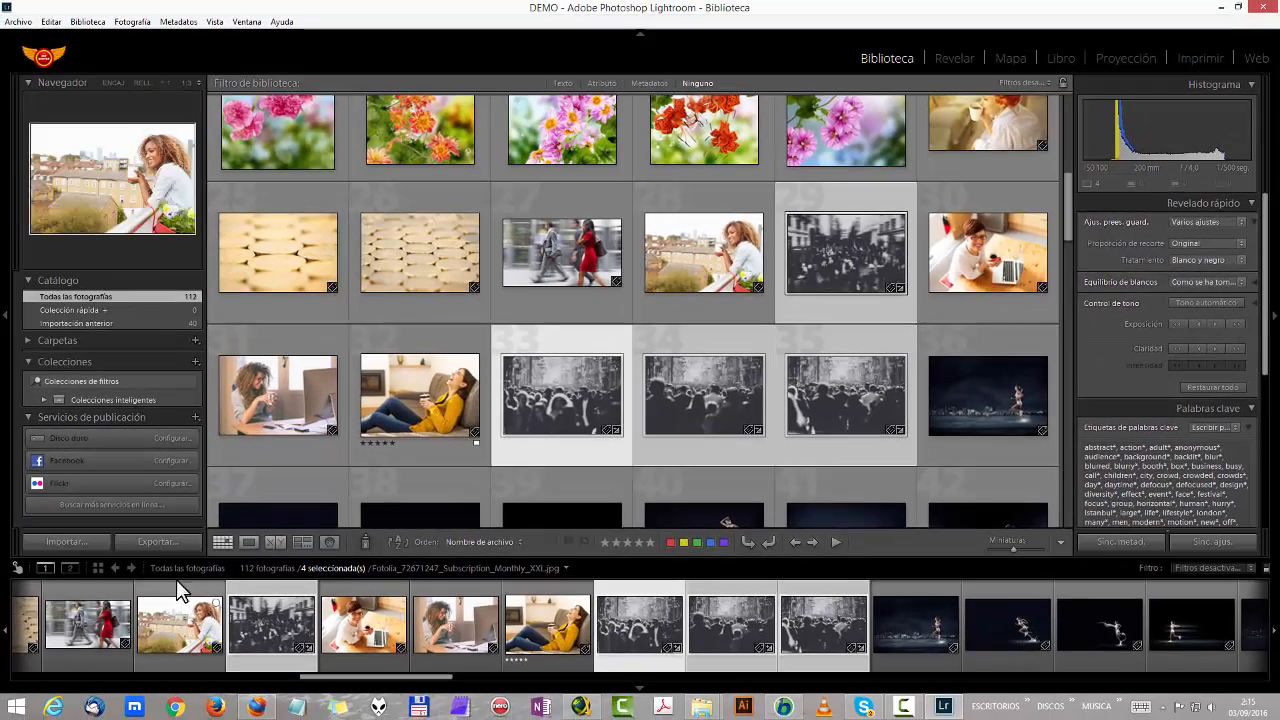
# Step: Reopen the export settings for the four selected photos and examine the DNG, full-size JPEG and e-mail presets
pyautogui.click(179, 543)
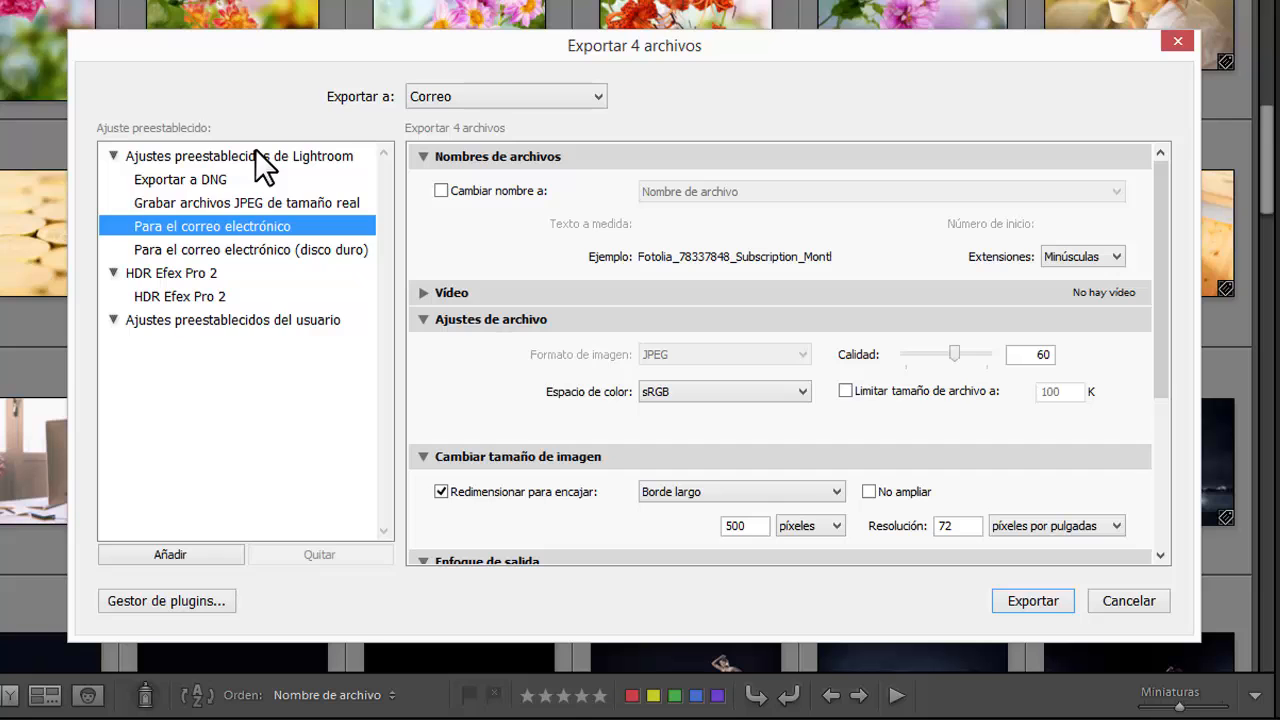
pyautogui.click(255, 149)
pyautogui.click(190, 182)
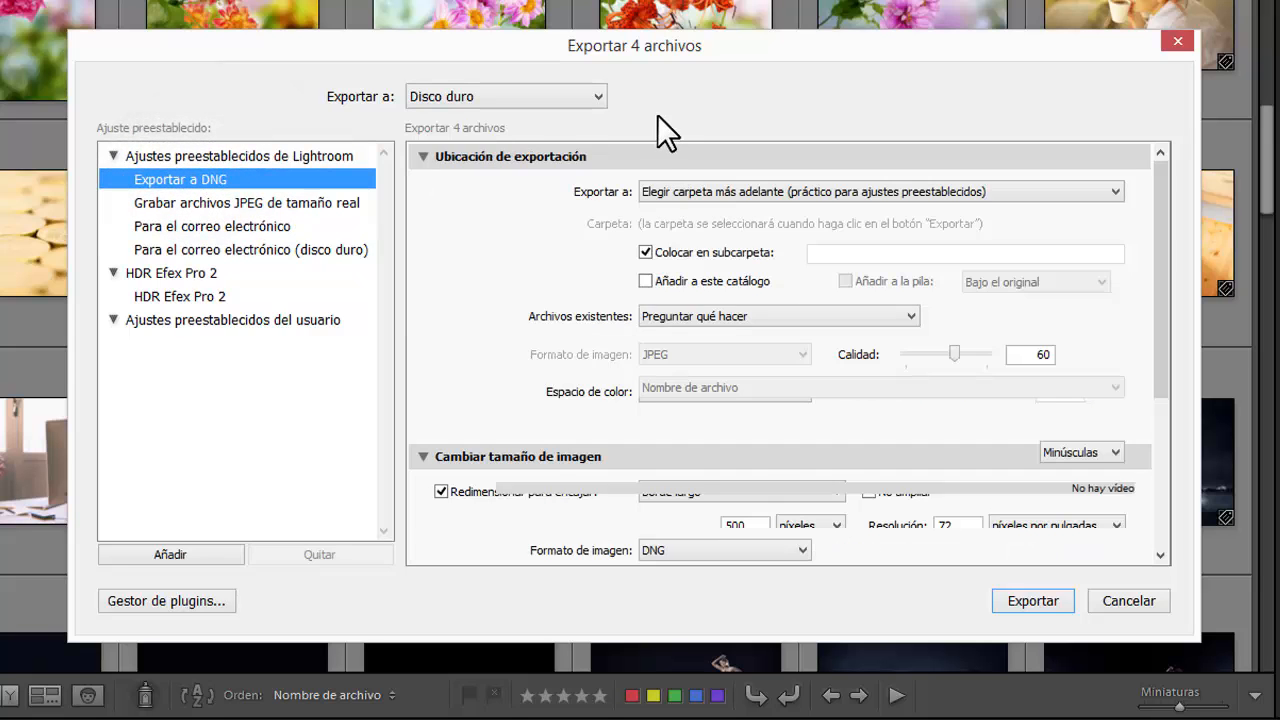
pyautogui.scroll(-10, 975, 324)
pyautogui.scroll(10, 975, 324)
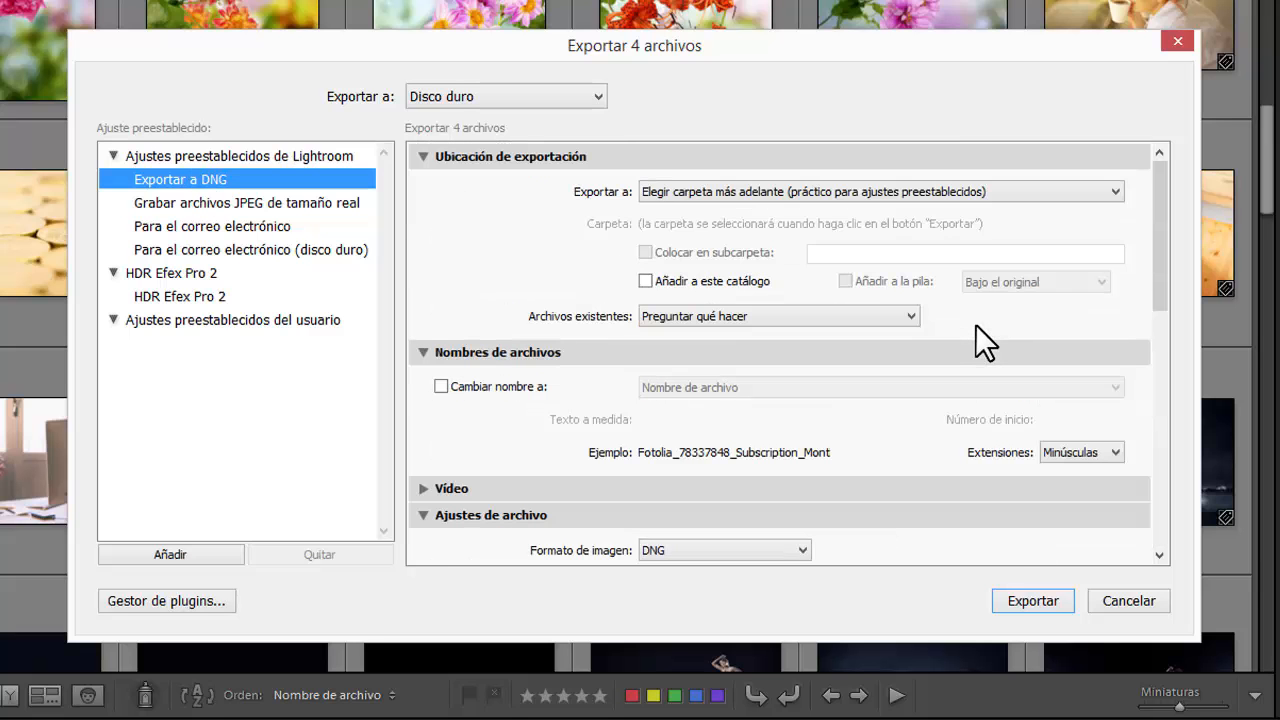
pyautogui.scroll(-10, 975, 325)
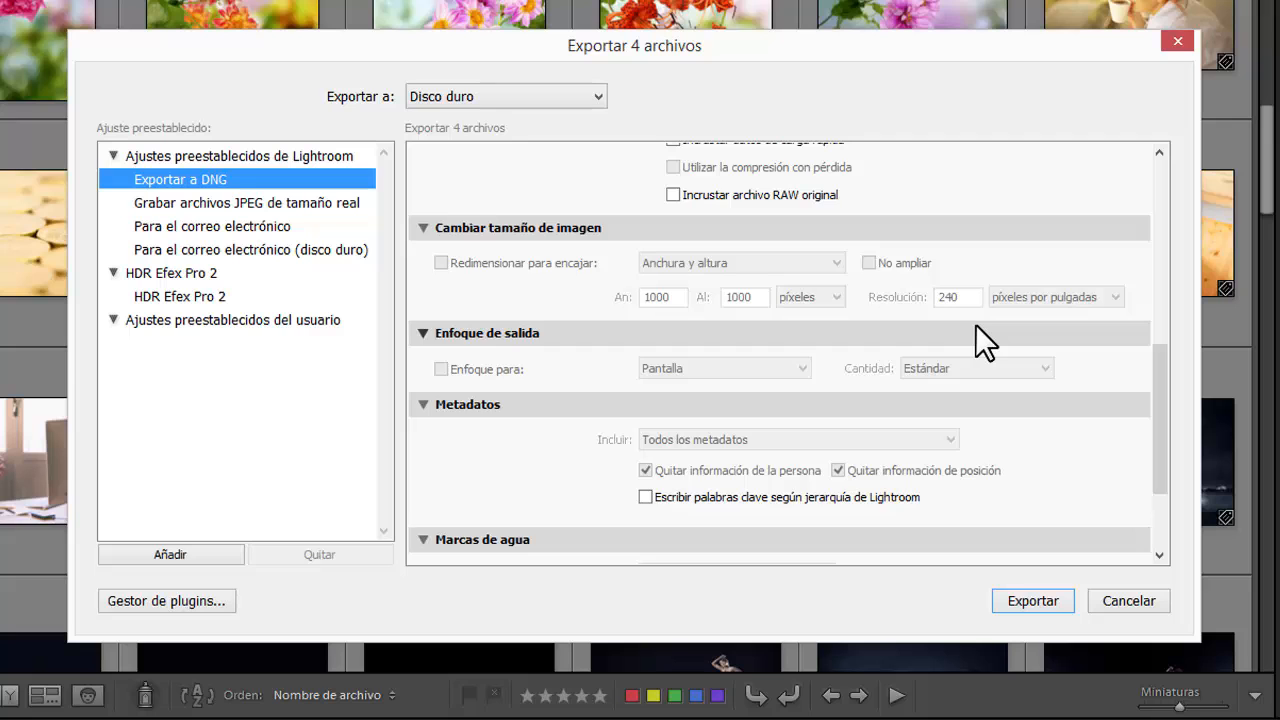
pyautogui.scroll(10, 975, 325)
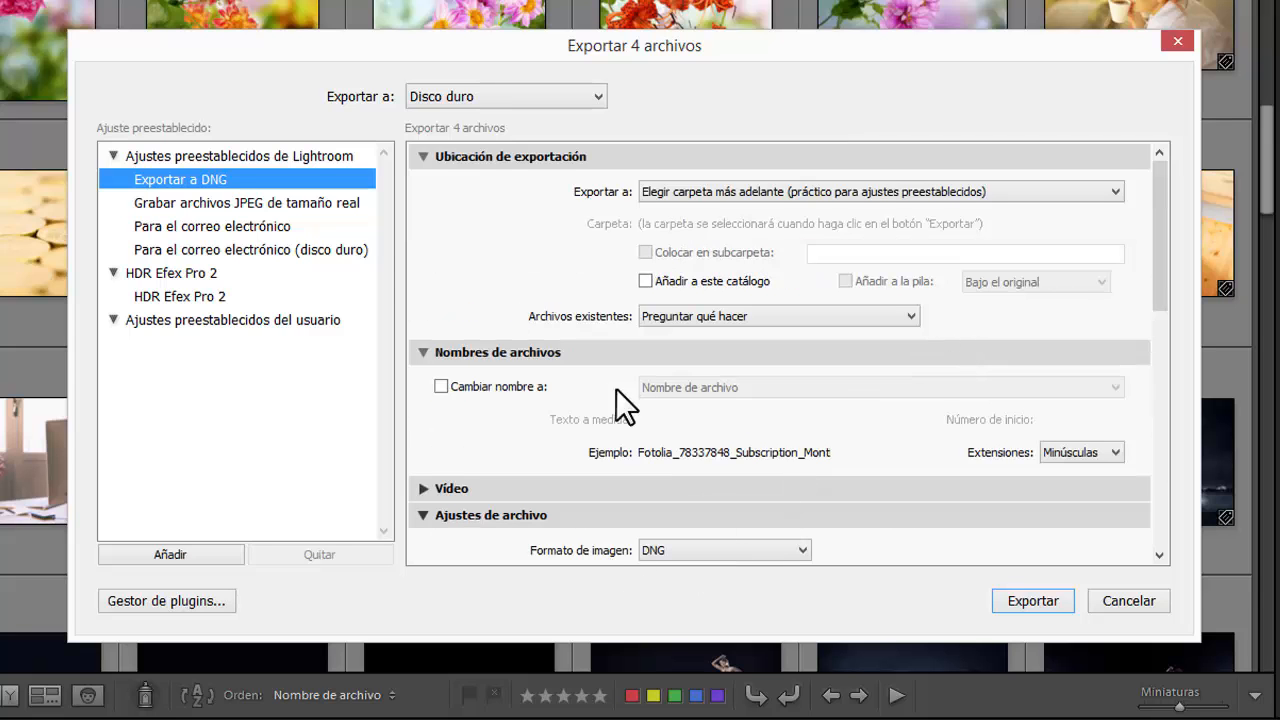
pyautogui.click(353, 205)
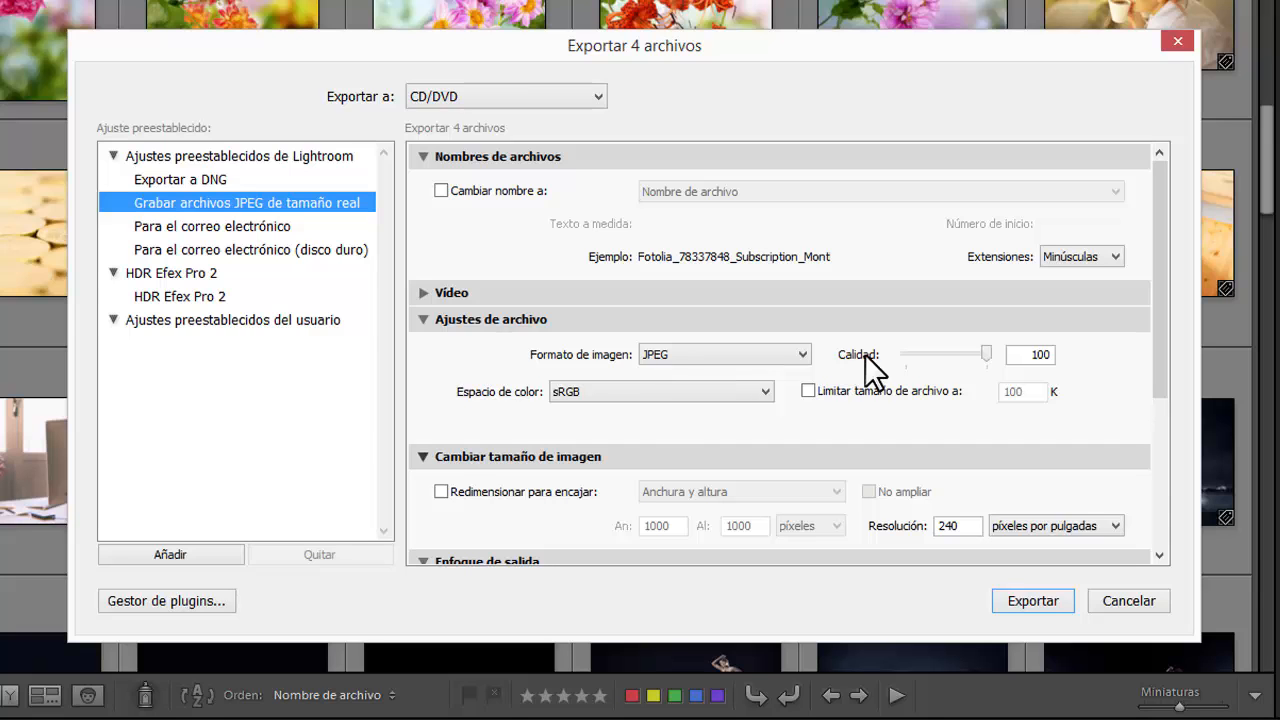
pyautogui.click(287, 232)
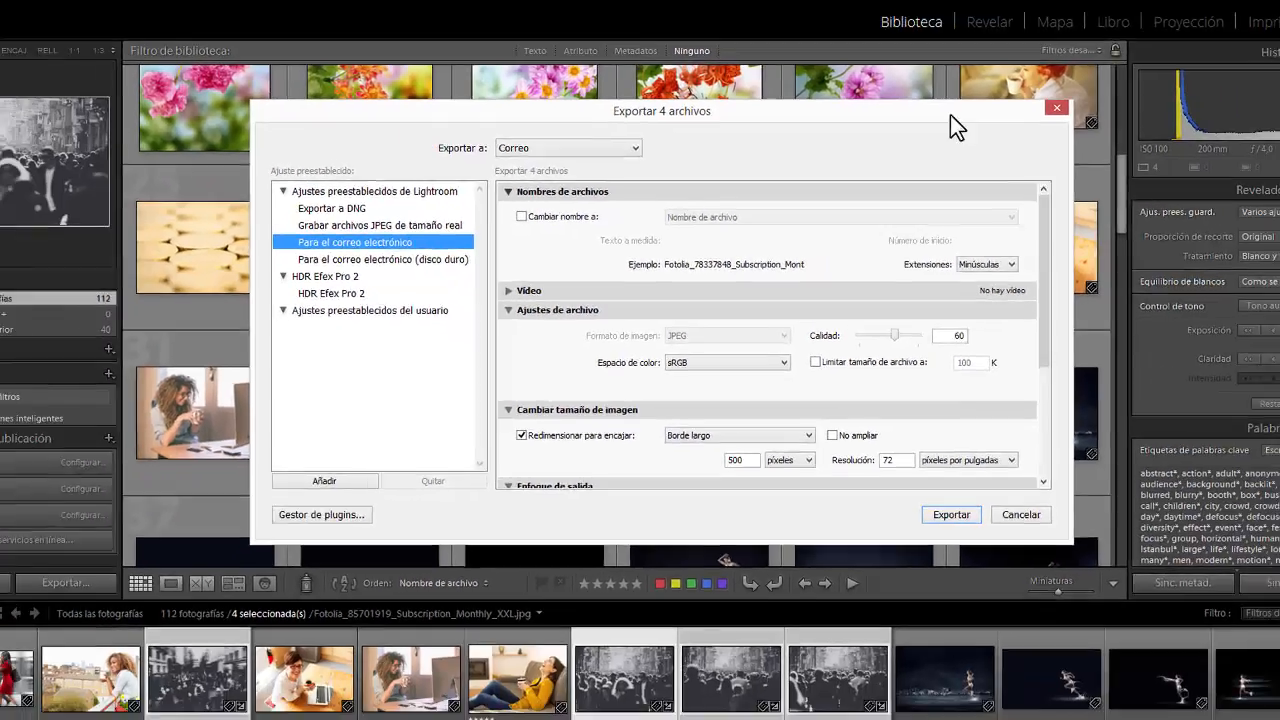
# Step: Move the export dialog aside to view the selected photos in the library grid, and bring it back
pyautogui.moveTo(1025, 46); pyautogui.dragTo(408, 544)
pyautogui.moveTo(530, 446); pyautogui.dragTo(537, 478)
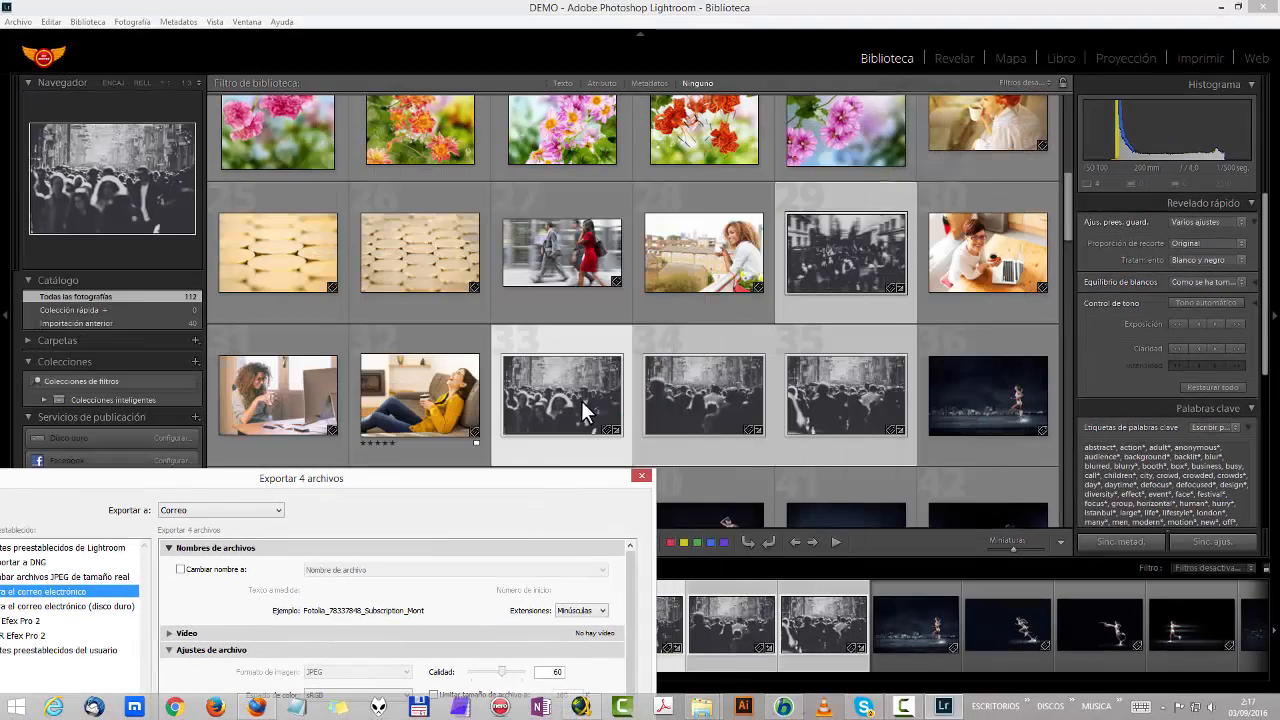
pyautogui.moveTo(425, 490); pyautogui.dragTo(726, 180)
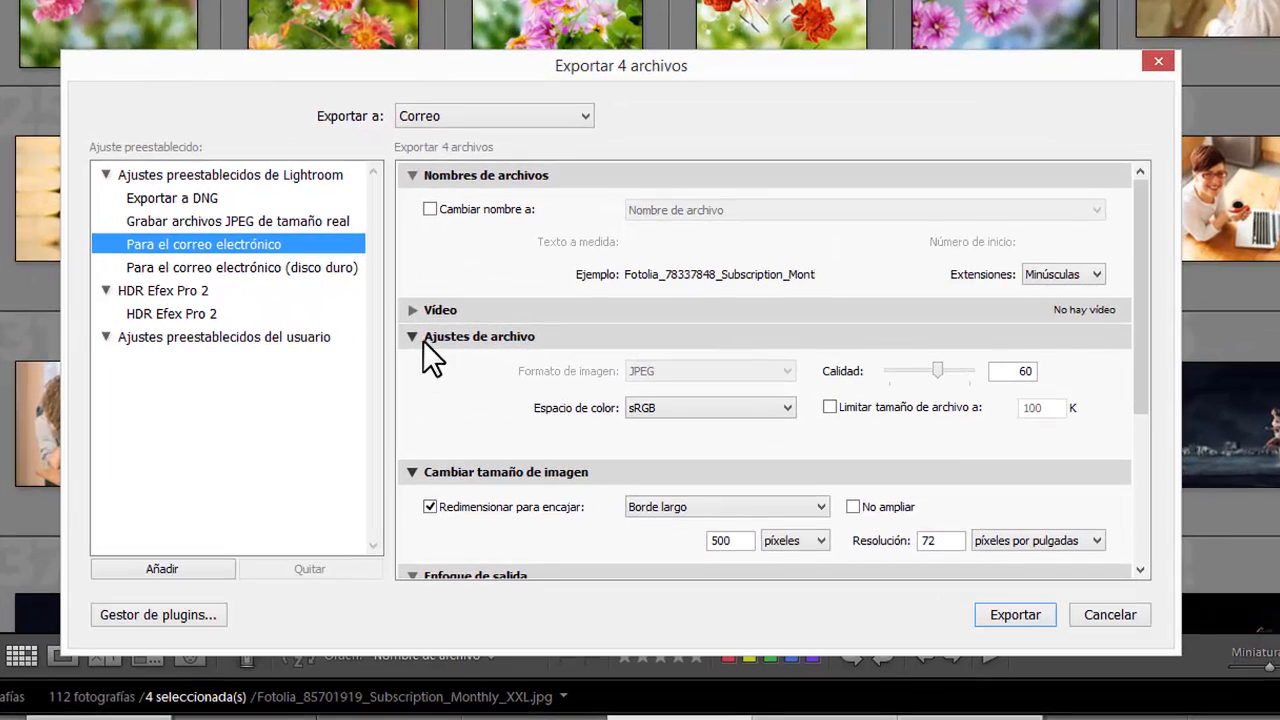
# Step: Load the Para el correo electrónico (disco duro) export preset, check the preset groups and close the dialog without exporting
pyautogui.click(168, 274)
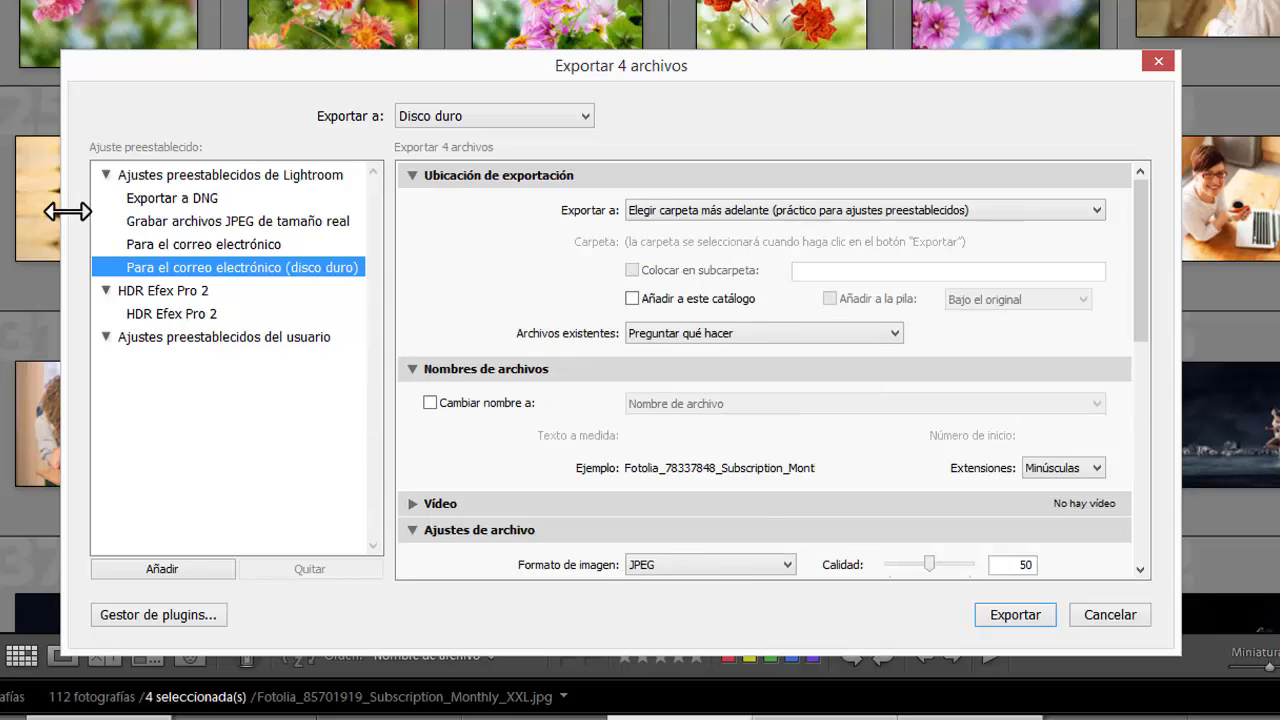
pyautogui.click(183, 176)
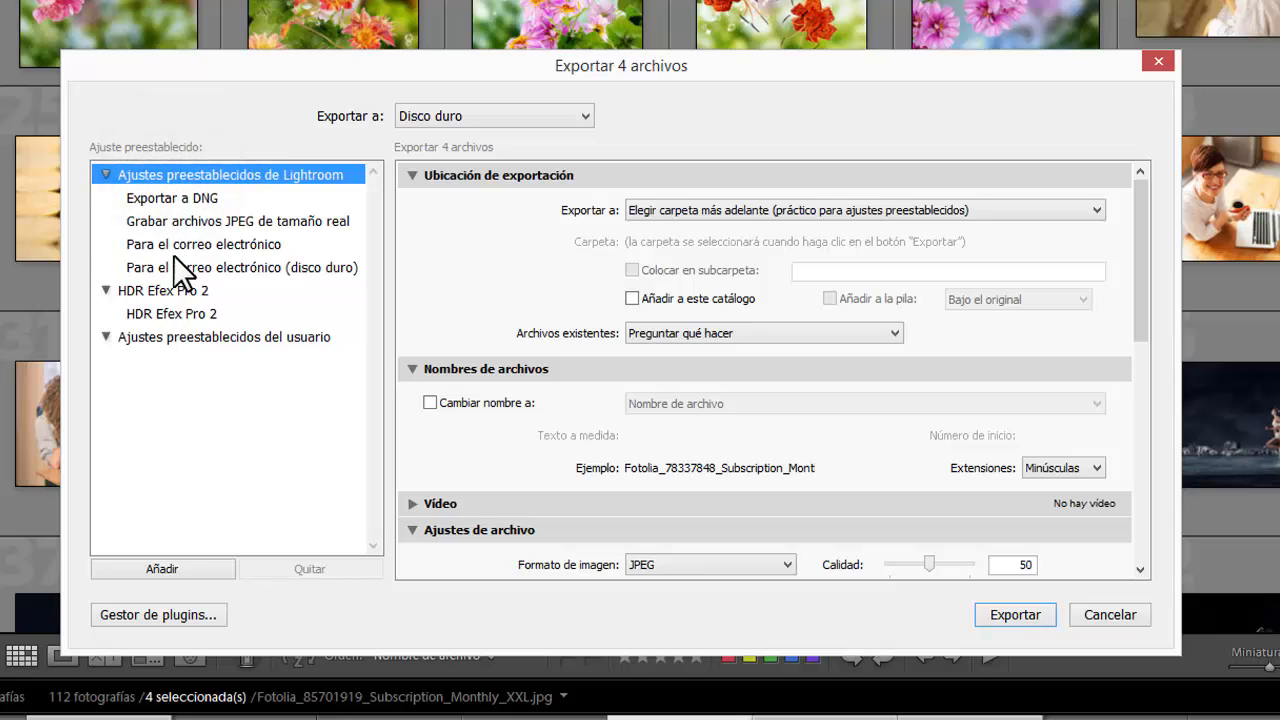
pyautogui.click(138, 341)
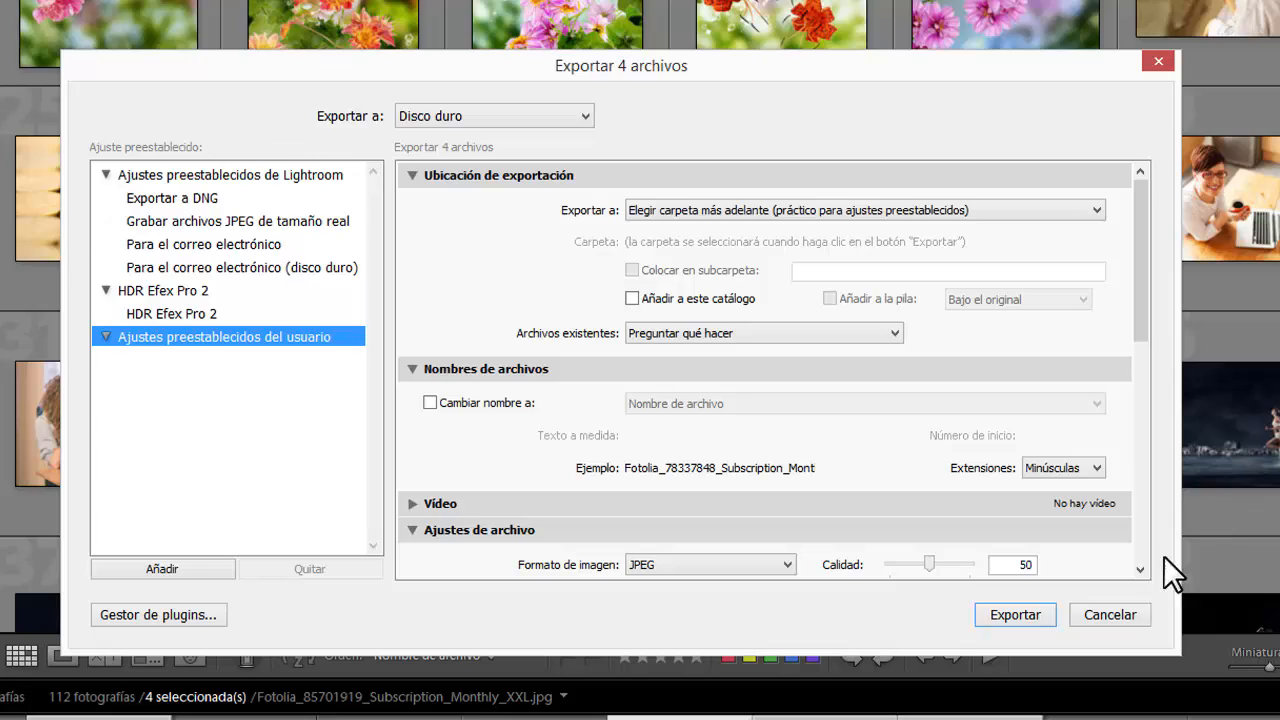
pyautogui.click(1126, 614)
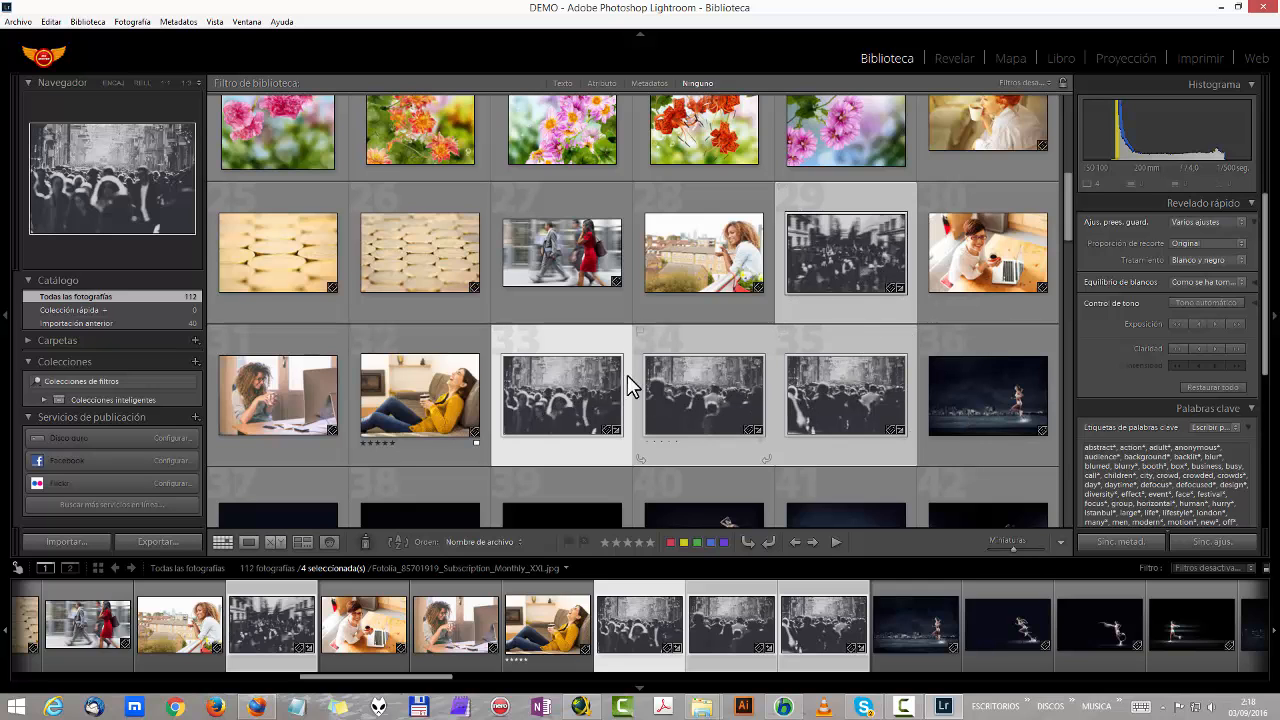
# Step: Reopen the export dialog for the four photos and examine all settings sections and the available export destinations
pyautogui.click(176, 539)
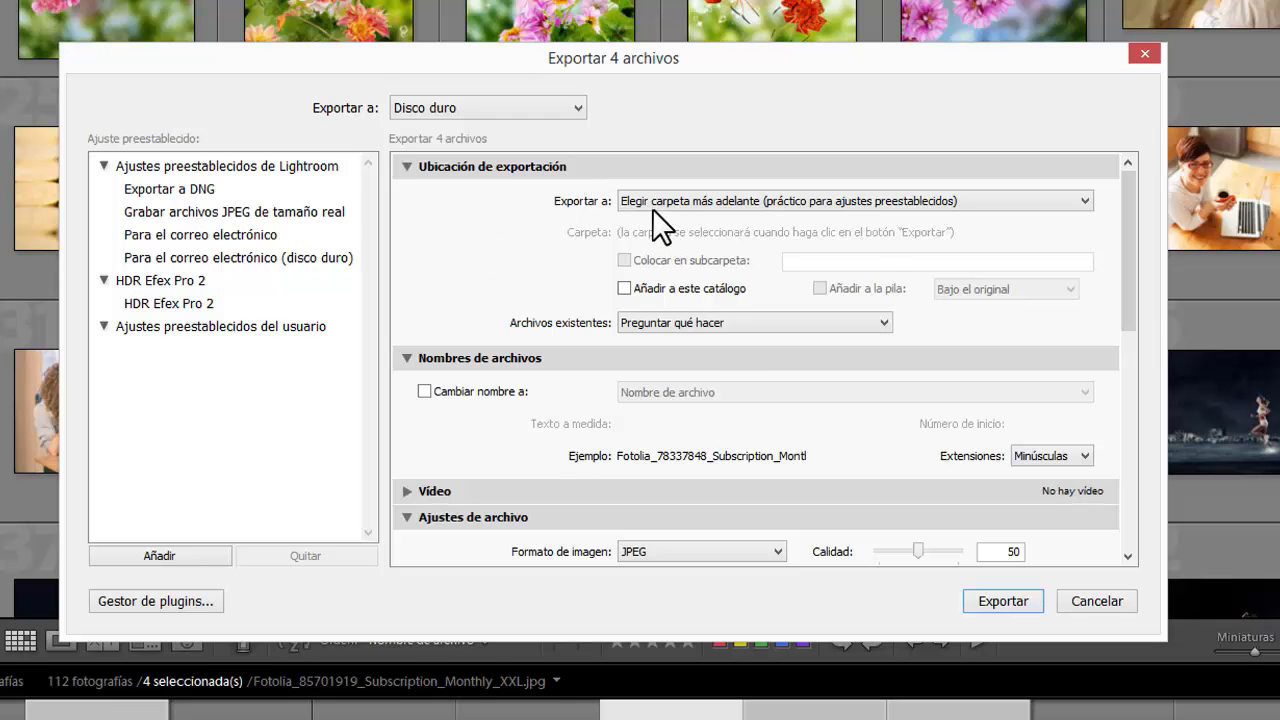
pyautogui.scroll(-8, 975, 290)
pyautogui.scroll(8, 985, 292)
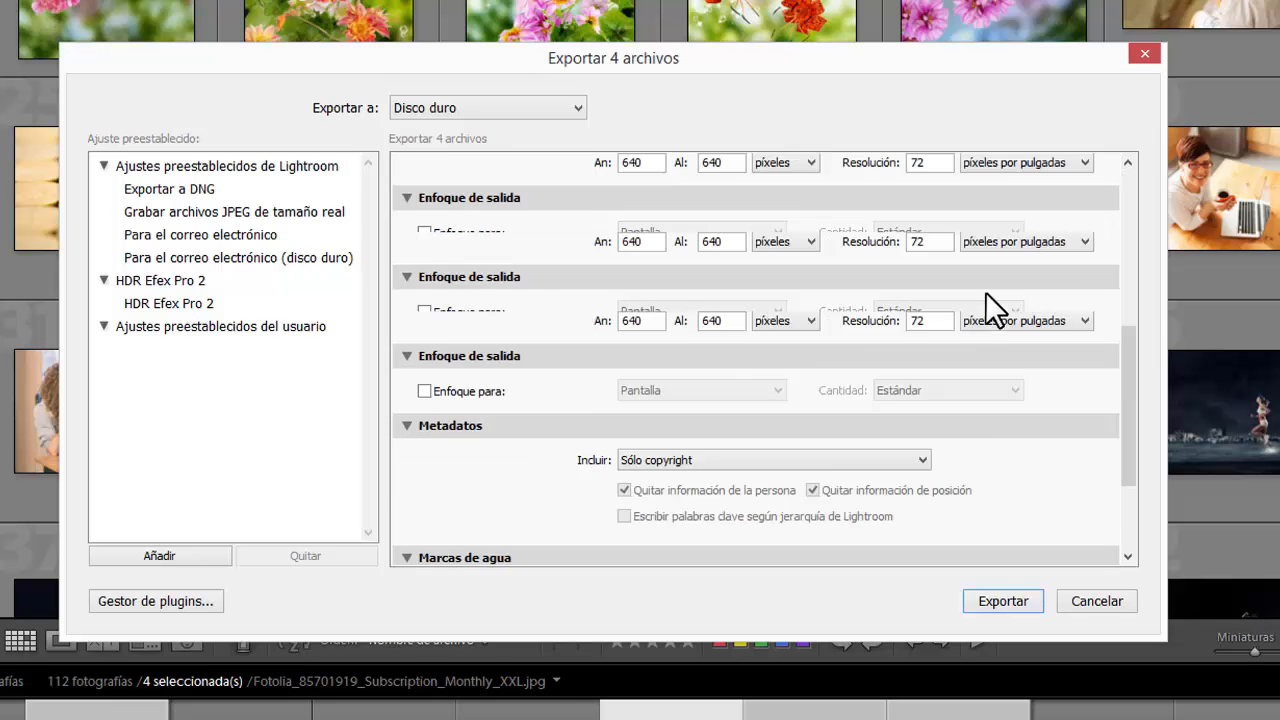
pyautogui.scroll(-5, 985, 292)
pyautogui.scroll(-3, 985, 292)
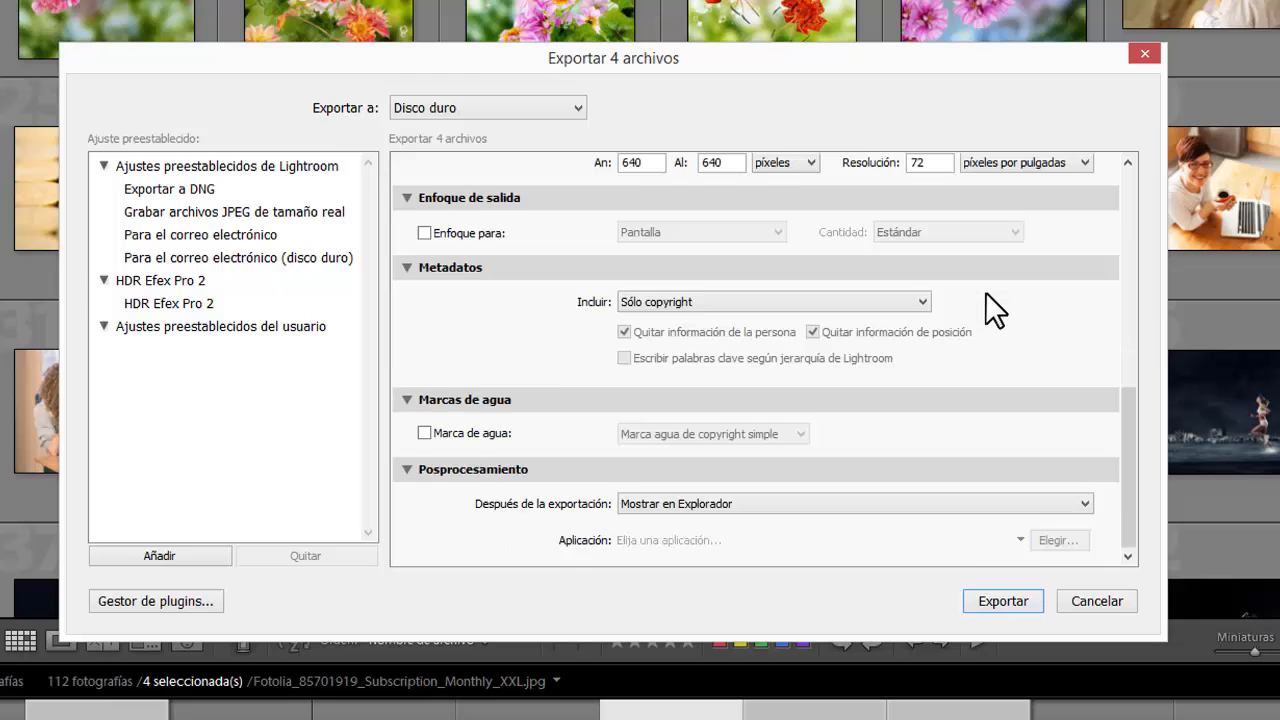
pyautogui.scroll(8, 985, 292)
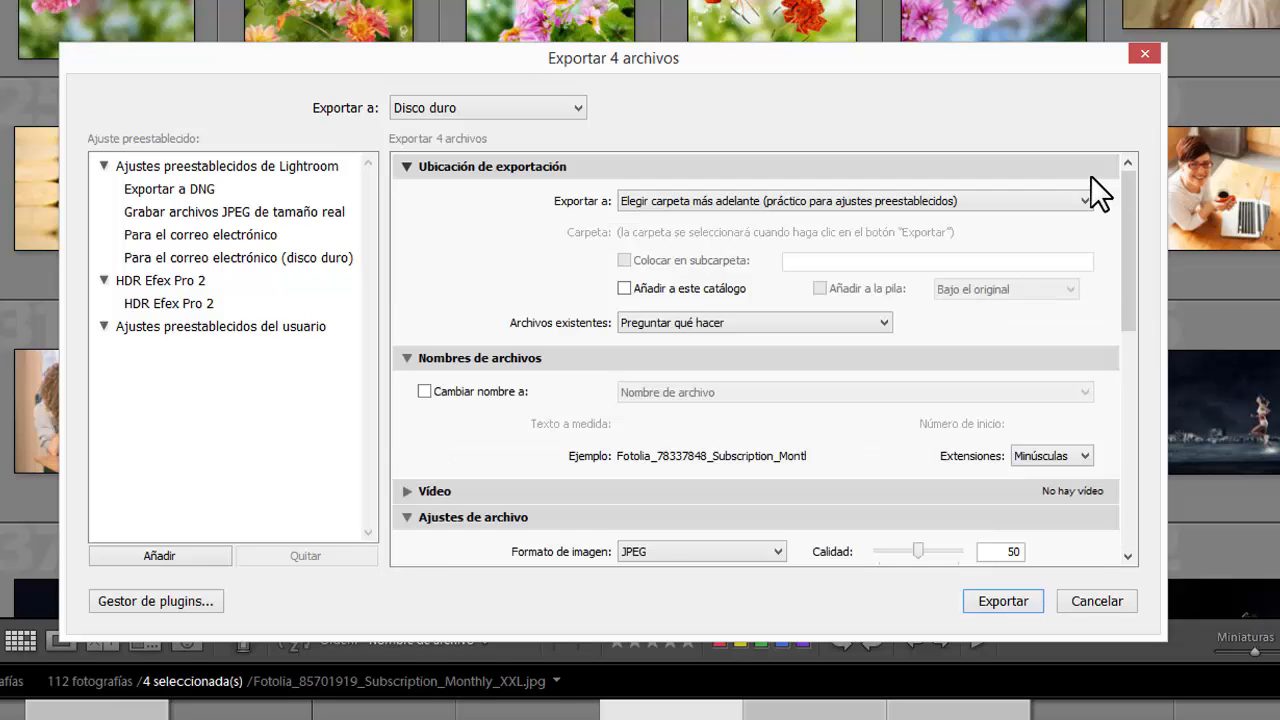
pyautogui.click(443, 112)
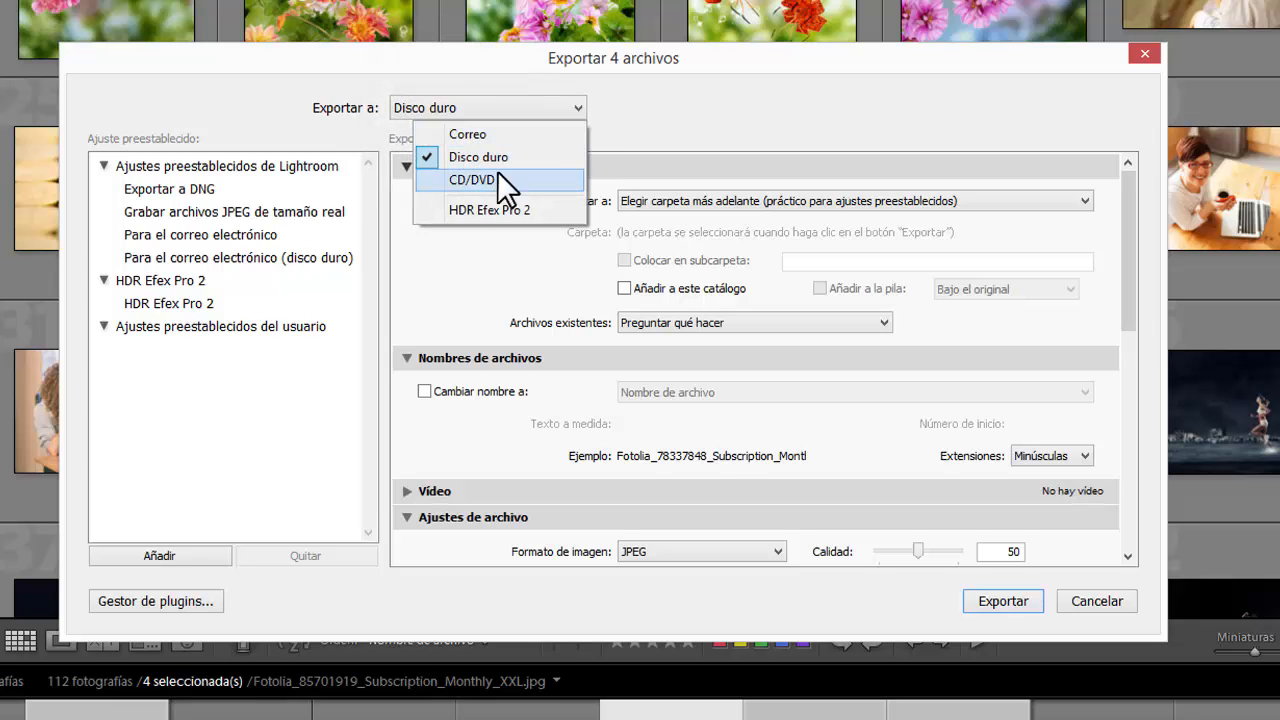
pyautogui.click(826, 92)
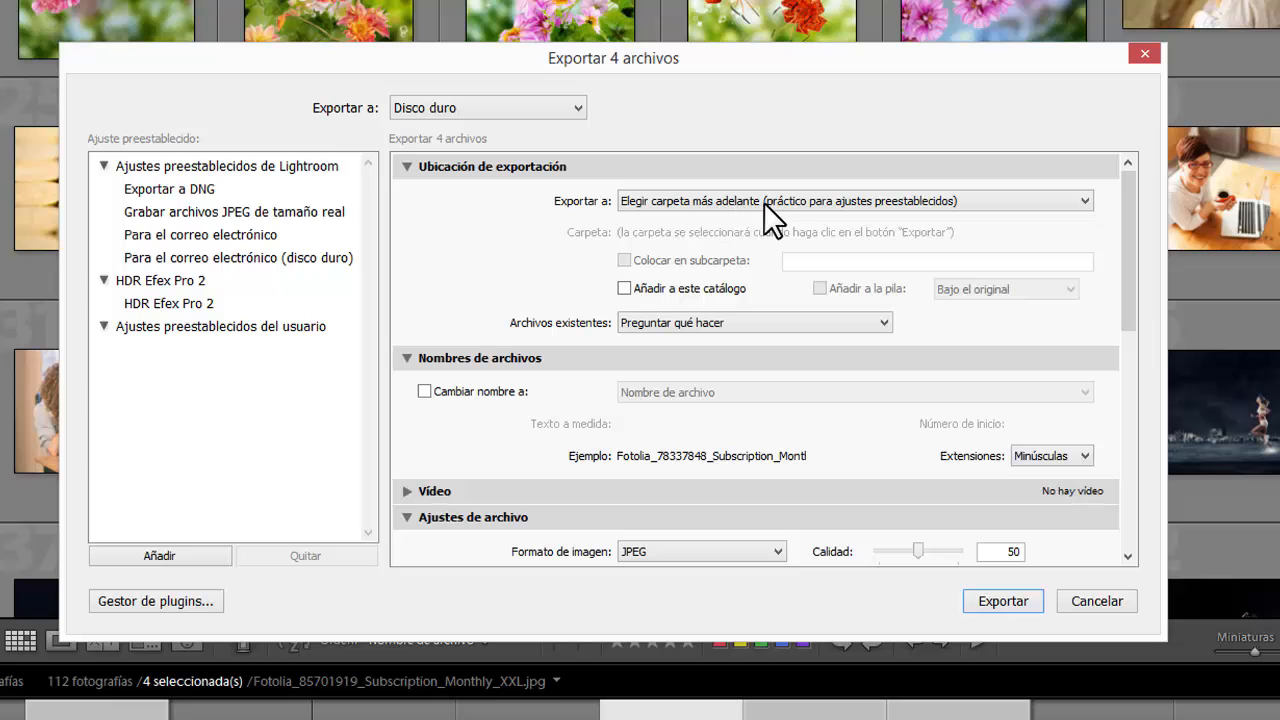
# Step: Set the export location for the photos to Carpeta específica, after trying Escritorio
pyautogui.click(1038, 203)
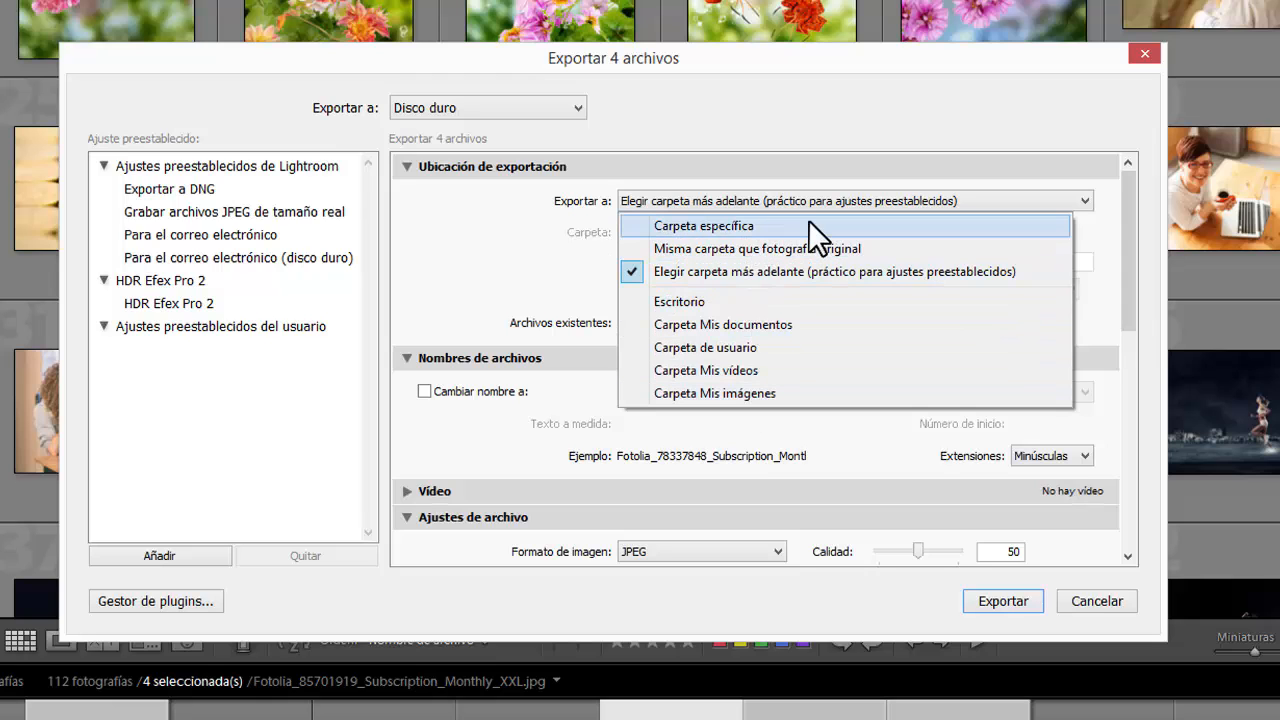
pyautogui.click(717, 304)
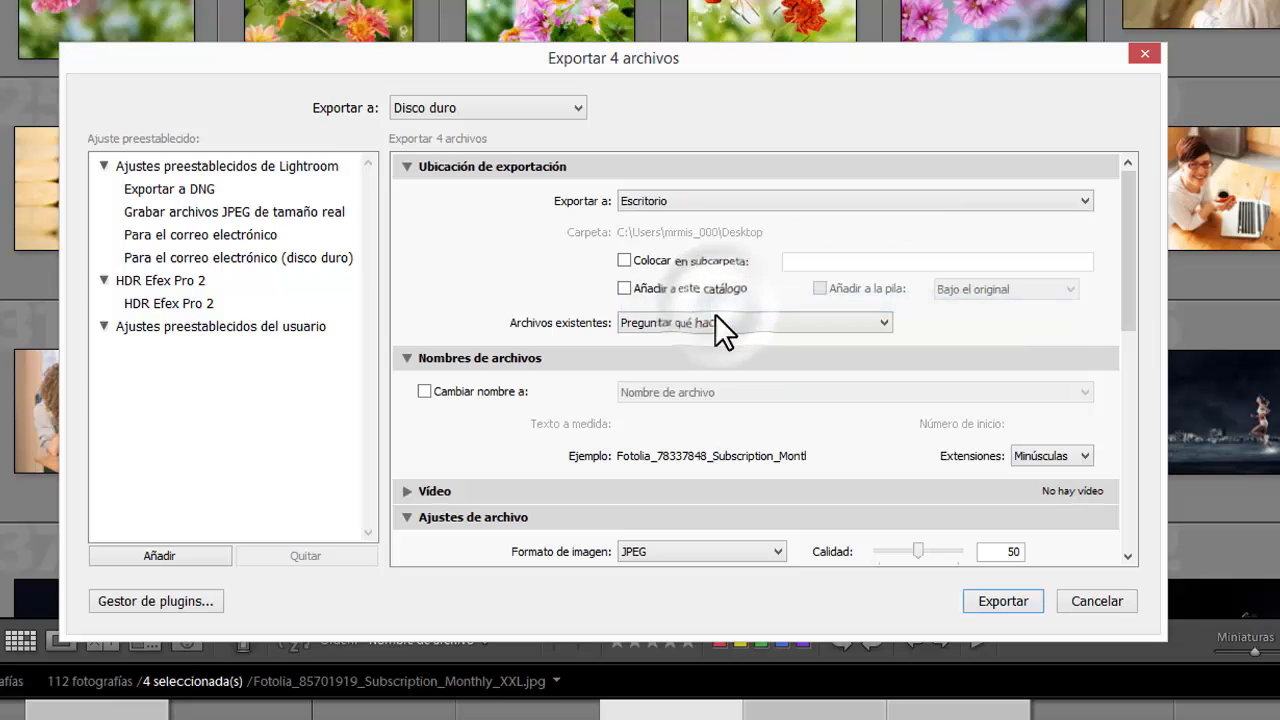
pyautogui.click(707, 201)
pyautogui.click(707, 225)
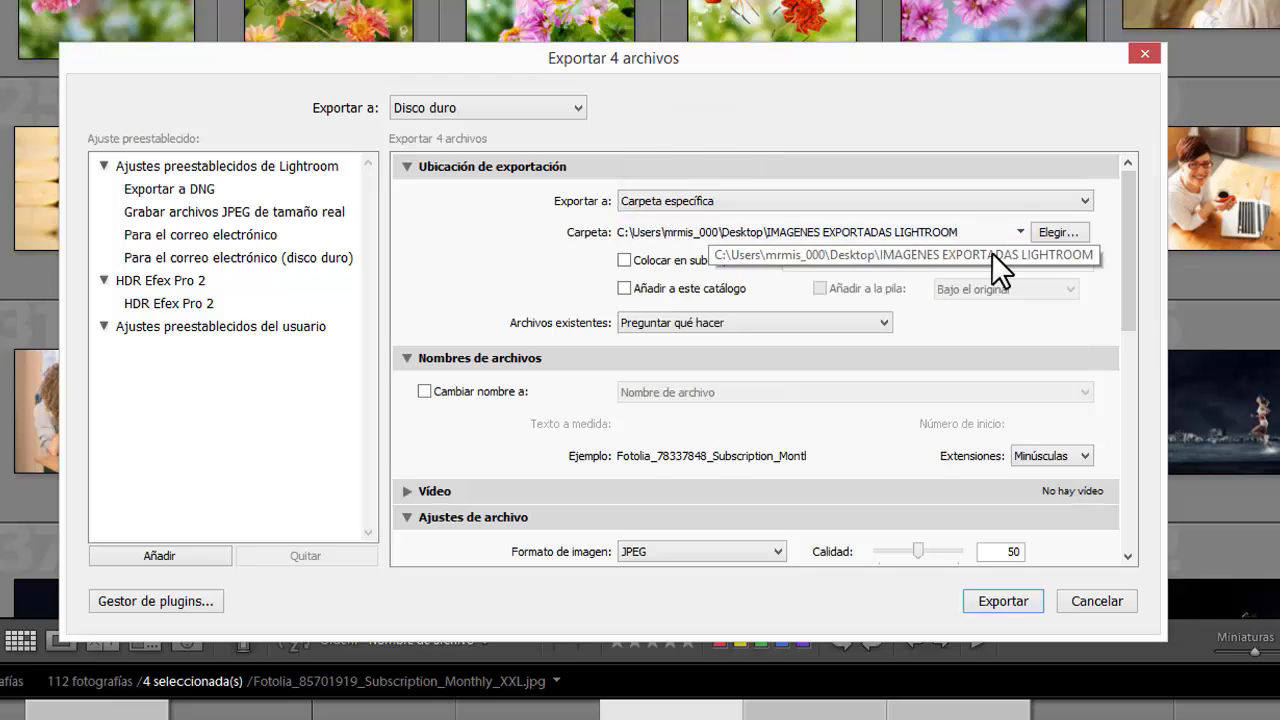
# Step: Choose the IMAGENES EXPORTADAS LIGHTROOM folder on the desktop as the export destination folder
pyautogui.click(1050, 237)
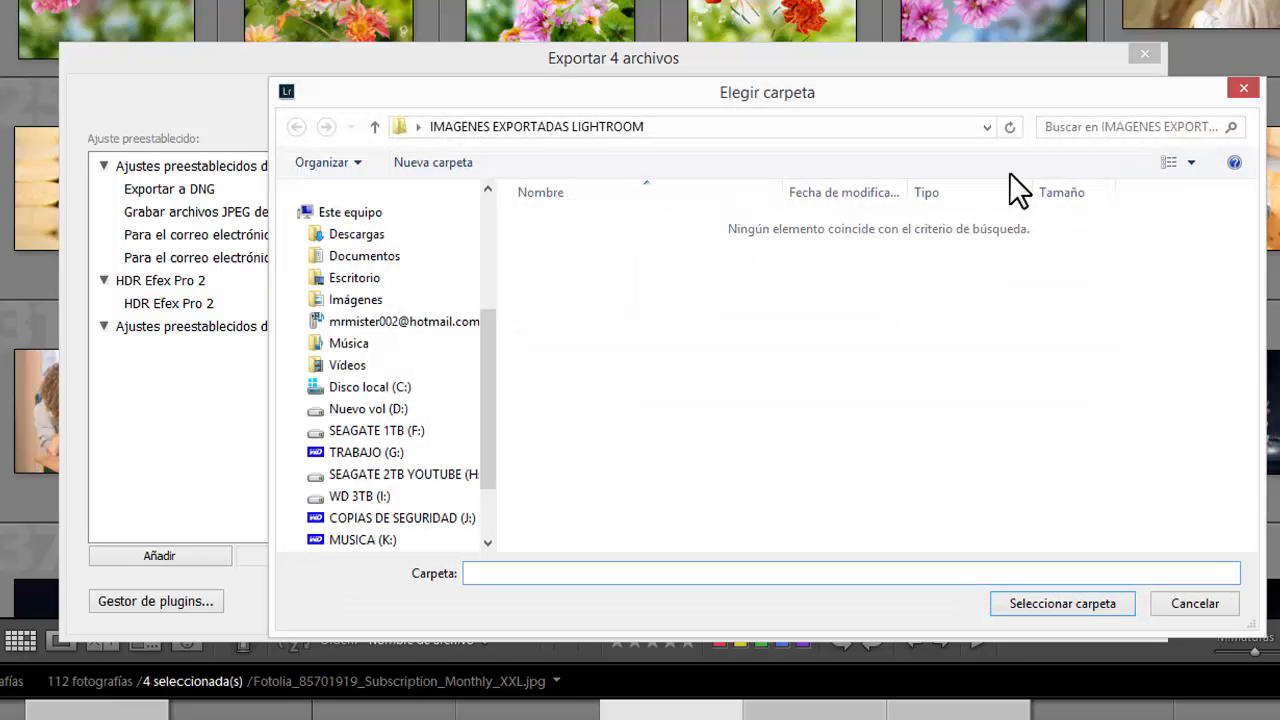
pyautogui.scroll(4, 430, 215)
pyautogui.click(360, 246)
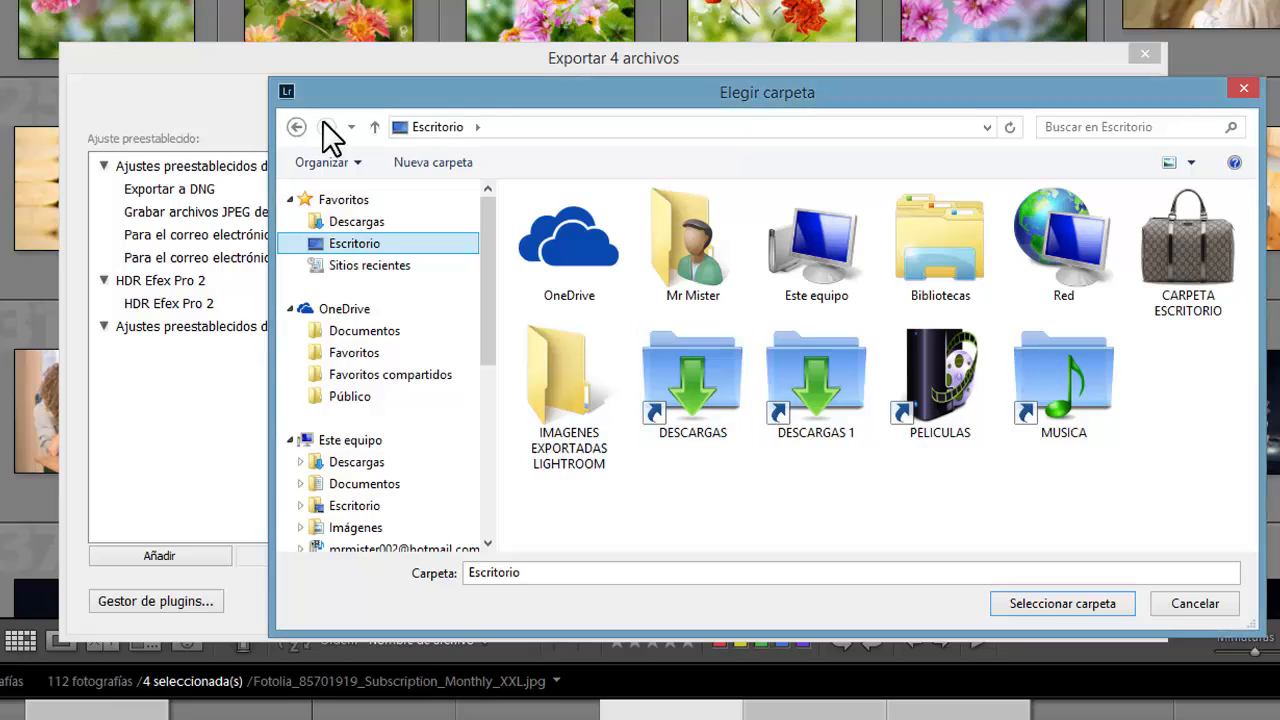
pyautogui.click(320, 243)
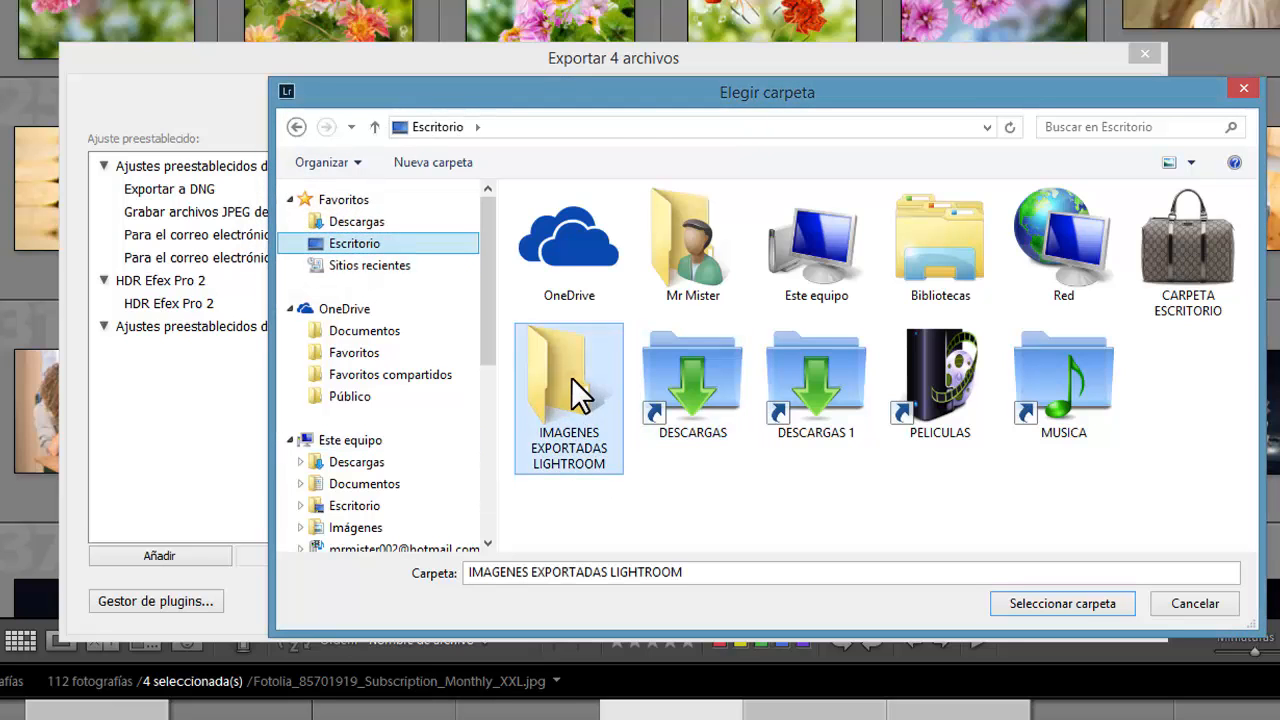
pyautogui.doubleClick(578, 392)
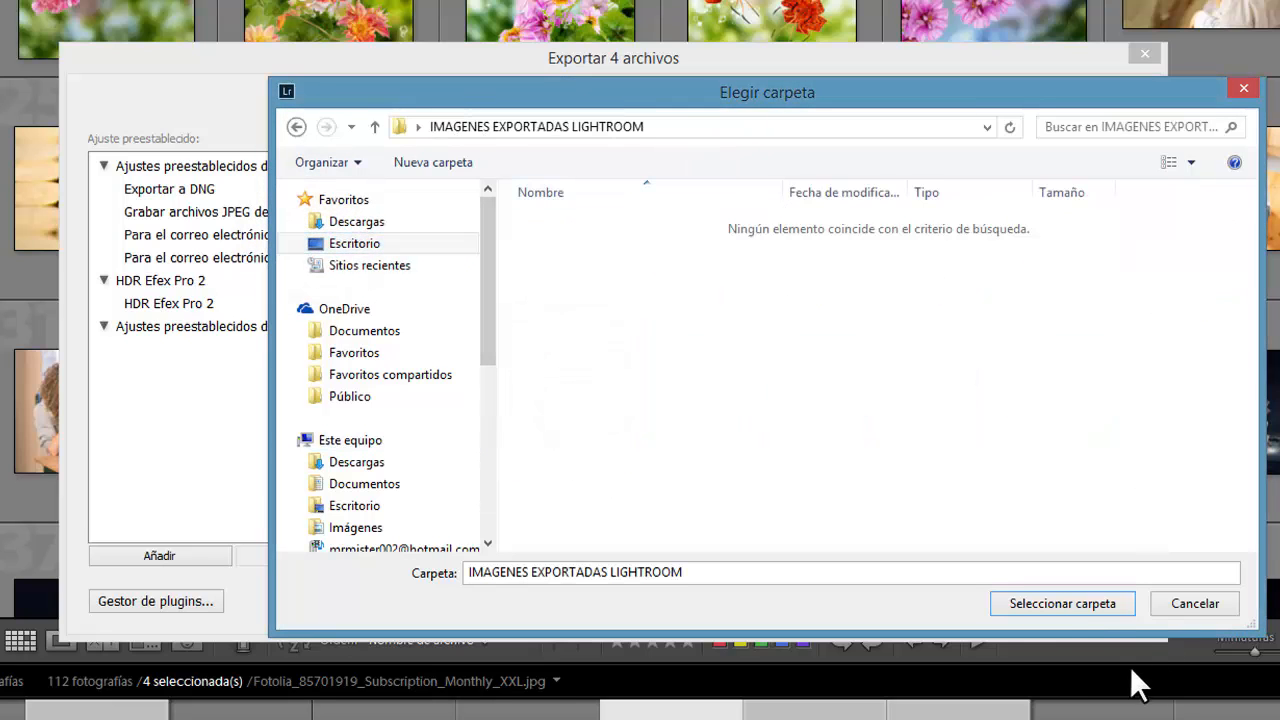
pyautogui.click(1077, 607)
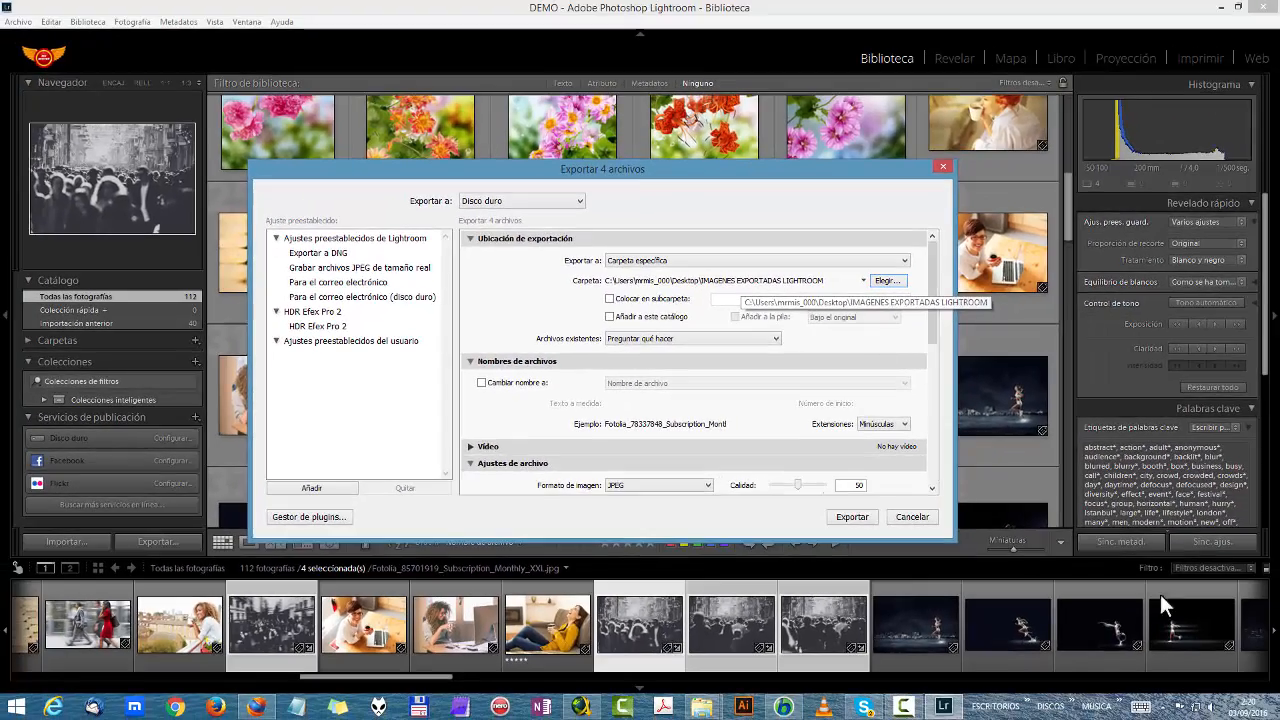
# Step: Show the desktop to locate the IMAGENES EXPORTADAS LIGHTROOM folder, and return to Lightroom's export dialog
pyautogui.click(1276, 711)
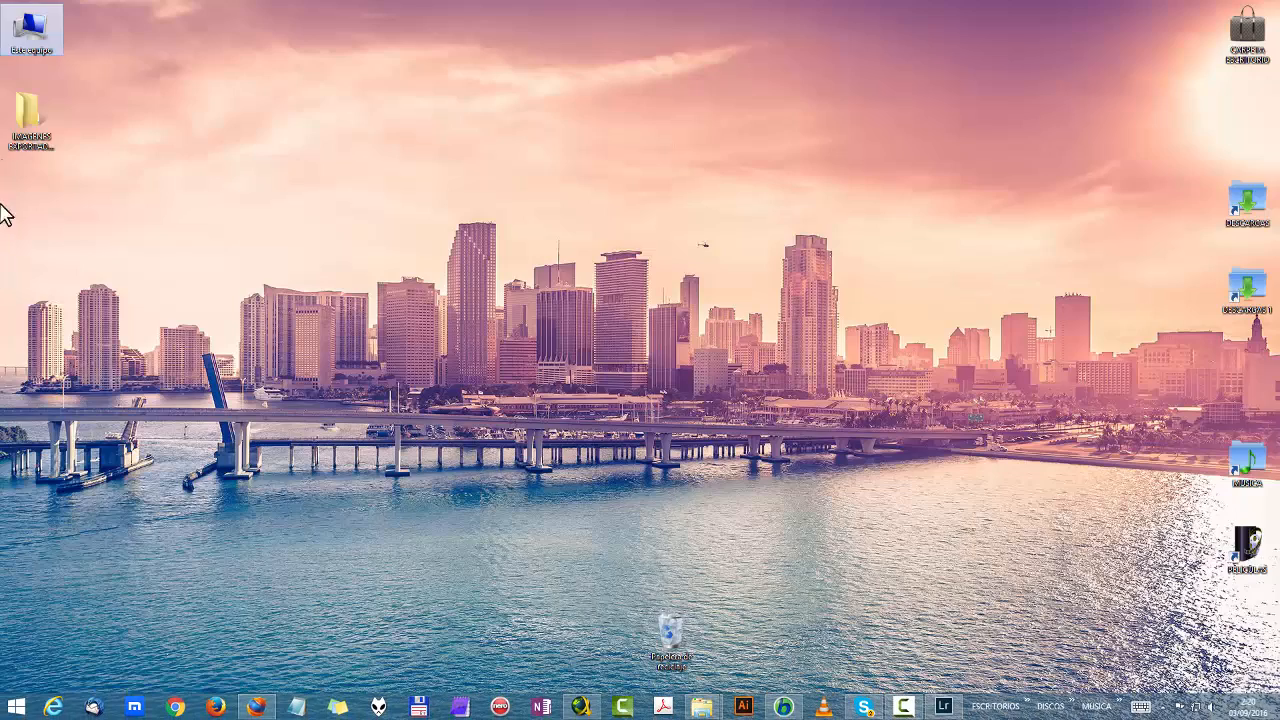
pyautogui.click(33, 122)
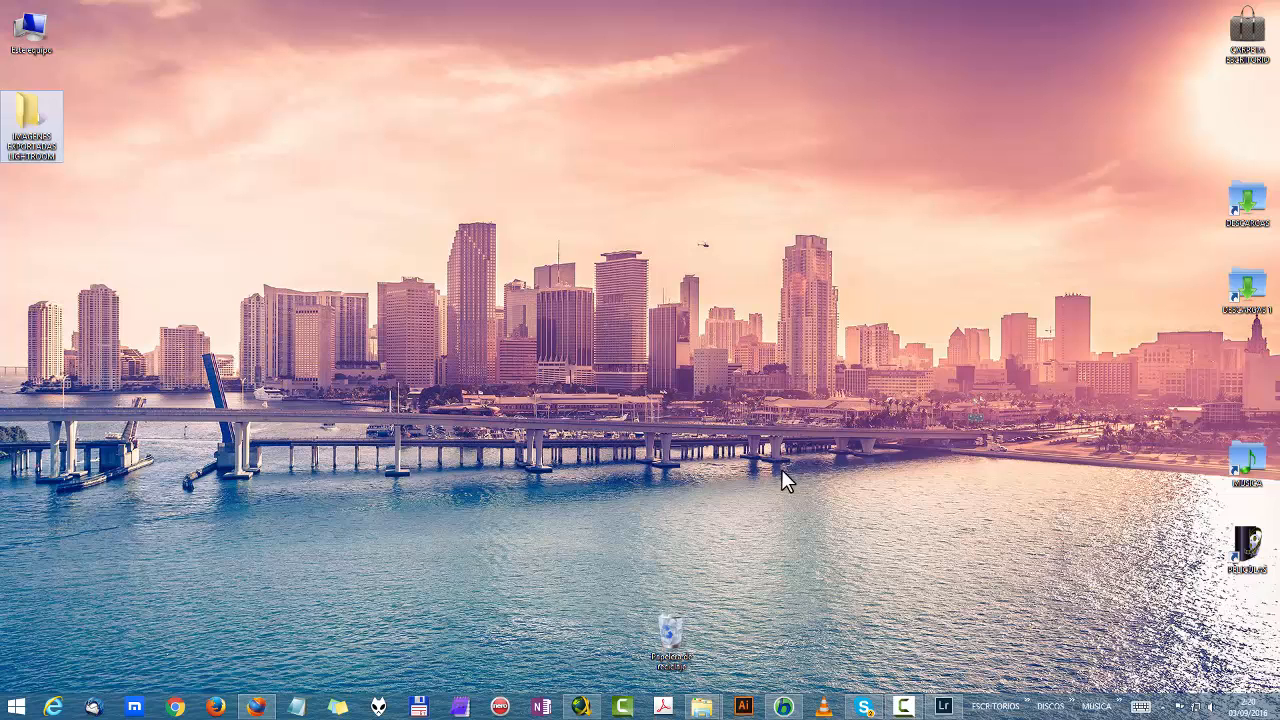
pyautogui.click(943, 706)
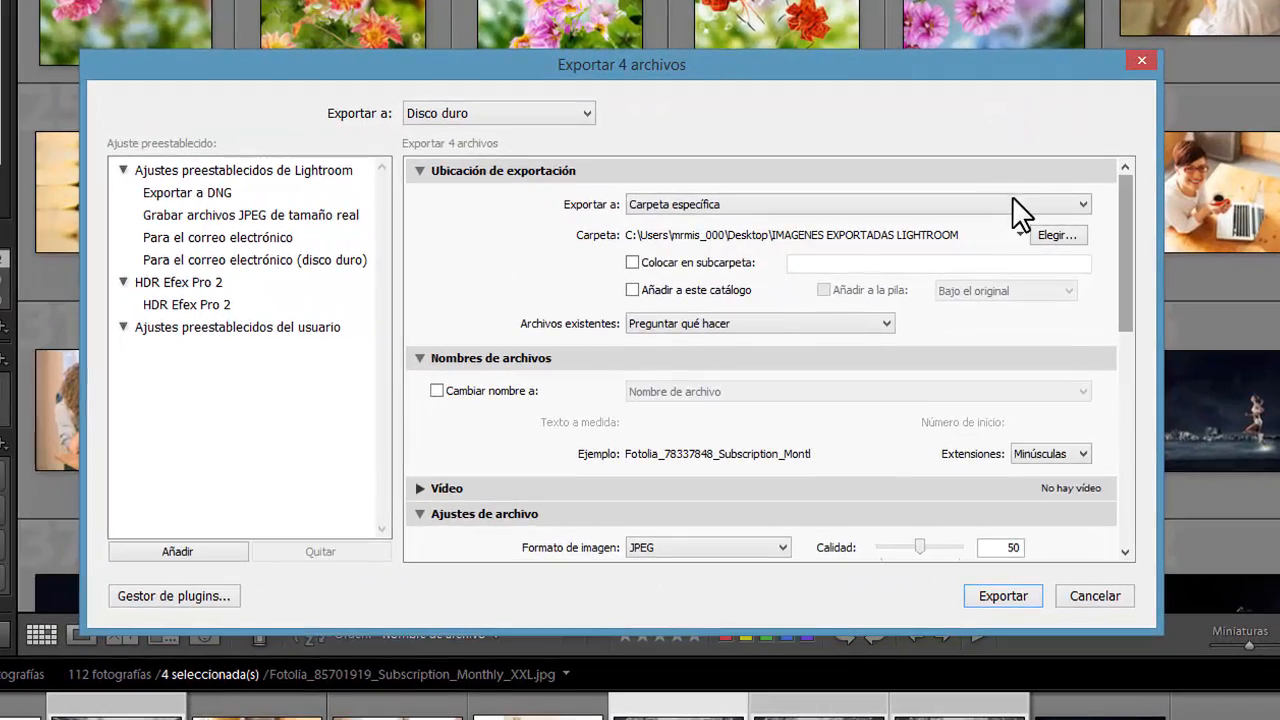
# Step: Try Escritorio as the export location, view the desktop and return to Lightroom's export dialog
pyautogui.click(859, 254)
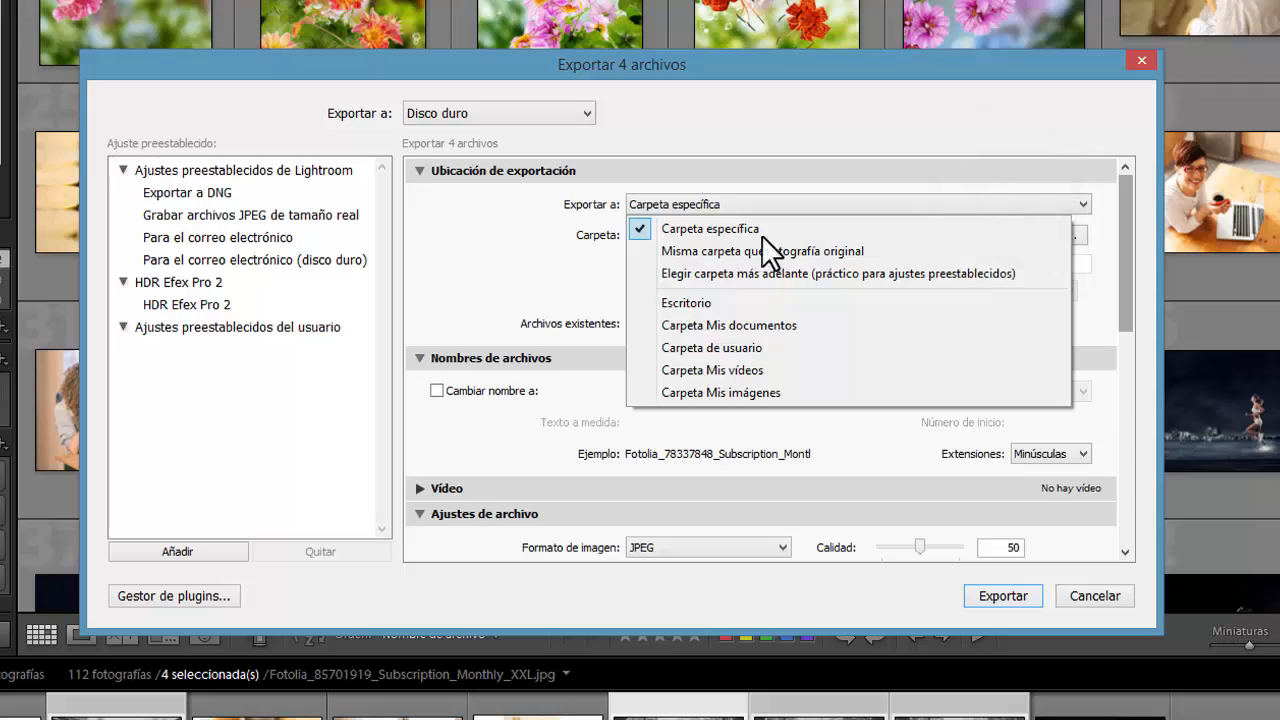
pyautogui.click(690, 302)
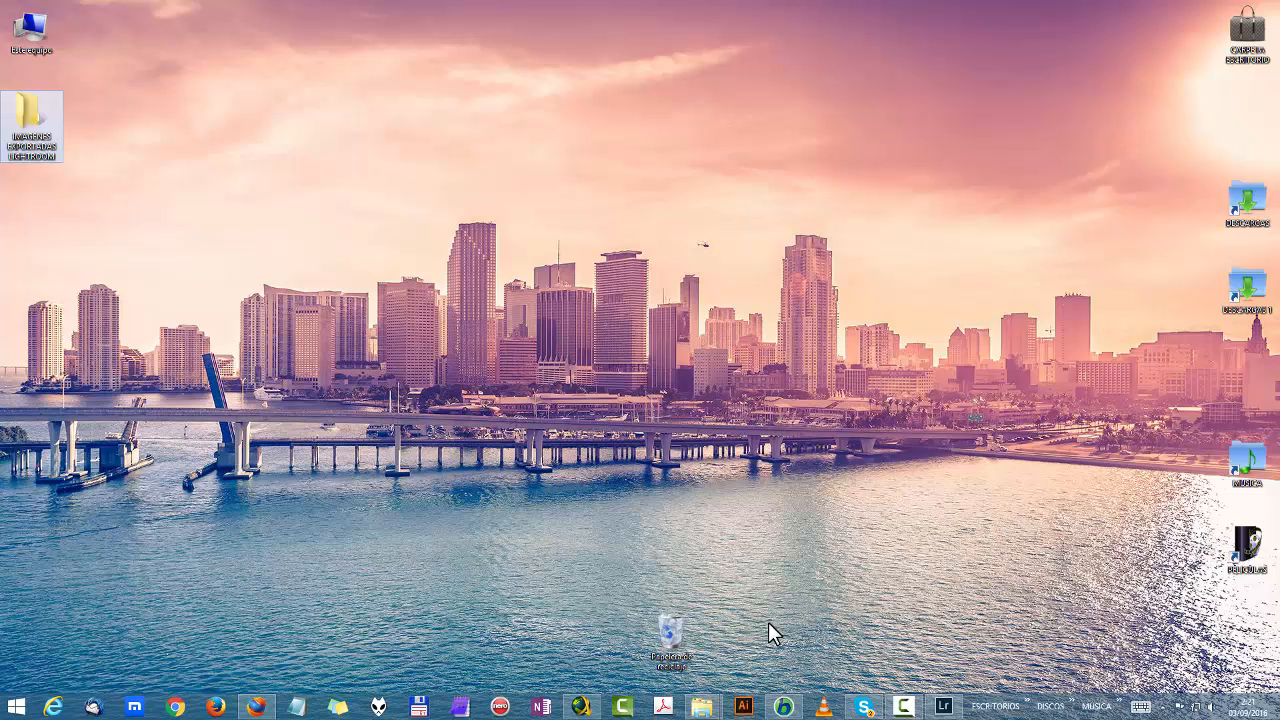
pyautogui.click(945, 707)
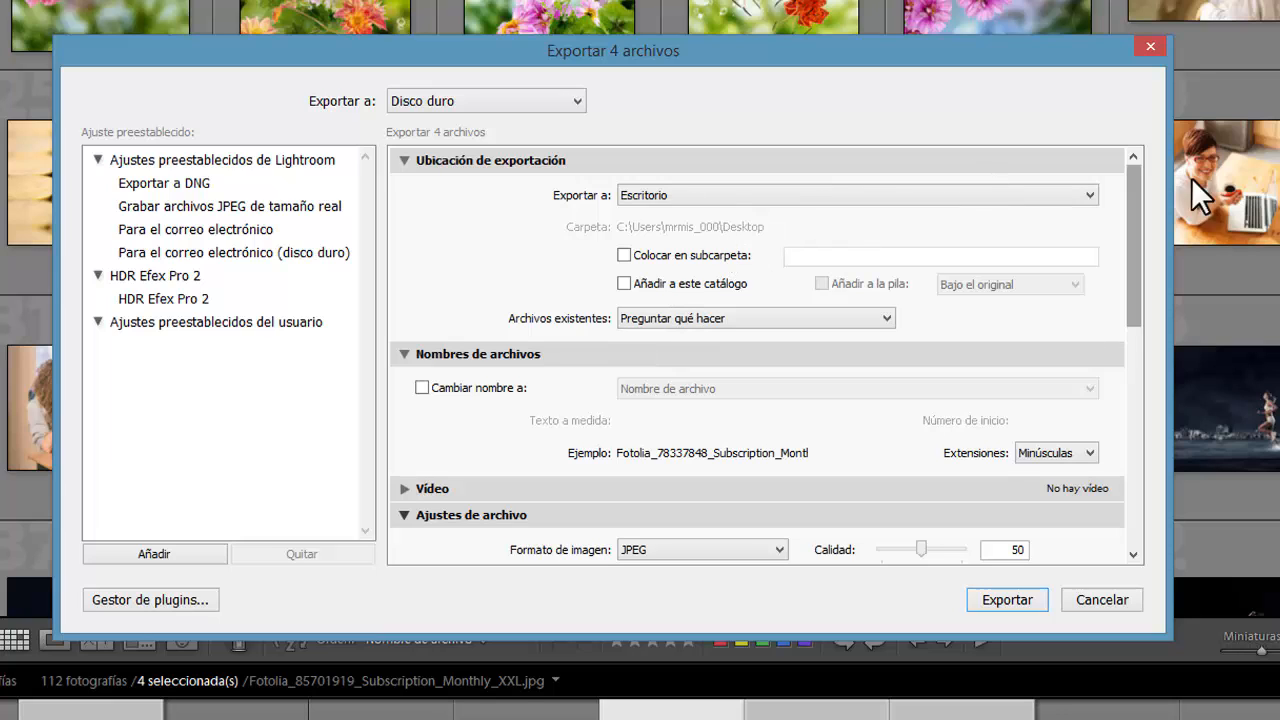
# Step: Set the export location to Carpeta específica and choose the desktop folder IMAGENES EXPORTADAS LIGHTROOM
pyautogui.click(919, 200)
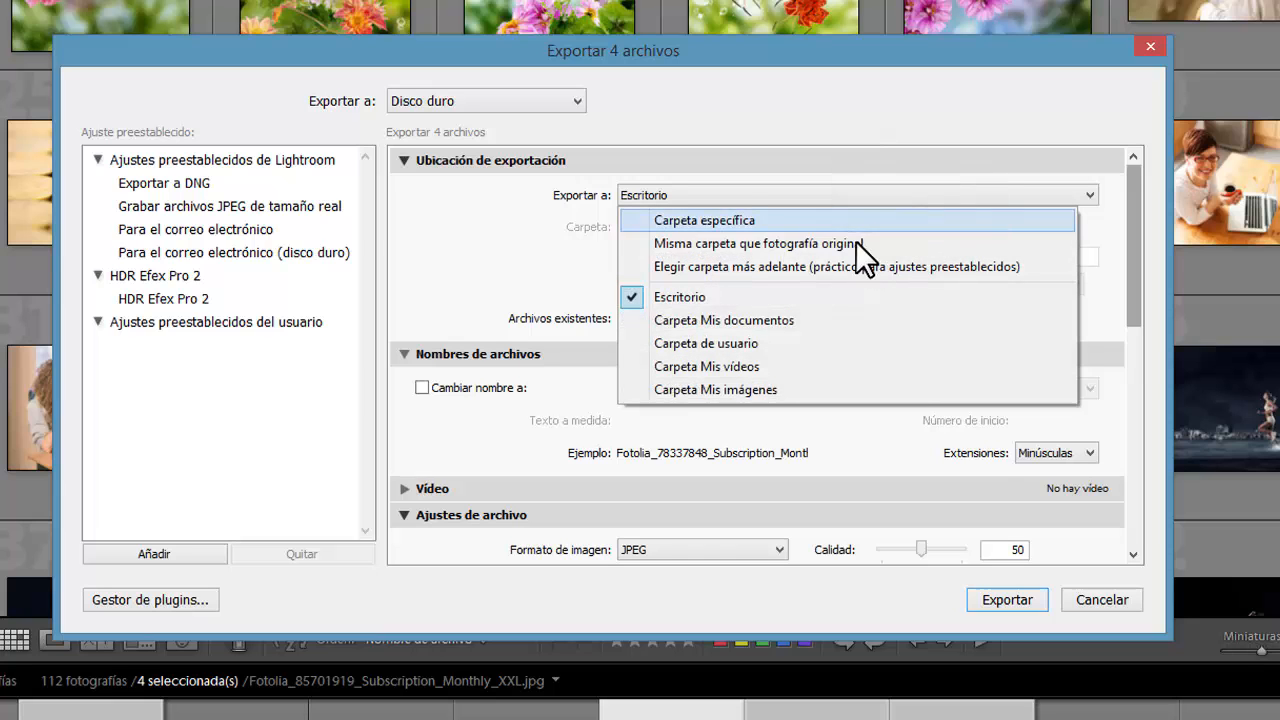
pyautogui.click(748, 220)
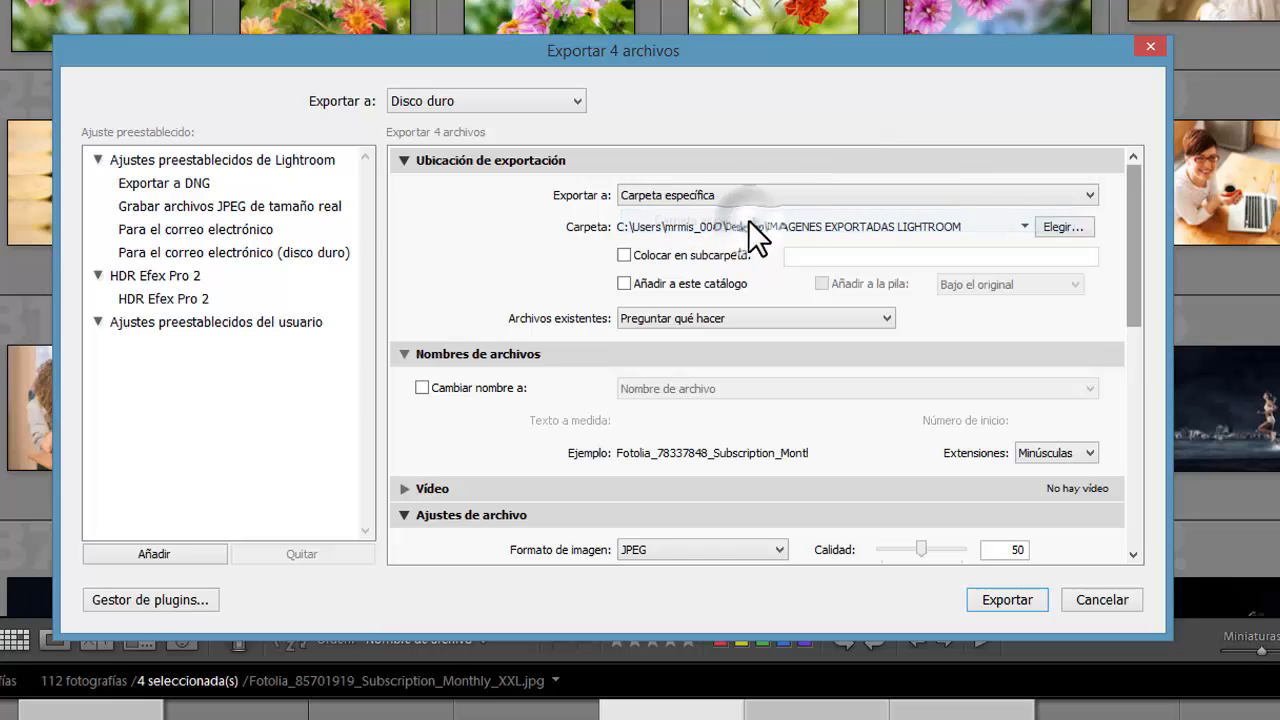
pyautogui.click(1058, 228)
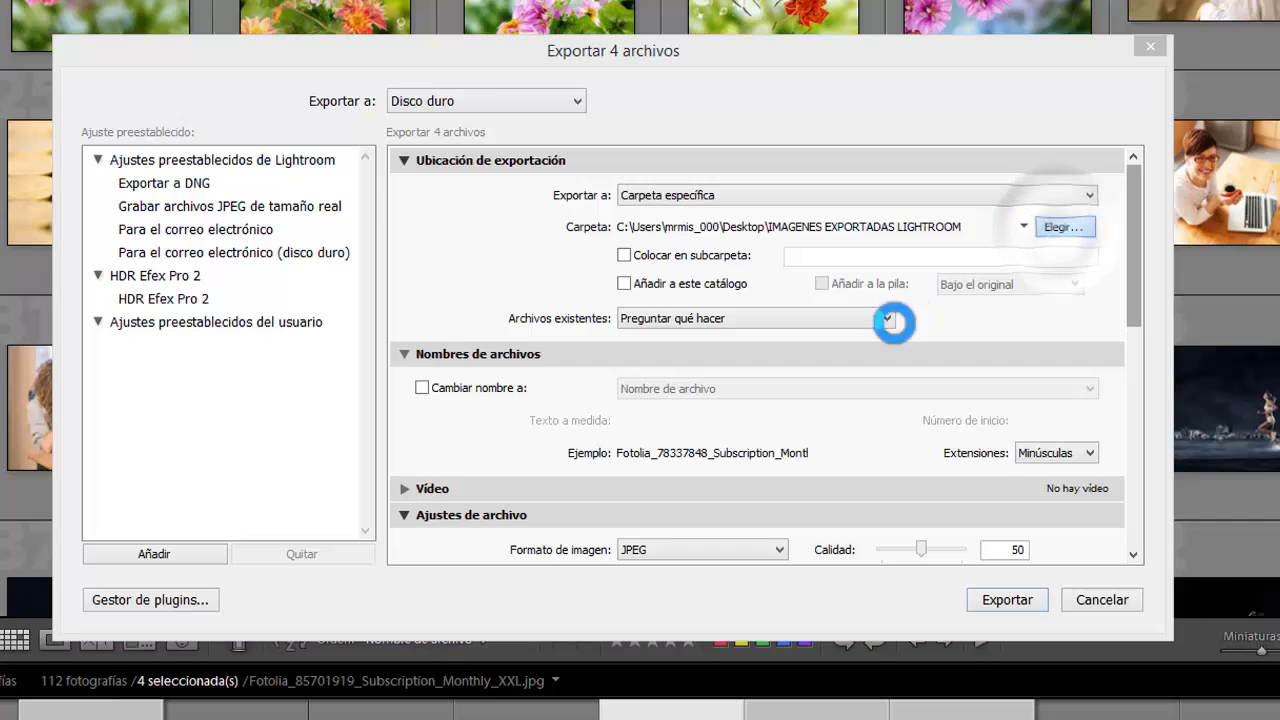
pyautogui.click(357, 244)
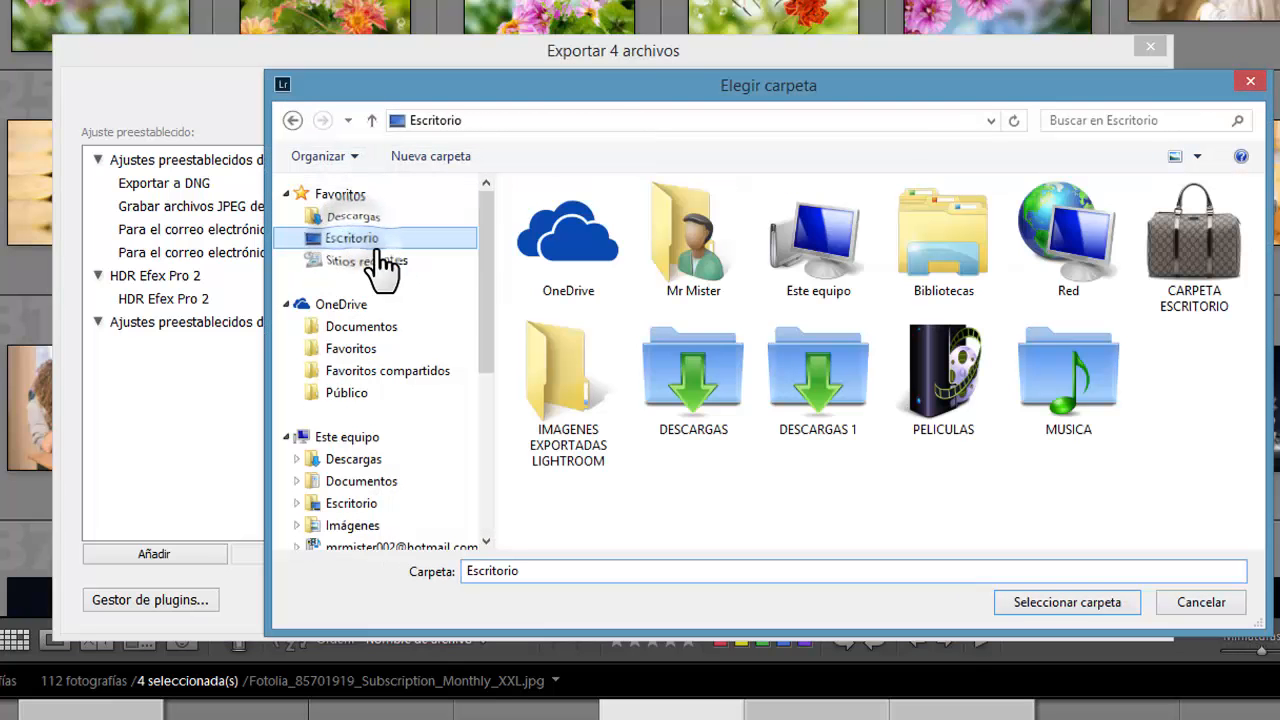
pyautogui.click(530, 395)
pyautogui.click(1043, 603)
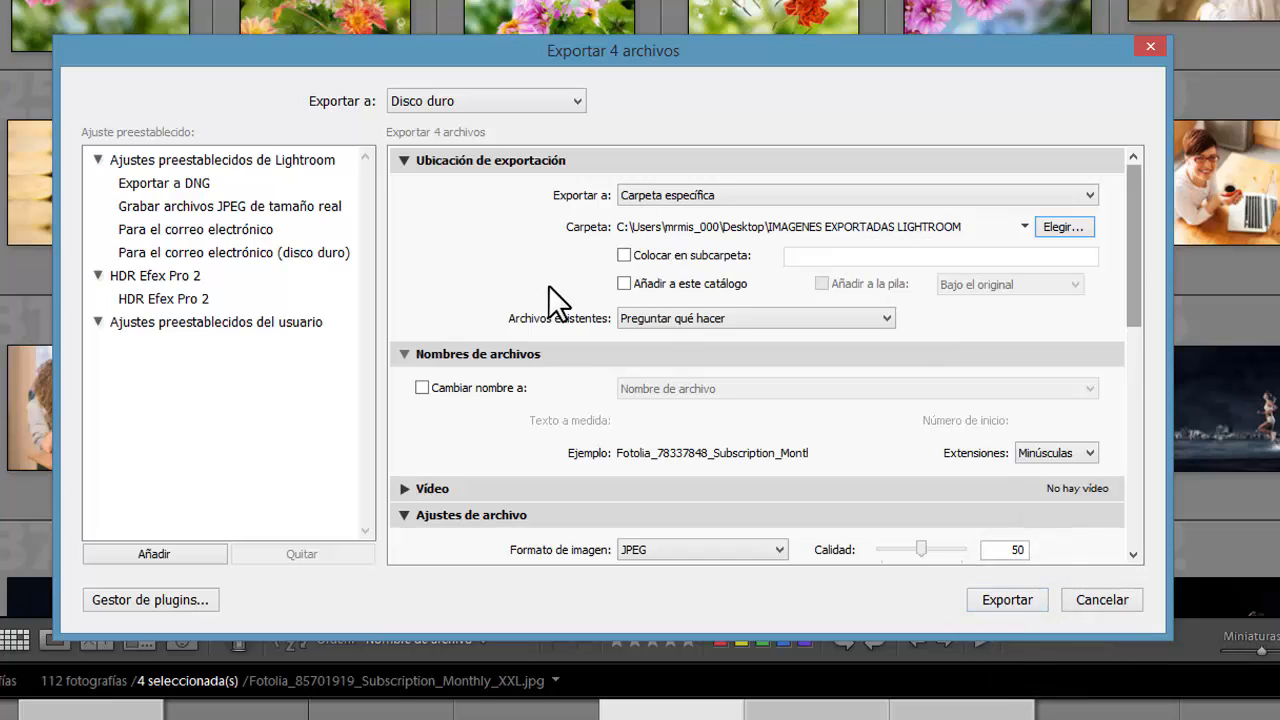
# Step: Examine the available options for handling existing files without changing the setting
pyautogui.click(696, 319)
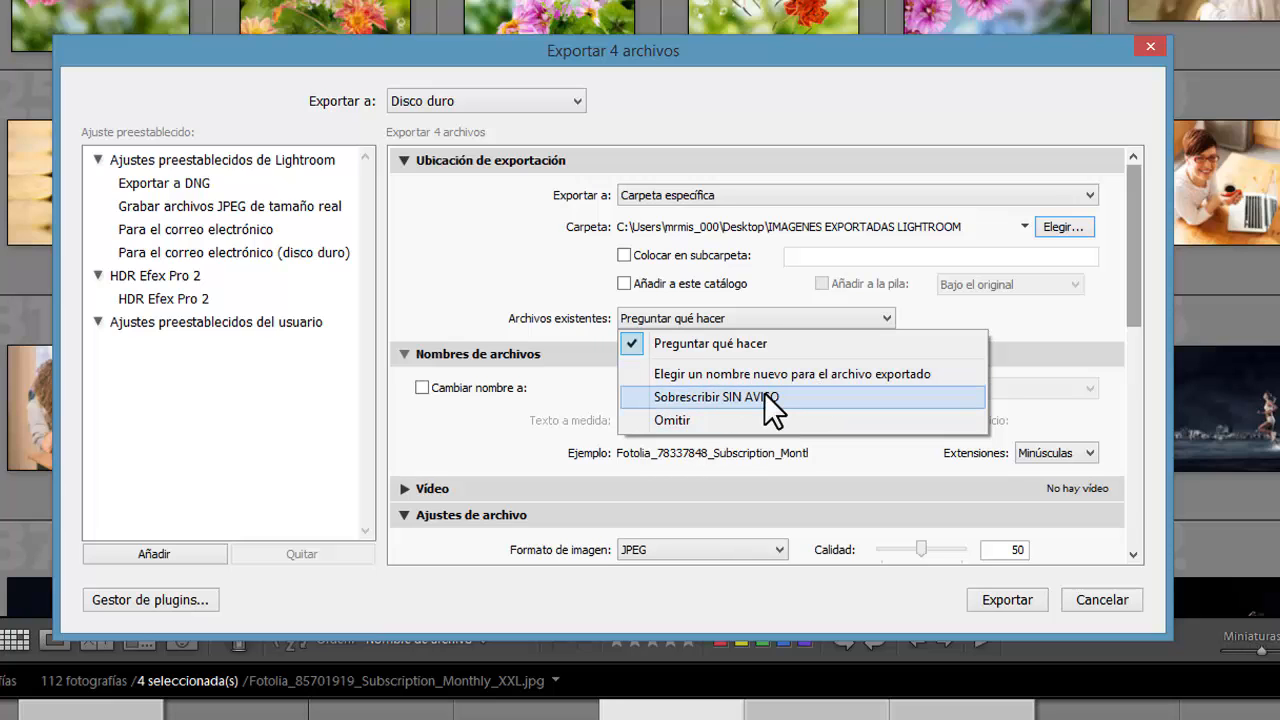
pyautogui.click(1015, 306)
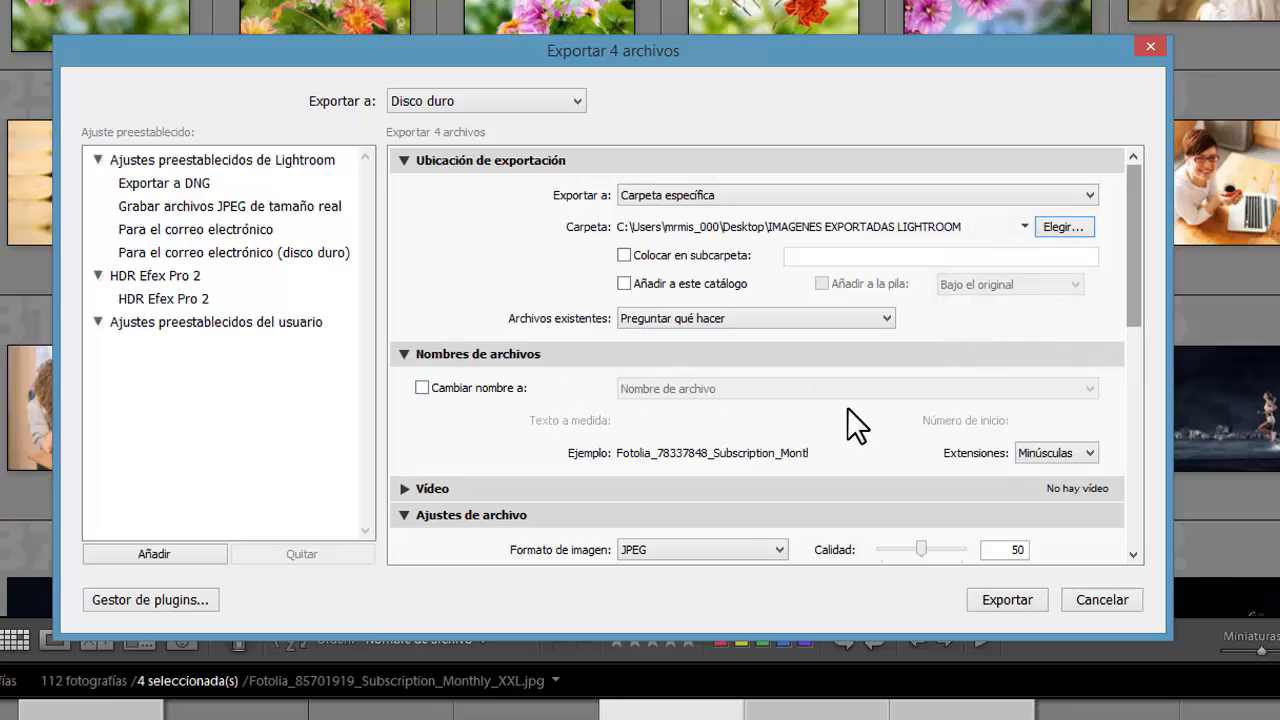
# Step: Try Mayúsculas for the exported file extensions and restore Minúsculas
pyautogui.moveTo(1135, 294); pyautogui.dragTo(1138, 350)
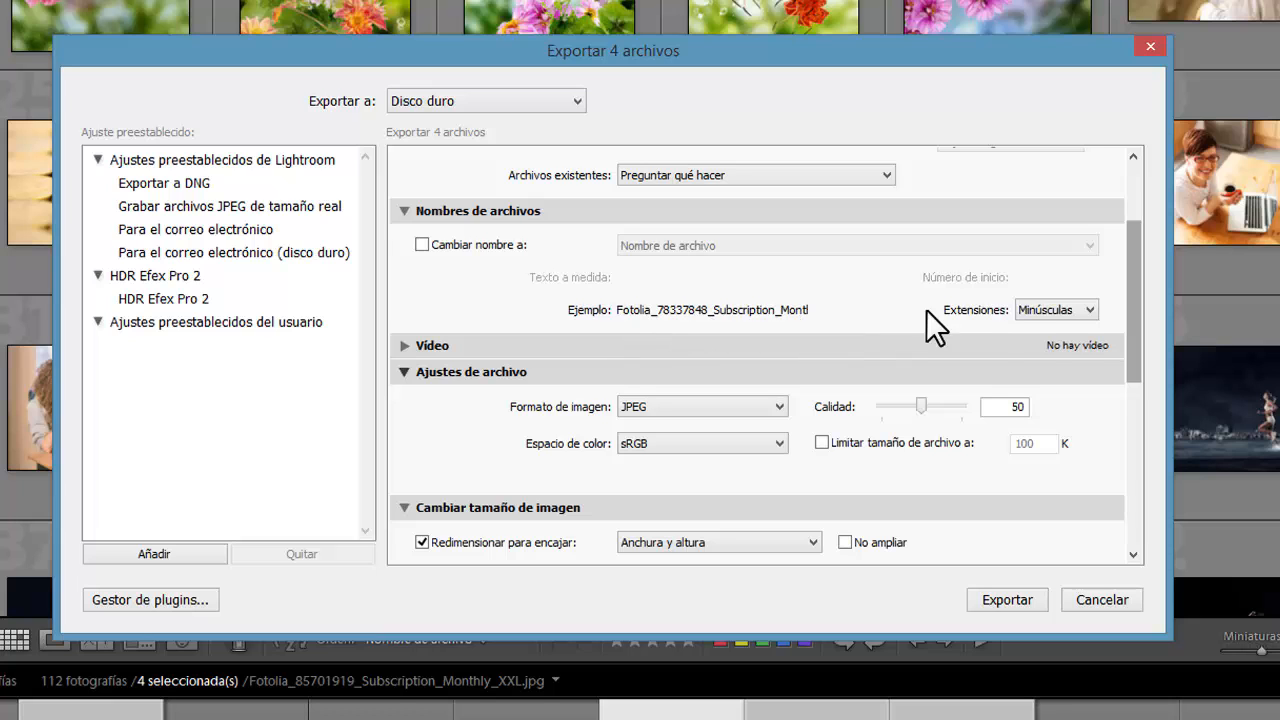
pyautogui.click(1020, 309)
pyautogui.click(1001, 359)
pyautogui.click(1035, 306)
pyautogui.click(1025, 332)
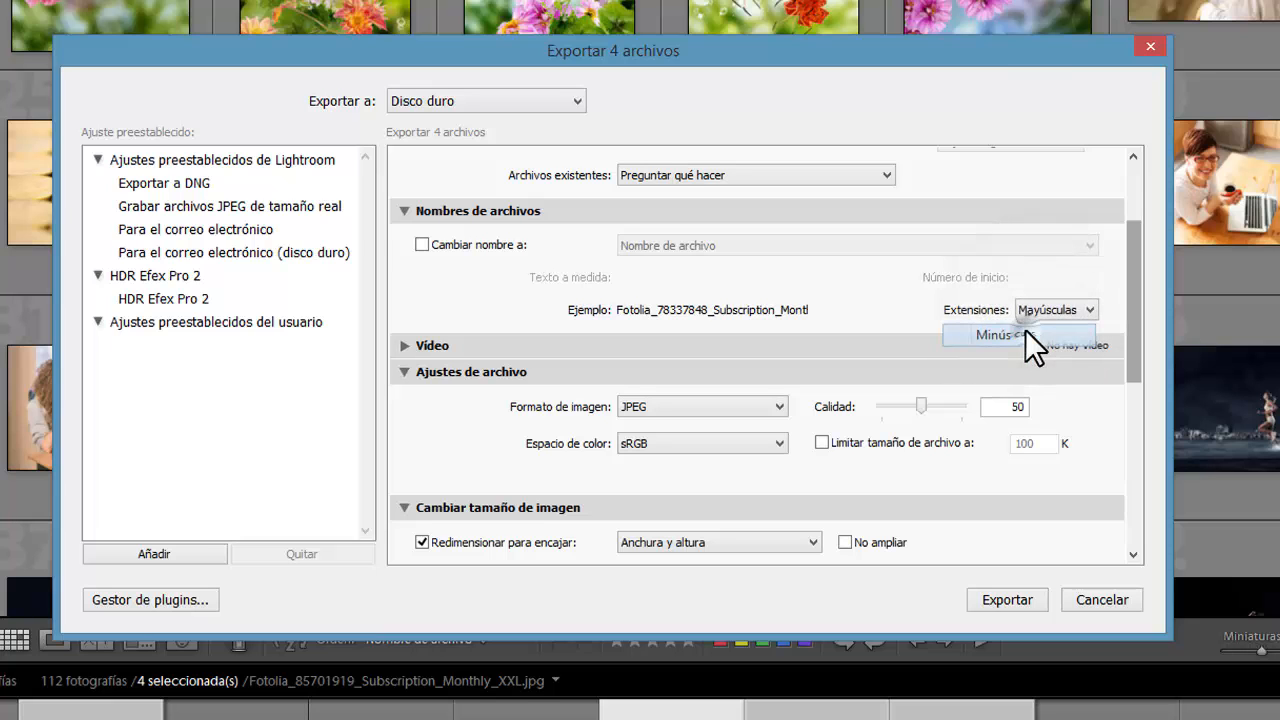
# Step: Enable renaming of the exported files and use the Nombre a medida (x de y) template, after trying Fecha - Nombre de archivo
pyautogui.click(423, 244)
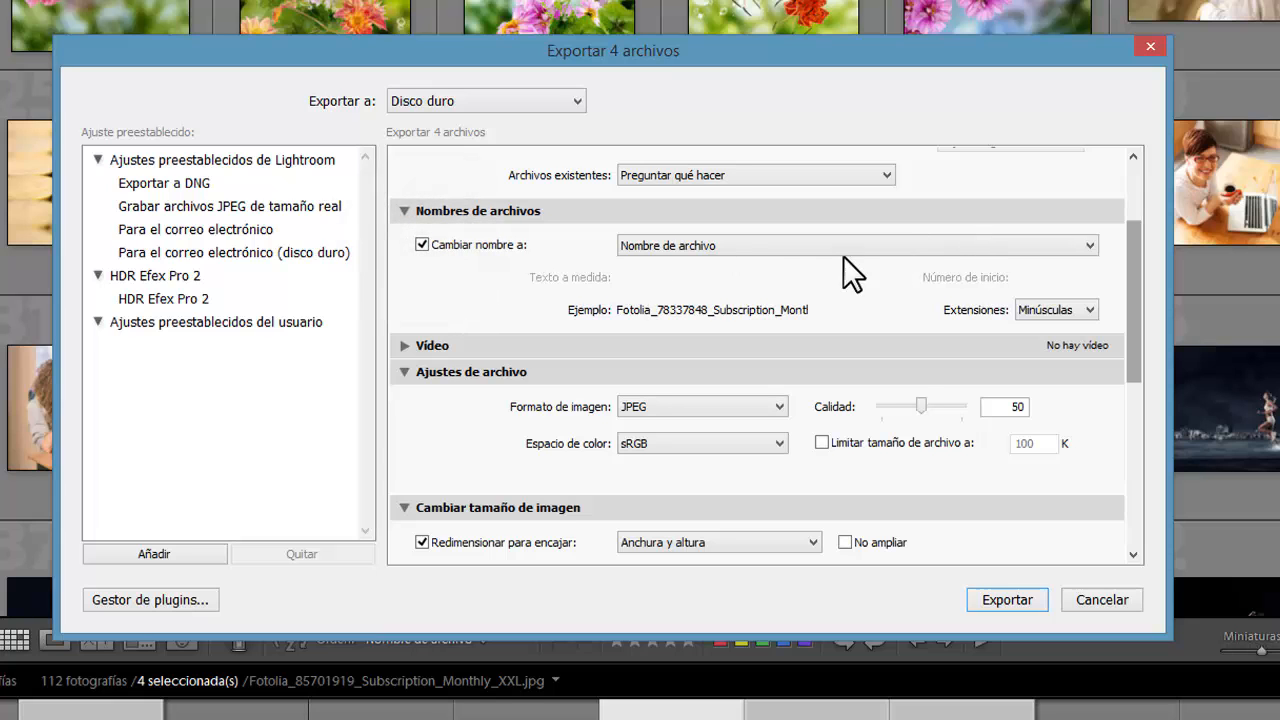
pyautogui.click(953, 246)
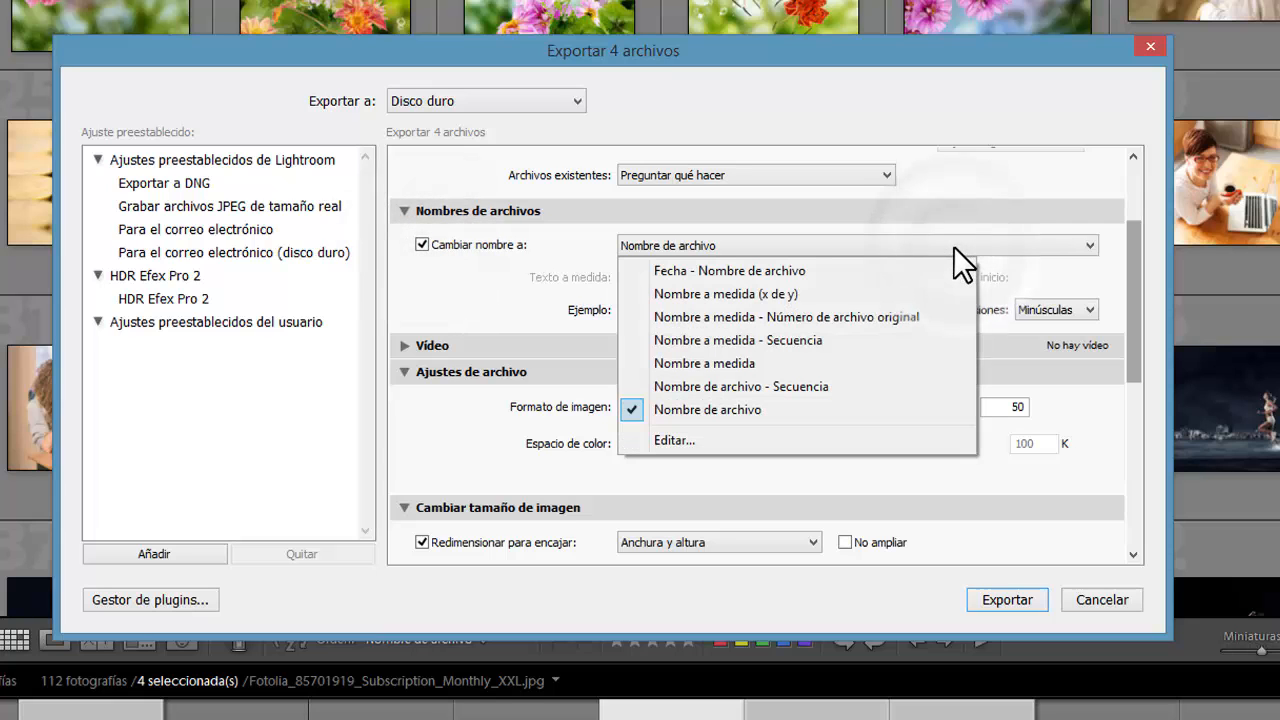
pyautogui.click(747, 277)
pyautogui.click(1072, 247)
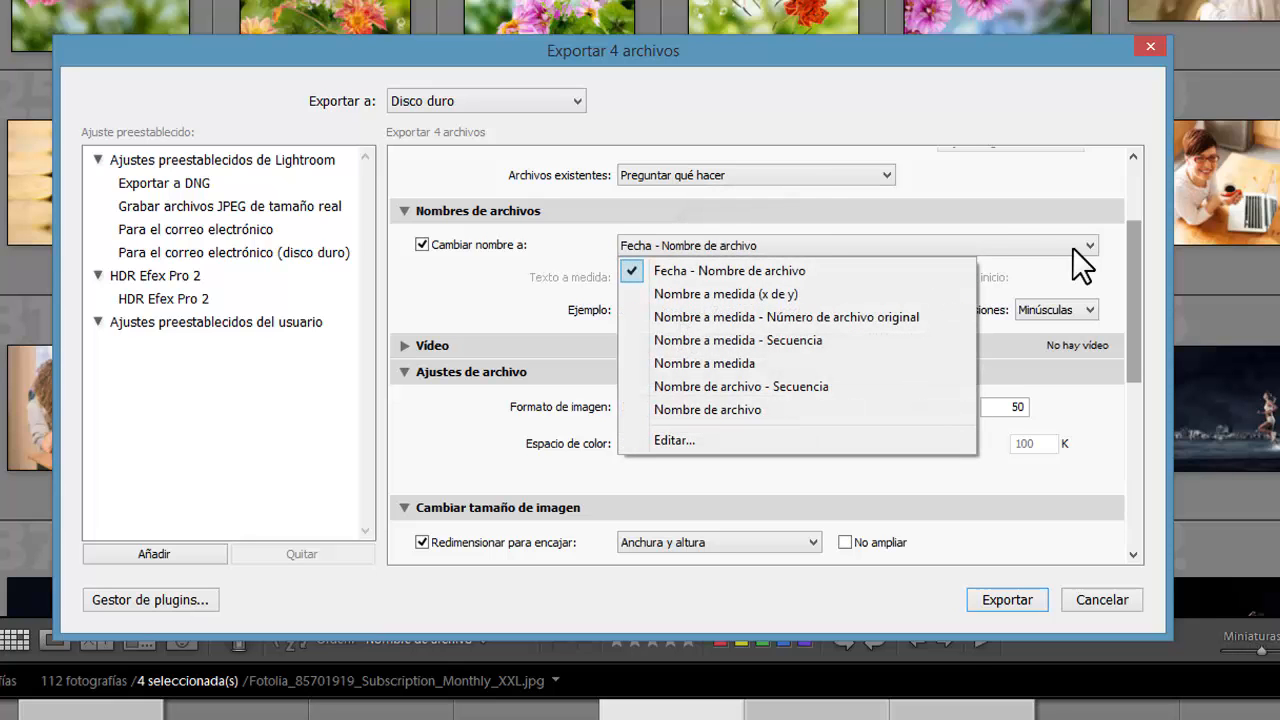
pyautogui.click(826, 294)
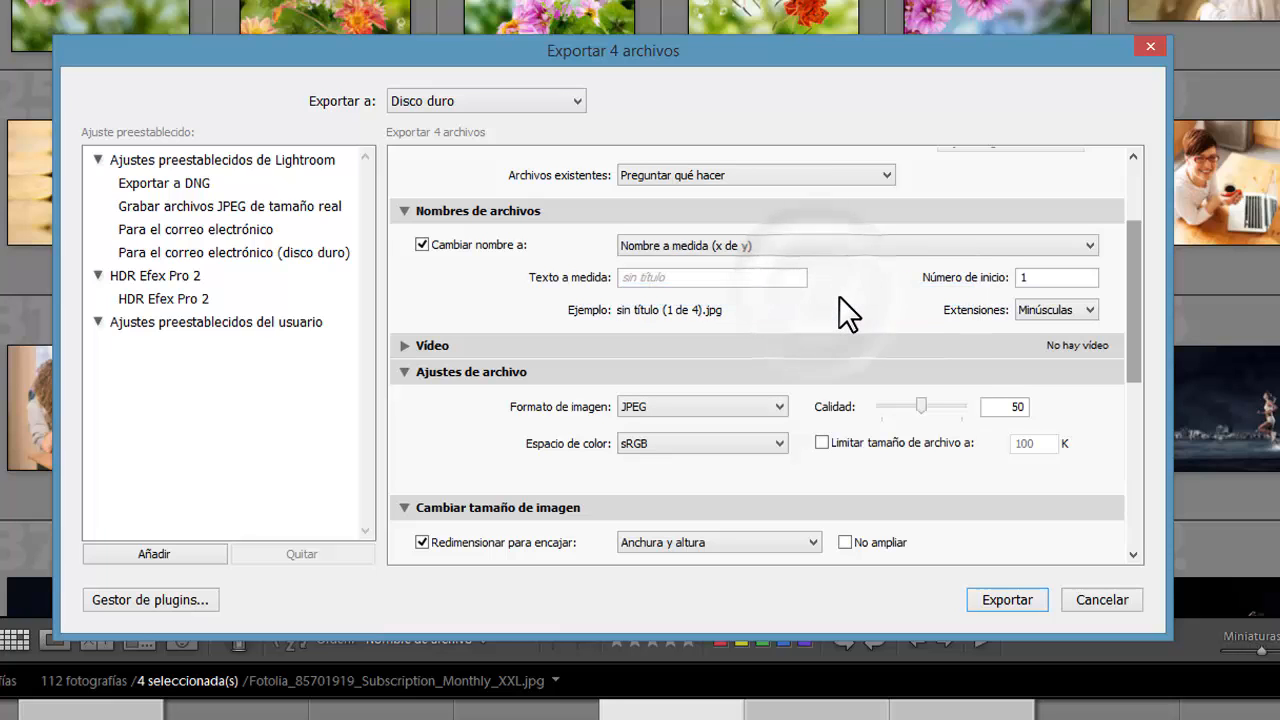
# Step: Enter fotorevista as the custom text for the exported file names
pyautogui.click(712, 278)
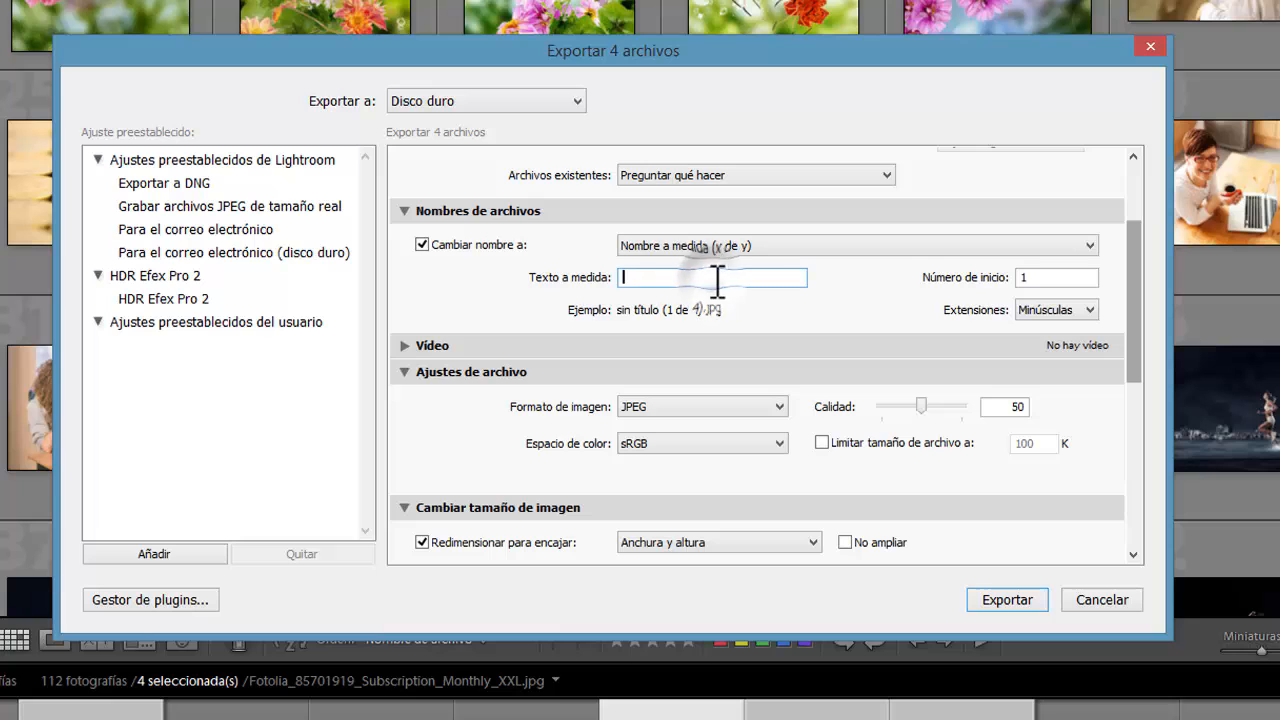
pyautogui.write('fotor')
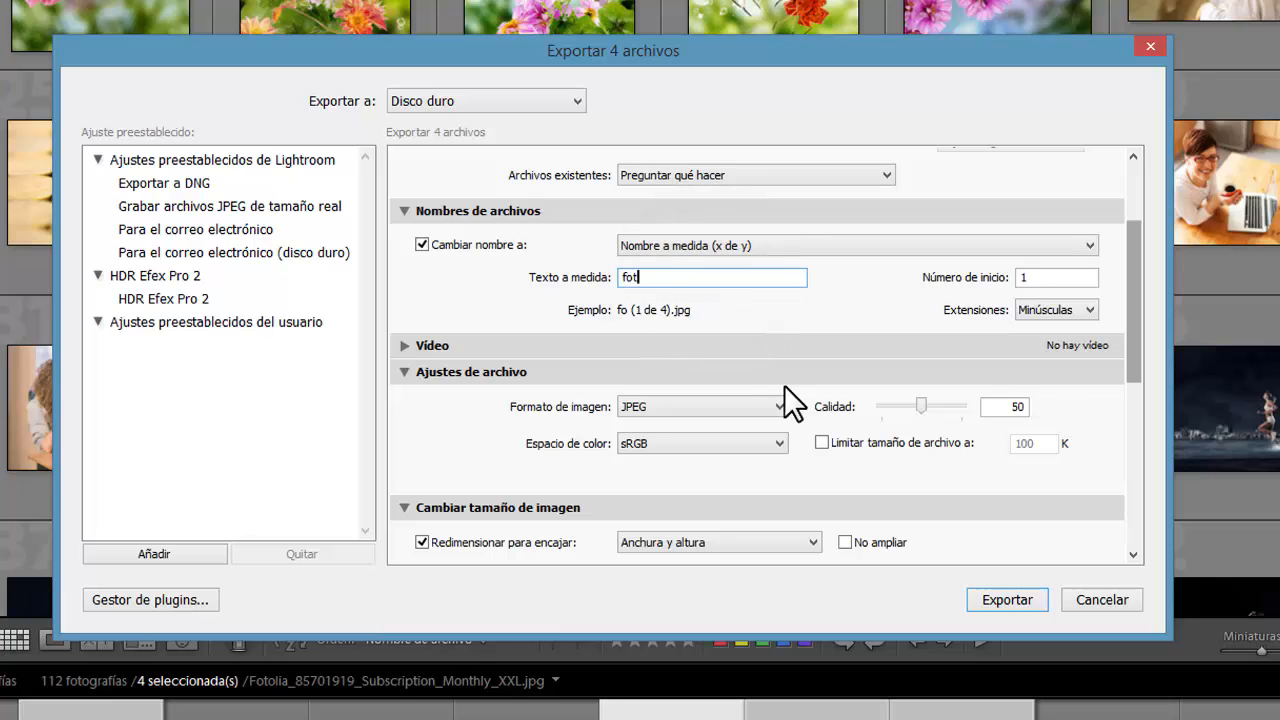
pyautogui.write('evista')
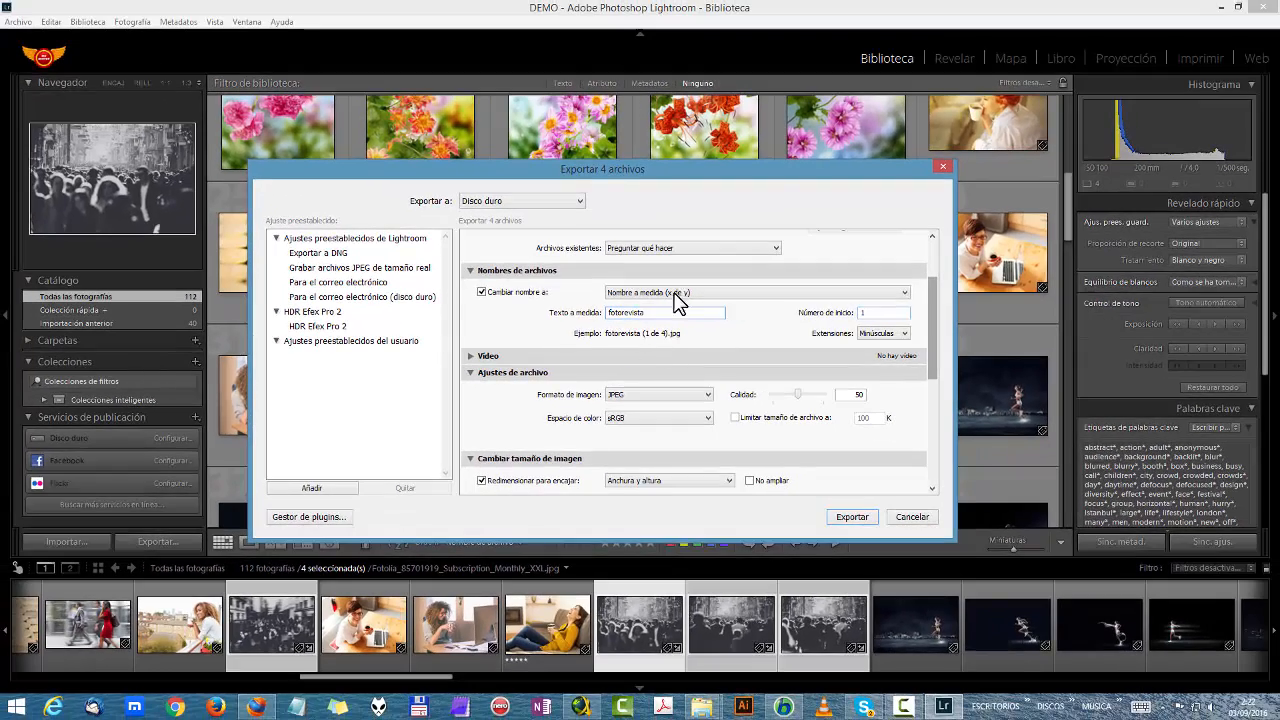
# Step: Move the export dialog aside to view the four selected photos in the grid, and bring it back
pyautogui.moveTo(766, 180); pyautogui.dragTo(375, 455)
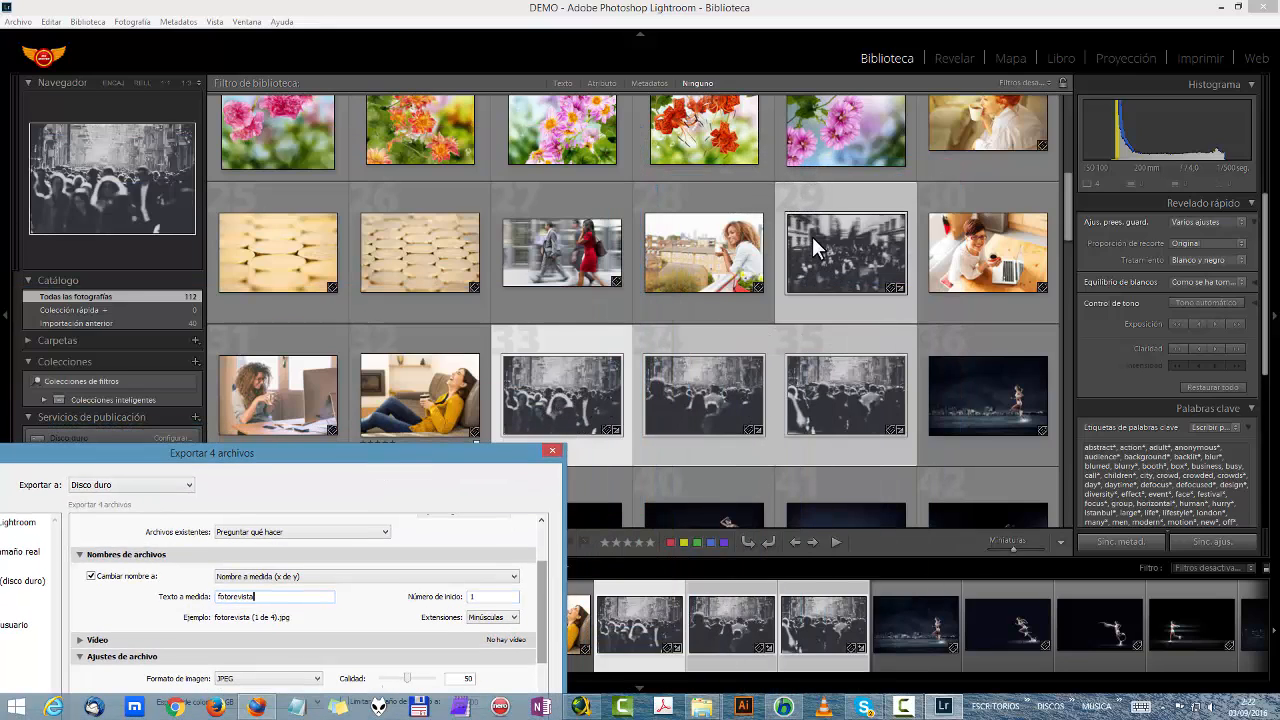
pyautogui.moveTo(472, 458); pyautogui.dragTo(771, 177)
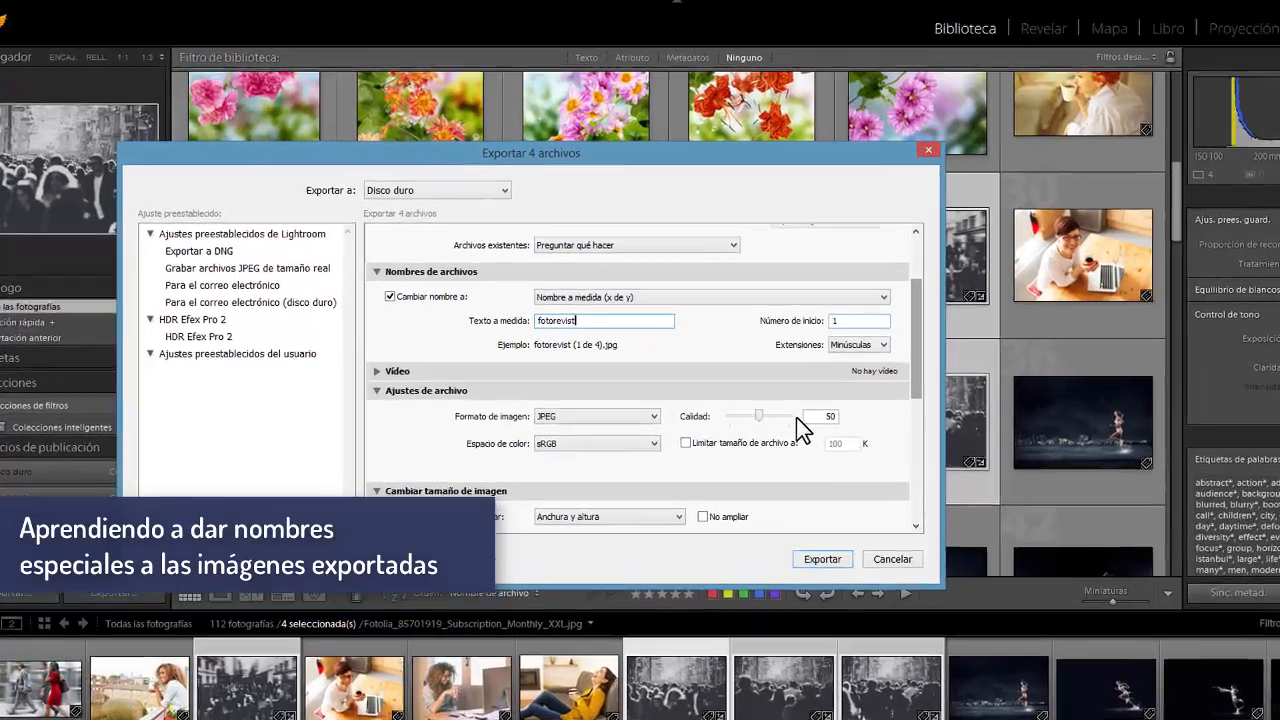
# Step: Replace the custom file name text with fotoportadanum4revistagente
pyautogui.press('BackSpace')
pyautogui.press('BackSpace')
pyautogui.press('BackSpace')
pyautogui.press('BackSpace')
pyautogui.press('BackSpace')
pyautogui.press('BackSpace')
pyautogui.press('BackSpace')
pyautogui.press('BackSpace')
pyautogui.press('BackSpace')
pyautogui.press('BackSpace')
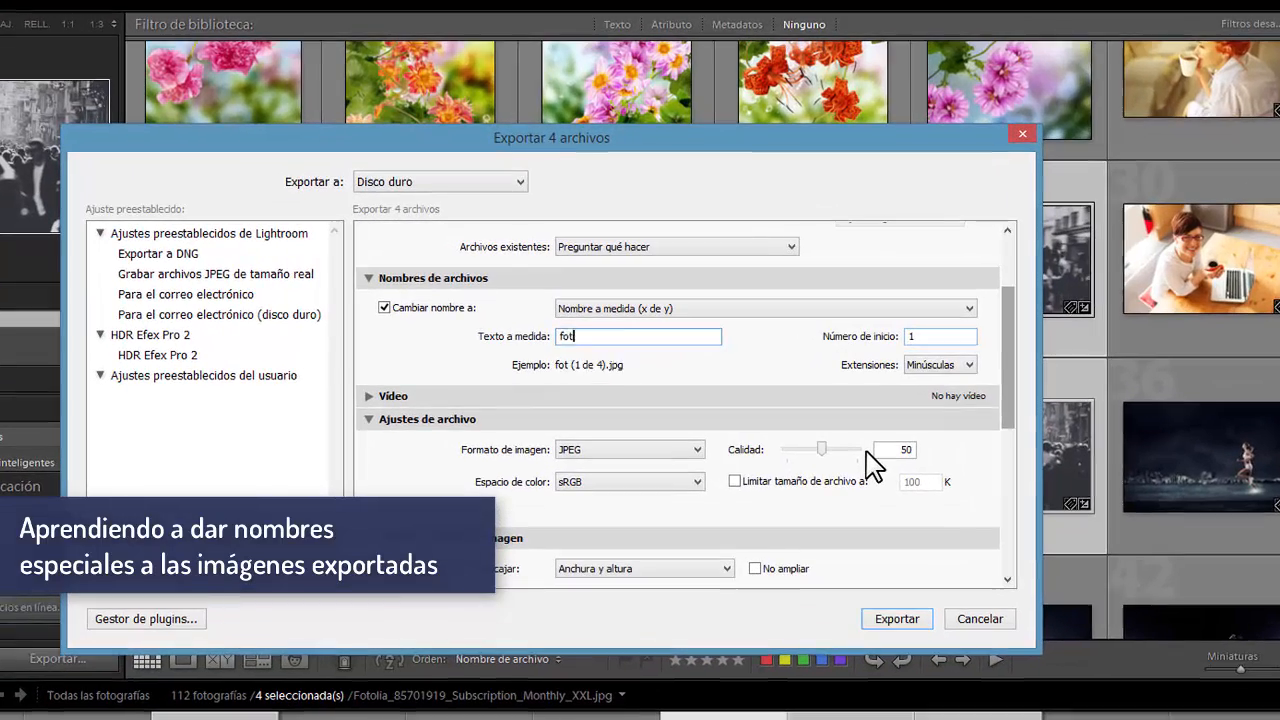
pyautogui.write('otop')
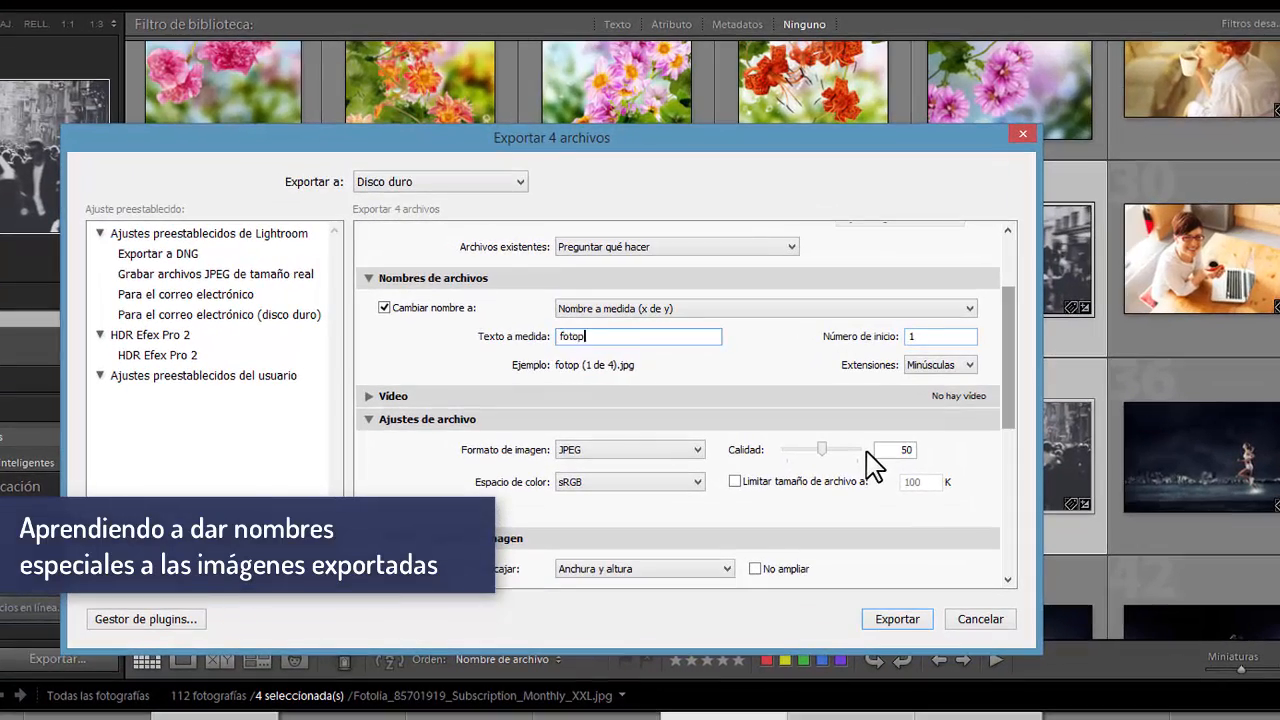
pyautogui.write('ortadanum4revistagente')
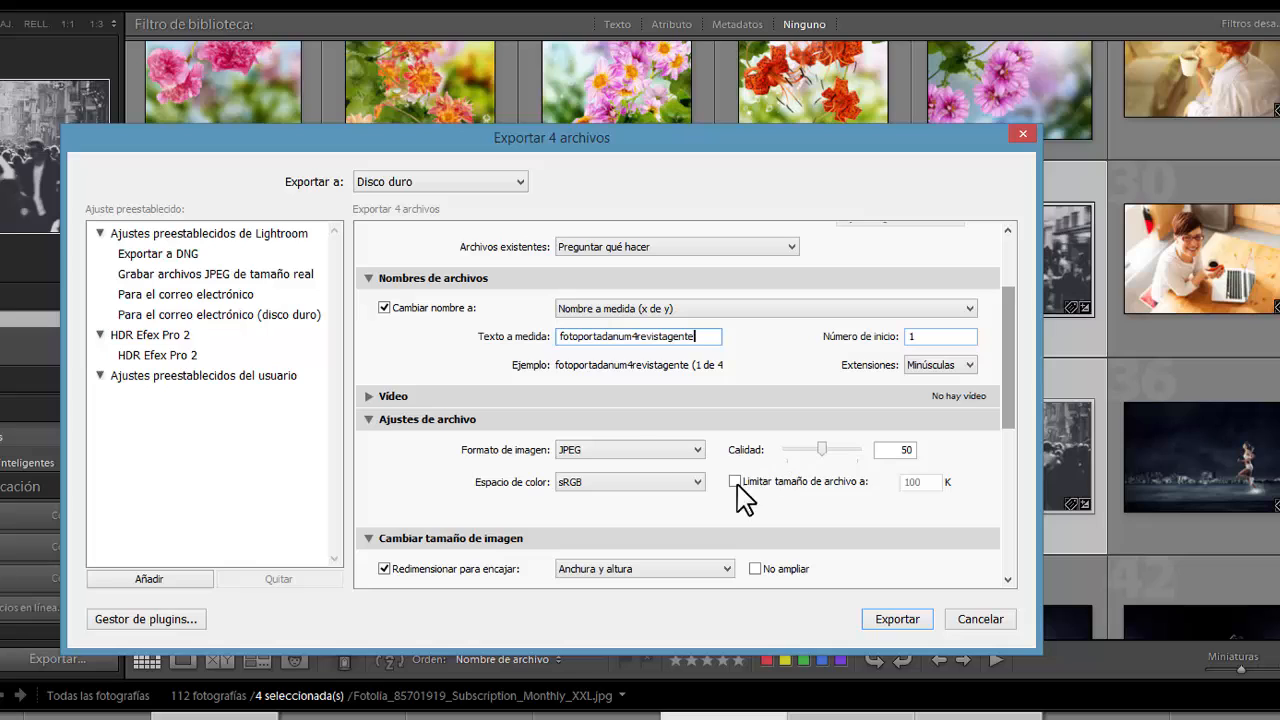
# Step: Insert underscores between the words of the custom text so it reads foto_portada_num_4_revistagente
pyautogui.press('Right')
pyautogui.press('Right')
pyautogui.press('Right')
pyautogui.press('Right')
pyautogui.write('_')
pyautogui.press('Right')
pyautogui.press('Right')
pyautogui.press('Right')
pyautogui.press('Right')
pyautogui.press('Right')
pyautogui.press('Right')
pyautogui.press('Right')
pyautogui.write('_')
pyautogui.press('Right')
pyautogui.press('Right')
pyautogui.press('Right')
pyautogui.write('_')
pyautogui.press('Right')
pyautogui.write('_')
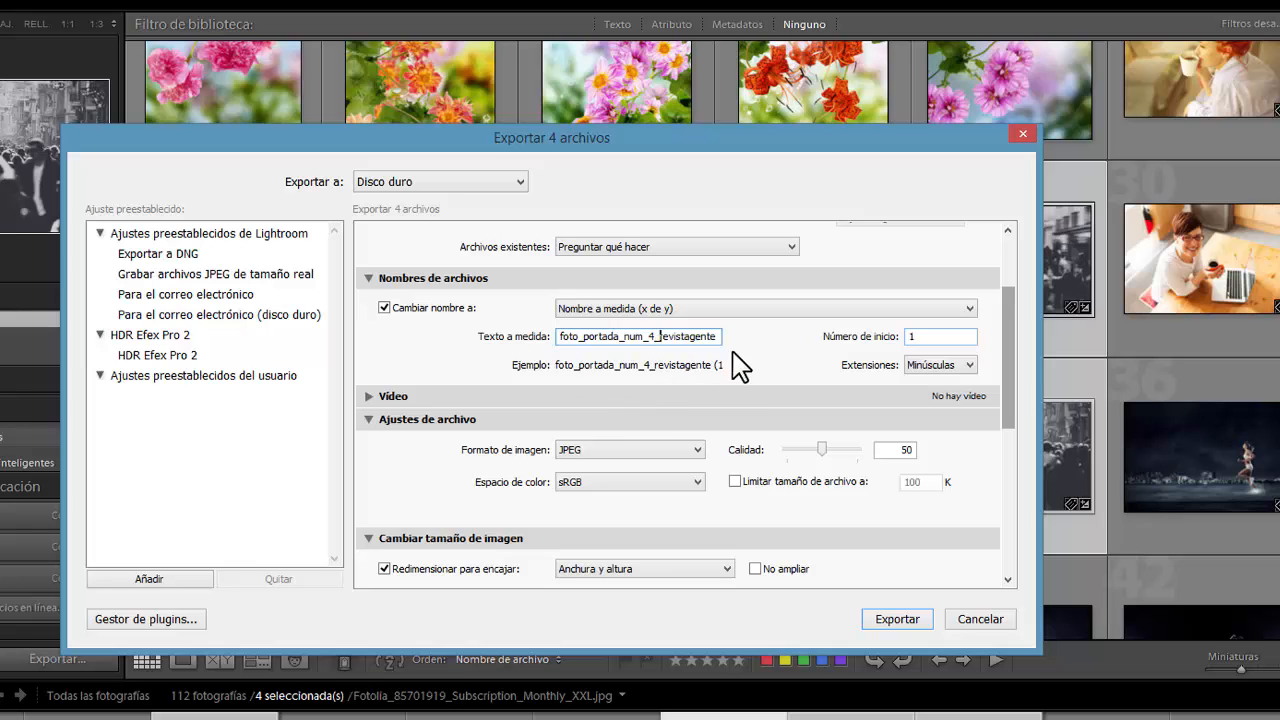
# Step: Change the file naming template to Nombre a medida - Número de archivo original
pyautogui.click(718, 309)
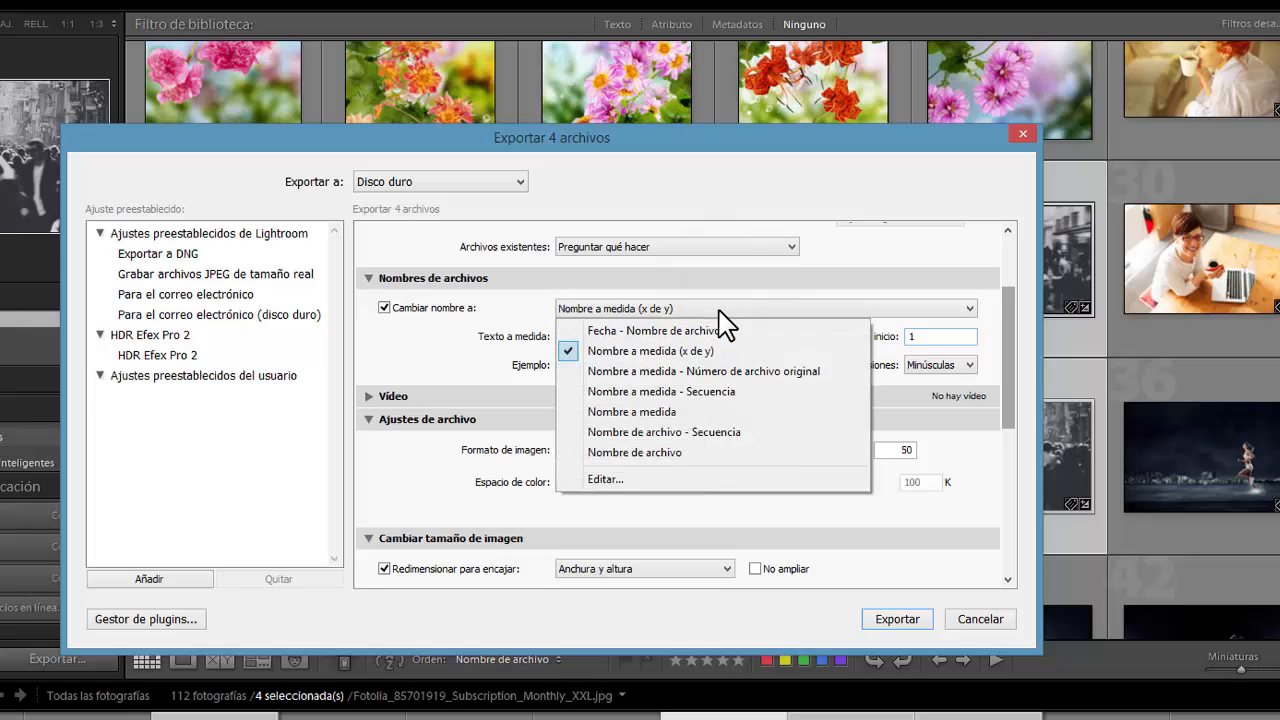
pyautogui.click(712, 372)
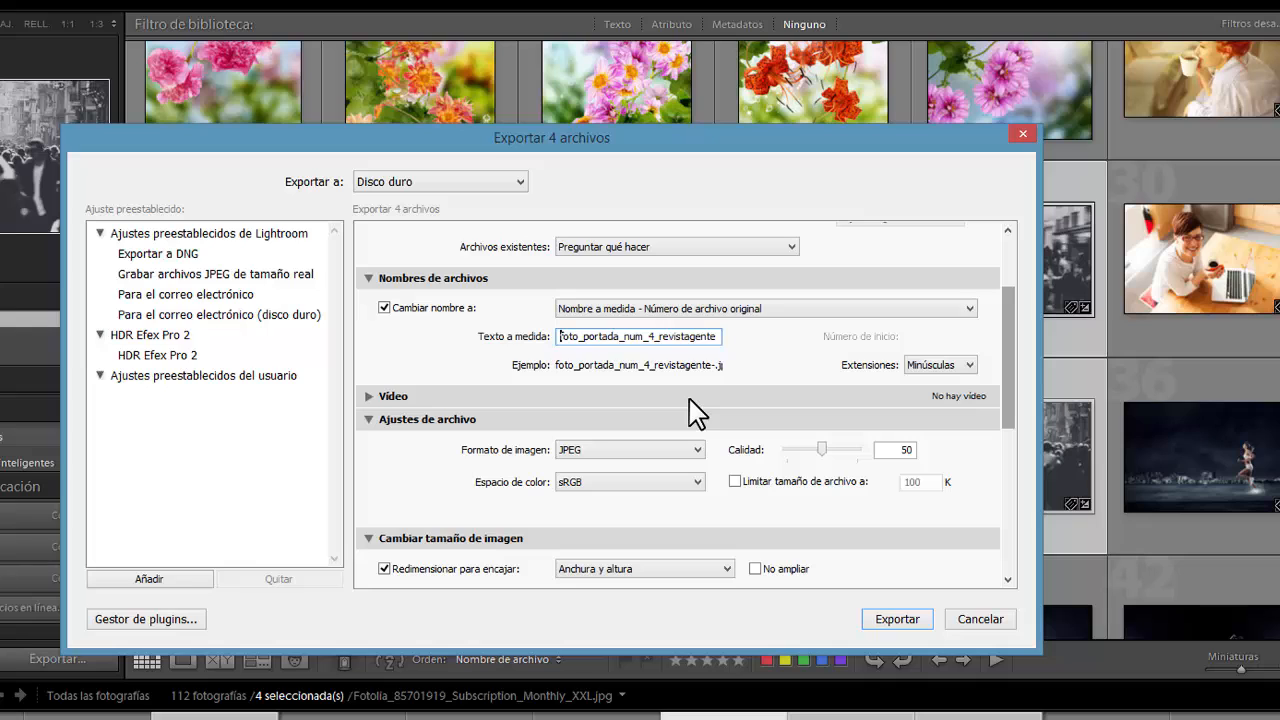
# Step: Replace the custom file name text with fotosrevista
pyautogui.hotkey('ctrl', 'a')
pyautogui.press('BackSpace')
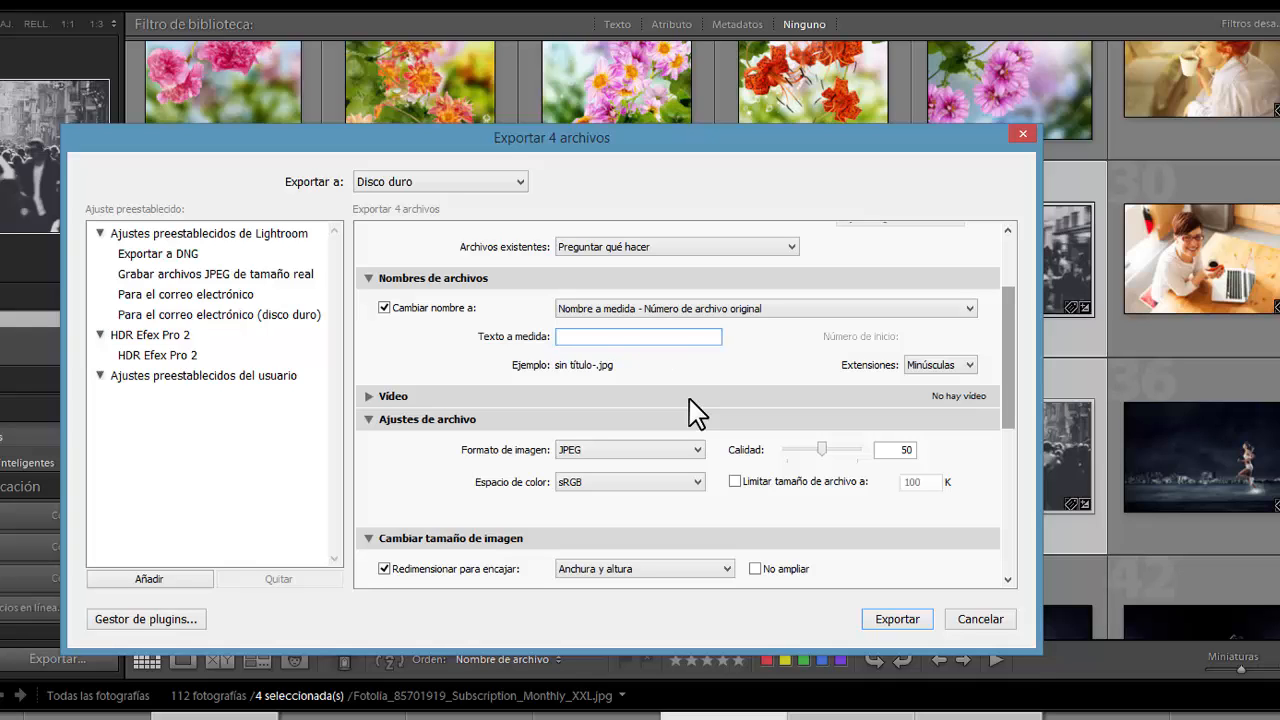
pyautogui.write('fotosrevista')
# Step: Try the naming templates Nombre a medida - Secuencia, Nombre a medida, Nombre de archivo - Secuencia and Nombre de archivo in turn
pyautogui.click(638, 308)
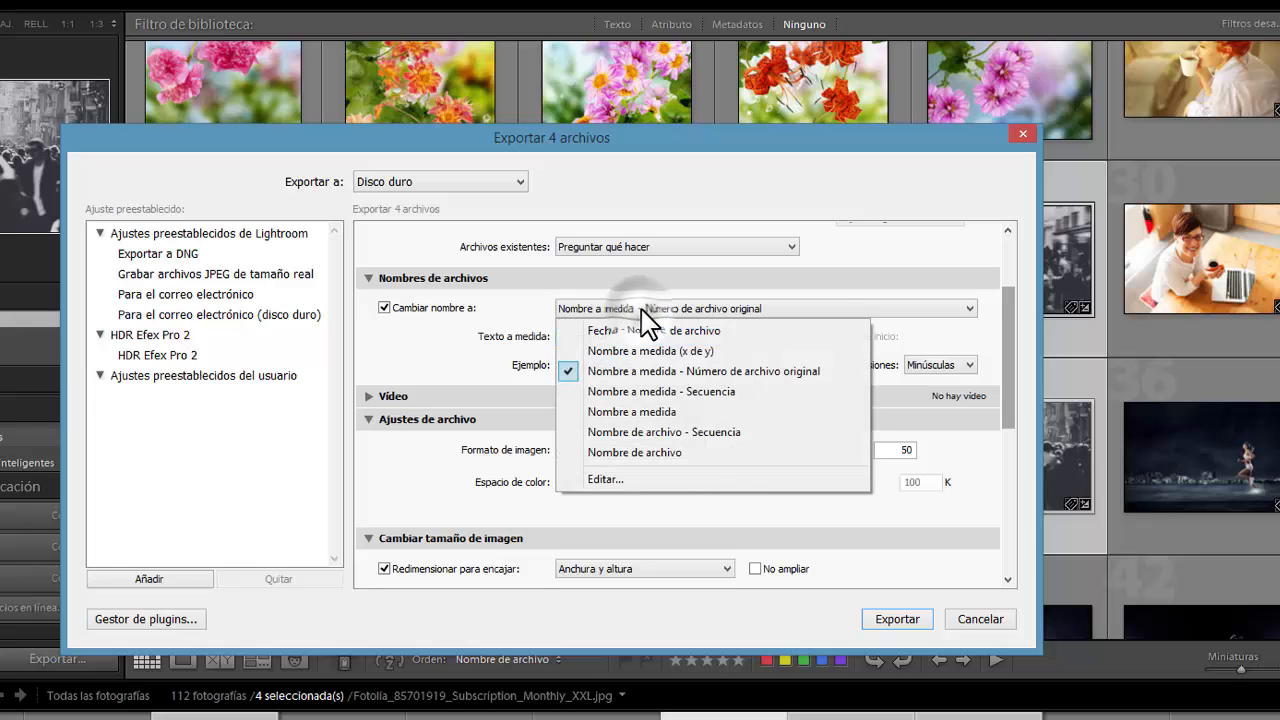
pyautogui.click(648, 391)
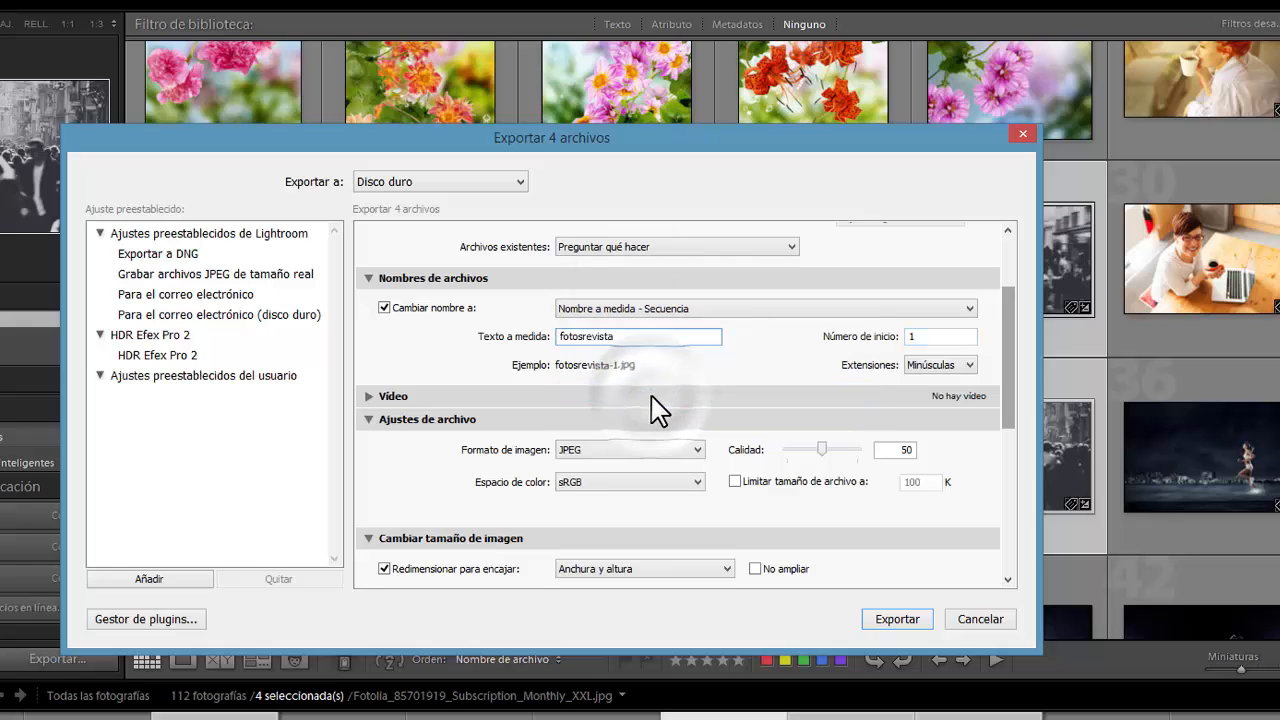
pyautogui.click(684, 308)
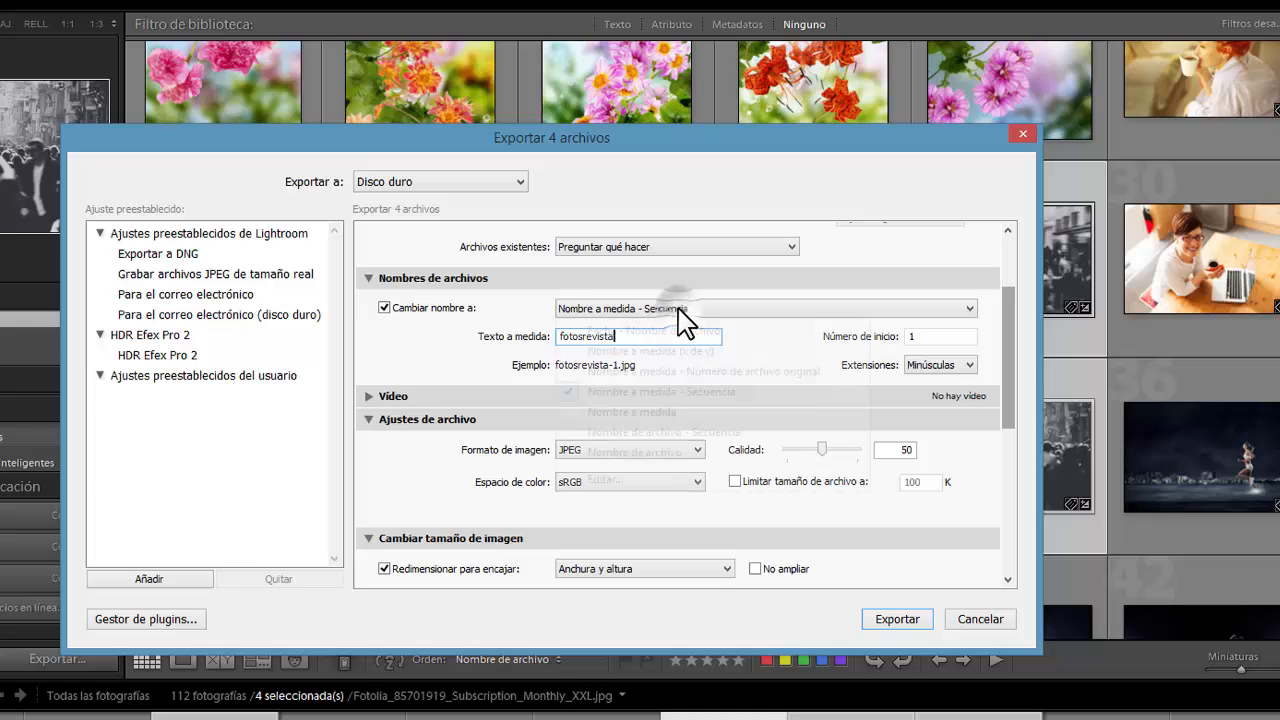
pyautogui.click(648, 412)
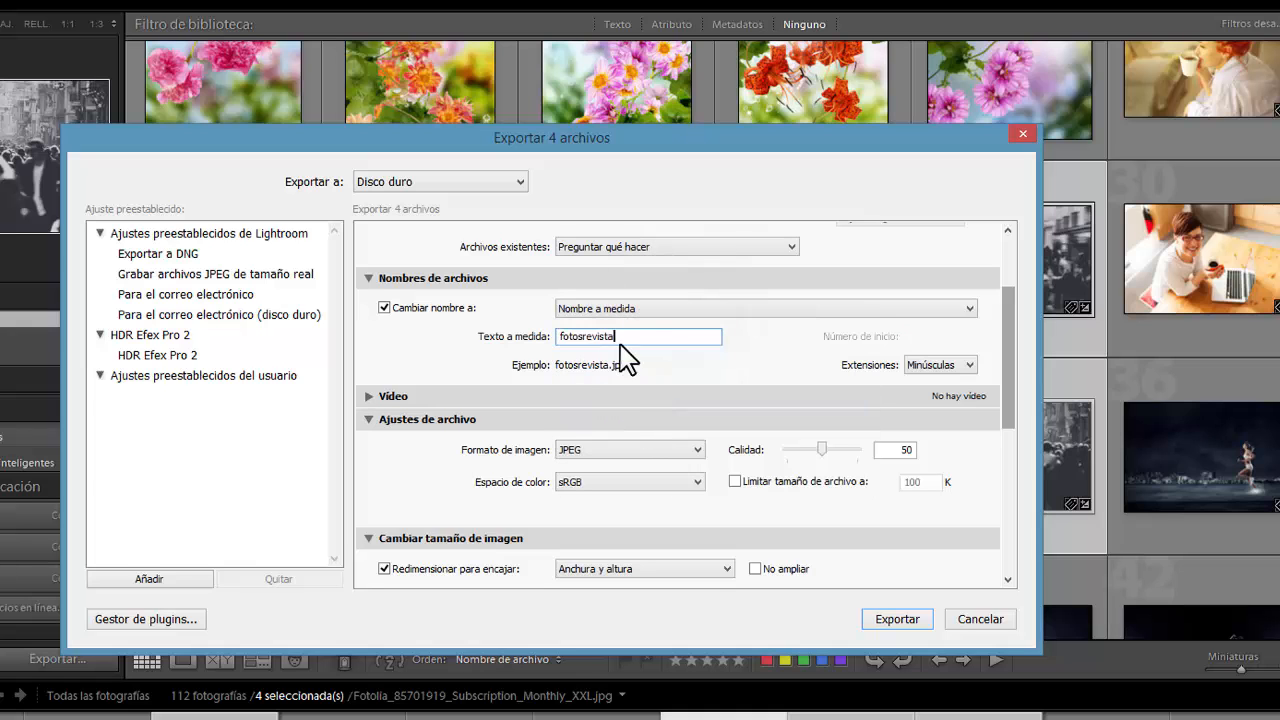
pyautogui.click(680, 308)
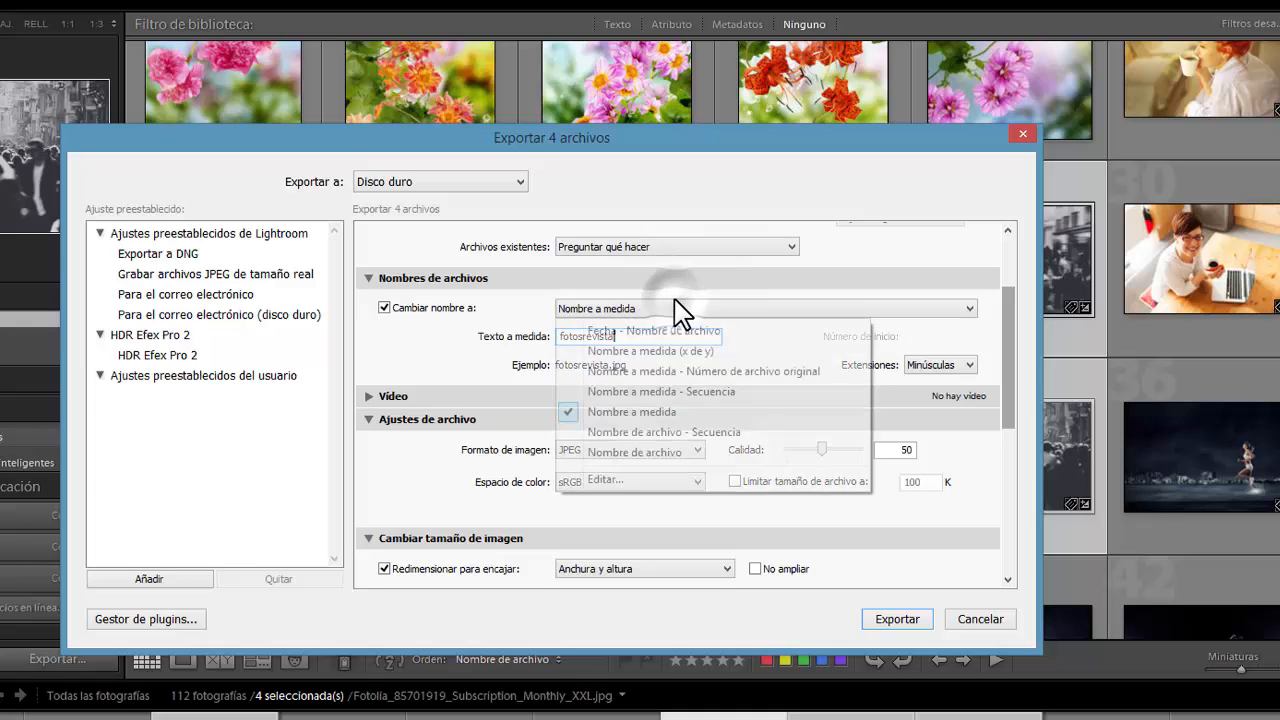
pyautogui.click(648, 432)
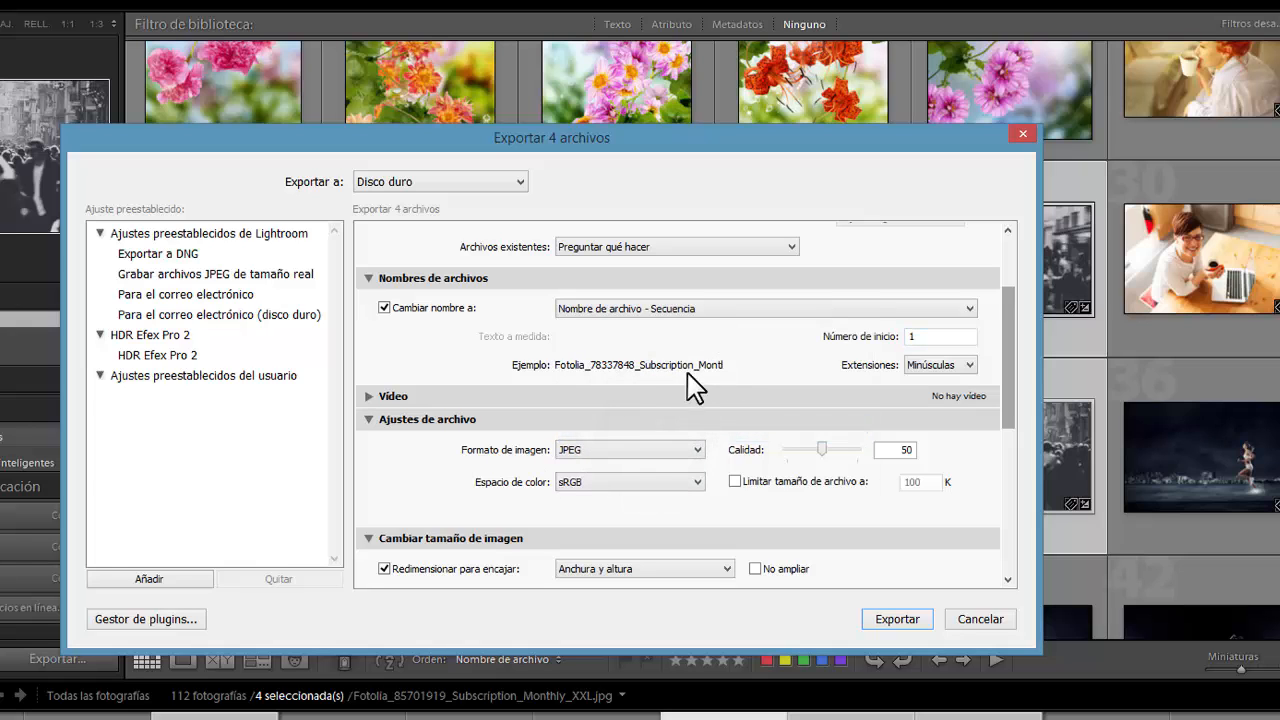
pyautogui.click(716, 310)
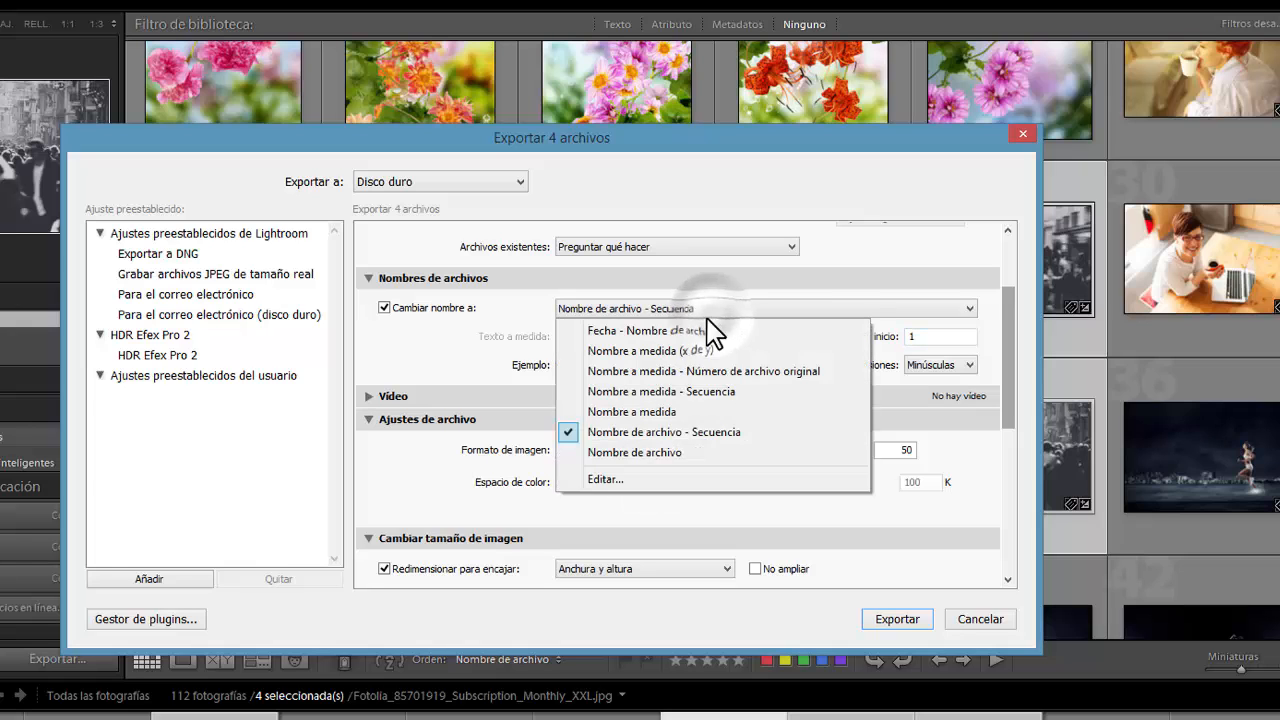
pyautogui.click(652, 465)
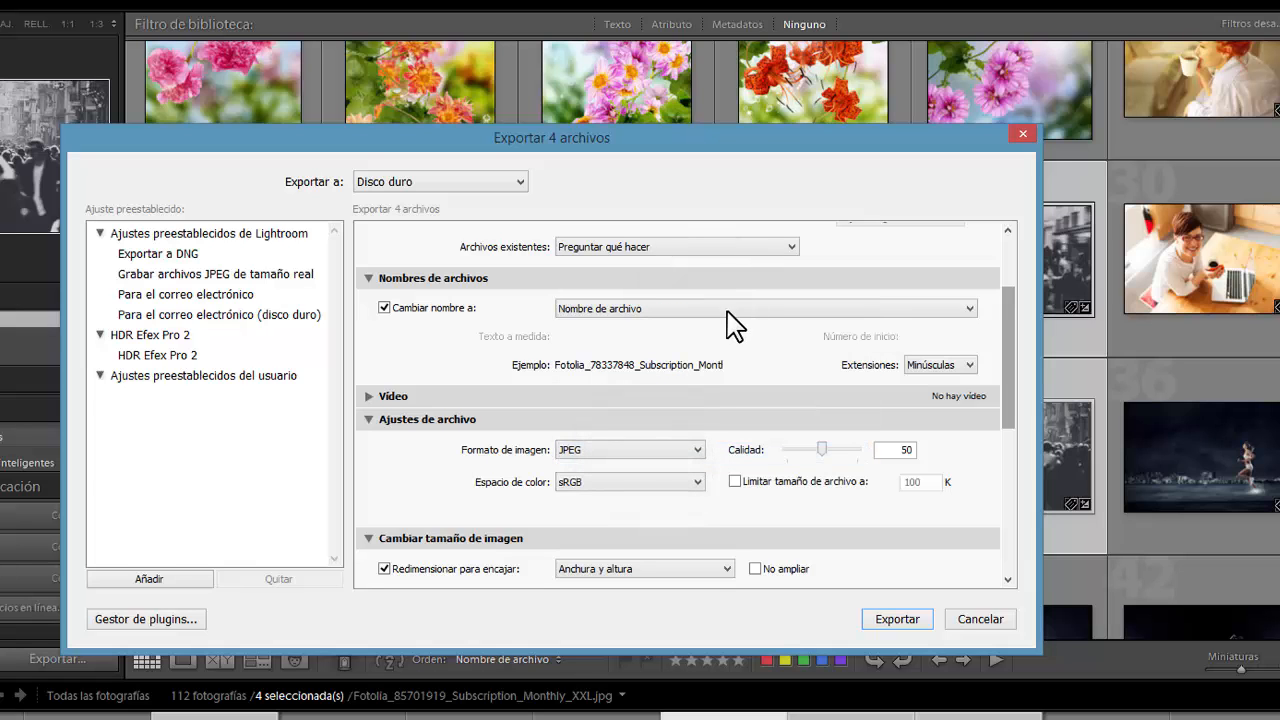
# Step: Open the file name template editor and examine the image name options and the Título metadata options
pyautogui.click(729, 309)
pyautogui.click(606, 481)
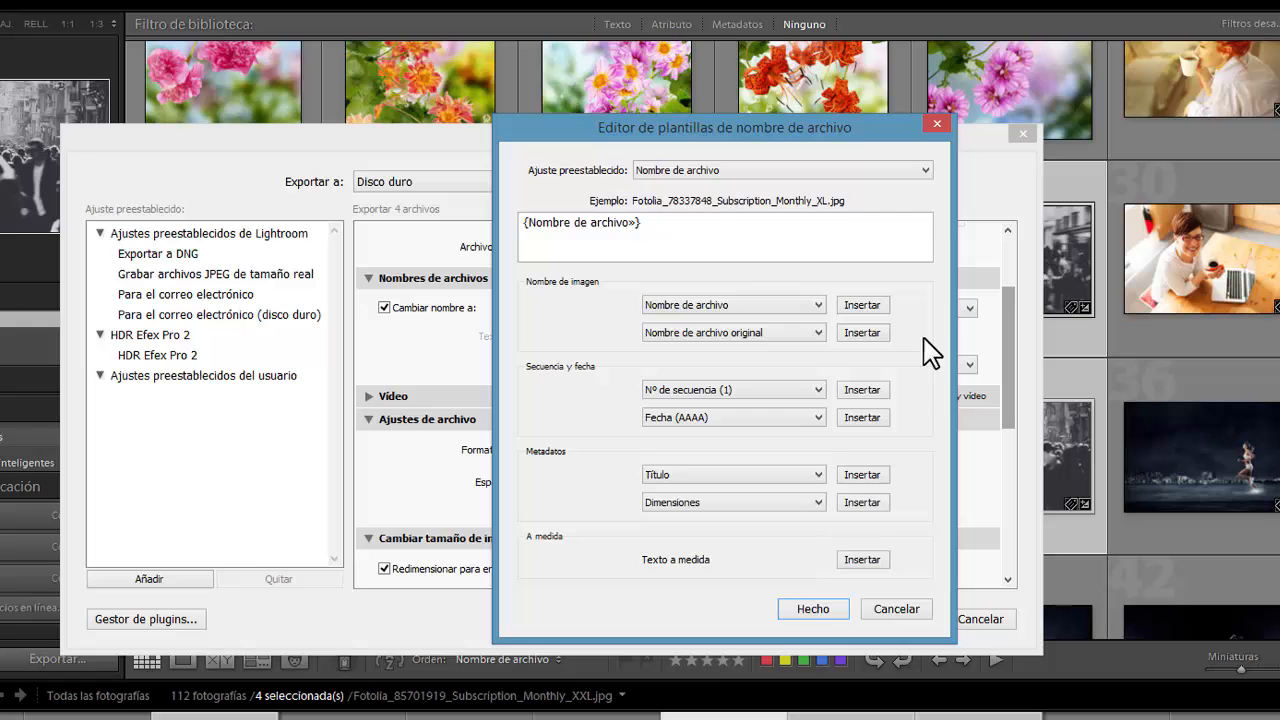
pyautogui.click(817, 306)
pyautogui.click(817, 311)
pyautogui.click(817, 311)
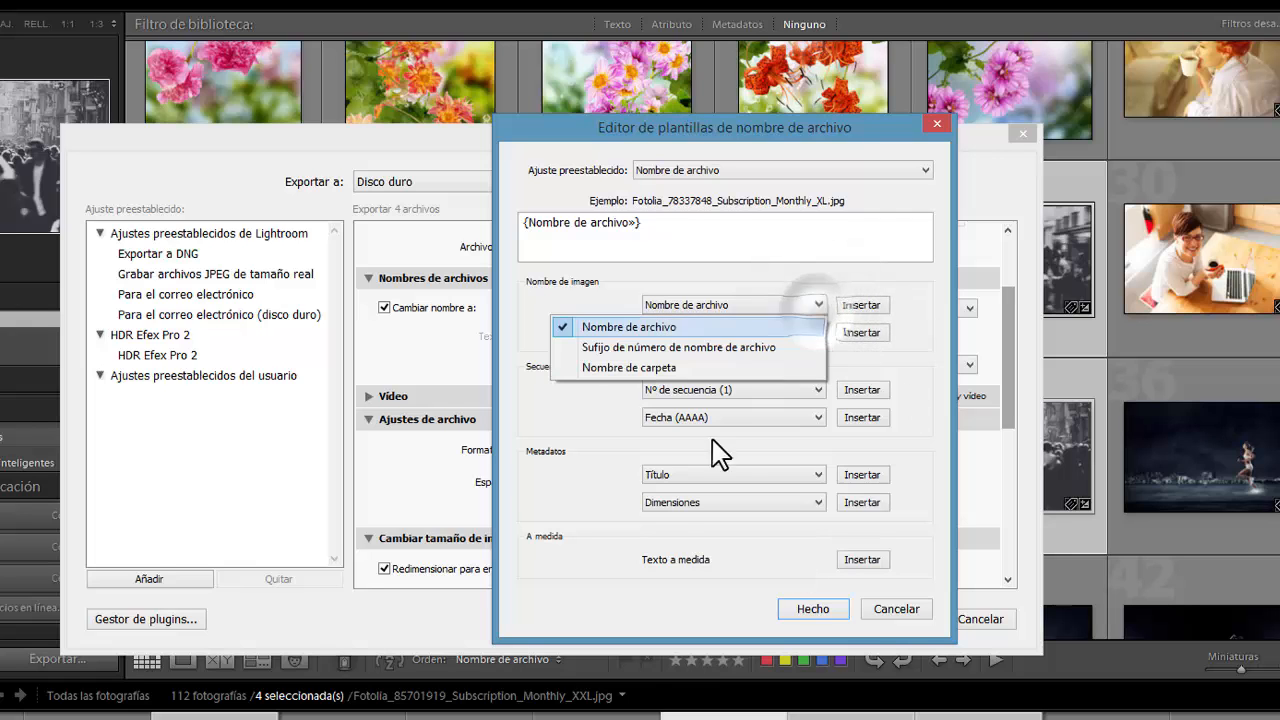
pyautogui.click(668, 475)
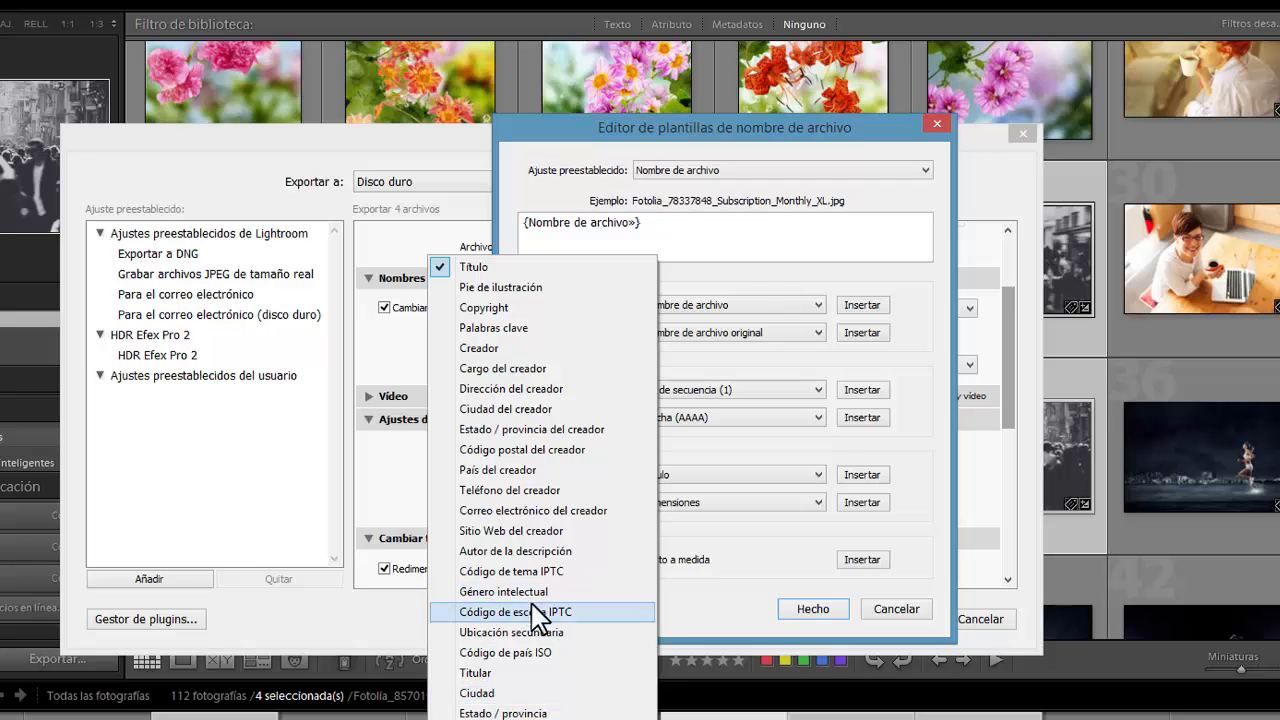
pyautogui.click(937, 478)
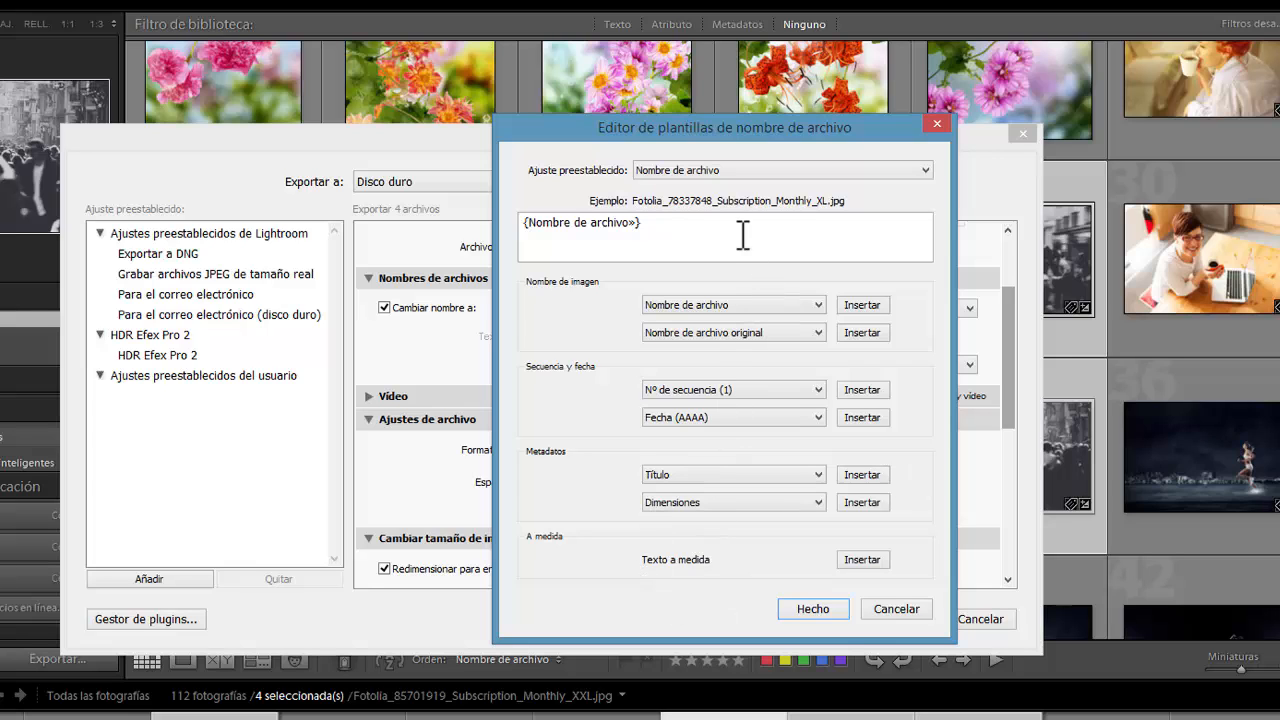
# Step: Try the Fecha - Nombre de archivo preset in the template editor, view the preset options again and cancel the editor
pyautogui.click(682, 172)
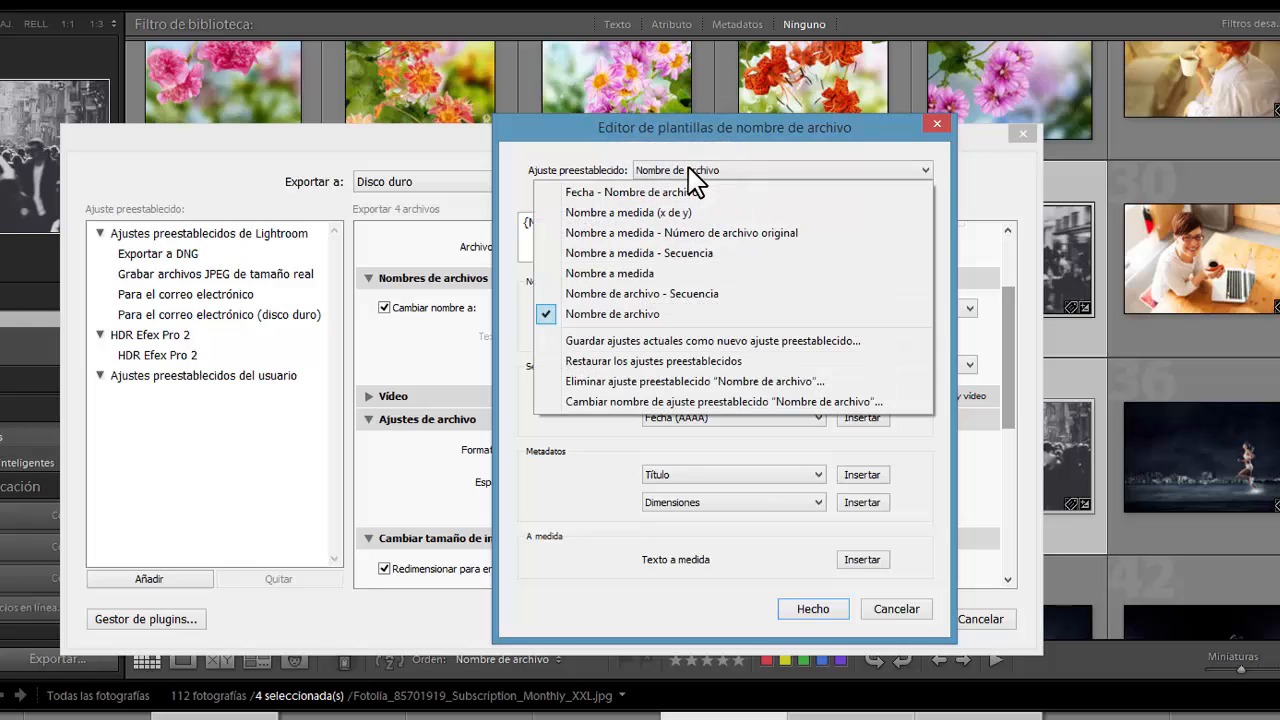
pyautogui.click(680, 192)
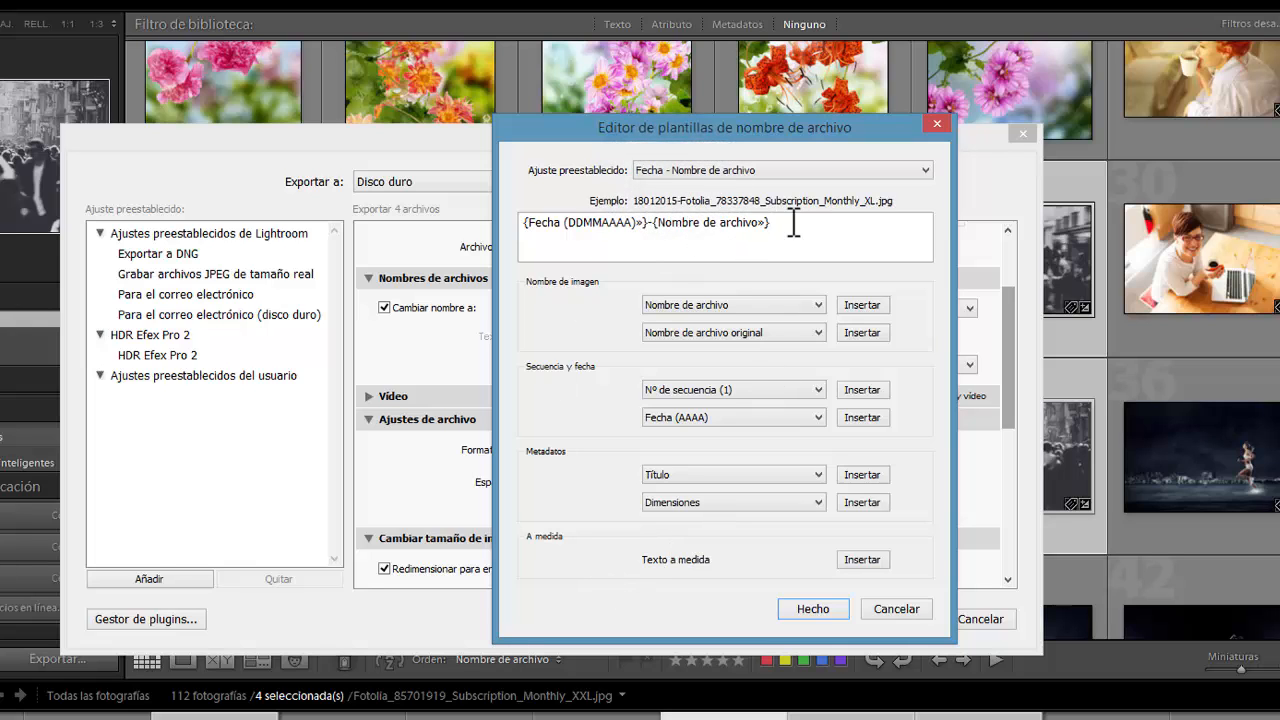
pyautogui.click(715, 172)
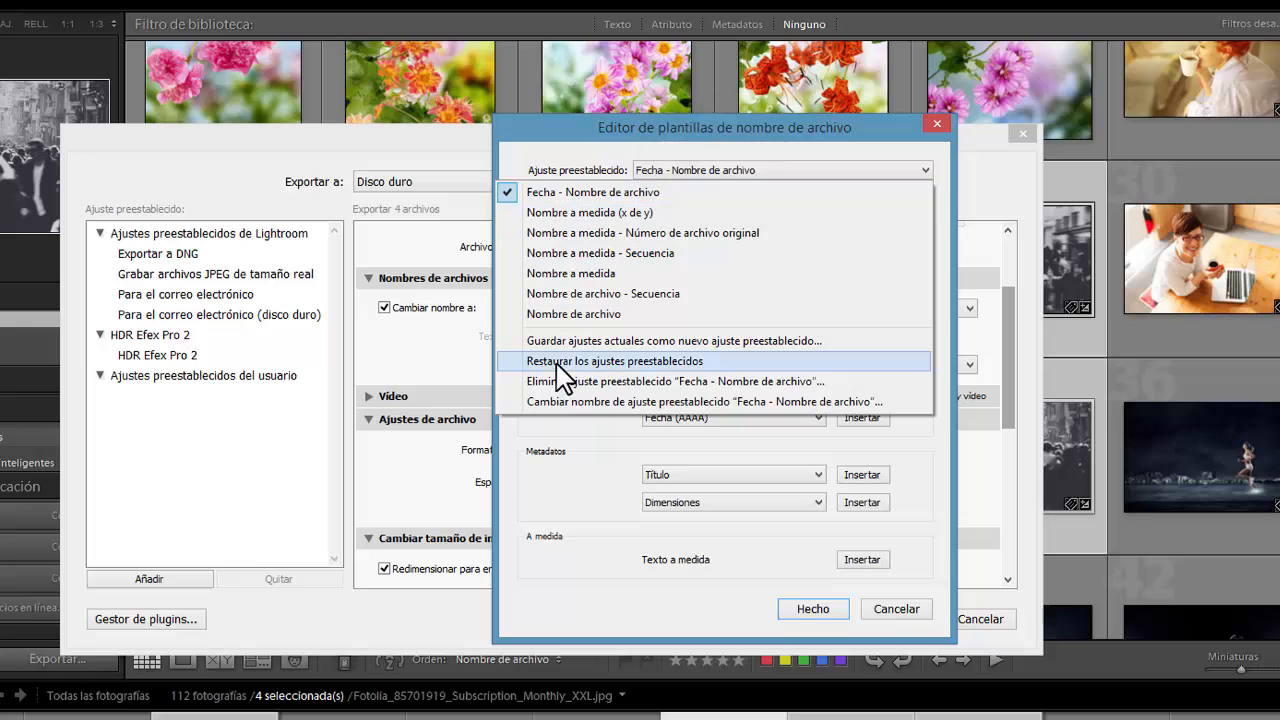
pyautogui.click(897, 619)
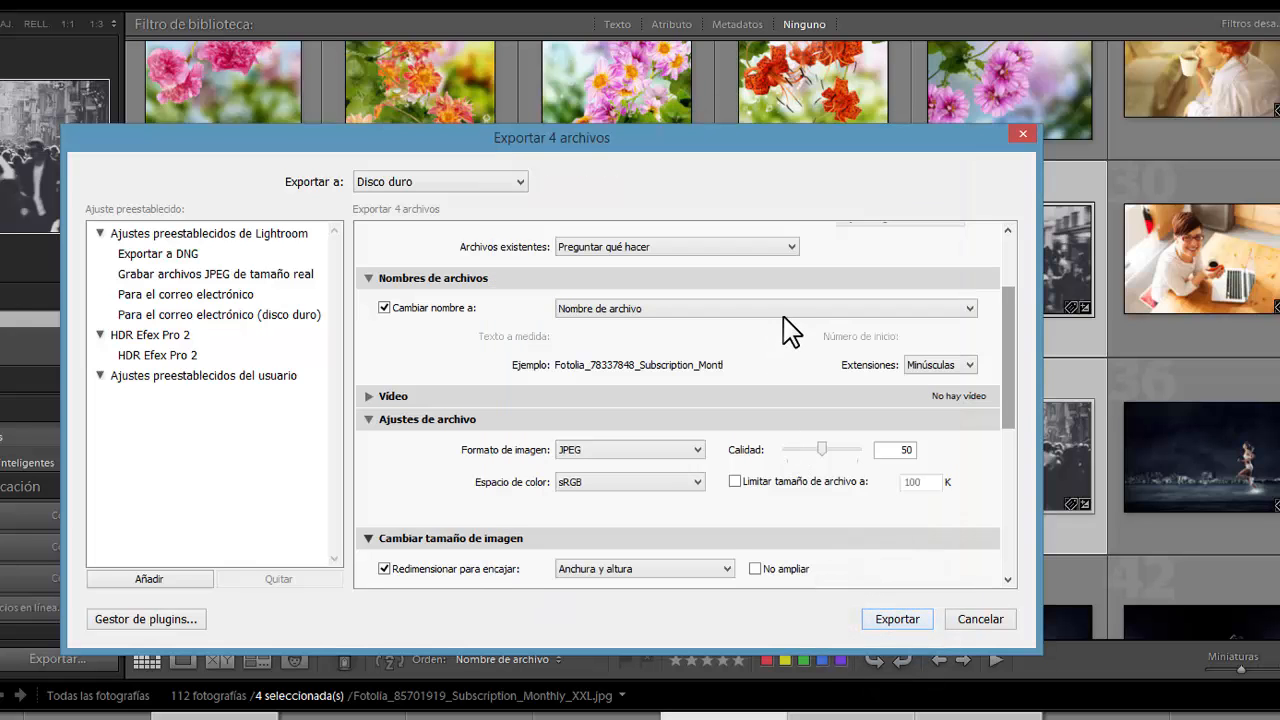
# Step: Reopen the file name template editor, load the Nombre a medida (x de y) preset and append a hyphen to the template
pyautogui.click(664, 308)
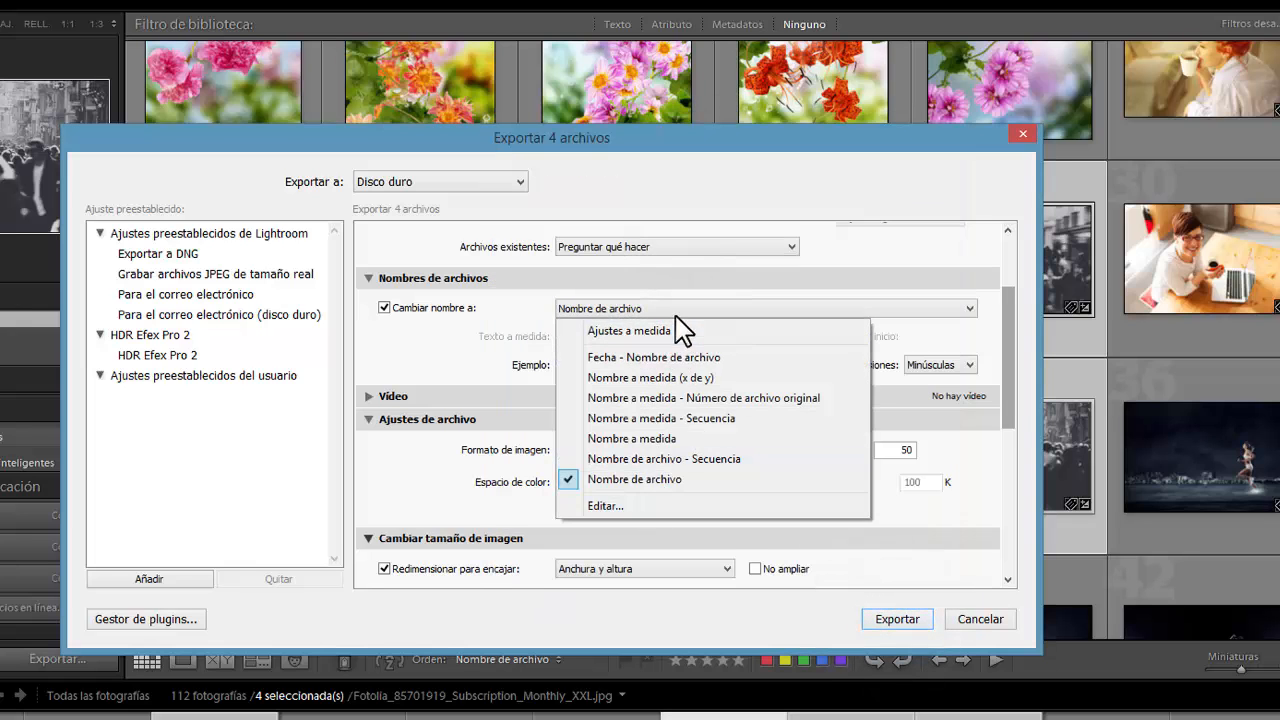
pyautogui.click(651, 510)
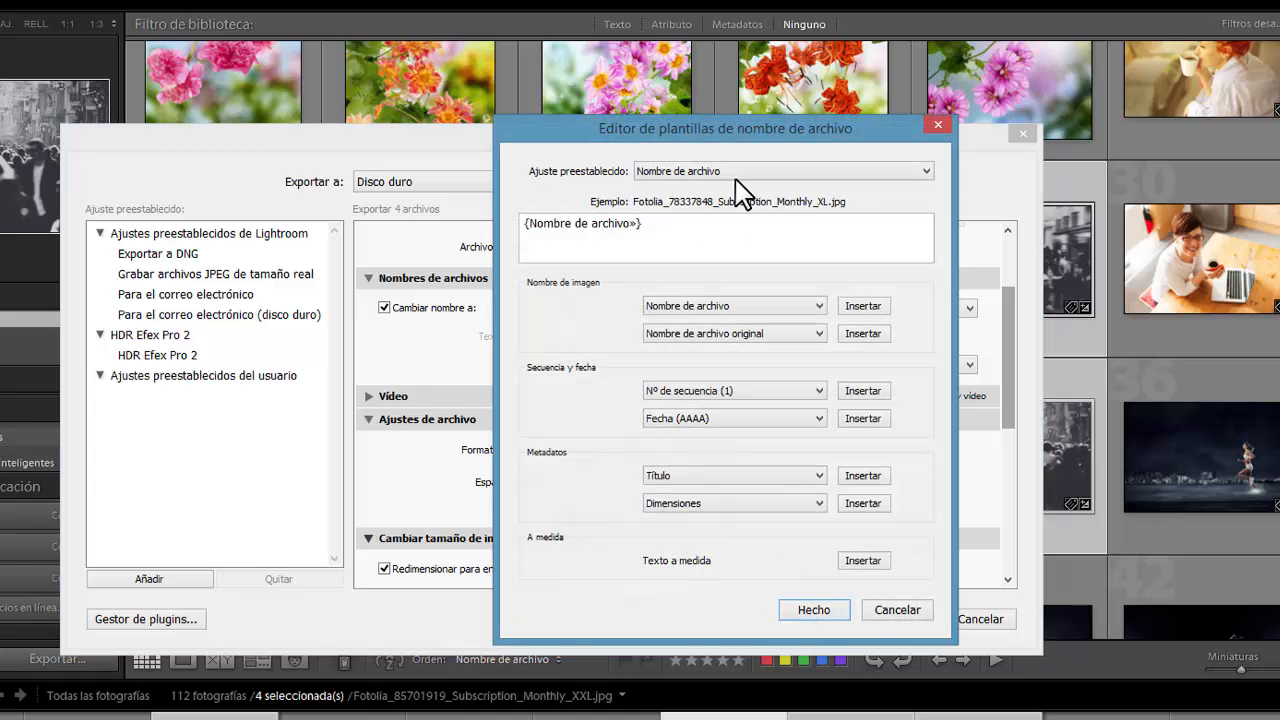
pyautogui.click(733, 175)
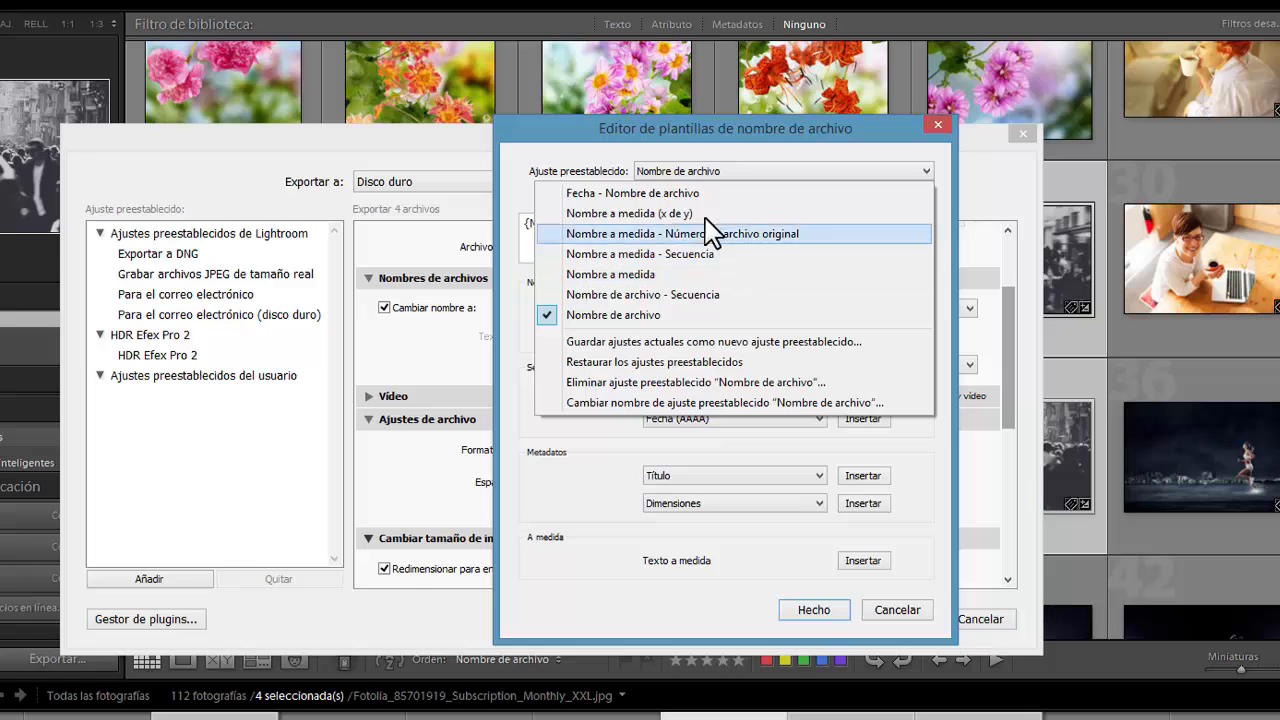
pyautogui.click(705, 213)
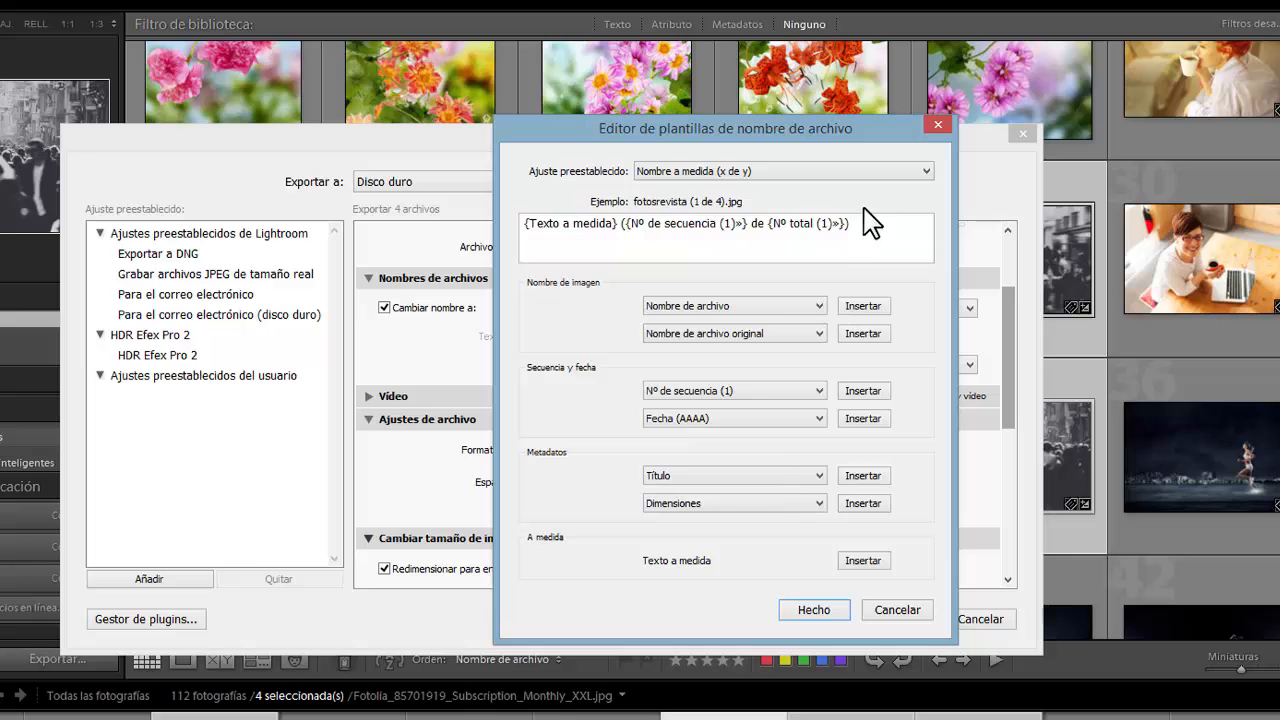
pyautogui.click(862, 237)
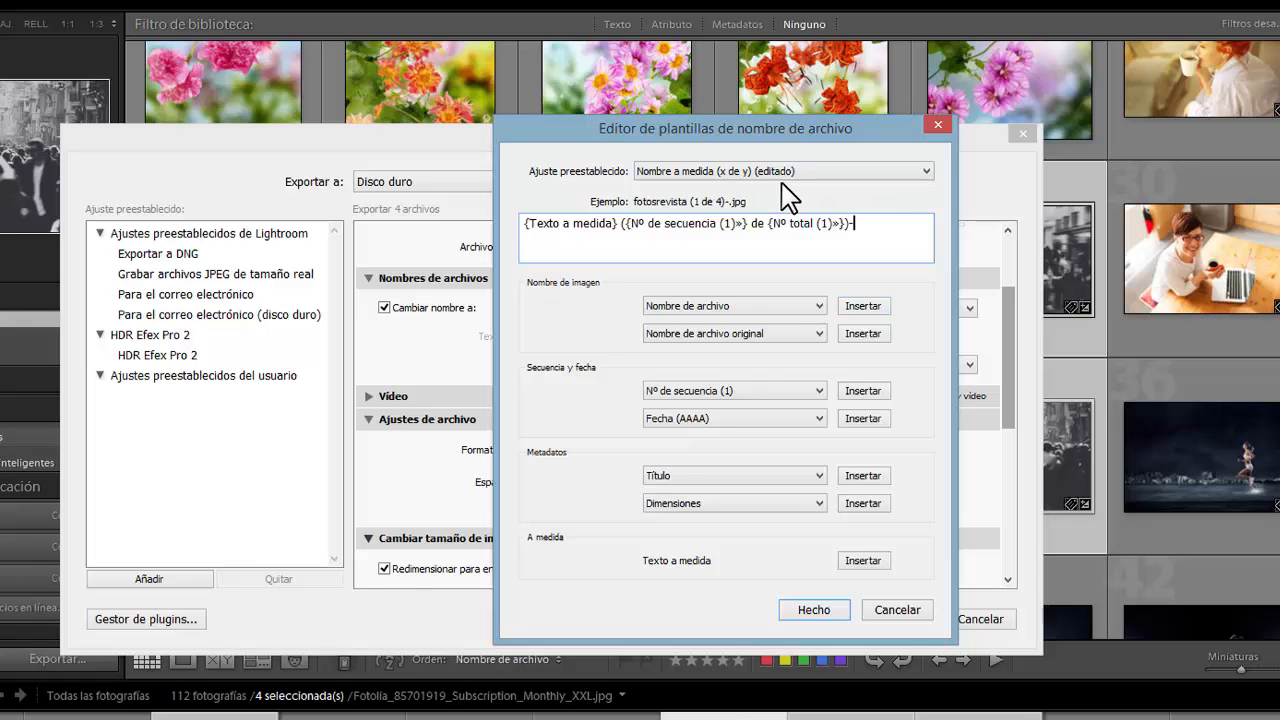
# Step: Append the Creador metadata field after the hyphen and apply the template to the export
pyautogui.click(748, 477)
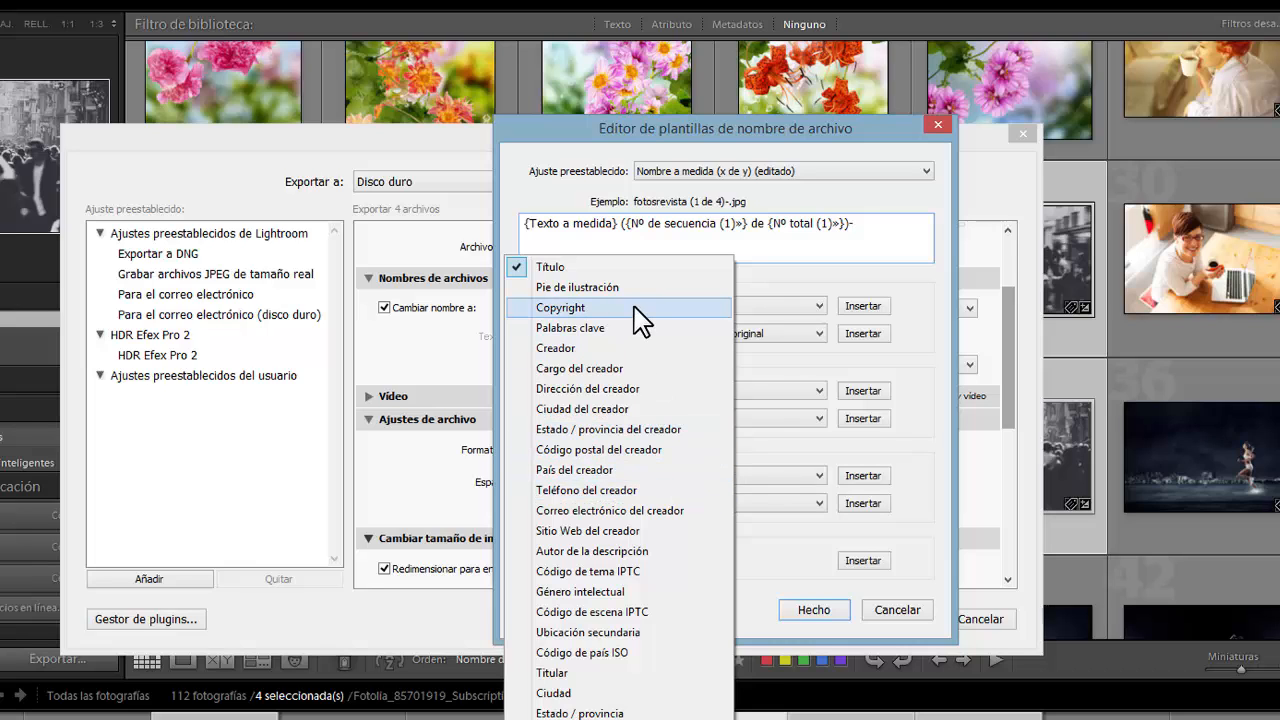
pyautogui.click(582, 348)
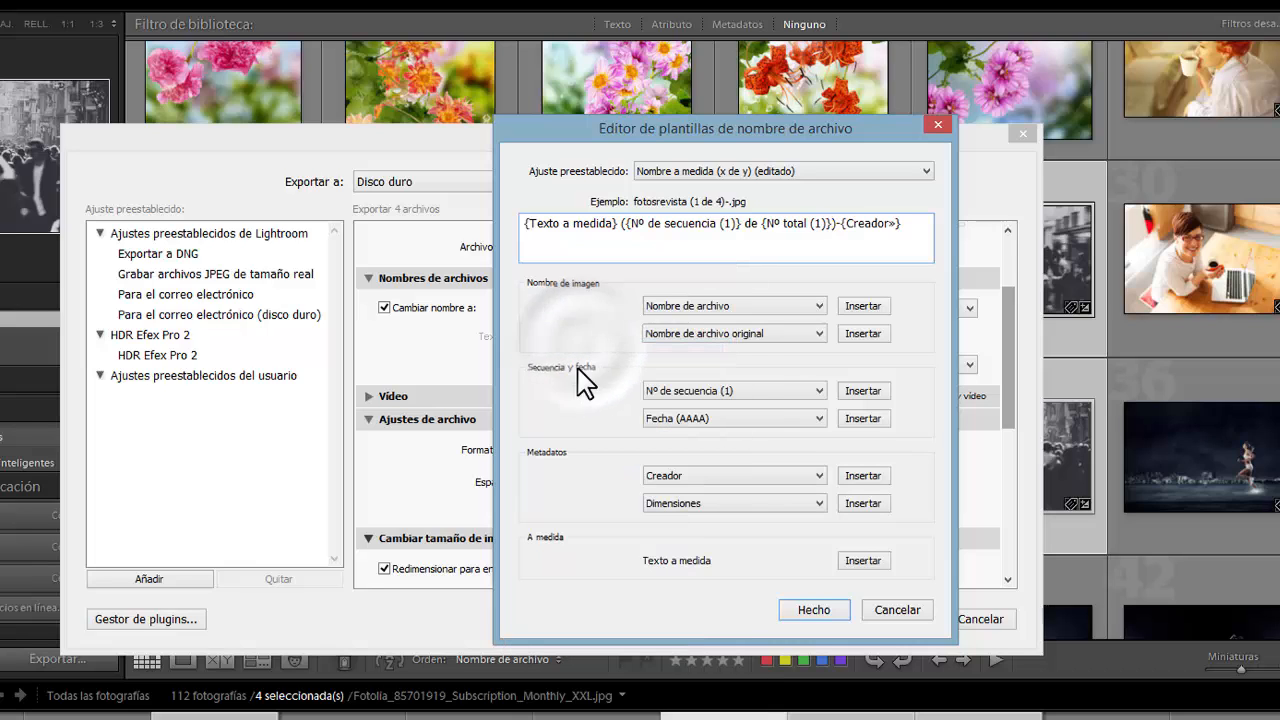
pyautogui.click(816, 612)
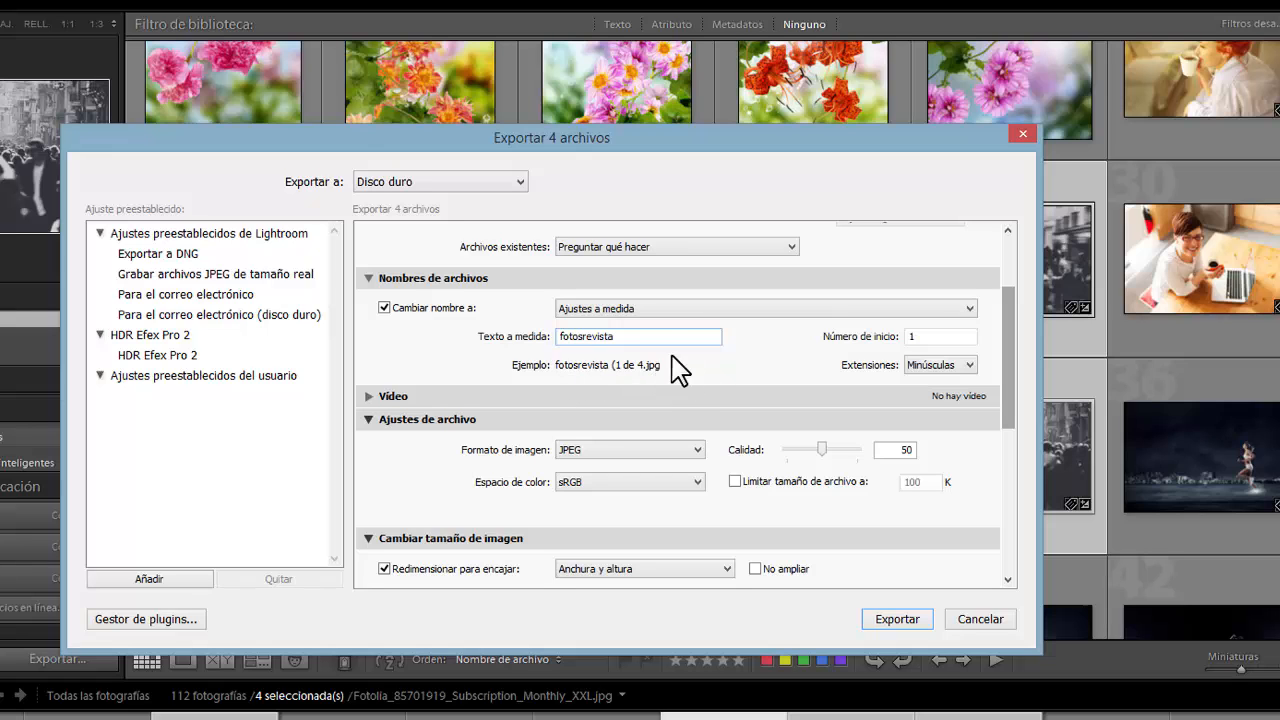
# Step: Edit the custom name template again, replacing the Creador field with Código de país ISO, and apply it
pyautogui.click(773, 308)
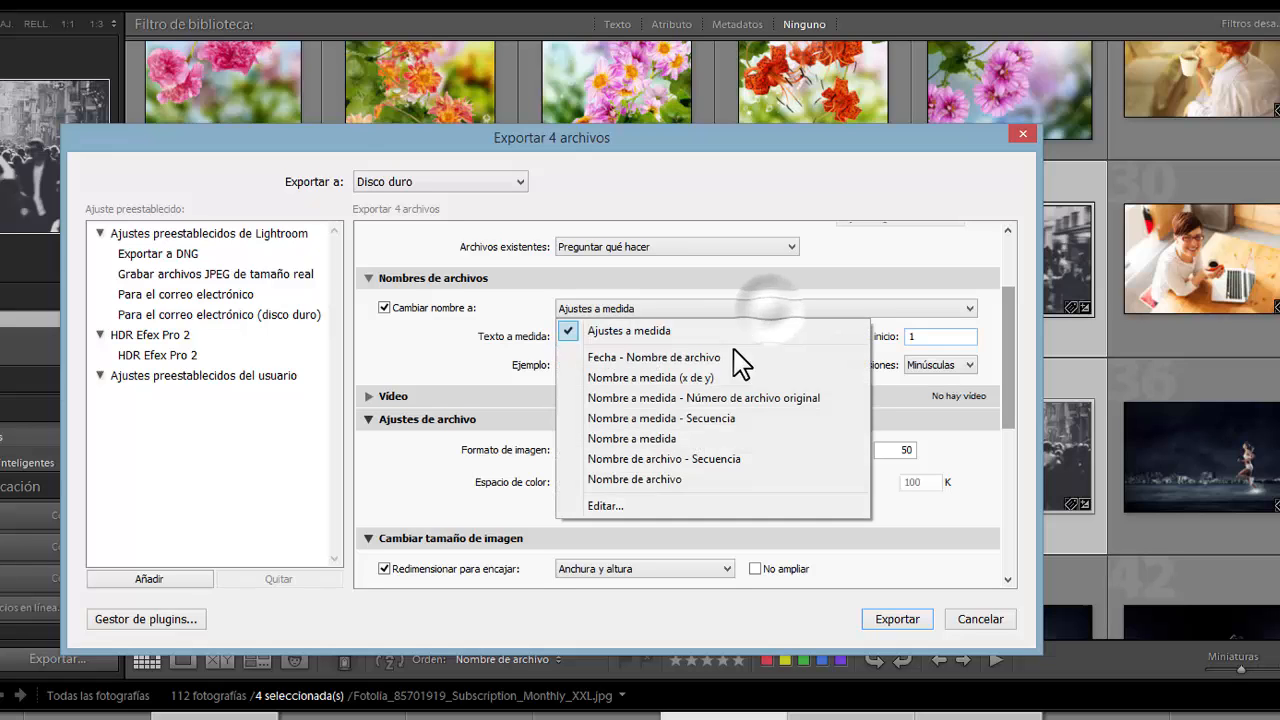
pyautogui.click(664, 504)
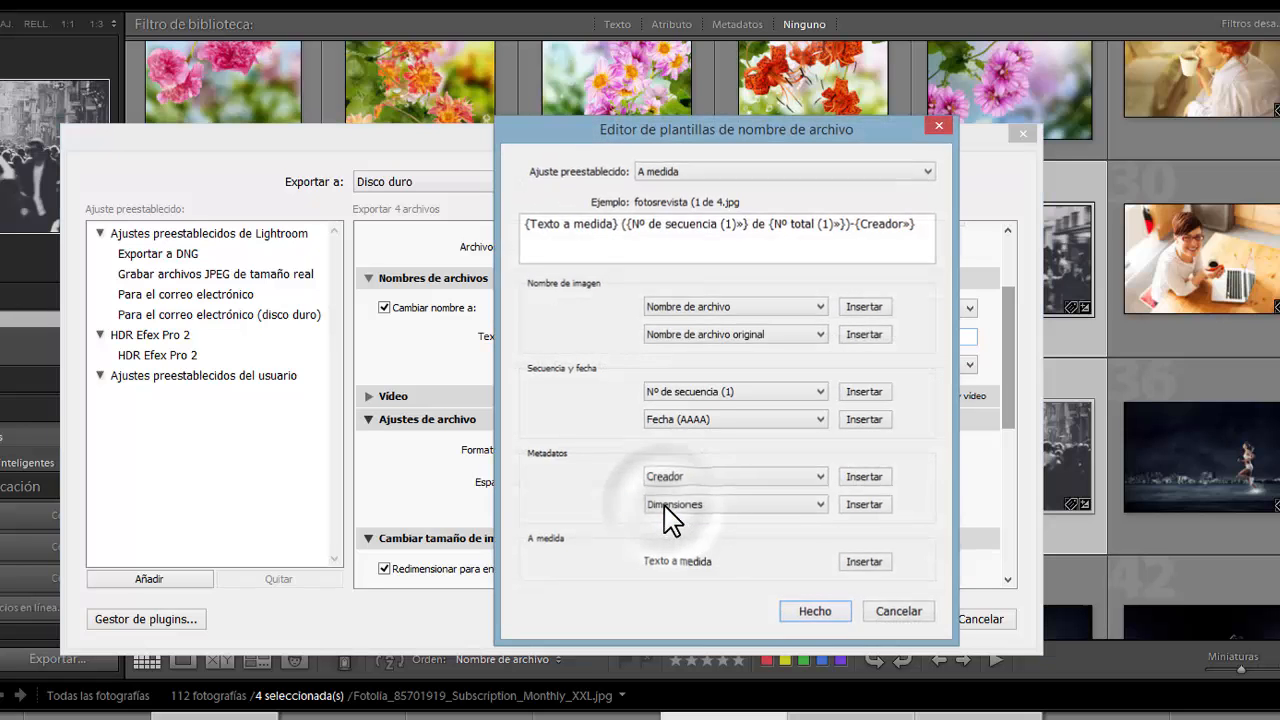
pyautogui.click(929, 226)
pyautogui.press('BackSpace')
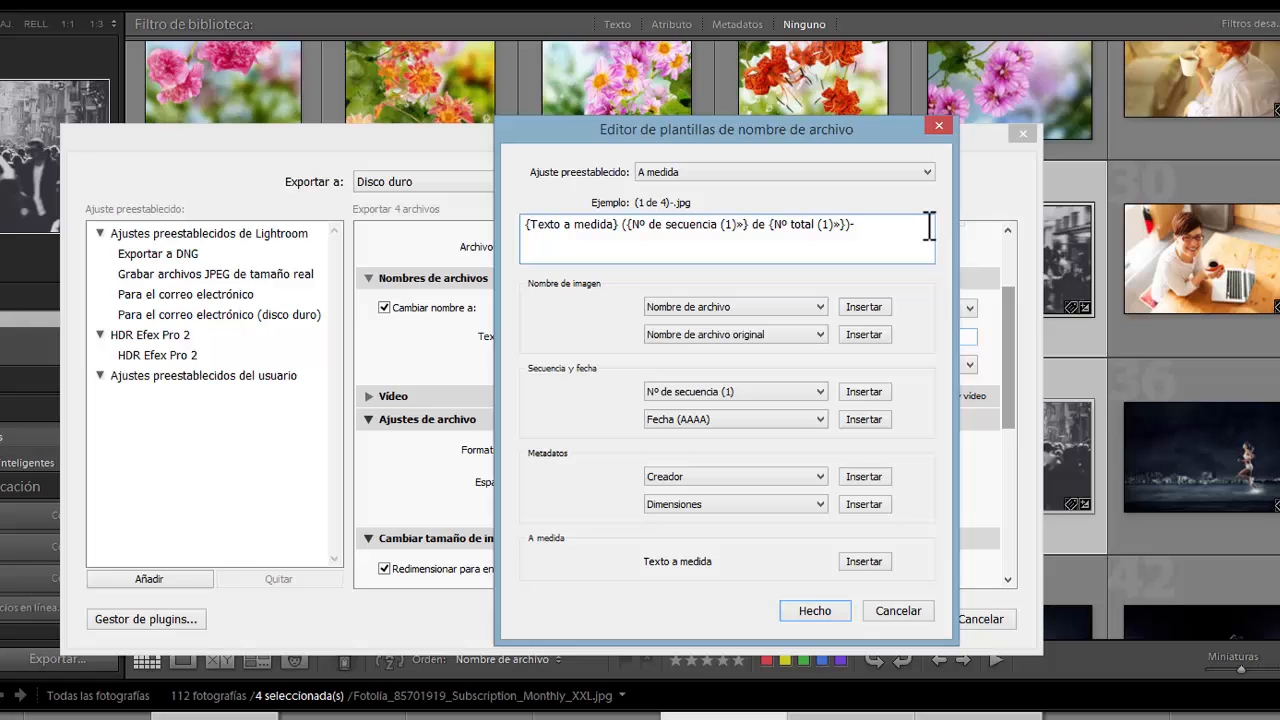
pyautogui.click(748, 477)
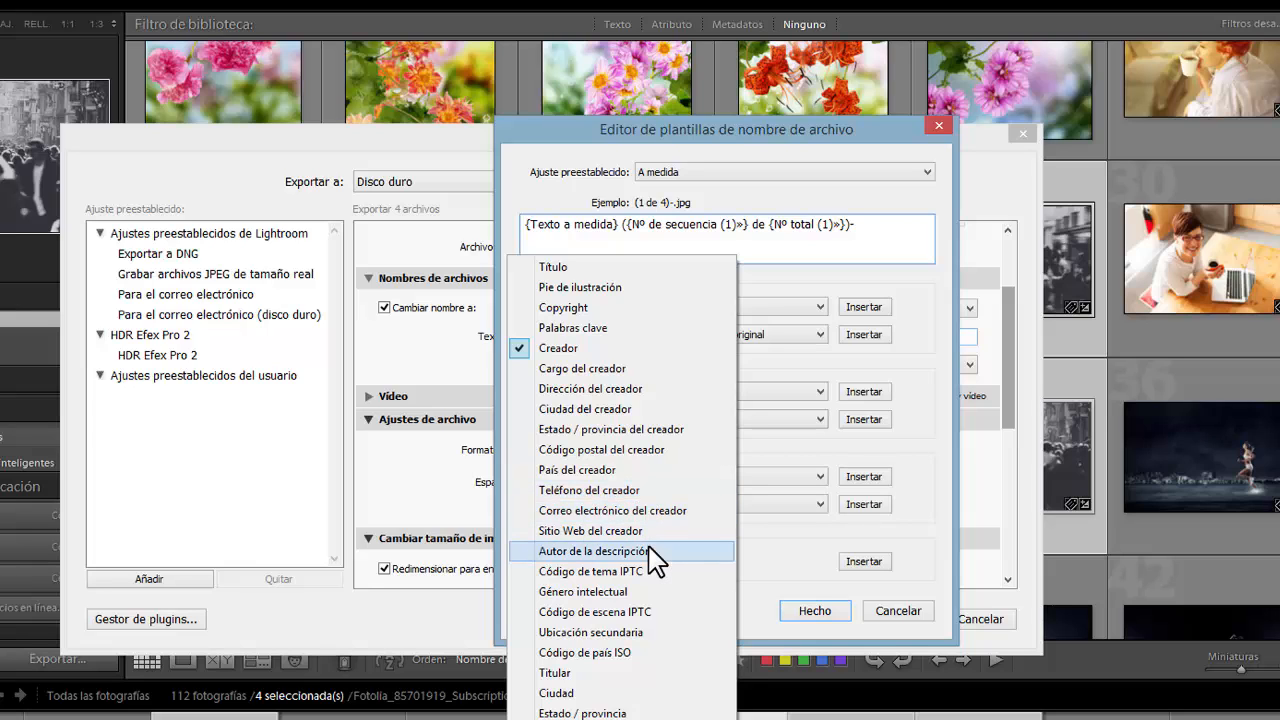
pyautogui.click(640, 665)
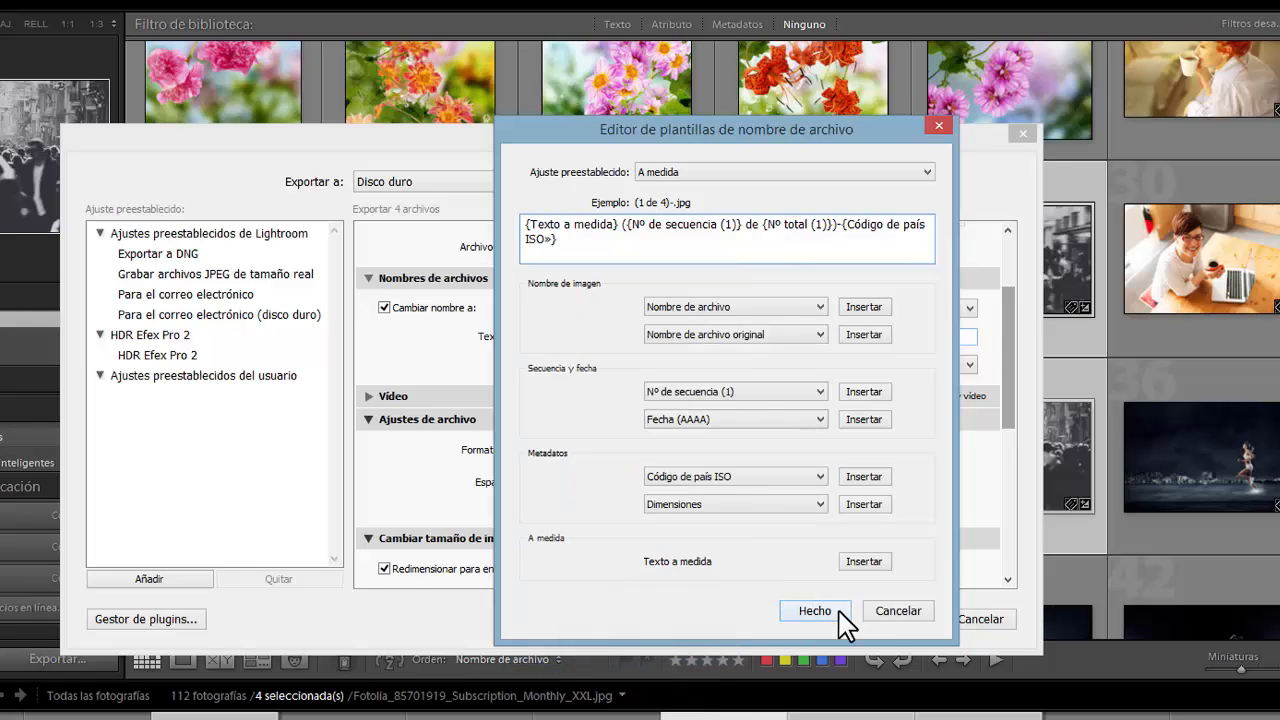
pyautogui.click(840, 612)
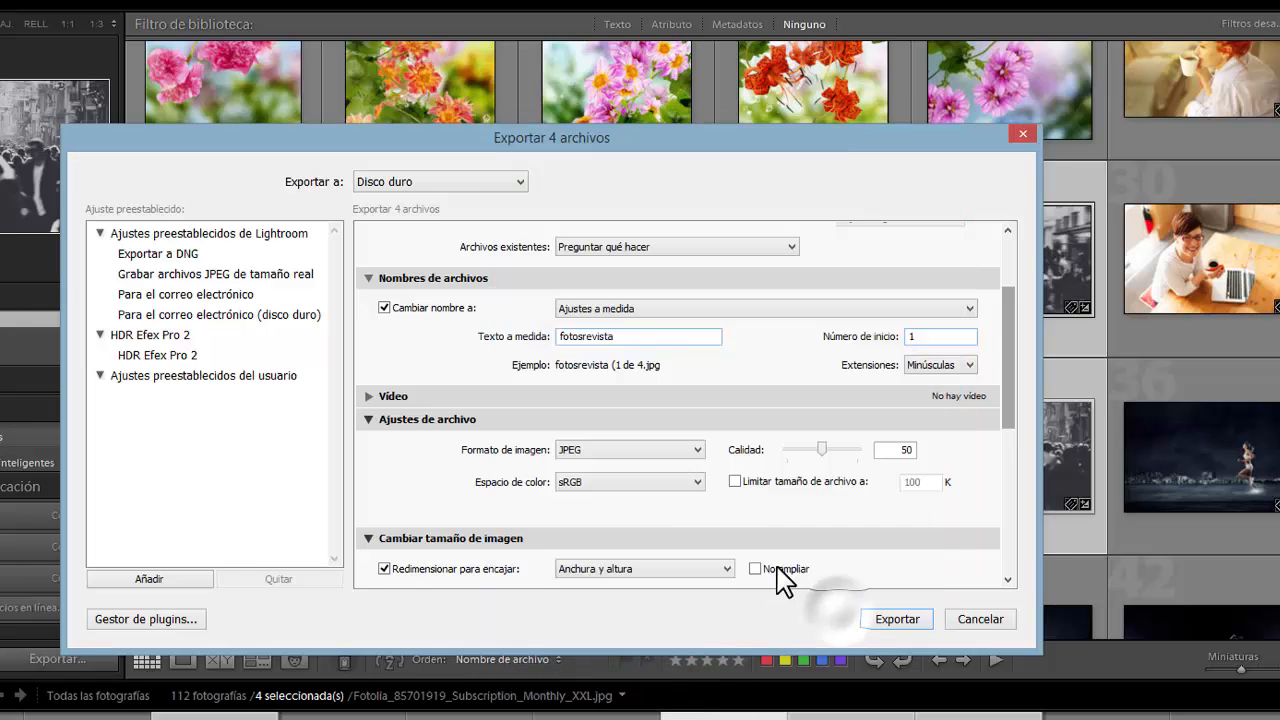
# Step: Reopen the custom name template, remove the Código de país ISO field and put a space on each side of the final hyphen
pyautogui.click(729, 318)
pyautogui.click(632, 514)
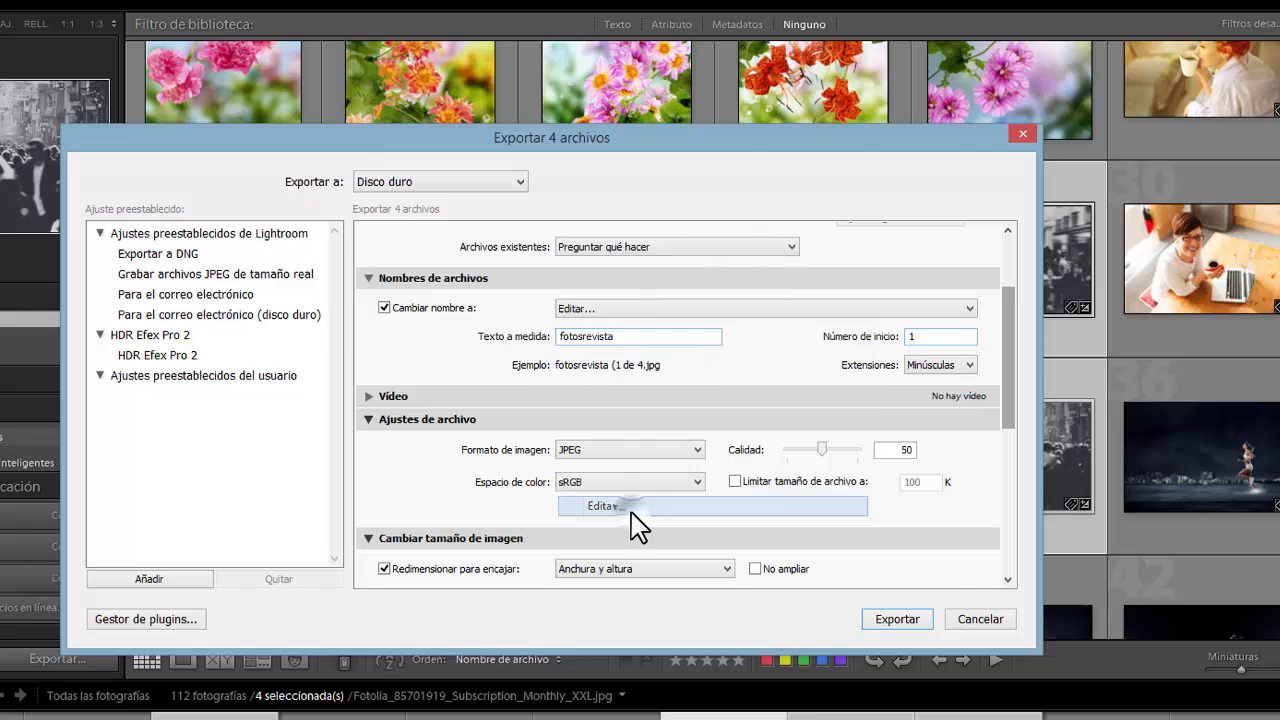
pyautogui.click(577, 250)
pyautogui.press('BackSpace')
pyautogui.press('BackSpace')
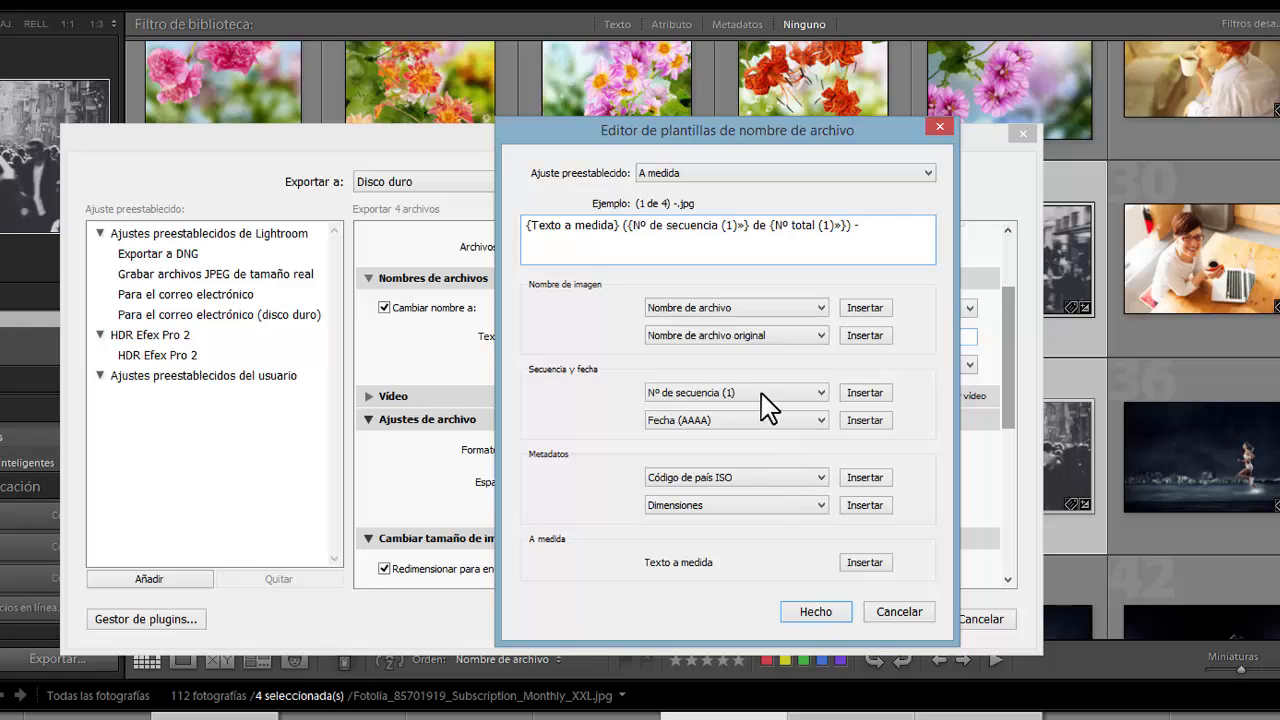
# Step: Examine the metadata fields offered in the Dimensiones list of the template editor
pyautogui.click(765, 508)
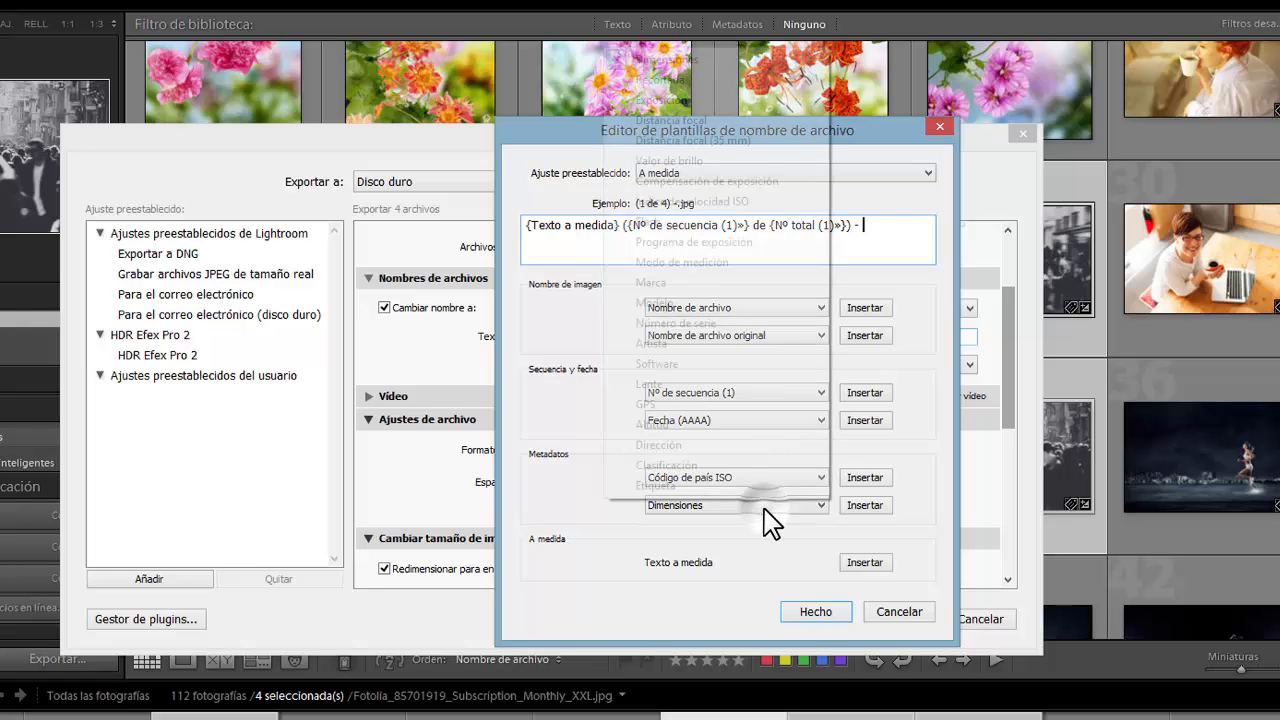
pyautogui.click(765, 508)
pyautogui.click(929, 520)
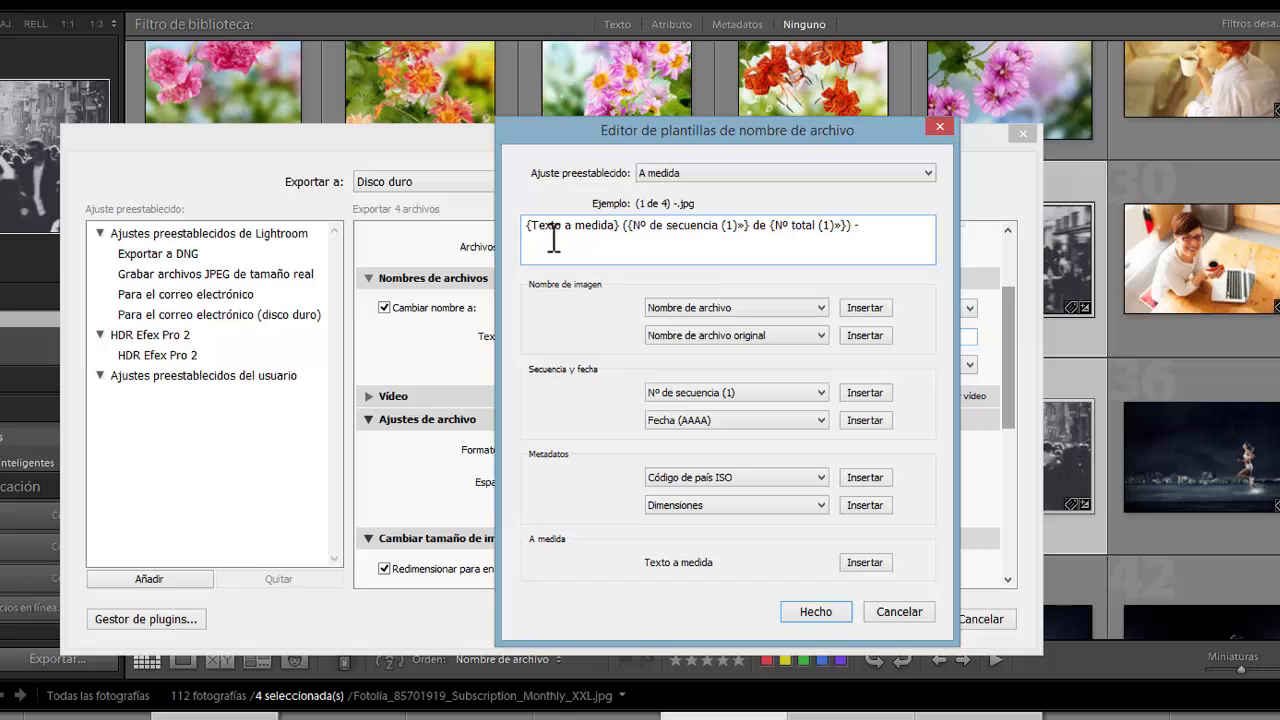
# Step: Append the Nombre de archivo field after the final hyphen in the custom name template and apply it to the export
pyautogui.click(782, 310)
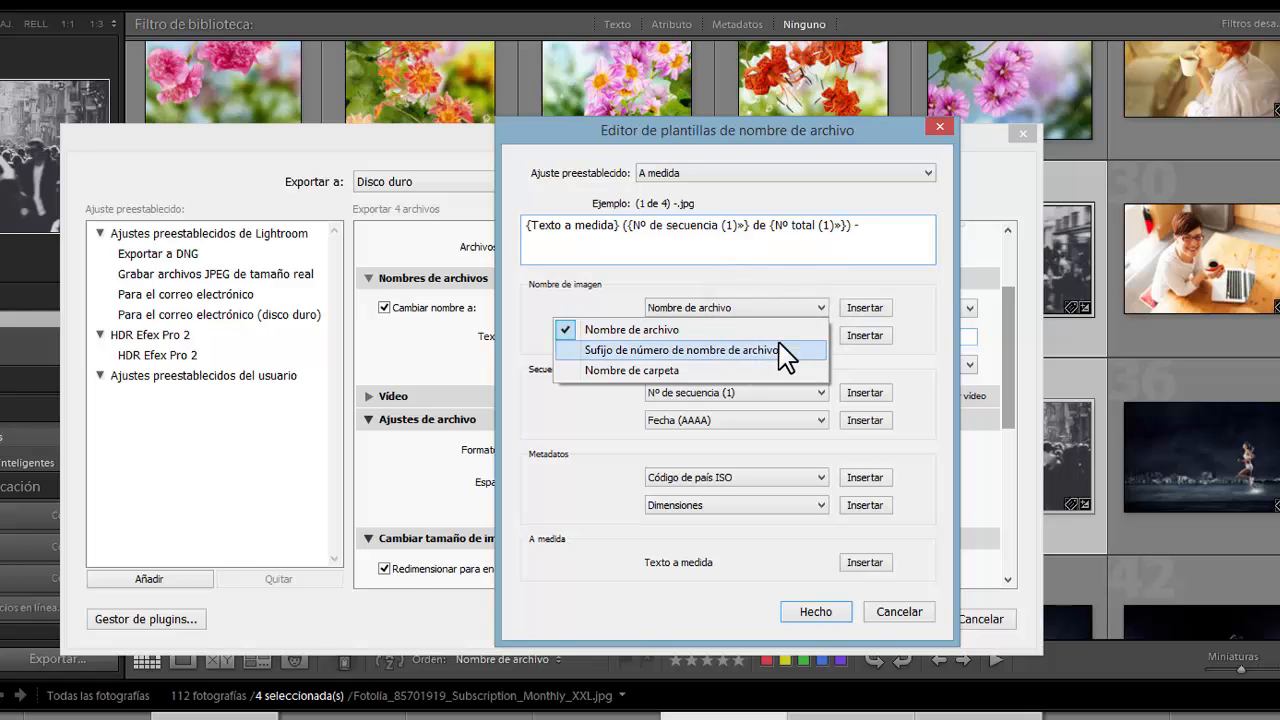
pyautogui.click(895, 258)
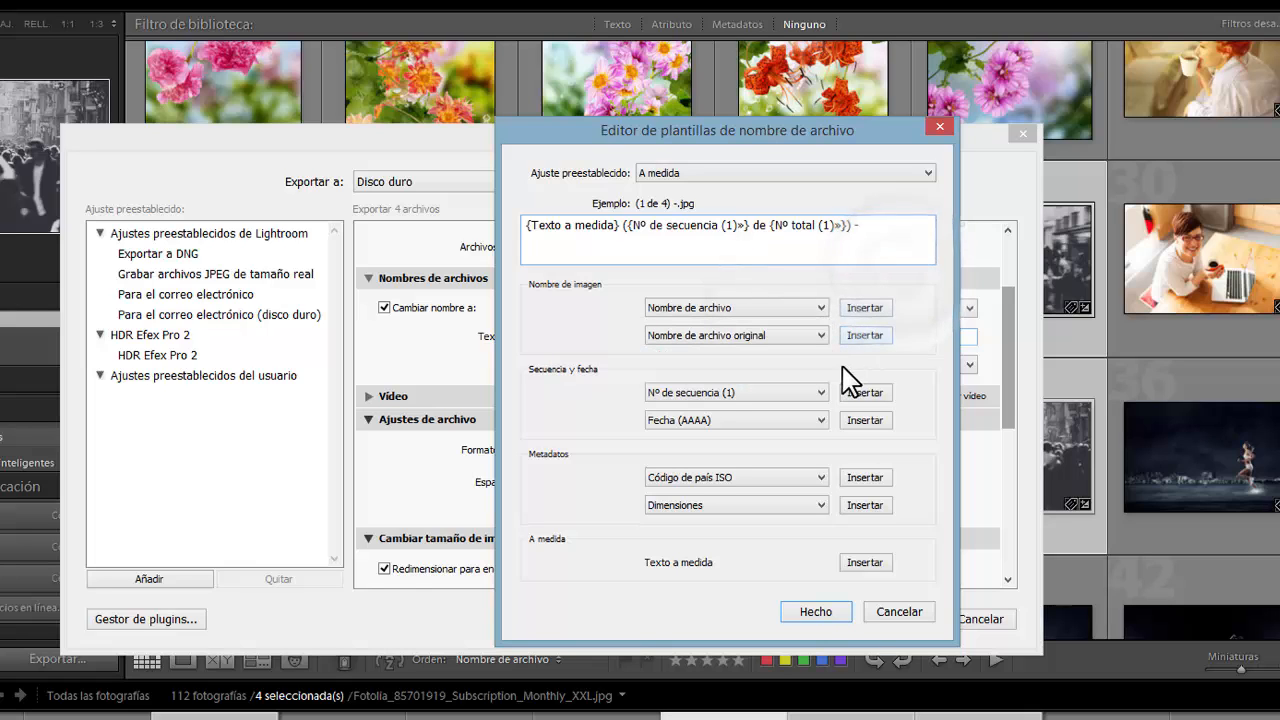
pyautogui.click(866, 308)
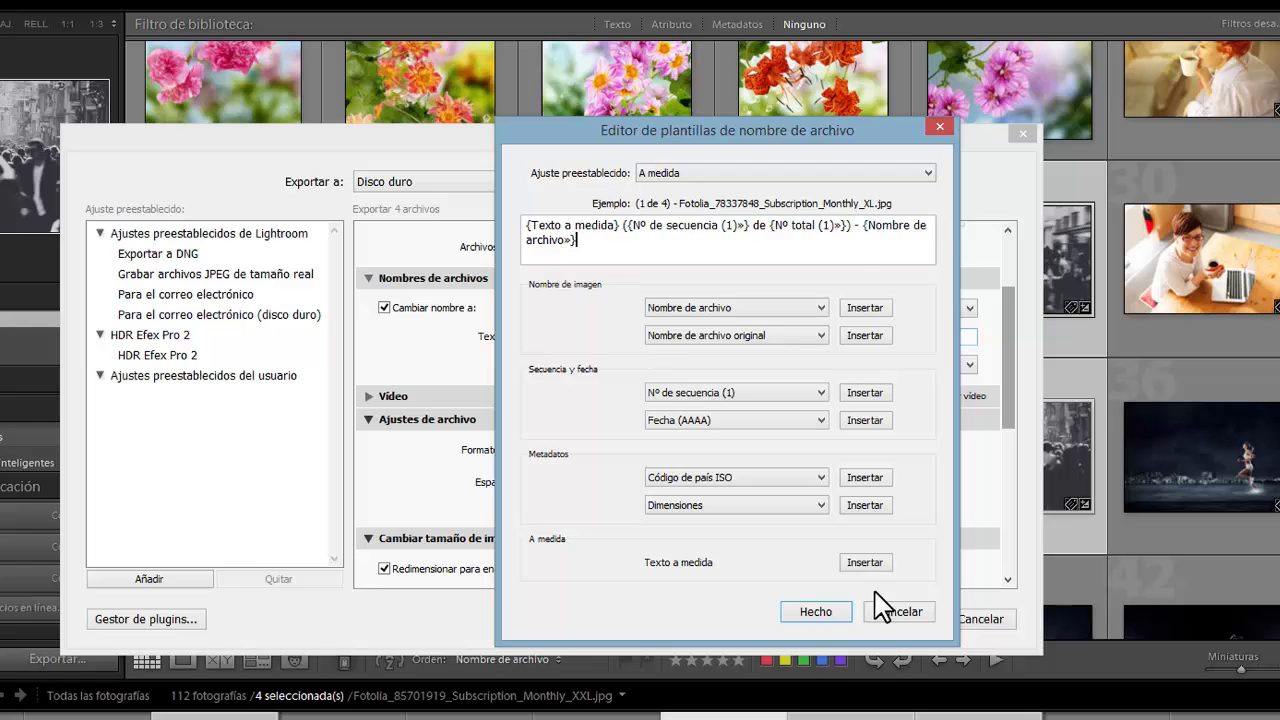
pyautogui.click(813, 616)
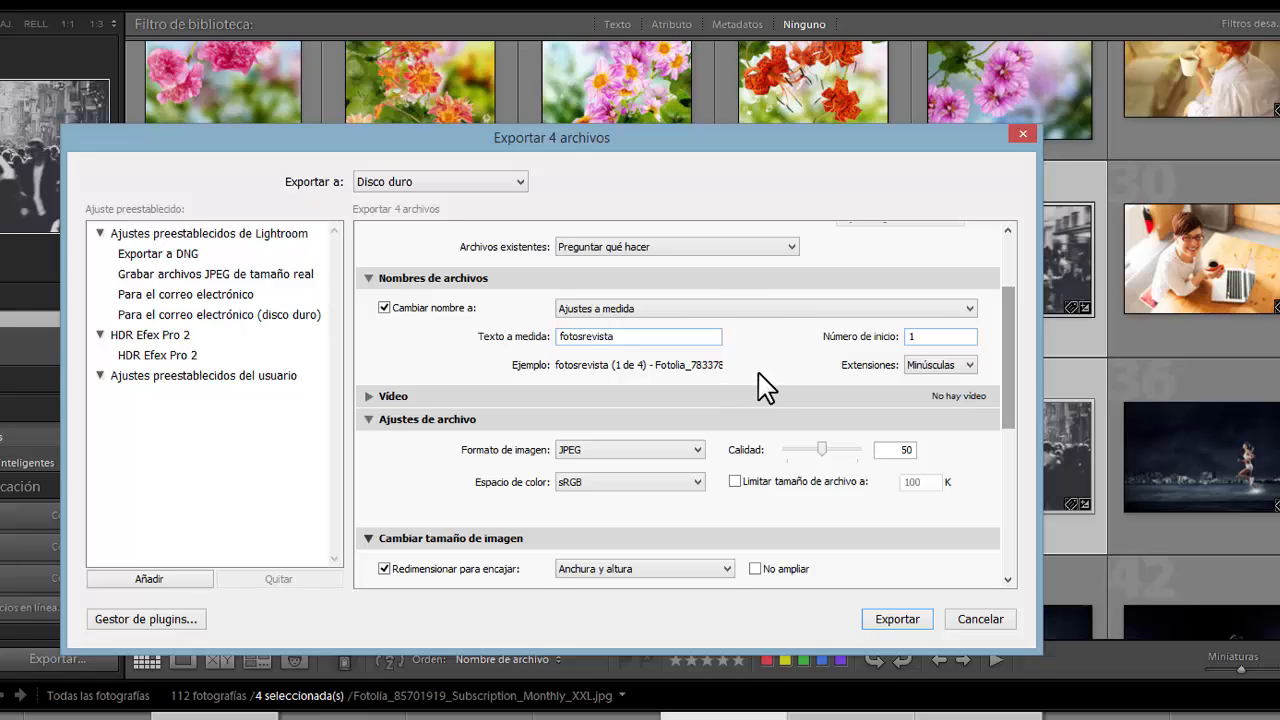
# Step: Switch the export's file naming template to Nombre a medida (x de y), keeping fotosrevista as the custom text
pyautogui.click(714, 310)
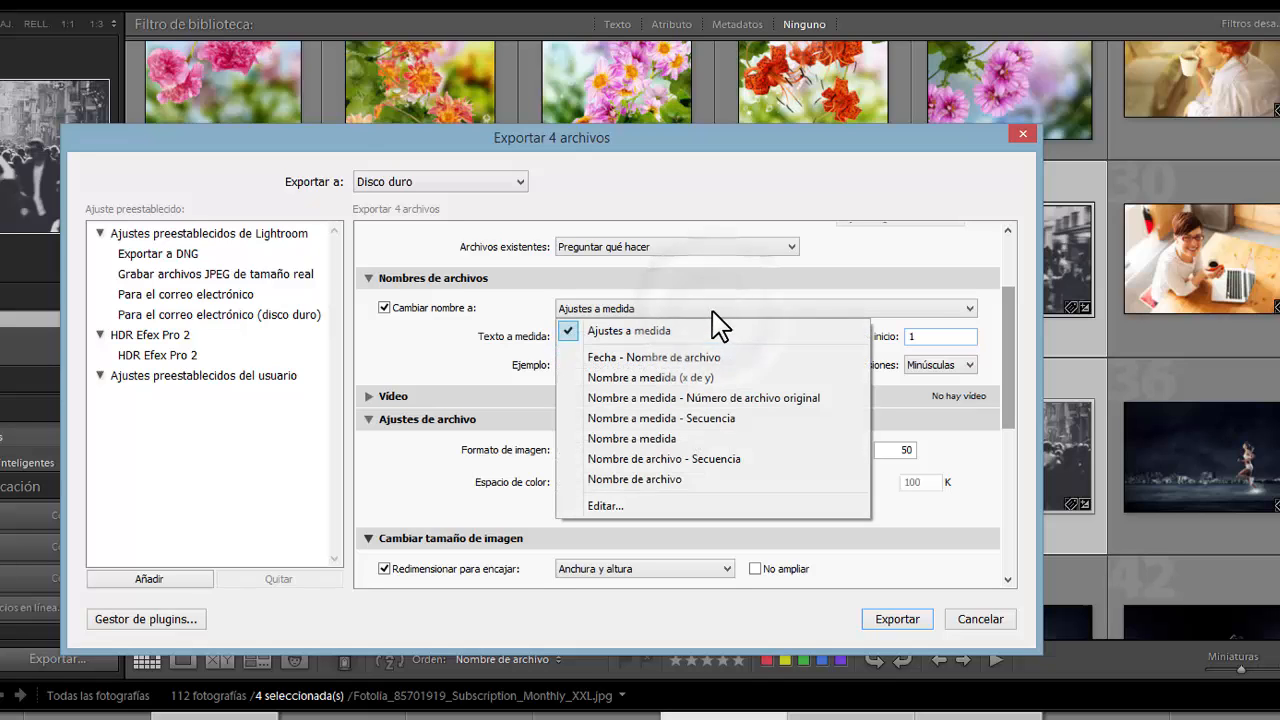
pyautogui.click(718, 377)
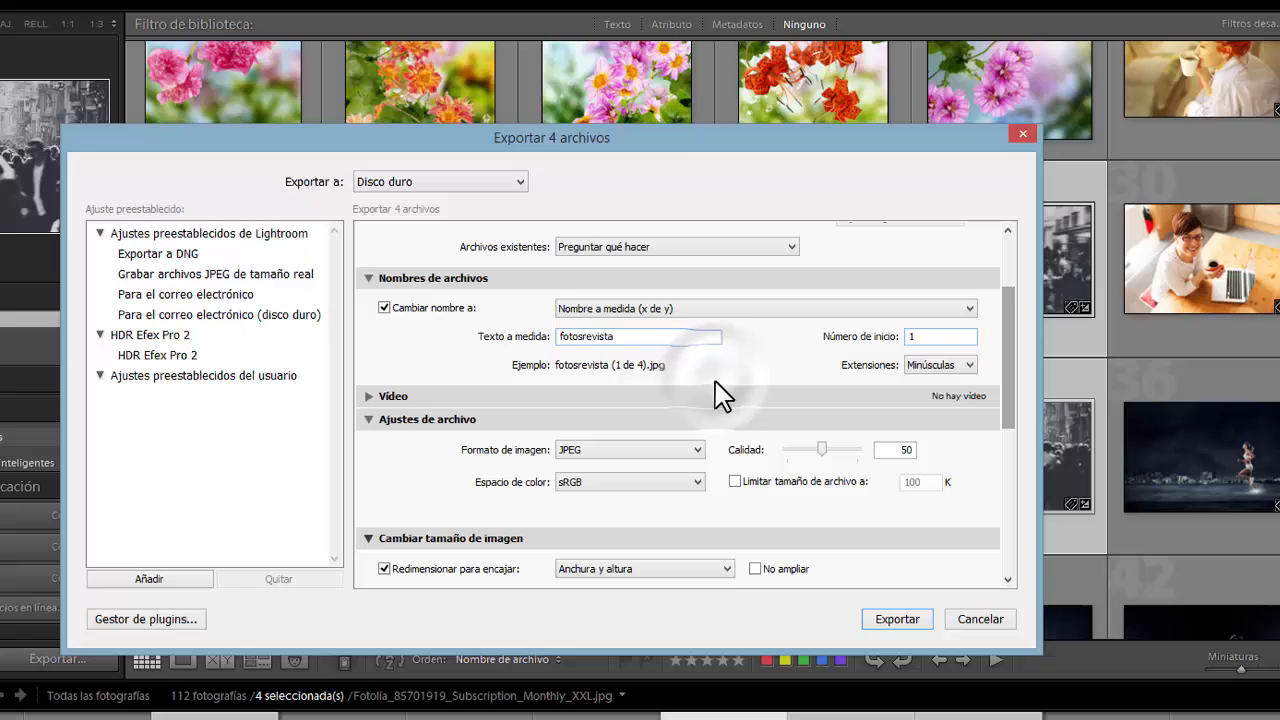
pyautogui.doubleClick(632, 338)
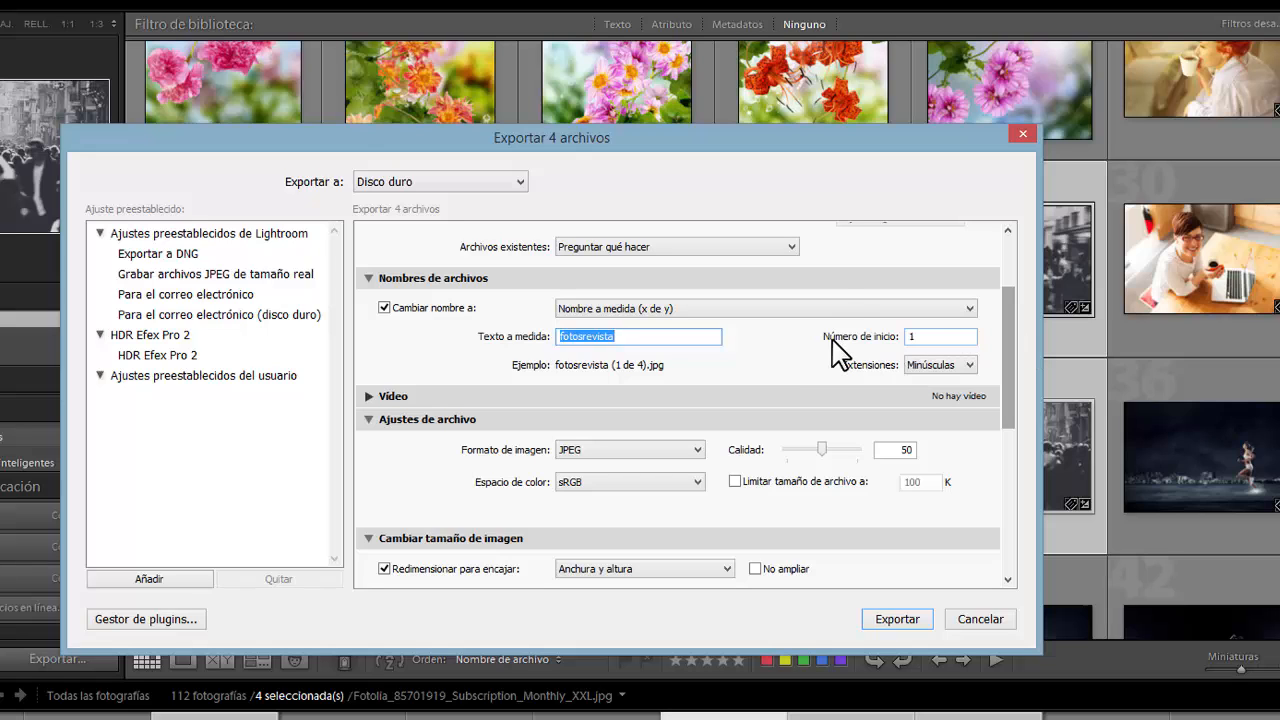
# Step: Try start numbers 4 and 5 for the exported files' sequence and set the start number back to 1
pyautogui.doubleClick(912, 337)
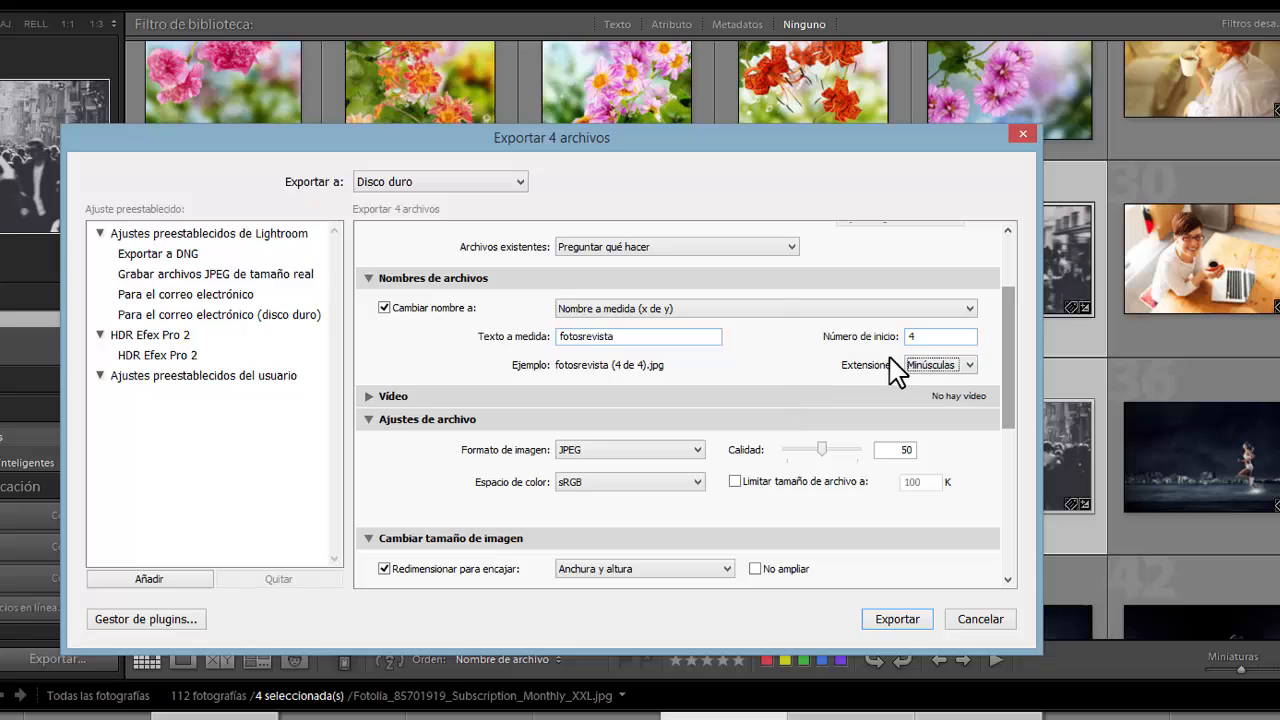
pyautogui.moveTo(938, 335); pyautogui.dragTo(852, 348)
pyautogui.write('5')
pyautogui.press('Tab')
pyautogui.write('1')
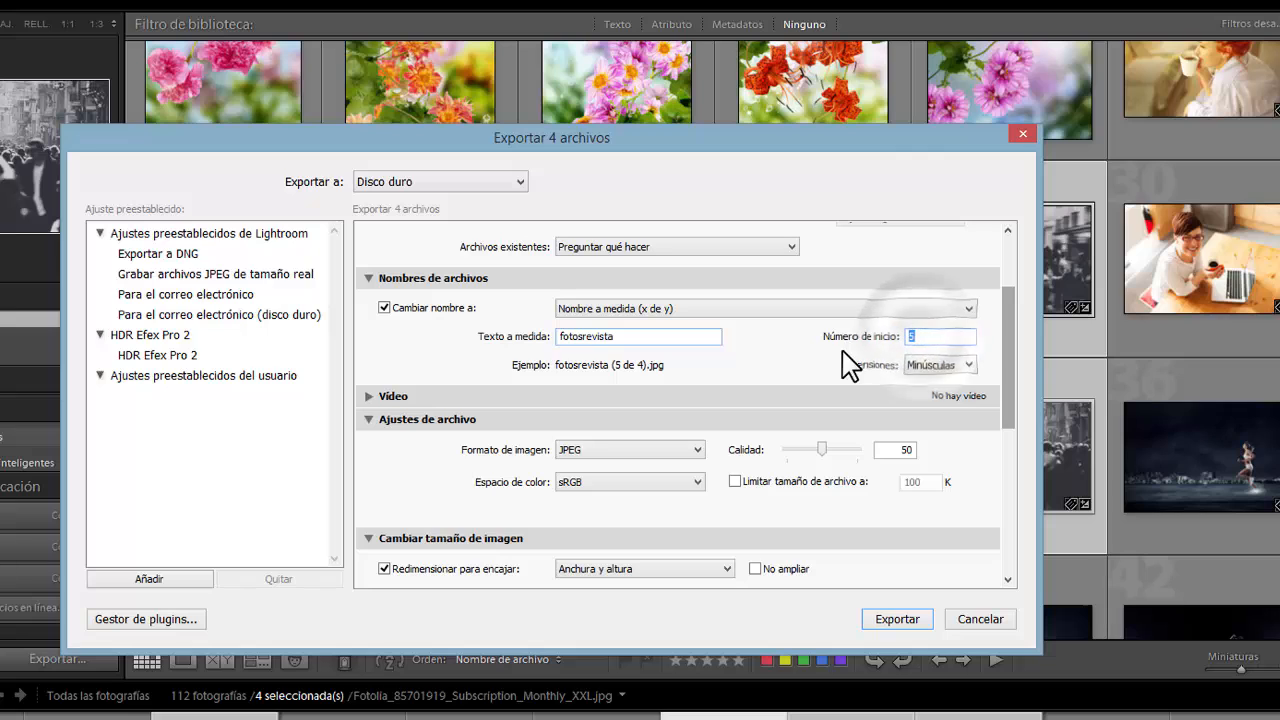
pyautogui.press('Tab')
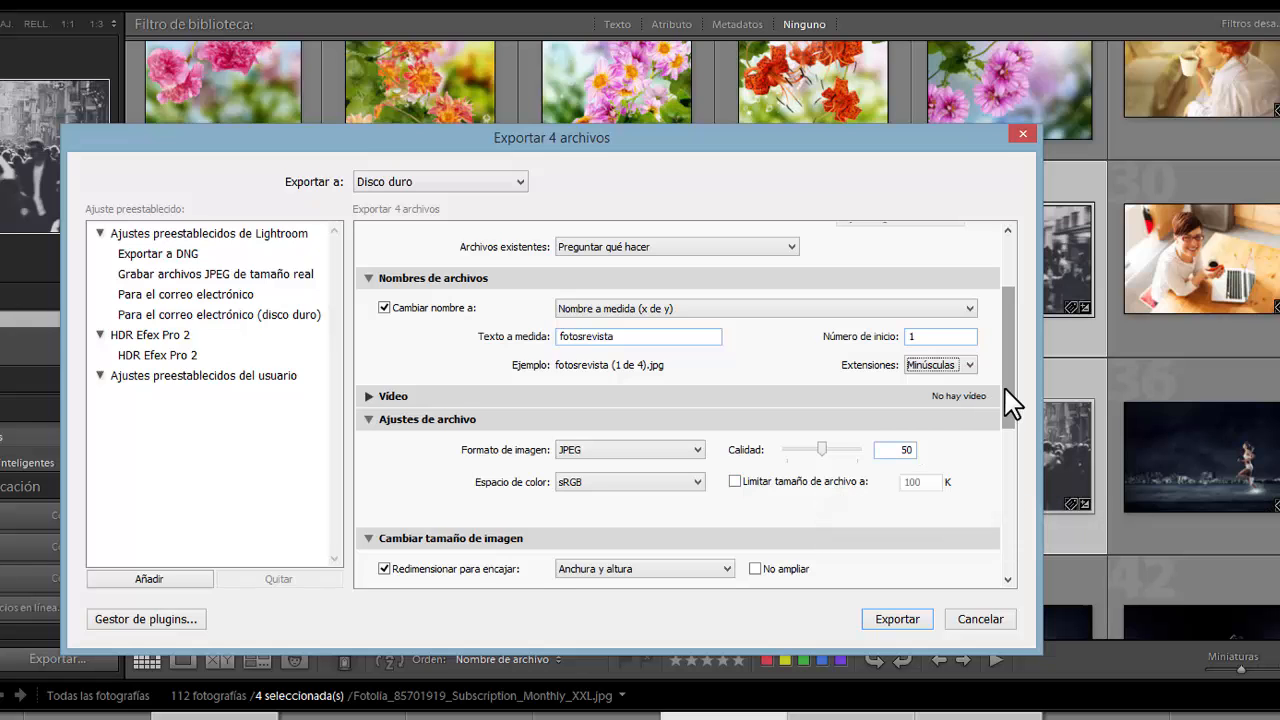
# Step: Keep JPEG as the image format and sRGB as the color space, and set the quality to 100
pyautogui.moveTo(1011, 414); pyautogui.dragTo(1013, 436)
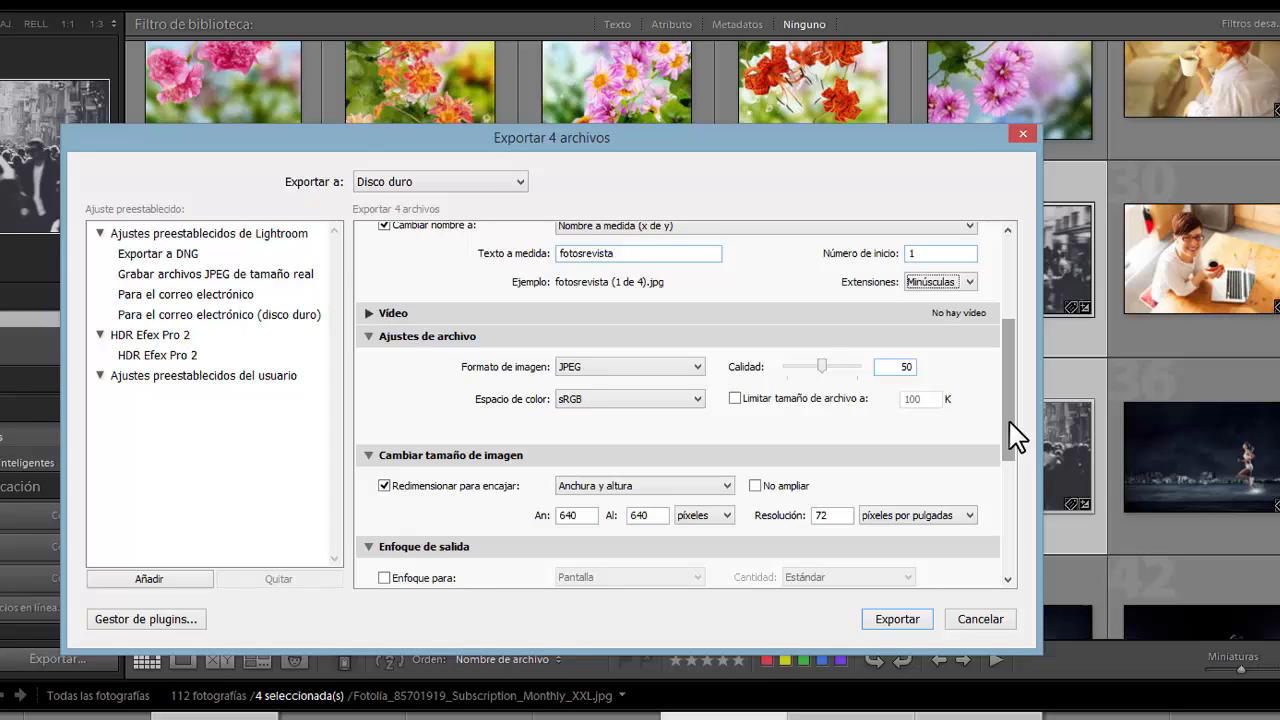
pyautogui.click(622, 372)
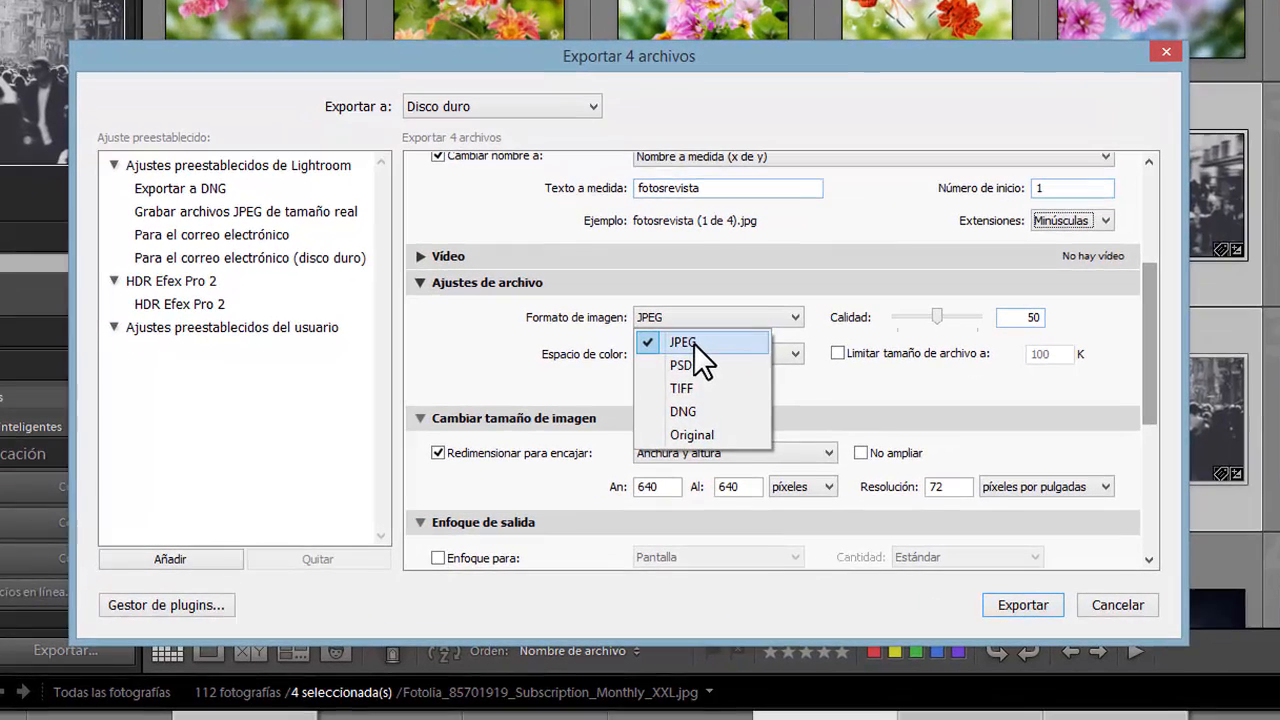
pyautogui.click(608, 389)
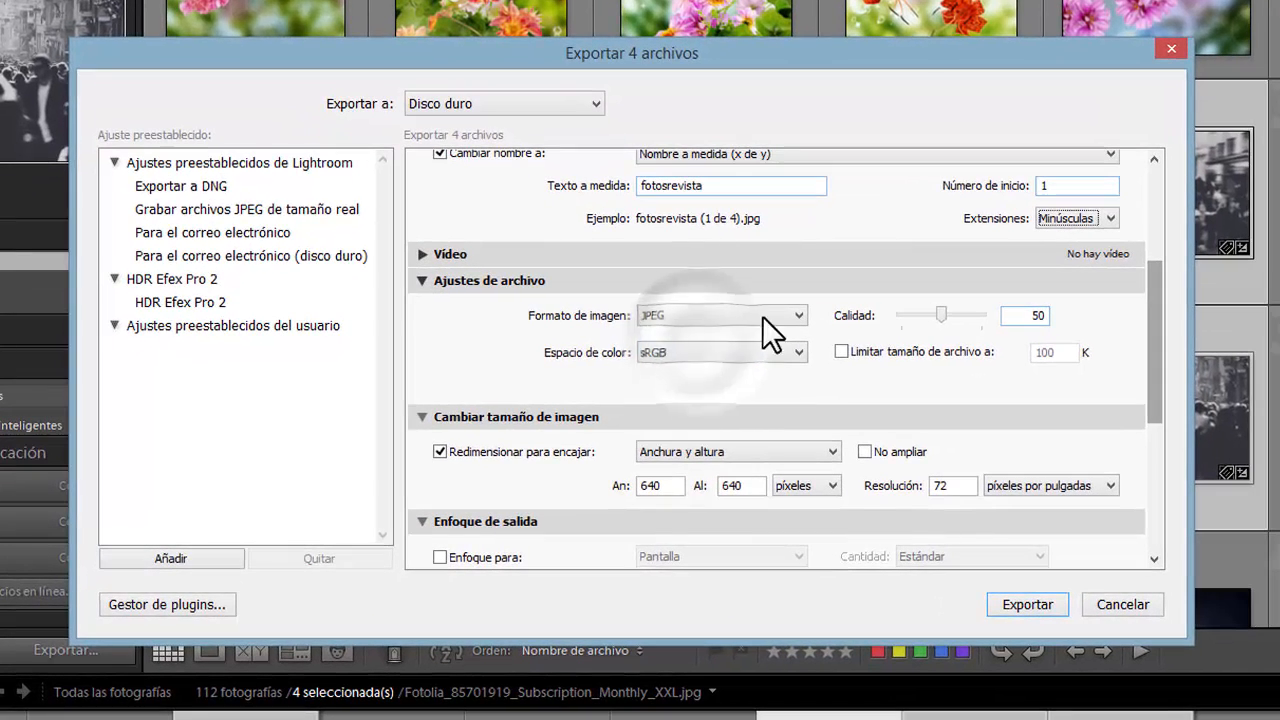
pyautogui.click(706, 350)
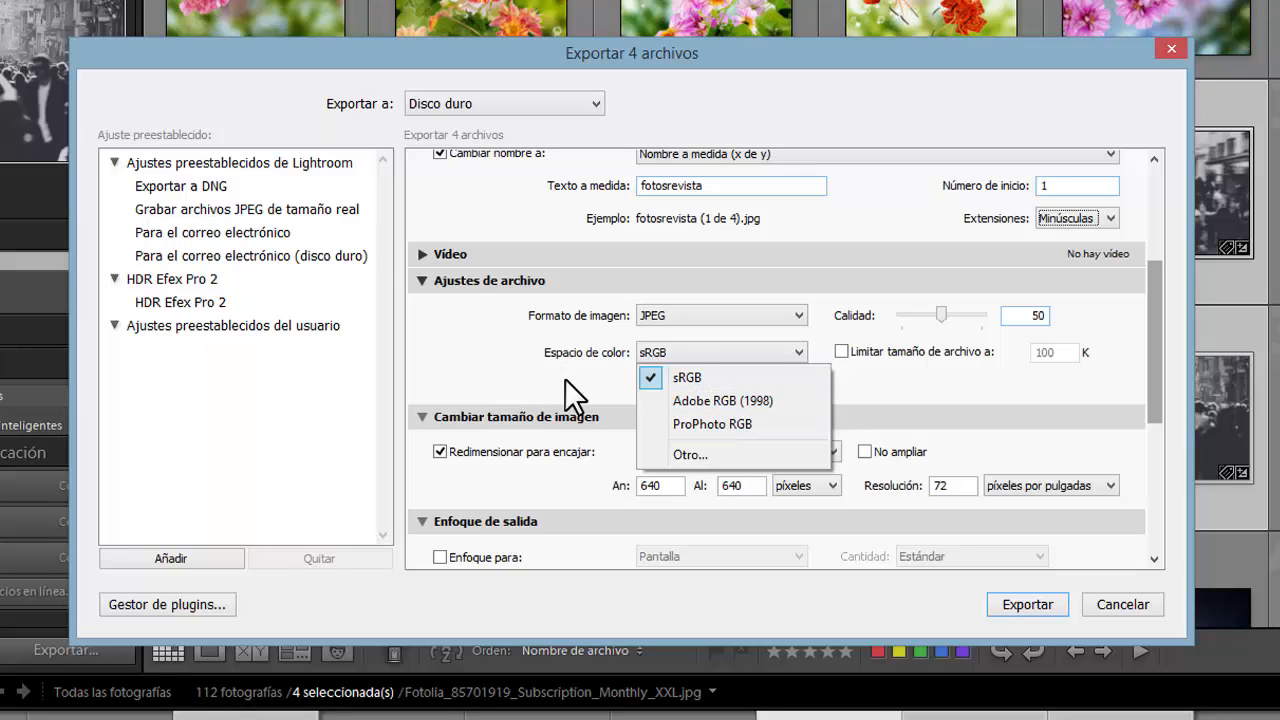
pyautogui.click(702, 383)
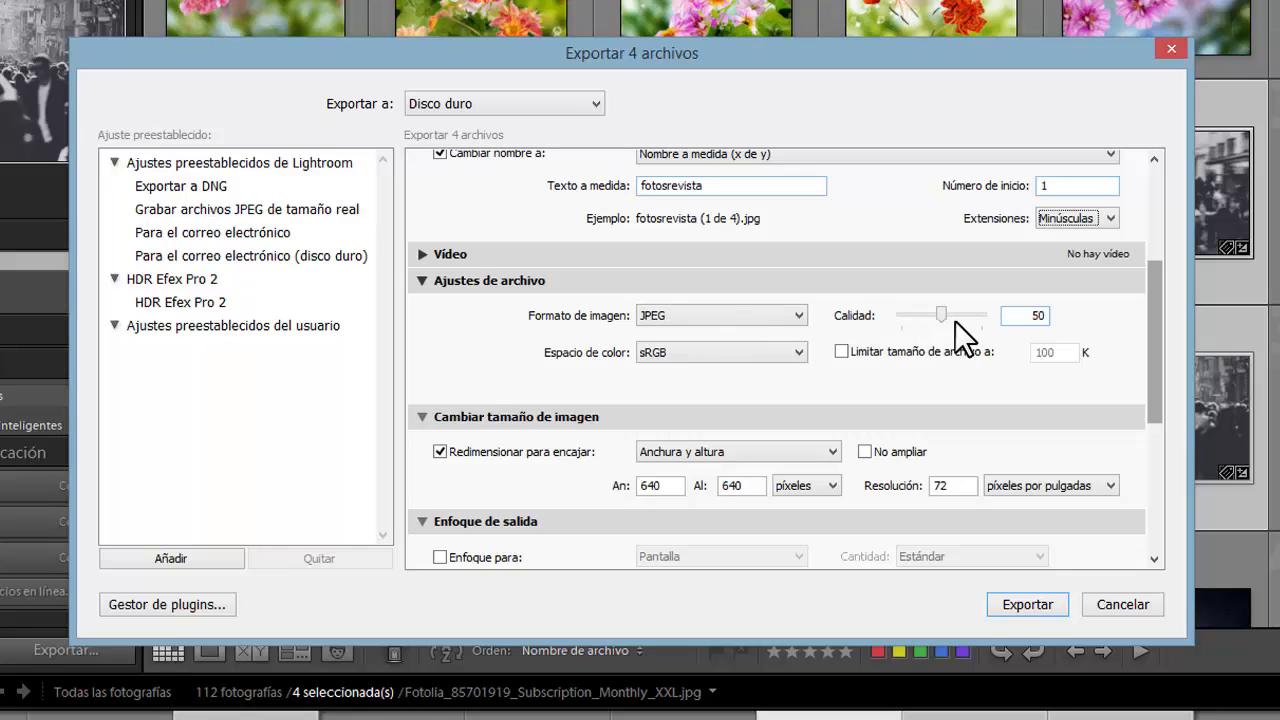
pyautogui.moveTo(944, 315); pyautogui.dragTo(1014, 321)
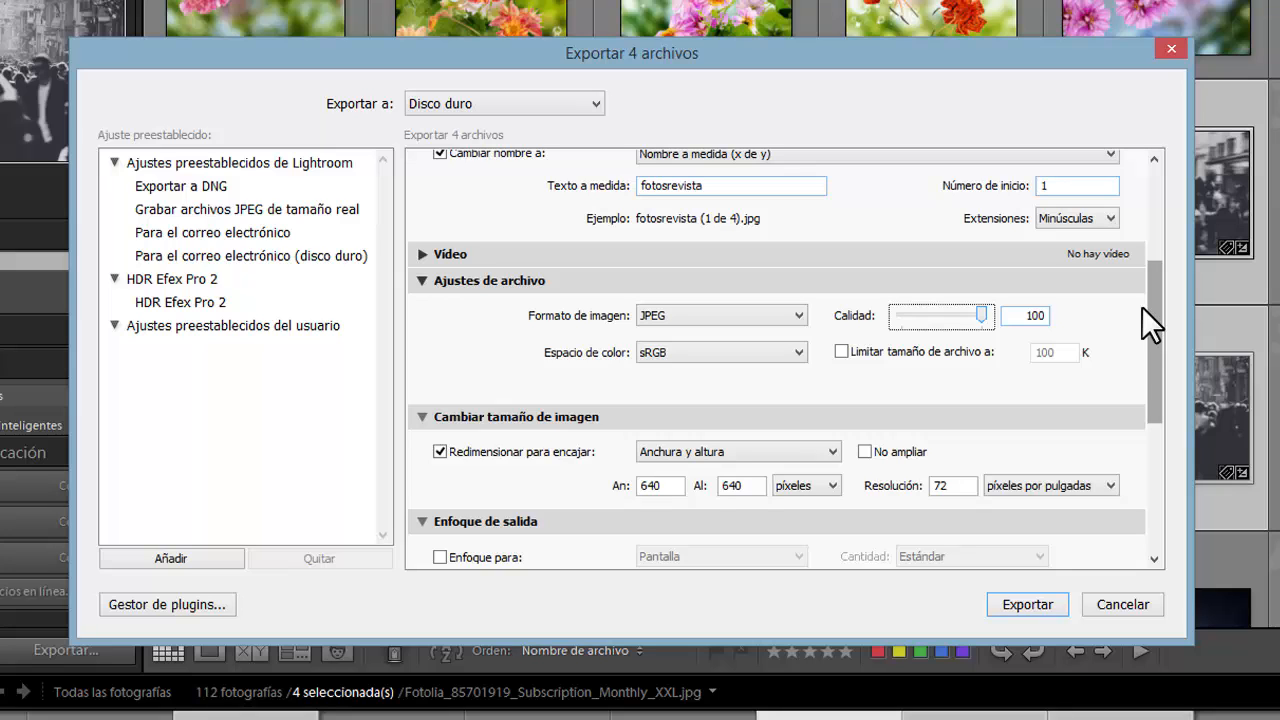
# Step: Set the export resolution to 300, keeping píxeles por pulgadas as its unit
pyautogui.moveTo(1154, 378); pyautogui.dragTo(1160, 409)
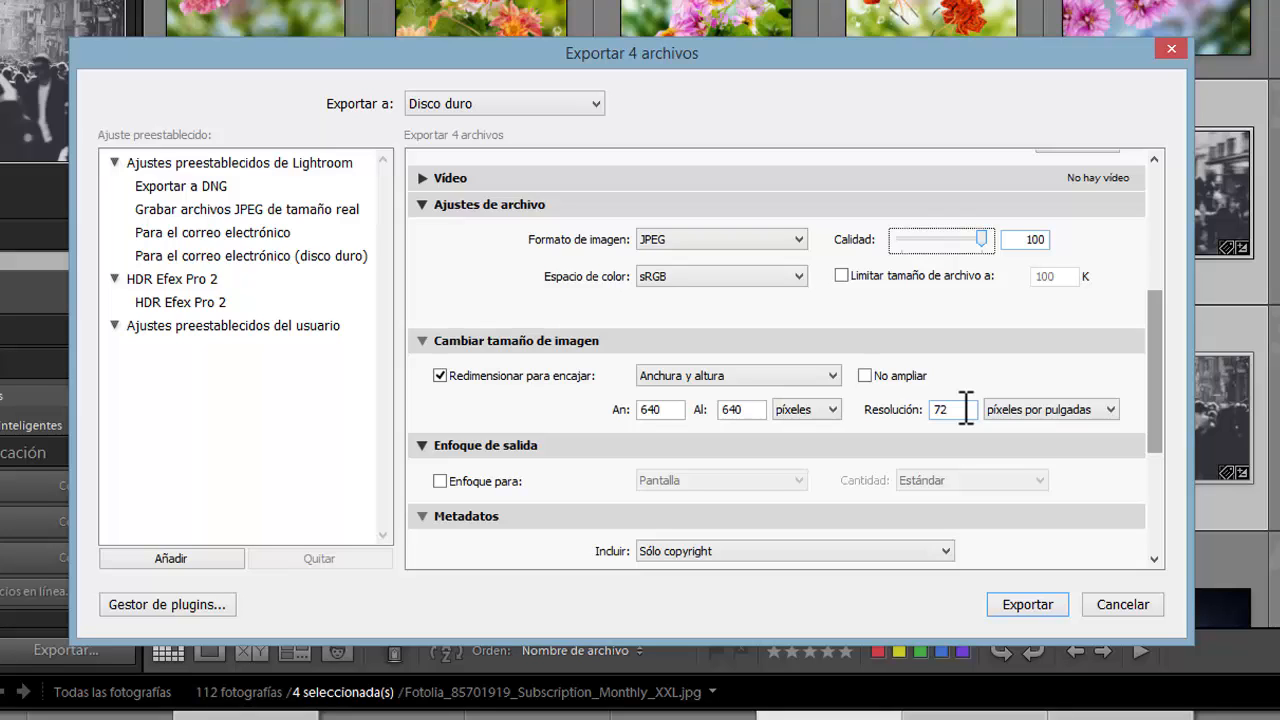
pyautogui.doubleClick(966, 408)
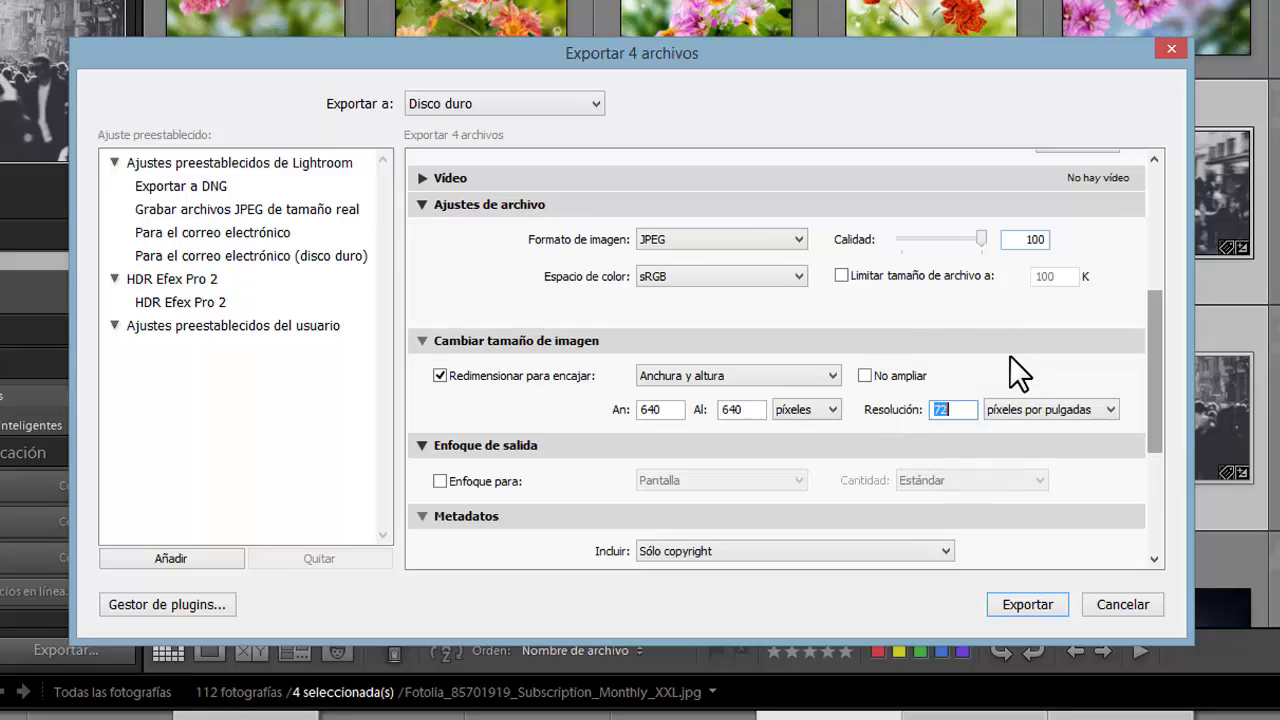
pyautogui.write('300')
pyautogui.press('Tab')
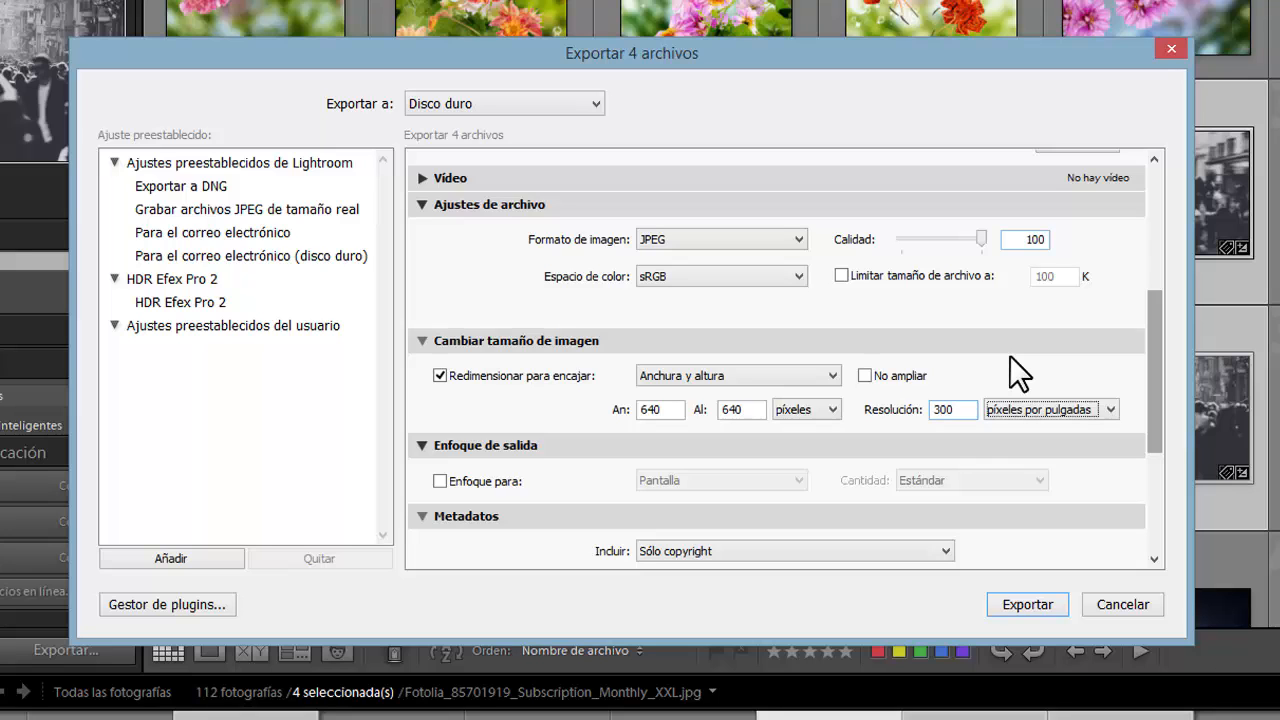
pyautogui.click(1063, 405)
pyautogui.click(1063, 405)
pyautogui.click(1063, 405)
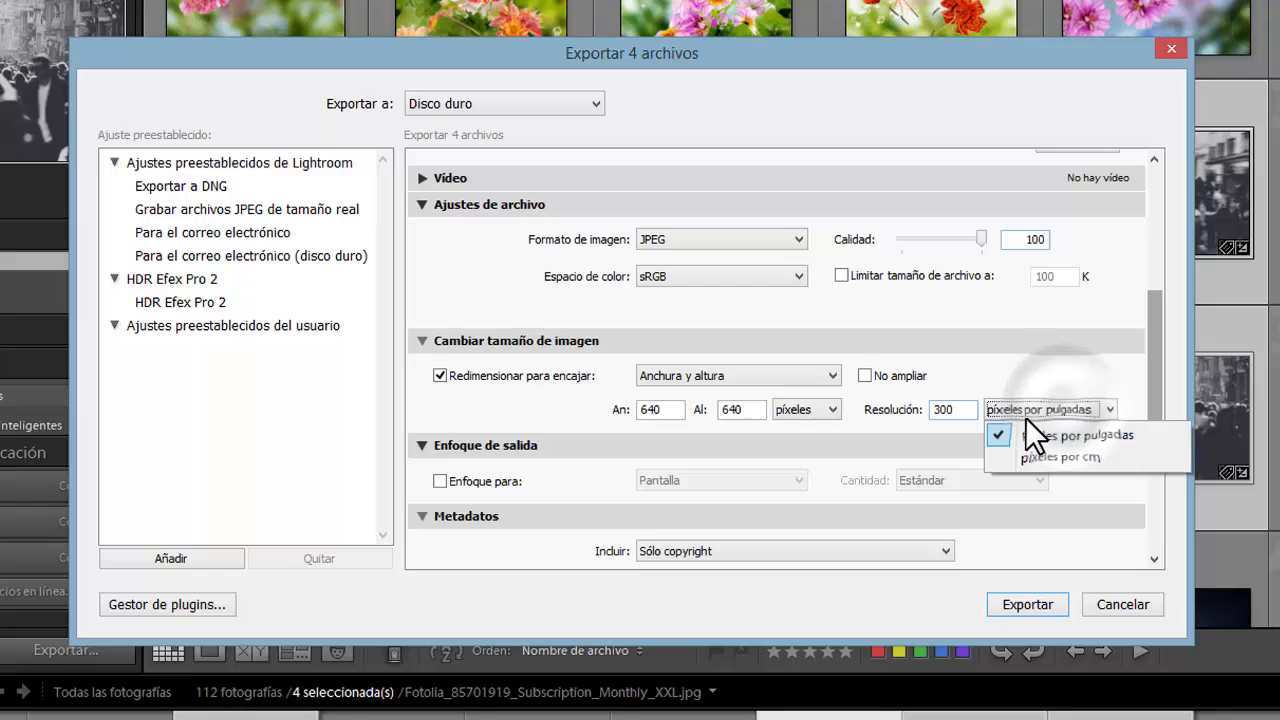
pyautogui.click(1062, 364)
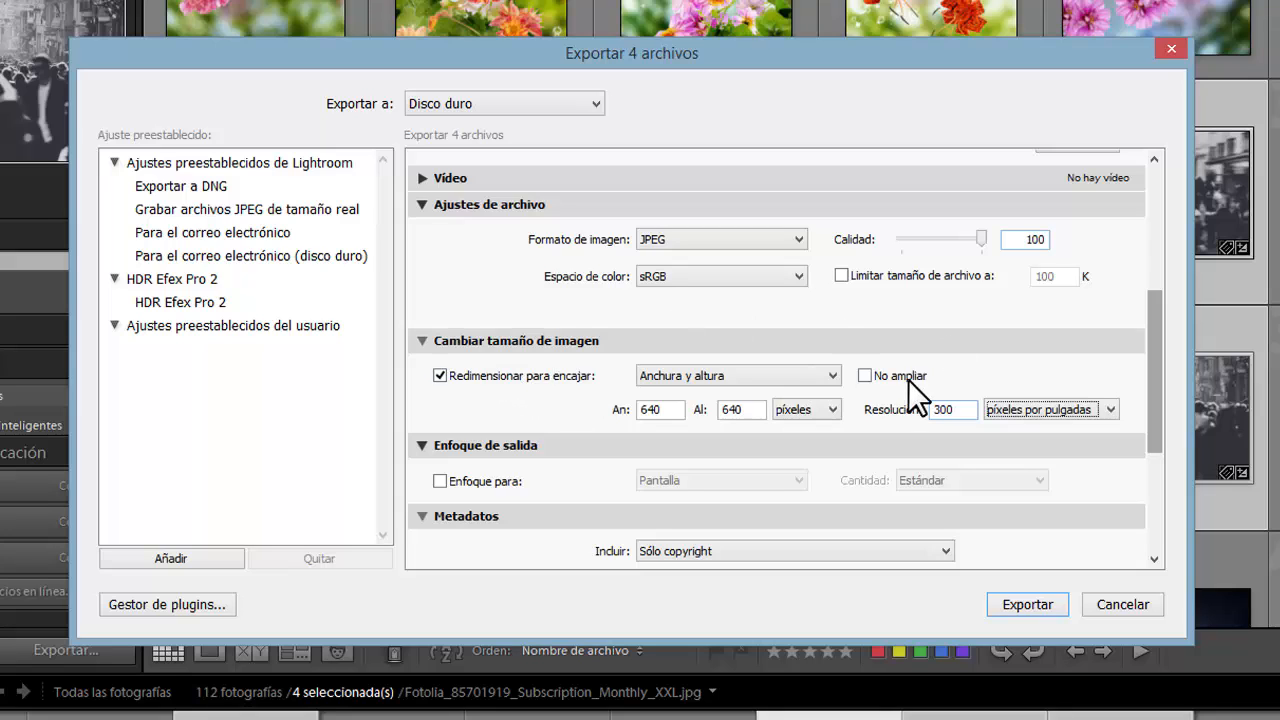
# Step: Try the Dimensiones resize mode, return to Anchura y altura, and review the other resizing modes
pyautogui.click(799, 376)
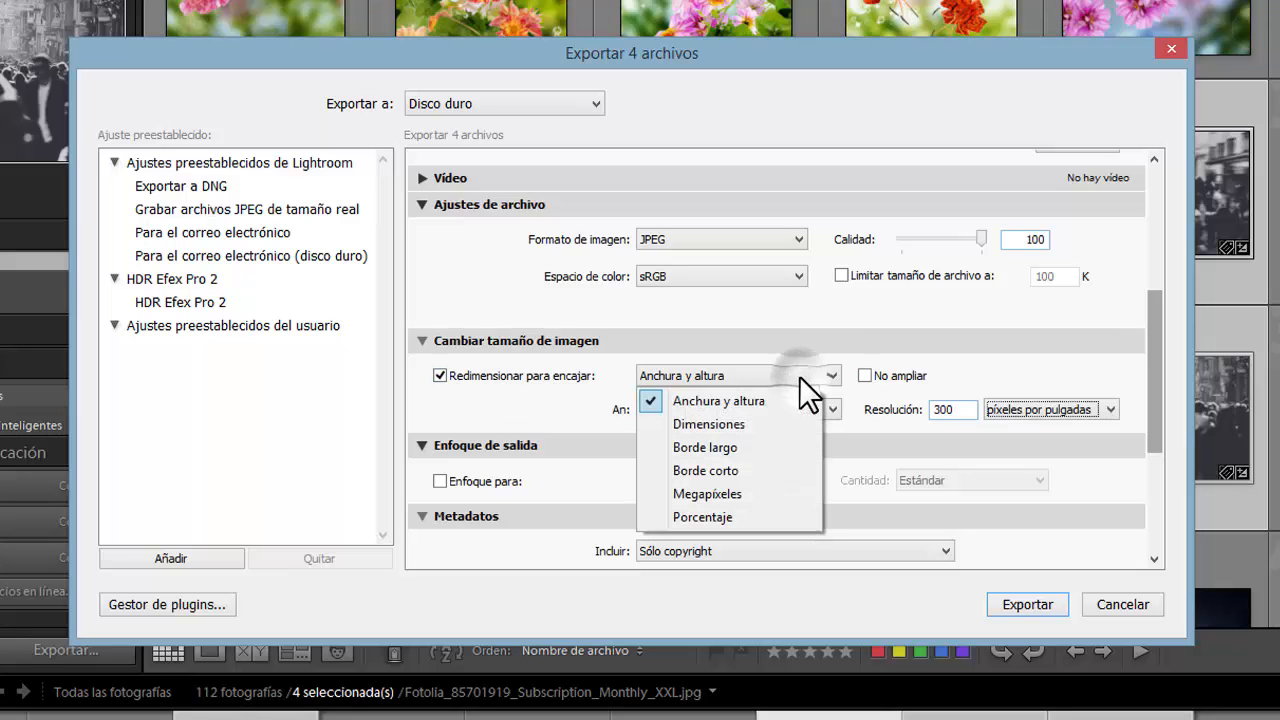
pyautogui.click(779, 419)
pyautogui.click(782, 375)
pyautogui.click(773, 401)
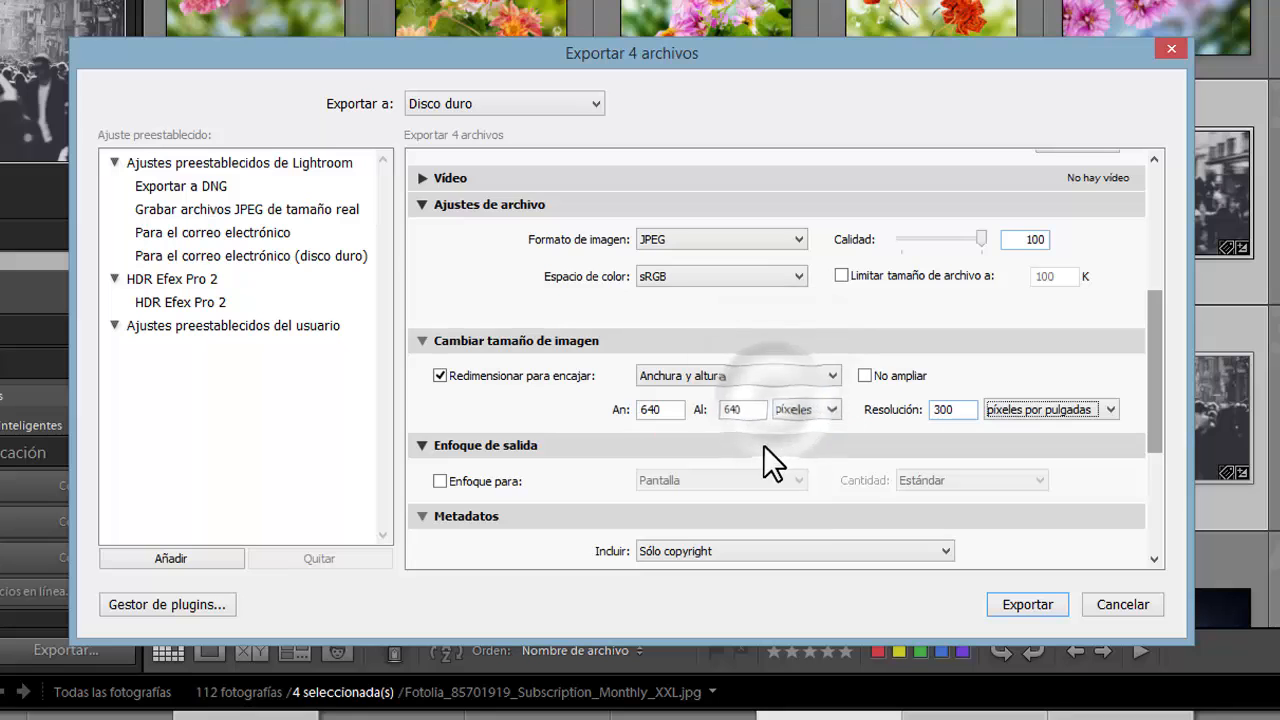
pyautogui.click(735, 369)
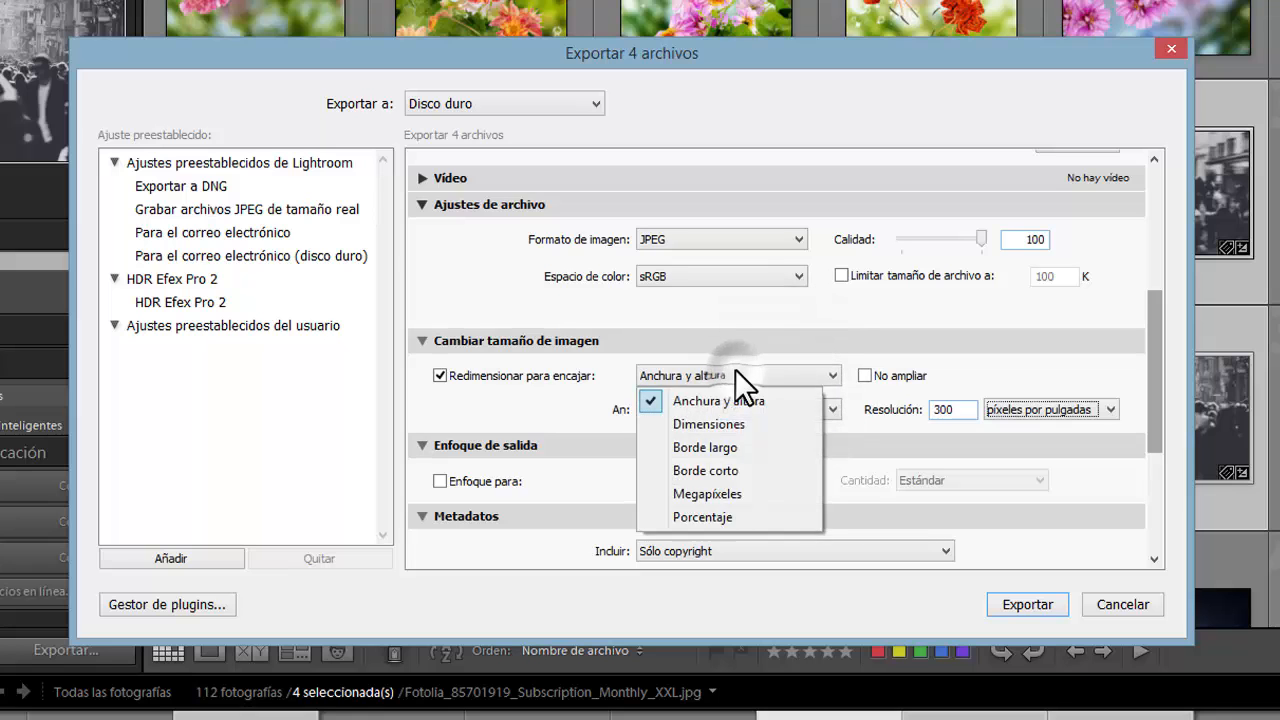
pyautogui.click(432, 376)
# Step: Disable Redimensionar para encajar so the photos export without resizing
pyautogui.click(470, 370)
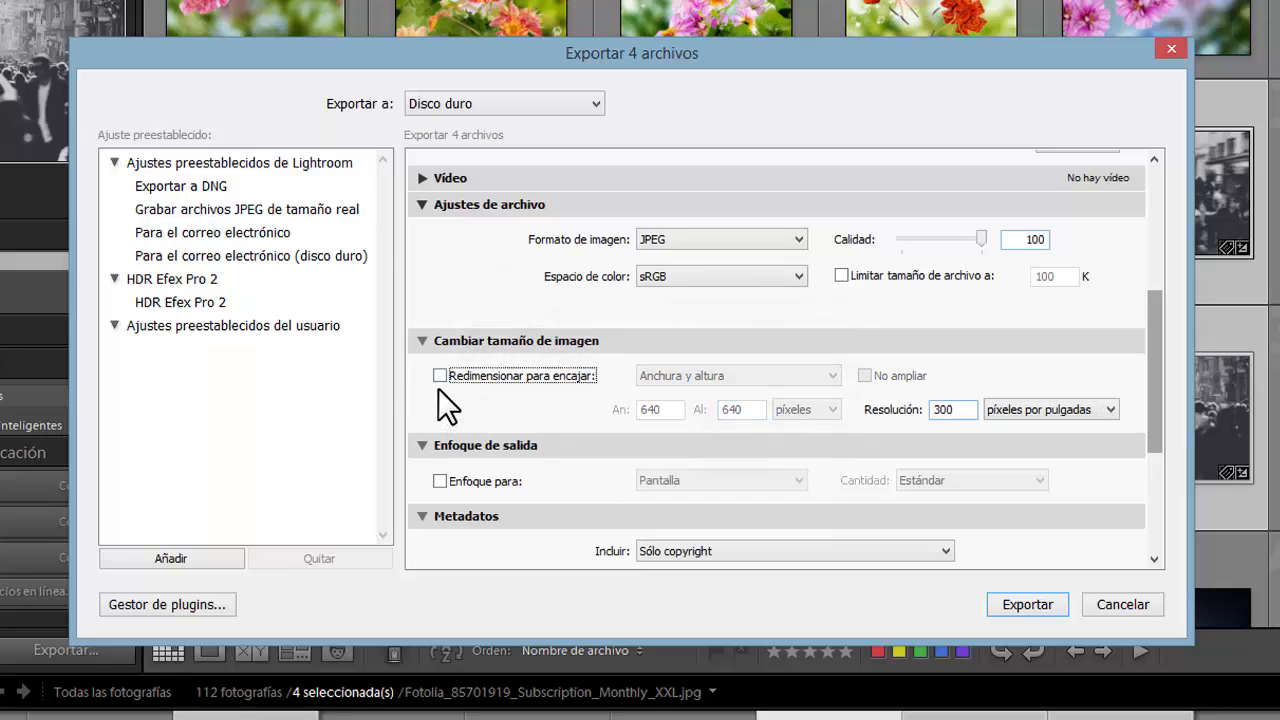
pyautogui.click(436, 376)
pyautogui.click(436, 377)
pyautogui.click(437, 377)
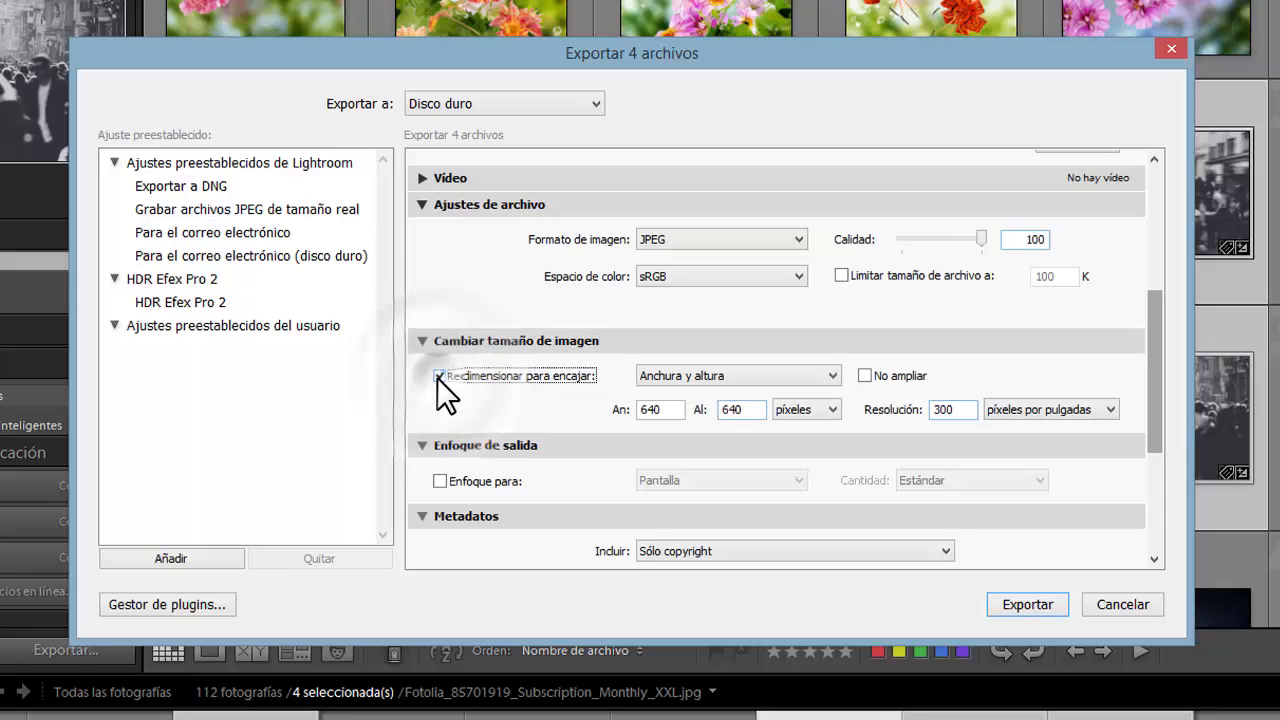
pyautogui.click(437, 377)
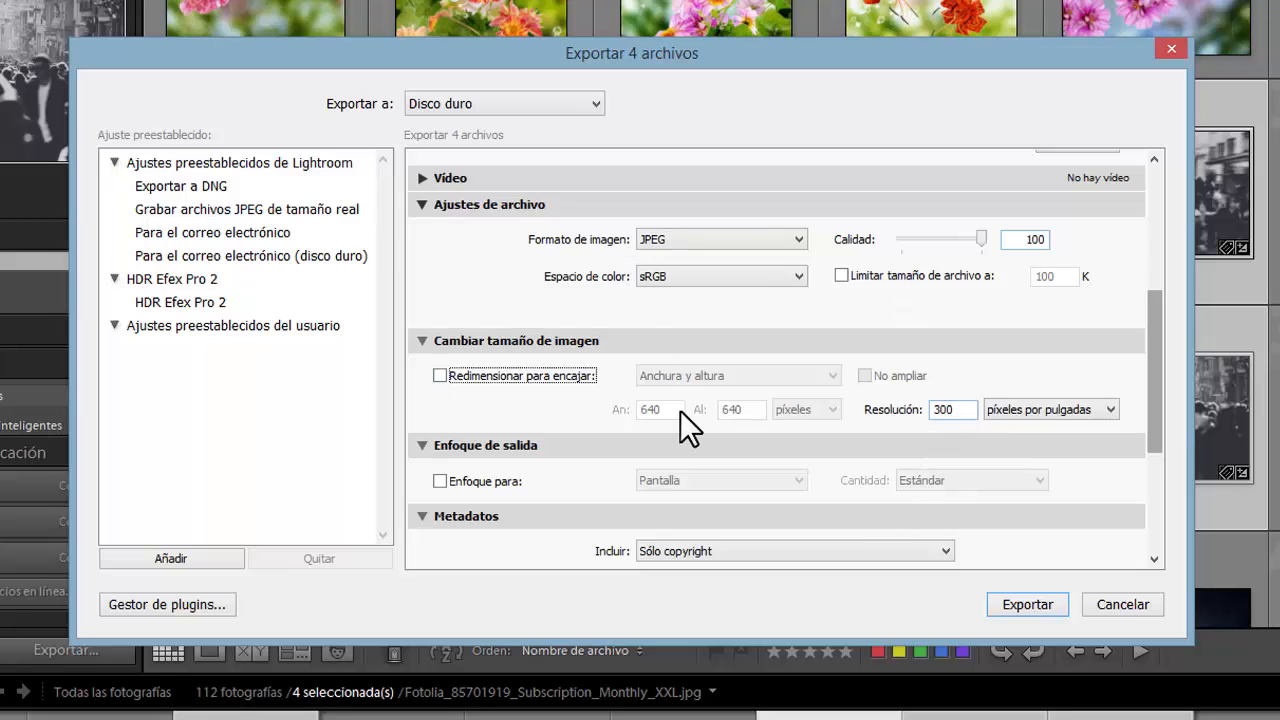
# Step: Enable output sharpening, try Papel mate and Papel brillo, and settle on Pantalla with the Estándar amount
pyautogui.scroll(-3, 966, 375)
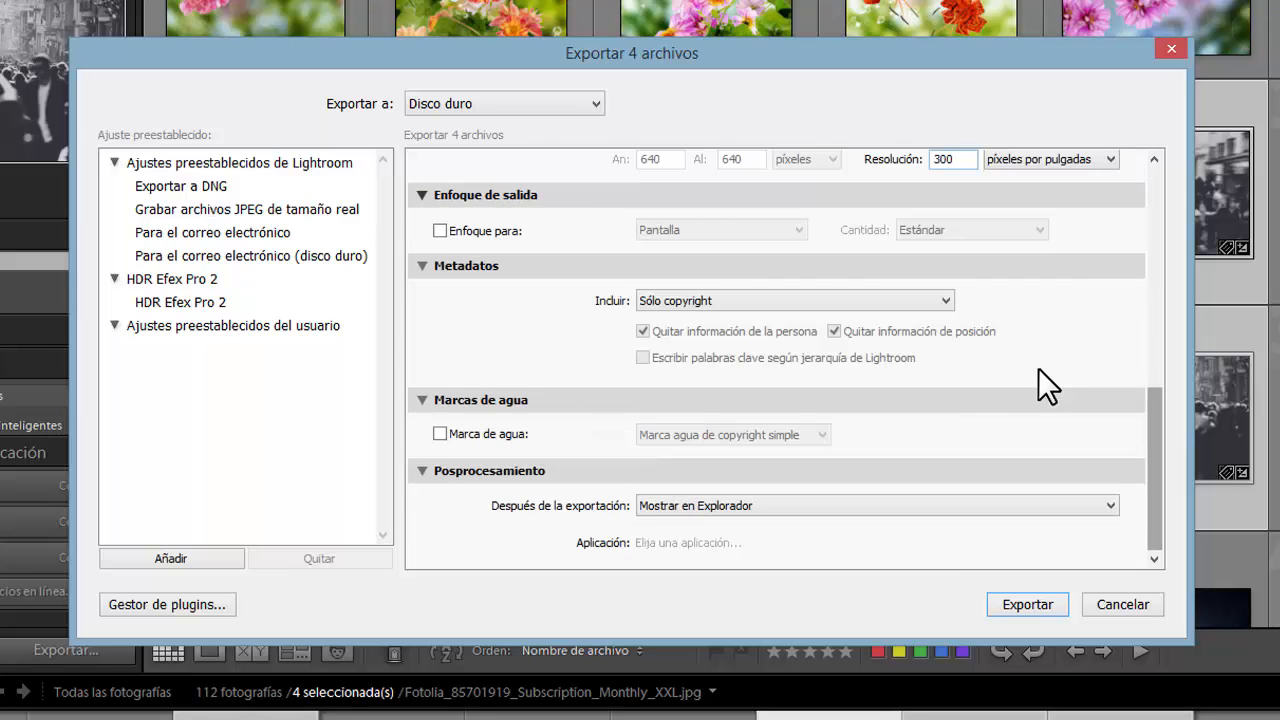
pyautogui.click(440, 231)
pyautogui.click(792, 228)
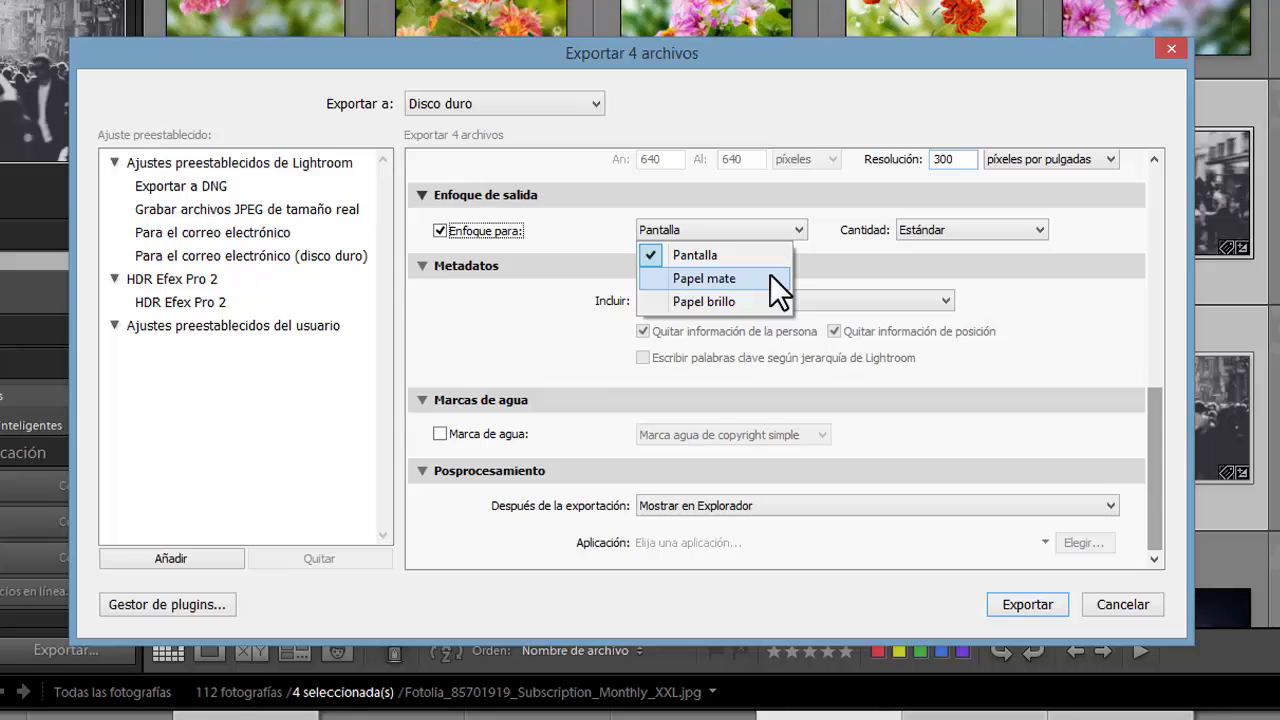
pyautogui.click(770, 274)
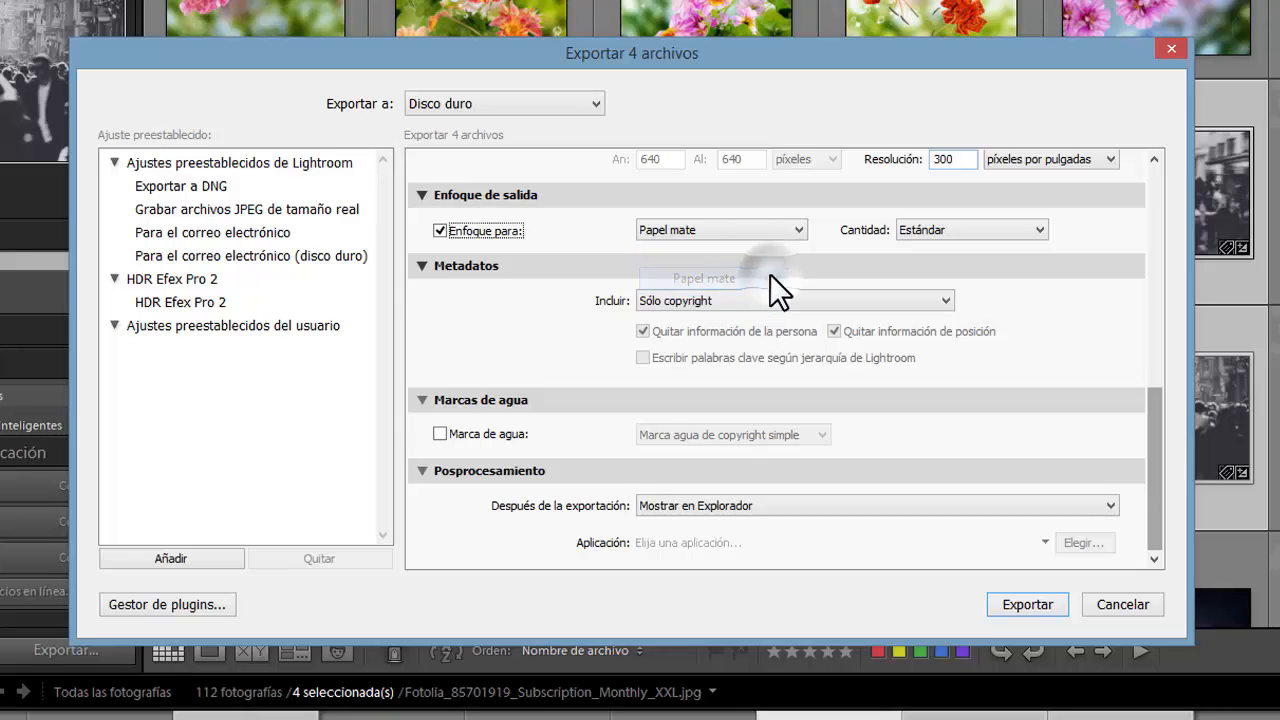
pyautogui.click(762, 226)
pyautogui.click(745, 299)
pyautogui.click(706, 236)
pyautogui.click(702, 252)
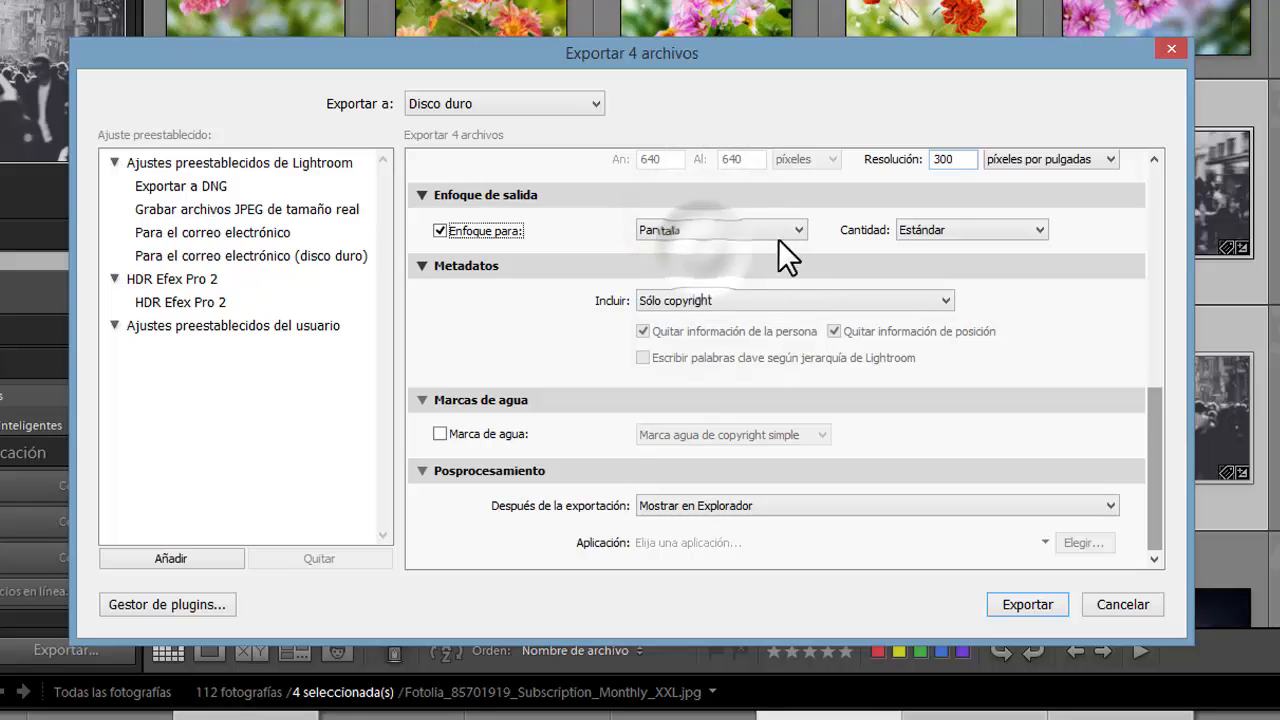
pyautogui.click(914, 229)
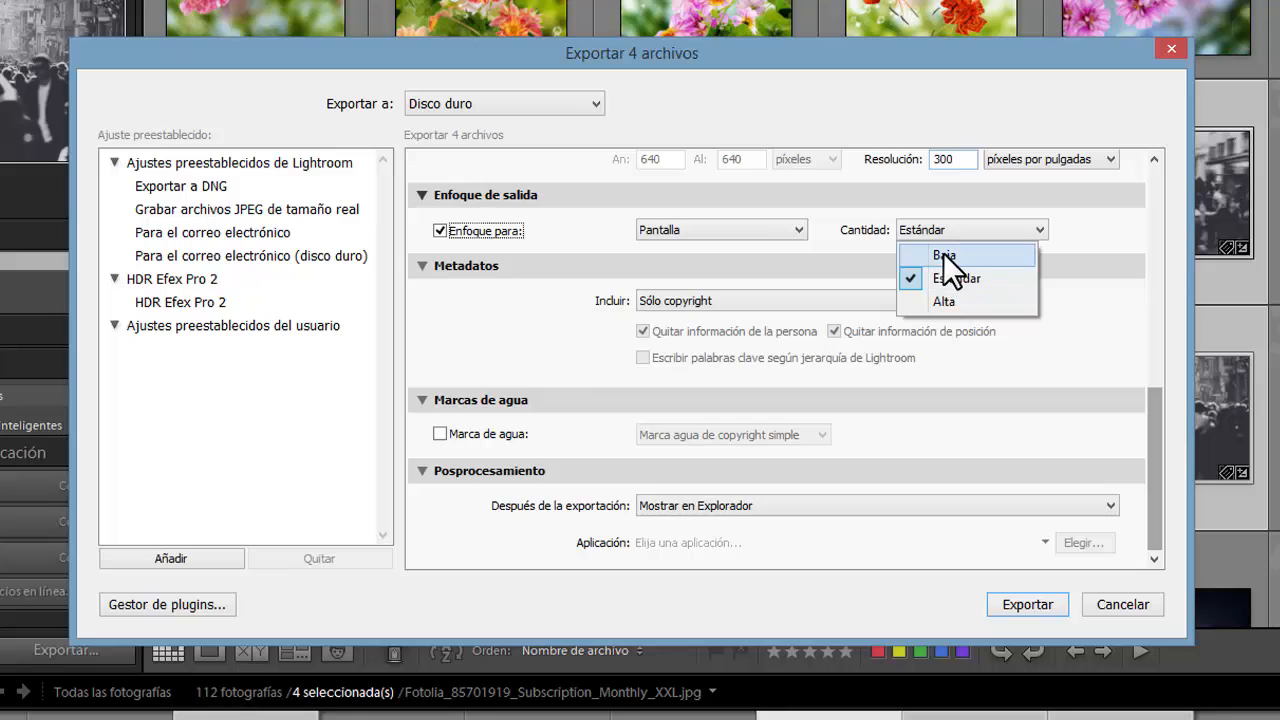
pyautogui.click(671, 248)
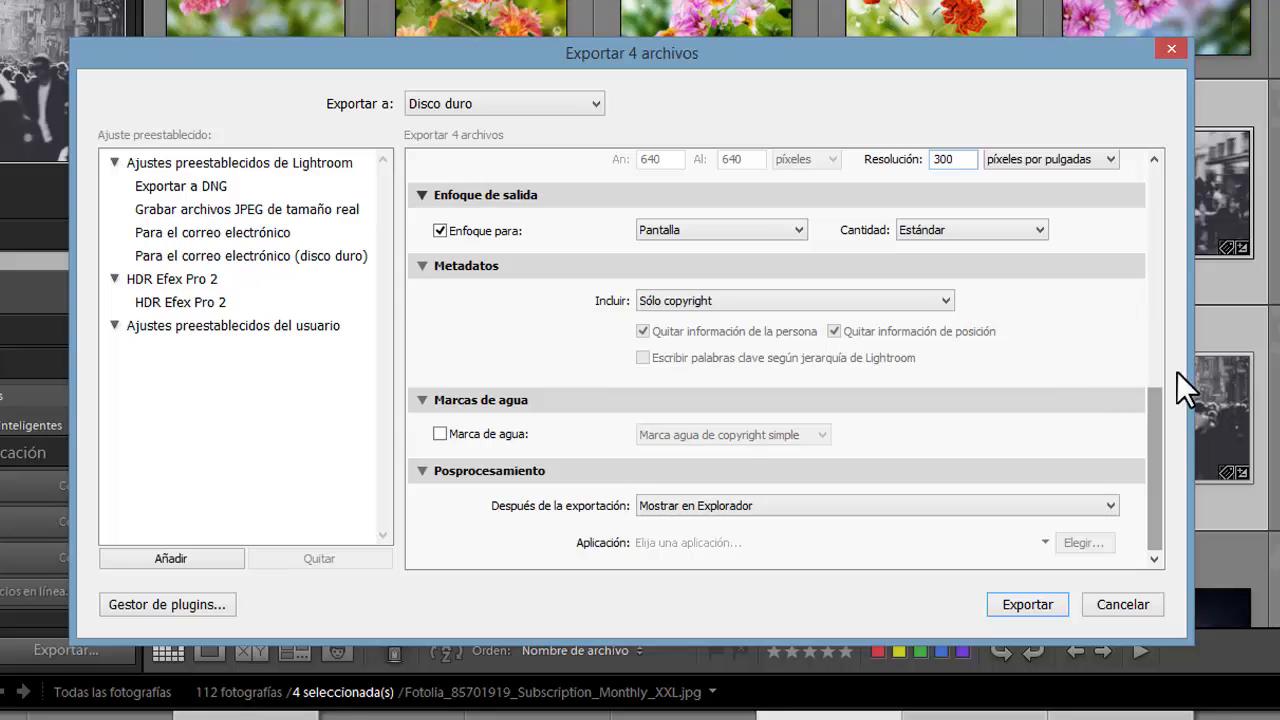
# Step: Review the available post-export actions and keep Mostrar en Explorador
pyautogui.click(733, 505)
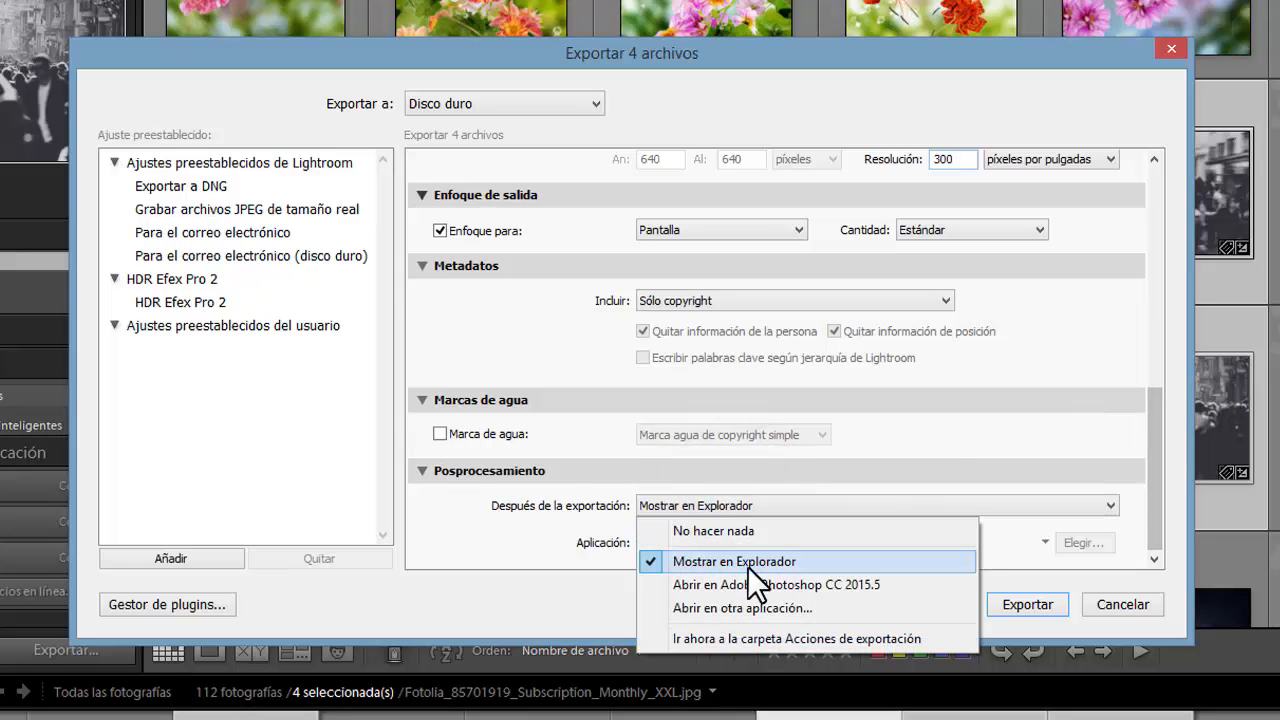
pyautogui.click(925, 409)
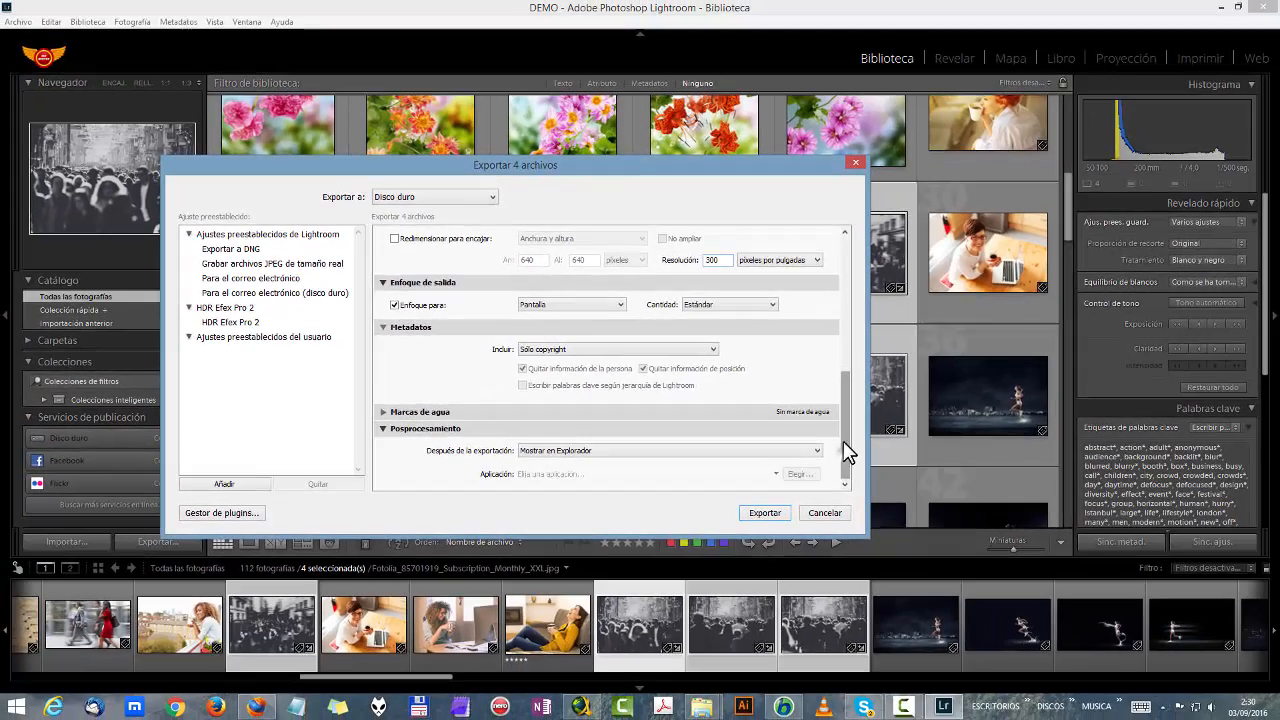
# Step: Review the export settings from Ubicación de exportación through Posprocesamiento, expanding the Marcas de agua section
pyautogui.moveTo(1111, 496); pyautogui.dragTo(1116, 397)
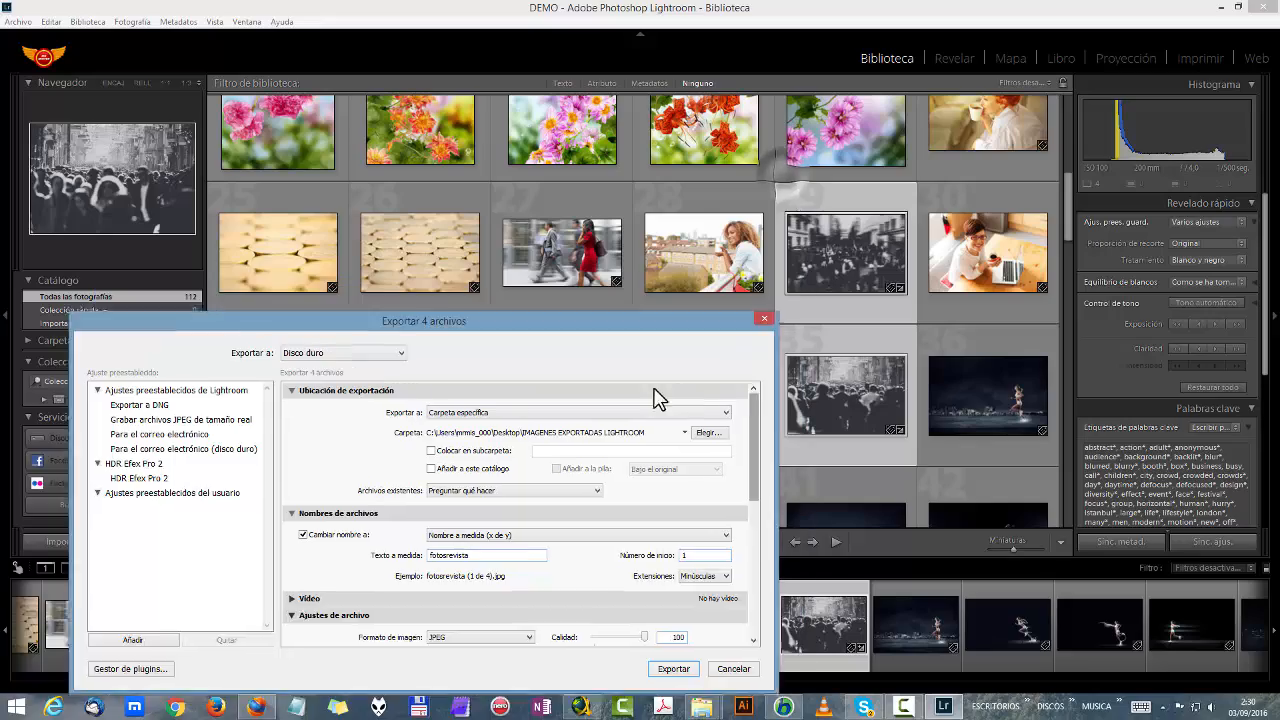
pyautogui.moveTo(534, 407); pyautogui.dragTo(621, 305)
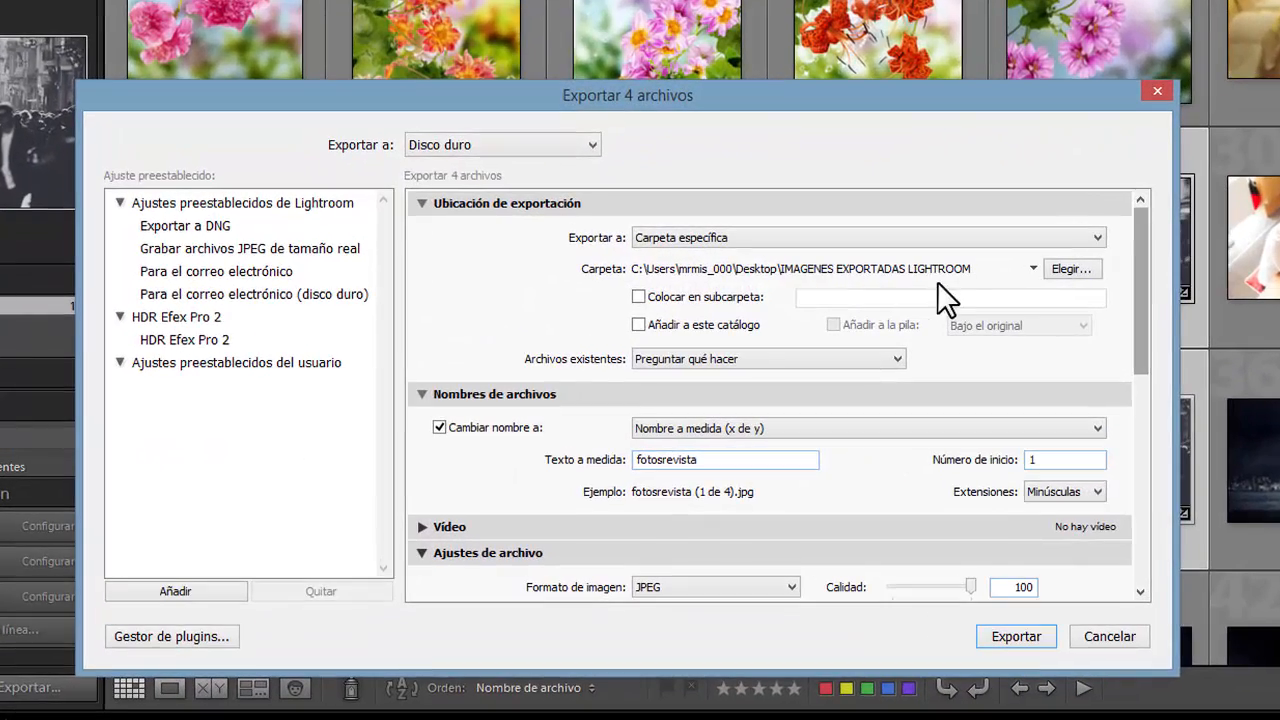
pyautogui.moveTo(1138, 343); pyautogui.dragTo(1147, 452)
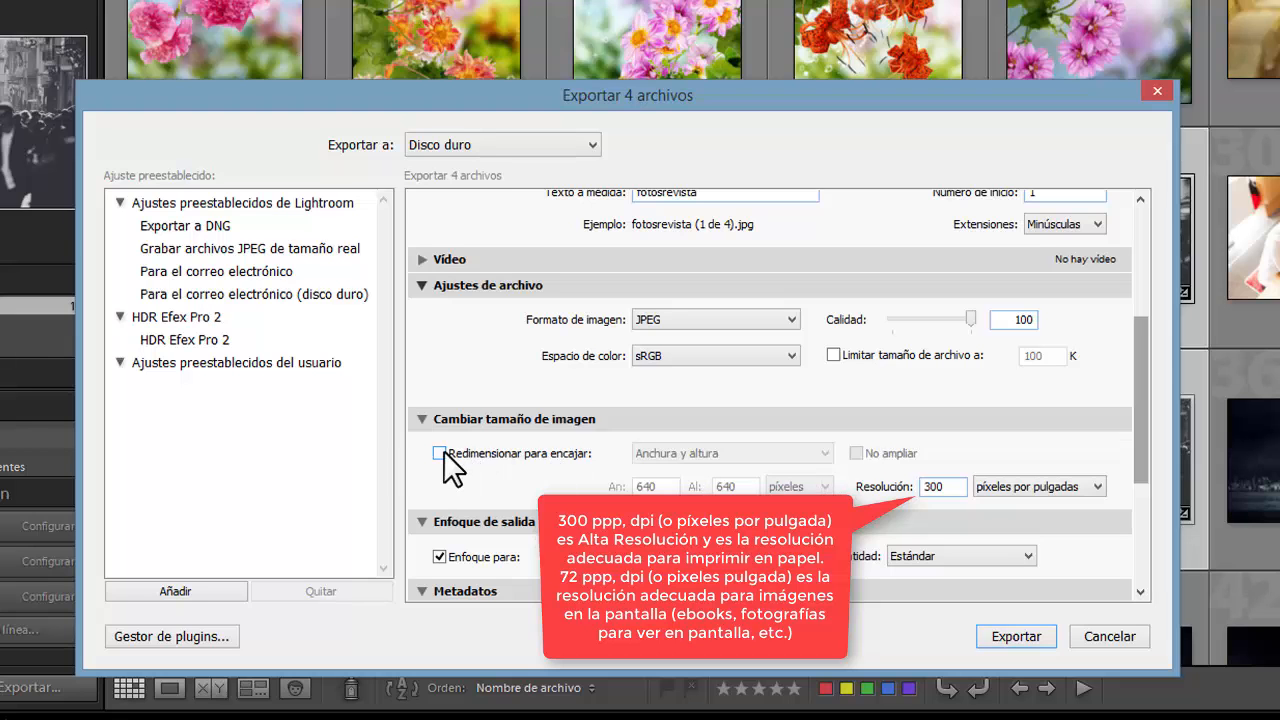
pyautogui.moveTo(1135, 428); pyautogui.dragTo(1141, 524)
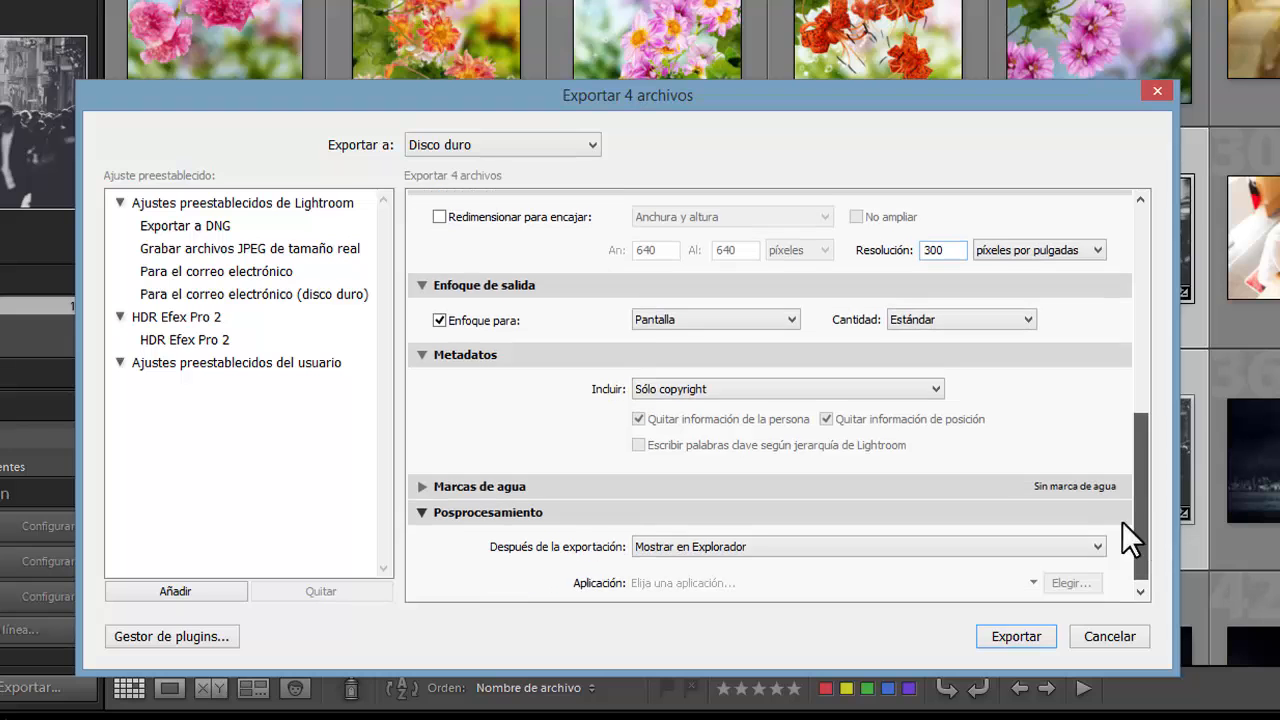
pyautogui.click(430, 486)
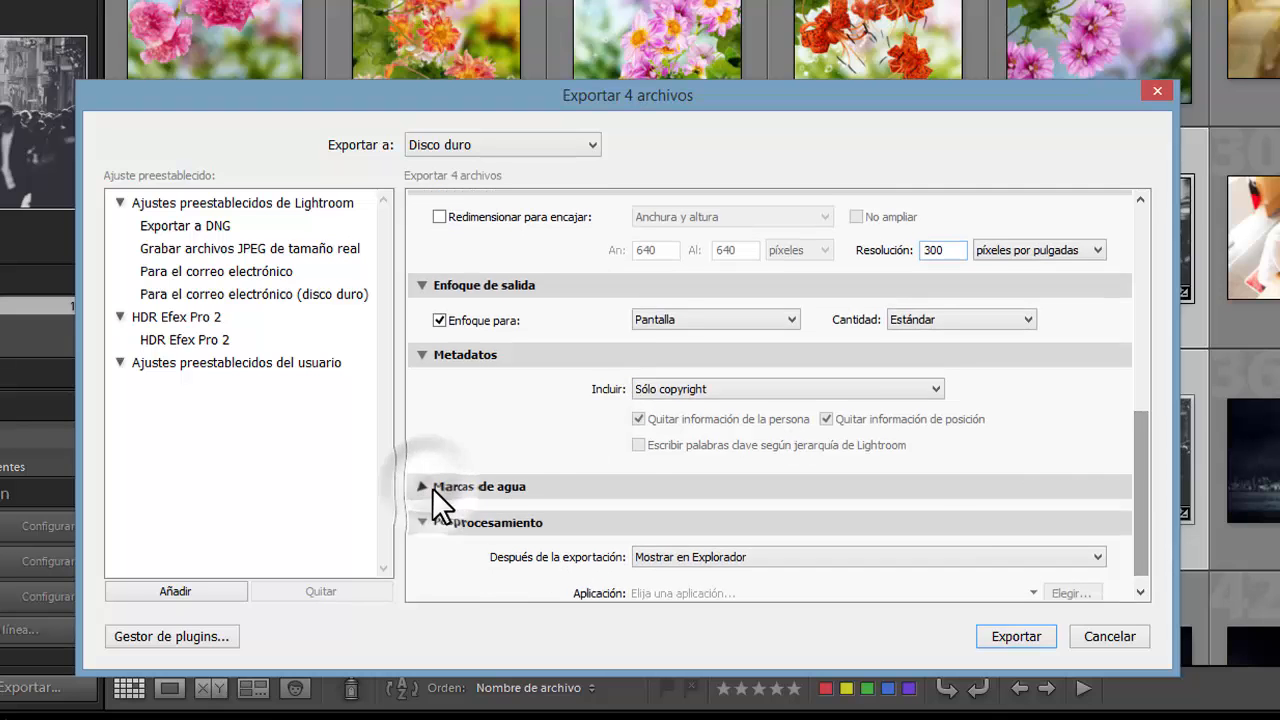
pyautogui.moveTo(1150, 523); pyautogui.dragTo(1160, 239)
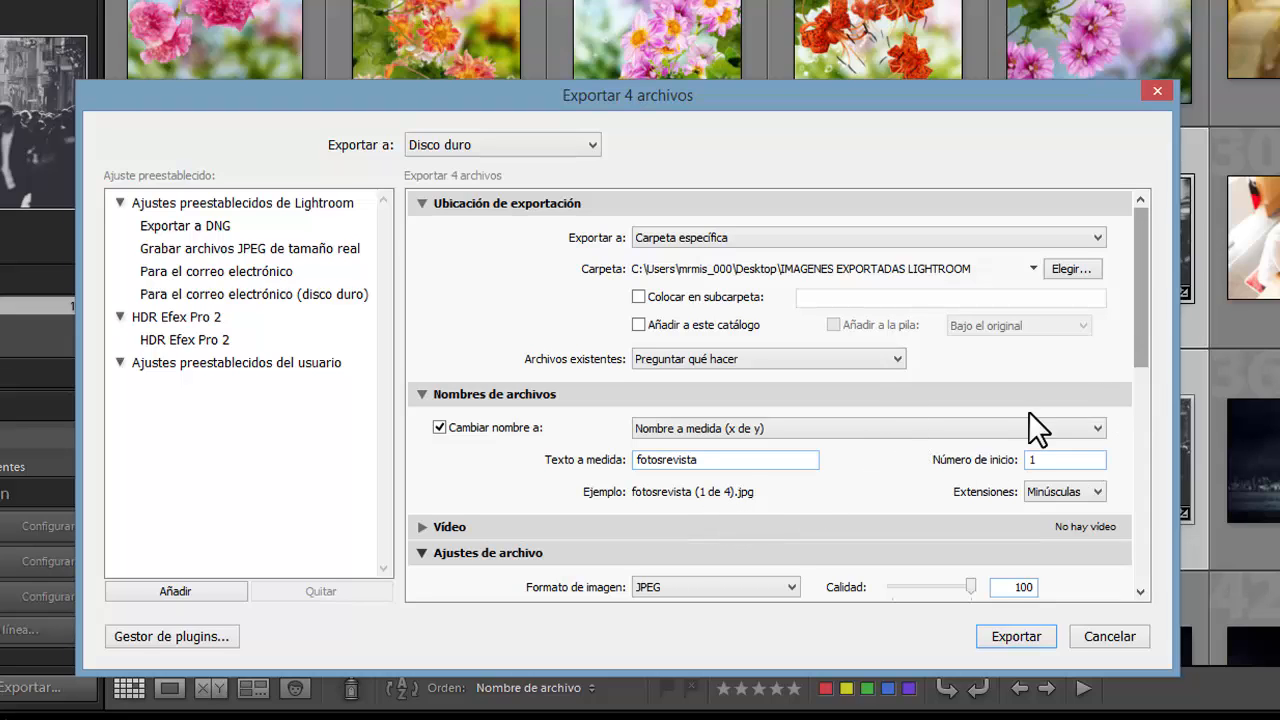
# Step: Open the filename template editor for the custom naming, look over its insertable fields, and cancel it
pyautogui.click(1000, 430)
pyautogui.click(676, 648)
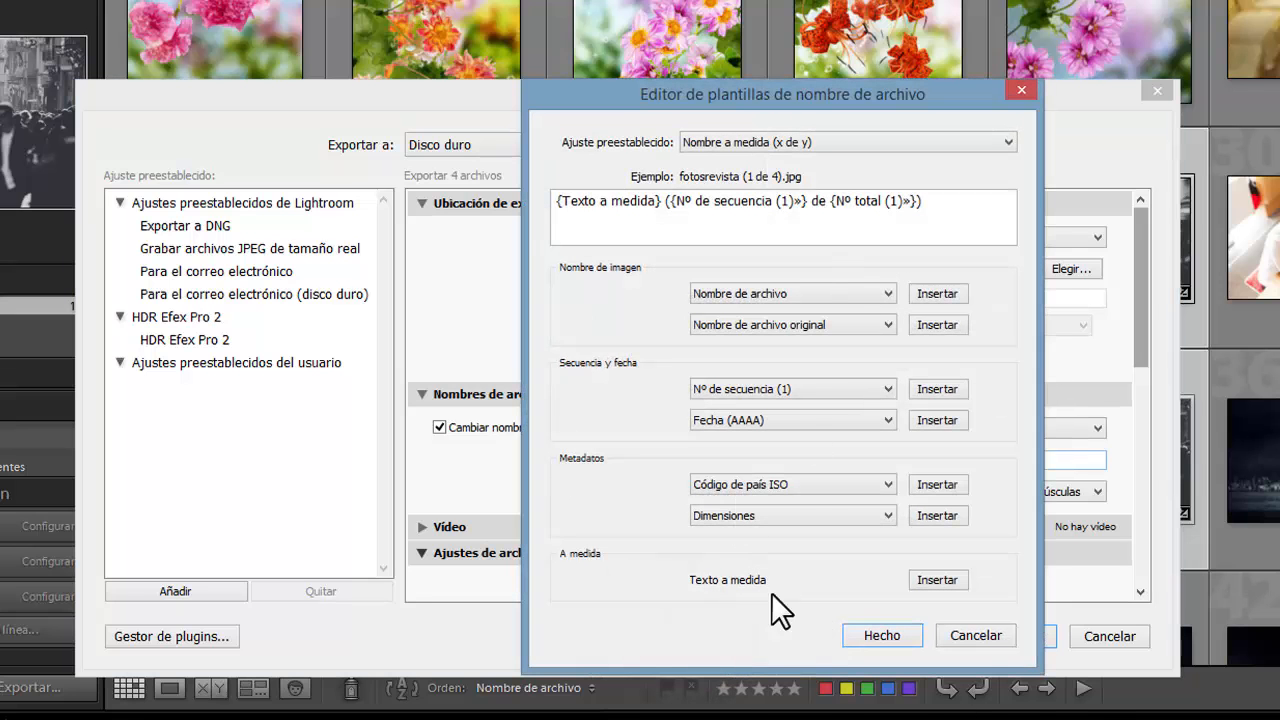
pyautogui.click(976, 633)
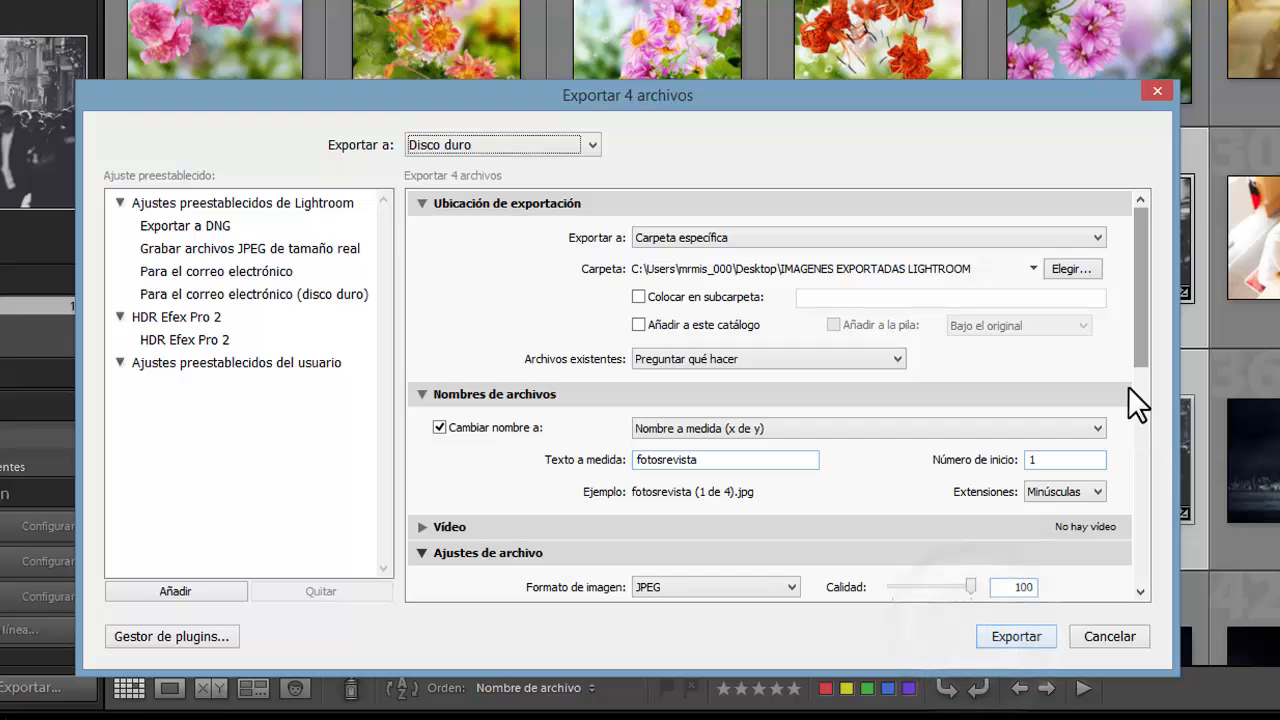
# Step: Toggle Enfoque para off and back on in the output sharpening settings
pyautogui.moveTo(1145, 353); pyautogui.dragTo(1146, 455)
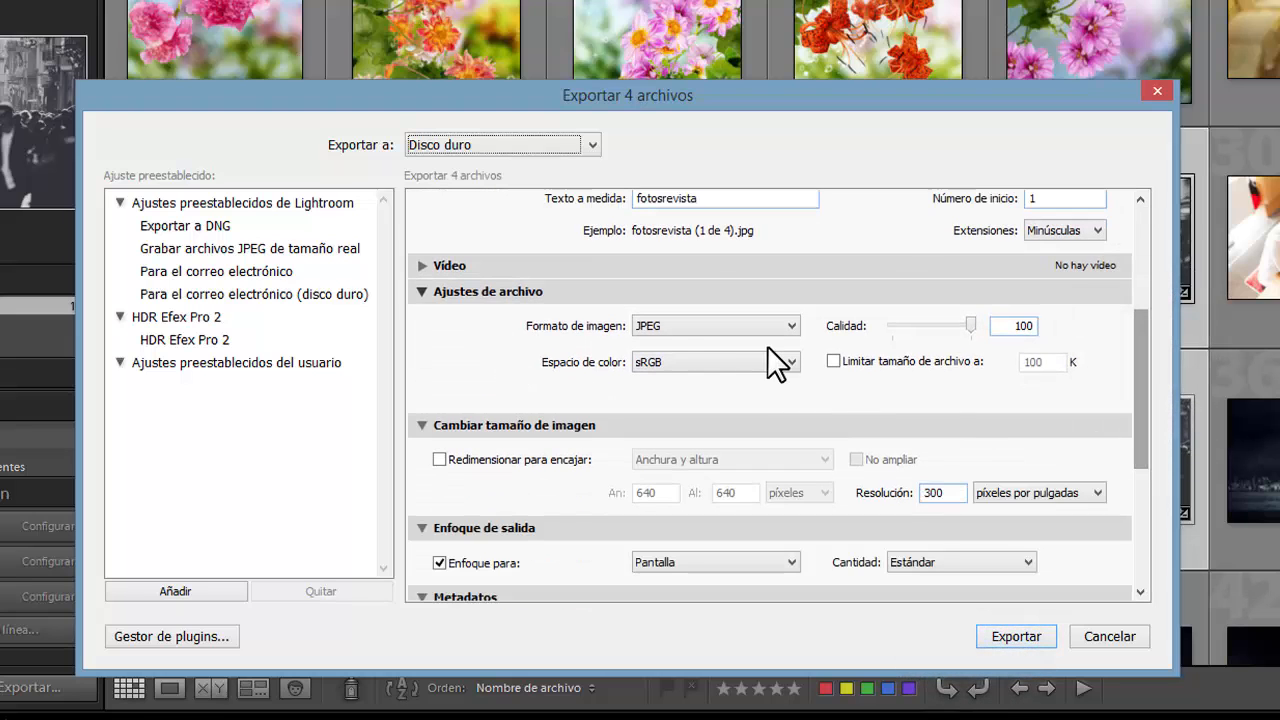
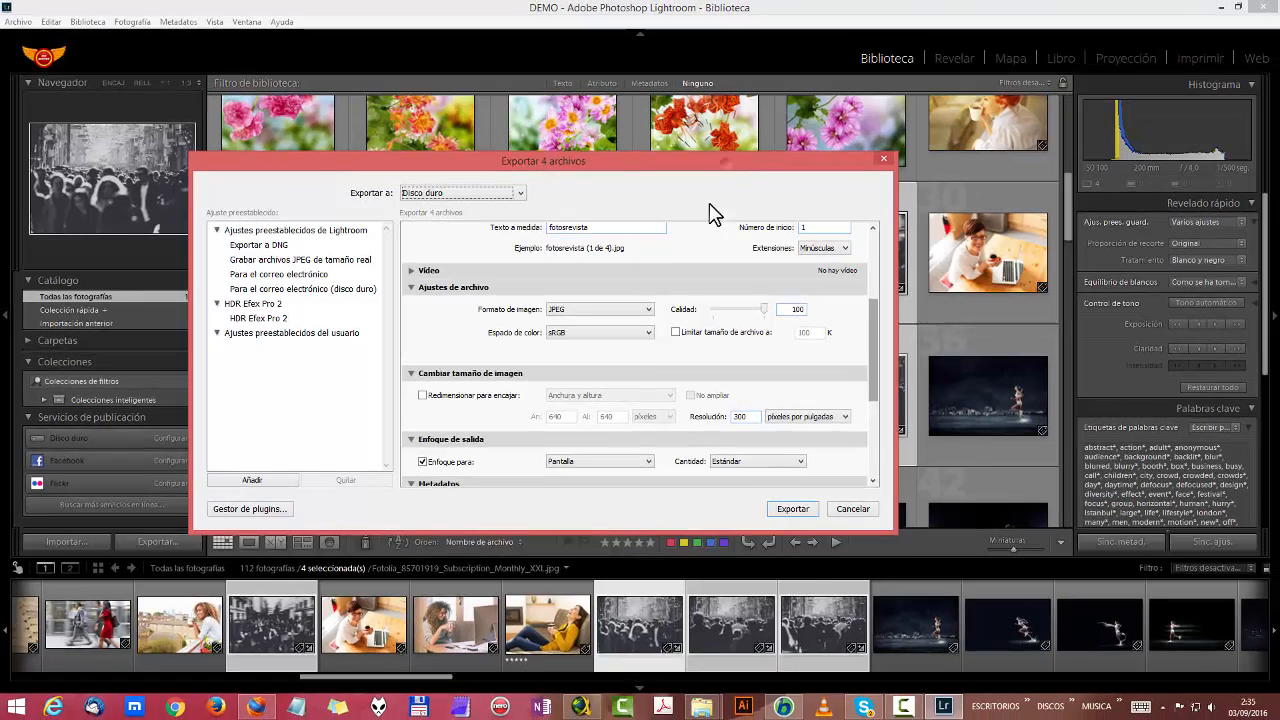
pyautogui.moveTo(776, 162); pyautogui.dragTo(514, 359)
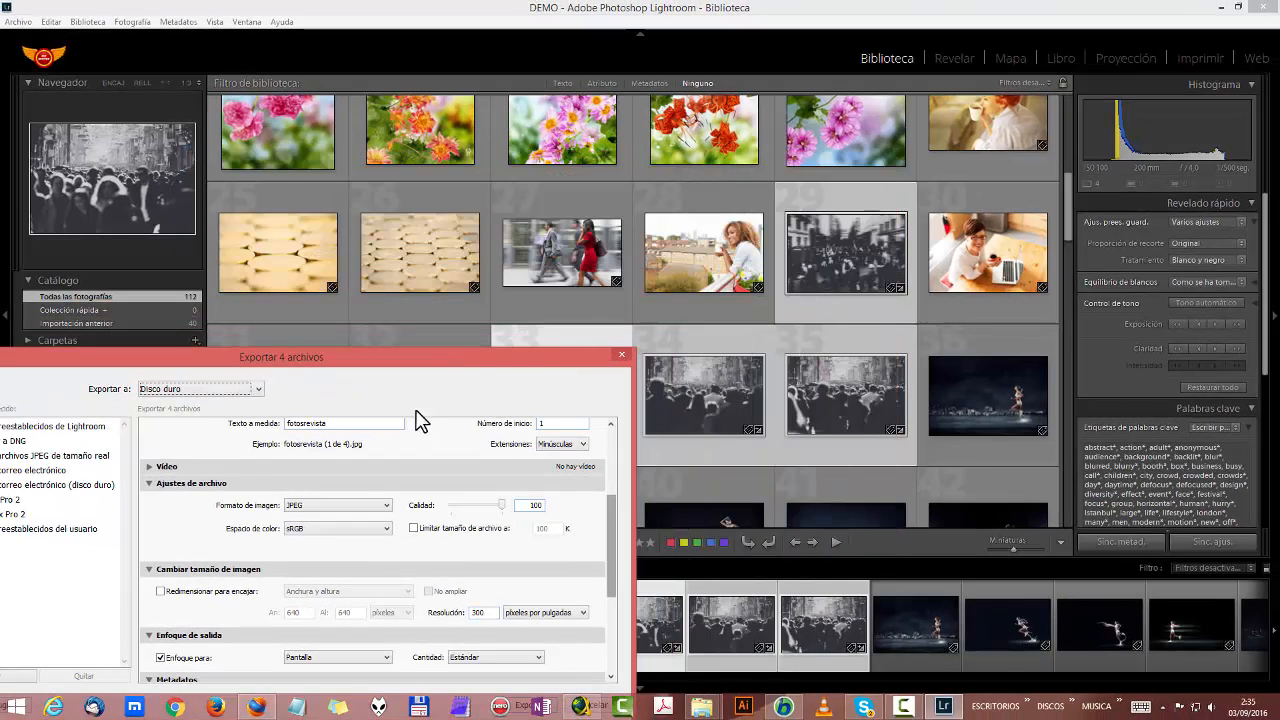
pyautogui.moveTo(450, 358); pyautogui.dragTo(850, 133)
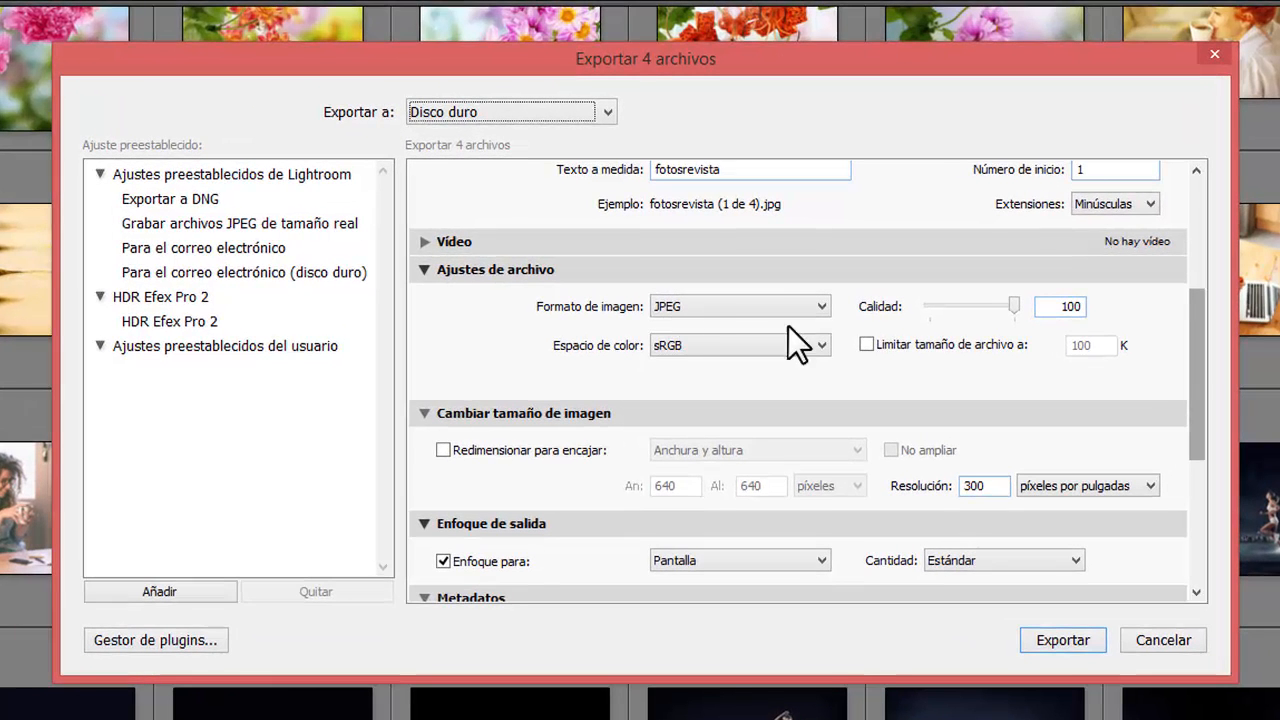
pyautogui.moveTo(1195, 396); pyautogui.dragTo(1205, 490)
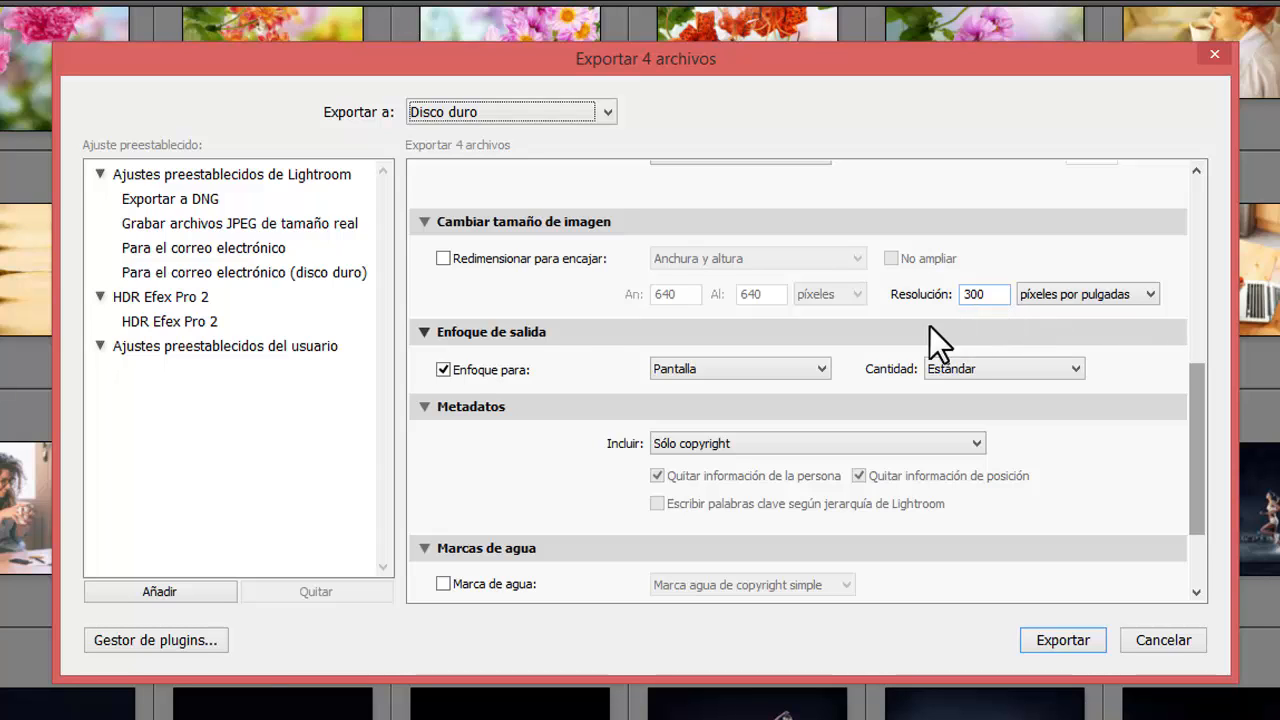
pyautogui.click(444, 372)
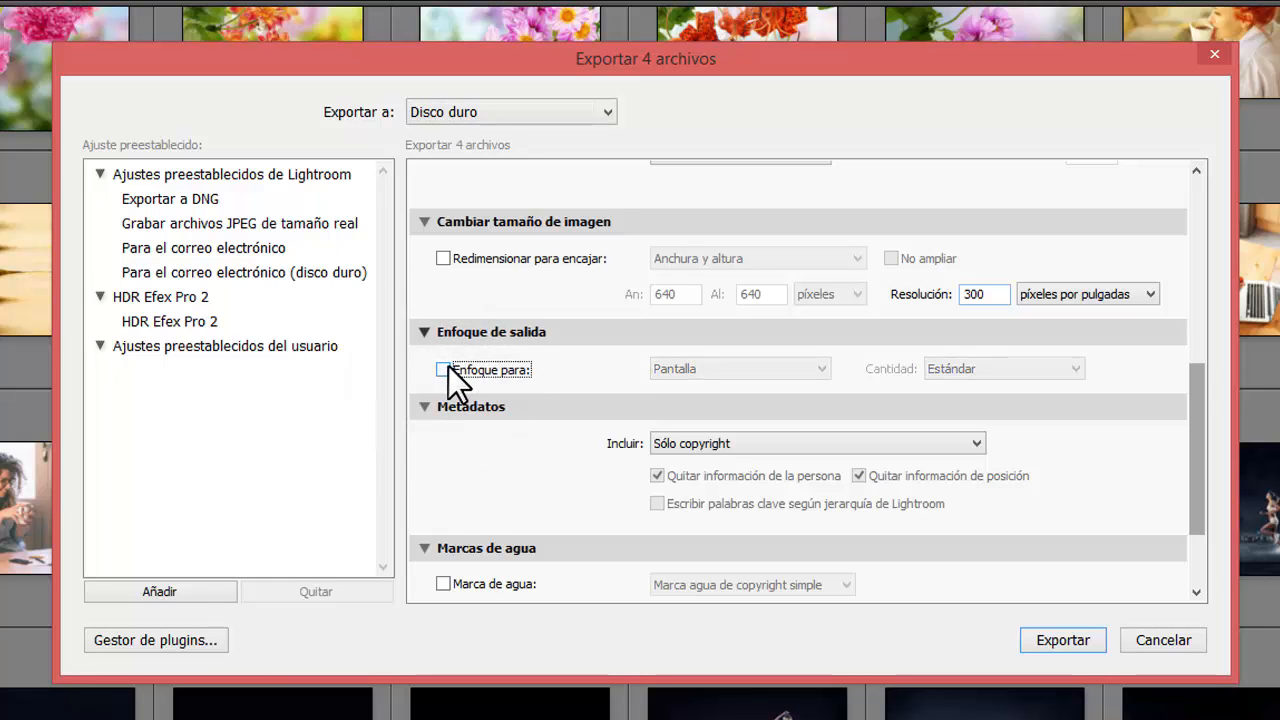
pyautogui.click(446, 368)
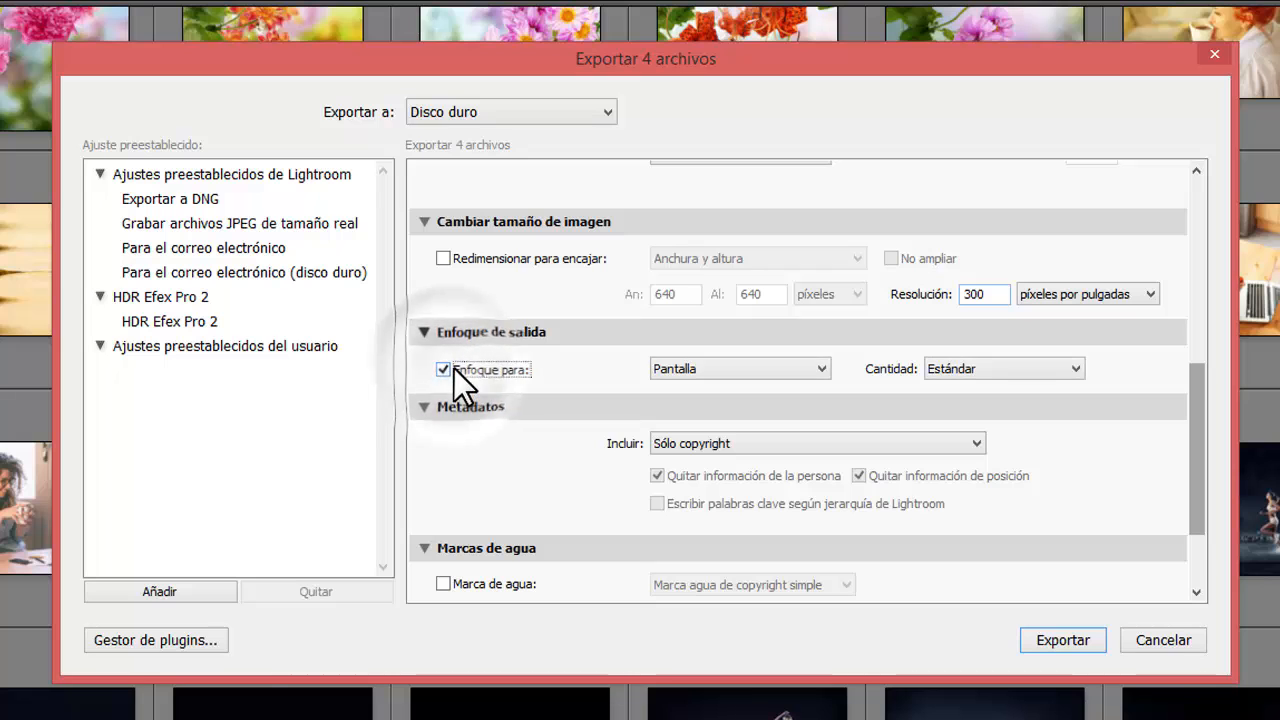
pyautogui.click(447, 373)
pyautogui.click(447, 373)
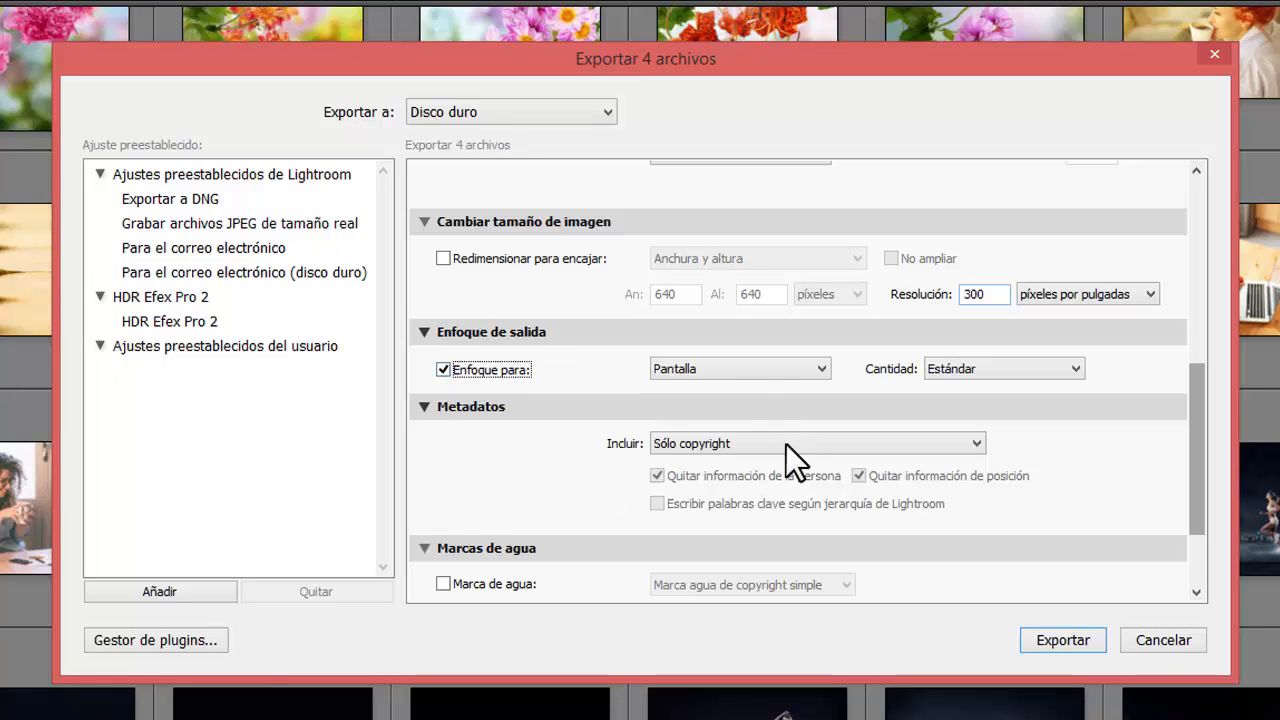
# Step: Try the Papel mate, Papel brillo and Pantalla sharpening targets, ending on Papel brillo
pyautogui.click(756, 371)
pyautogui.click(736, 421)
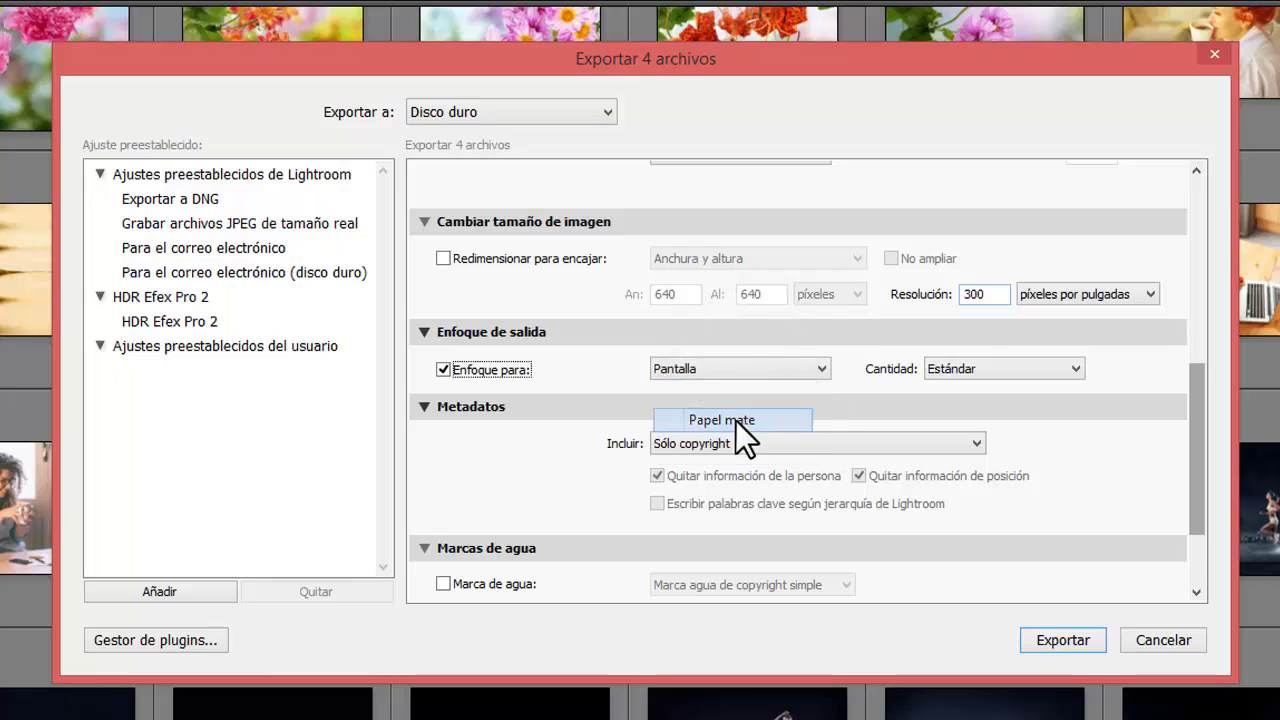
pyautogui.click(668, 369)
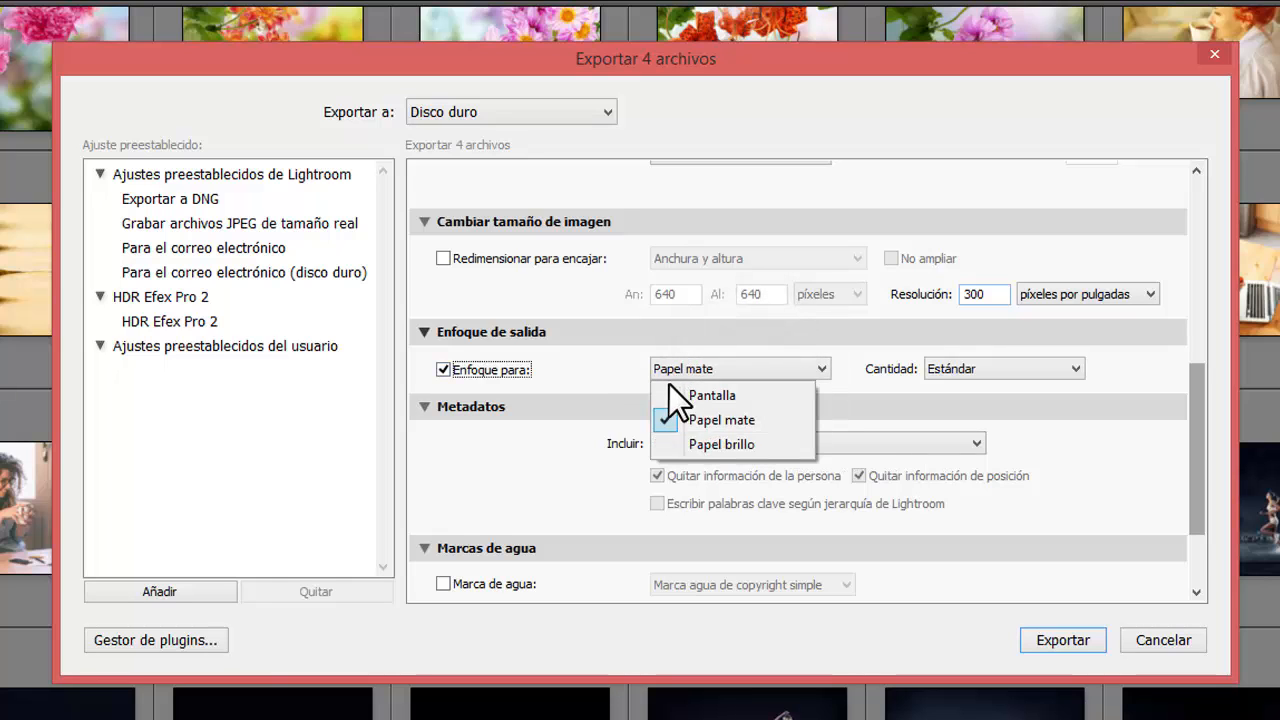
pyautogui.click(683, 447)
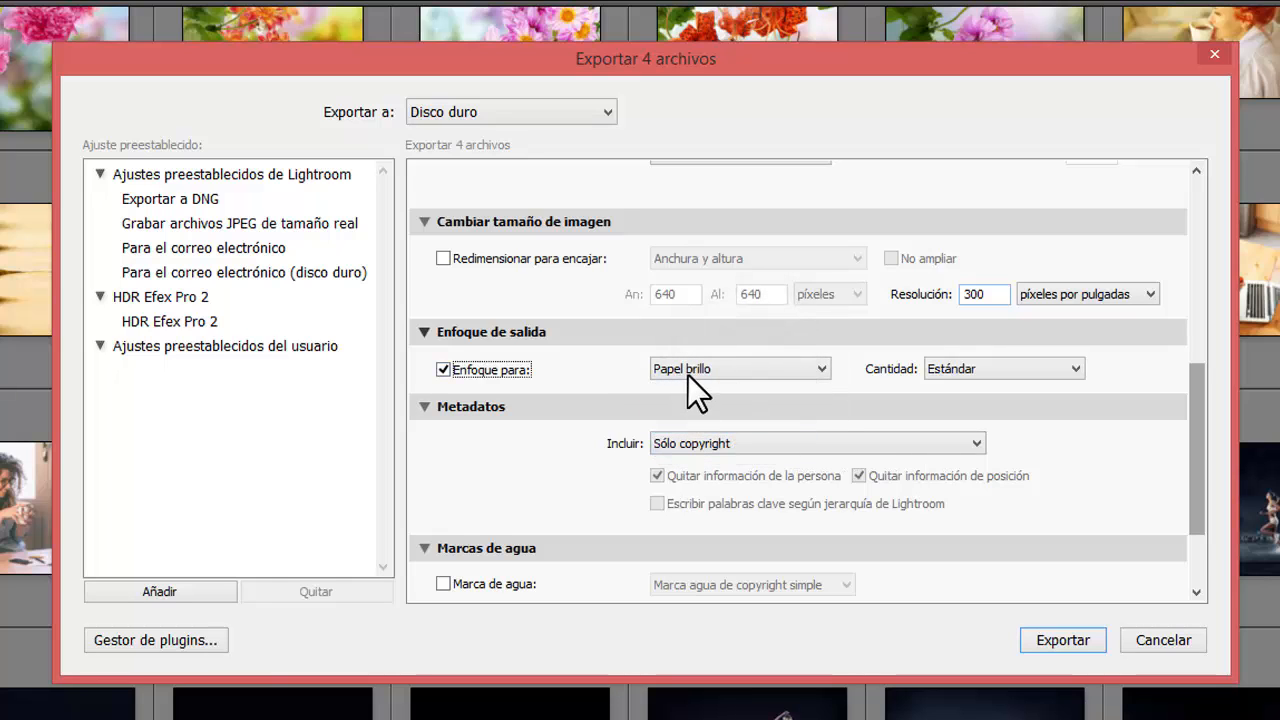
pyautogui.click(690, 366)
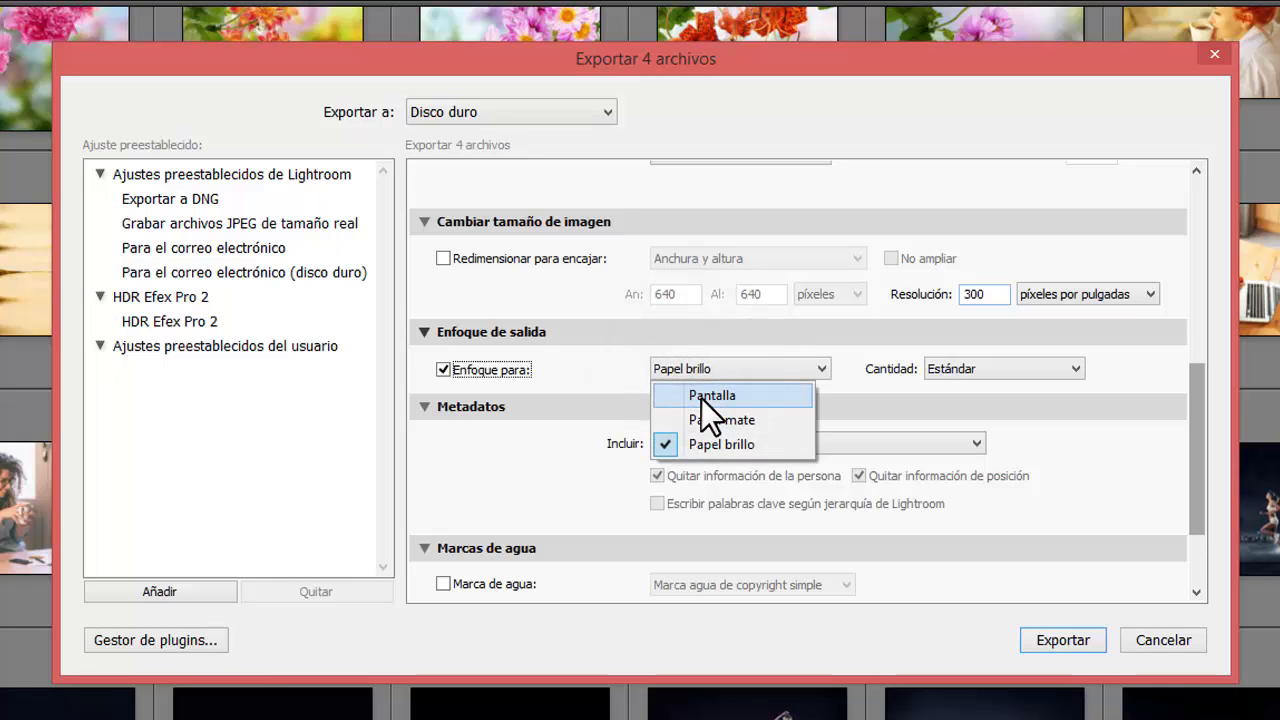
pyautogui.click(701, 396)
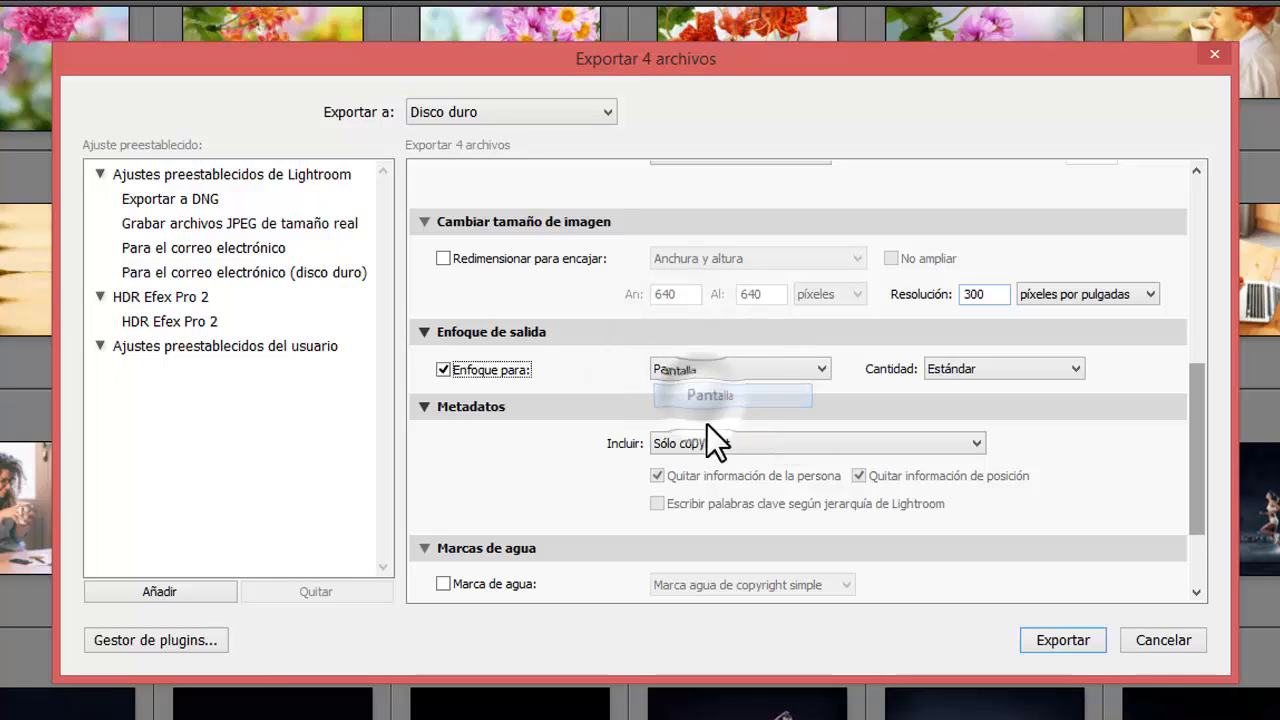
pyautogui.click(709, 362)
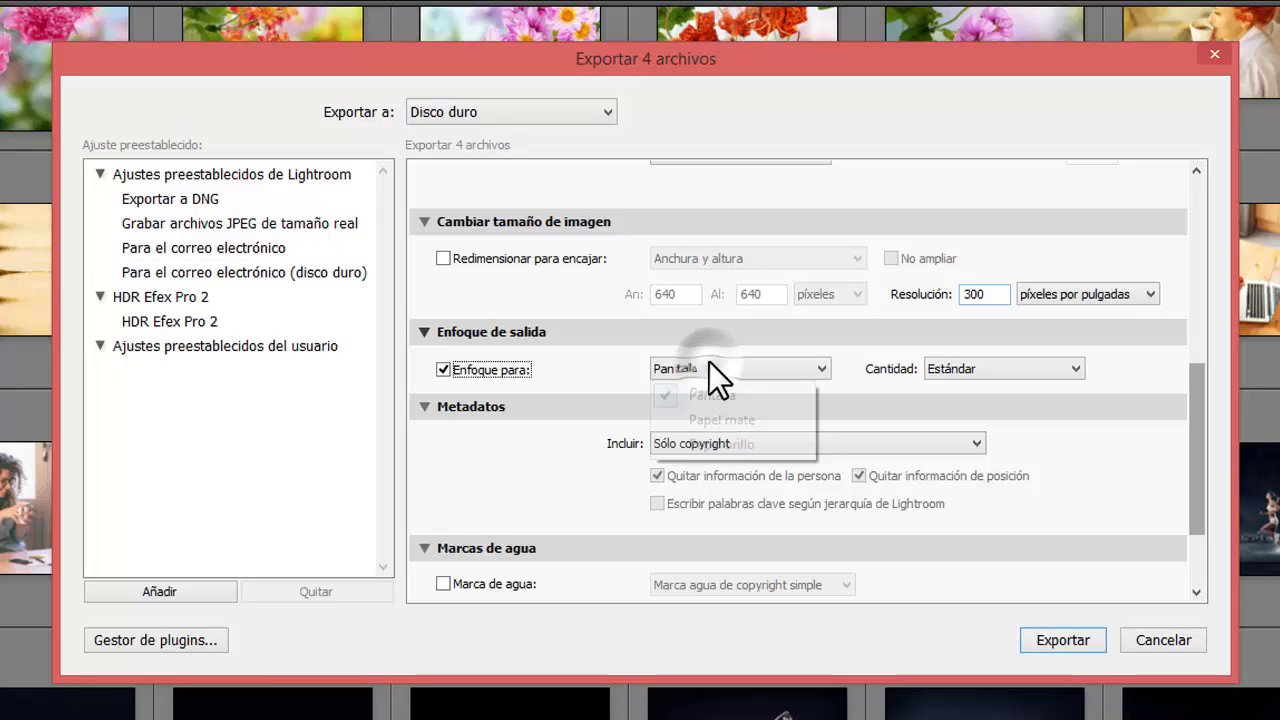
pyautogui.click(730, 443)
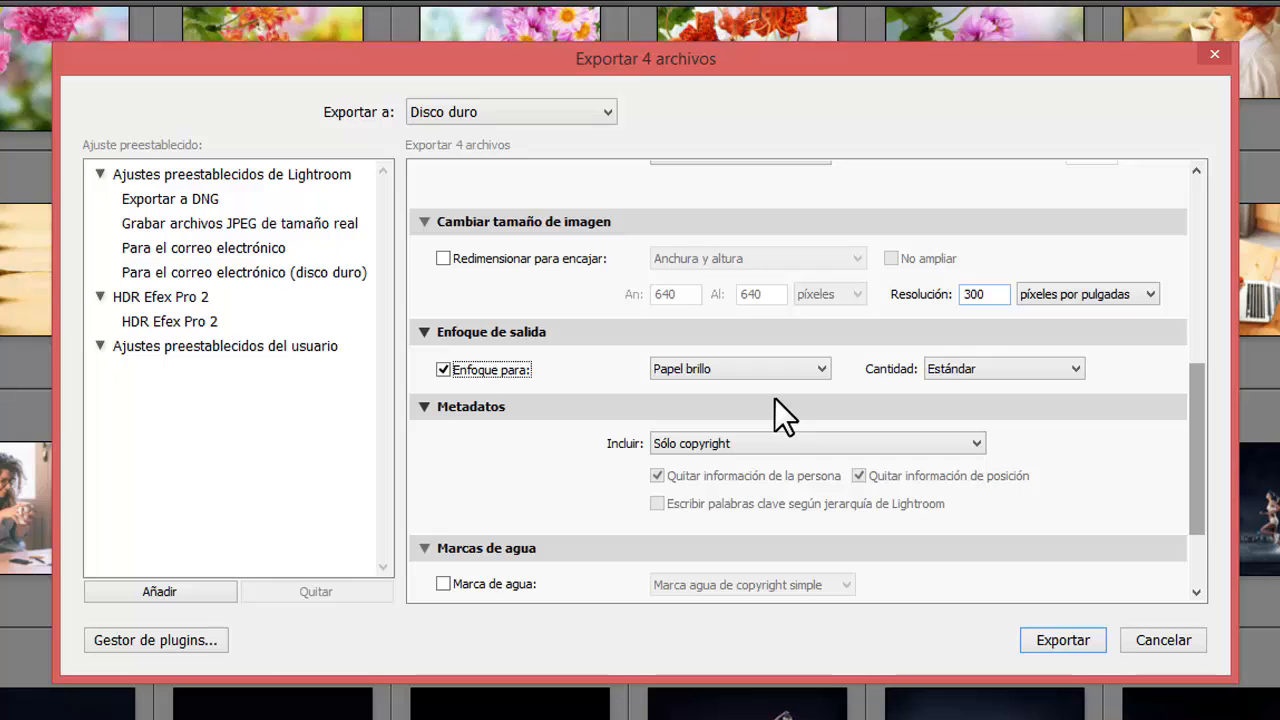
# Step: Try another output sharpening amount and return Cantidad to Estándar
pyautogui.click(1002, 368)
pyautogui.click(974, 450)
pyautogui.click(956, 370)
pyautogui.click(952, 419)
# Step: Set the sharpening target to Pantalla and disable Enfoque para so the photos export without output sharpening
pyautogui.click(750, 367)
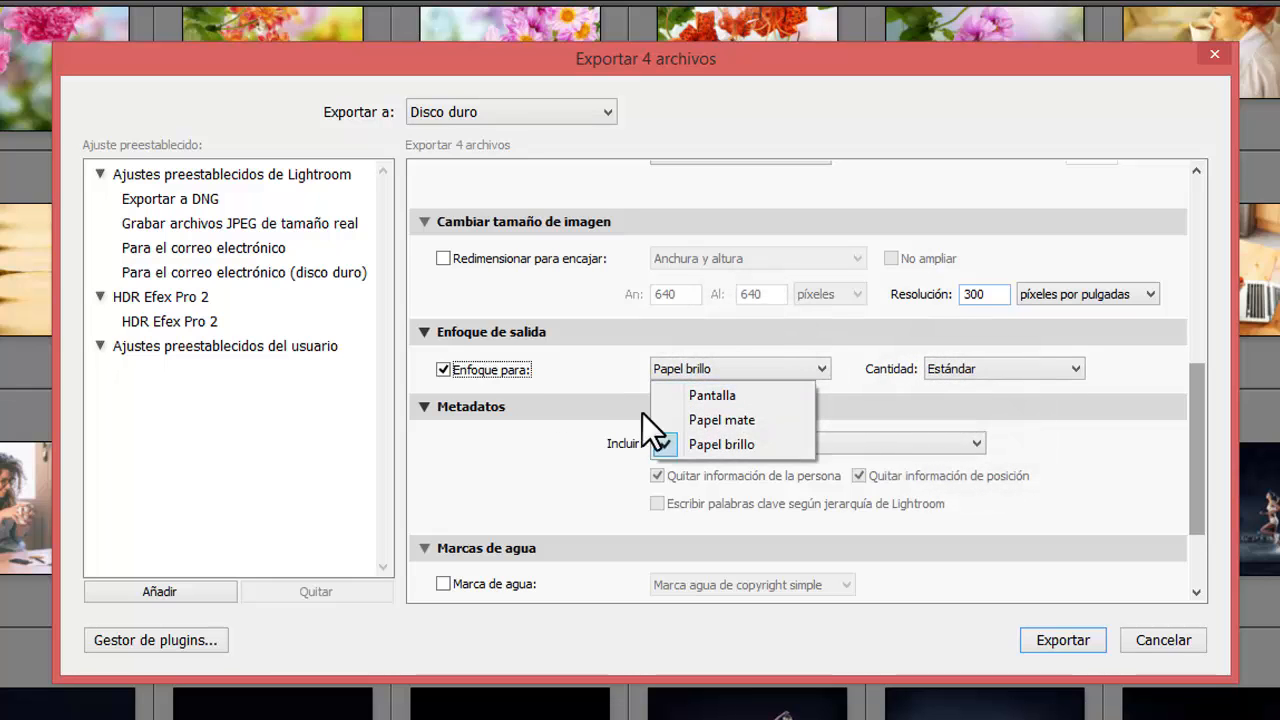
pyautogui.click(722, 397)
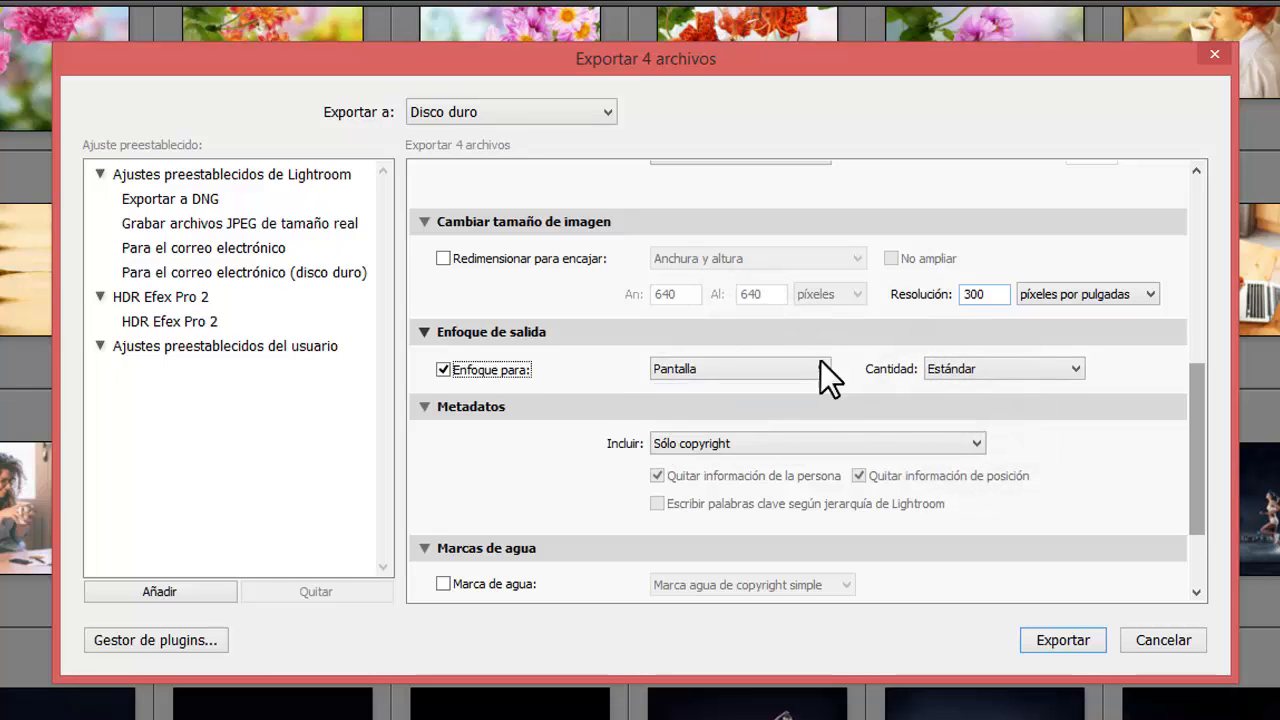
pyautogui.click(440, 372)
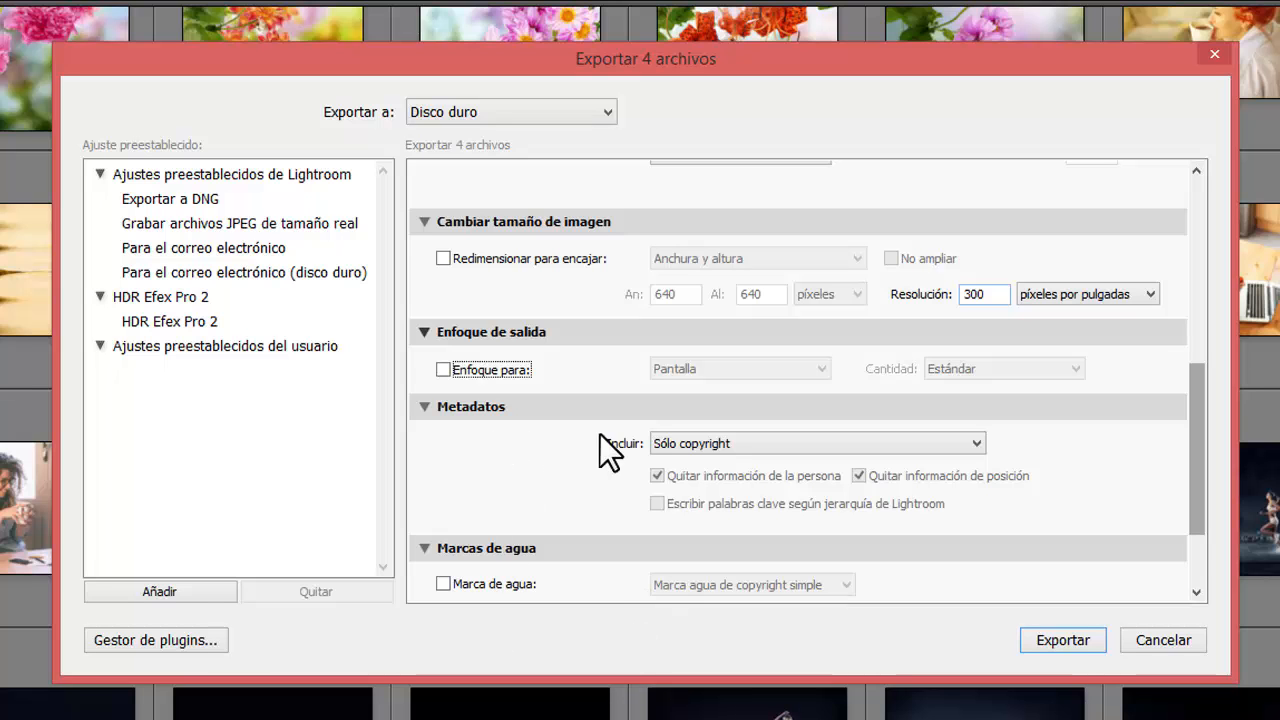
# Step: Set the file naming template back to Nombre a medida (x de y)
pyautogui.scroll(-1, 739, 429)
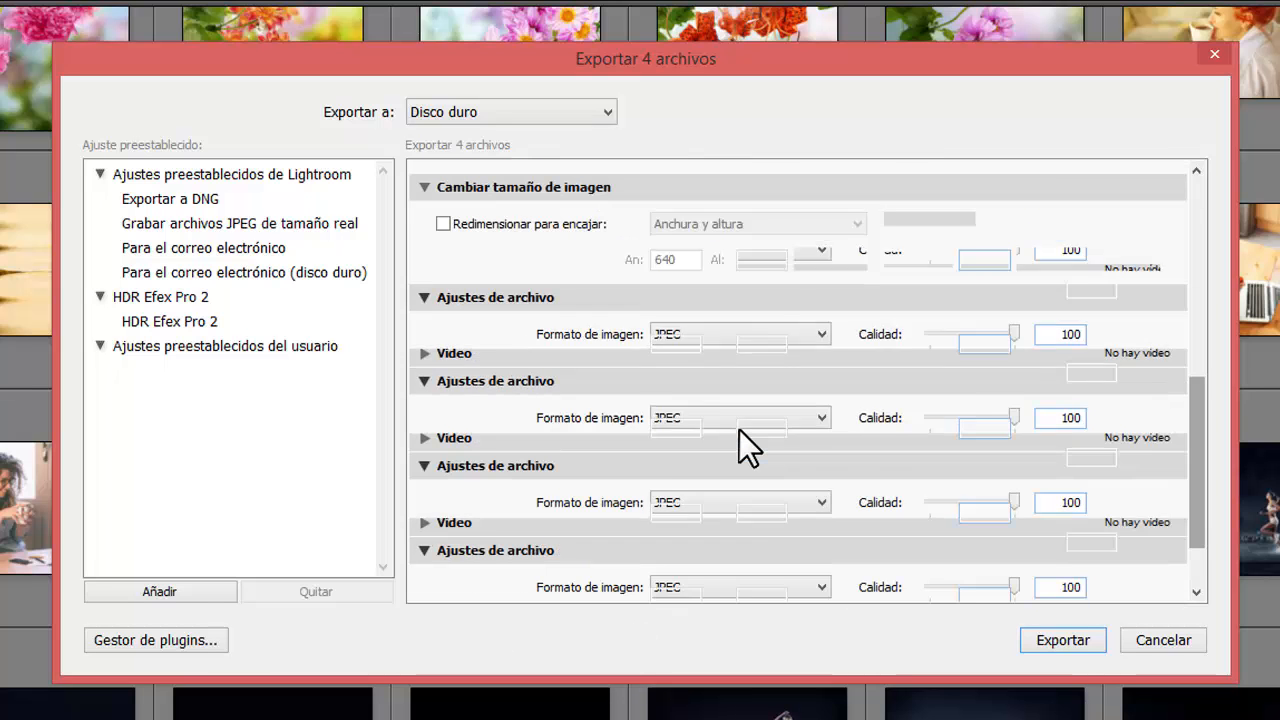
pyautogui.scroll(5, 739, 429)
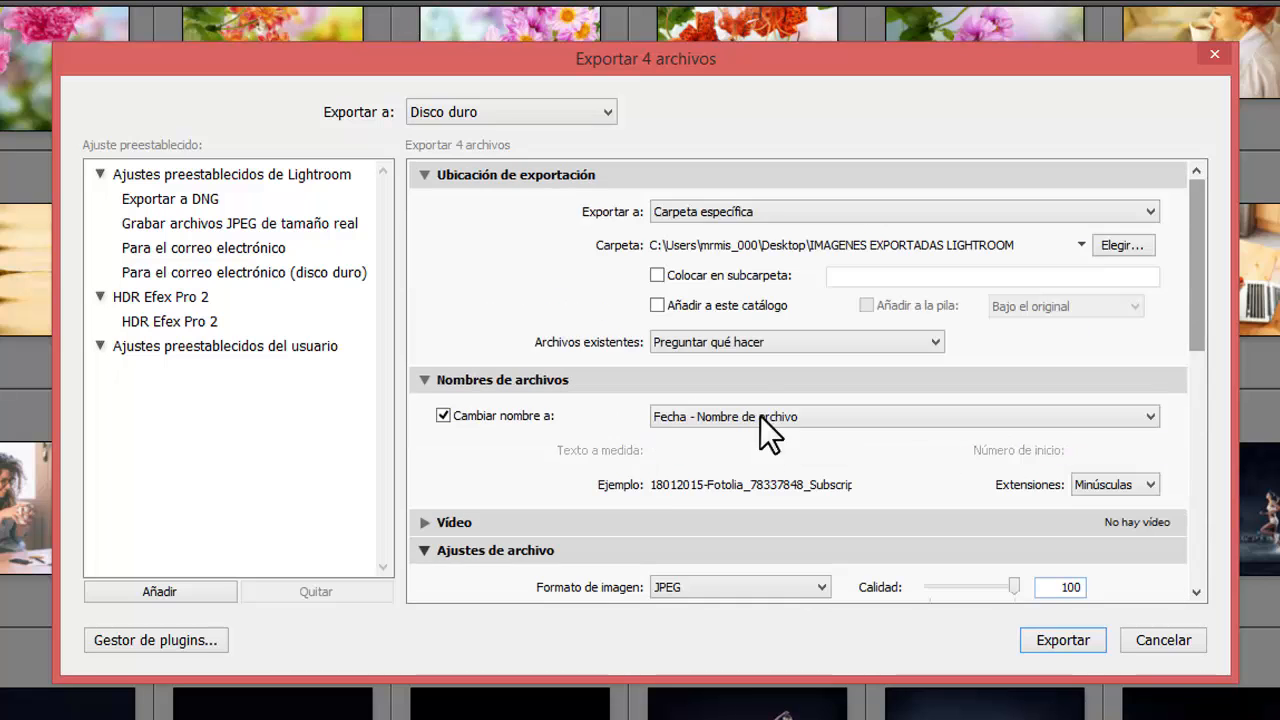
pyautogui.scroll(-5, 1075, 304)
pyautogui.scroll(5, 1075, 304)
pyautogui.click(874, 411)
pyautogui.click(805, 500)
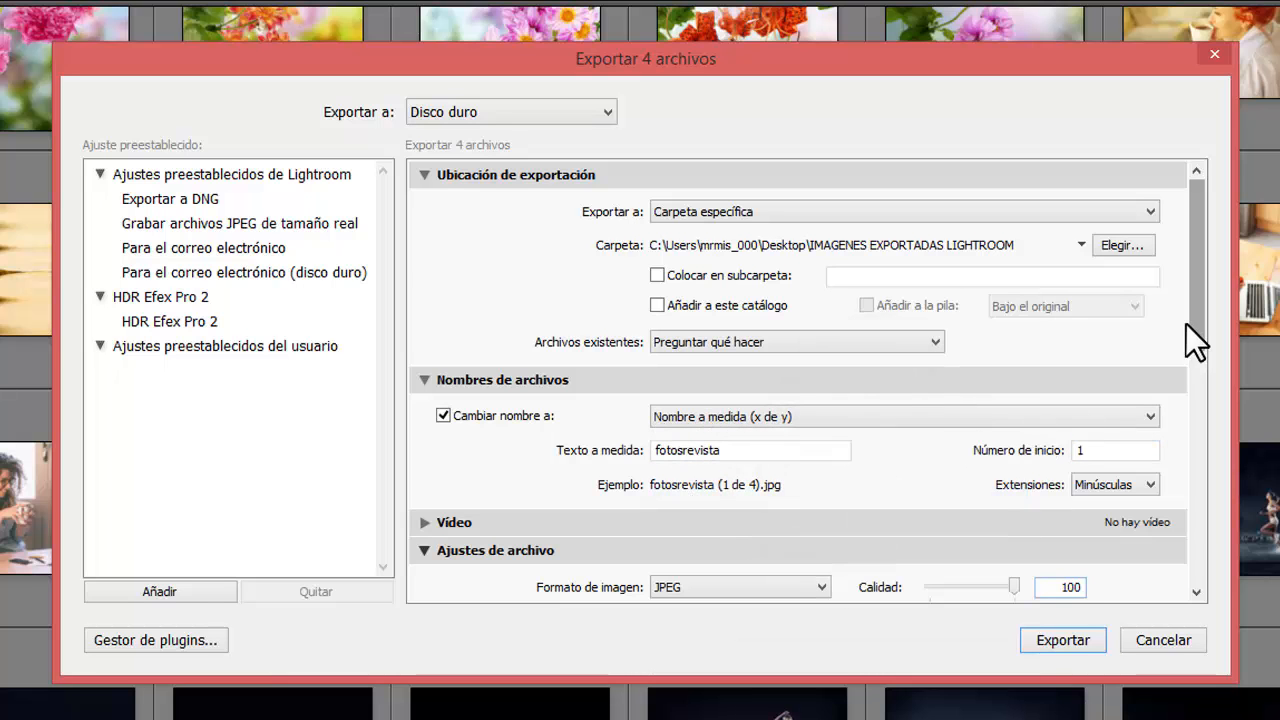
# Step: Review the available image formats in Ajustes de archivo and keep JPEG
pyautogui.moveTo(1203, 320); pyautogui.dragTo(1202, 440)
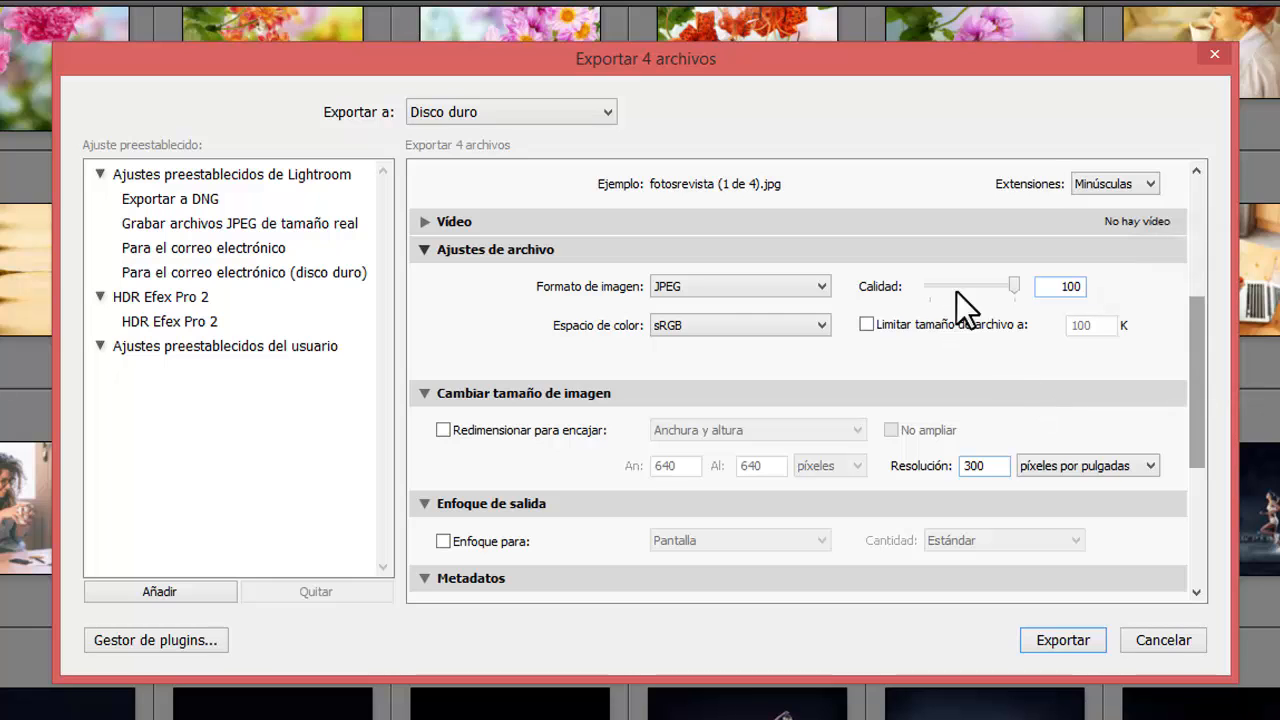
pyautogui.click(707, 286)
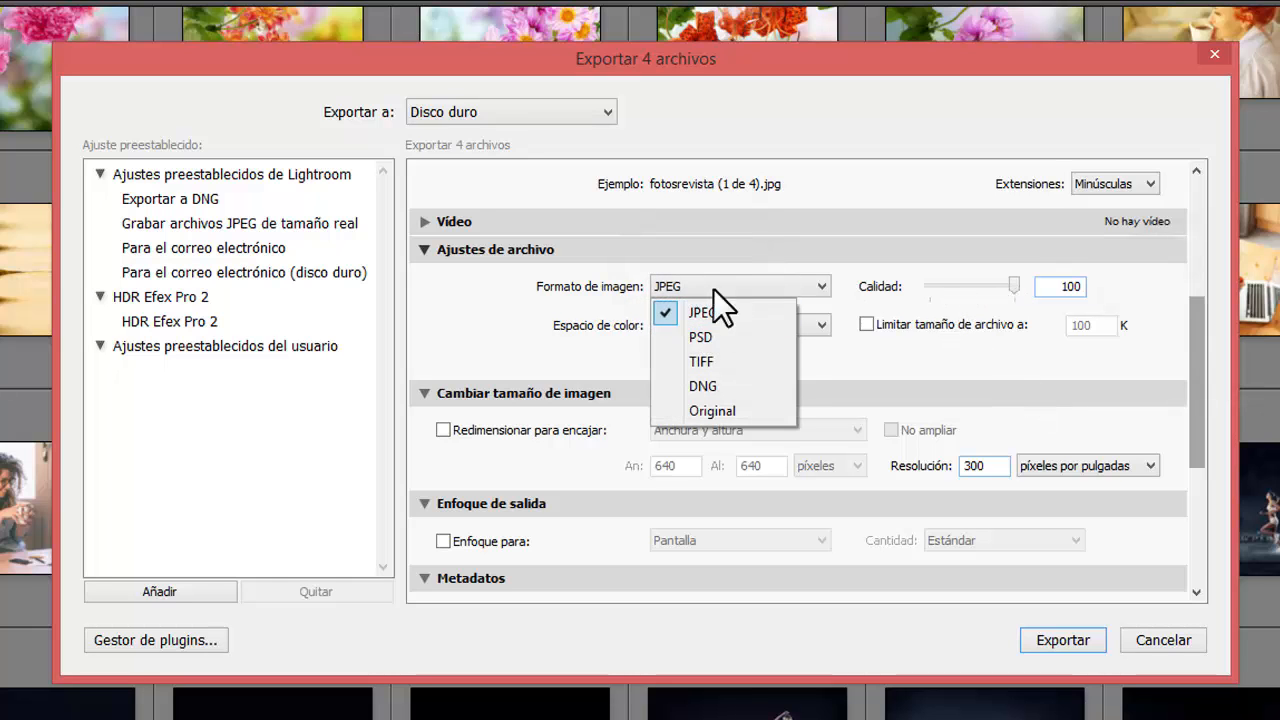
pyautogui.click(515, 307)
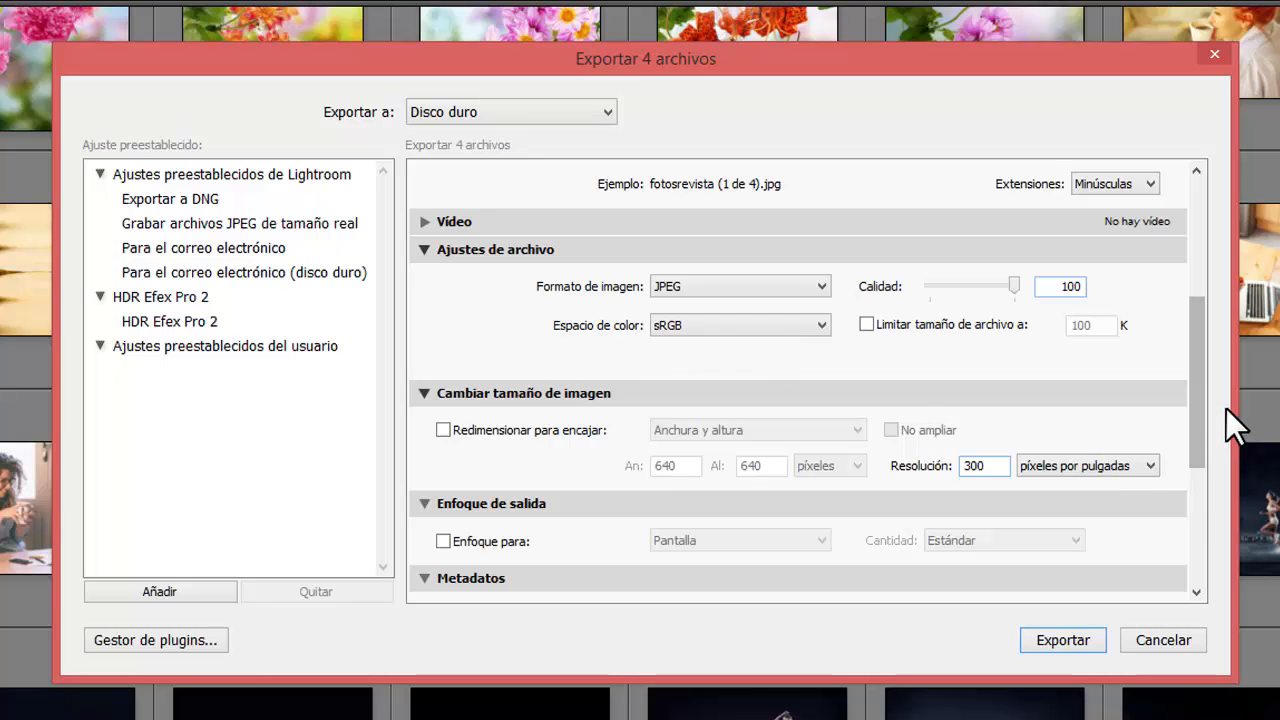
# Step: Check the remaining resolution, metadata, watermark and post-processing settings and export the four selected photos
pyautogui.moveTo(1200, 415); pyautogui.dragTo(1200, 496)
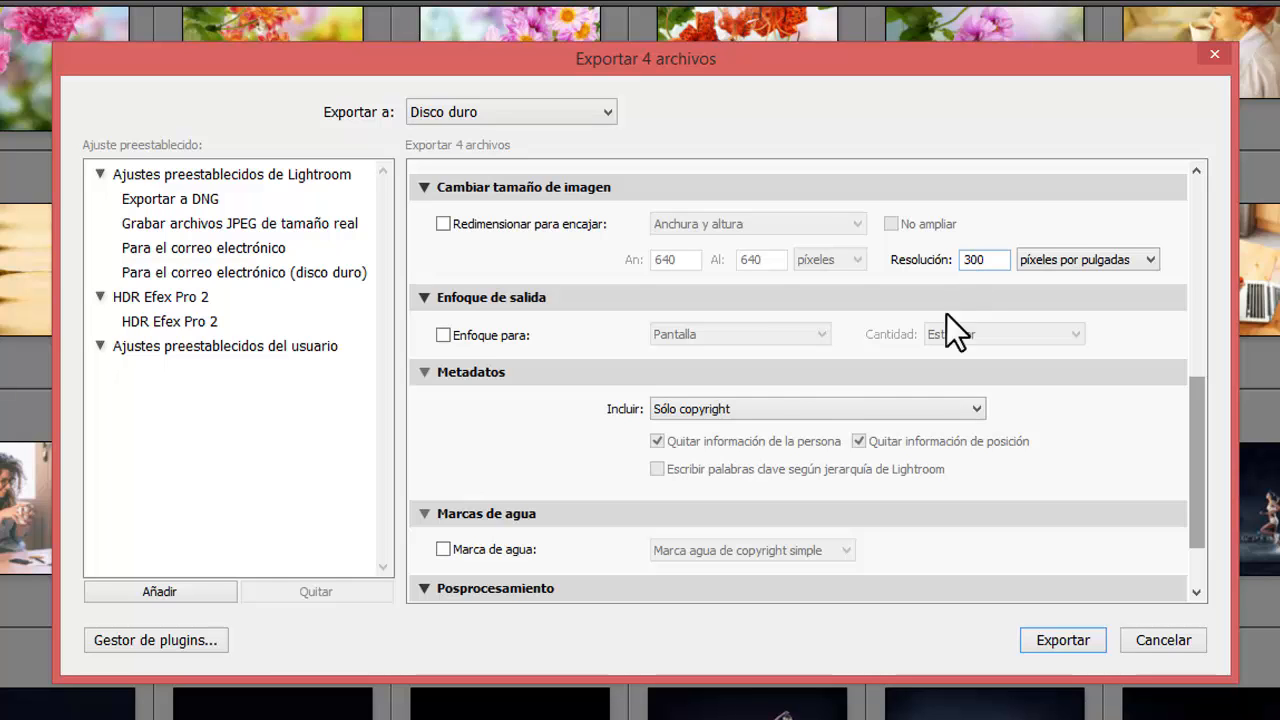
pyautogui.moveTo(1202, 497); pyautogui.dragTo(1202, 539)
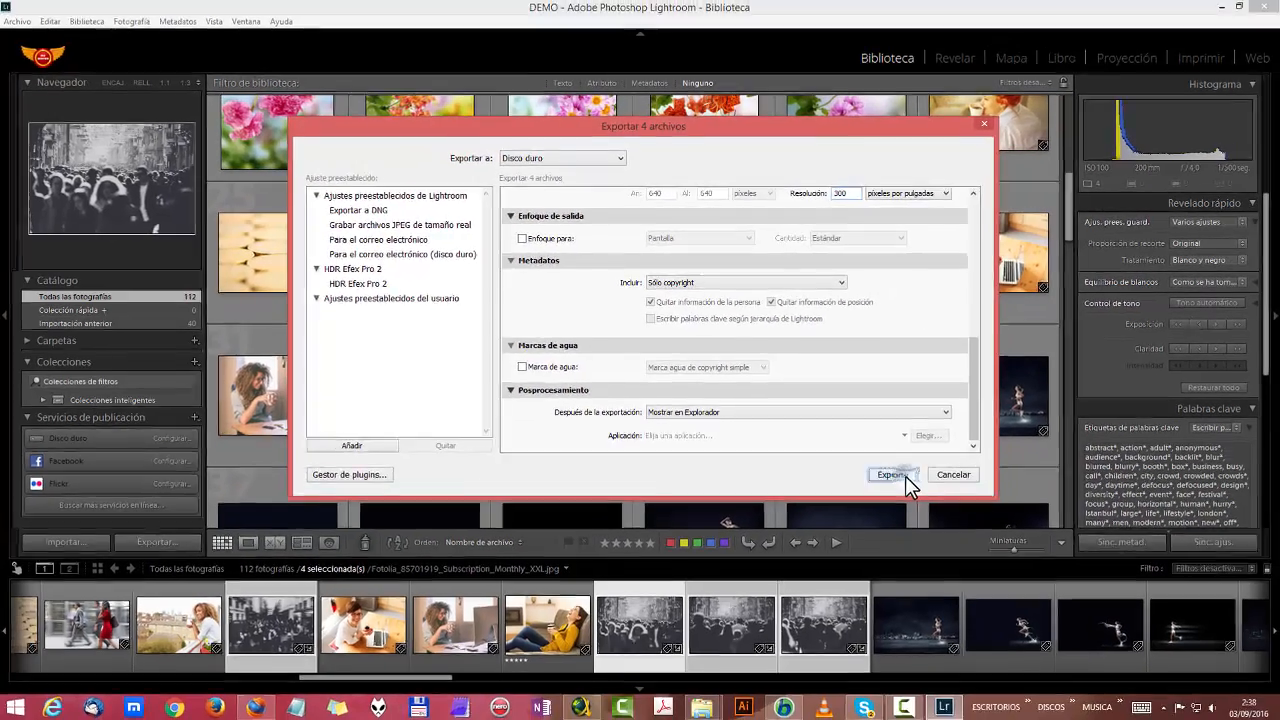
pyautogui.click(1015, 580)
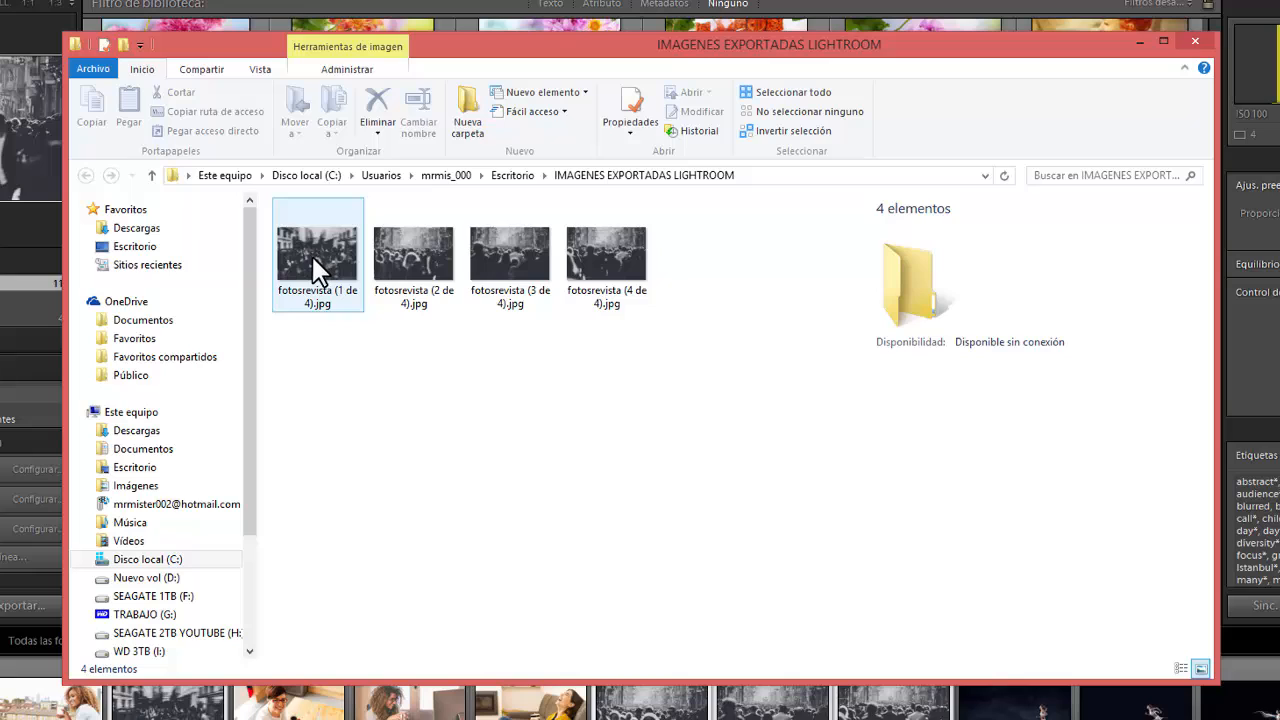
# Step: Open the first exported fotosrevista JPEG and browse through all four images in the photo viewer
pyautogui.click(312, 256)
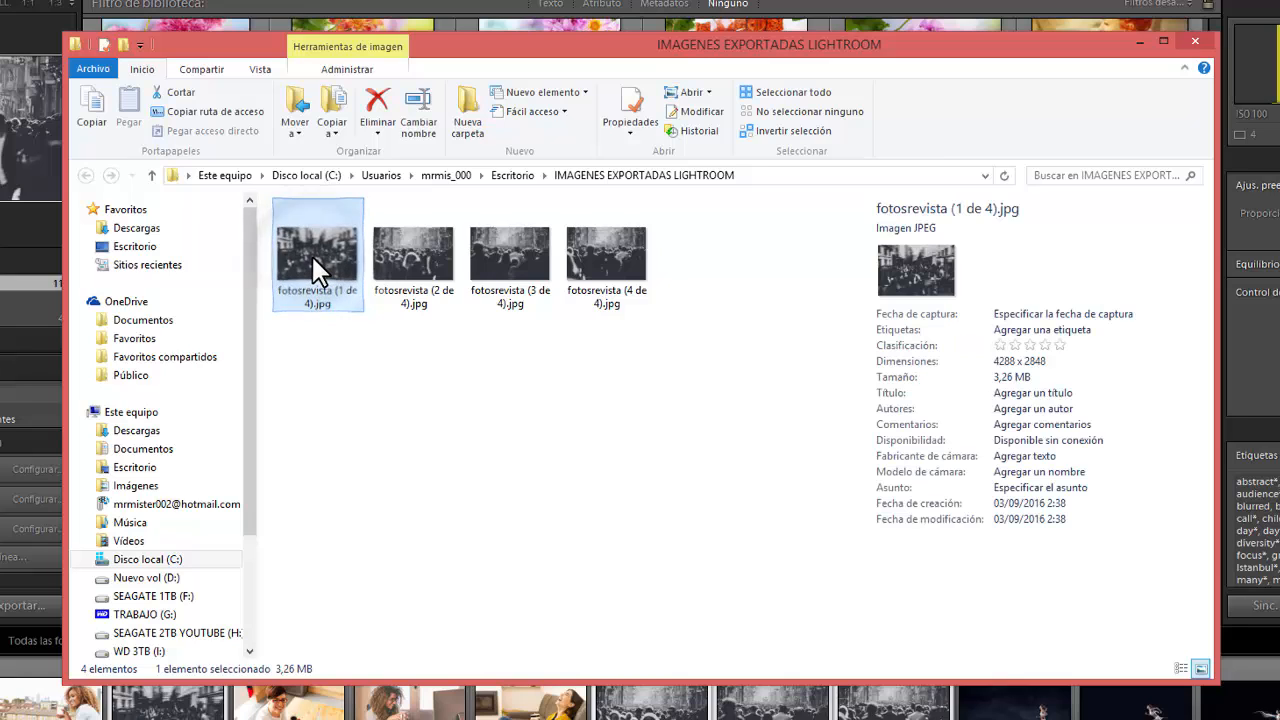
pyautogui.doubleClick(311, 254)
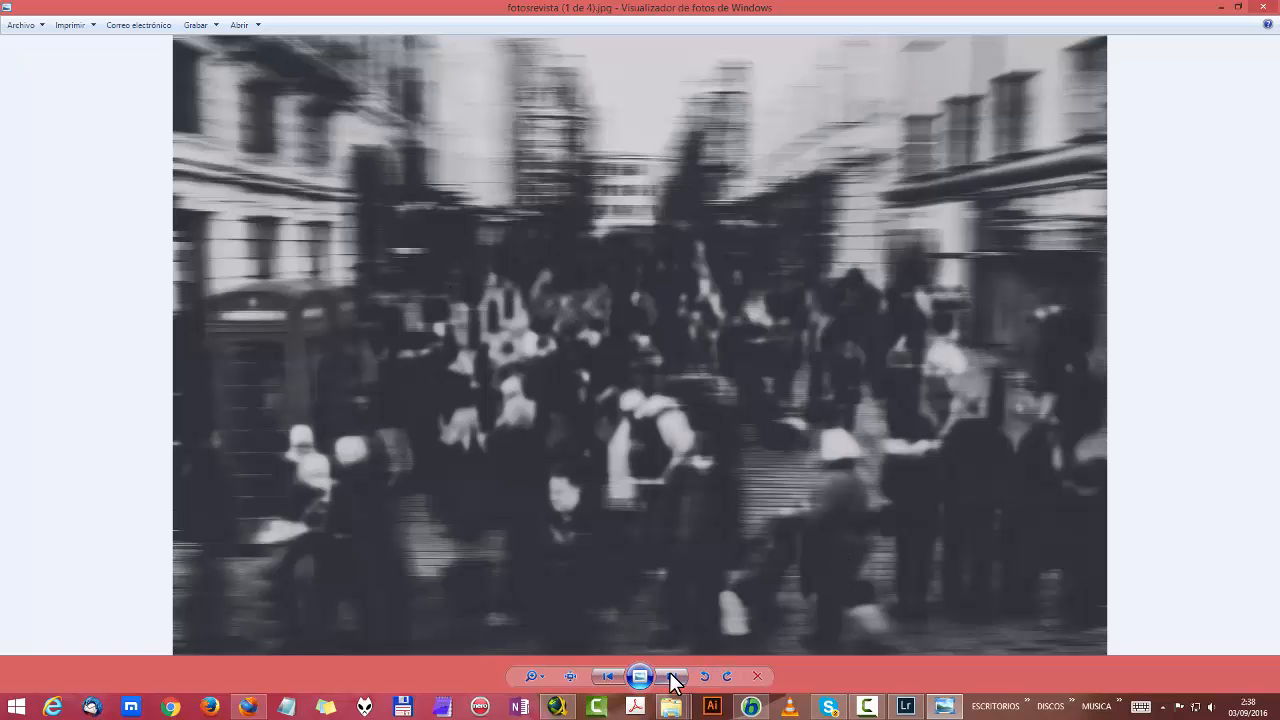
pyautogui.click(672, 677)
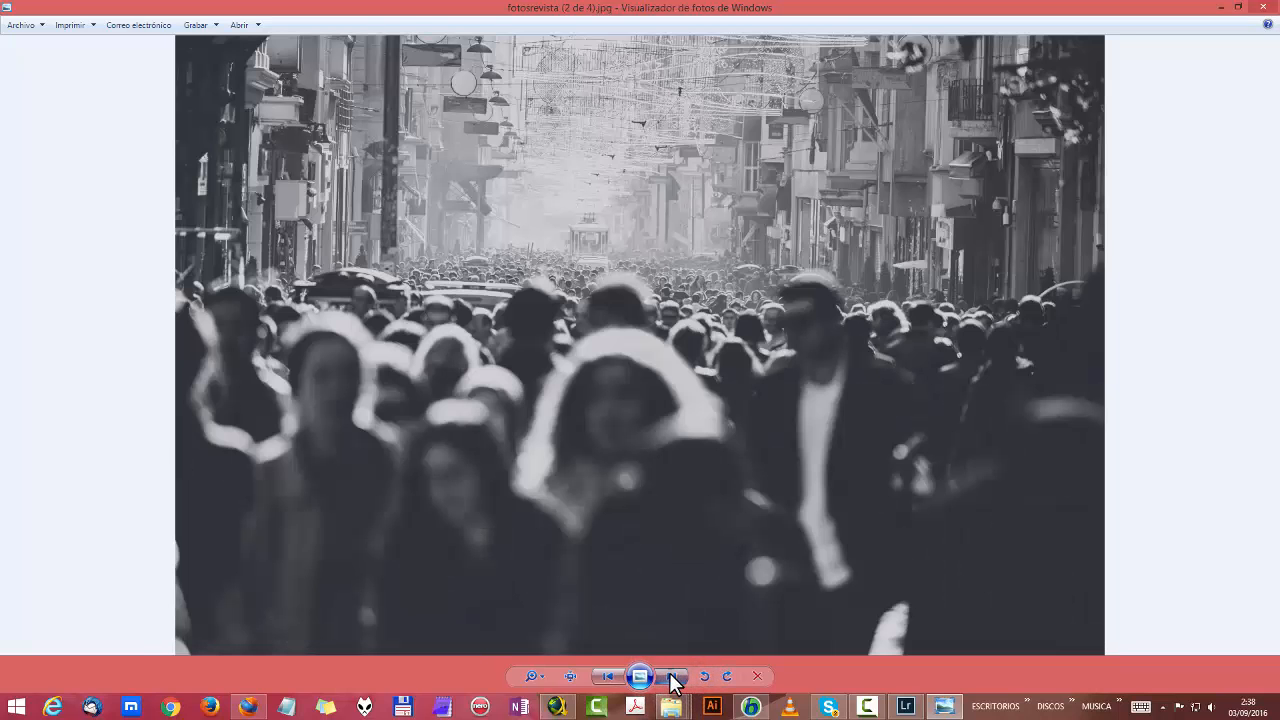
pyautogui.click(672, 677)
pyautogui.click(672, 677)
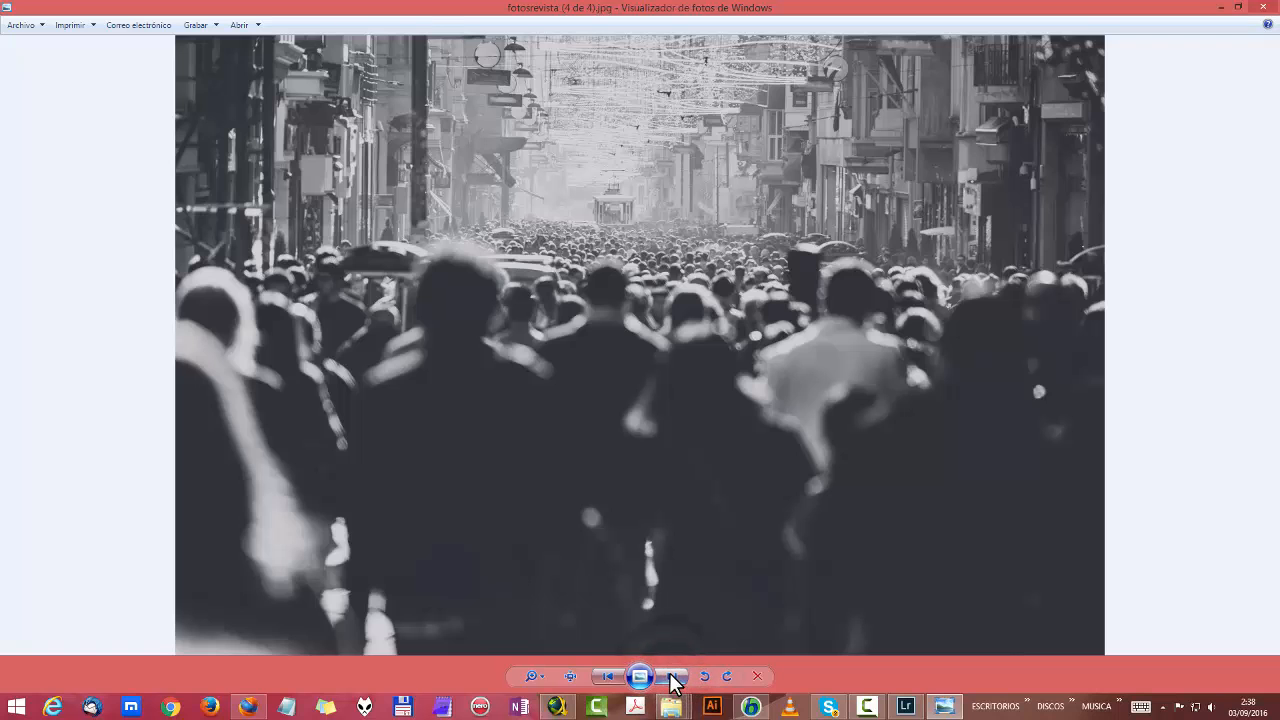
pyautogui.click(672, 677)
pyautogui.click(672, 677)
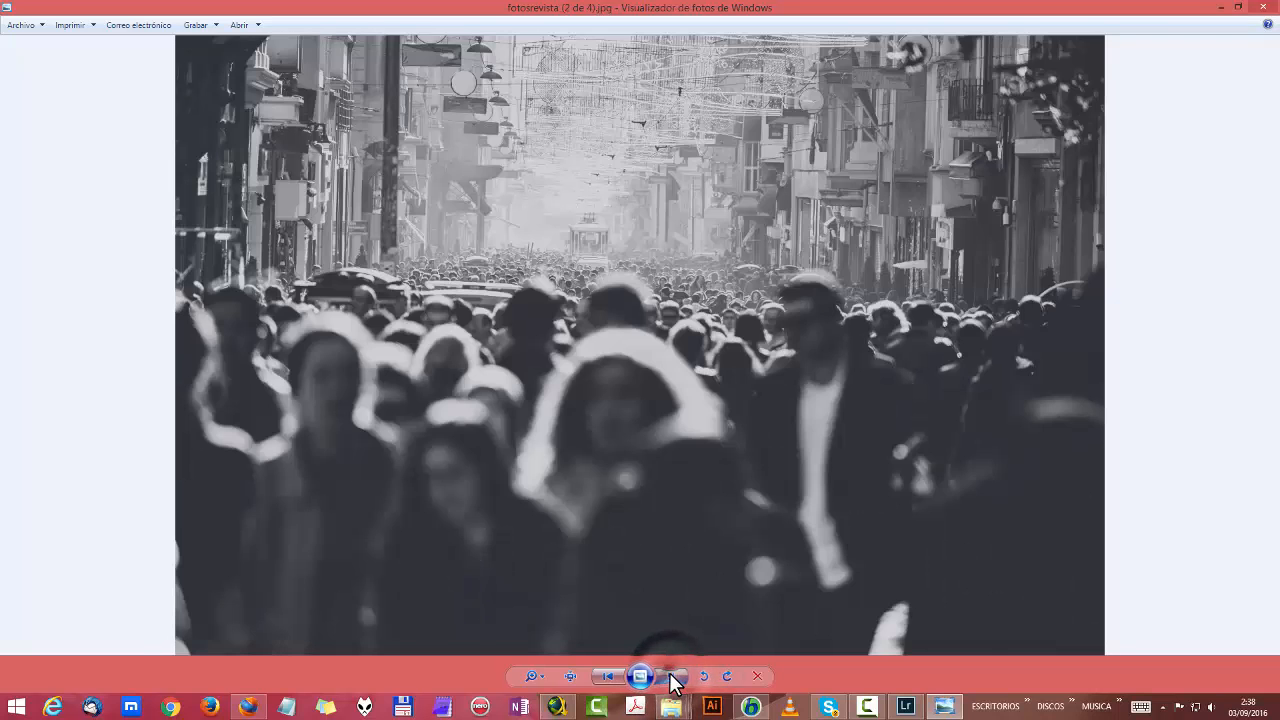
pyautogui.click(672, 677)
pyautogui.click(672, 677)
pyautogui.click(672, 677)
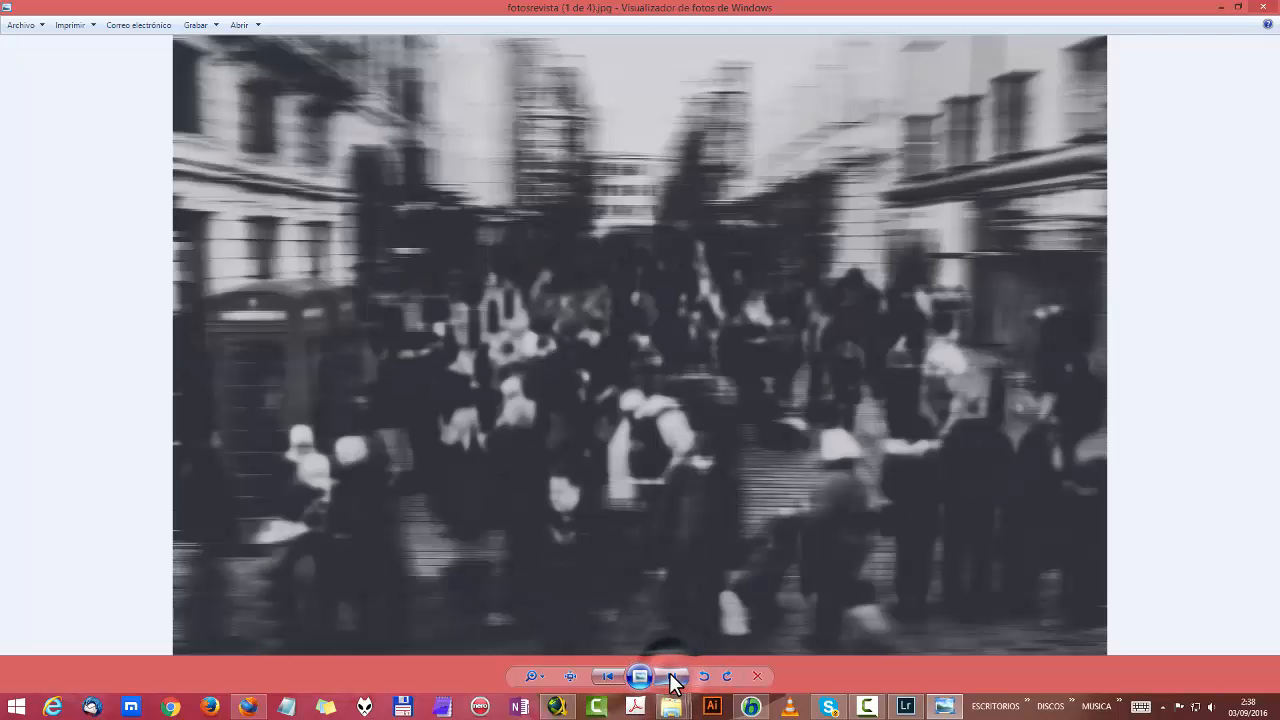
pyautogui.click(672, 677)
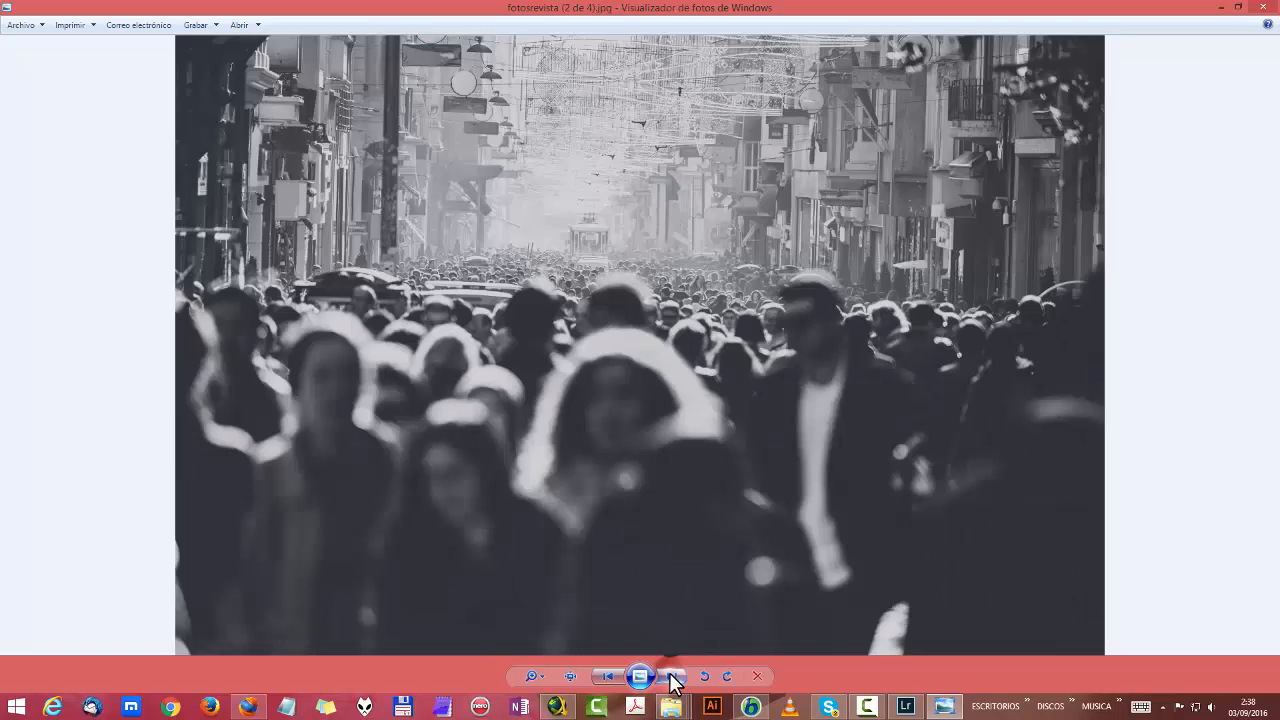
pyautogui.click(1262, 8)
# Step: Check the dimensions and resolution of fotosrevista (1 de 4).jpg in its detailed file properties
pyautogui.moveTo(695, 345); pyautogui.dragTo(405, 250)
pyautogui.click(560, 418)
pyautogui.click(405, 280)
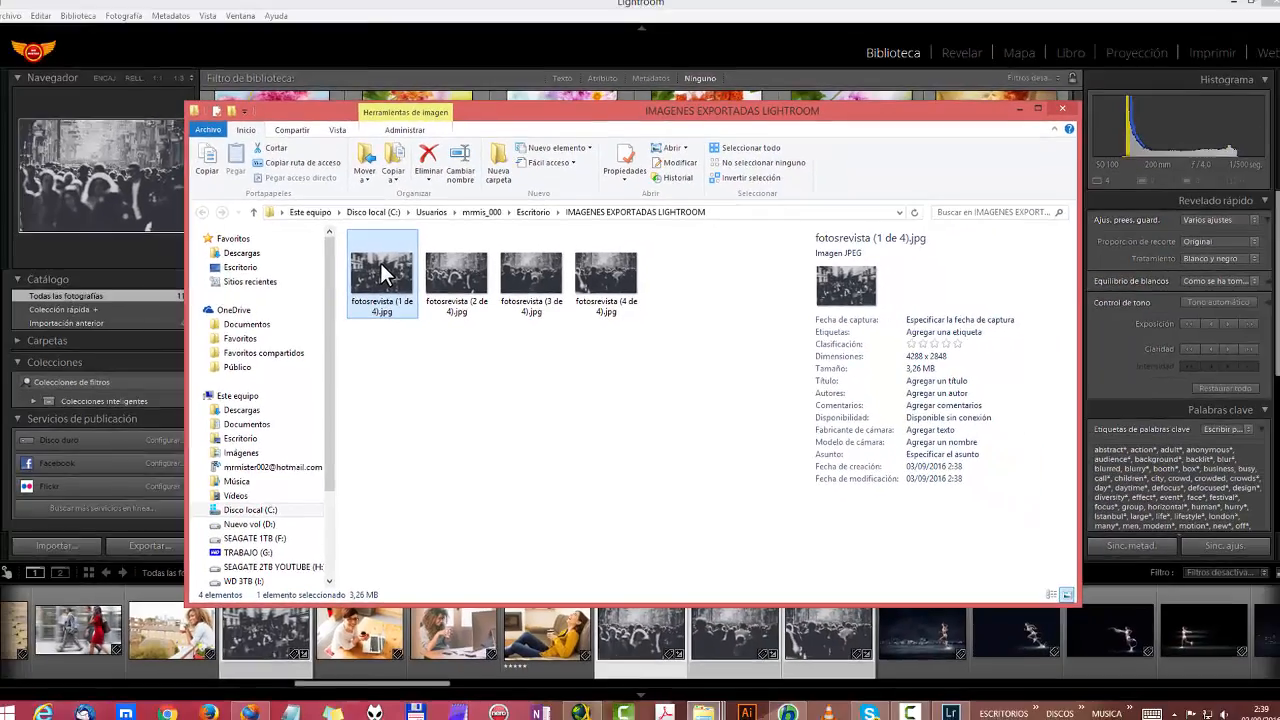
pyautogui.rightClick(316, 240)
pyautogui.click(337, 684)
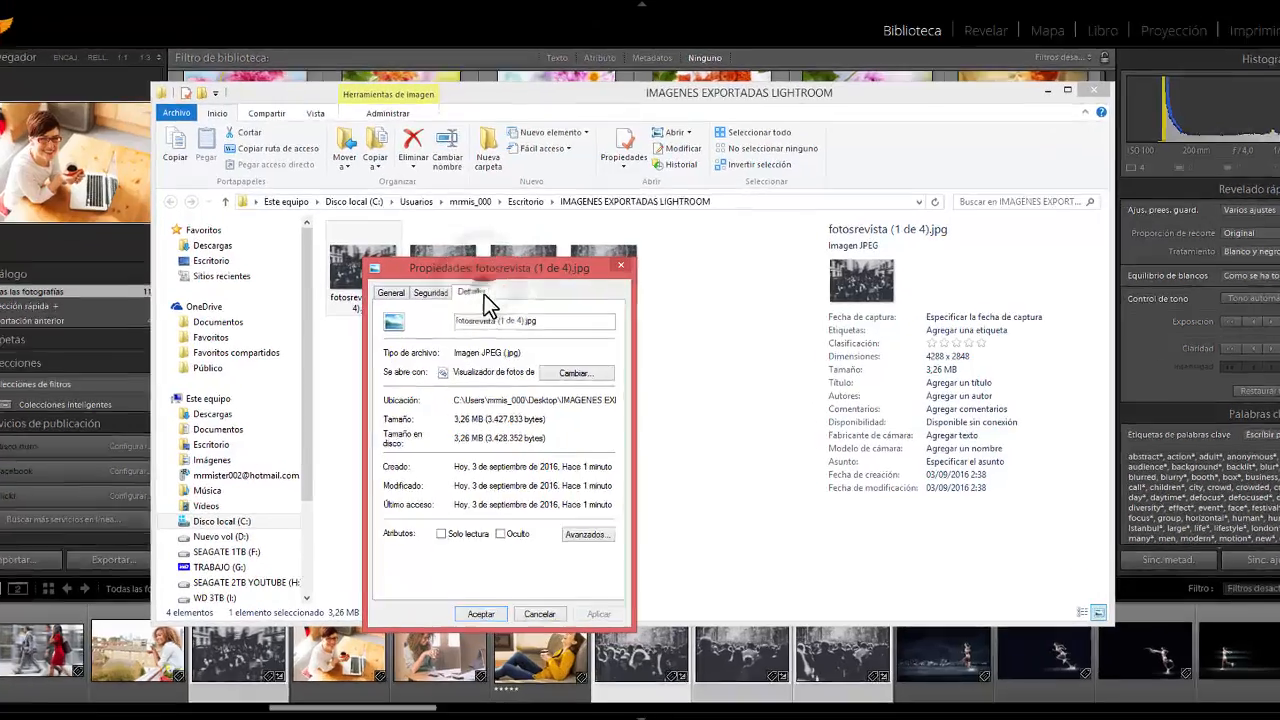
pyautogui.click(488, 298)
pyautogui.moveTo(609, 371); pyautogui.dragTo(616, 398)
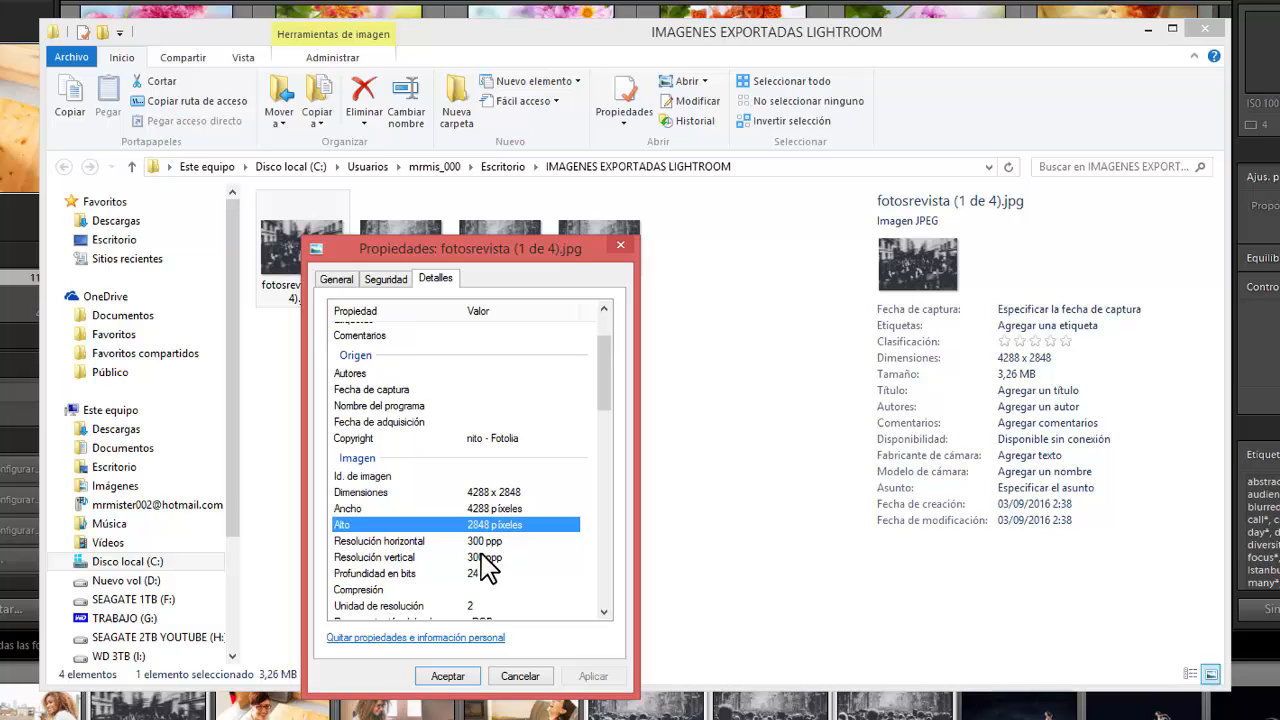
pyautogui.click(620, 245)
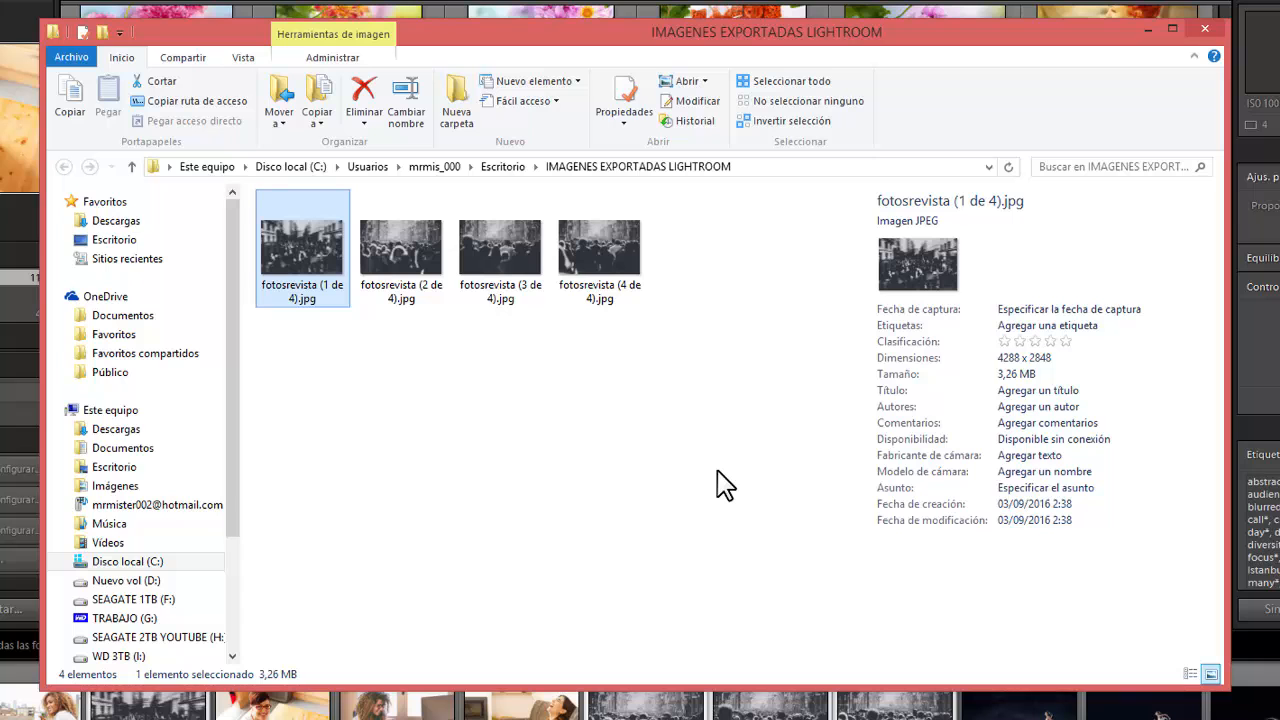
# Step: Delete the four exported JPEGs from the IMAGENES EXPORTADAS LIGHTROOM folder and close the folder
pyautogui.moveTo(732, 432); pyautogui.dragTo(345, 265)
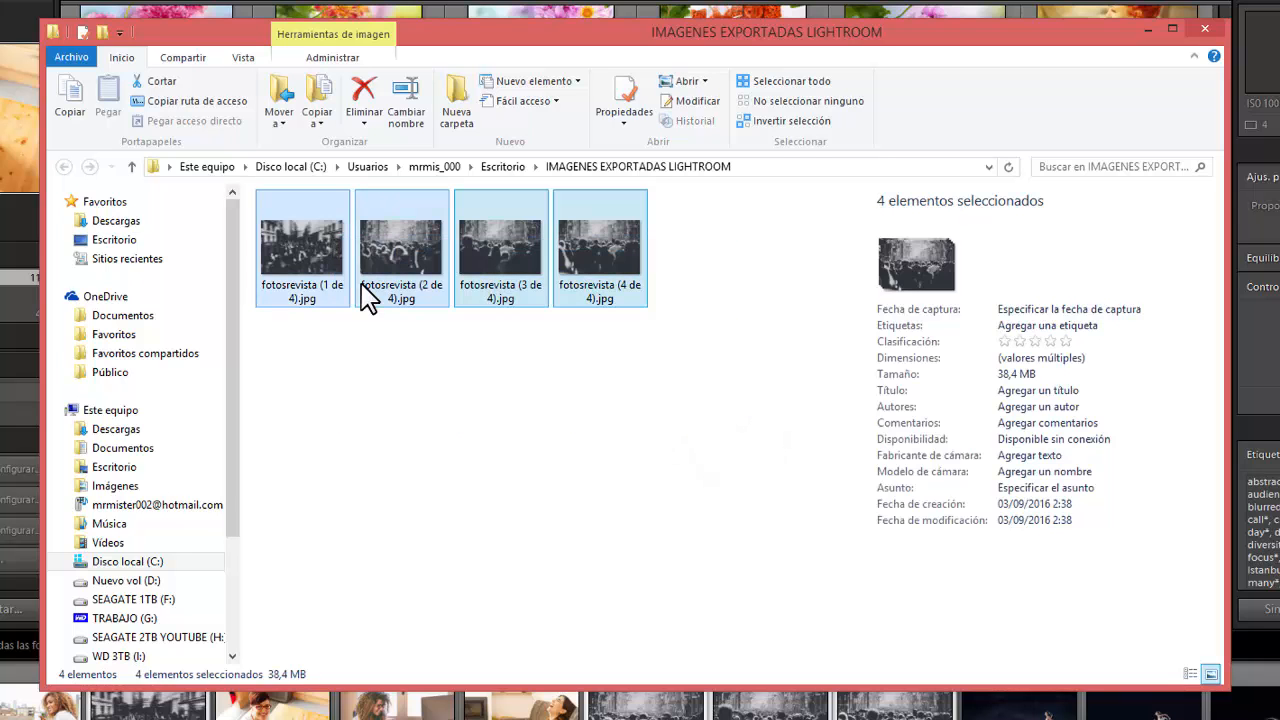
pyautogui.press('Delete')
pyautogui.click(1205, 29)
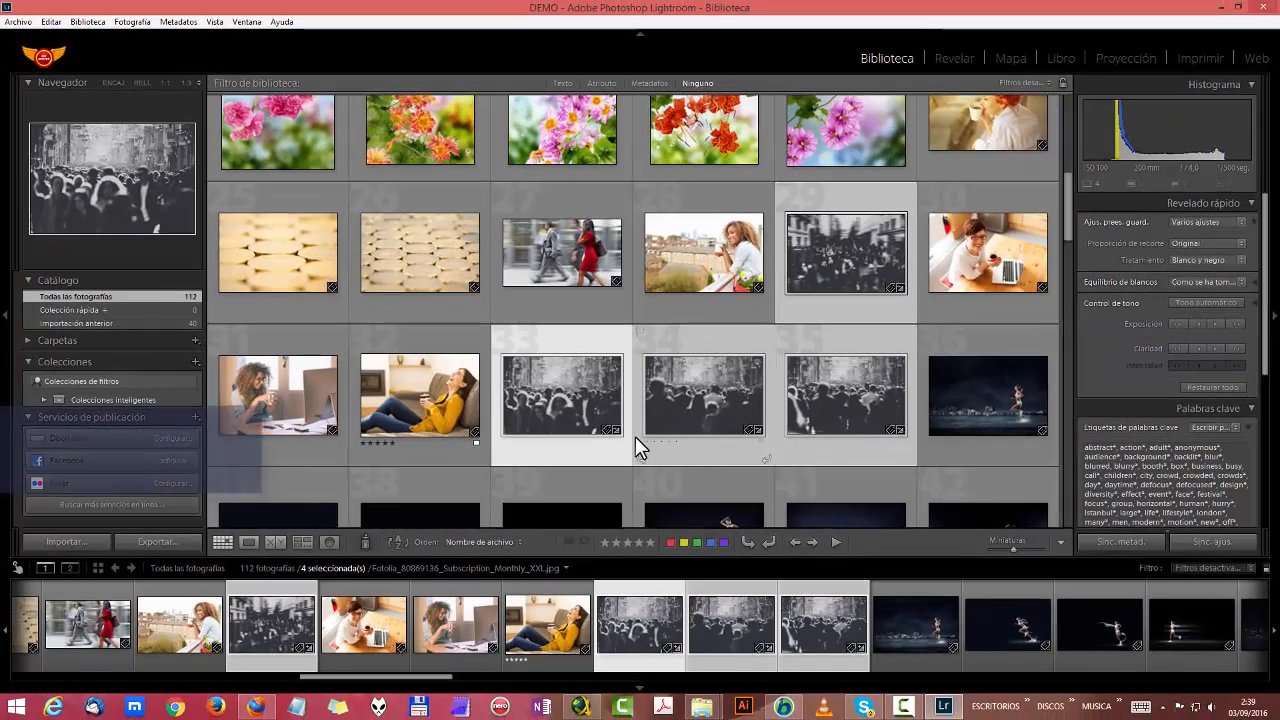
# Step: Open the export settings for the four selected photos and set the image format to TIFF
pyautogui.rightClick(848, 256)
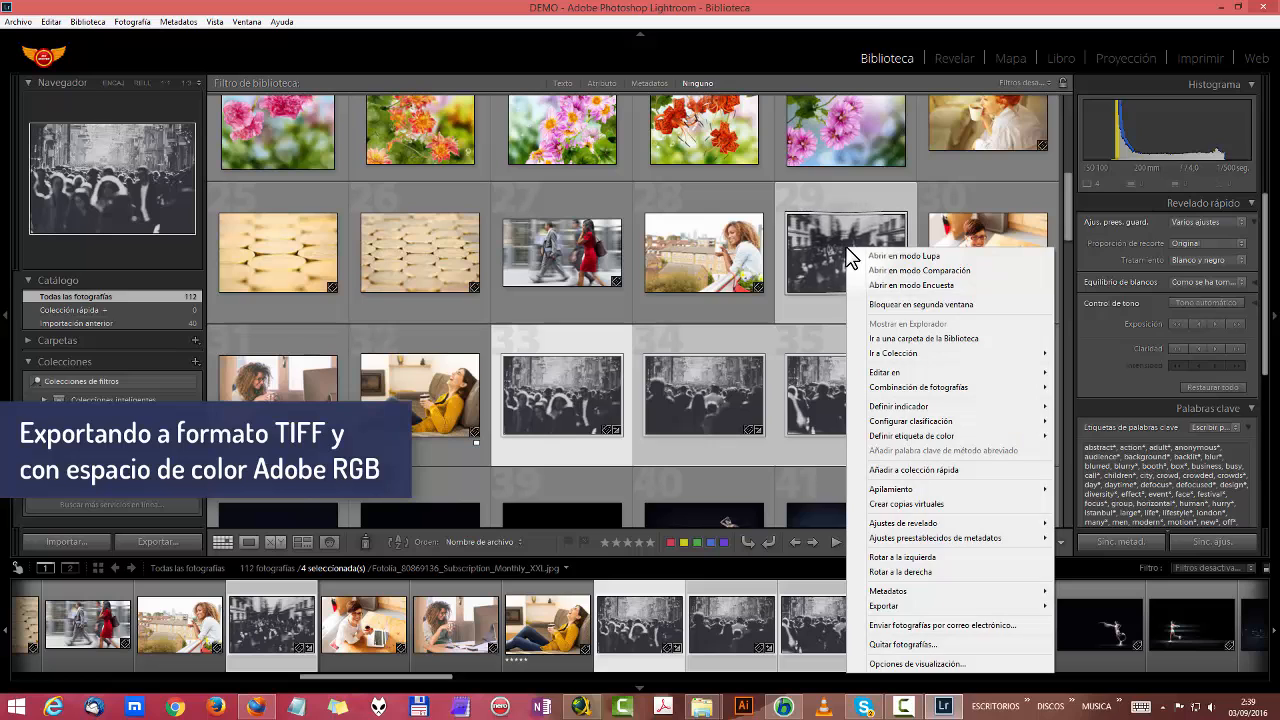
pyautogui.click(866, 14)
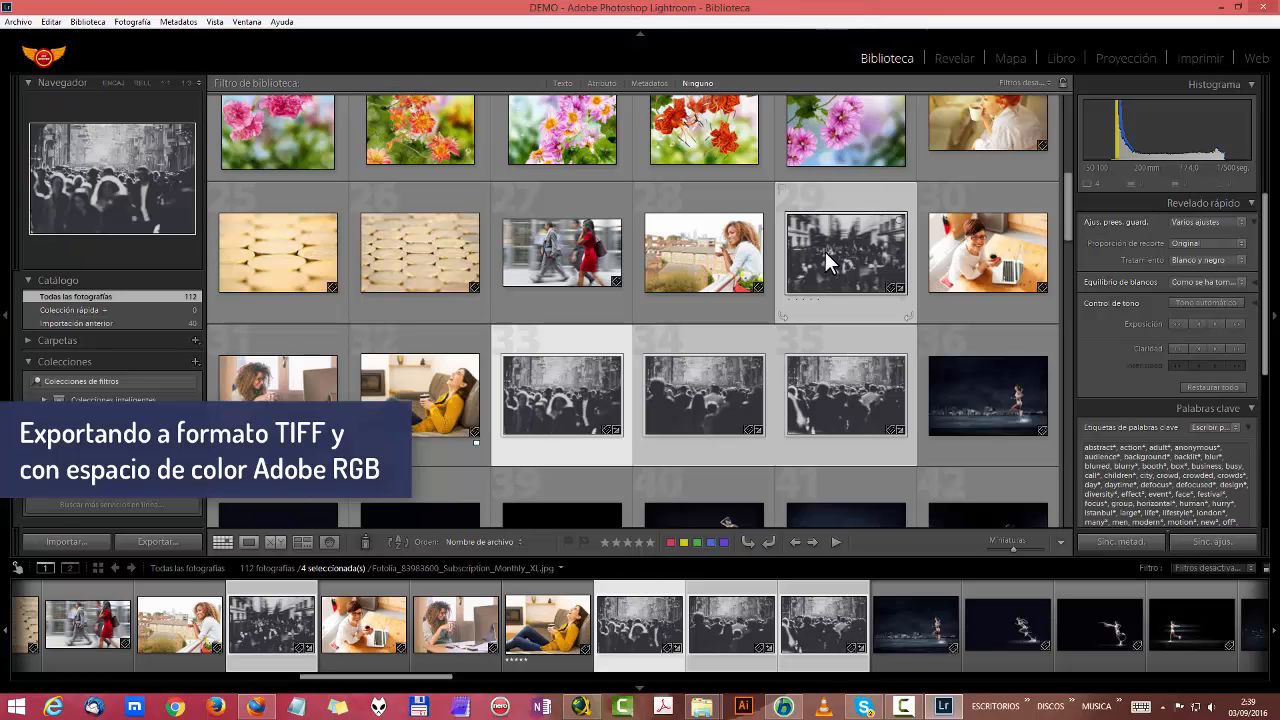
pyautogui.click(158, 542)
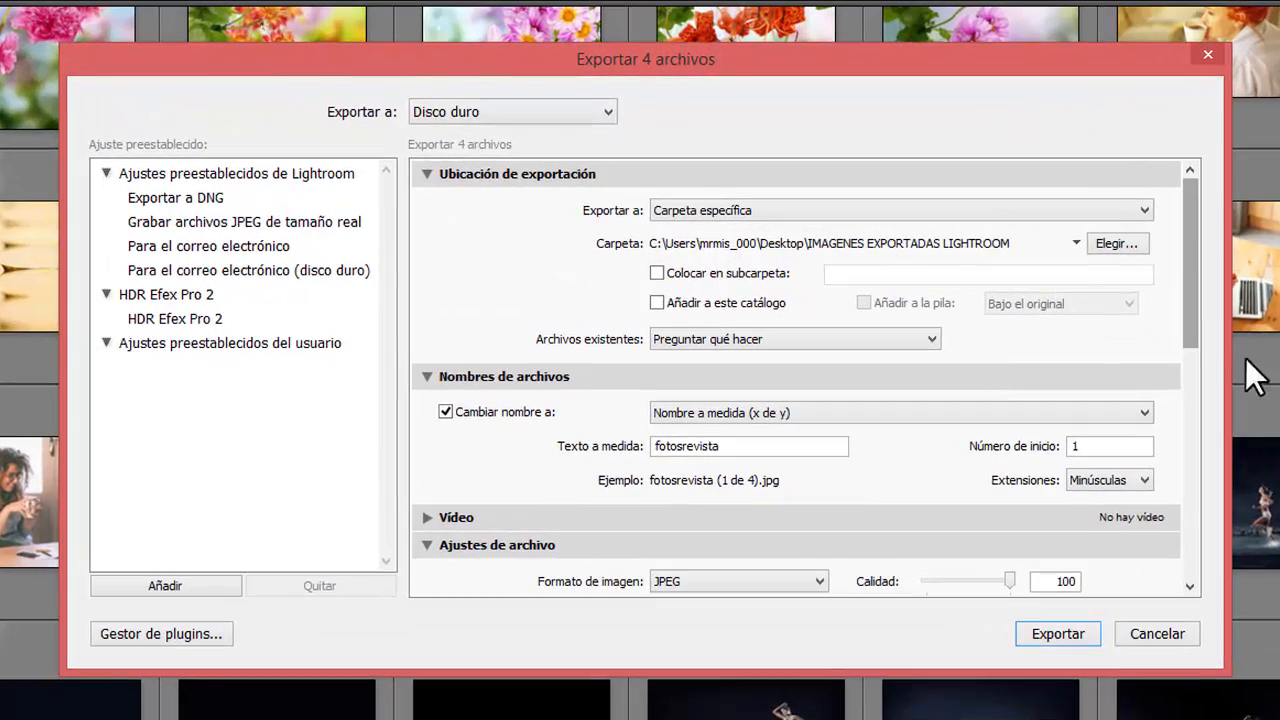
pyautogui.moveTo(1191, 312); pyautogui.dragTo(1186, 428)
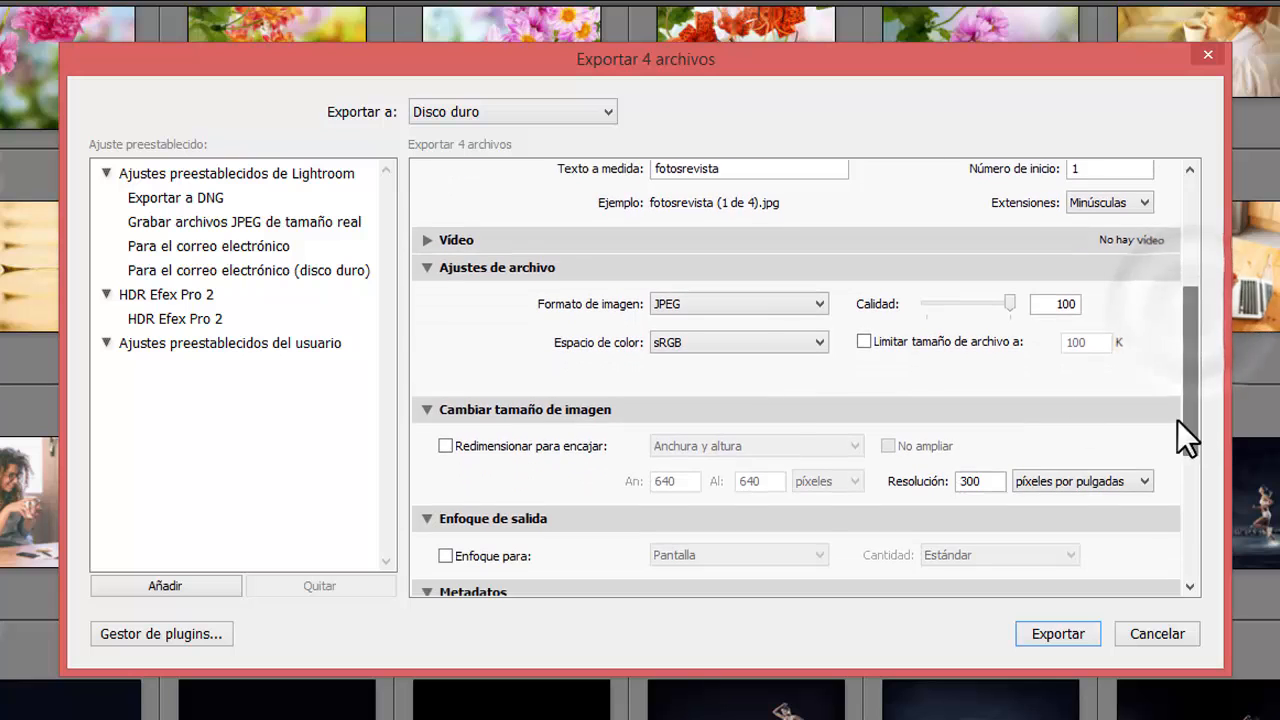
pyautogui.click(758, 312)
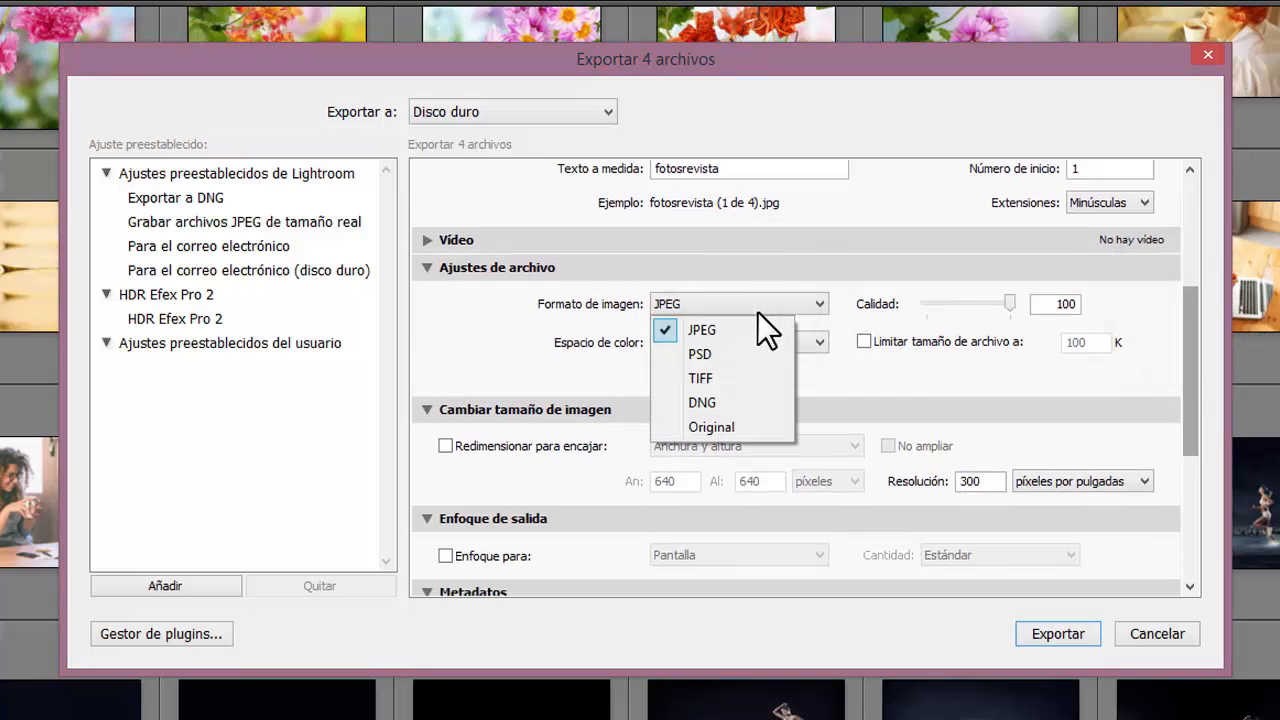
pyautogui.click(730, 376)
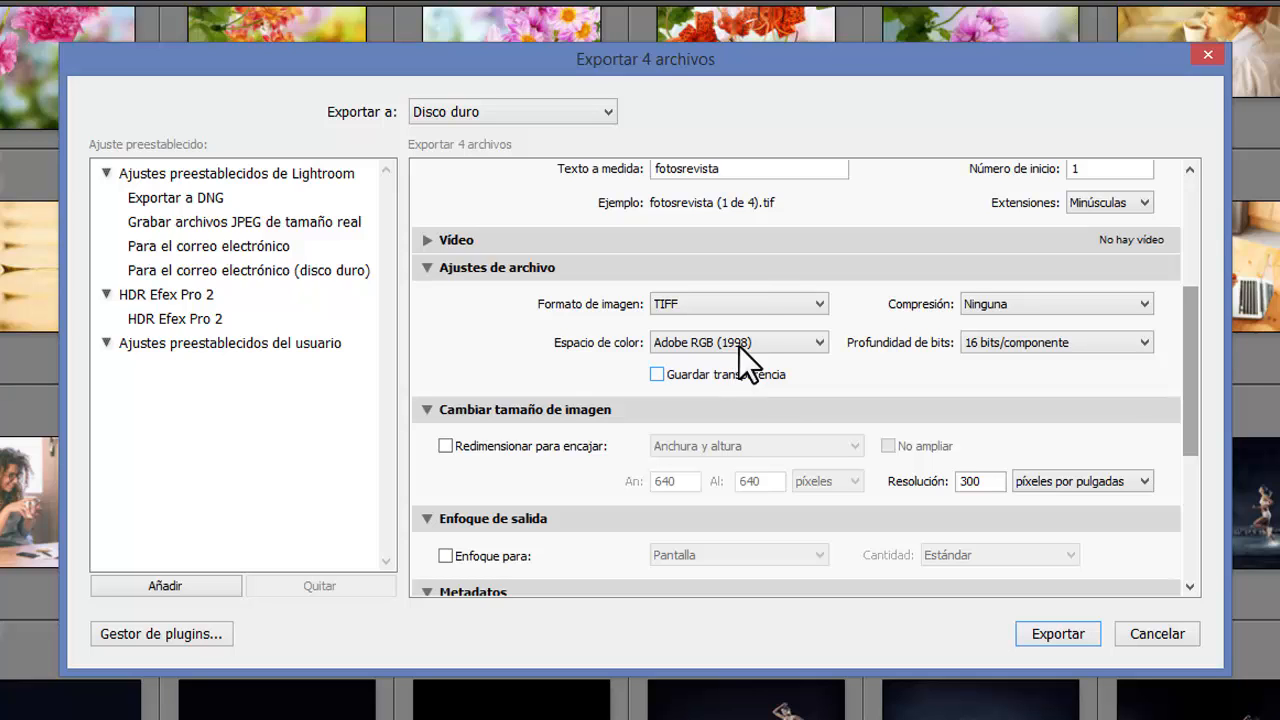
# Step: Switch the image format to JPEG to compare its file settings, and return it to TIFF
pyautogui.click(755, 306)
pyautogui.click(748, 326)
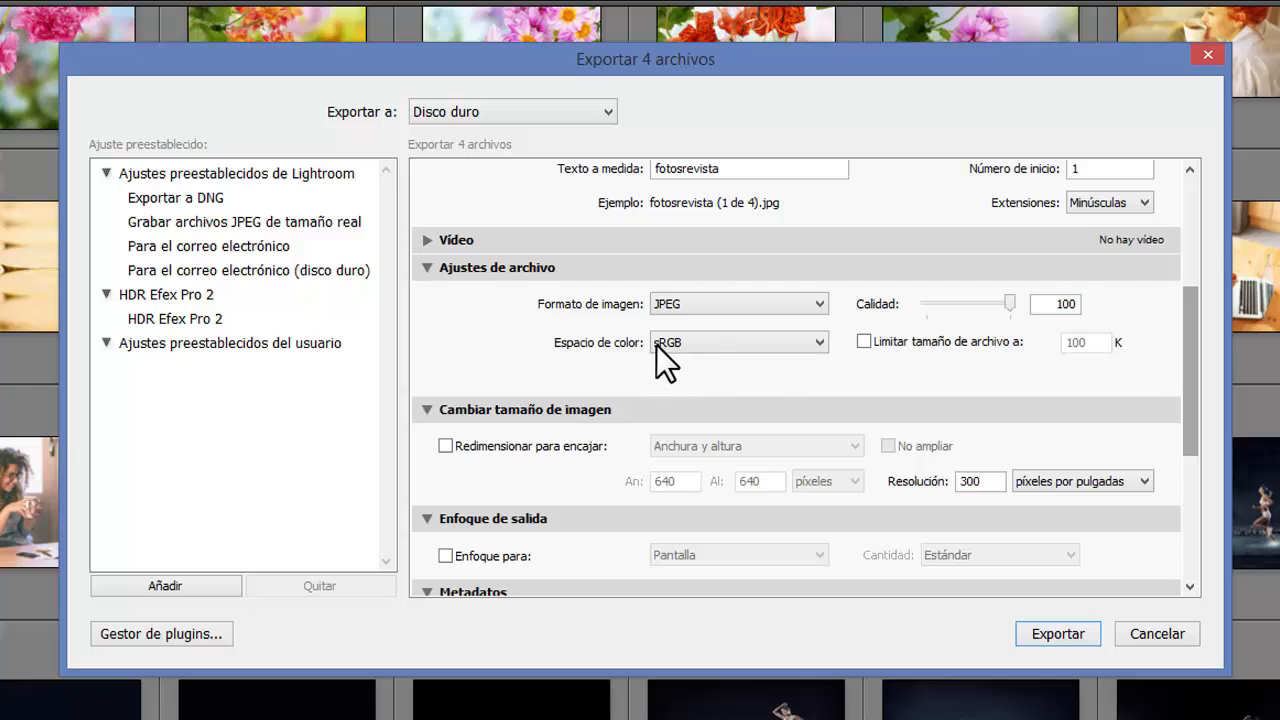
pyautogui.click(710, 303)
pyautogui.click(707, 377)
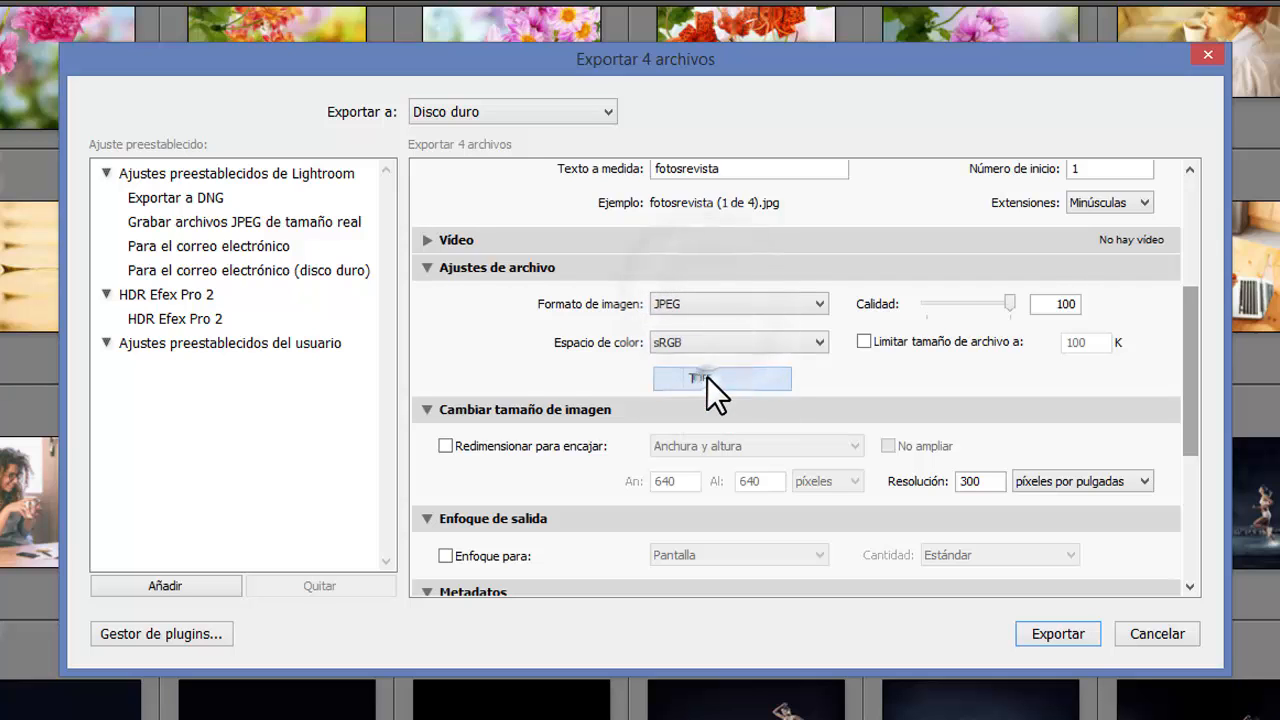
# Step: Review the color space and bit depth options, keeping Adobe RGB (1998) and 16 bits/componente
pyautogui.click(716, 338)
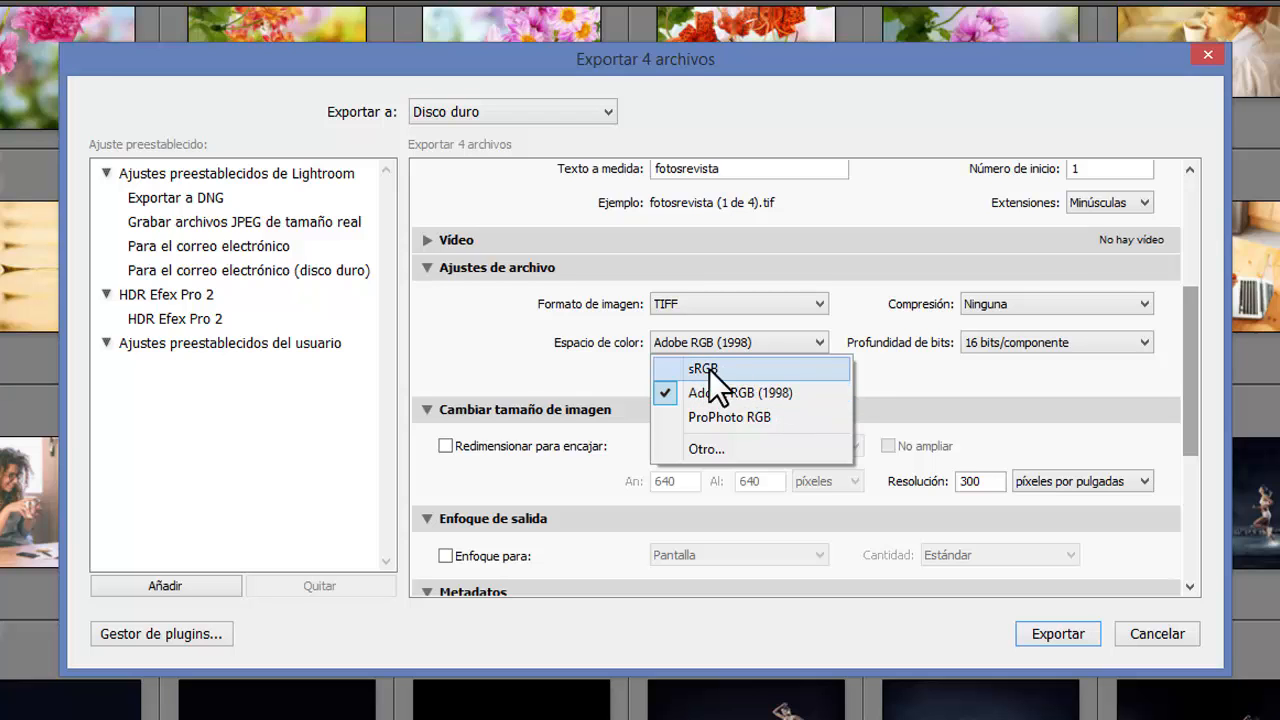
pyautogui.click(640, 366)
pyautogui.click(1001, 348)
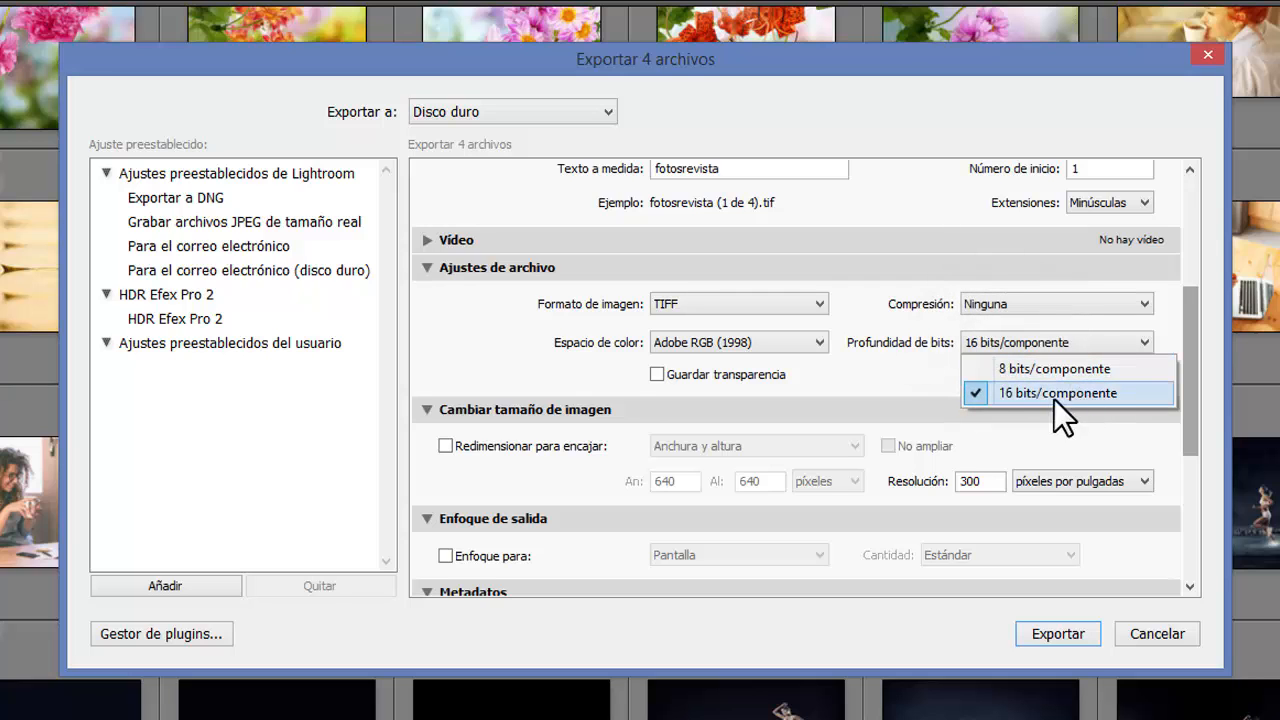
pyautogui.click(560, 387)
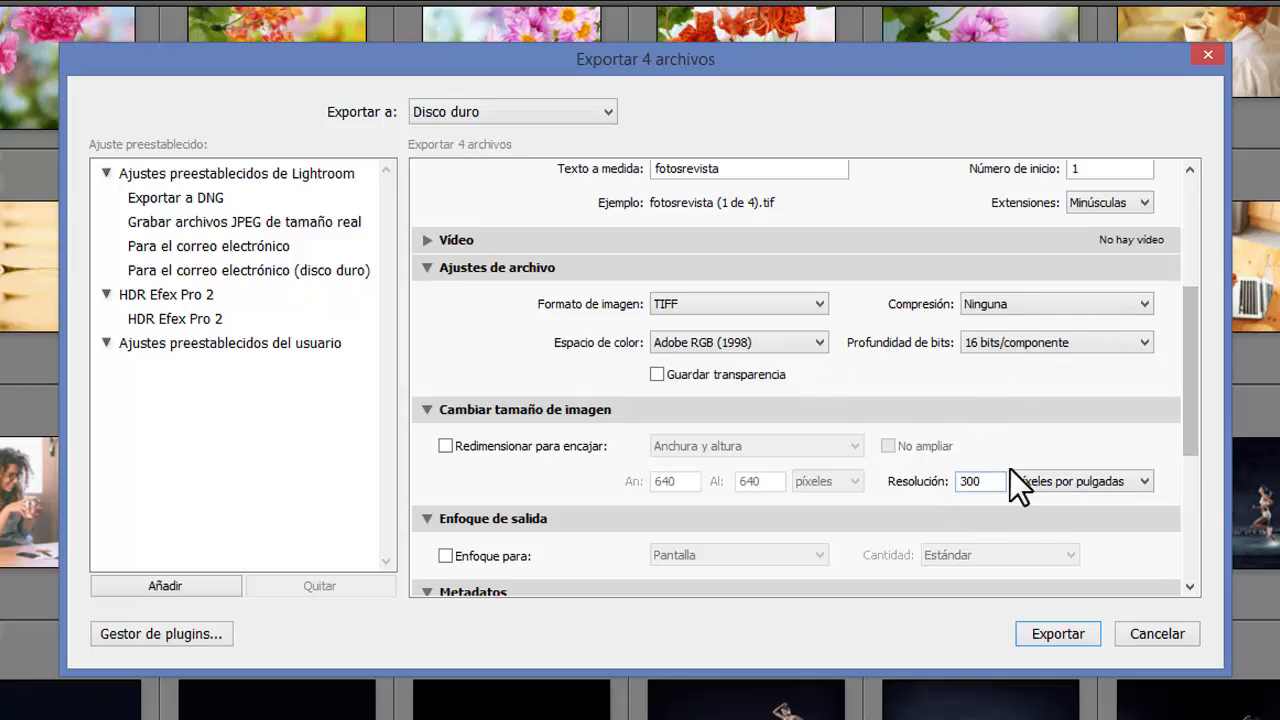
# Step: Recheck the export location, file naming and bit depth, and export the four photos as TIFF files
pyautogui.moveTo(1191, 425); pyautogui.dragTo(1227, 188)
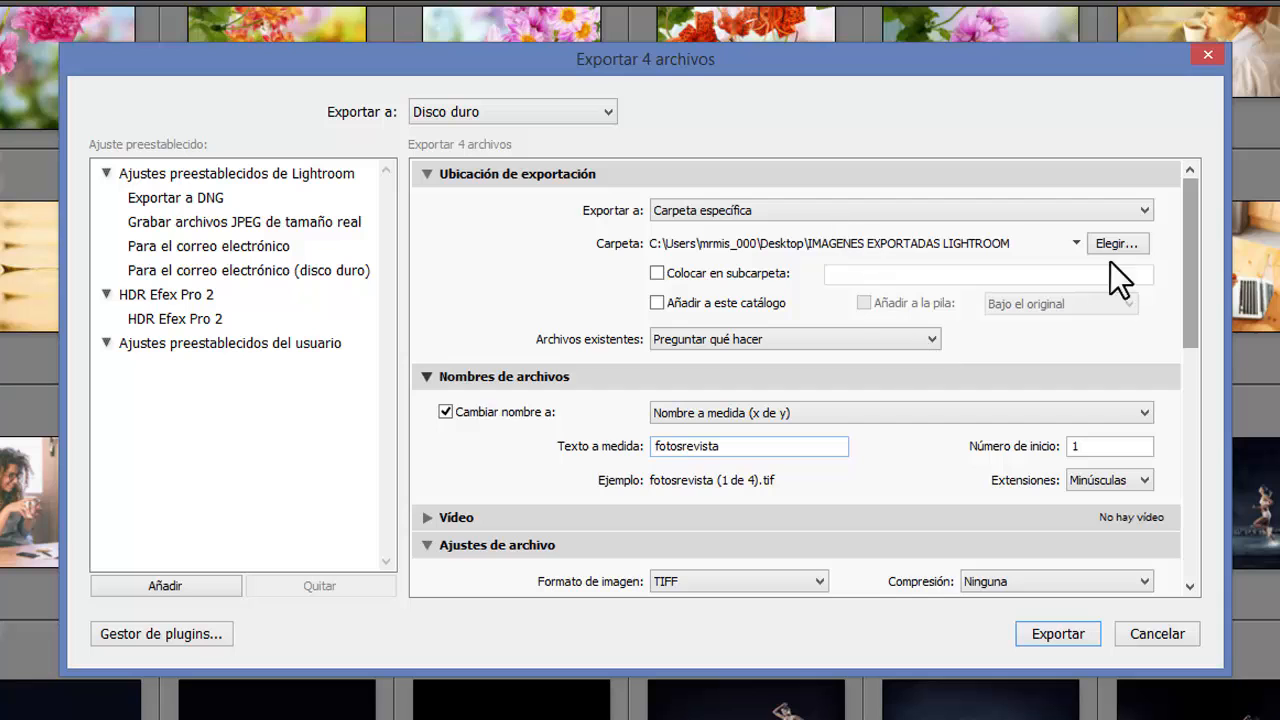
pyautogui.moveTo(1190, 316); pyautogui.dragTo(1191, 436)
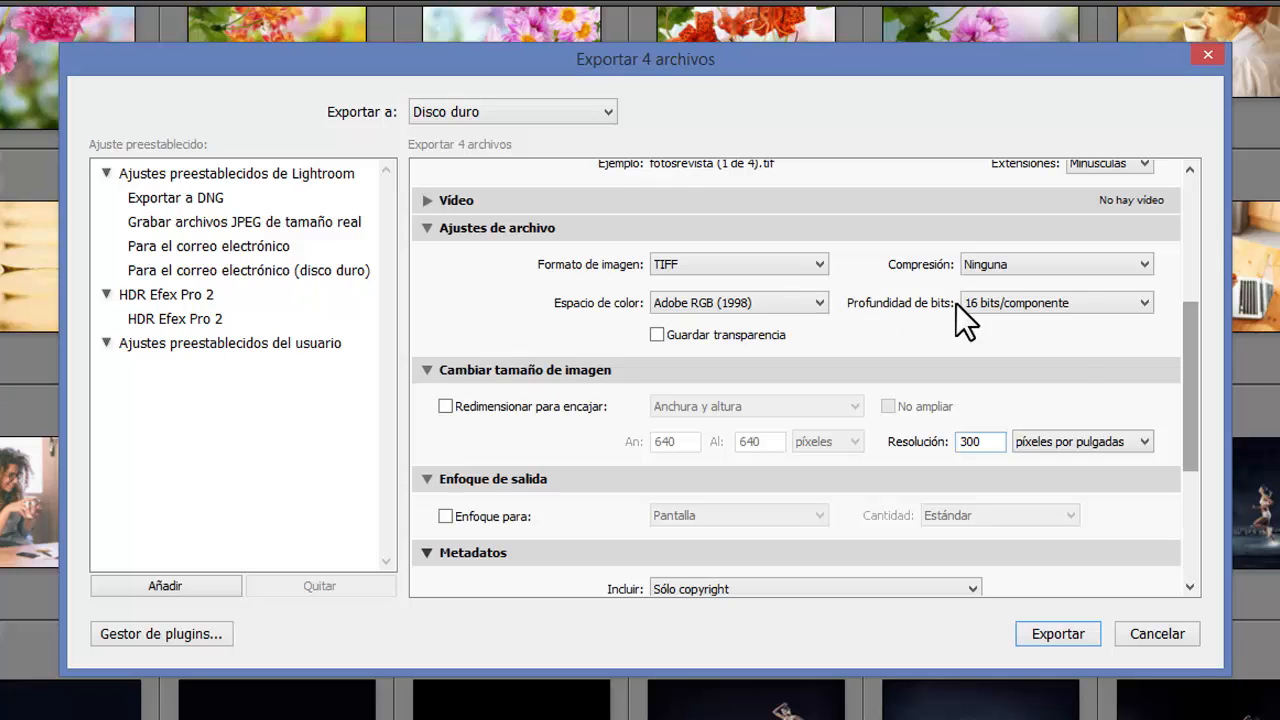
pyautogui.click(1020, 300)
pyautogui.click(985, 356)
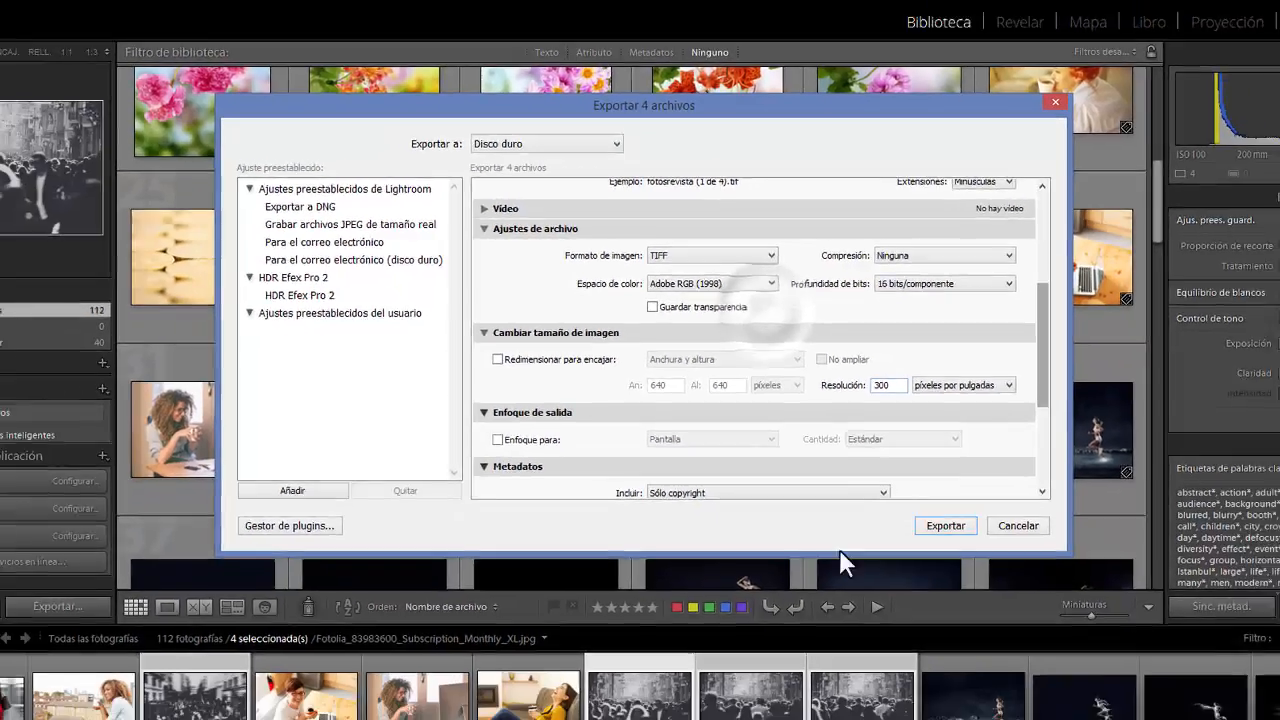
pyautogui.click(1054, 630)
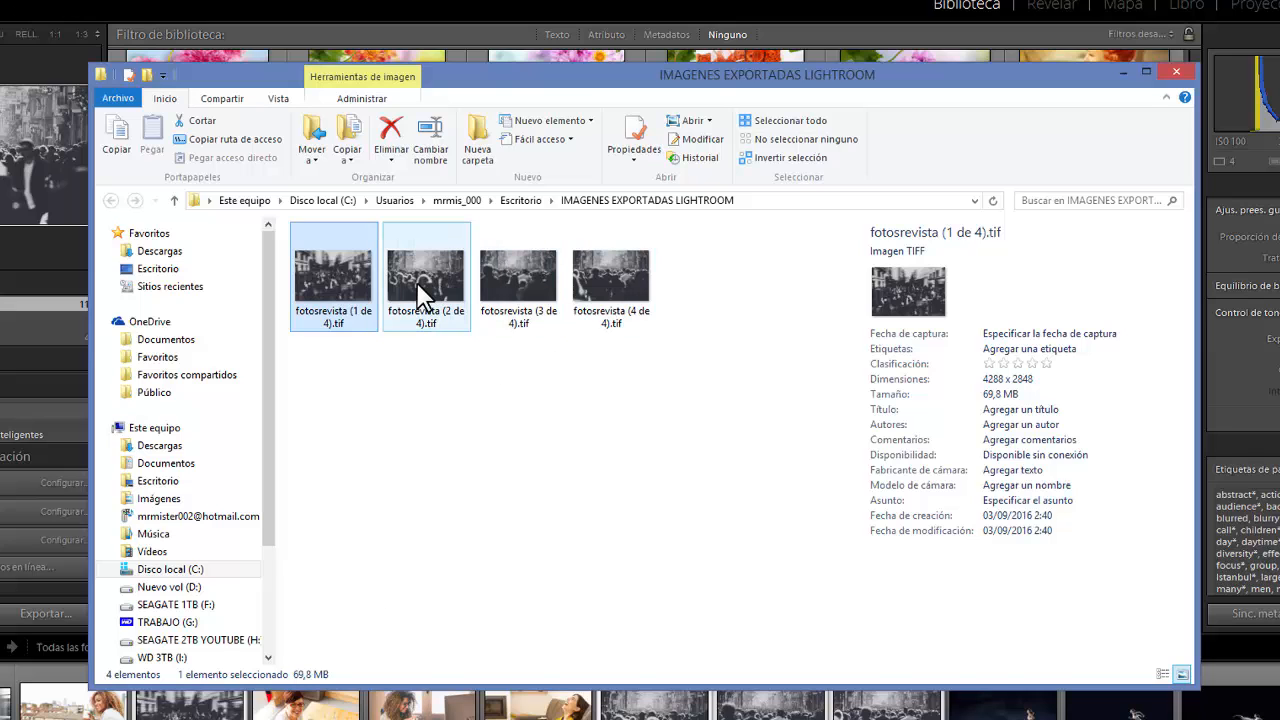
# Step: Open fotosrevista (1 de 4).tif in the photo viewer and browse to the third exported TIFF
pyautogui.moveTo(443, 290)
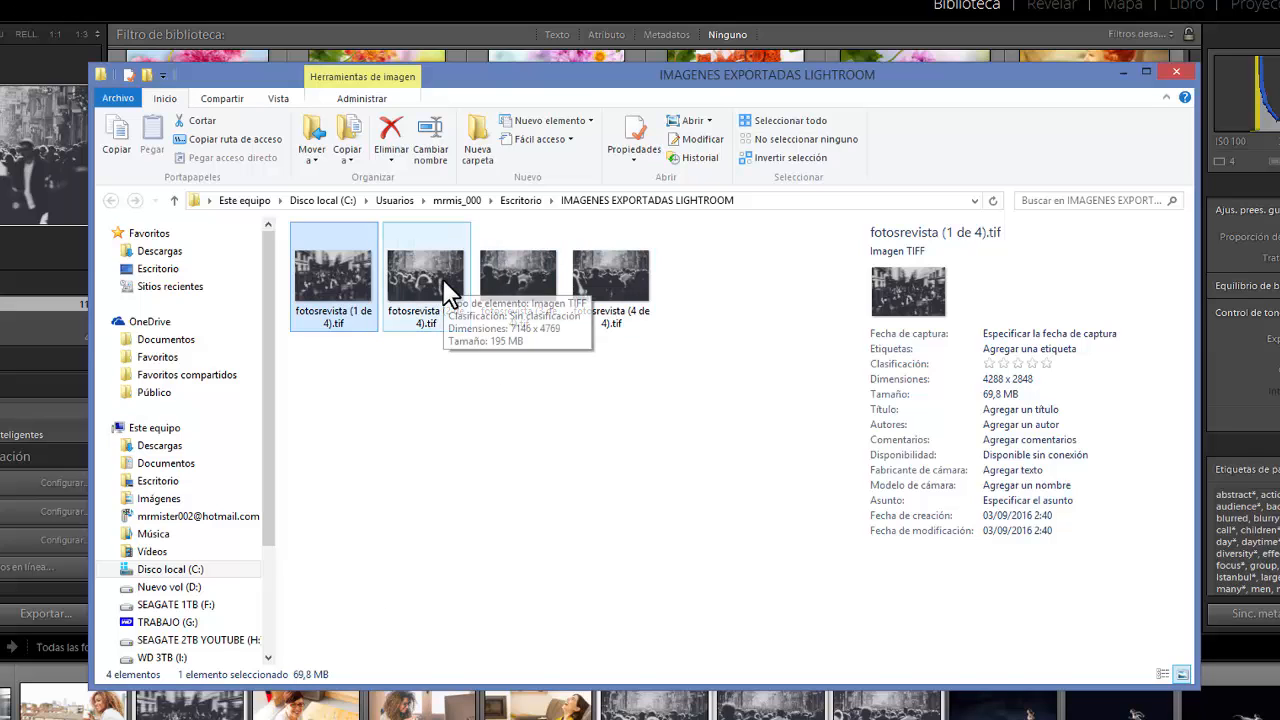
pyautogui.doubleClick(319, 257)
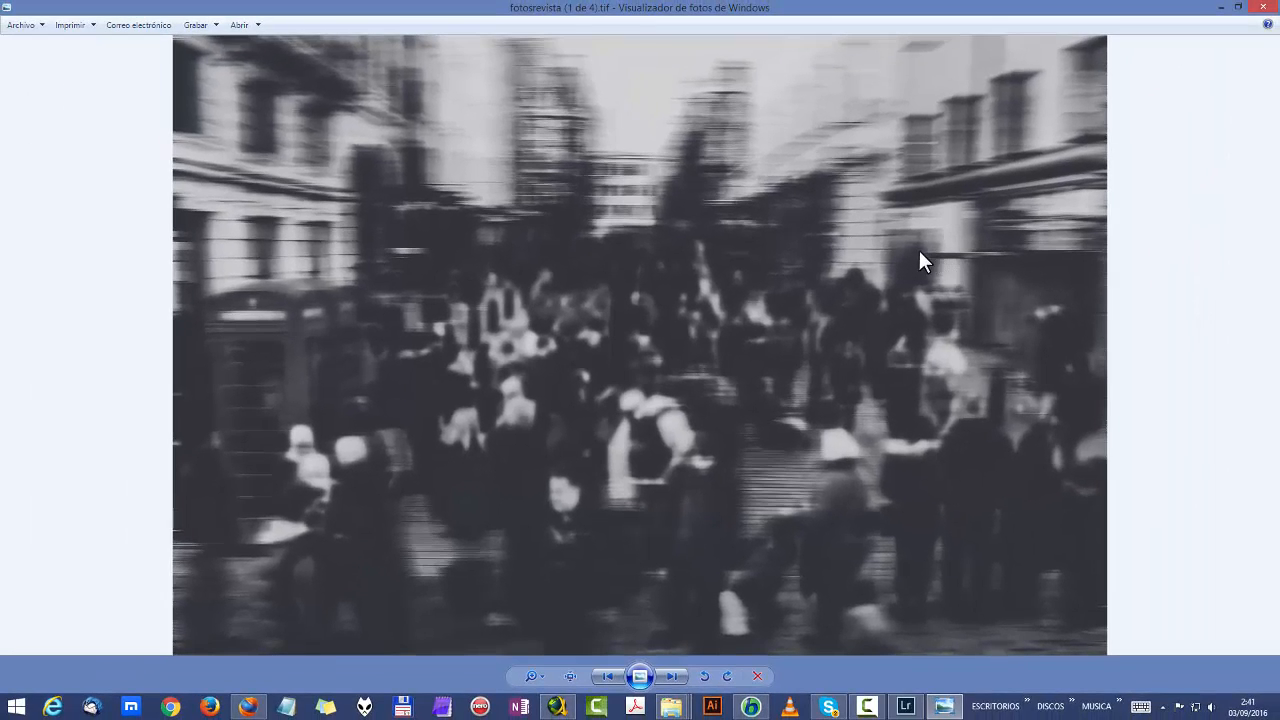
pyautogui.click(671, 676)
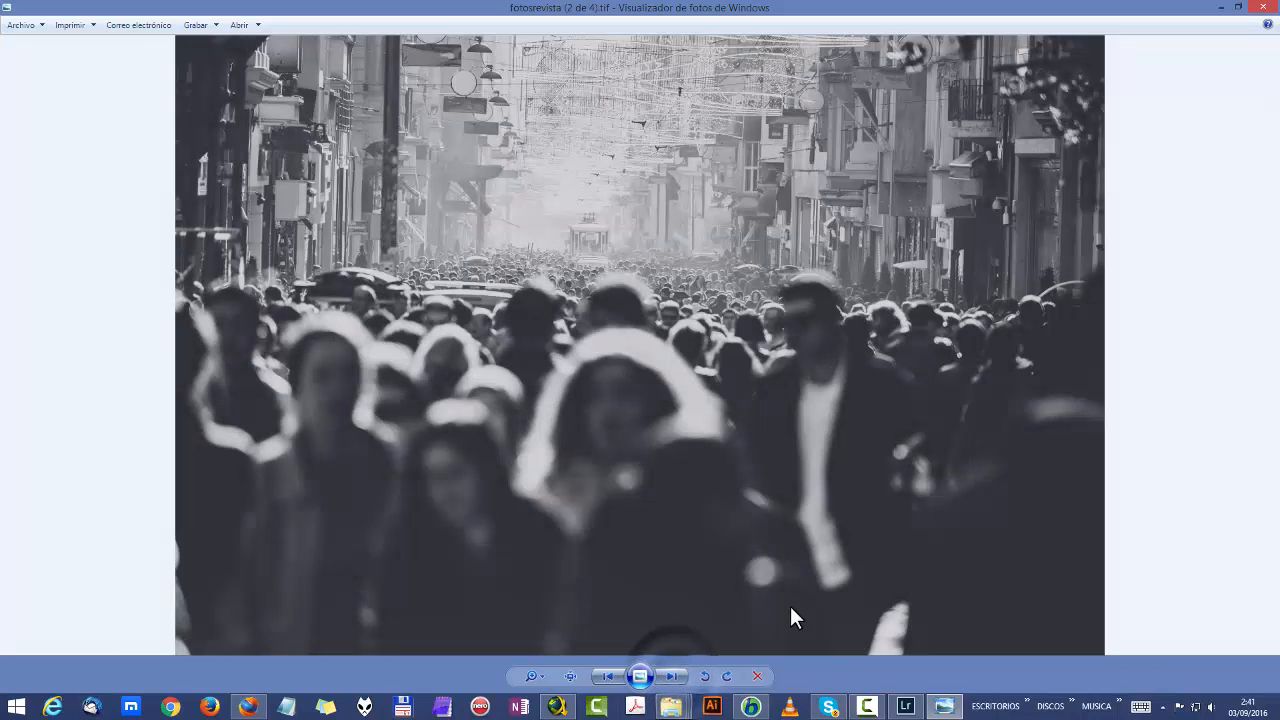
pyautogui.click(671, 677)
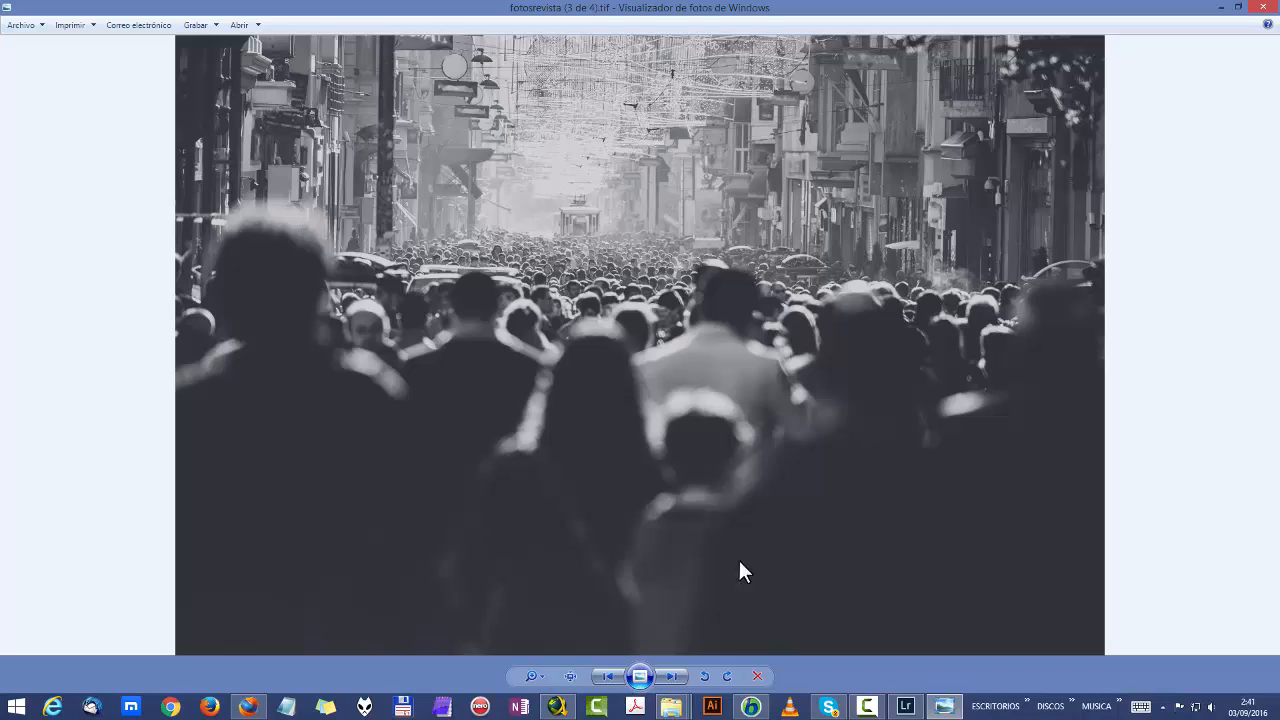
# Step: Examine the fine detail of the crowd in fotosrevista (3 de 4).tif at high magnification
pyautogui.click(541, 676)
pyautogui.moveTo(541, 678); pyautogui.dragTo(543, 664)
pyautogui.moveTo(752, 134); pyautogui.dragTo(730, 452)
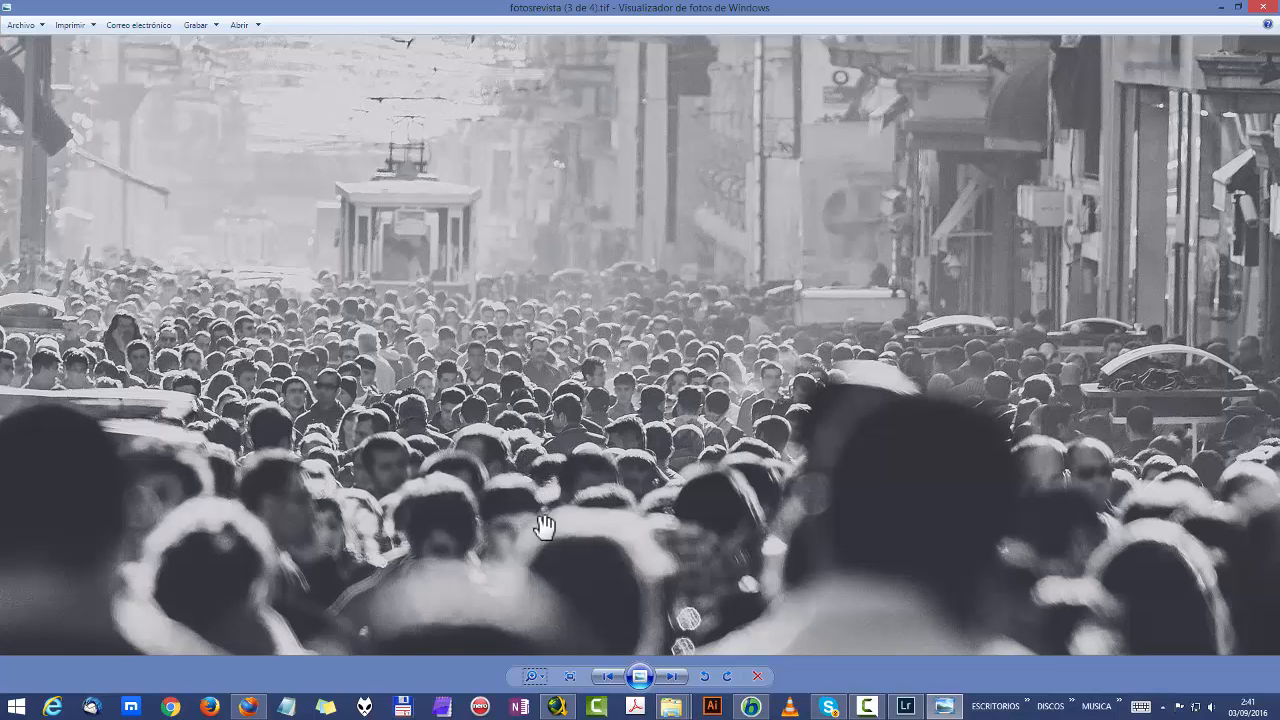
pyautogui.moveTo(267, 395); pyautogui.dragTo(432, 338)
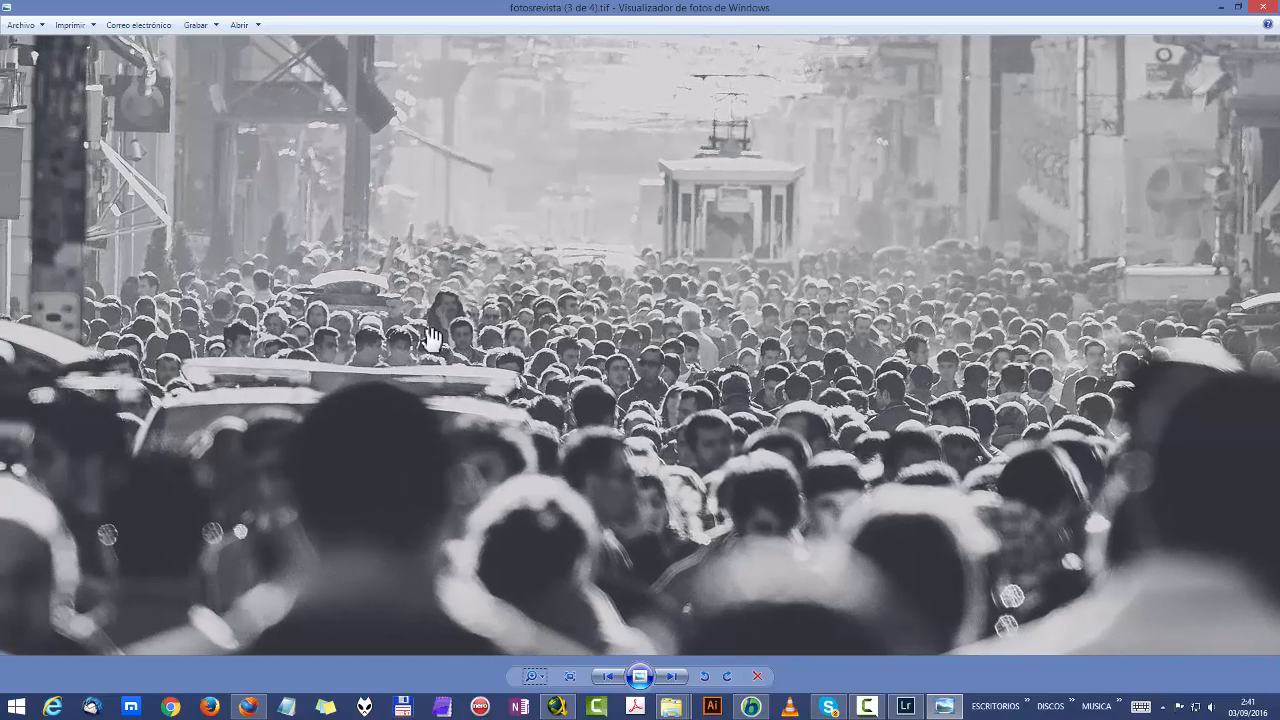
pyautogui.click(535, 676)
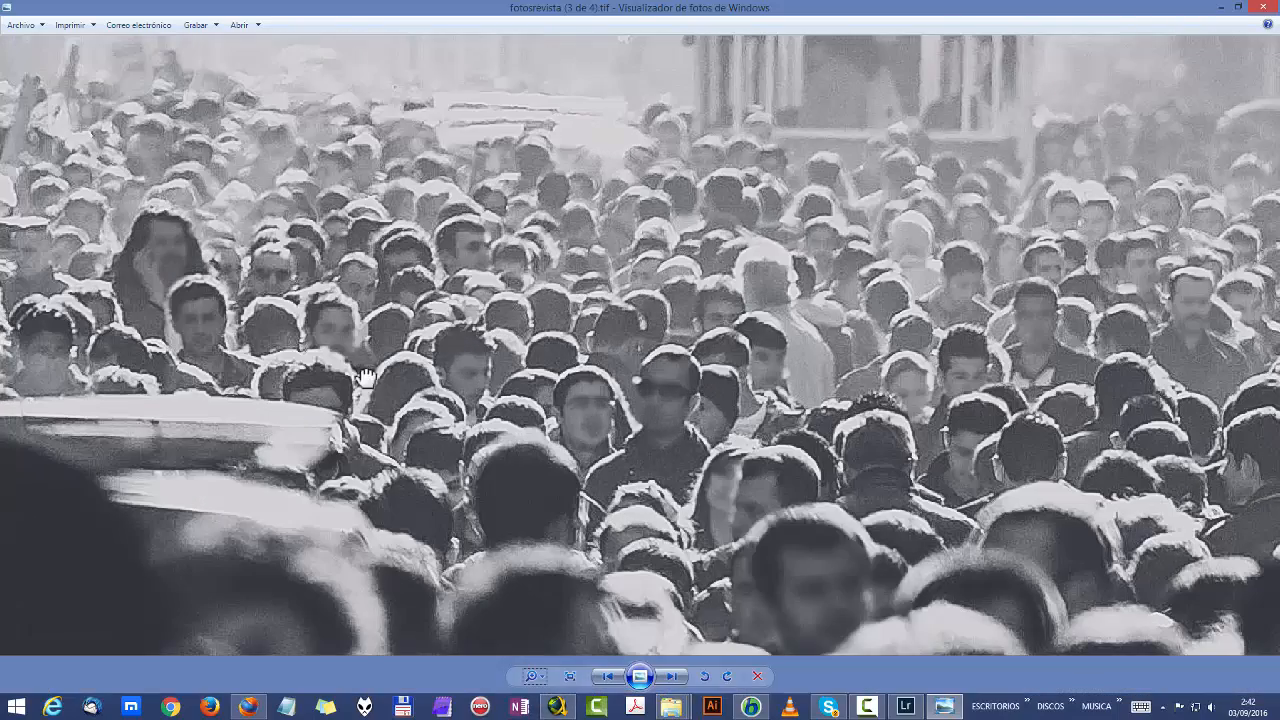
# Step: Compare the crowd and background in fotosrevista (3 de 4).tif at full view and at several higher magnifications
pyautogui.moveTo(362, 381); pyautogui.dragTo(534, 290)
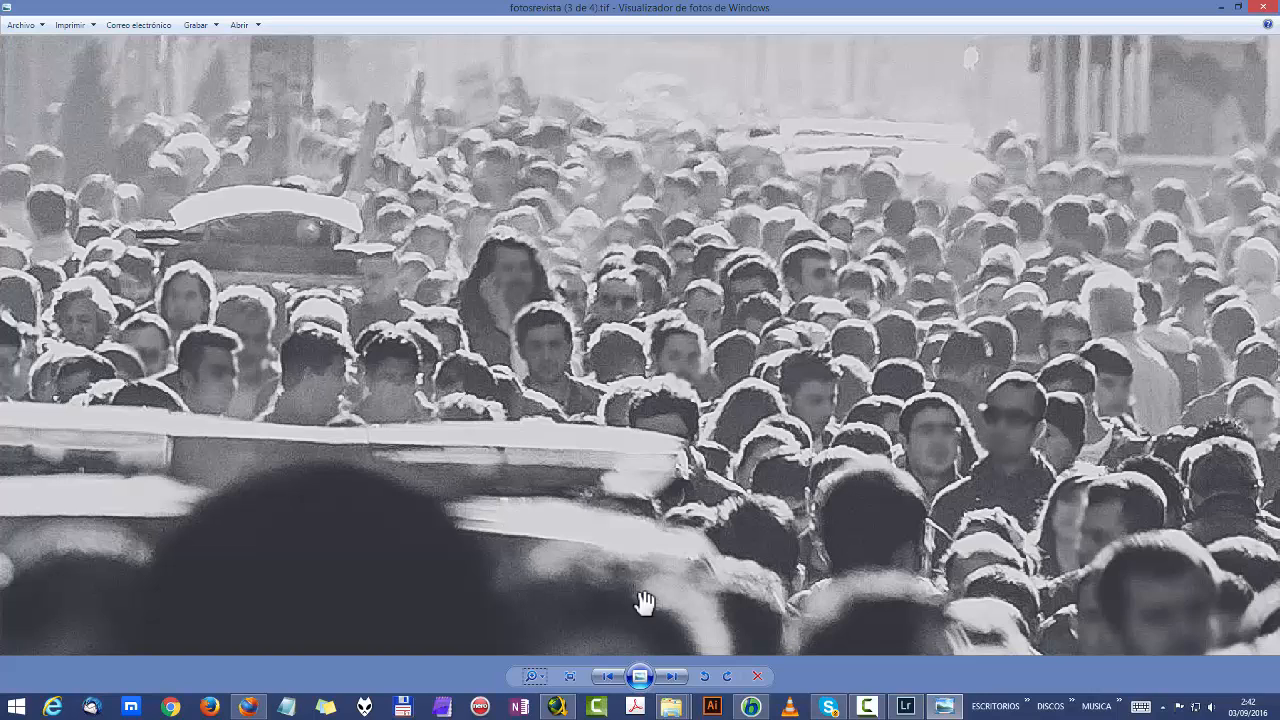
pyautogui.click(534, 676)
pyautogui.moveTo(533, 682); pyautogui.dragTo(541, 690)
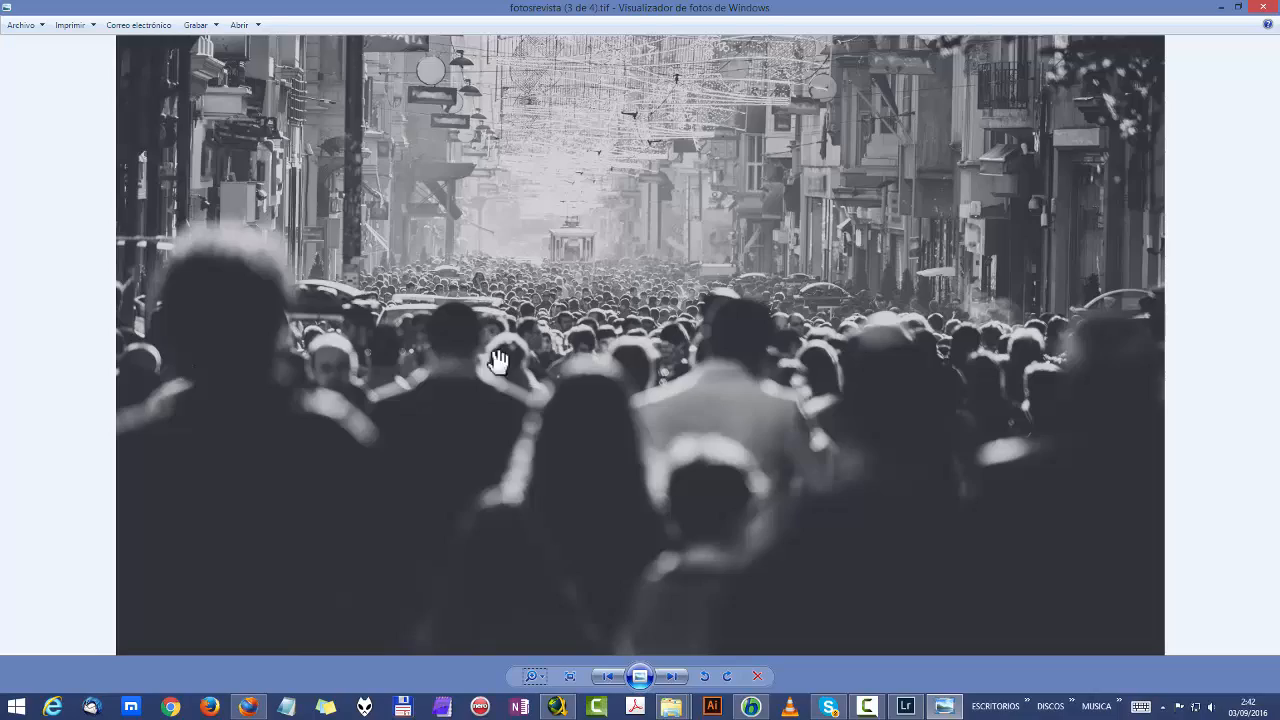
pyautogui.click(531, 678)
pyautogui.moveTo(531, 685); pyautogui.dragTo(527, 655)
pyautogui.moveTo(670, 372); pyautogui.dragTo(800, 423)
pyautogui.click(533, 677)
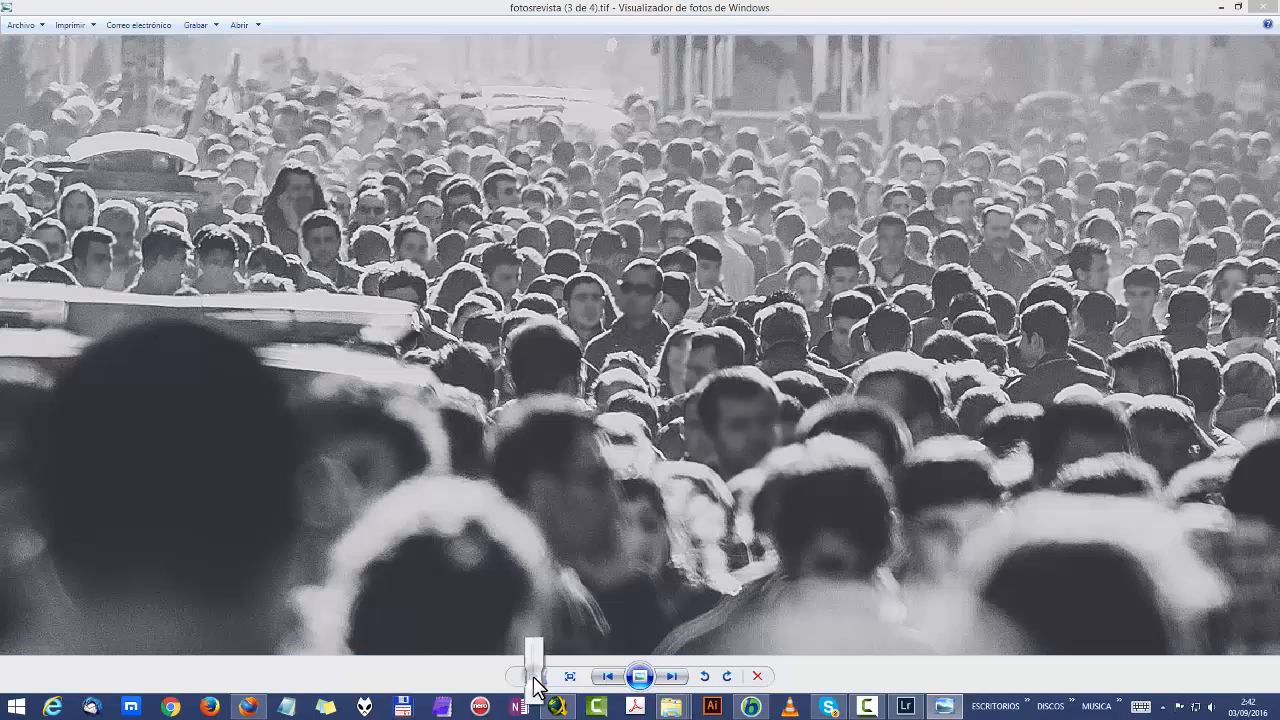
pyautogui.moveTo(529, 680); pyautogui.dragTo(529, 670)
pyautogui.moveTo(443, 306); pyautogui.dragTo(1272, 636)
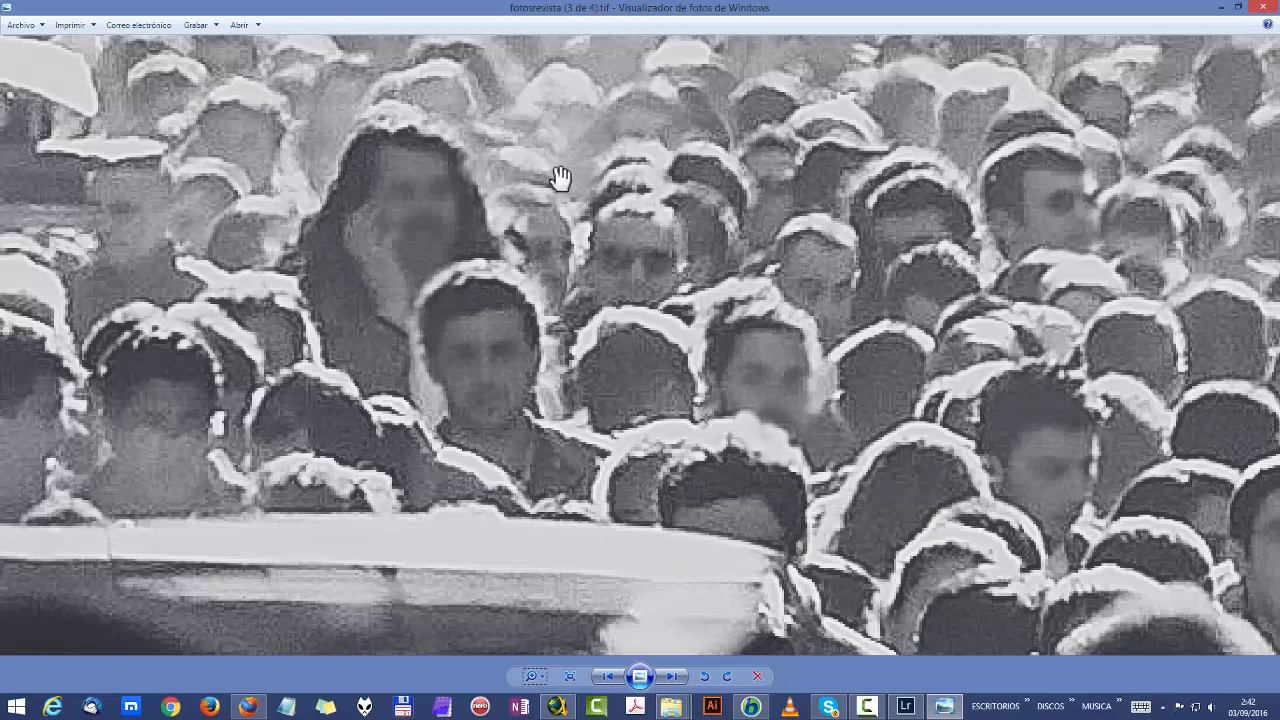
pyautogui.click(536, 680)
pyautogui.moveTo(541, 676); pyautogui.dragTo(541, 690)
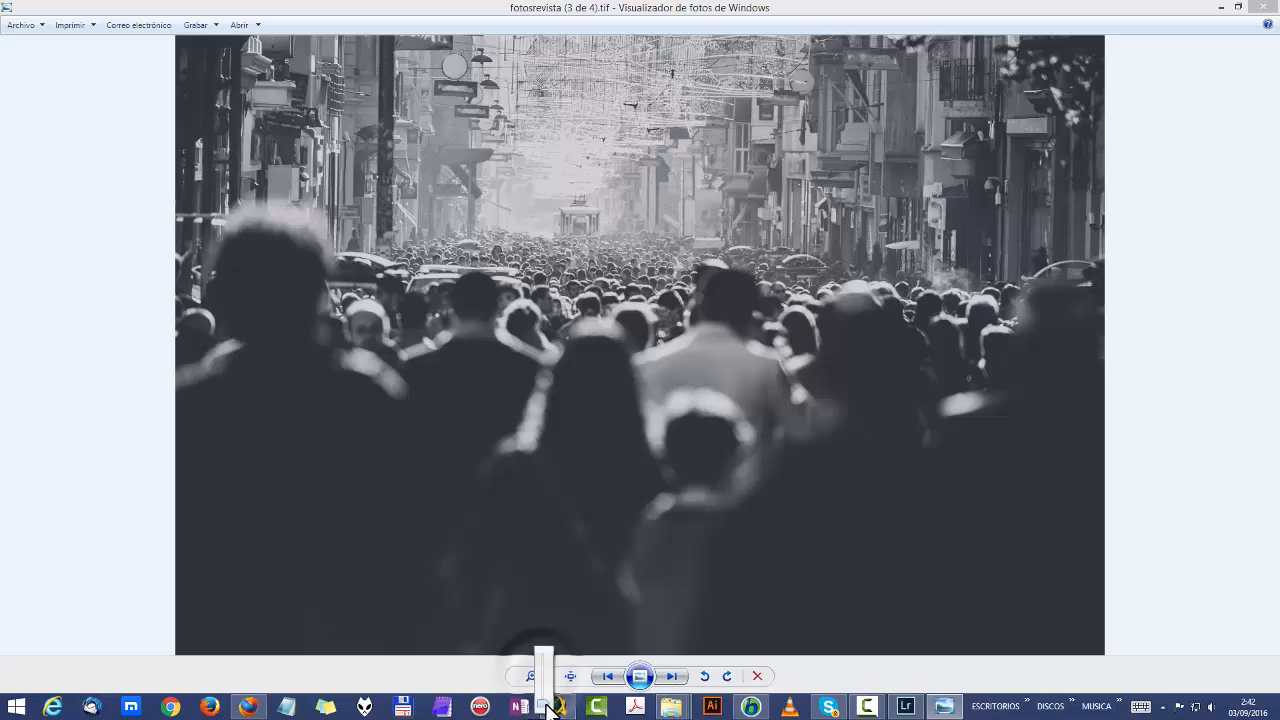
# Step: Close the photo viewer, delete the four exported TIFF files from IMAGENES EXPORTADAS LIGHTROOM, and return to Lightroom
pyautogui.click(1255, 12)
pyautogui.moveTo(658, 374); pyautogui.dragTo(429, 309)
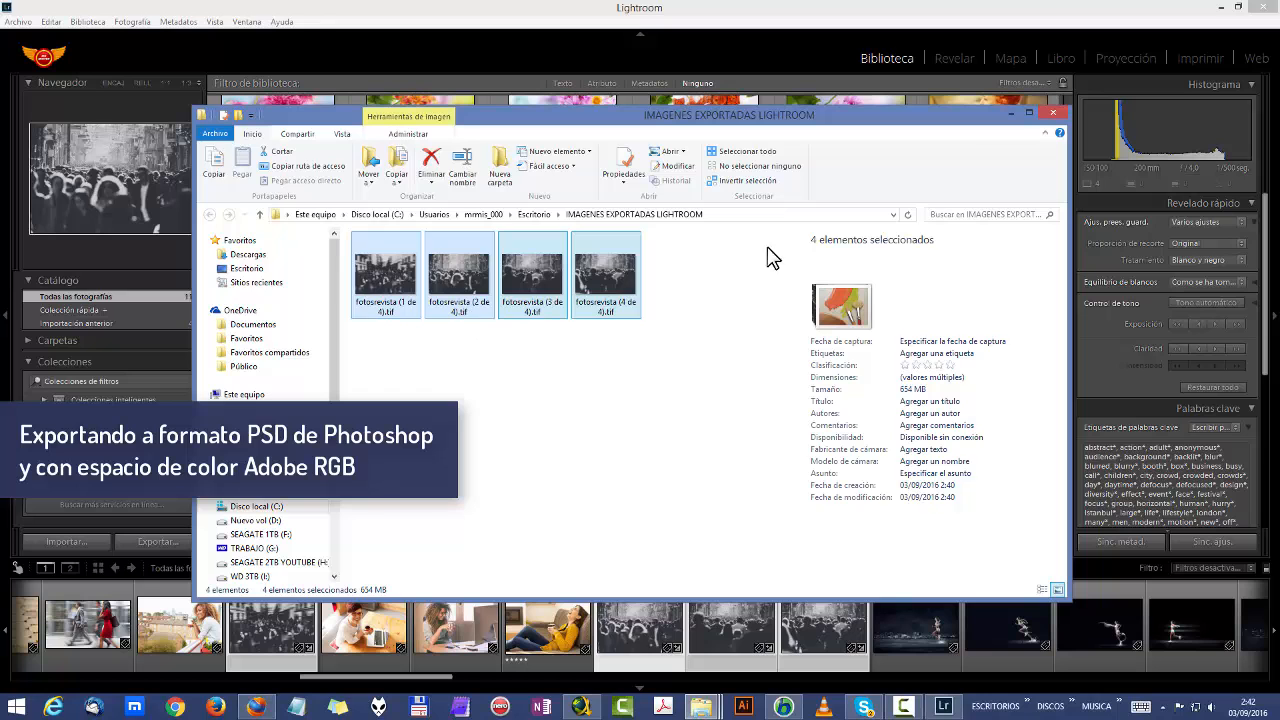
pyautogui.press('Delete')
pyautogui.click(1011, 113)
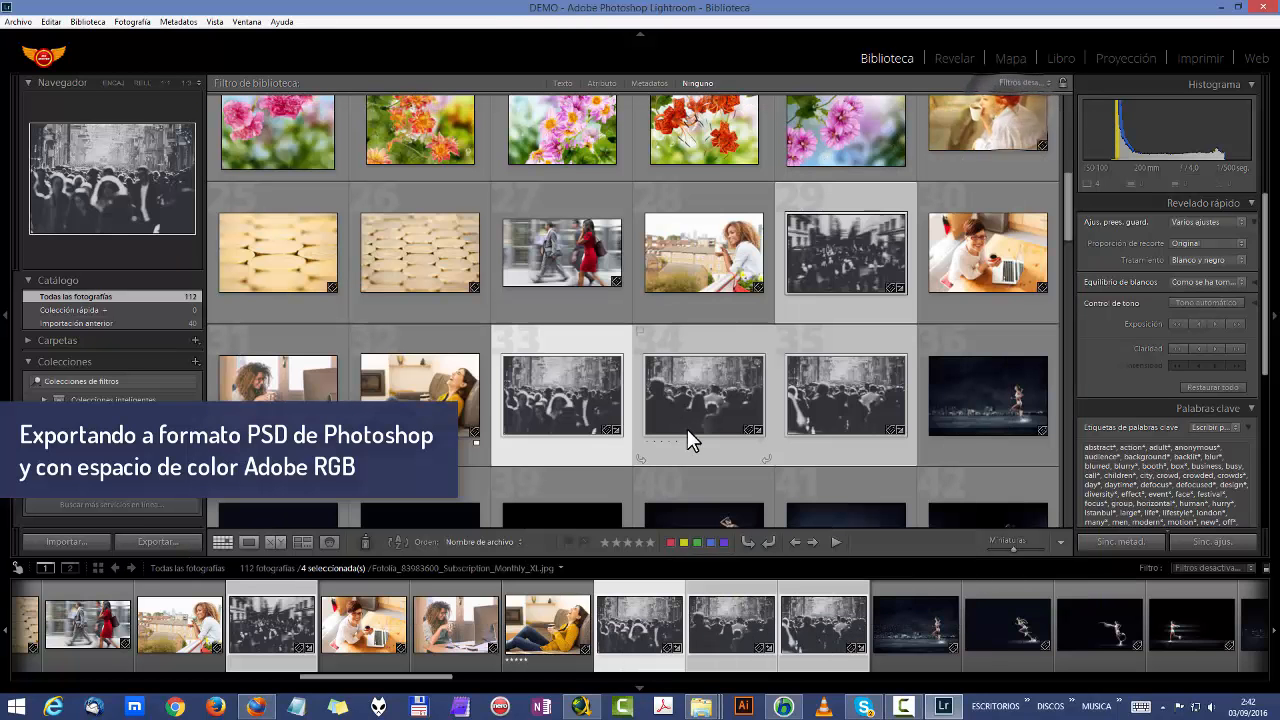
# Step: Start exporting the four selected photos and set the image format to PSD
pyautogui.click(163, 539)
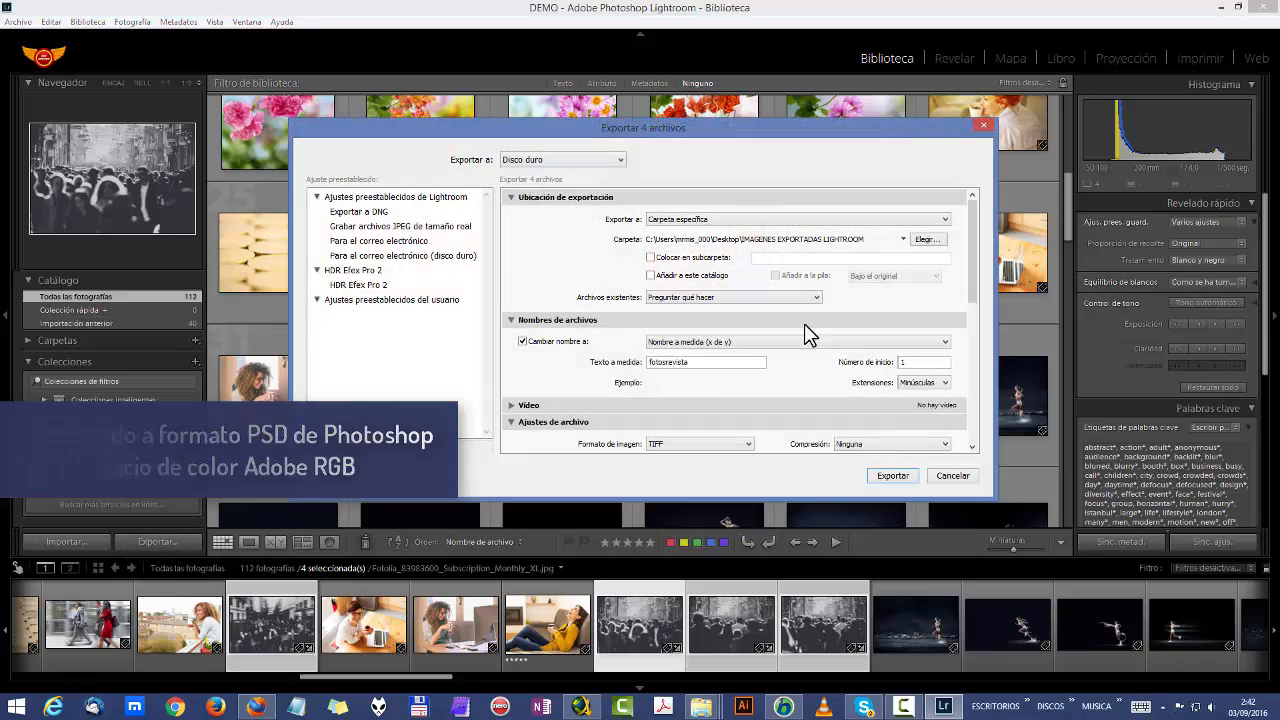
pyautogui.scroll(-3, 980, 305)
pyautogui.click(721, 316)
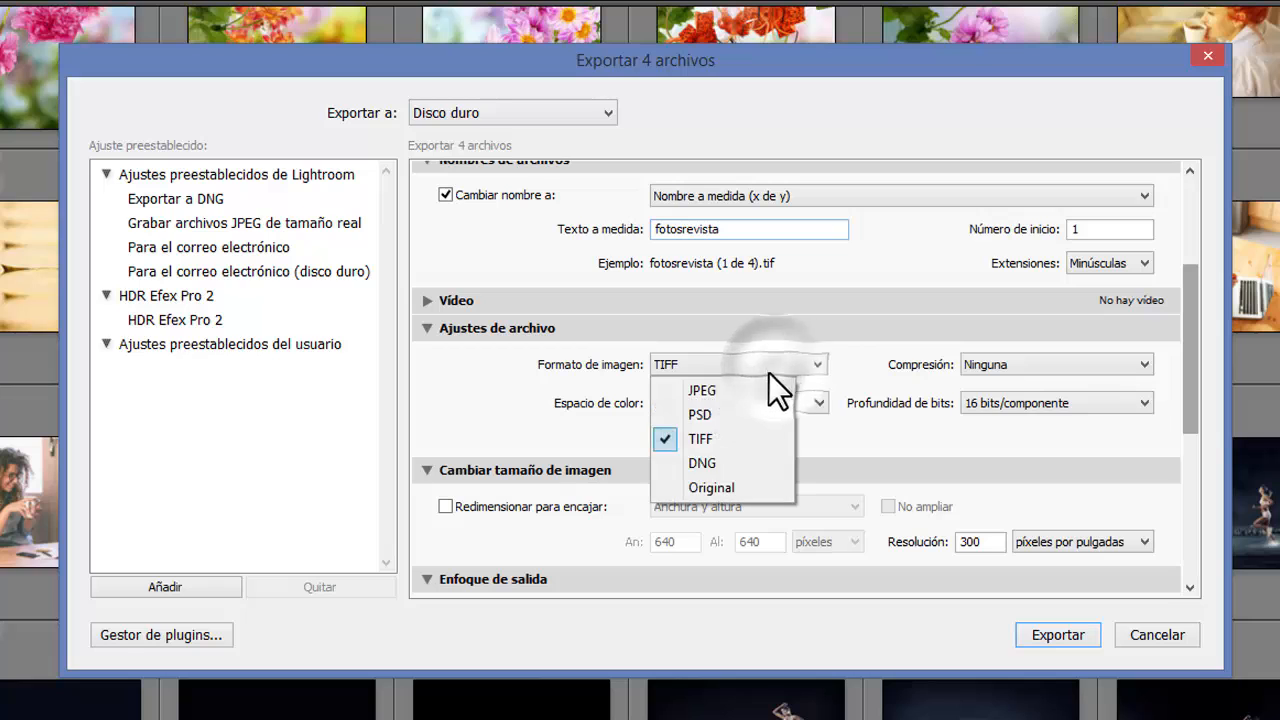
pyautogui.click(749, 412)
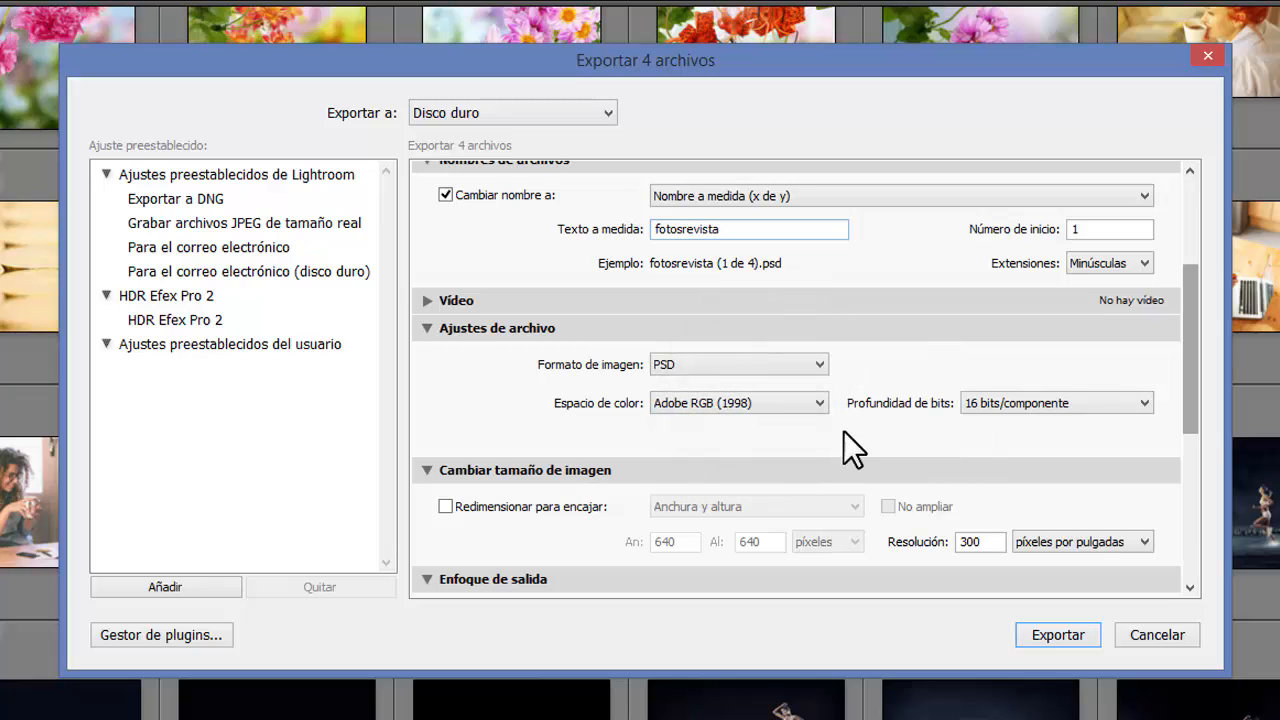
# Step: Compare the color space options offered for PSD and JPEG, ending with PSD as the image format
pyautogui.click(754, 402)
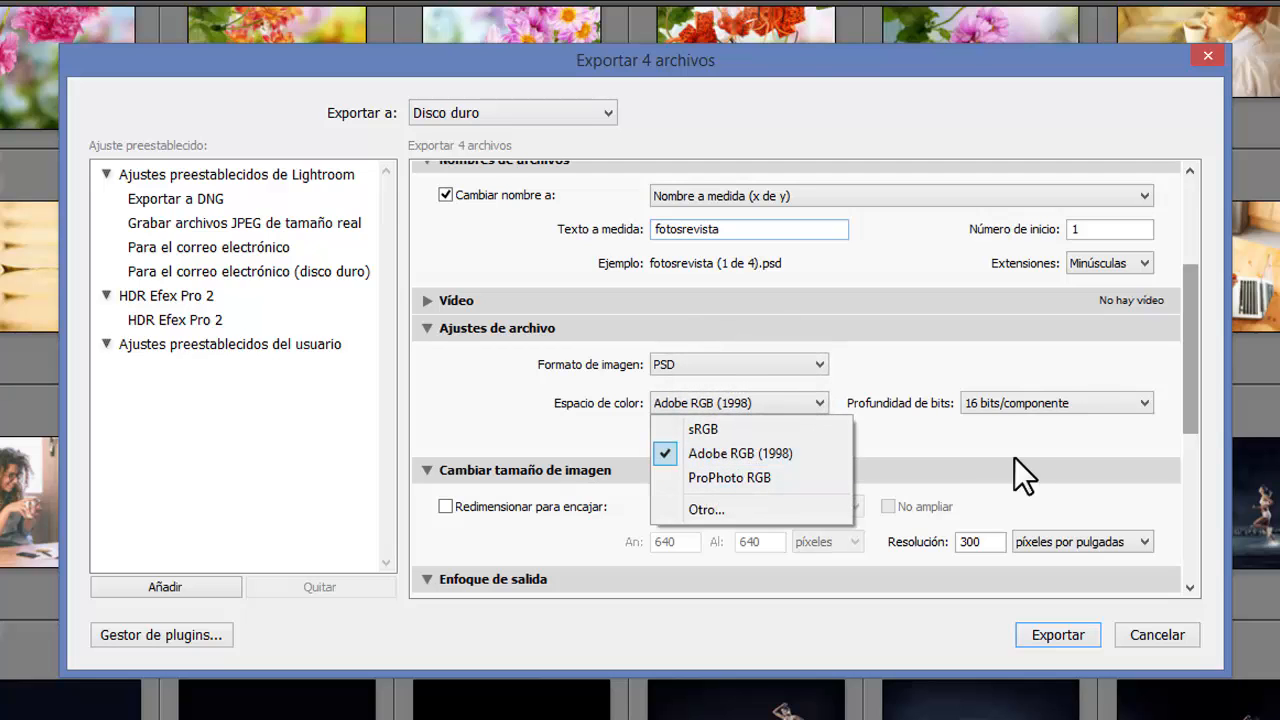
pyautogui.click(744, 369)
pyautogui.click(744, 369)
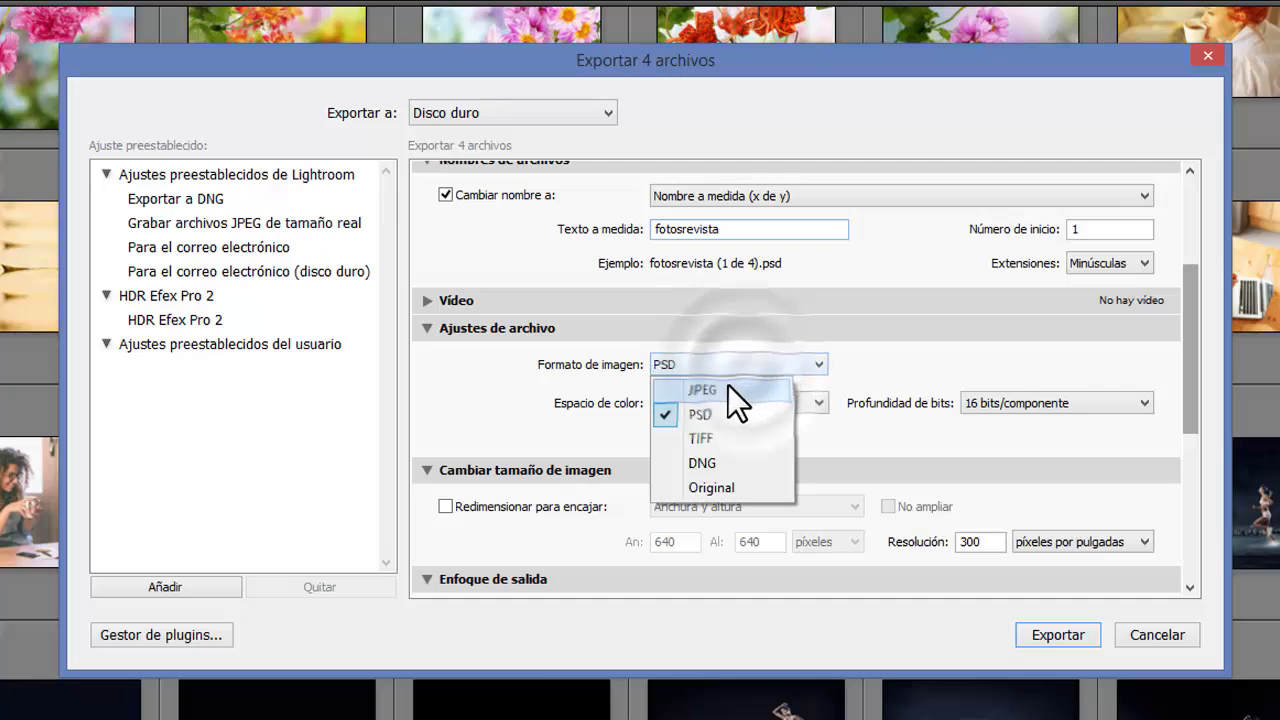
pyautogui.click(740, 389)
pyautogui.click(741, 407)
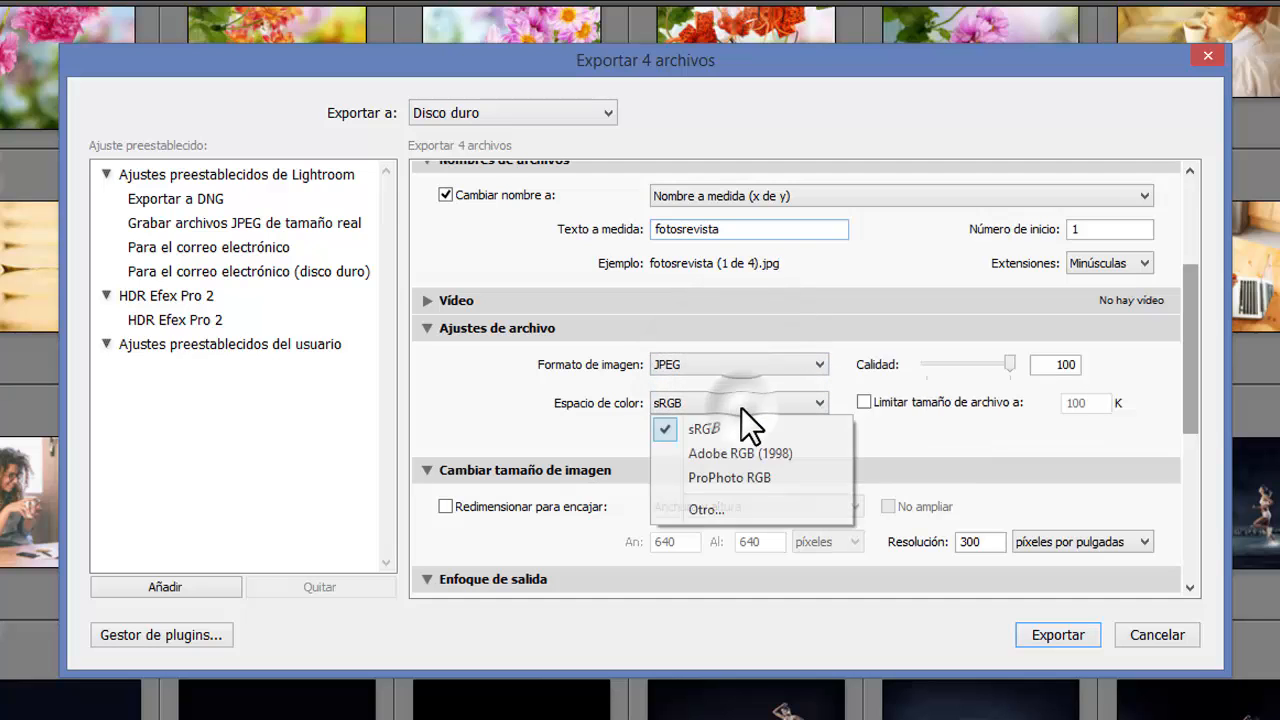
pyautogui.click(546, 408)
pyautogui.click(709, 401)
pyautogui.click(715, 367)
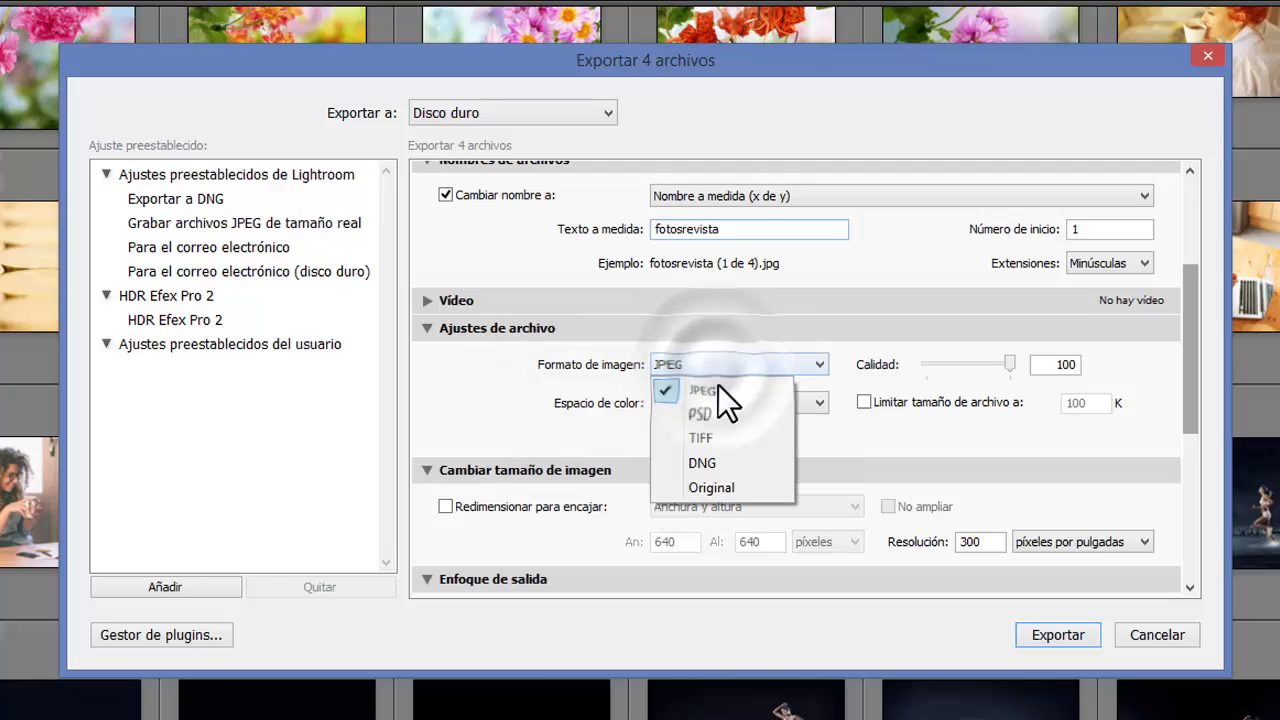
pyautogui.click(726, 415)
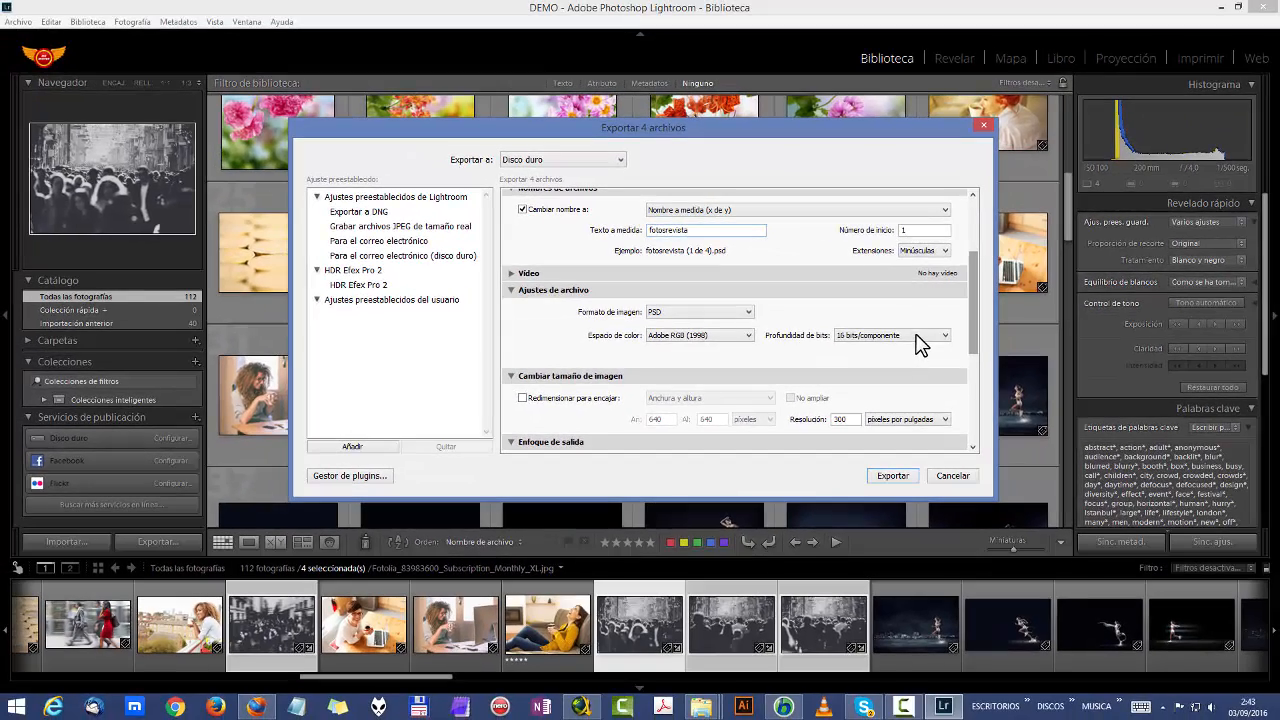
# Step: Check the bit depth and export the four photos as PSD files in Adobe RGB (1998) with 16 bits/componente
pyautogui.click(920, 343)
pyautogui.click(843, 334)
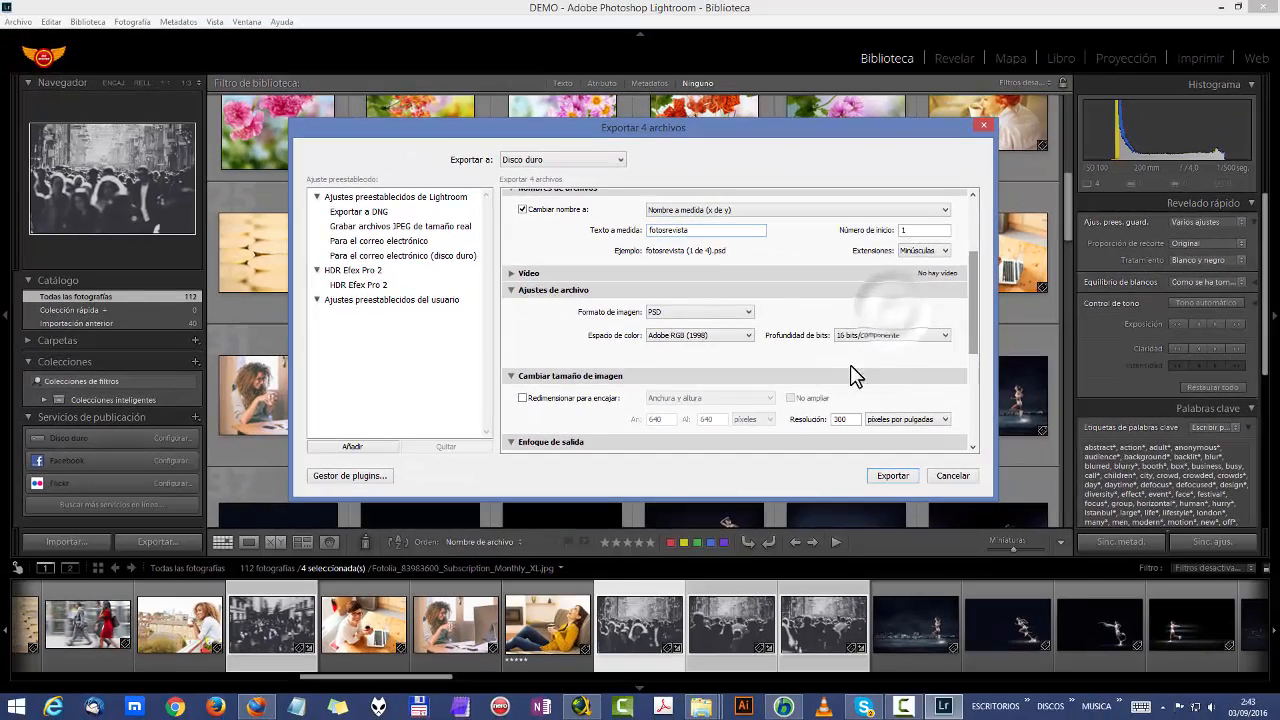
pyautogui.click(891, 477)
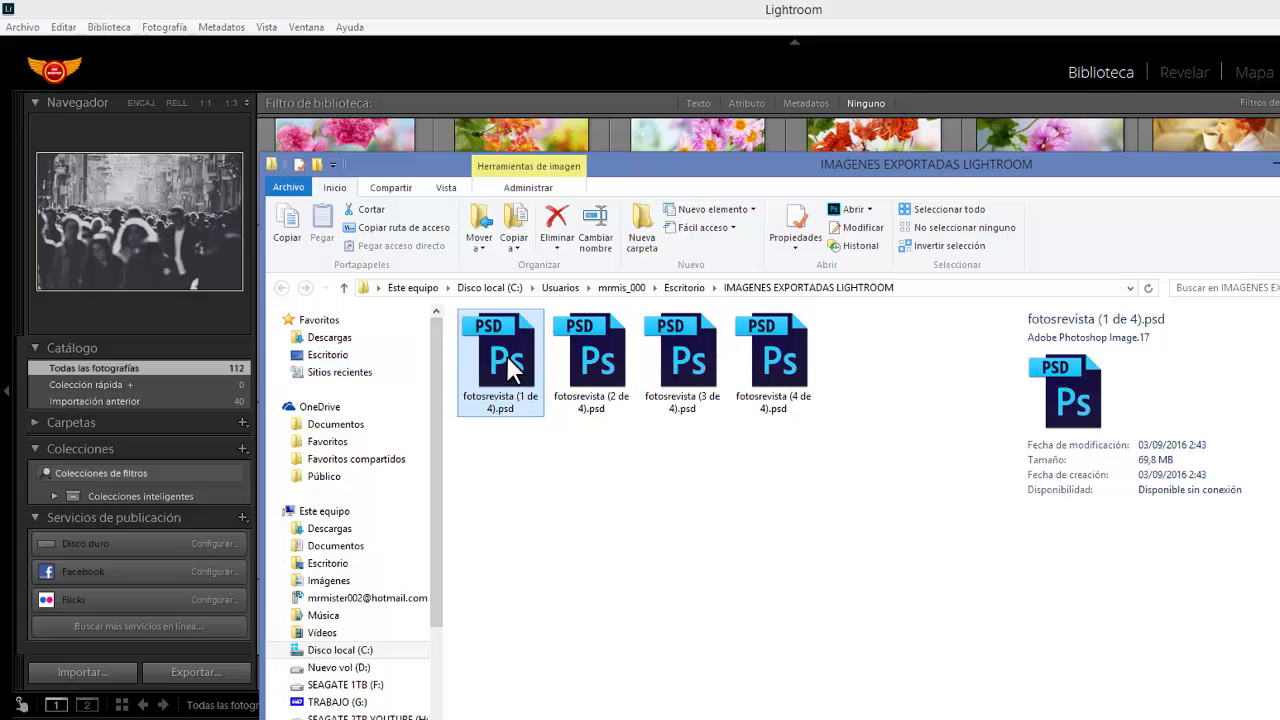
# Step: Open the exported fotosrevista (2 de 4).psd in Photoshop and move the folder and Lightroom windows out of the way
pyautogui.click(592, 343)
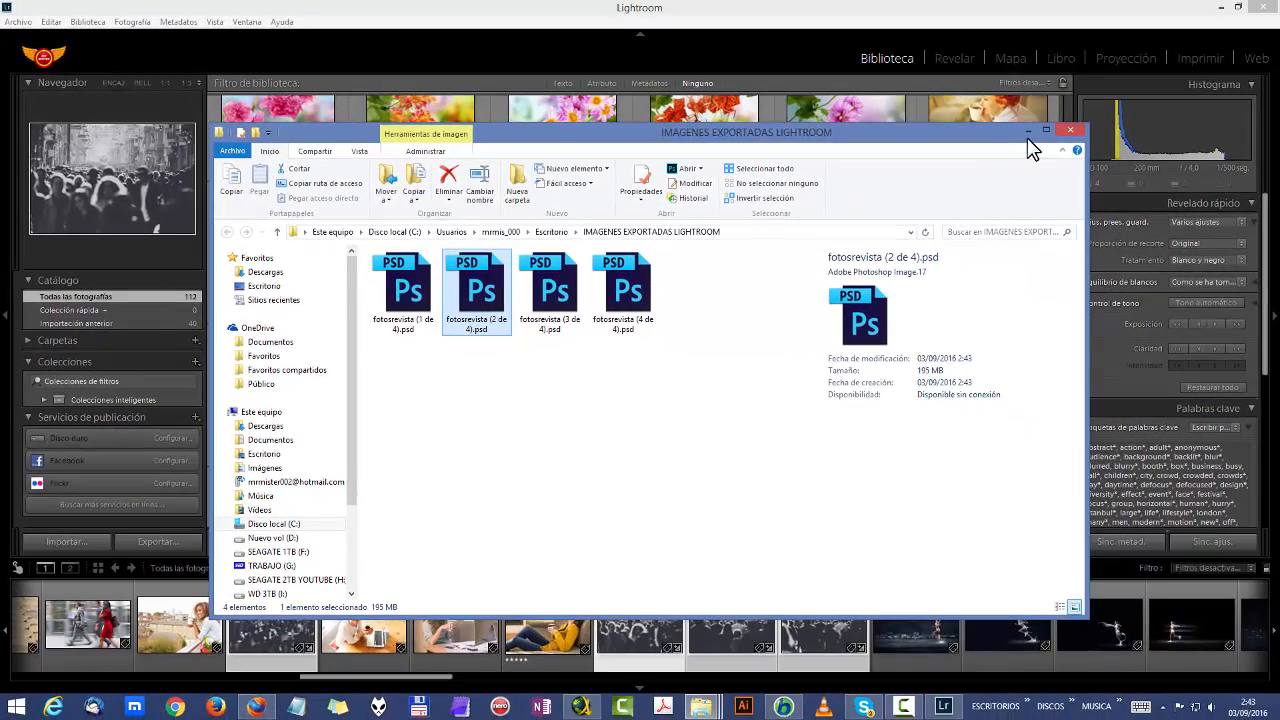
pyautogui.click(1029, 131)
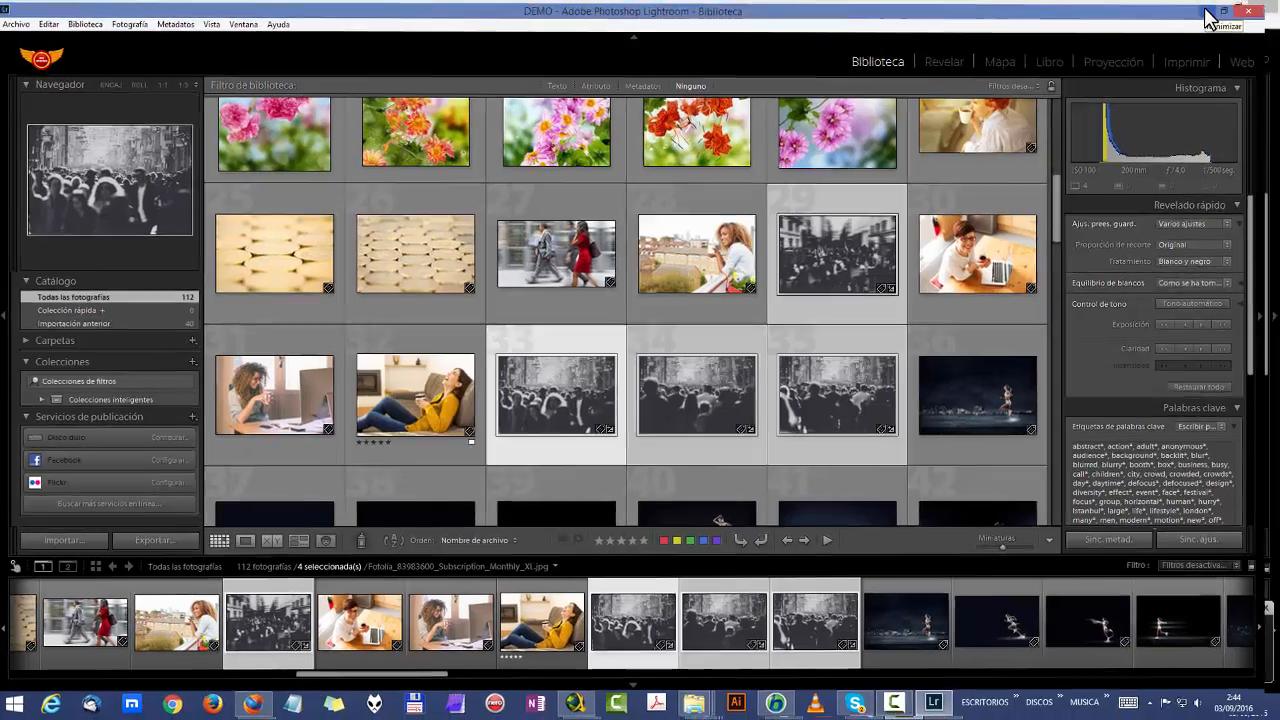
pyautogui.click(1221, 7)
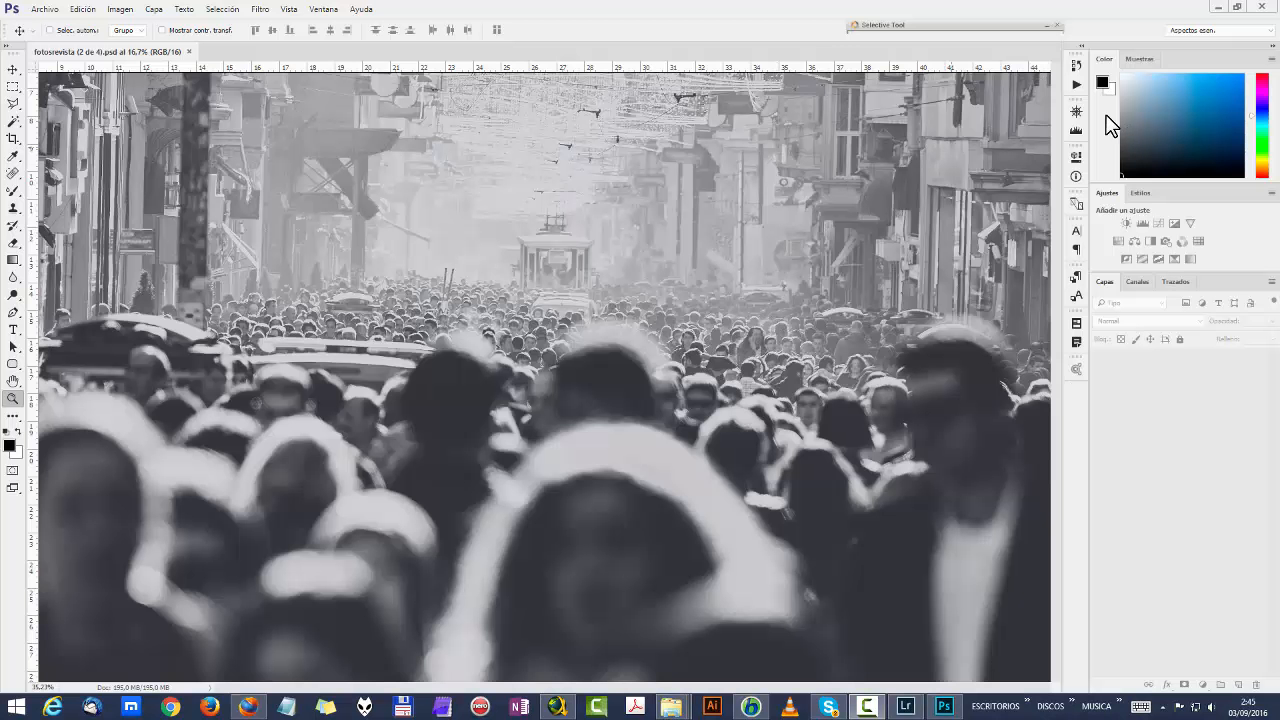
# Step: Examine the crowd and street details of fotosrevista (2 de 4).psd in Photoshop, both close up and as a whole
pyautogui.moveTo(678, 201); pyautogui.dragTo(760, 274)
pyautogui.moveTo(505, 283); pyautogui.dragTo(593, 390)
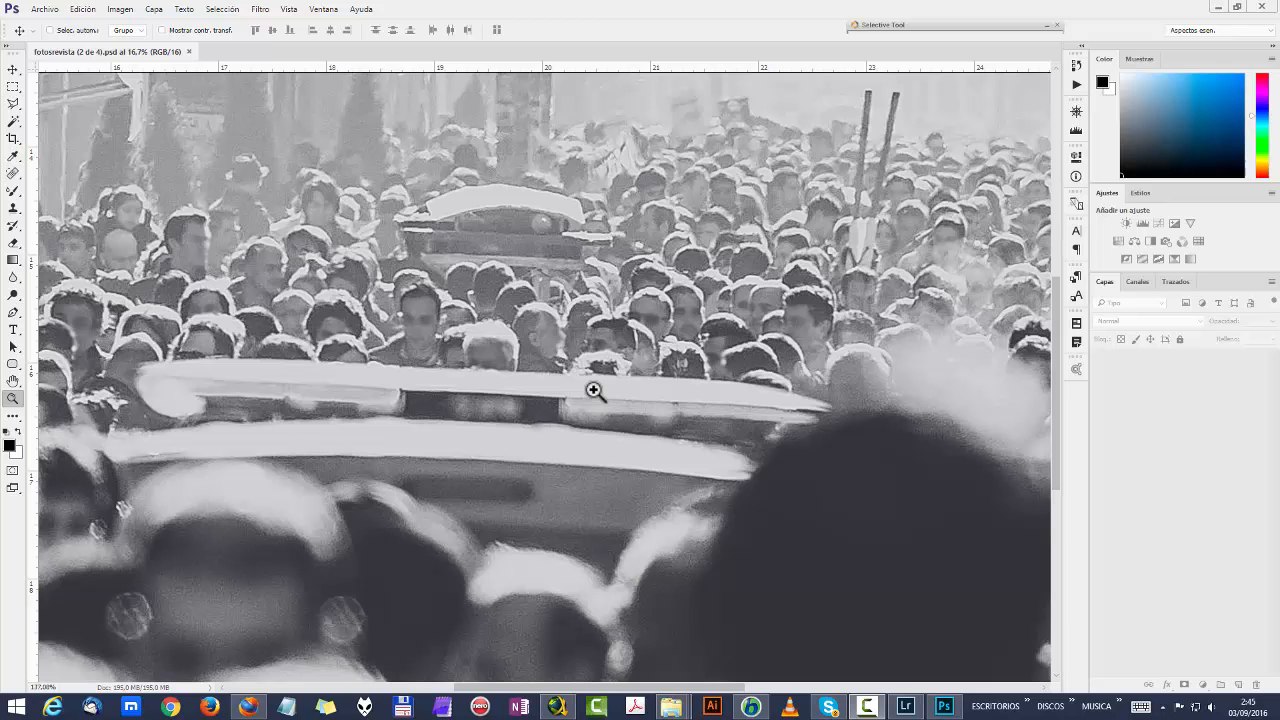
pyautogui.moveTo(863, 229); pyautogui.dragTo(856, 265)
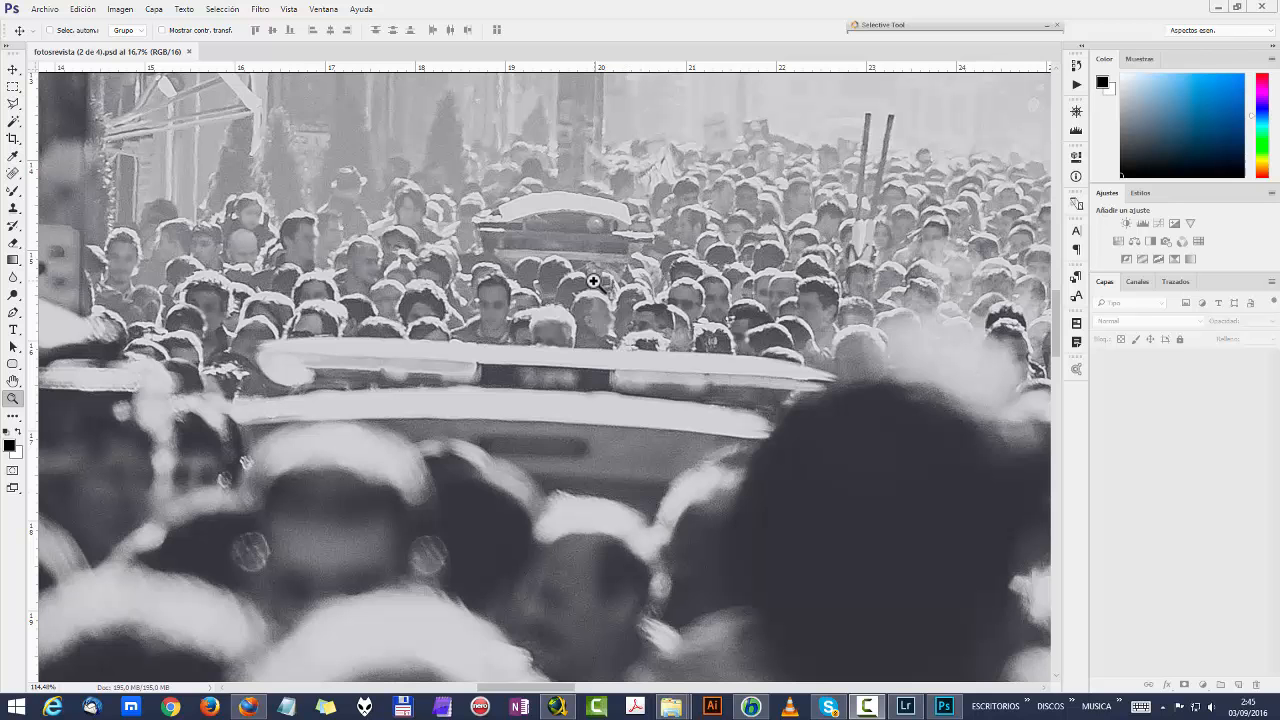
pyautogui.moveTo(584, 266); pyautogui.dragTo(374, 294)
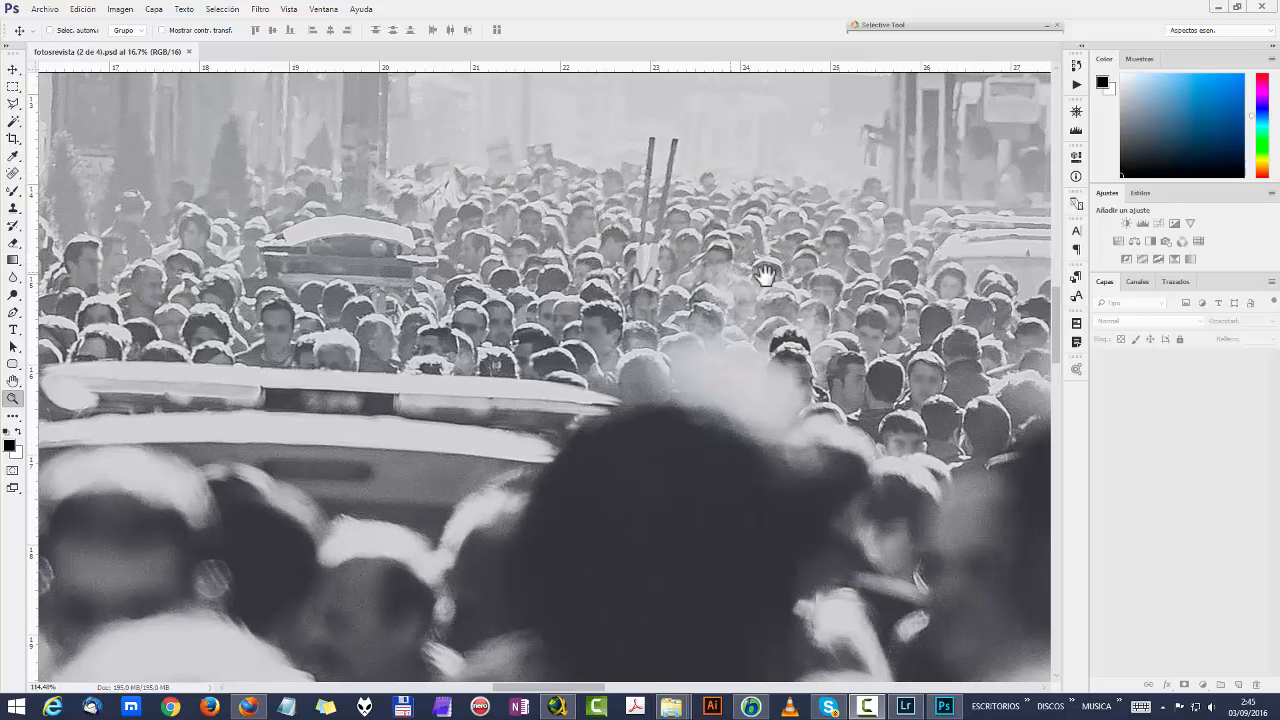
pyautogui.moveTo(746, 271); pyautogui.dragTo(586, 262)
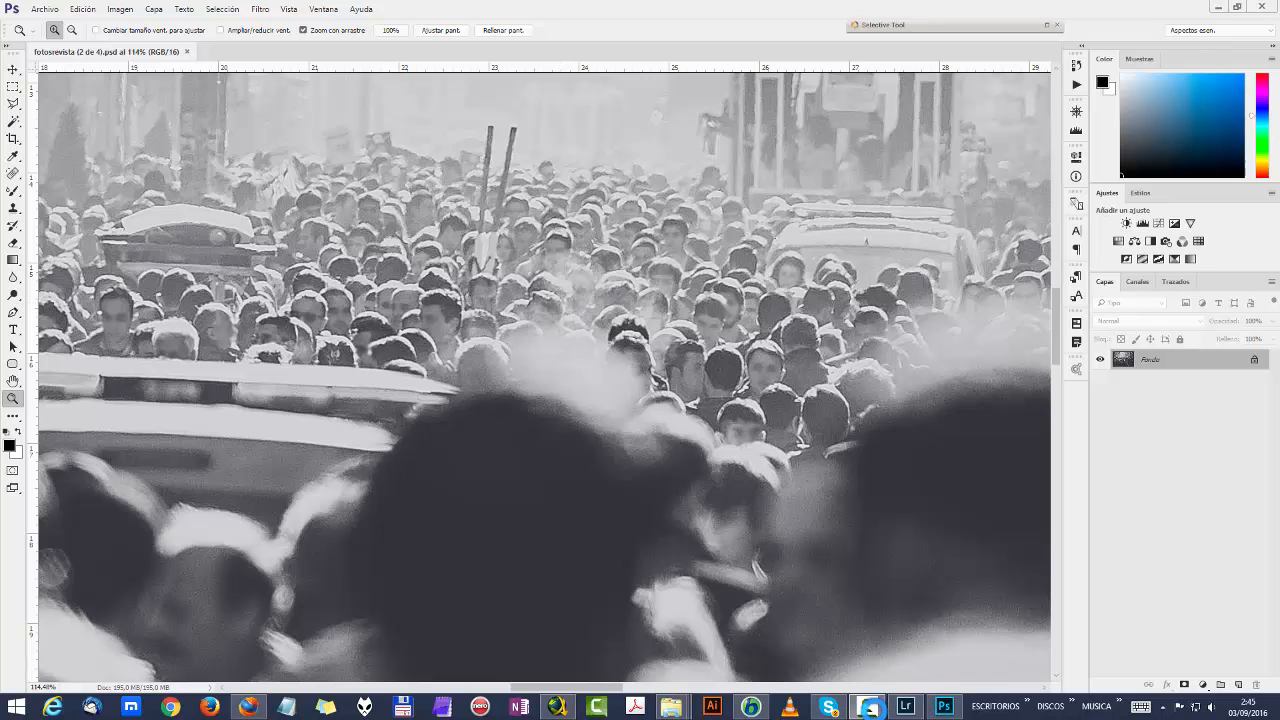
pyautogui.moveTo(883, 674); pyautogui.dragTo(760, 463)
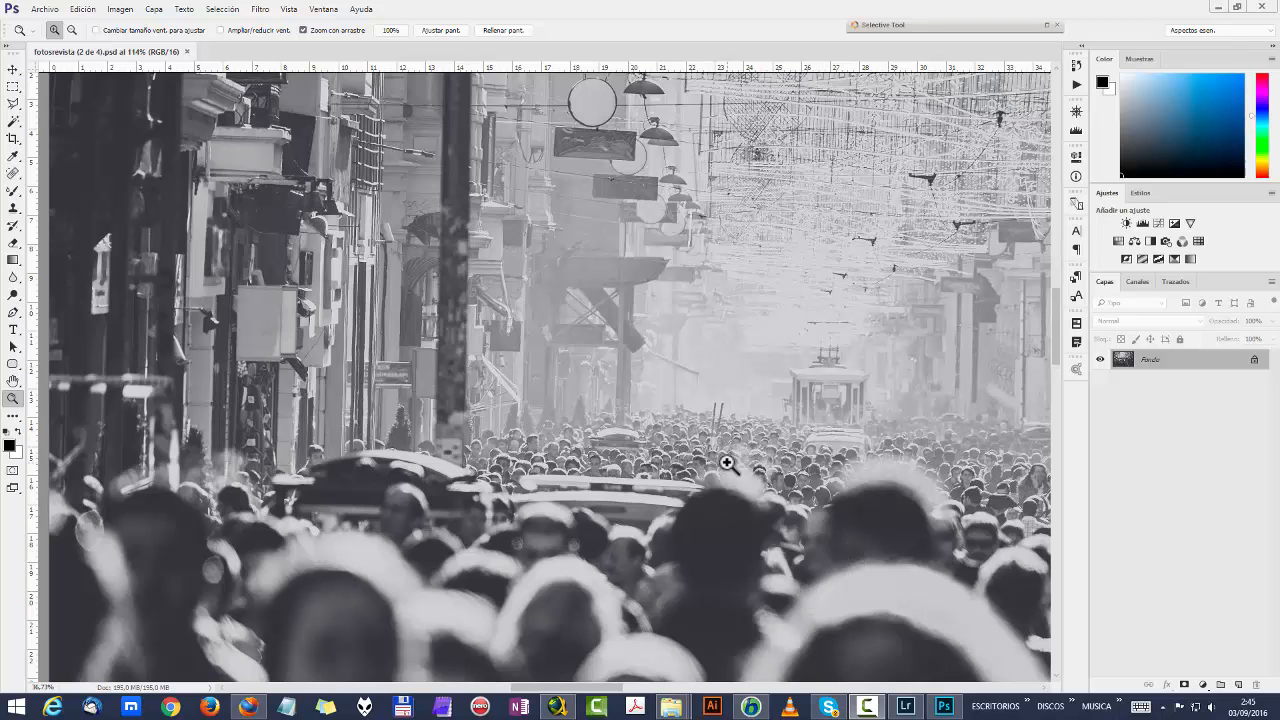
pyautogui.moveTo(757, 449); pyautogui.dragTo(395, 343)
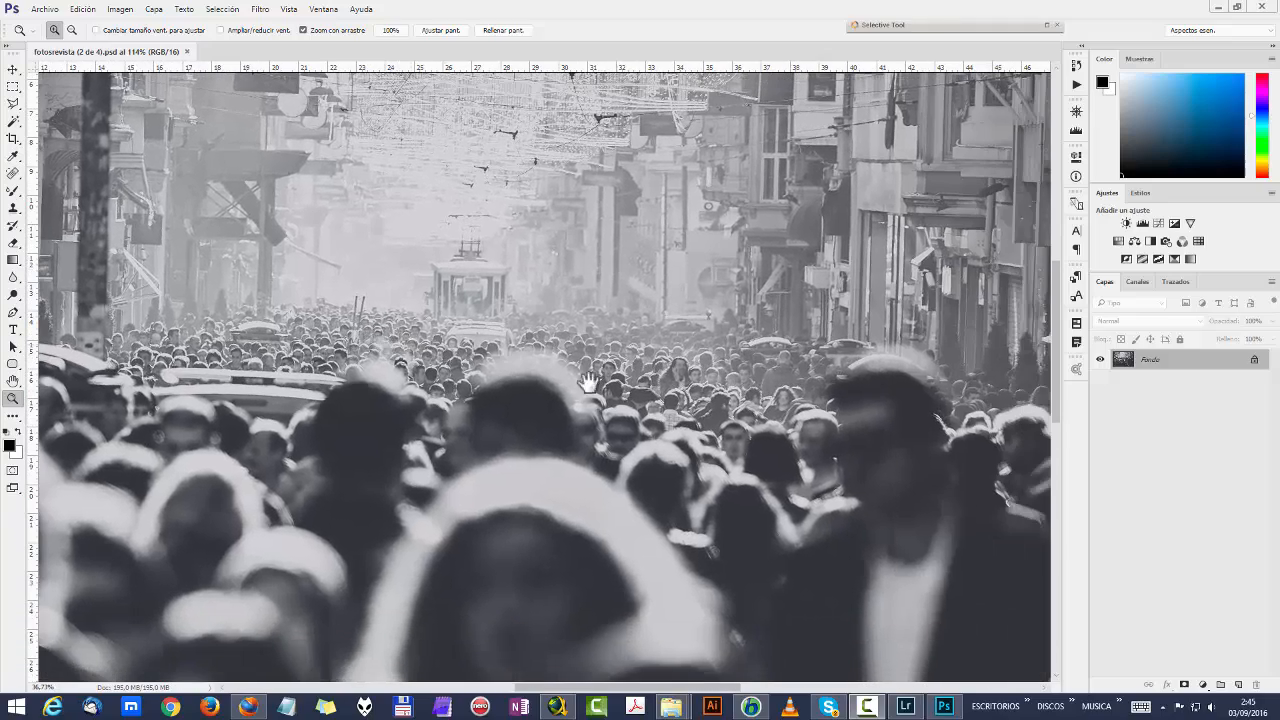
pyautogui.click(688, 392)
pyautogui.moveTo(764, 487)
pyautogui.mouseDown()
pyautogui.moveTo(771, 500)
pyautogui.moveTo(757, 481)
pyautogui.mouseUp()
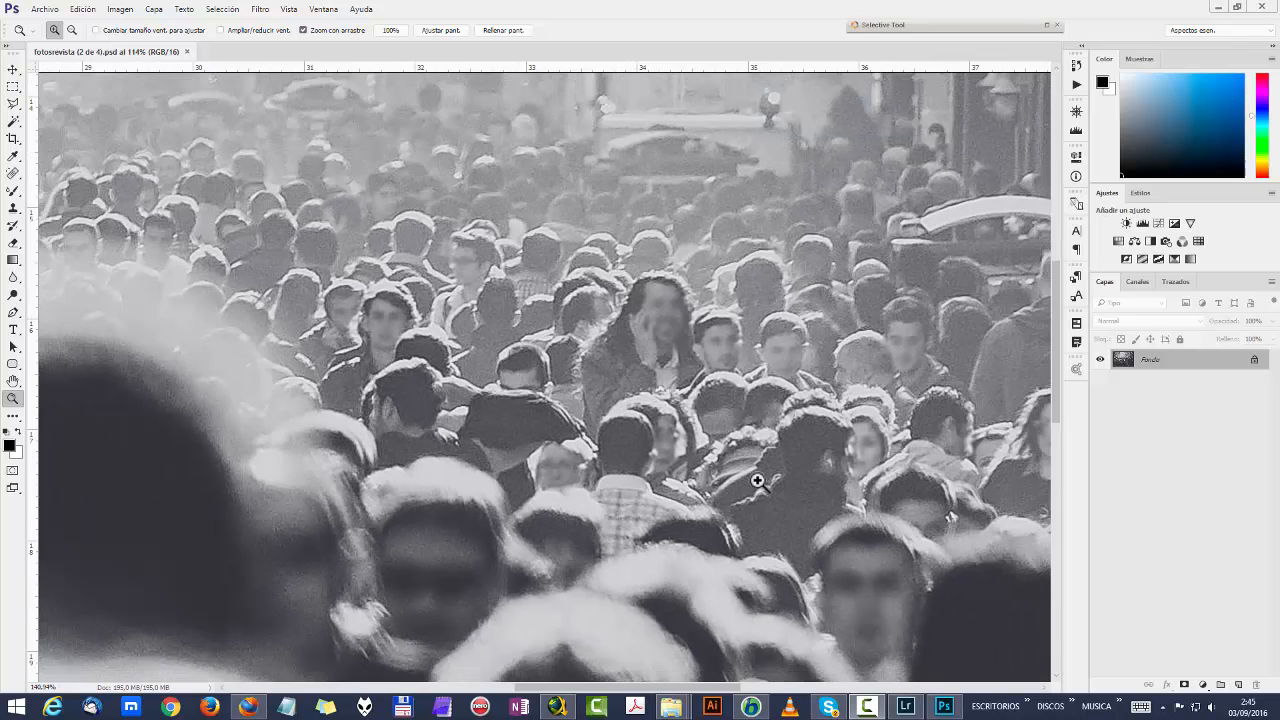
pyautogui.moveTo(757, 481); pyautogui.dragTo(654, 322)
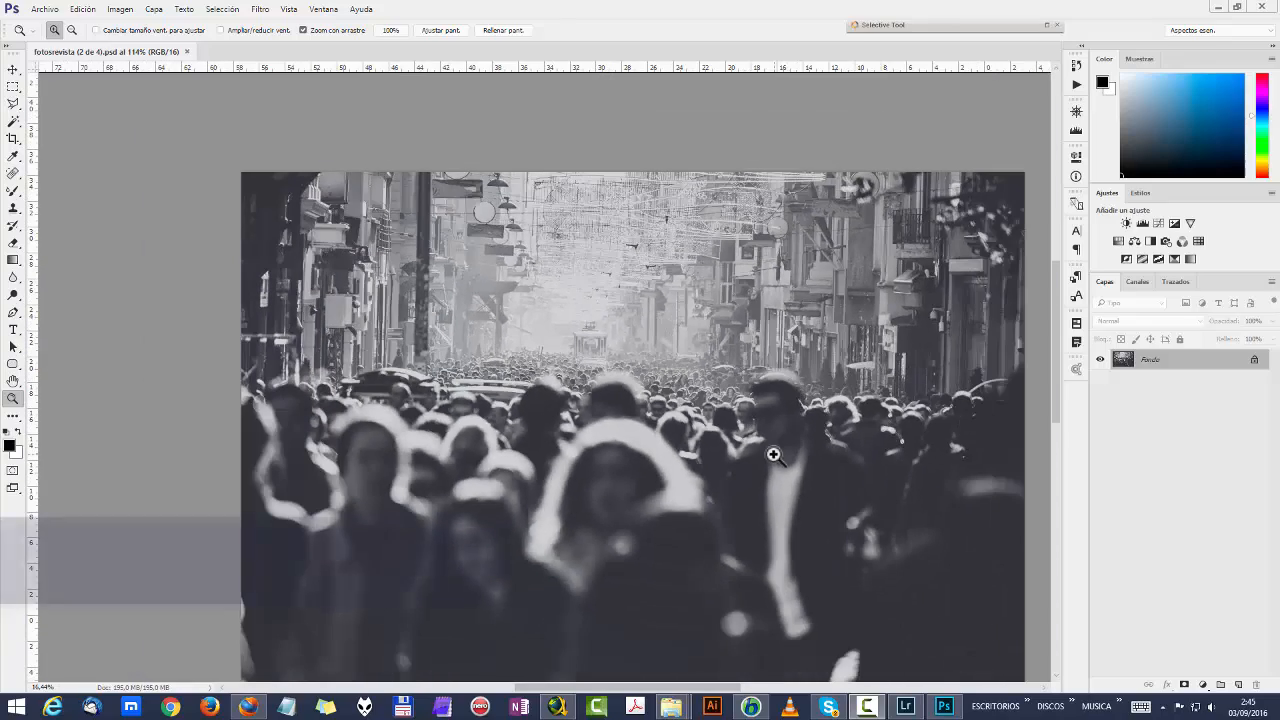
pyautogui.press('space')
pyautogui.moveTo(770, 449); pyautogui.dragTo(746, 396)
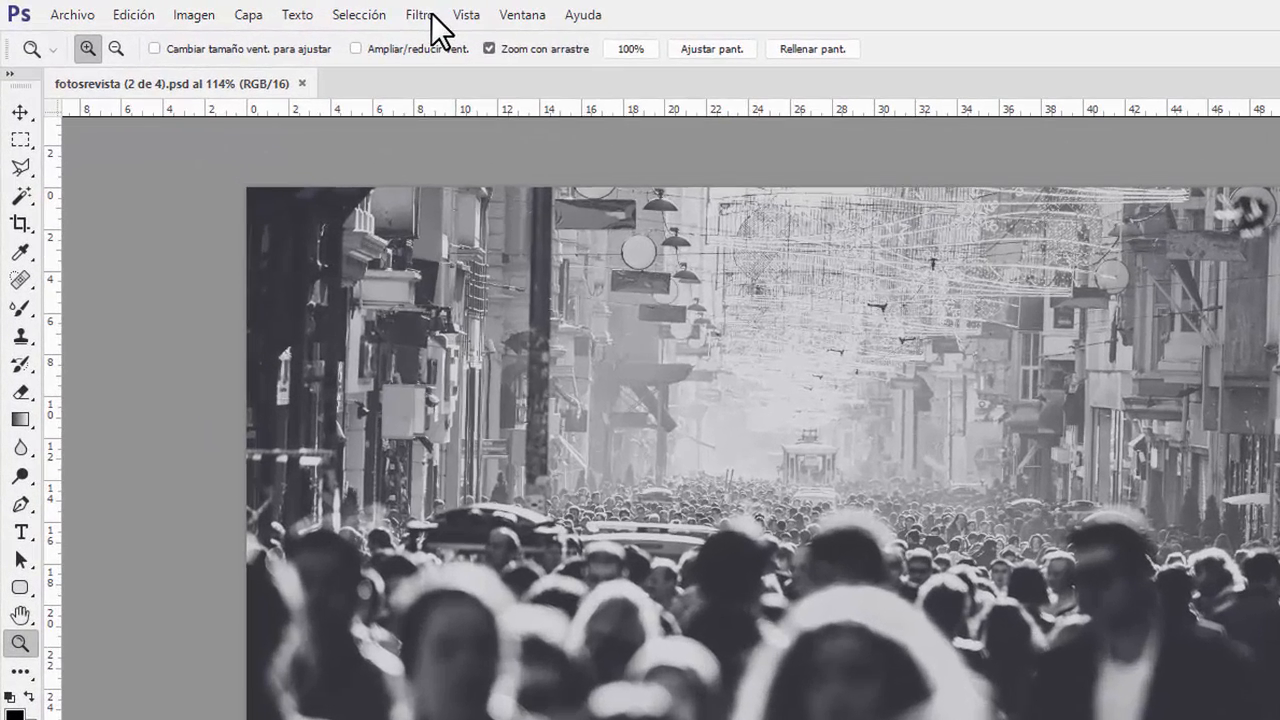
# Step: Open the PSD image in the Alien Skin Snap Art 4 filter
pyautogui.click(360, 12)
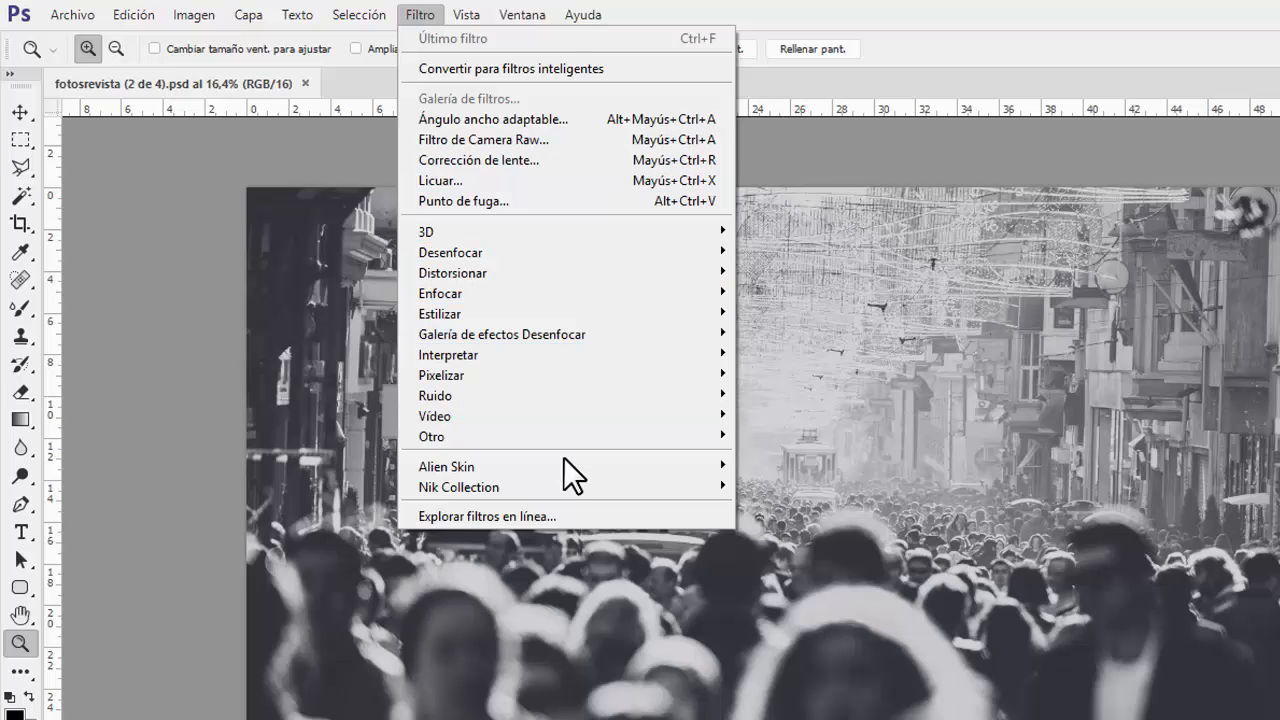
pyautogui.moveTo(564, 460)
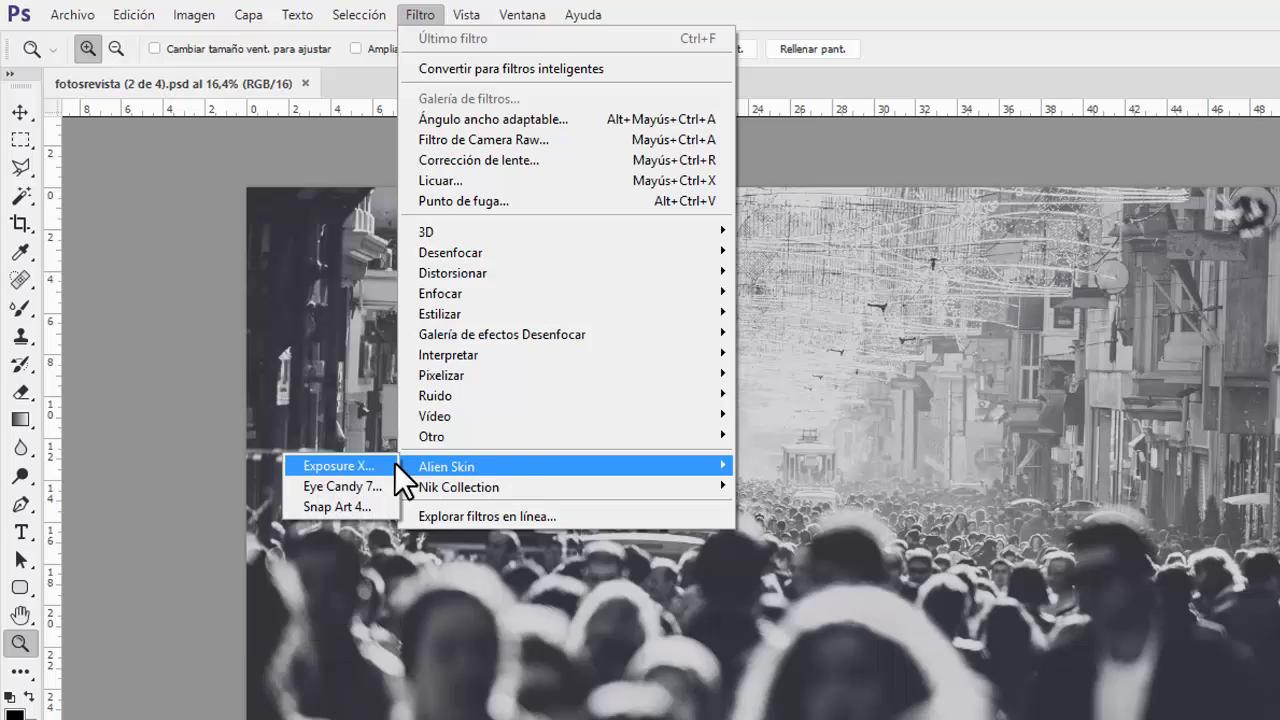
pyautogui.click(374, 504)
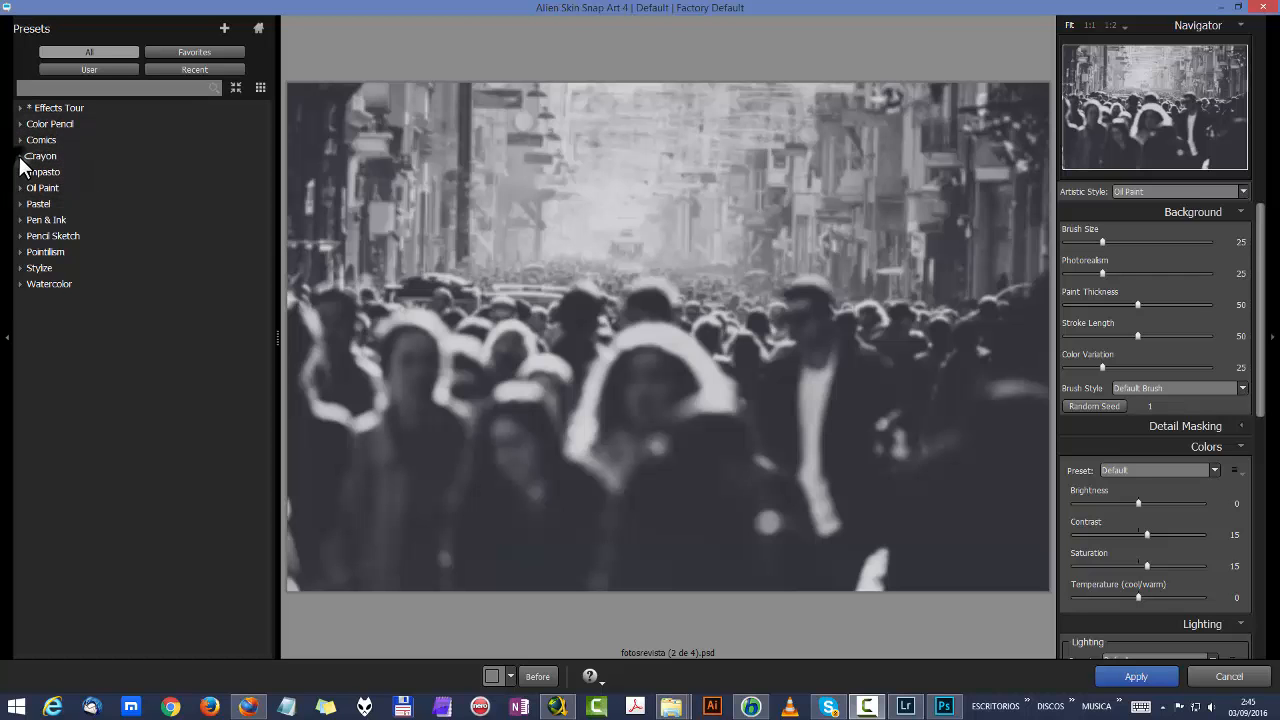
# Step: Browse the Crayon and Oil Paint presets and try the Messy crayon preset on the crowd image
pyautogui.click(20, 156)
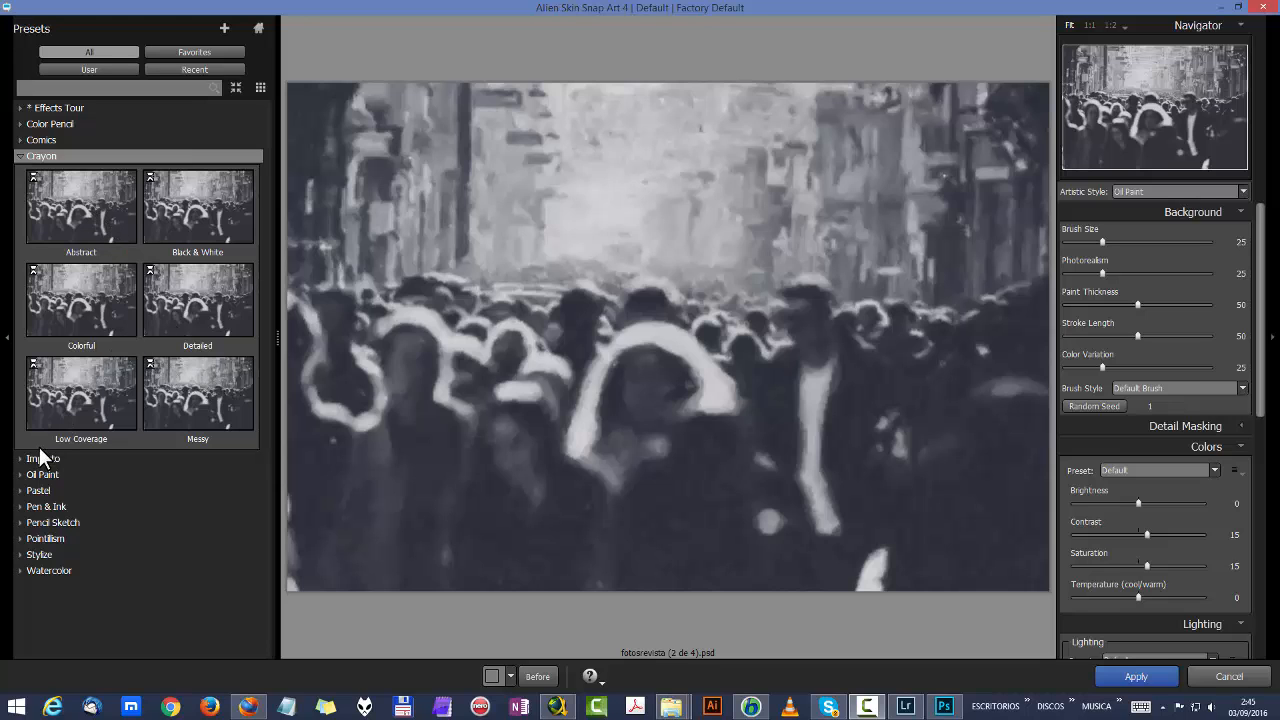
pyautogui.click(22, 475)
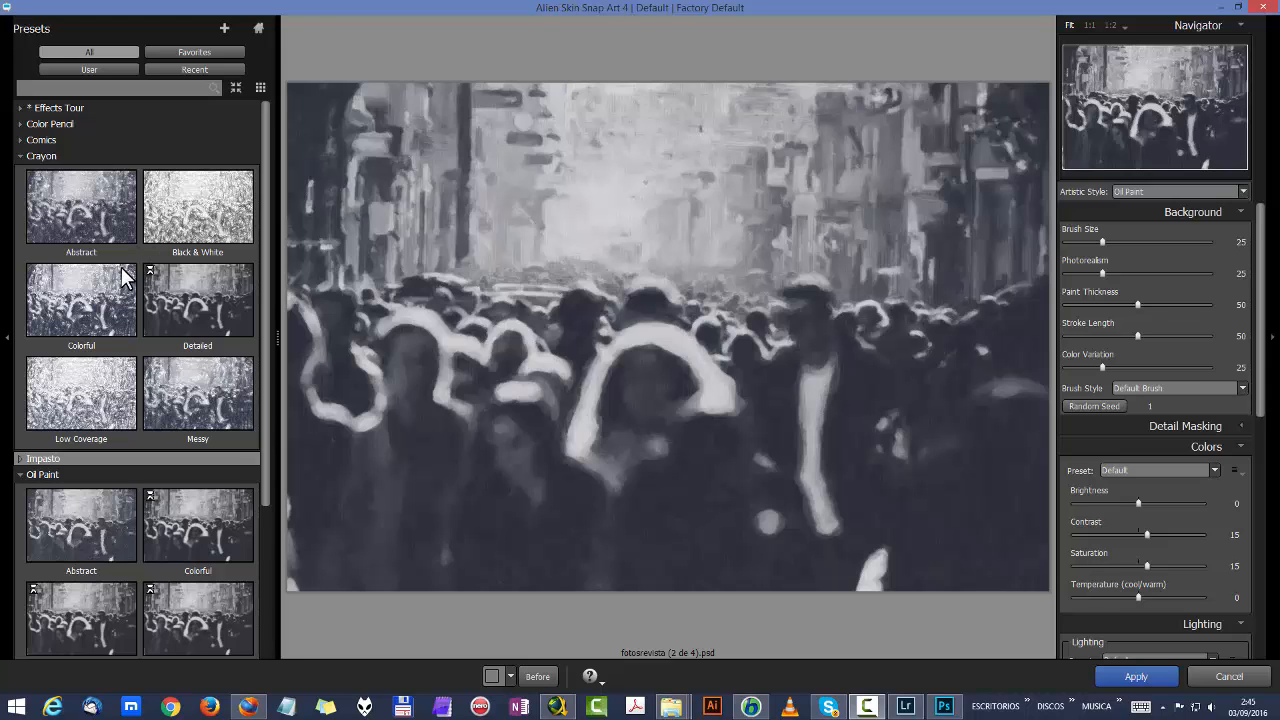
pyautogui.scroll(-3, 190, 205)
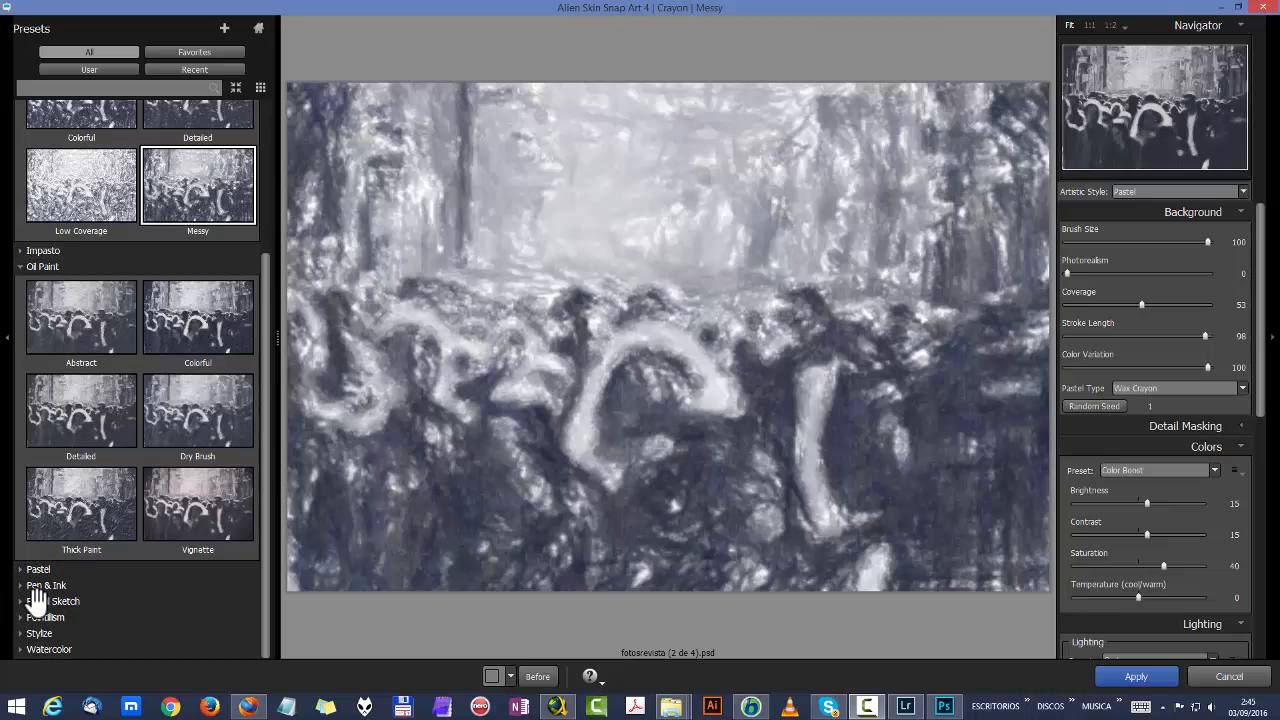
# Step: Compare the Hard Pencil, Abstract and Charcoal presets of the Pencil Sketch group on the crowd image
pyautogui.click(36, 600)
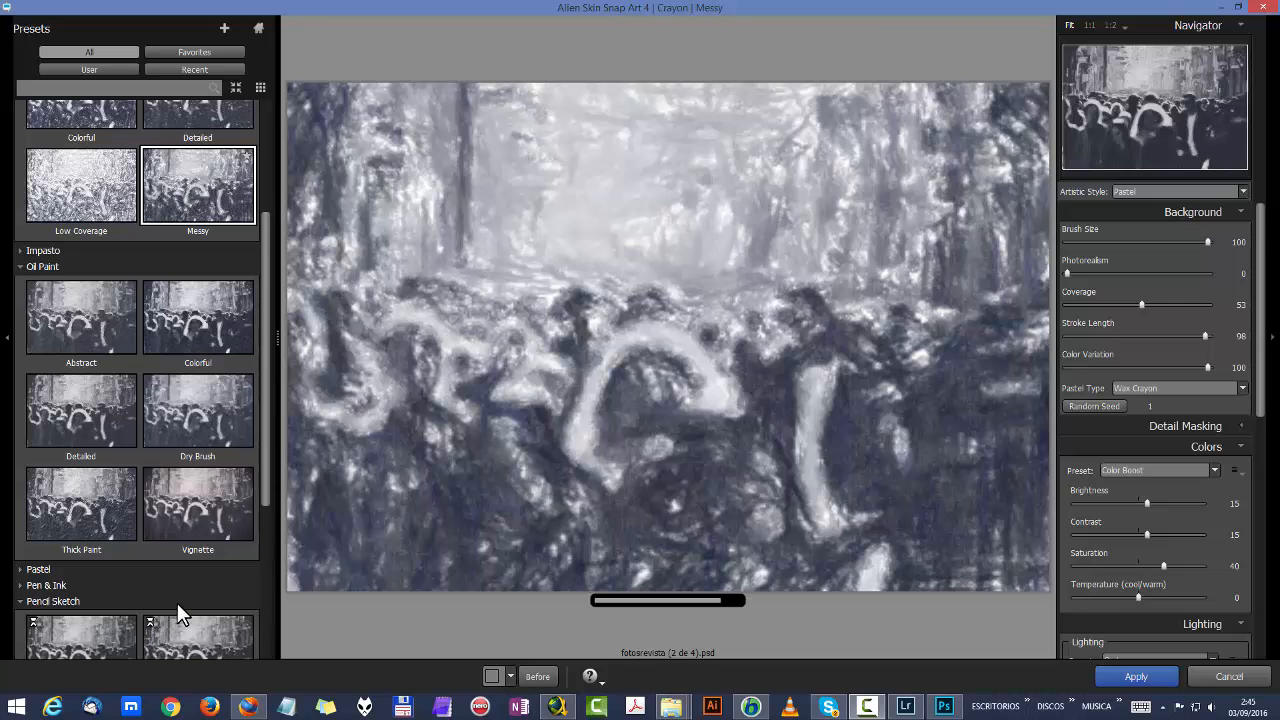
pyautogui.scroll(-5, 22, 592)
pyautogui.click(26, 588)
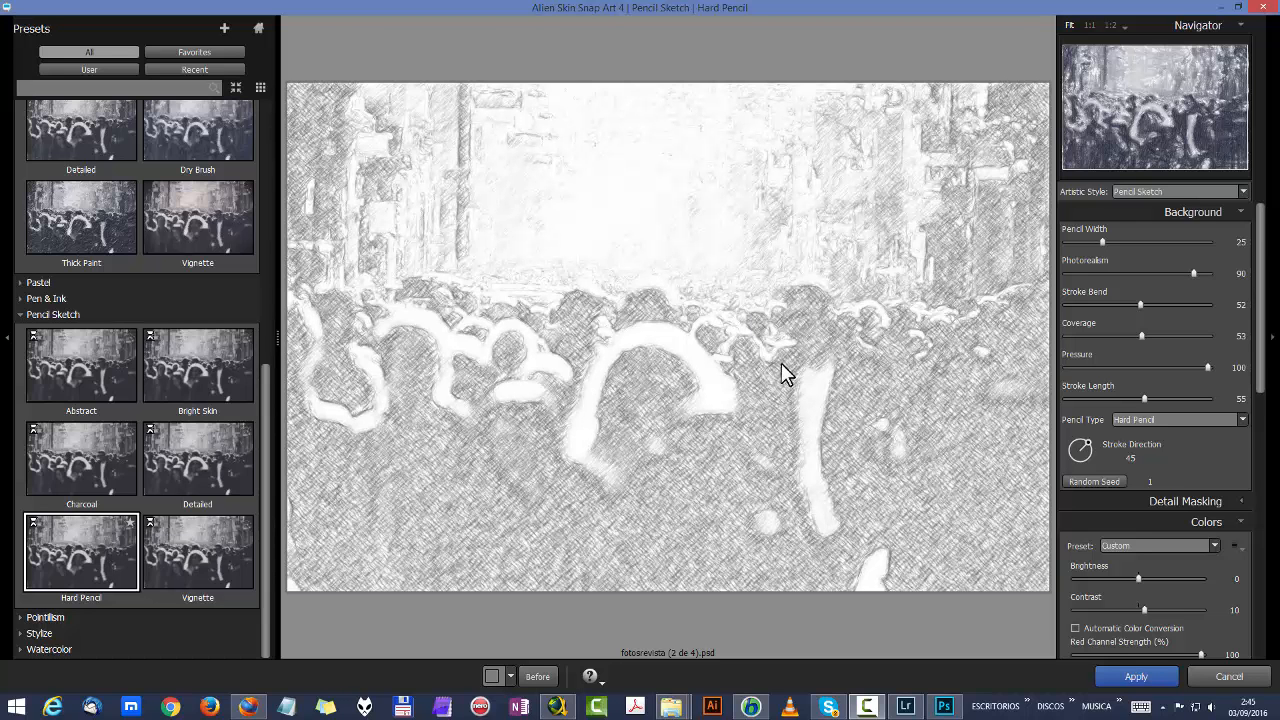
pyautogui.click(86, 378)
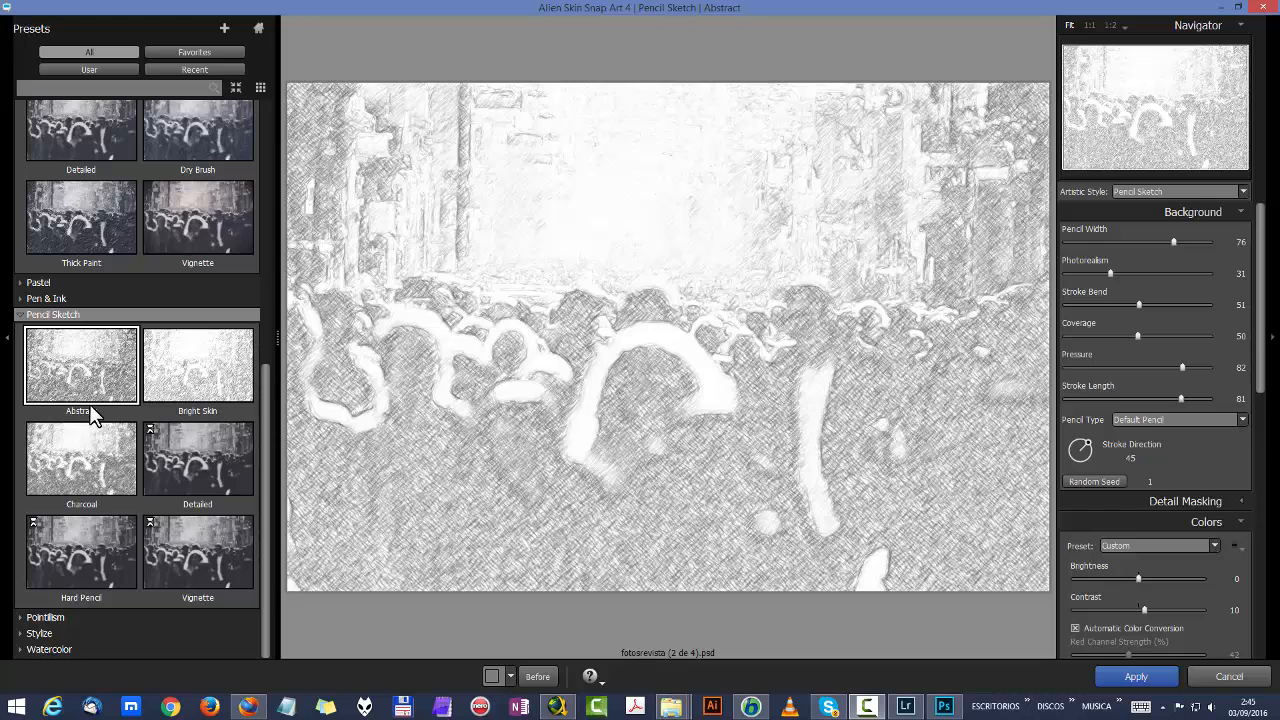
pyautogui.click(100, 460)
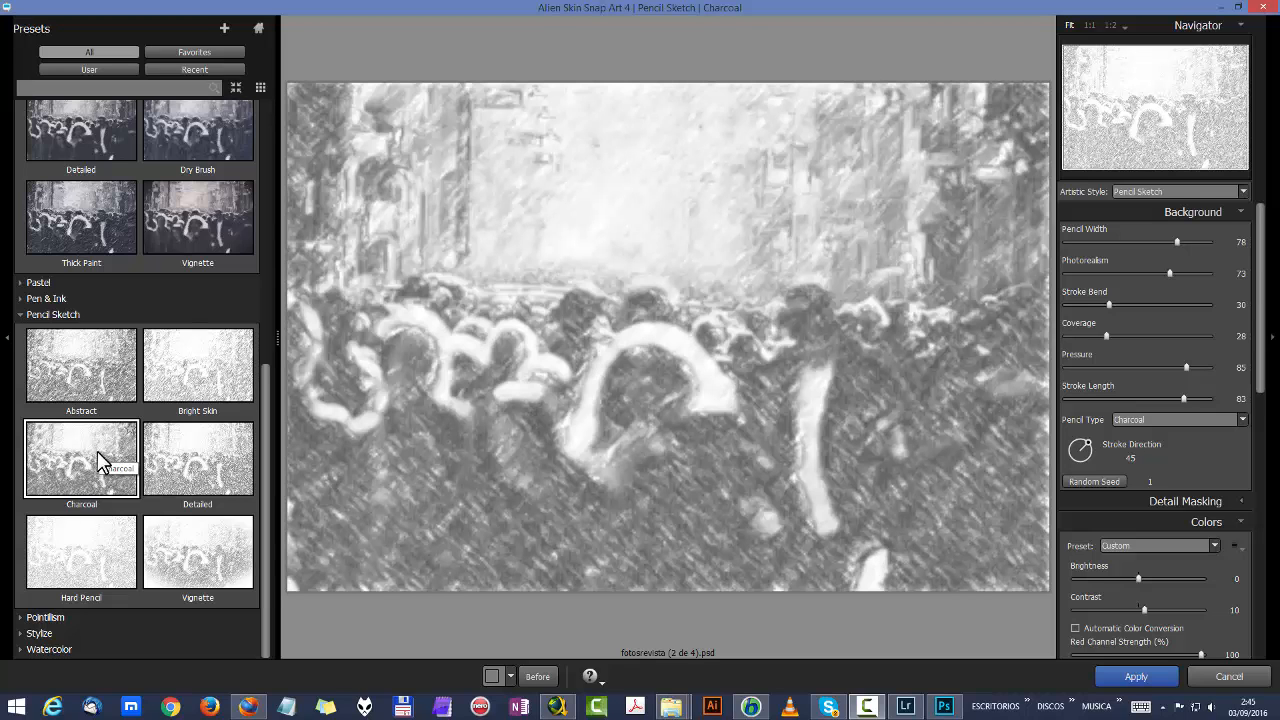
# Step: Choose the Detailed preset of the Pencil Sketch group and apply the filter to the image
pyautogui.click(197, 475)
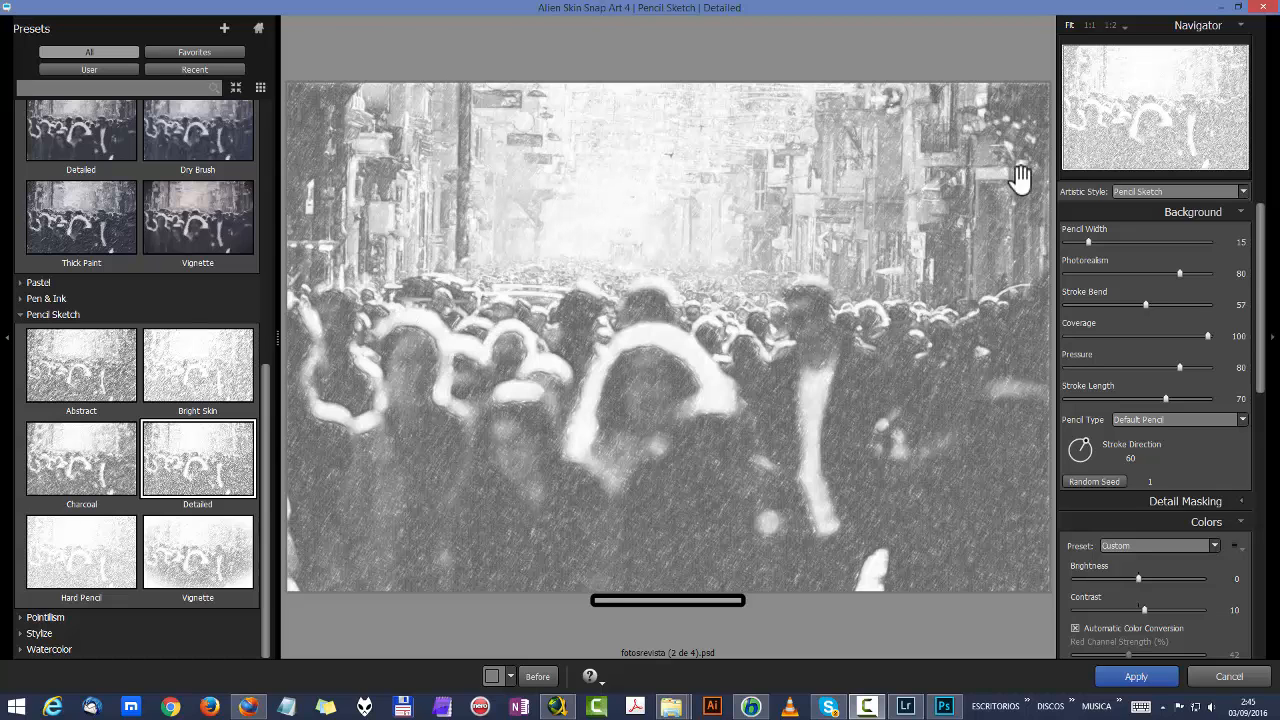
pyautogui.moveTo(997, 197)
pyautogui.mouseDown()
pyautogui.moveTo(814, 408)
pyautogui.moveTo(745, 273)
pyautogui.mouseUp()
pyautogui.moveTo(871, 466); pyautogui.dragTo(814, 472)
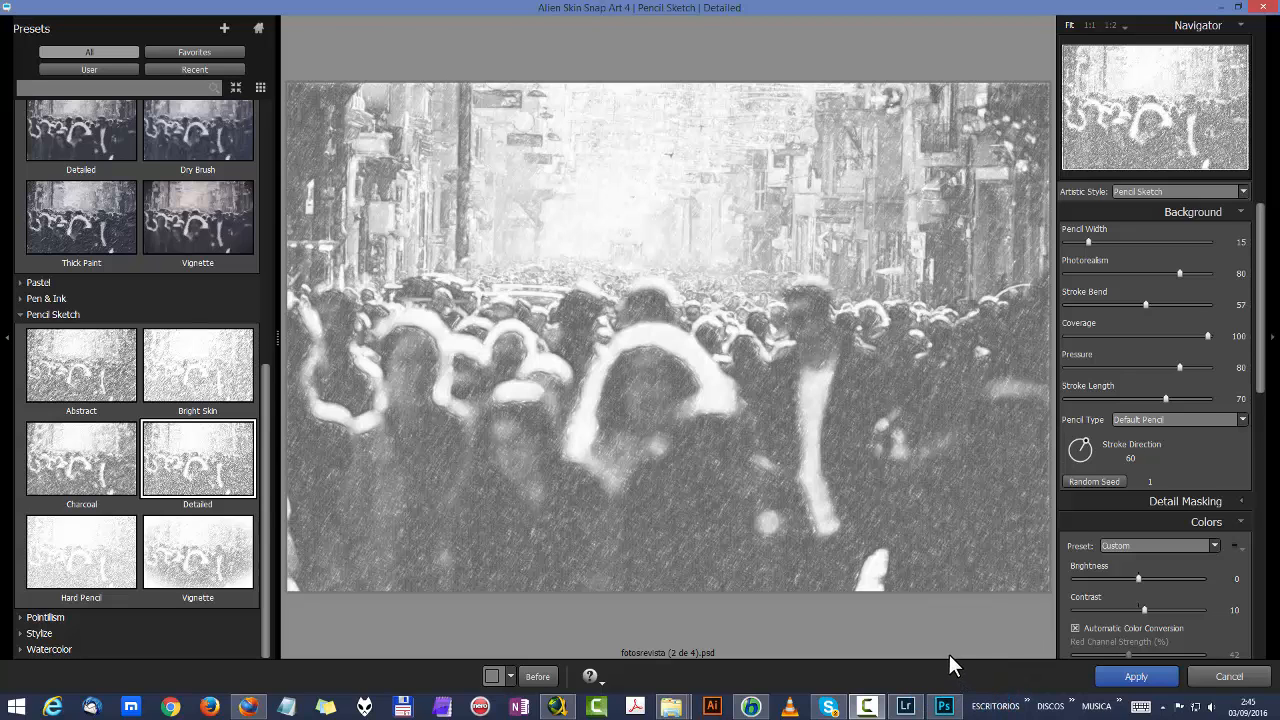
pyautogui.click(1121, 676)
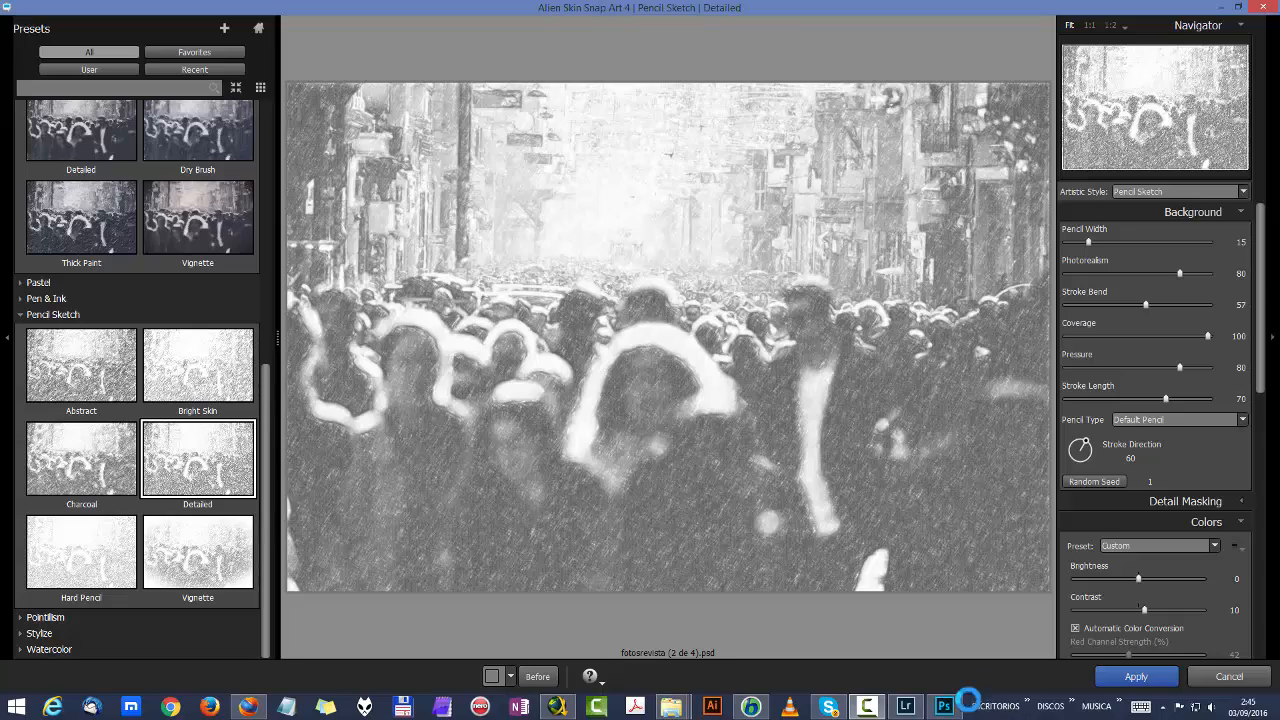